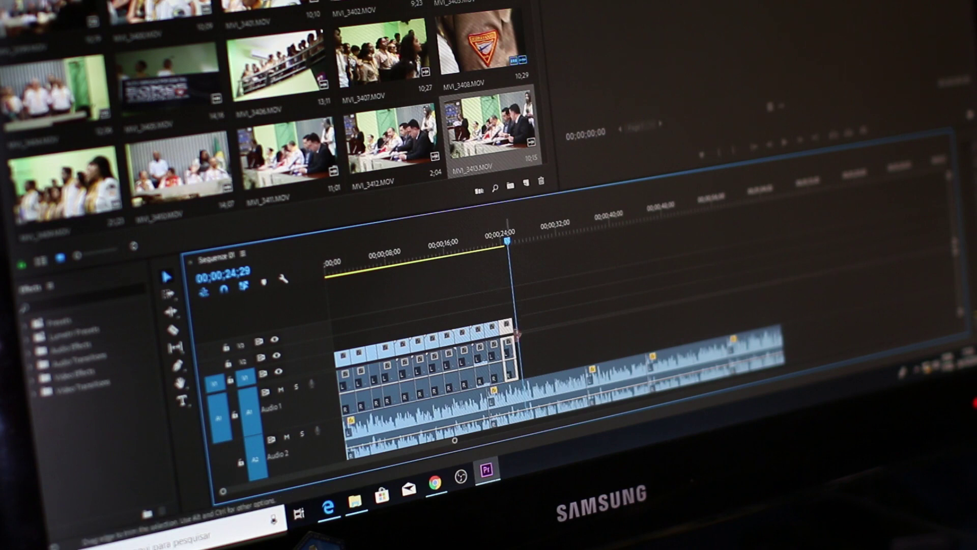
left_click_drag(518, 348, 507, 349)
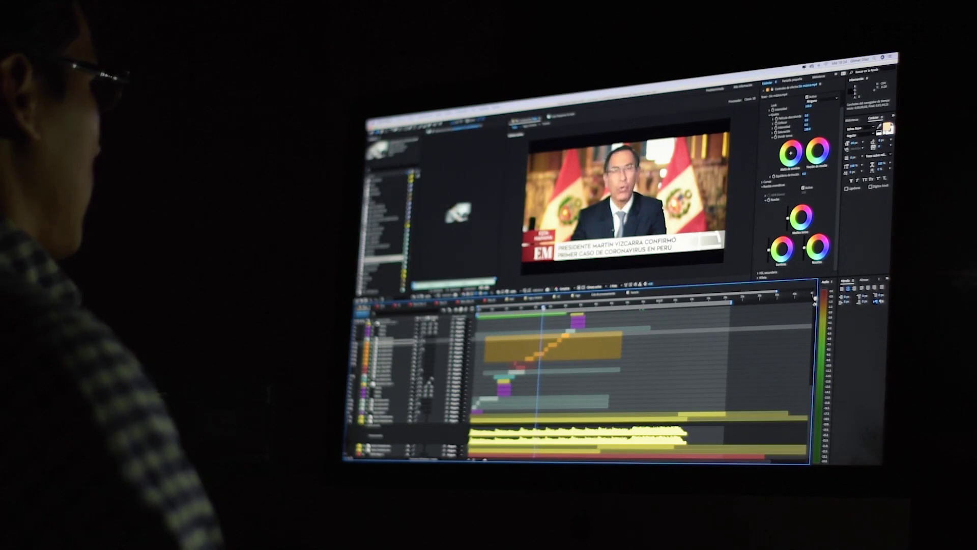
scroll(534, 320, "up", 5)
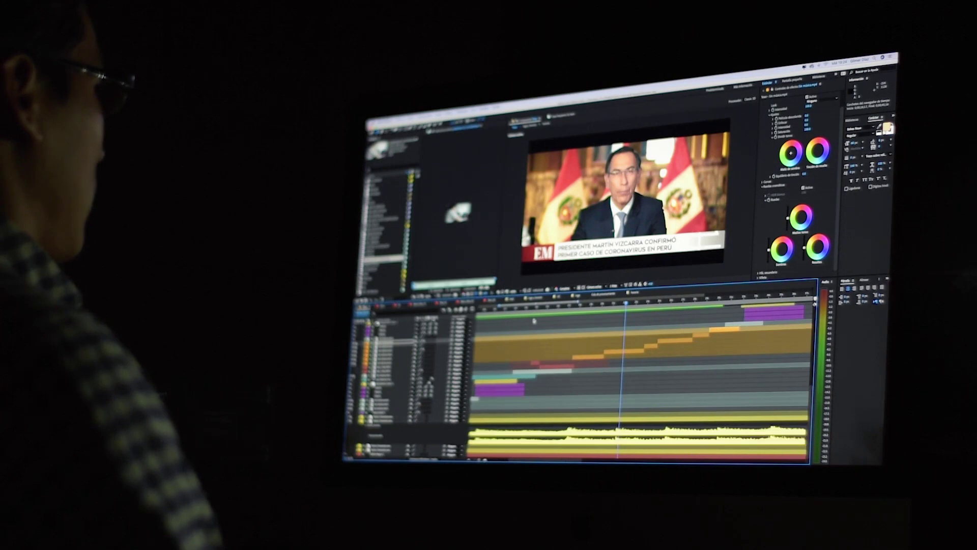
scroll(533, 320, "up", 5)
scroll(536, 325, "down", 5)
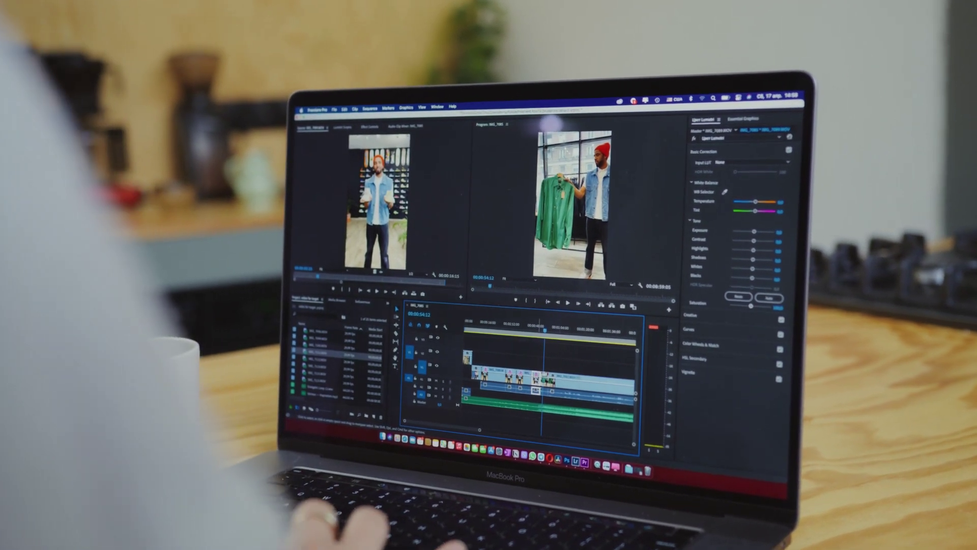
right_click(539, 390)
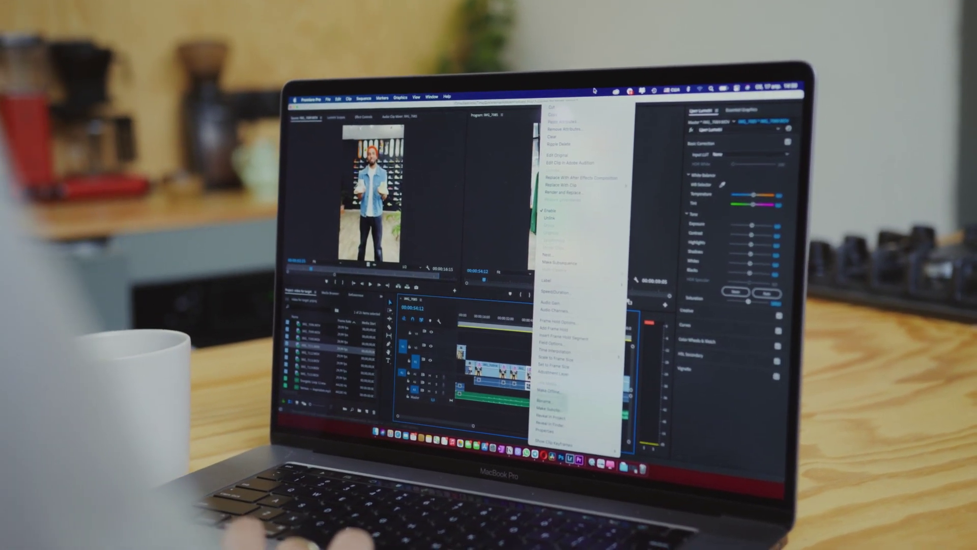
left_click(554, 117)
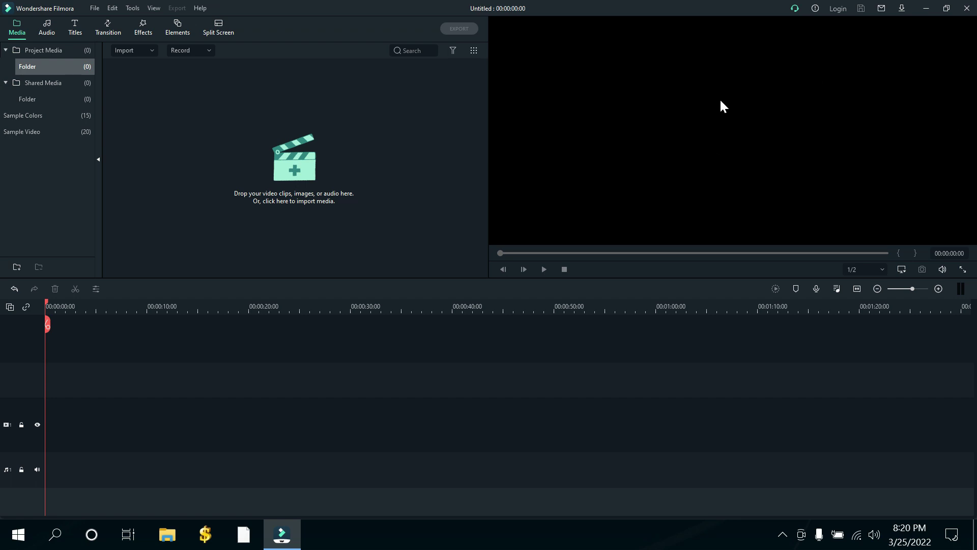
Import the video pexels-mikhail-nilov-7735492 from the Downloads folder and place it at the start of the video track
left_click(138, 50)
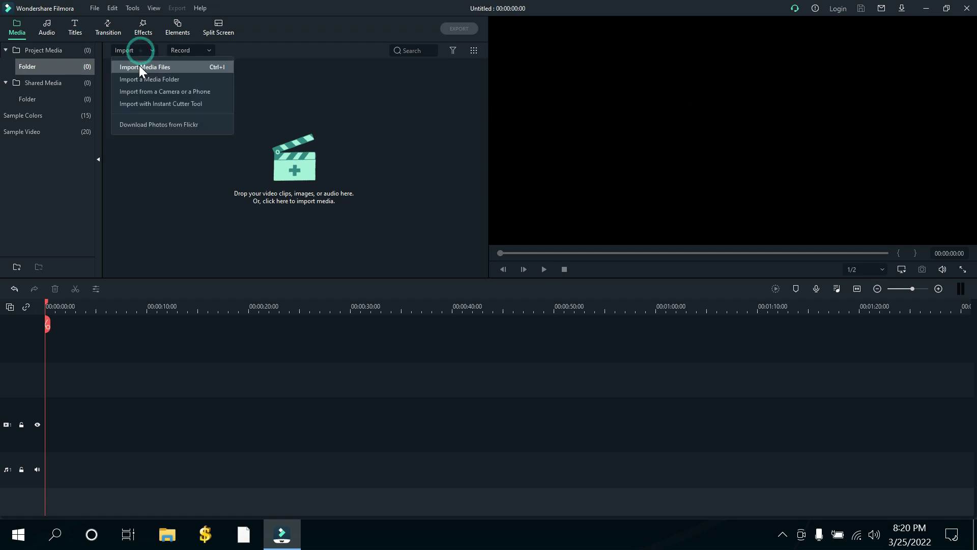
left_click(139, 65)
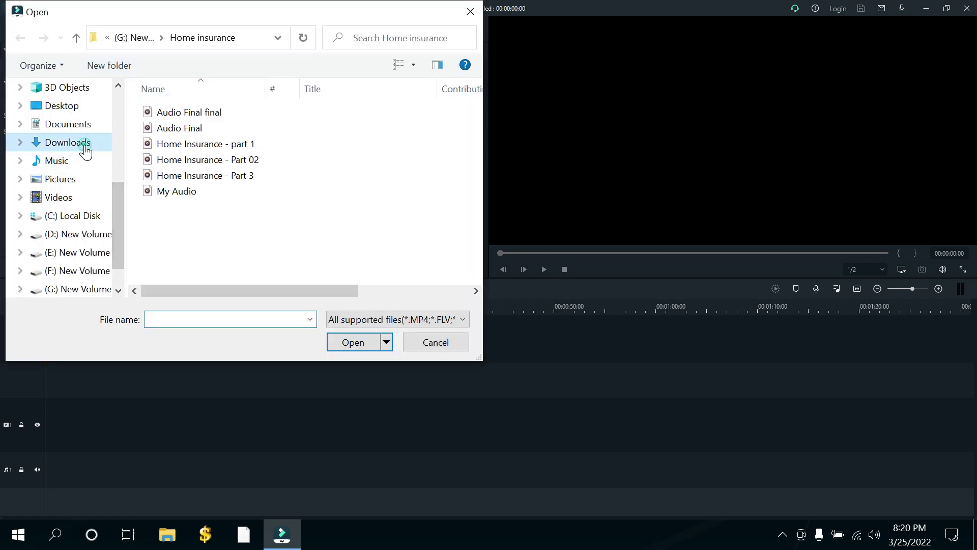
left_click(82, 145)
left_click(233, 136)
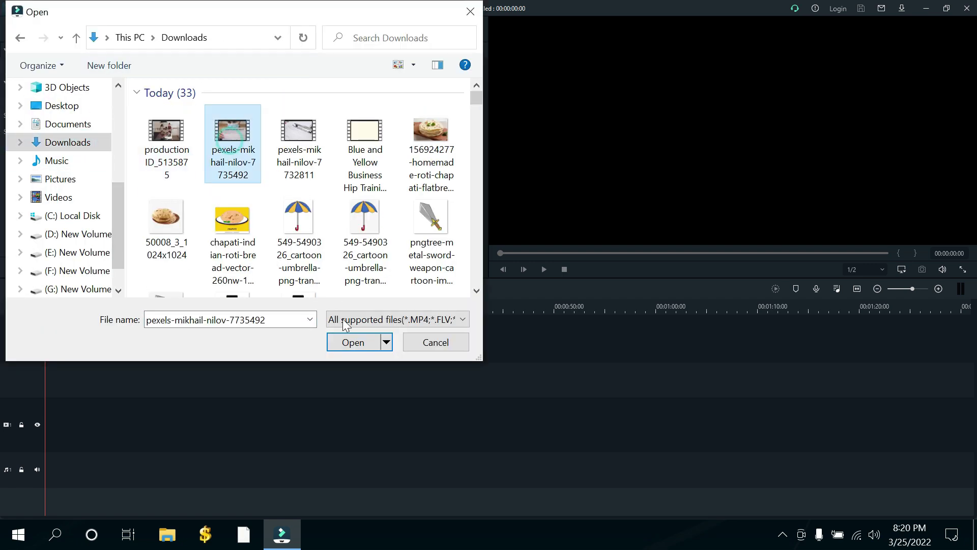
left_click(342, 340)
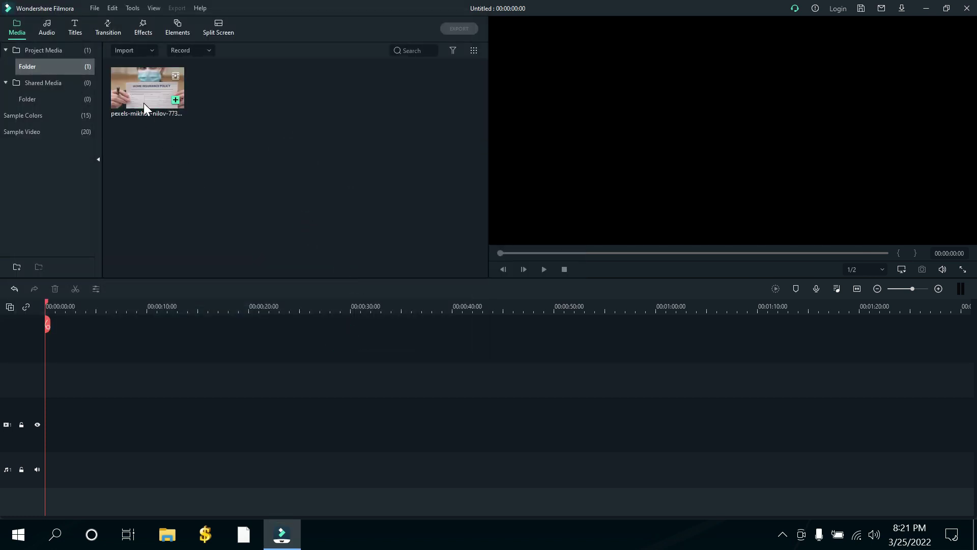
left_click_drag(144, 103, 3, 430)
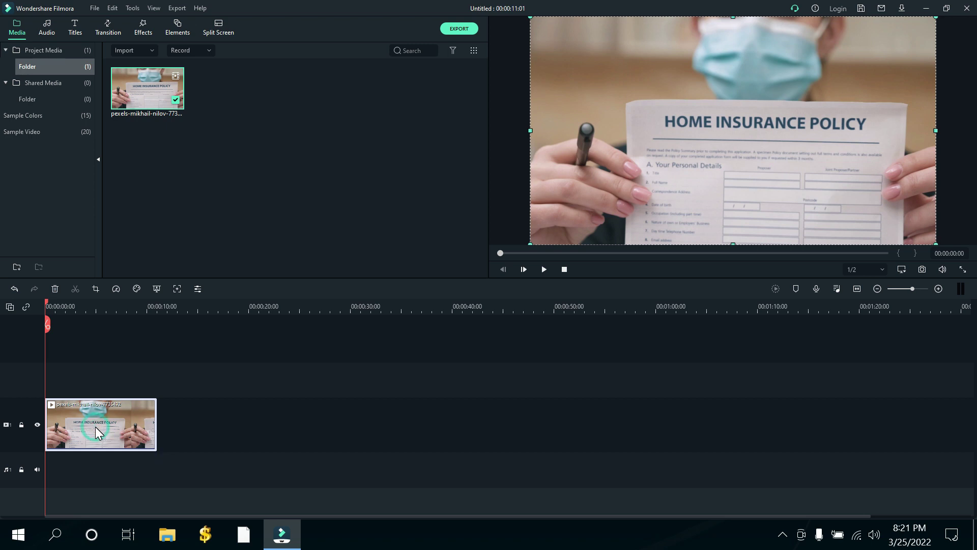
Delete the home insurance clip from the timeline and remove its source video from the project media
key("Delete")
left_click(135, 91)
key("Delete")
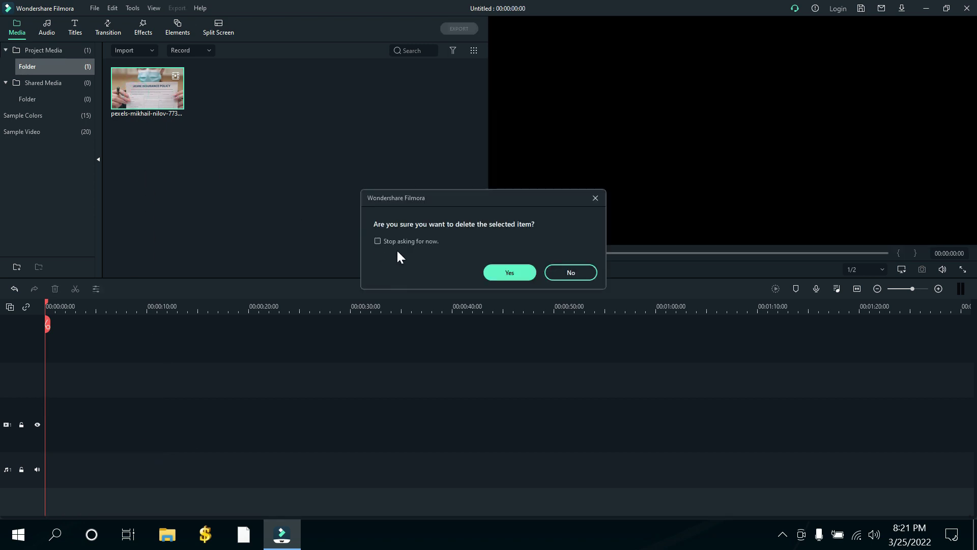
left_click(504, 269)
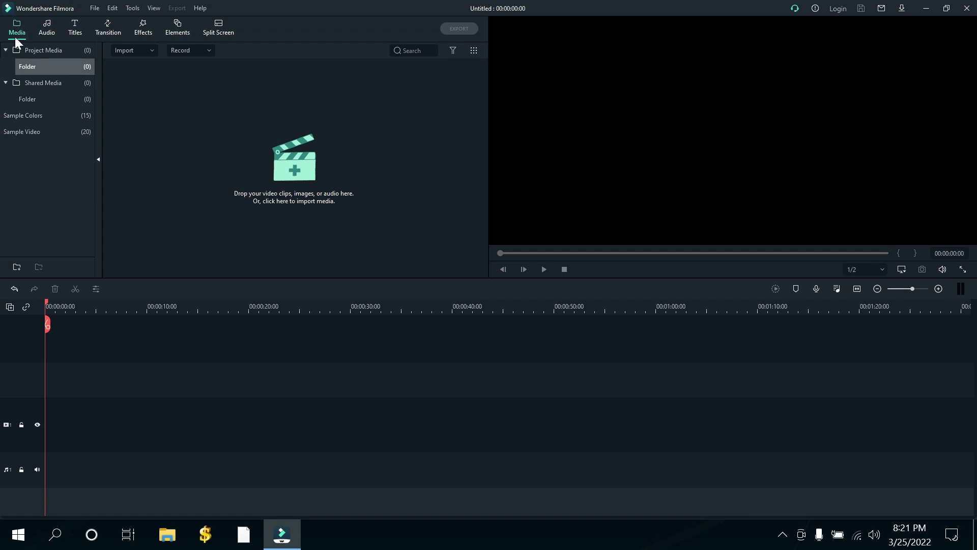
Look through the Sample Video, Sample Colors, Shared Media and Project Media collections of the media library
left_click(26, 136)
scroll(188, 187, "down", 3)
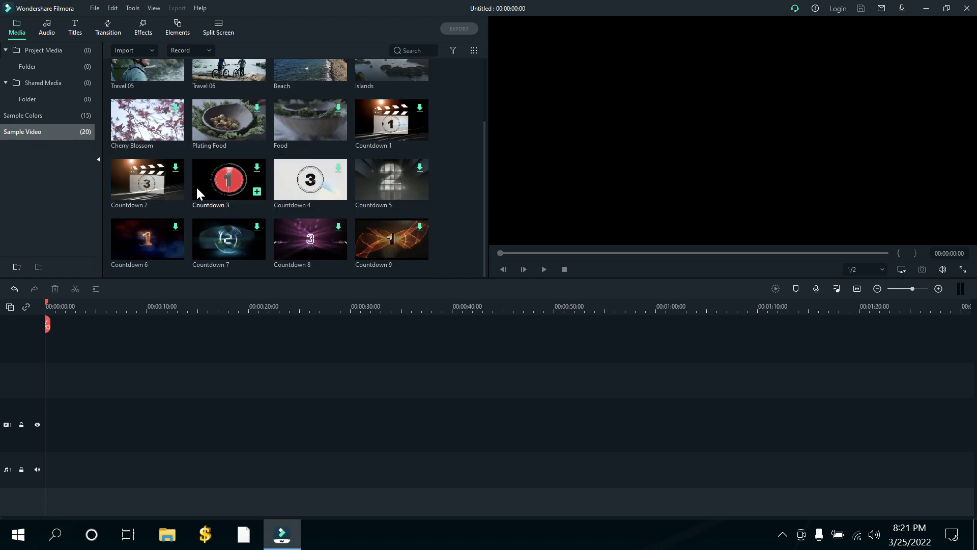
scroll(196, 185, "up", 3)
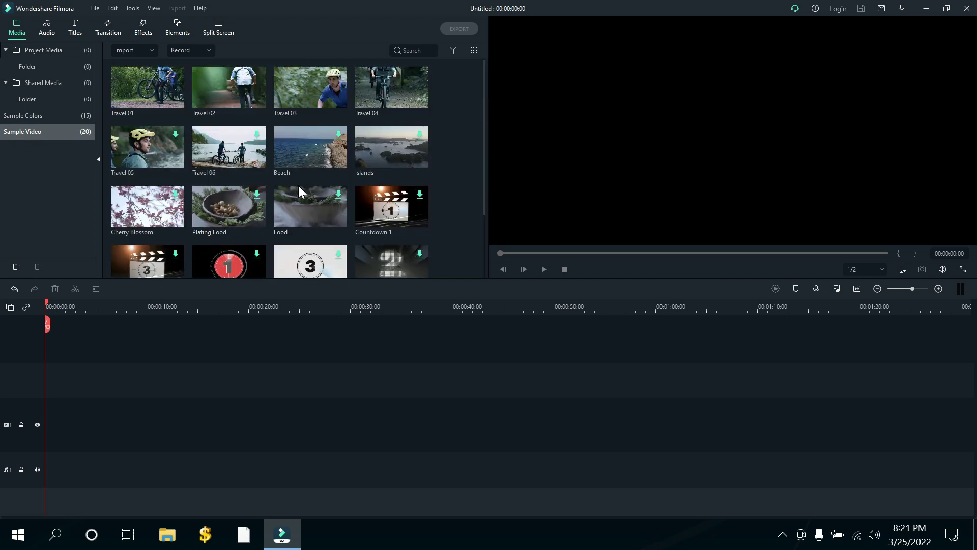
left_click(23, 117)
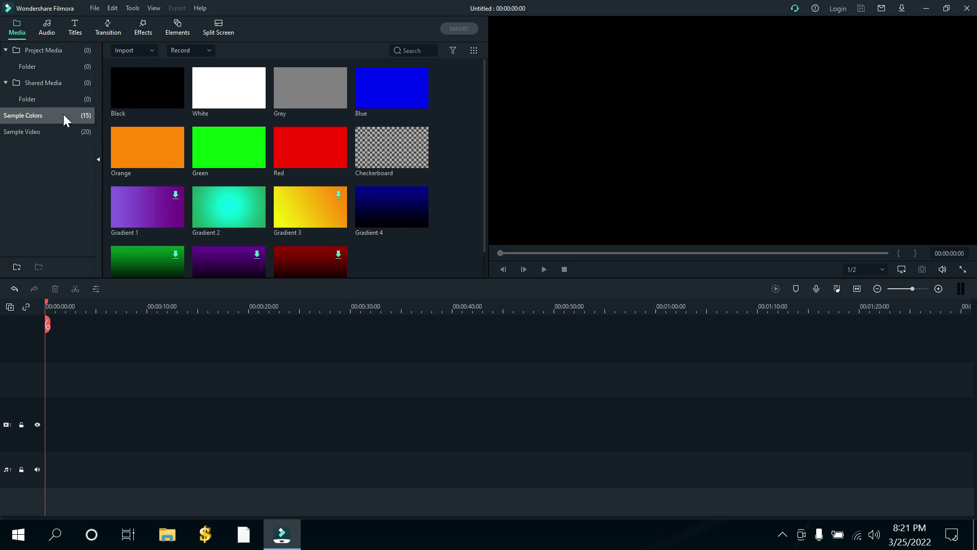
left_click(43, 100)
double_click(57, 84)
left_click(57, 66)
double_click(79, 51)
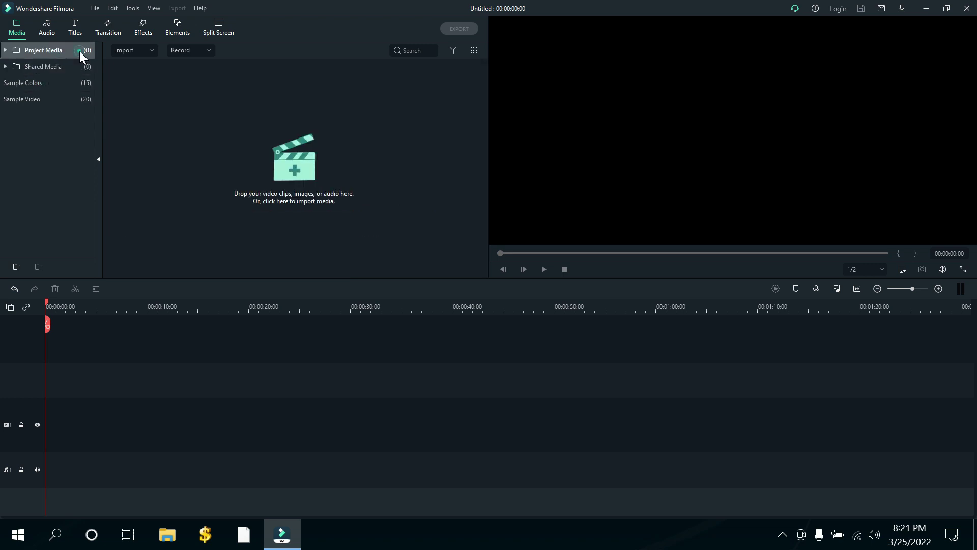
left_click(7, 49)
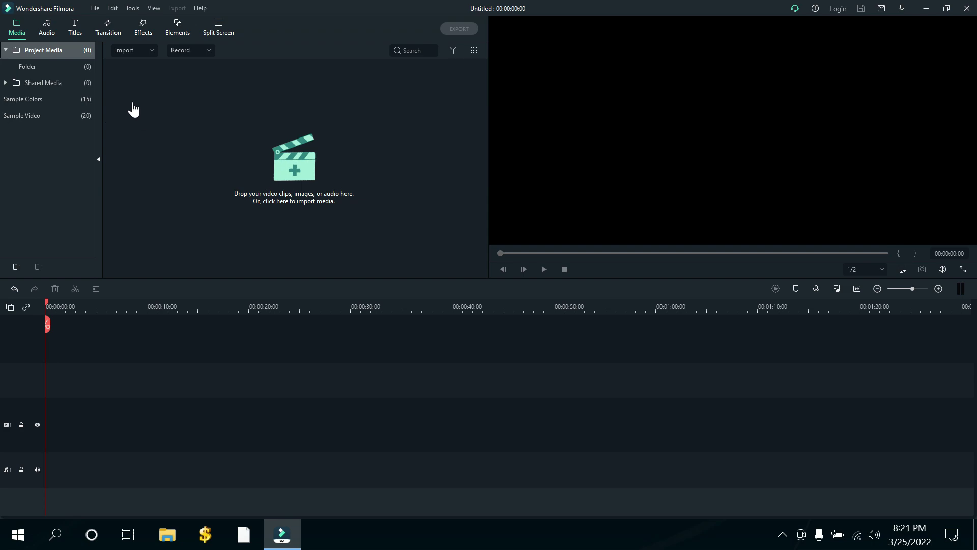
Browse the included music and sound tracks in the audio library
left_click(43, 32)
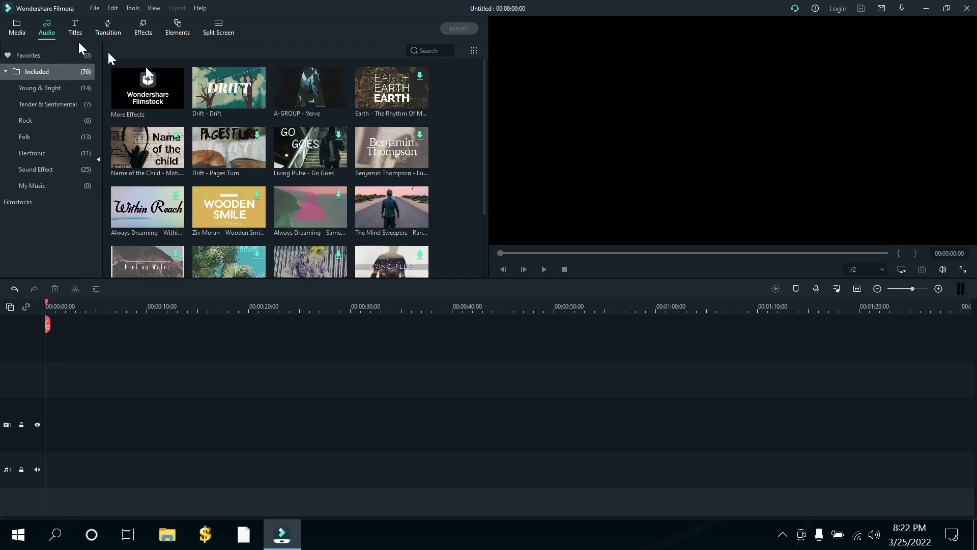
scroll(226, 202, "down", 5)
scroll(226, 202, "down", 3)
scroll(226, 203, "up", 15)
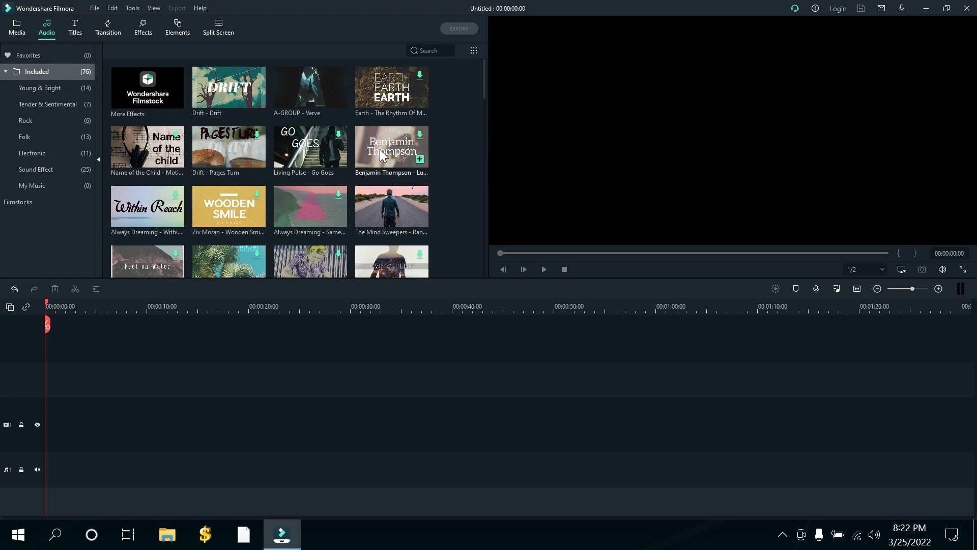
Browse the full collection of included title templates
left_click(75, 30)
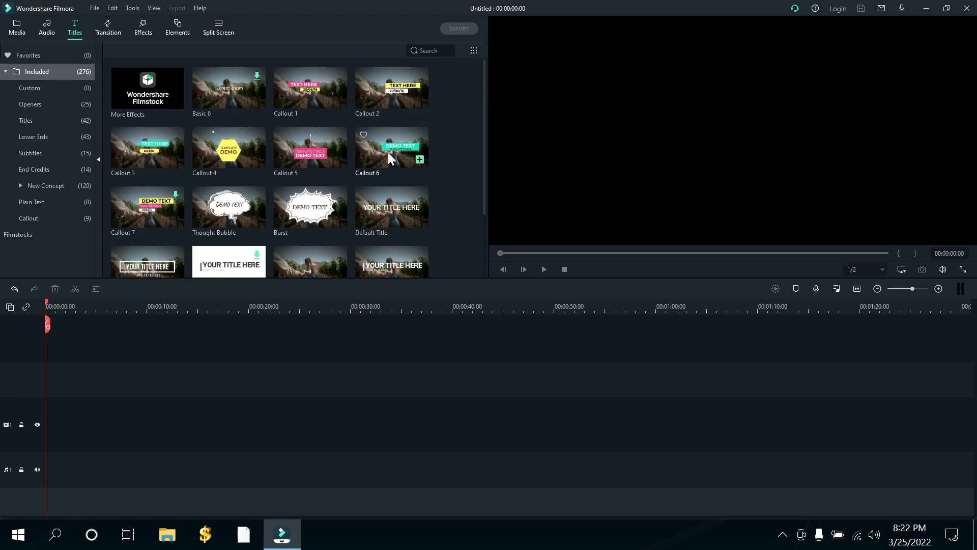
scroll(316, 201, "down", 10)
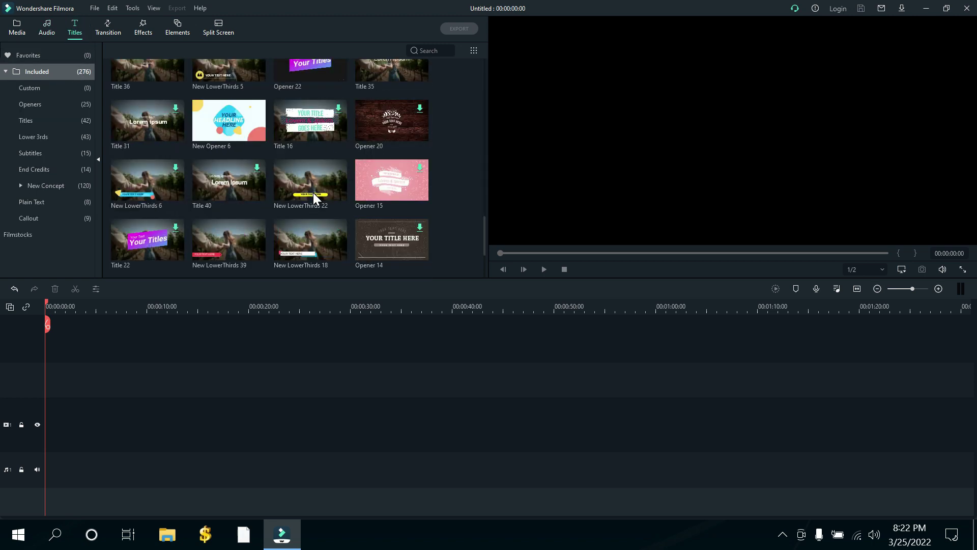
scroll(313, 193, "down", 4)
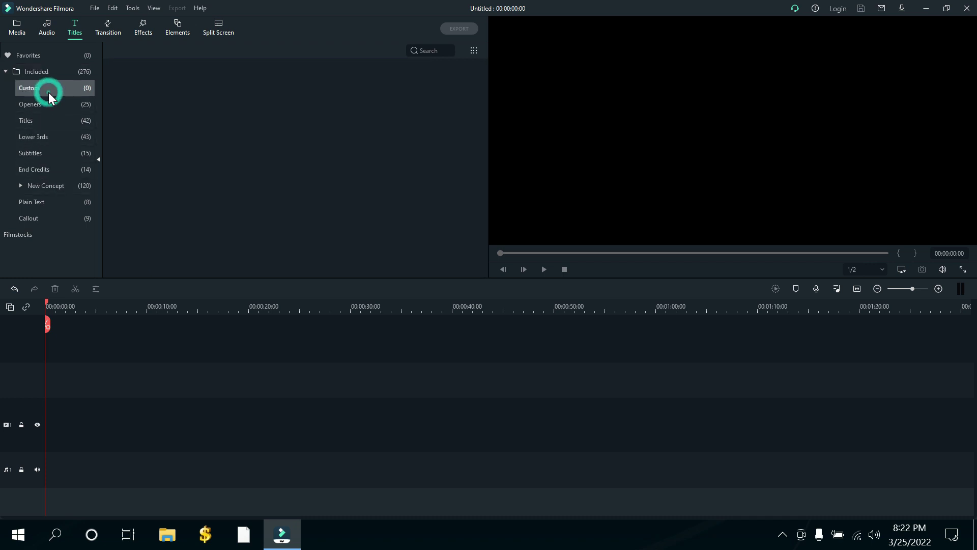
Browse the Openers category of title templates and preview Opener 5
left_click(64, 106)
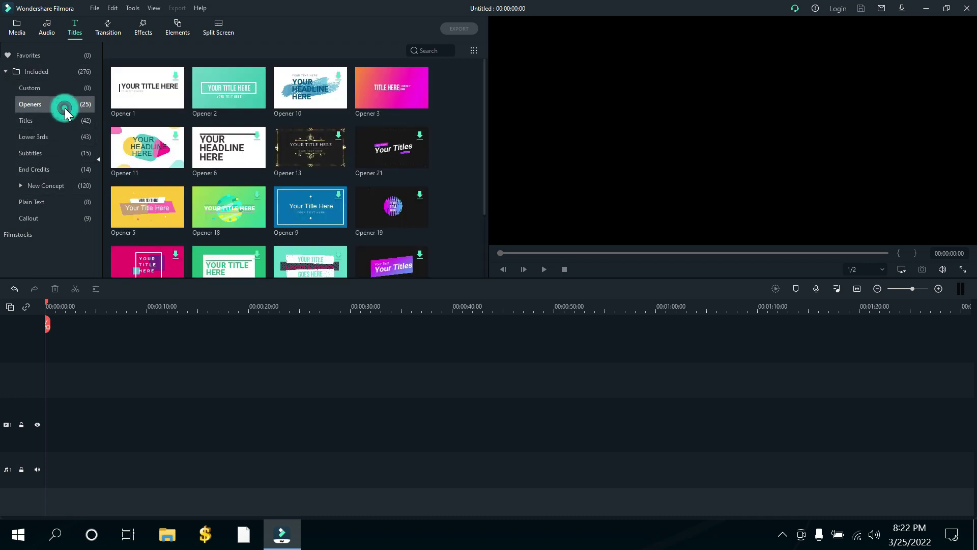
scroll(331, 236, "down", 2)
scroll(331, 236, "up", 2)
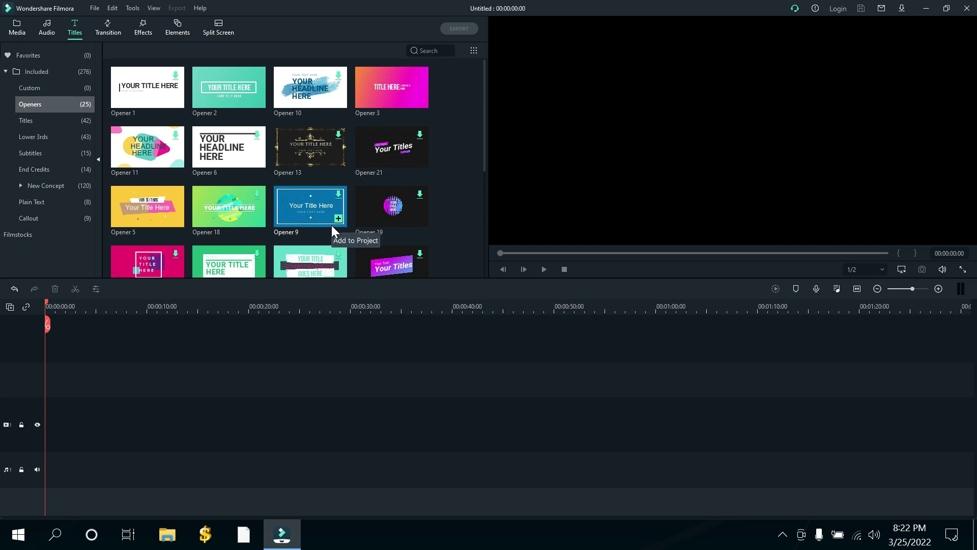
left_click(124, 217)
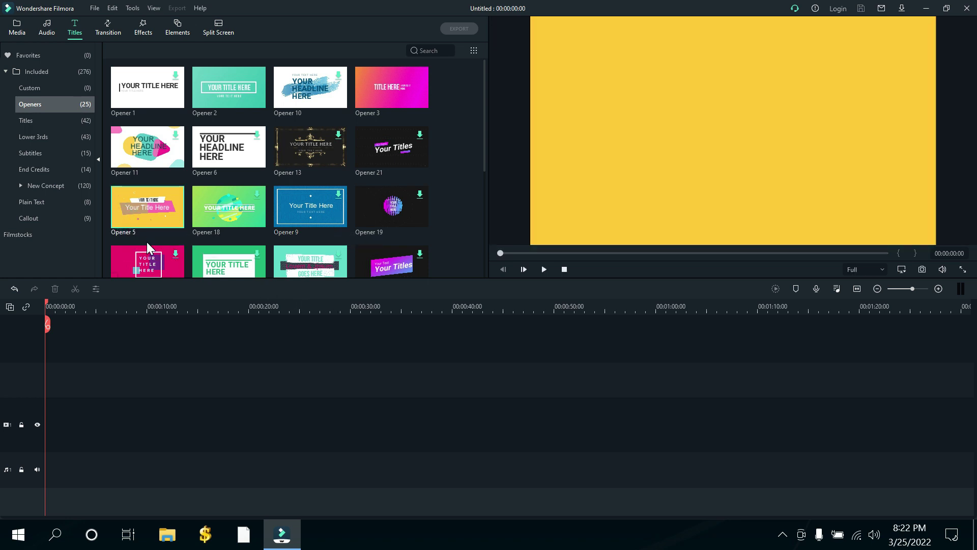
double_click(121, 217)
scroll(267, 204, "down", 3)
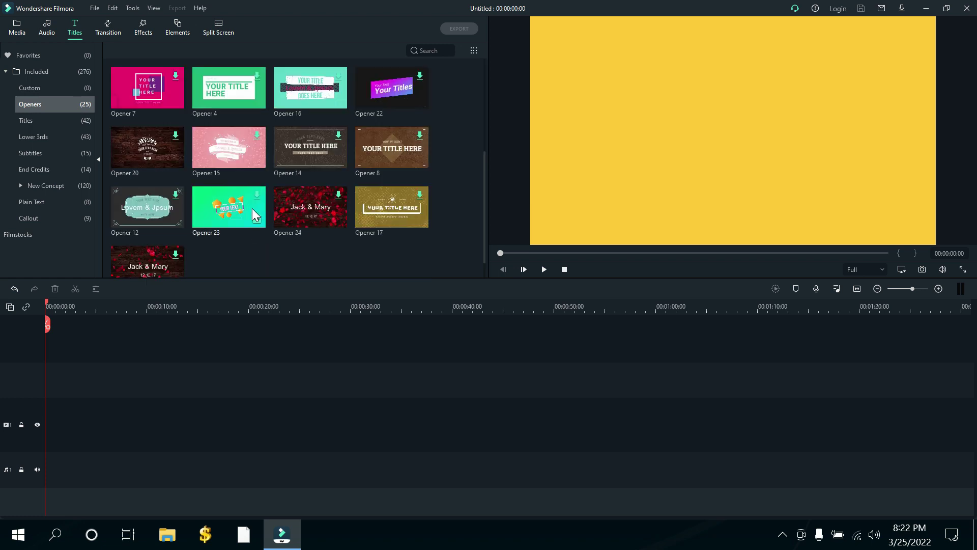
scroll(252, 209, "up", 3)
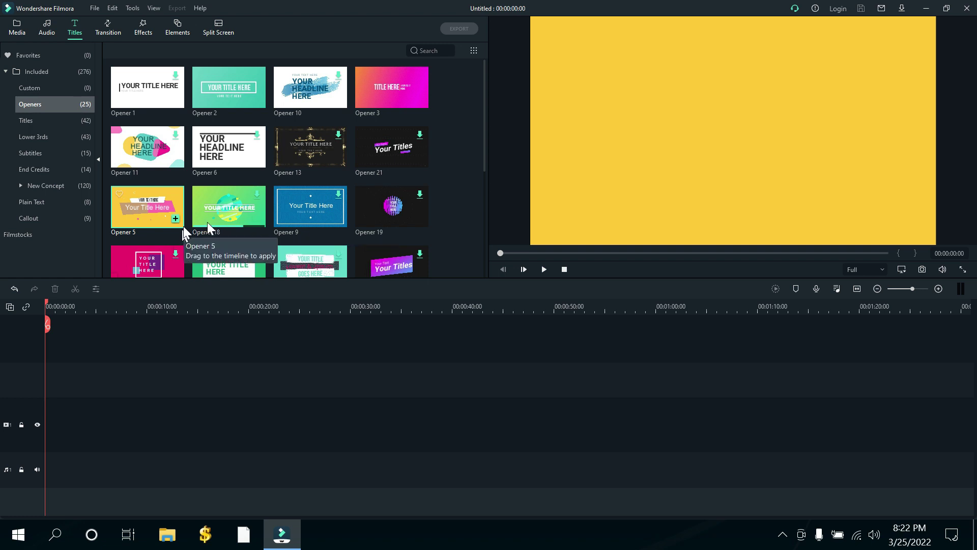
Download the Opener 19 template and preview Opener 18
double_click(361, 224)
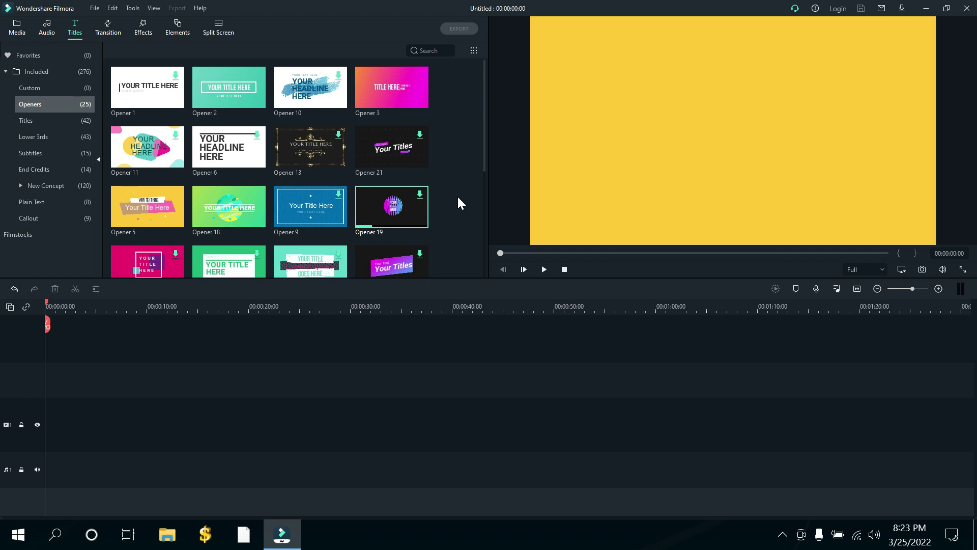
left_click(210, 219)
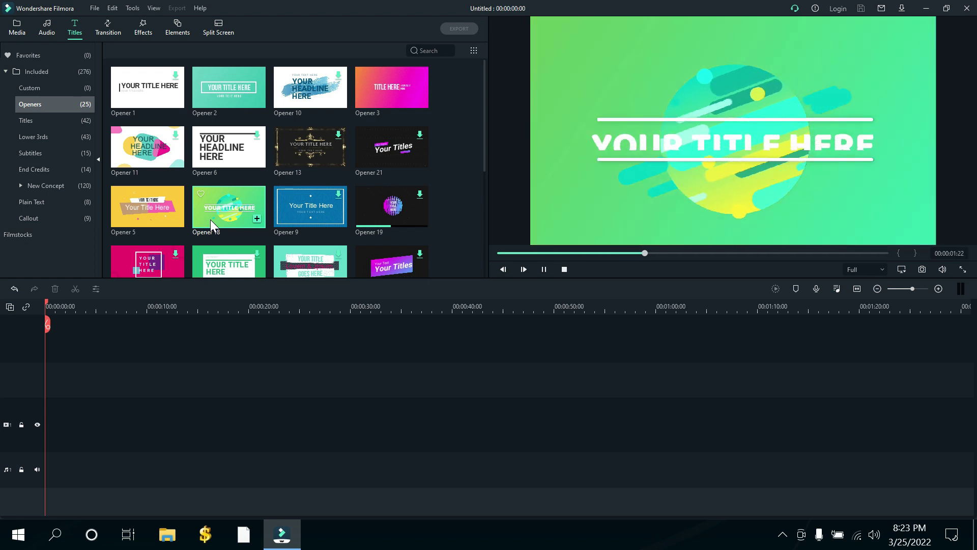
scroll(221, 200, "down", 3)
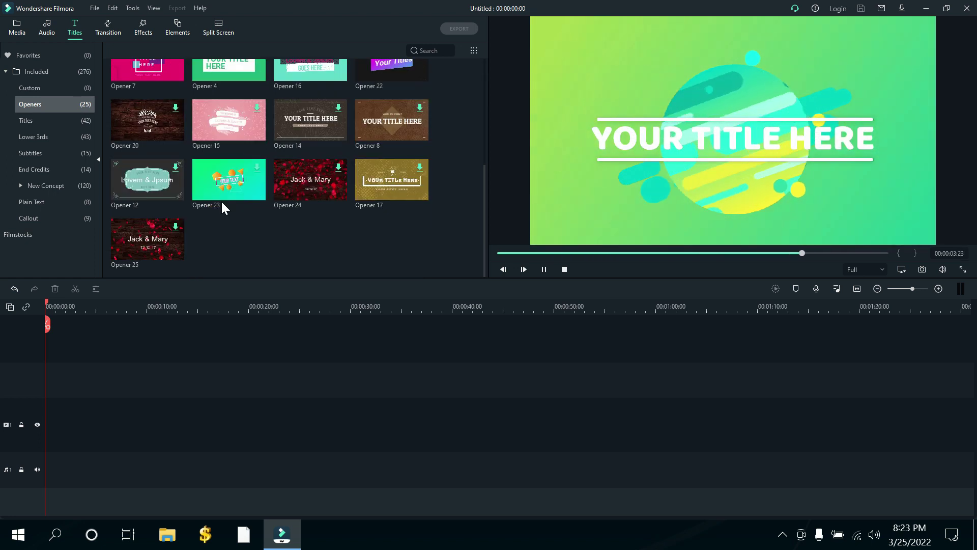
scroll(221, 200, "up", 3)
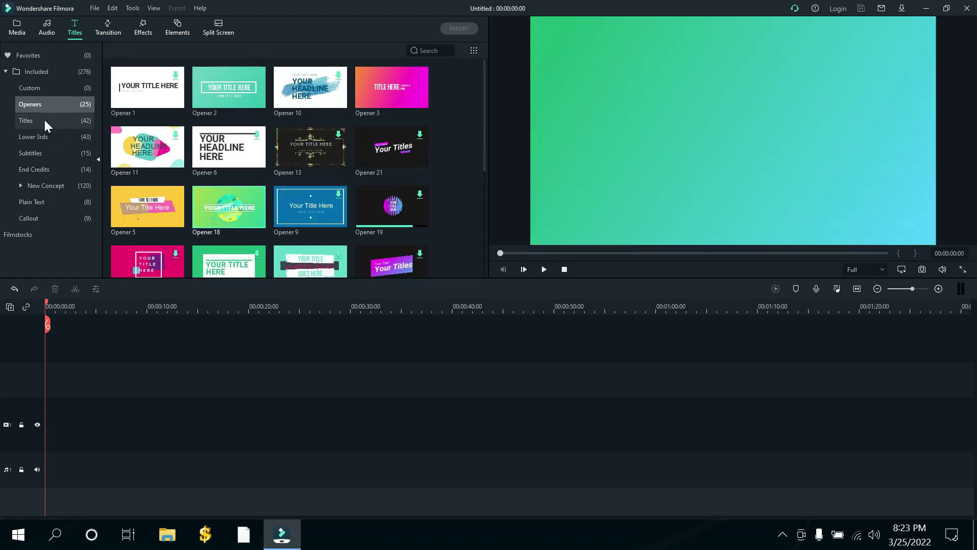
Browse the templates in the Titles category
left_click(43, 119)
scroll(344, 159, "down", 1)
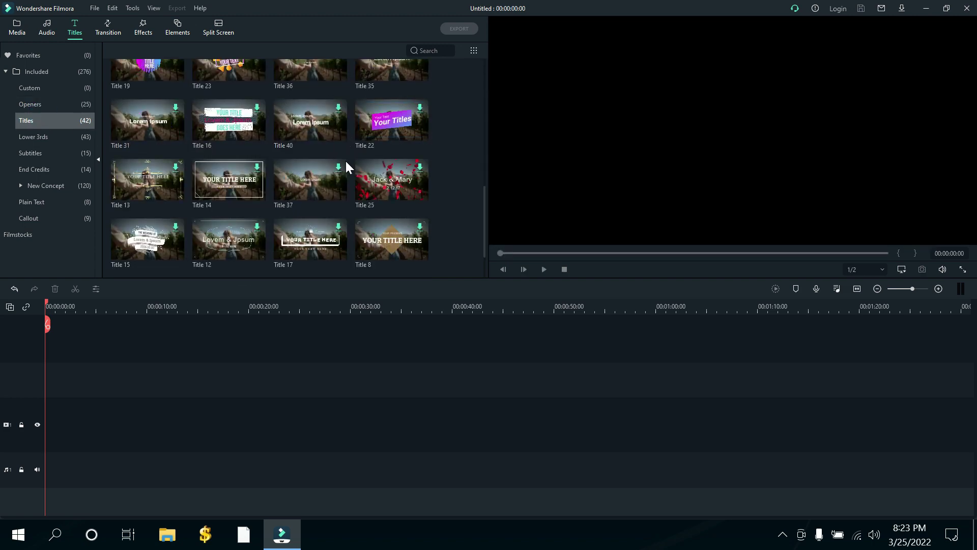
scroll(345, 159, "down", 3)
scroll(345, 160, "up", 6)
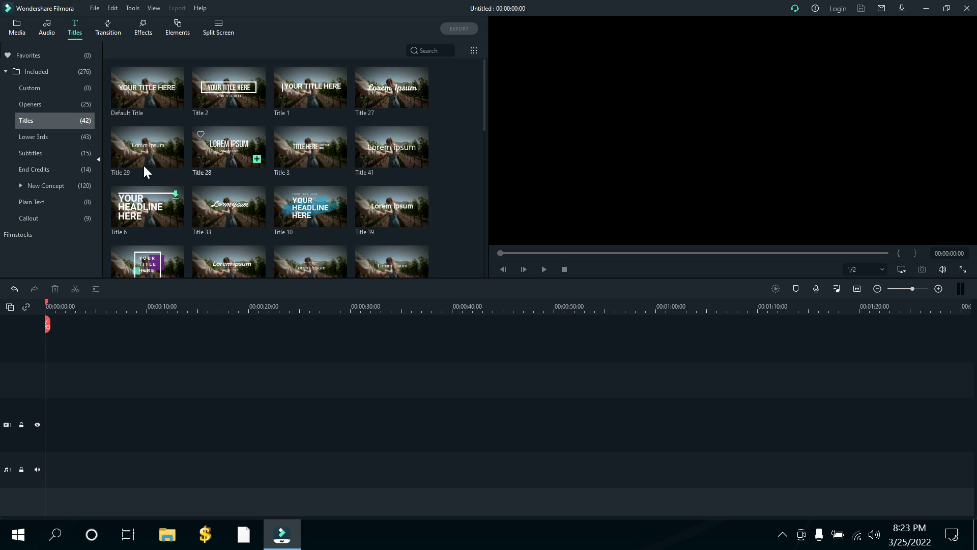
Browse the Lower 3rds title category, preview Lower Third 4 and 13, and download and preview Lower Third 12
left_click(45, 138)
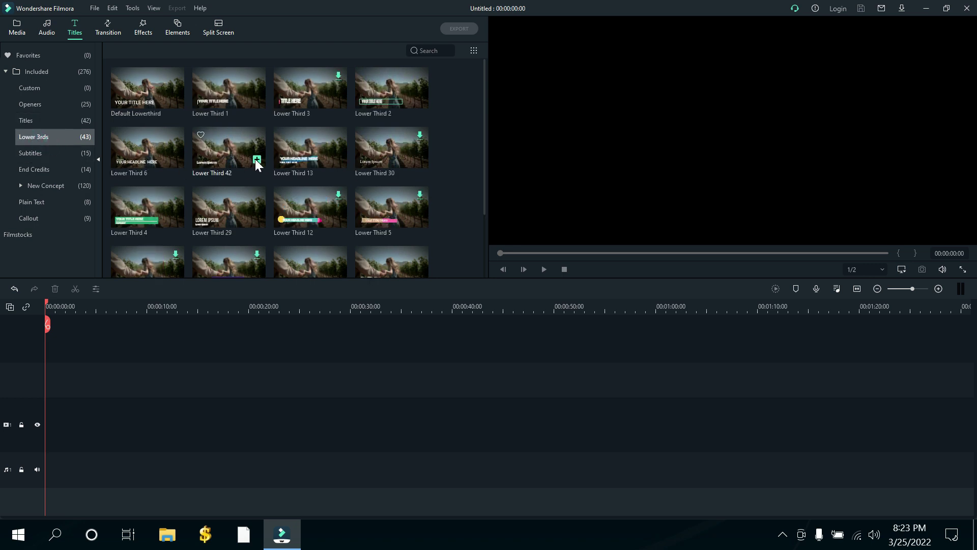
left_click(125, 224)
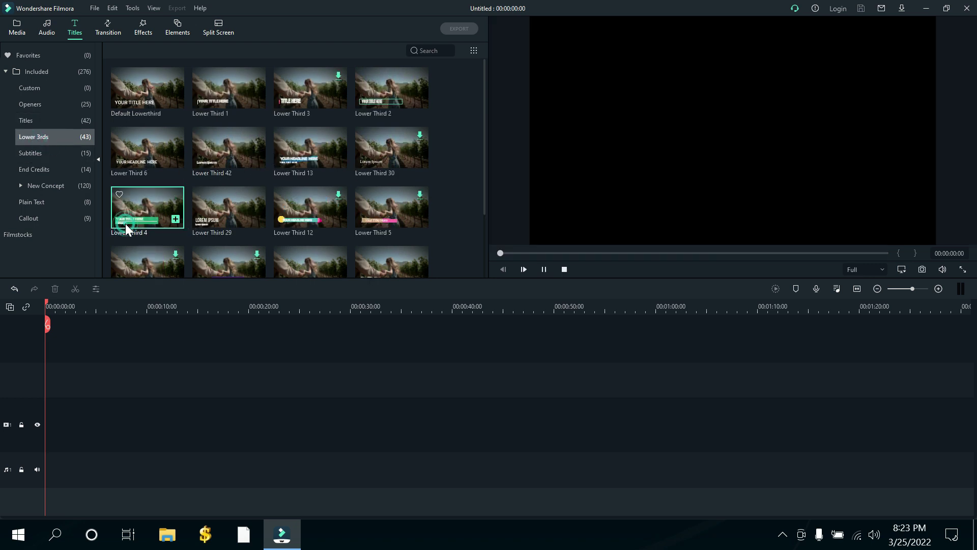
left_click(289, 225)
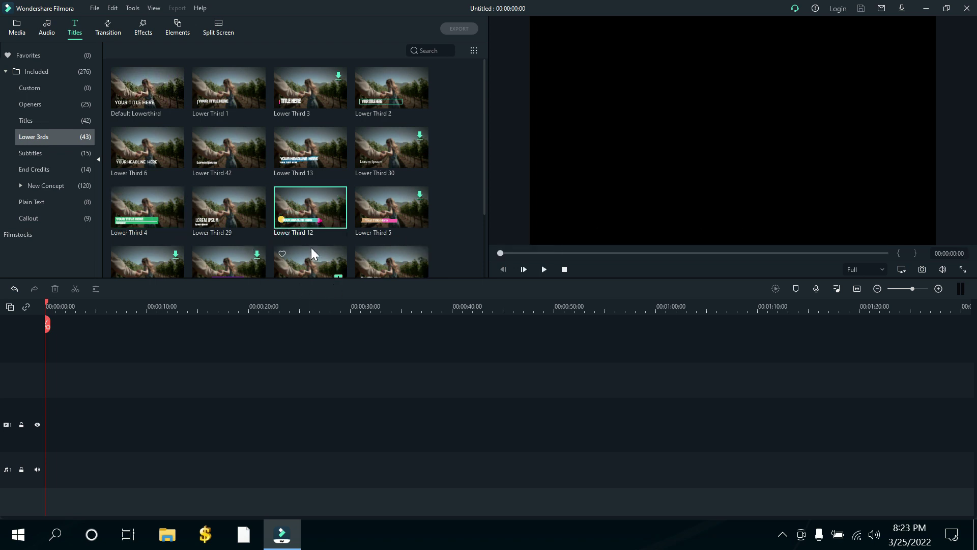
left_click(297, 218)
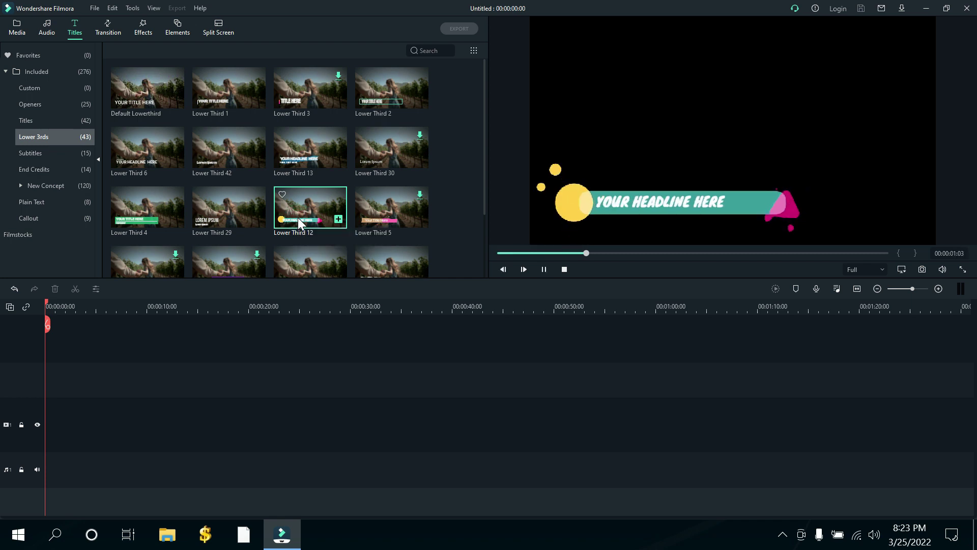
left_click(288, 162)
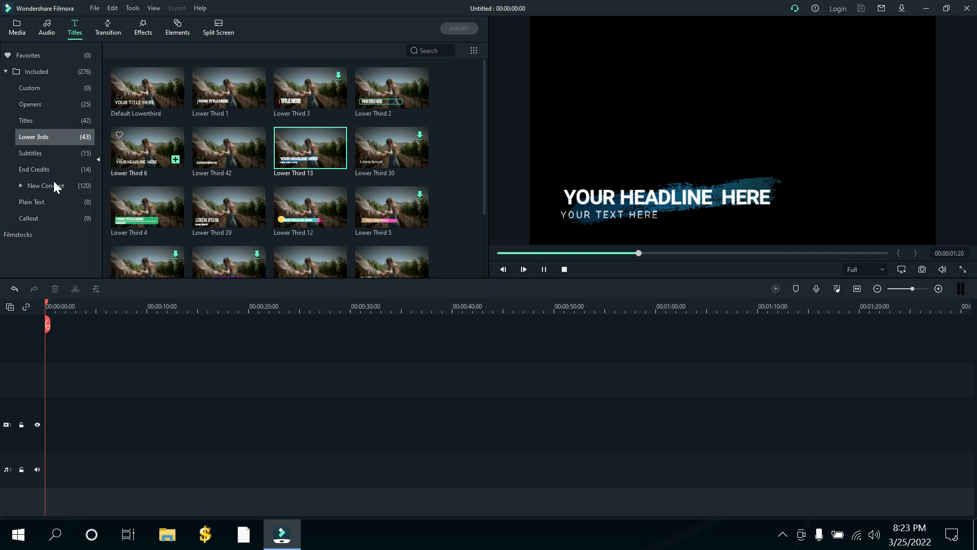
Browse the Subtitles category of title templates and preview Subtitle 2, Subtitle 1 and Subtitle 3
left_click(33, 153)
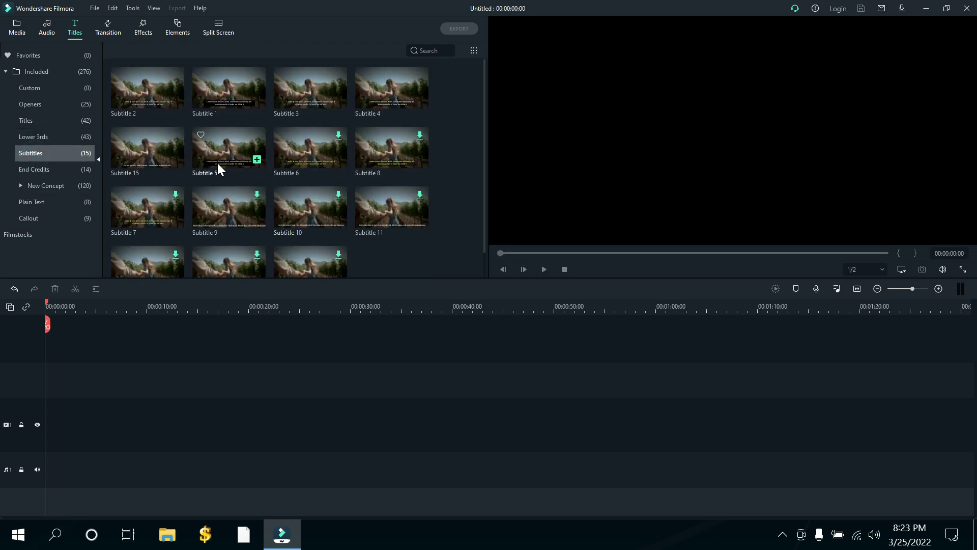
left_click(140, 101)
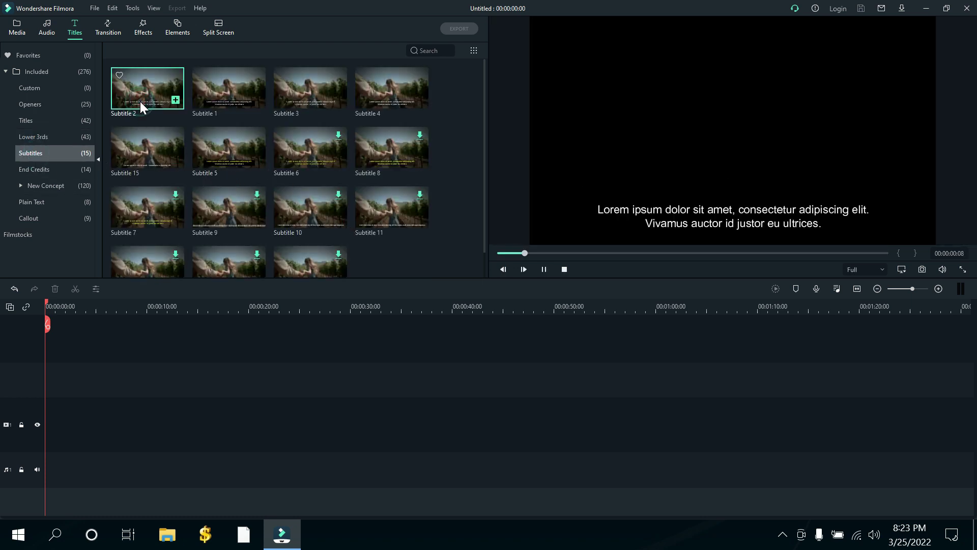
left_click(209, 105)
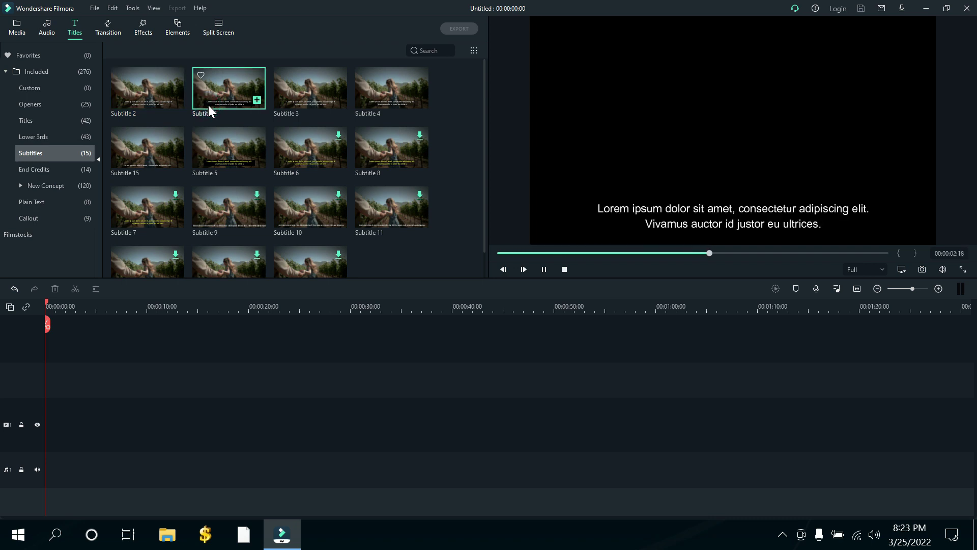
left_click(302, 103)
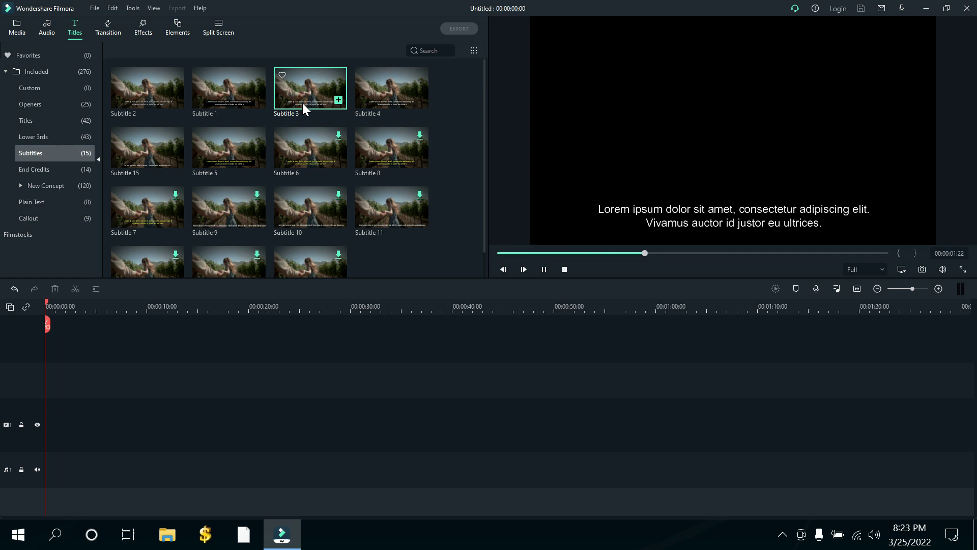
Look through the End Credits, Plain Text and New Concept categories of title templates
left_click(45, 170)
left_click(48, 186)
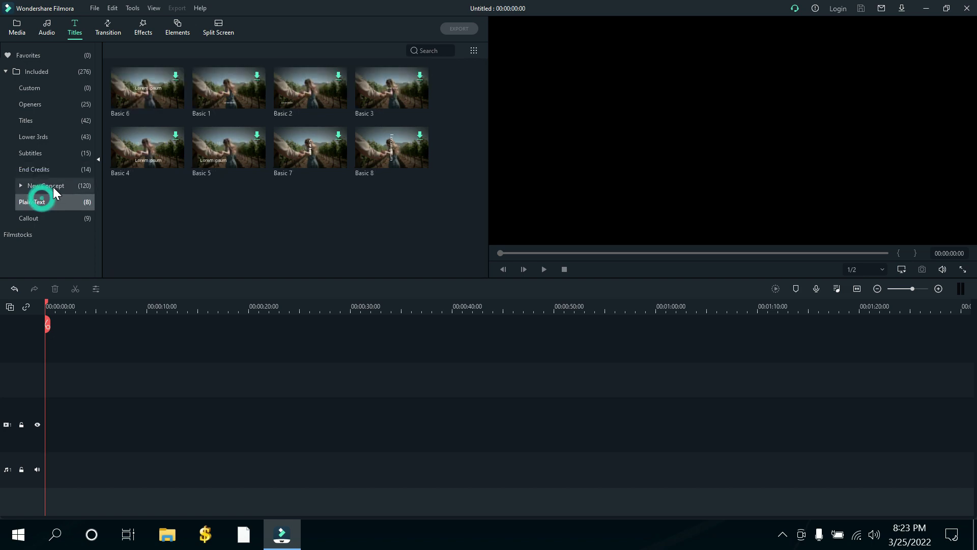
mouse_move(244, 164)
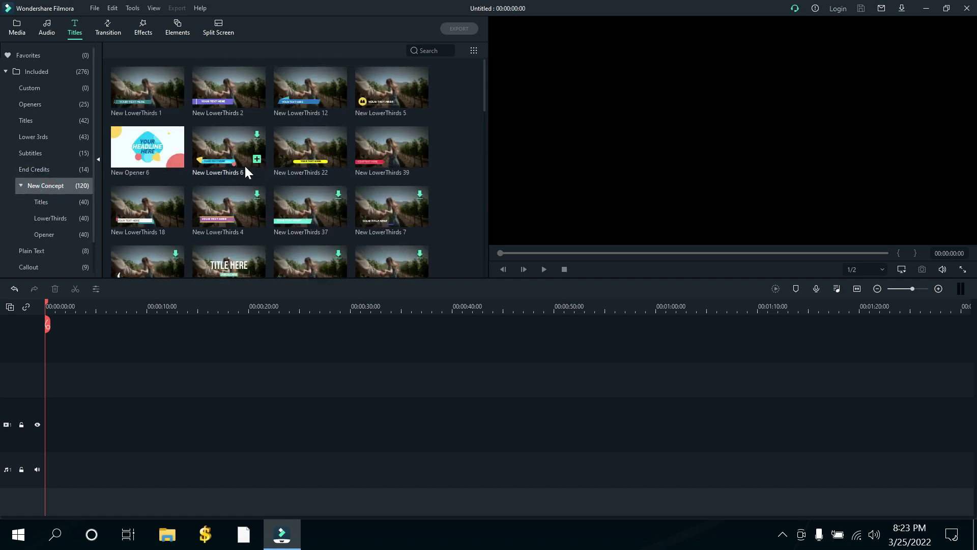
Open the transition library and look over the full collection of included transitions
left_click(108, 31)
mouse_move(321, 142)
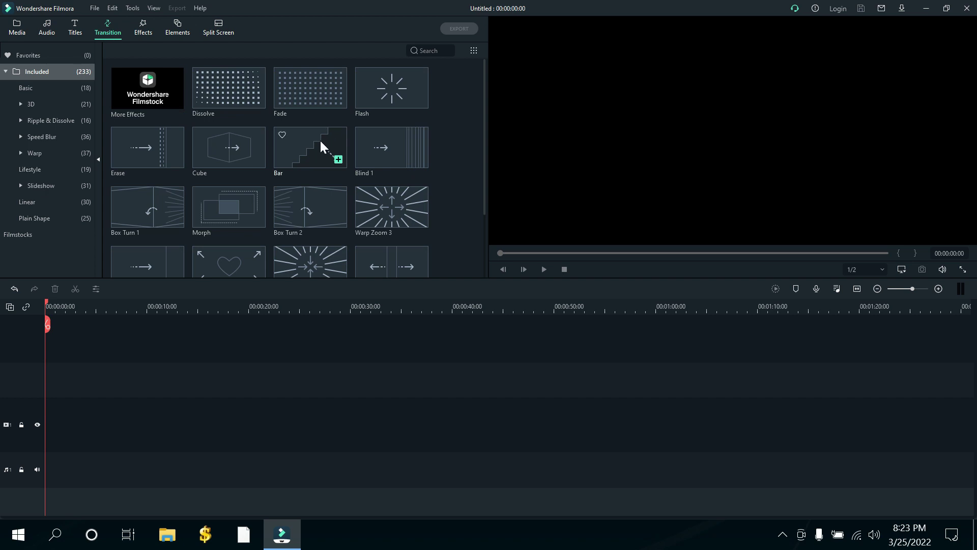
mouse_move(387, 222)
Browse the 3D Spherical, 3D Cubed, Speed Blur and Basic transitions, and return to the full included collection
left_click(37, 104)
left_click(51, 125)
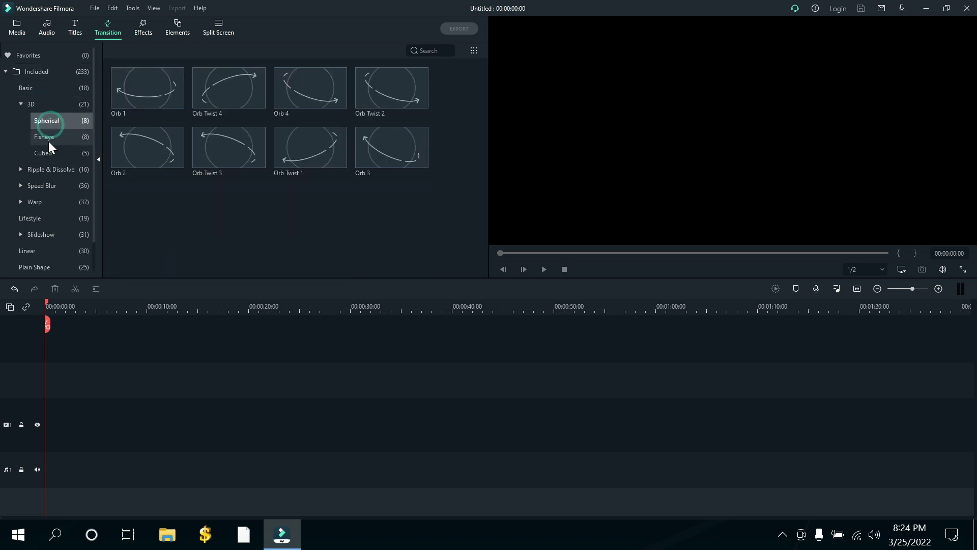
left_click(49, 154)
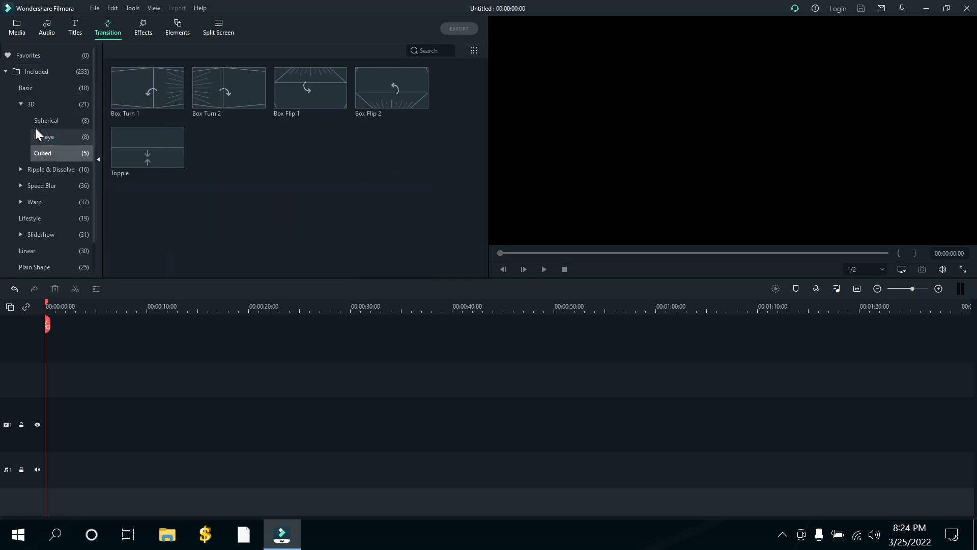
left_click(44, 185)
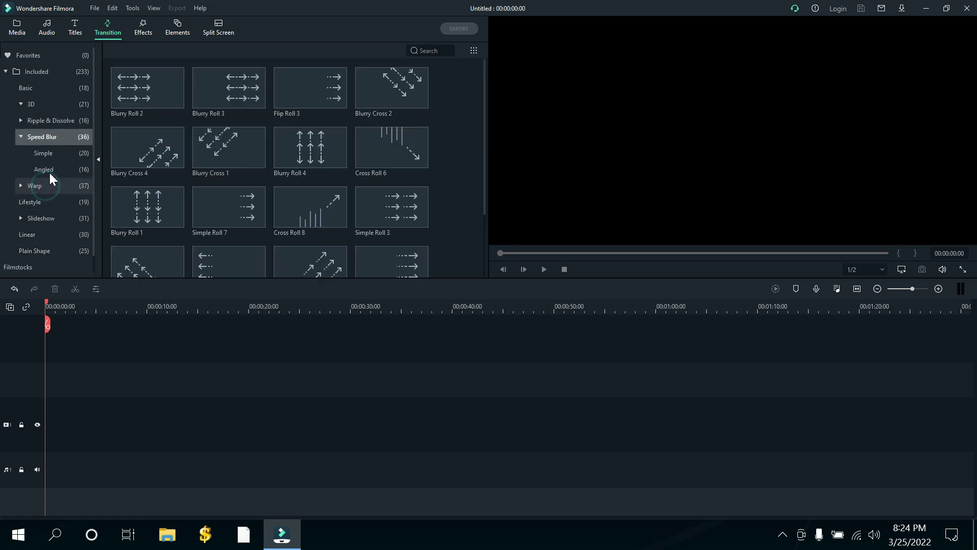
left_click(48, 87)
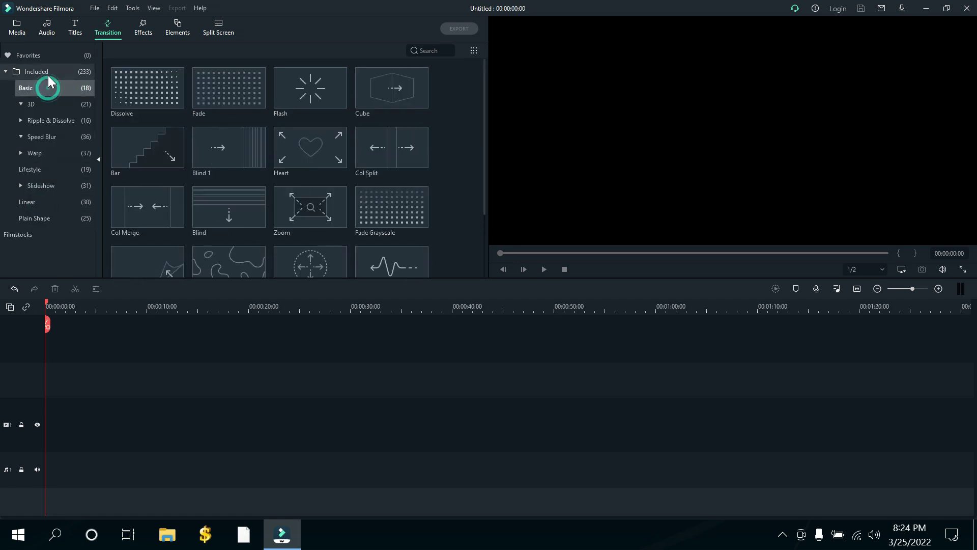
left_click(48, 73)
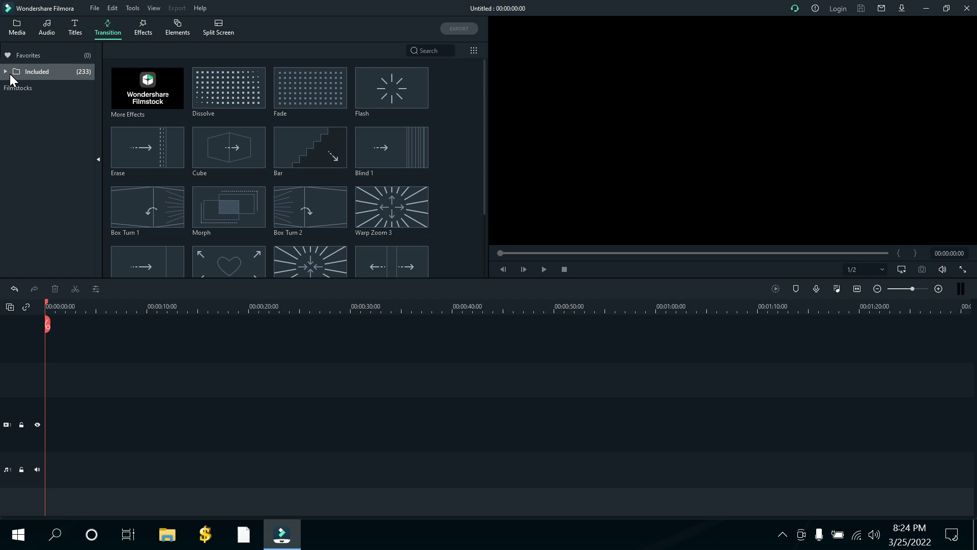
left_click(10, 74)
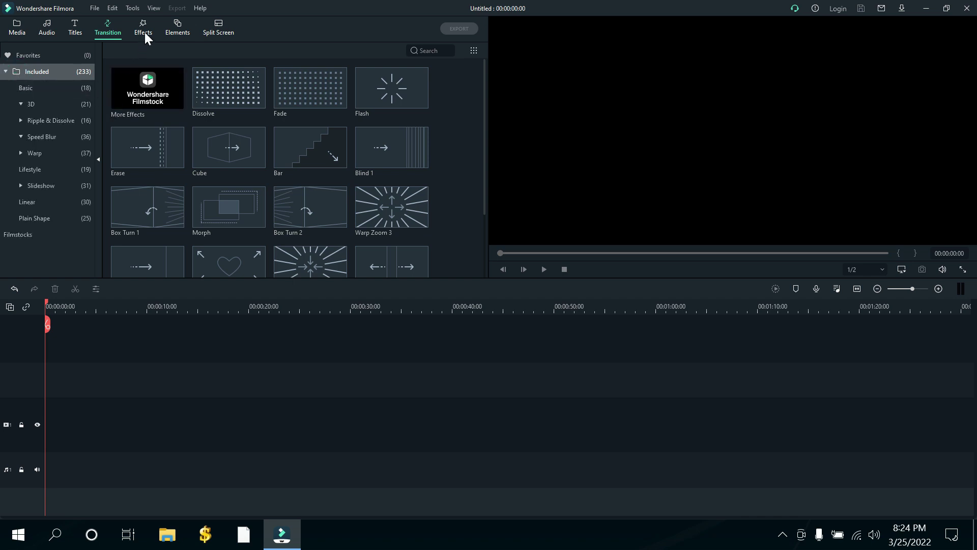
Open the Filters category of the effects library and preview the Chromatic Aberration, 70s and Kaleidoscope filters
left_click(145, 32)
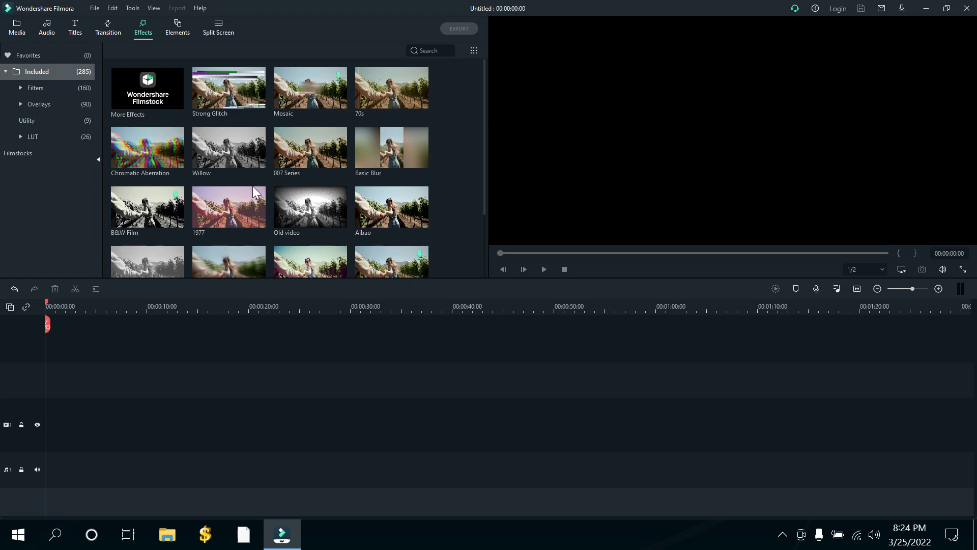
left_click(39, 88)
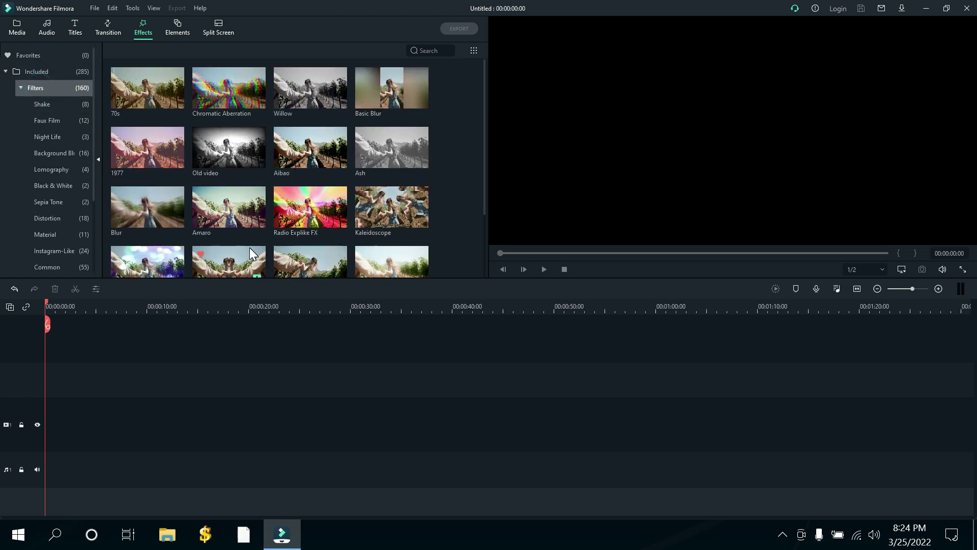
left_click(204, 94)
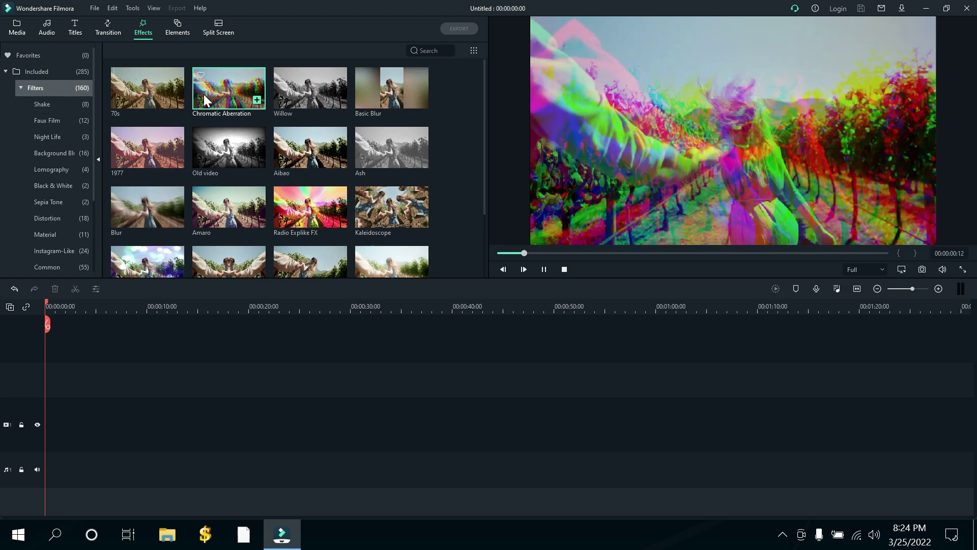
left_click(142, 103)
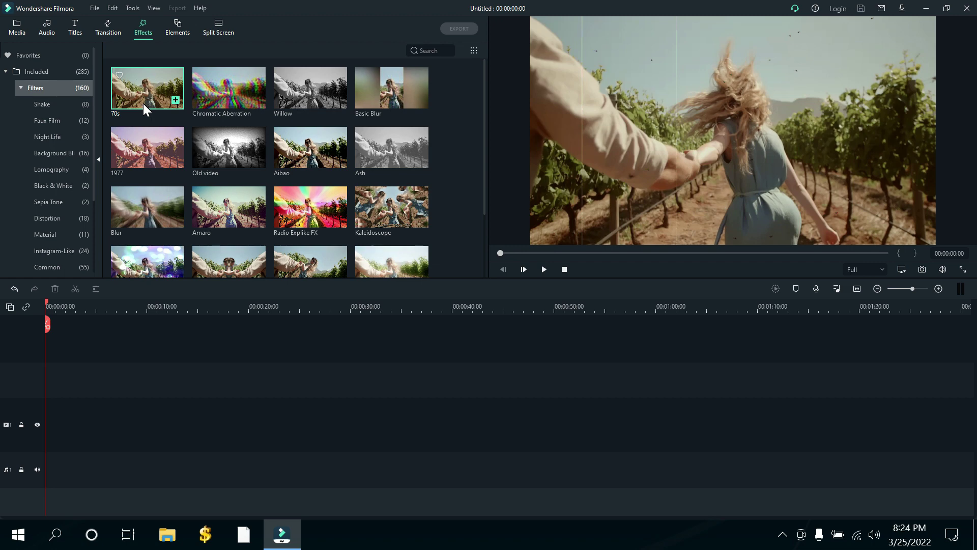
left_click(379, 221)
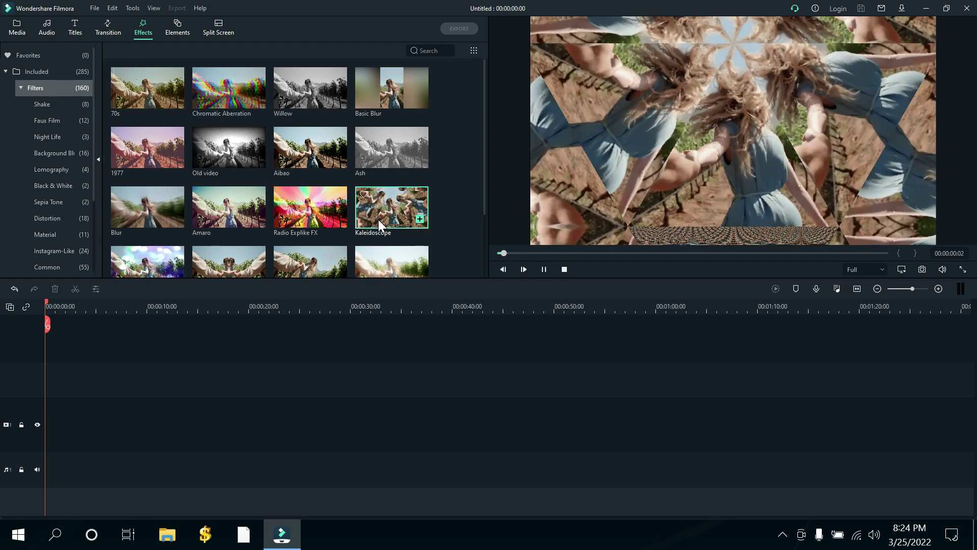
Preview the Blur and Amaro filters, replay Chromatic Aberration, and look through the remaining filters before collapsing the category
left_click(128, 218)
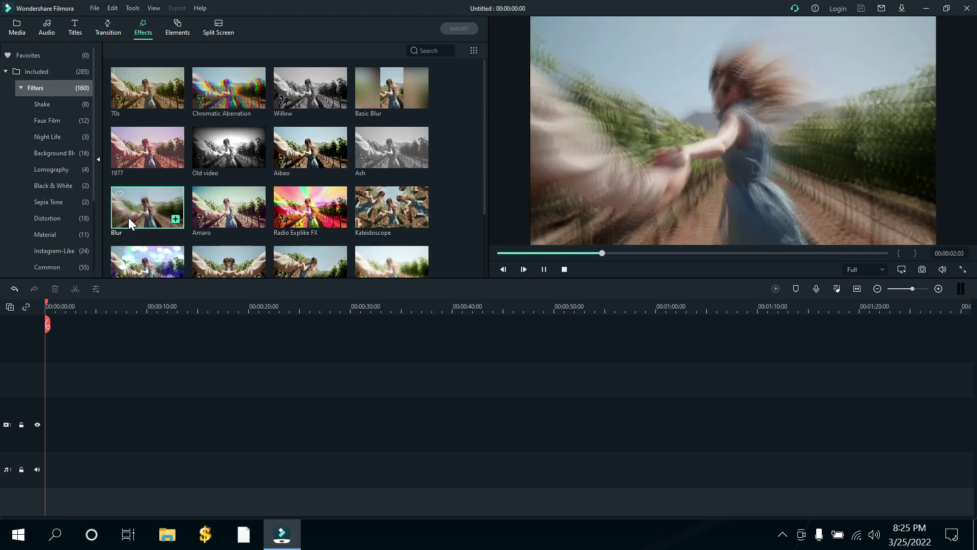
left_click(221, 212)
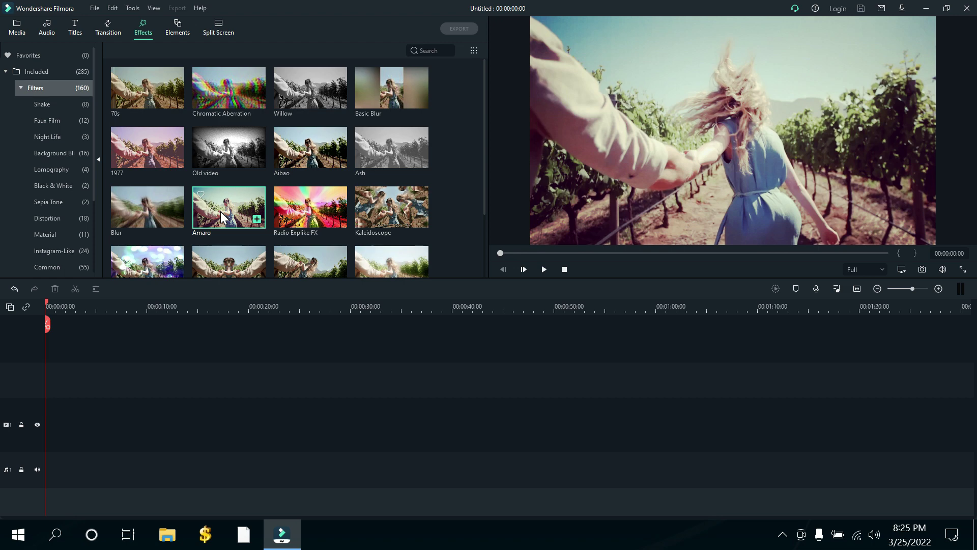
left_click(218, 106)
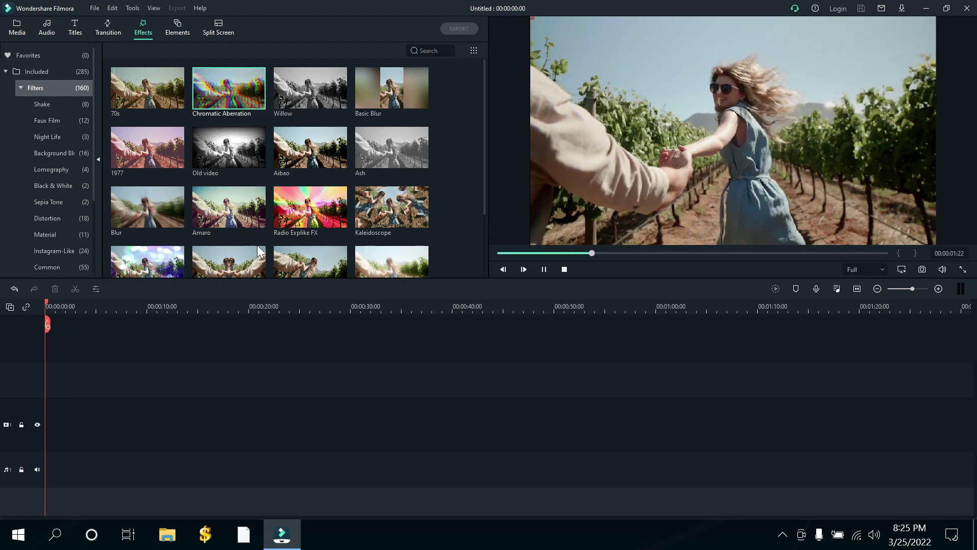
scroll(261, 244, "down", 5)
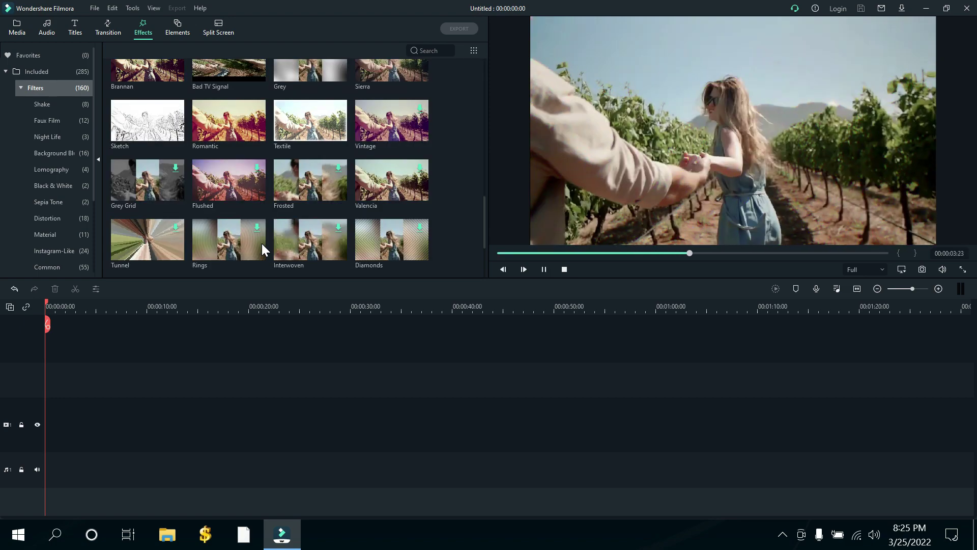
left_click(22, 87)
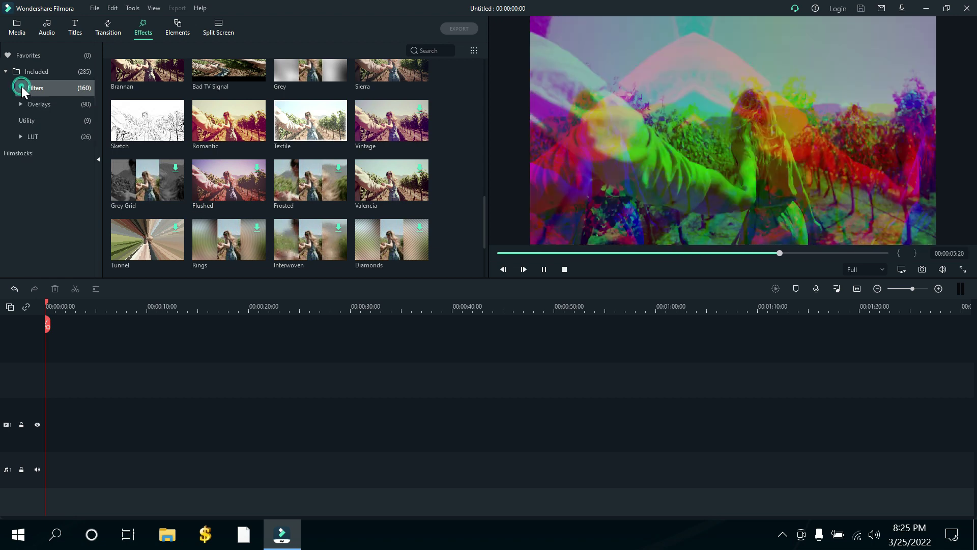
Browse the Overlays effects, preview Strong Glitch and 90's Viewfinder, and return to the full included effects collection
left_click(49, 105)
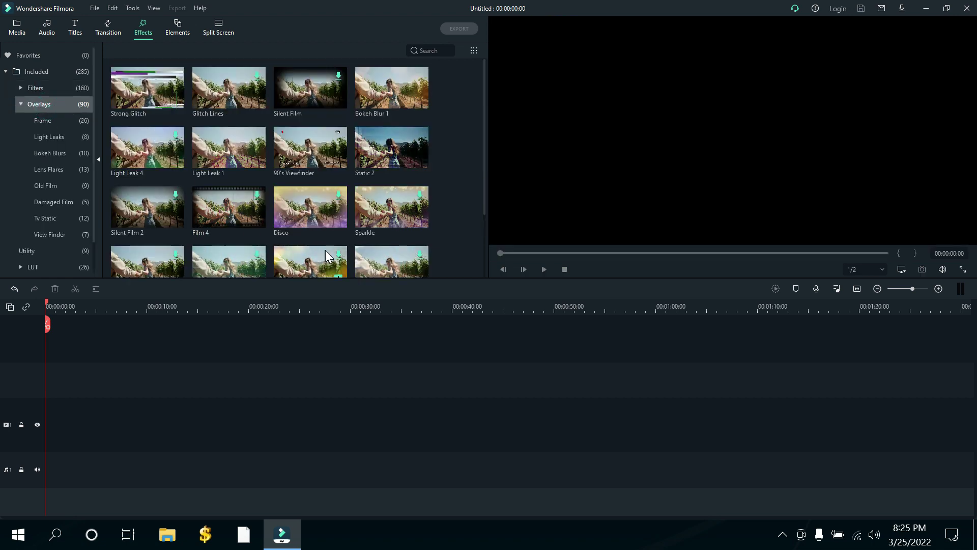
left_click(120, 98)
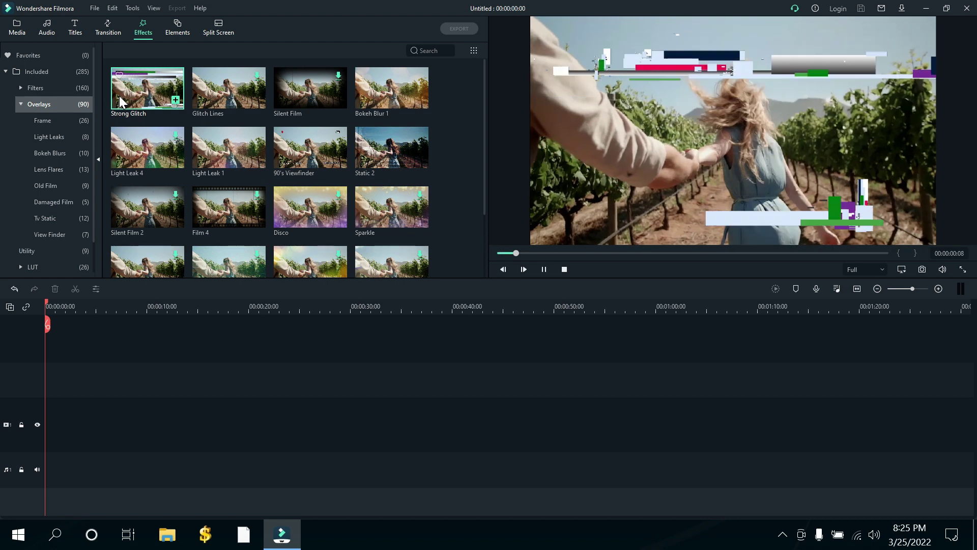
left_click(296, 166)
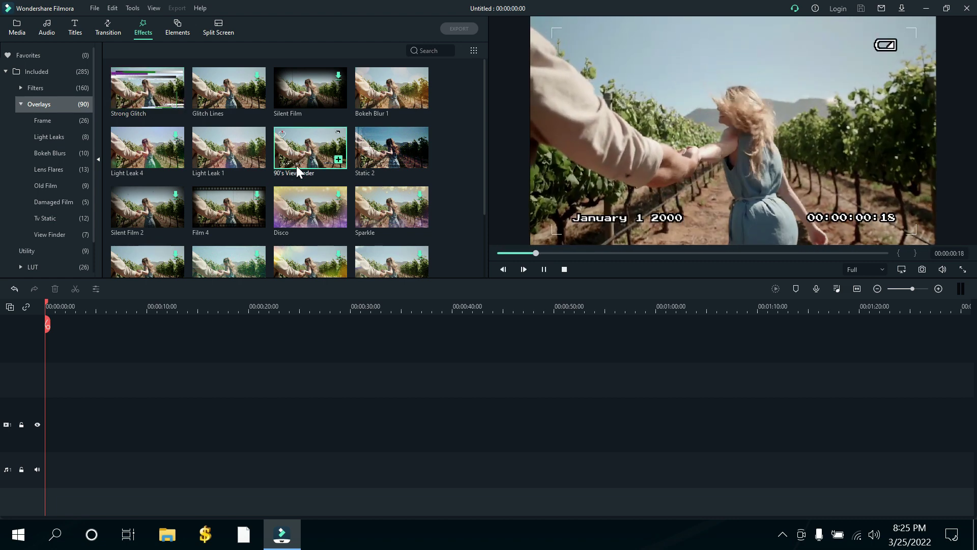
scroll(303, 237, "down", 3)
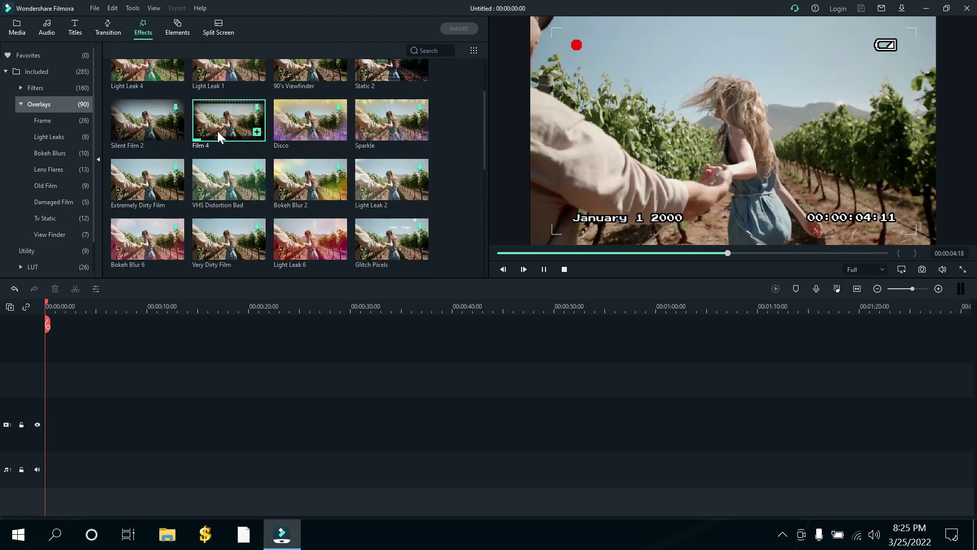
scroll(316, 209, "down", 5)
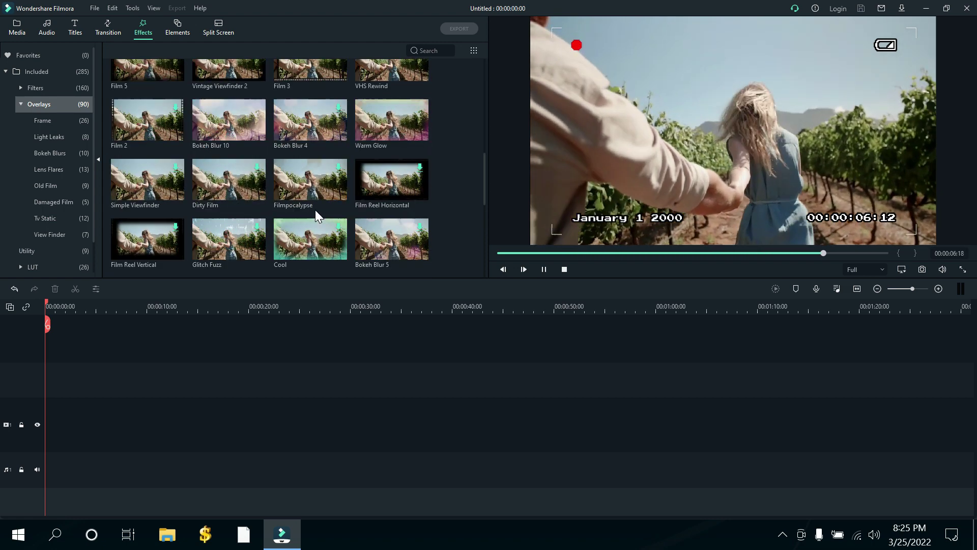
scroll(234, 160, "up", 6)
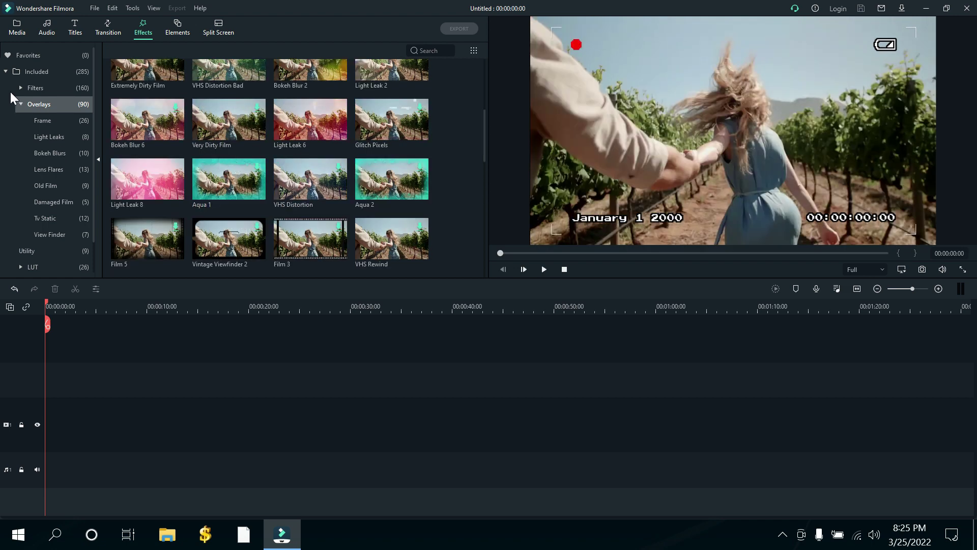
left_click(8, 70)
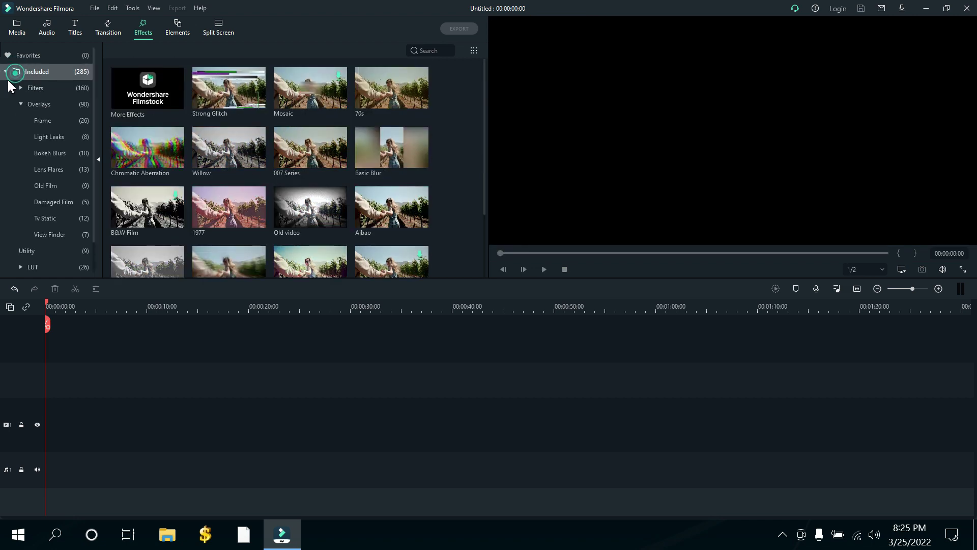
Open the LUT category of the effects library and preview the 007 Series and Beautiful Memories looks
scroll(63, 236, "down", 1)
left_click(40, 235)
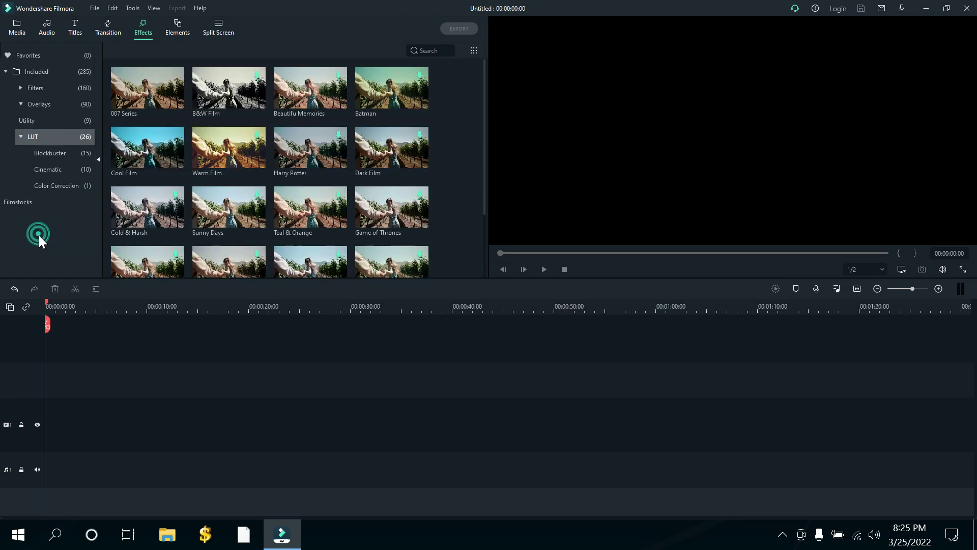
mouse_move(338, 201)
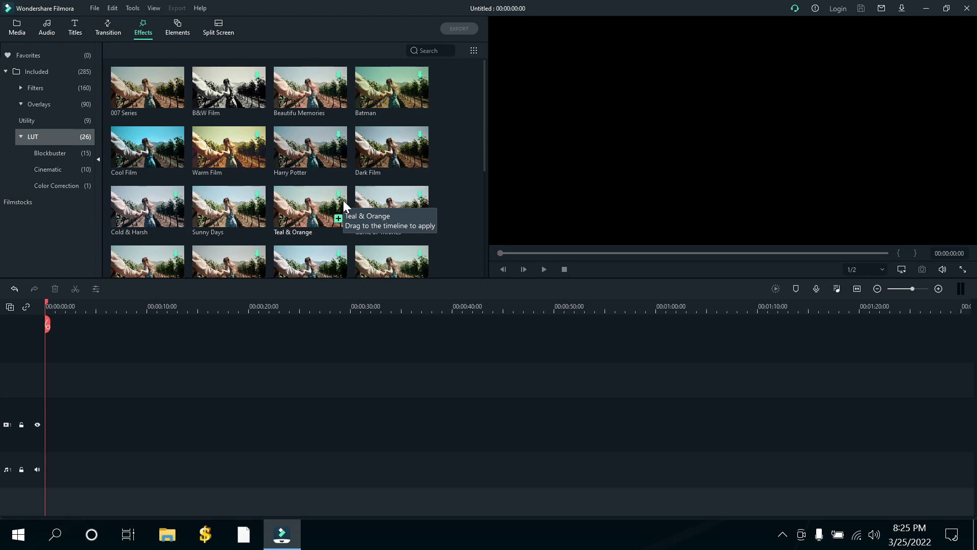
left_click(121, 93)
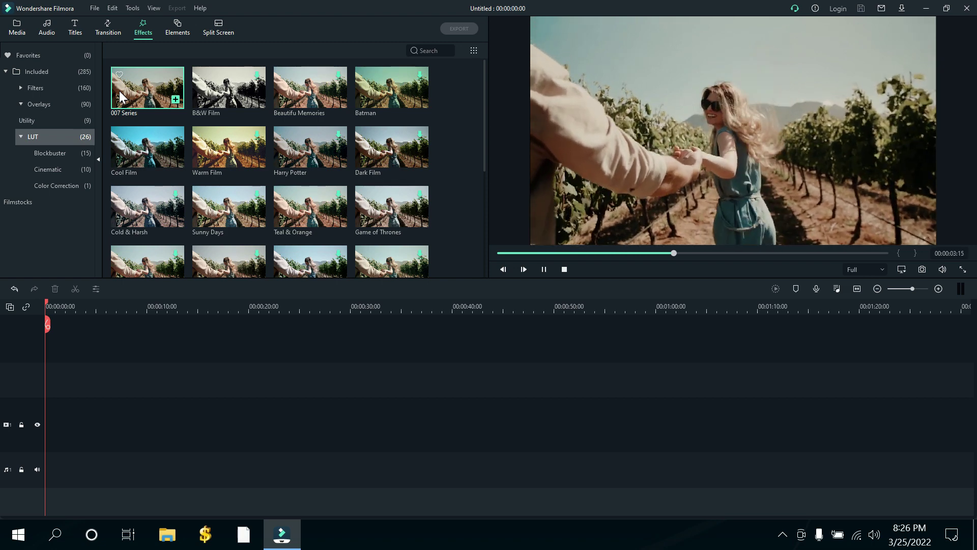
left_click(312, 106)
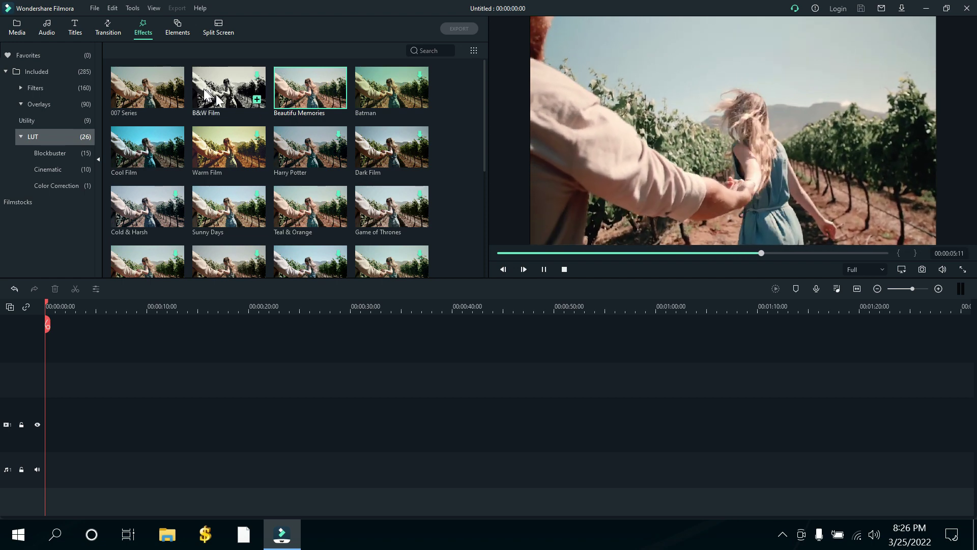
Open the Elements library, preview Neon Wings, and select the Clown Skull and !!! elements for preview
left_click(178, 28)
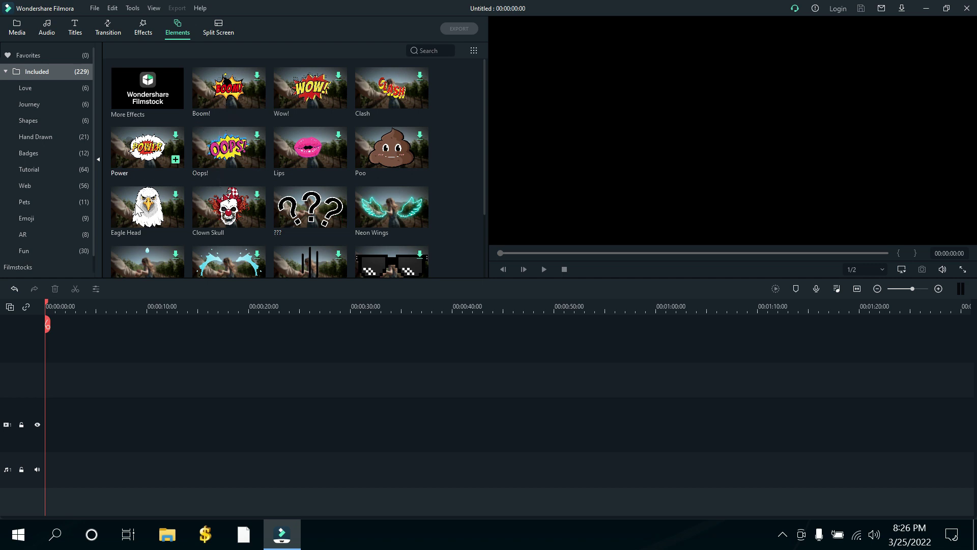
left_click(380, 216)
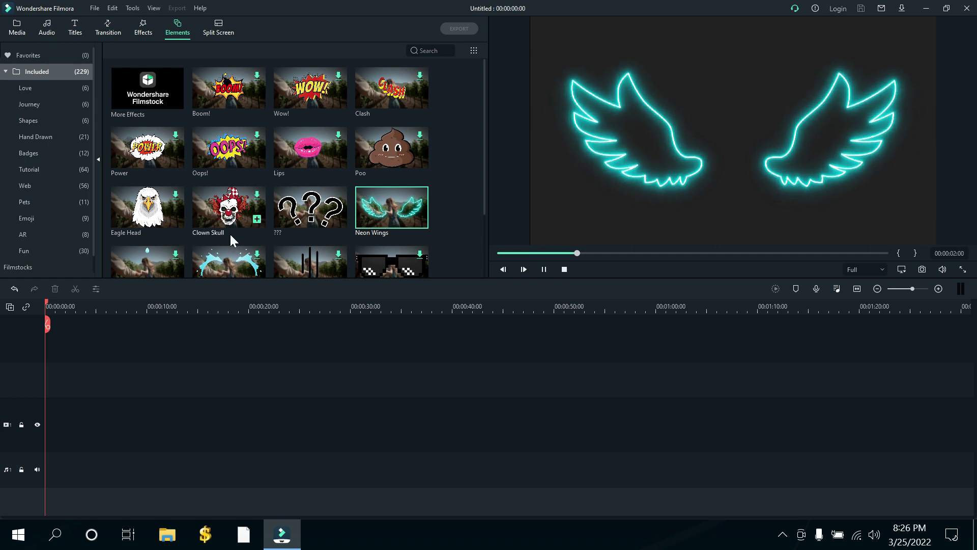
left_click(220, 223)
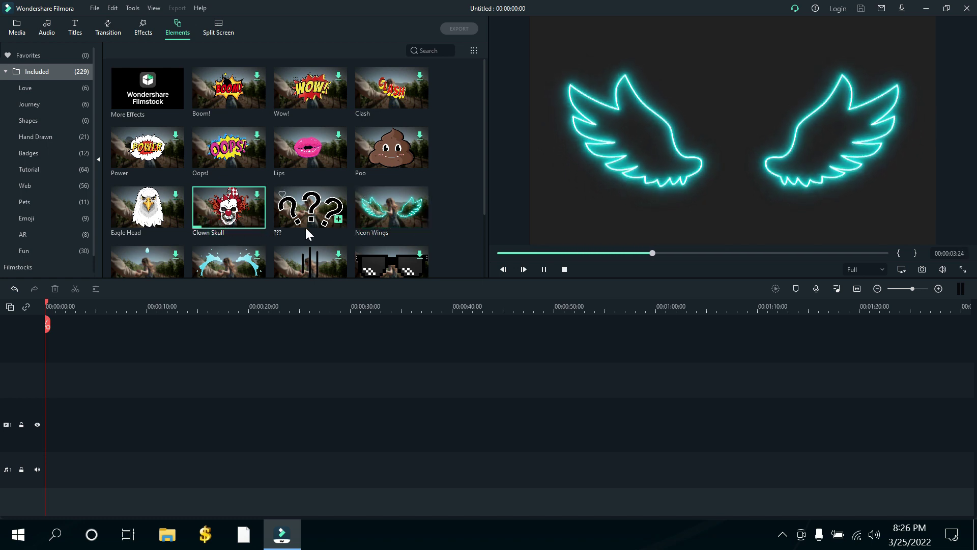
scroll(340, 231, "down", 2)
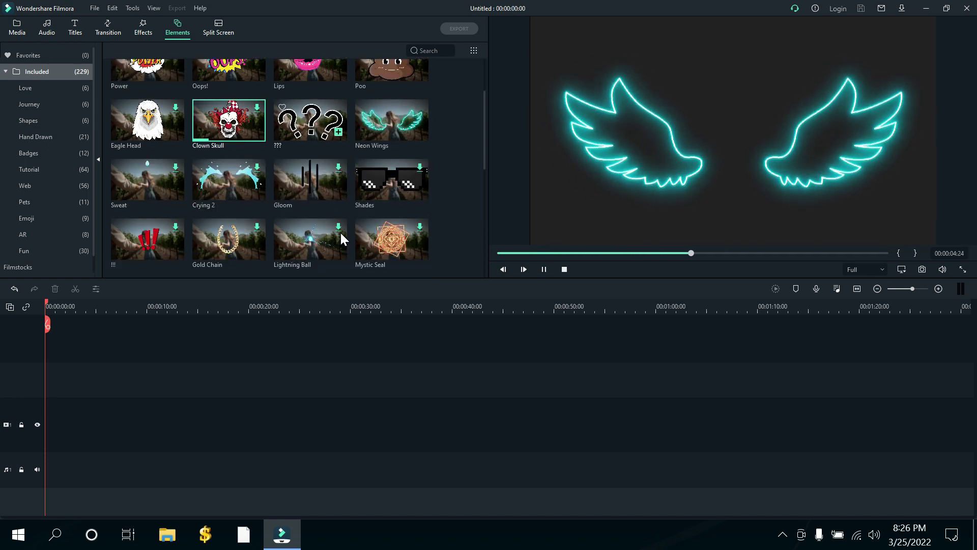
left_click(130, 248)
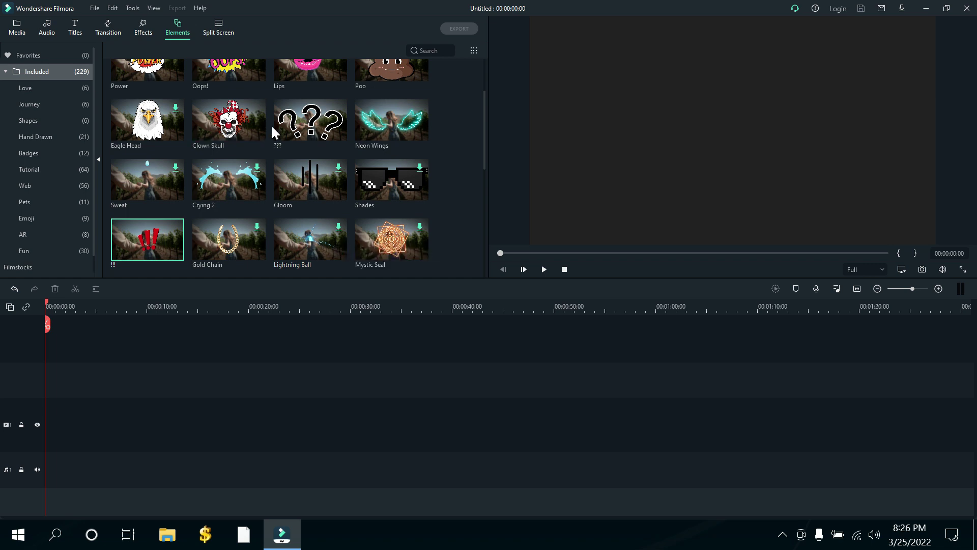
Replay the Neon Wings element and look through the remaining emoji, hand-drawn, love and web elements
left_click(364, 132)
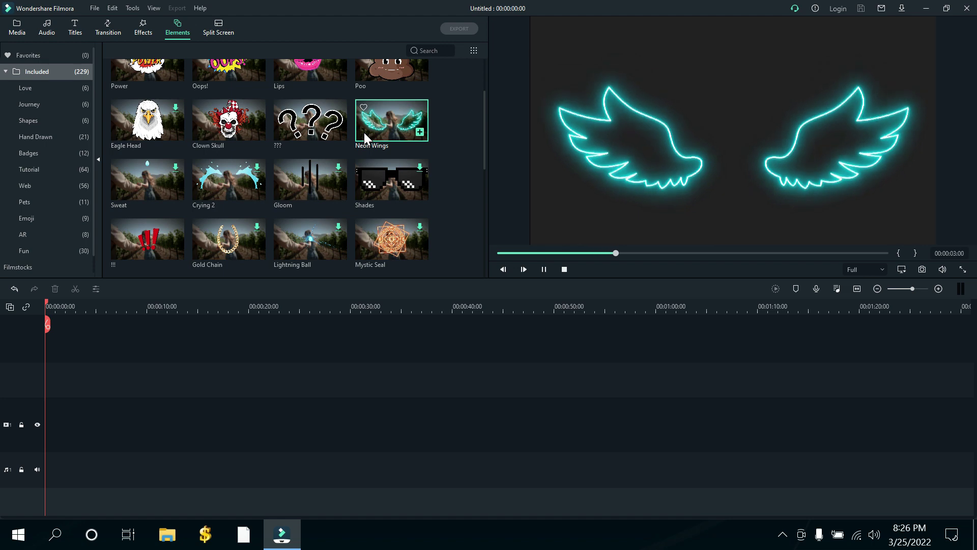
scroll(331, 194, "down", 3)
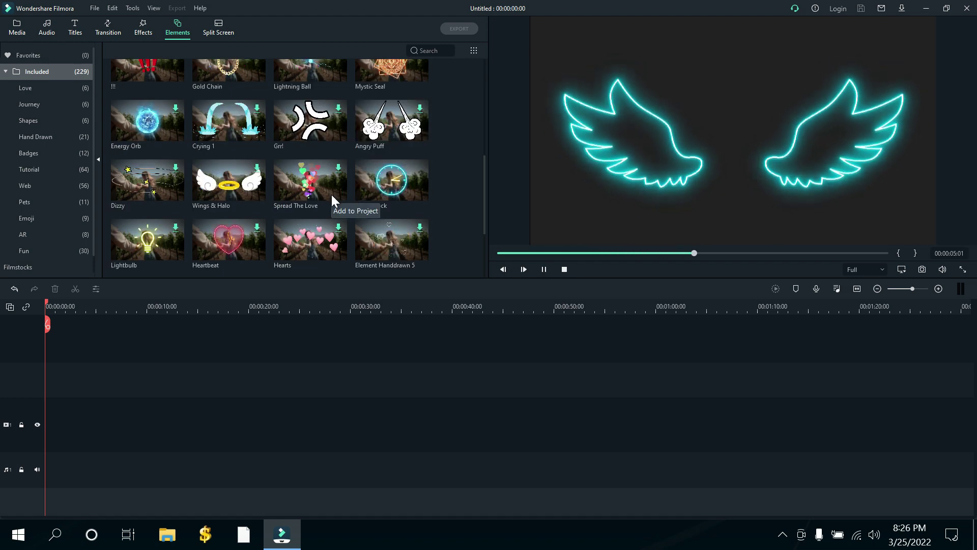
scroll(331, 194, "down", 5)
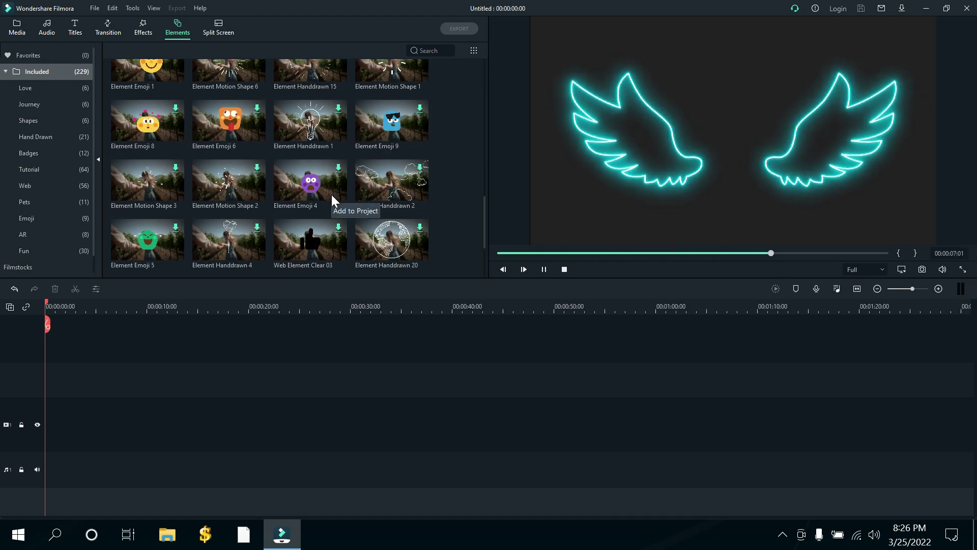
scroll(331, 195, "down", 2)
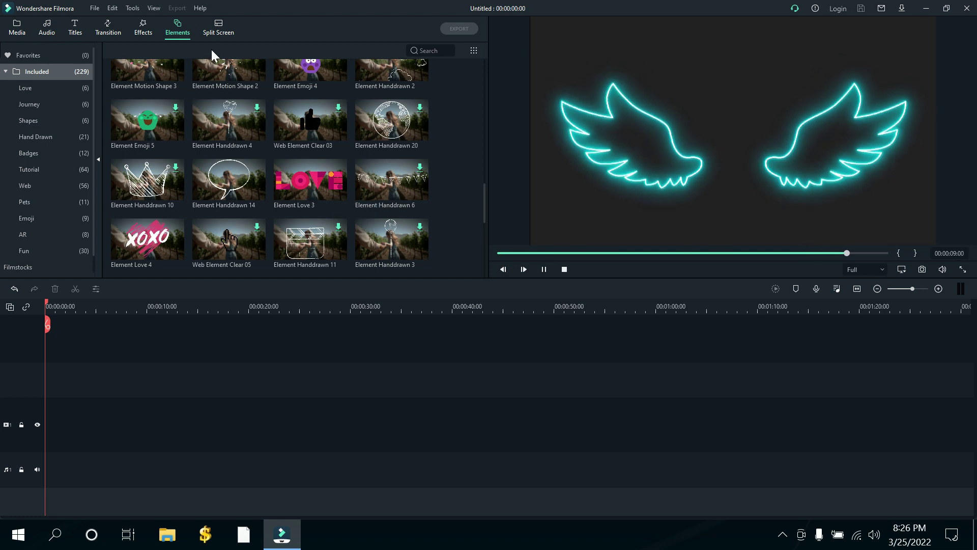
Open the Split Screen library and preview the vertical two-part, six-part and diagonal two-part layouts
left_click(221, 30)
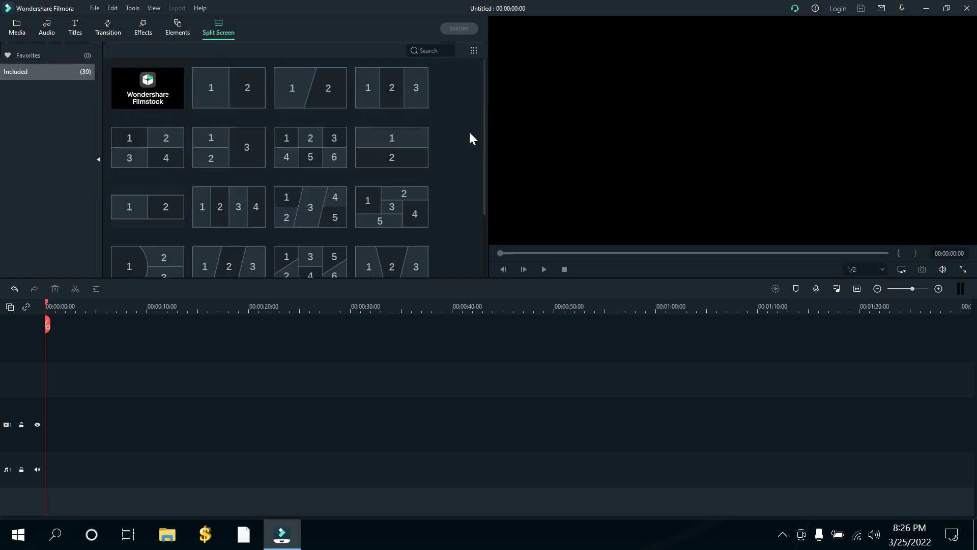
left_click(203, 96)
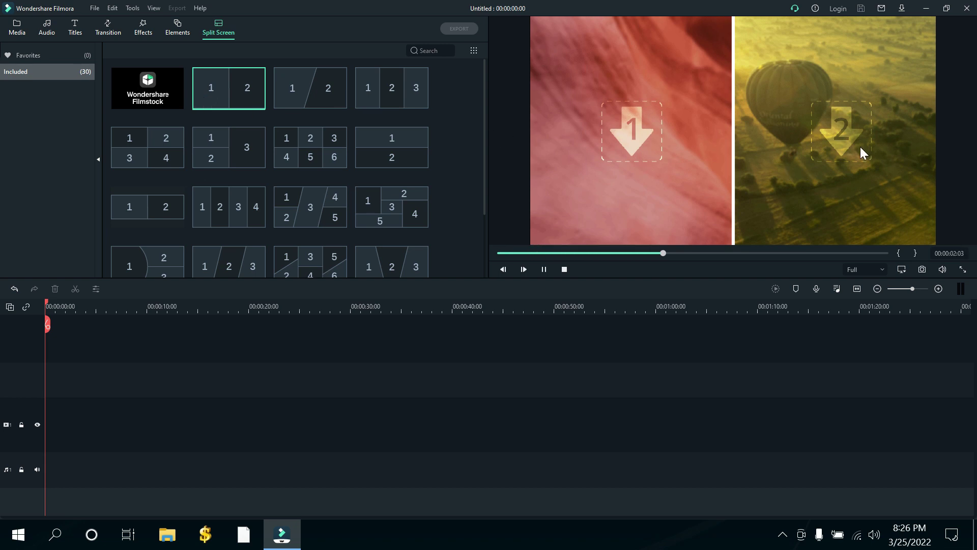
left_click(280, 154)
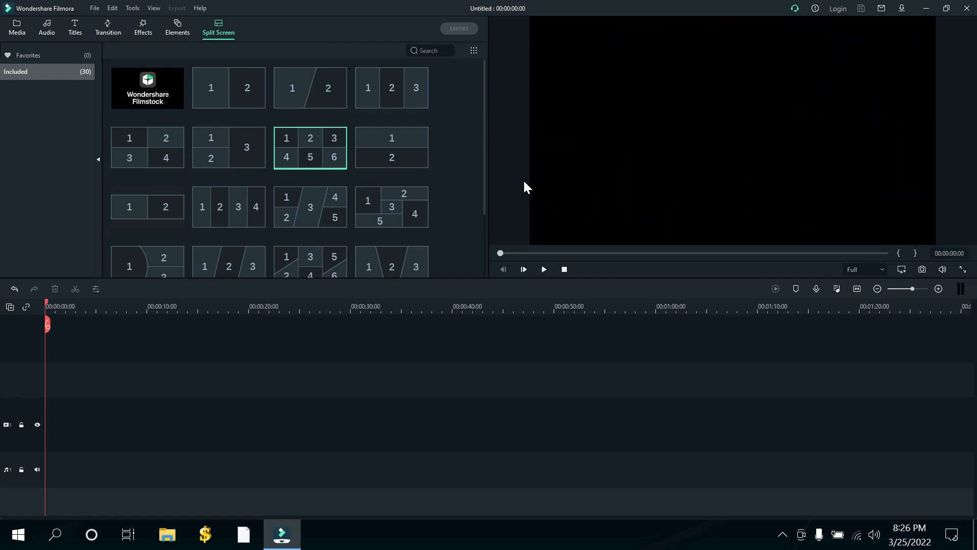
left_click(285, 98)
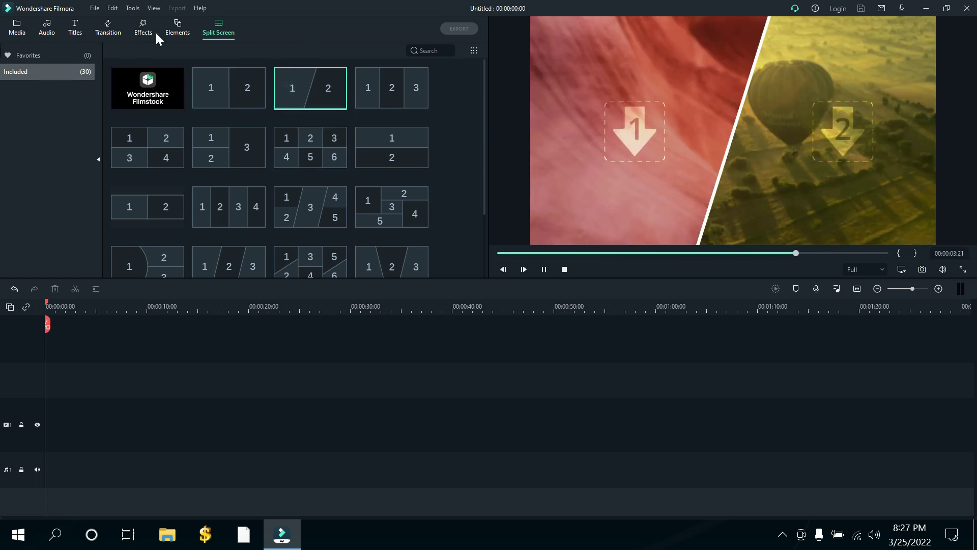
Review the aspect-ratio presets for a new project, return to the media library and choose to open an existing project
left_click(95, 9)
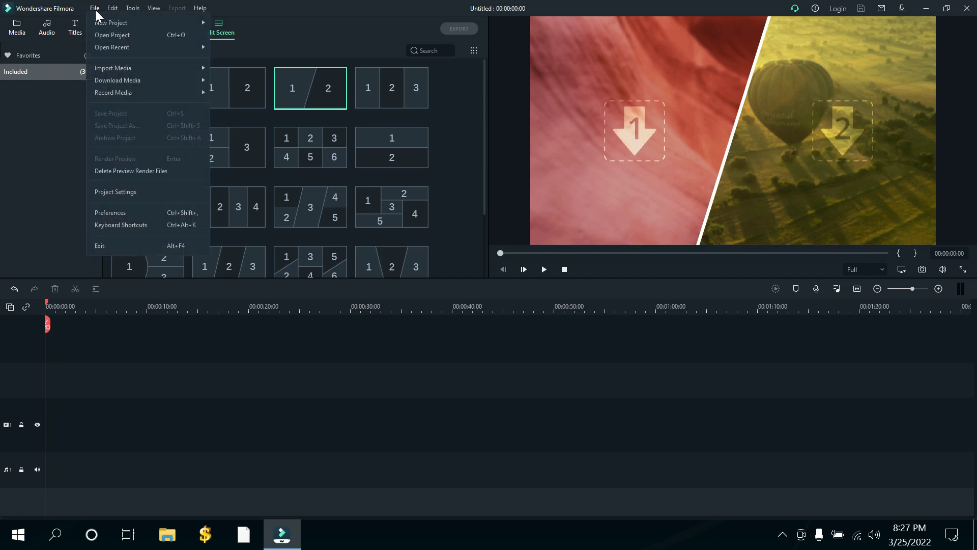
mouse_move(117, 28)
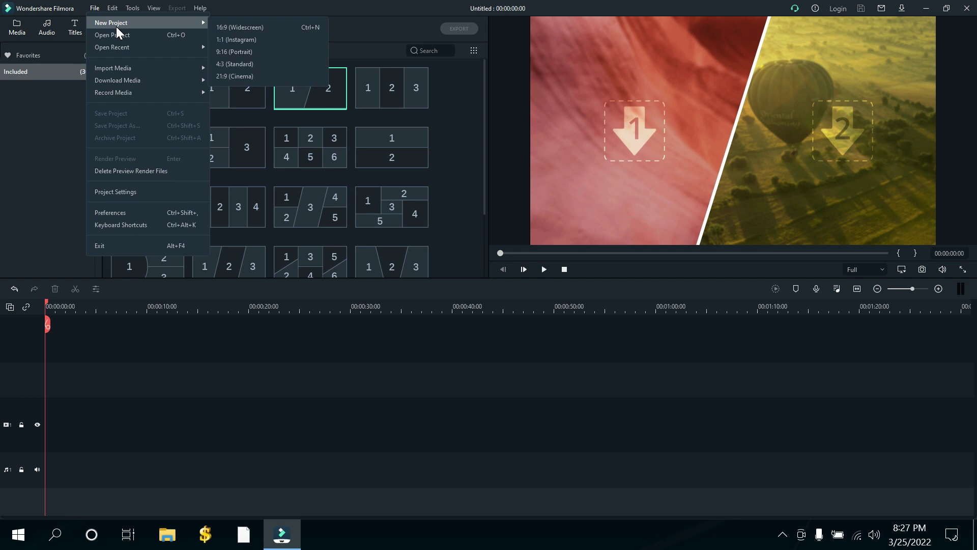
left_click(289, 26)
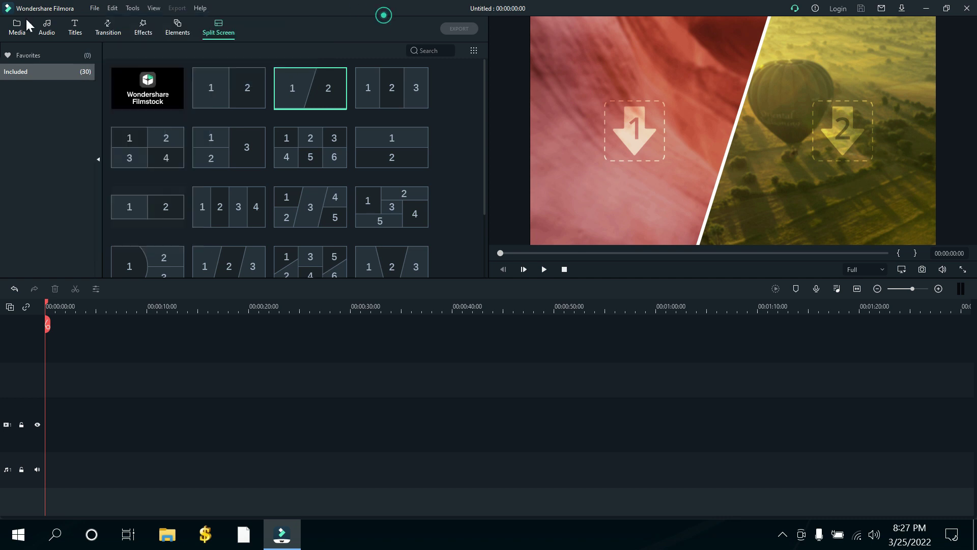
left_click(17, 27)
left_click(93, 9)
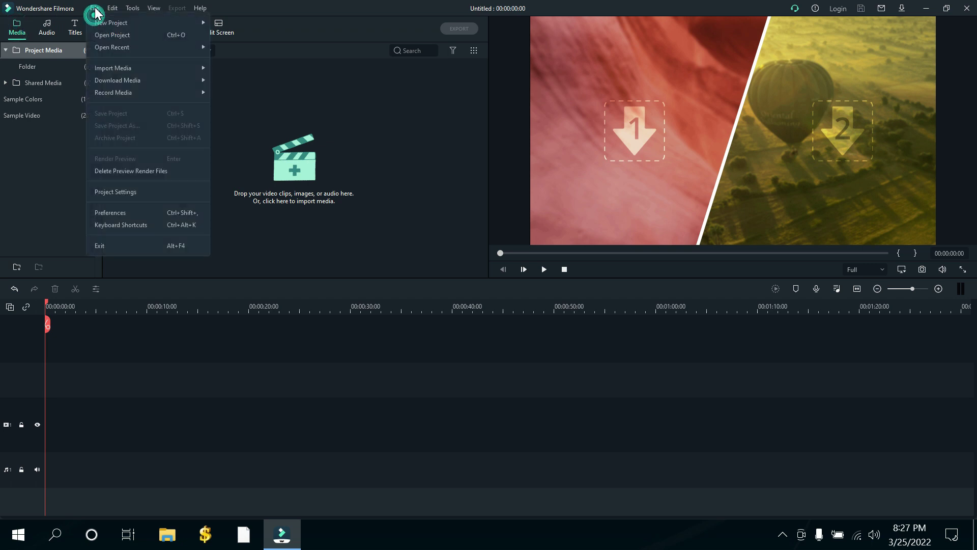
left_click(126, 36)
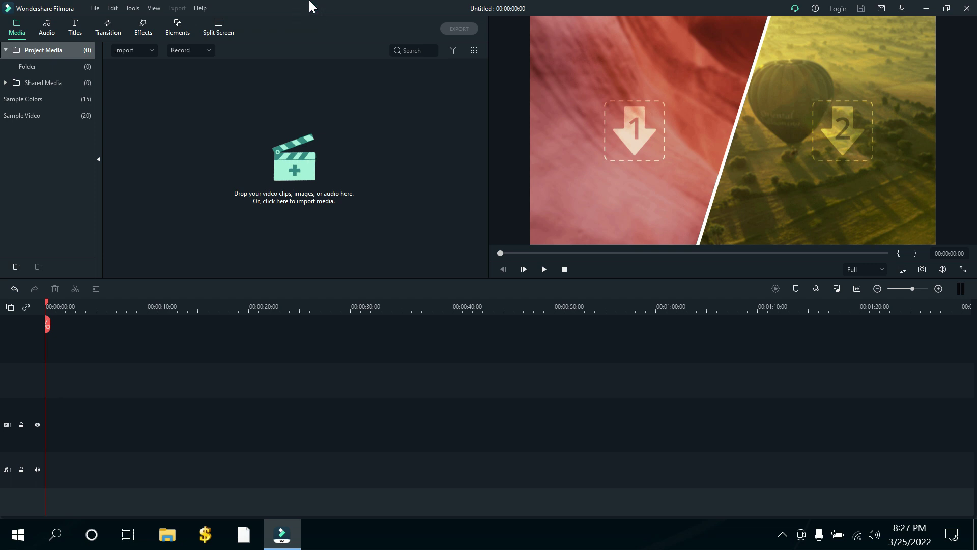
Review the list of recently opened projects and the available media import options
double_click(95, 9)
left_click(97, 8)
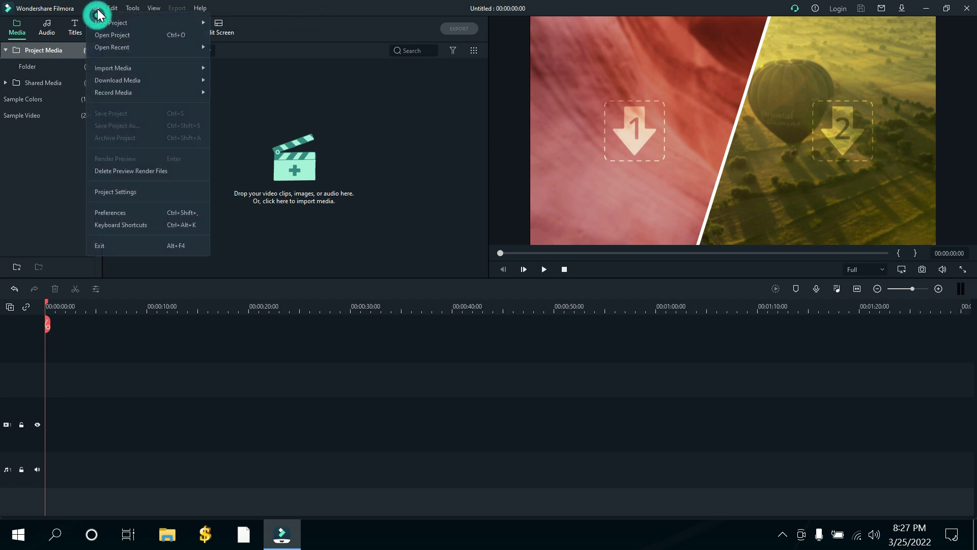
mouse_move(168, 42)
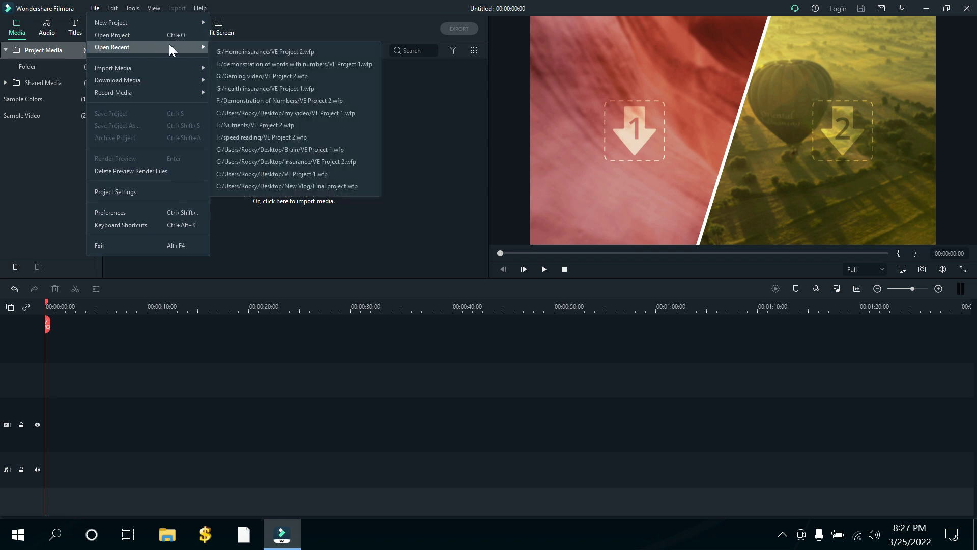
mouse_move(160, 66)
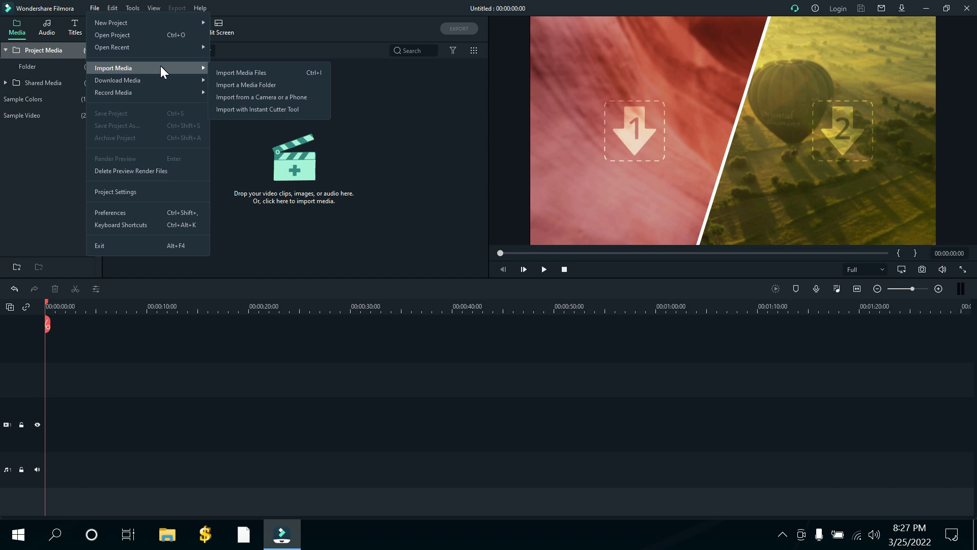
Open the project settings and reposition the dialog higher over the media library
left_click(166, 191)
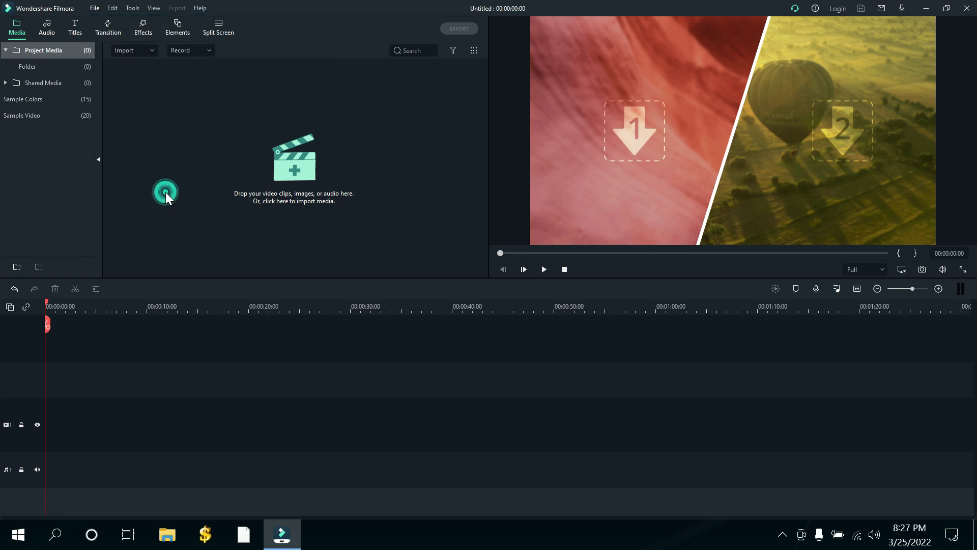
left_click_drag(460, 170, 435, 148)
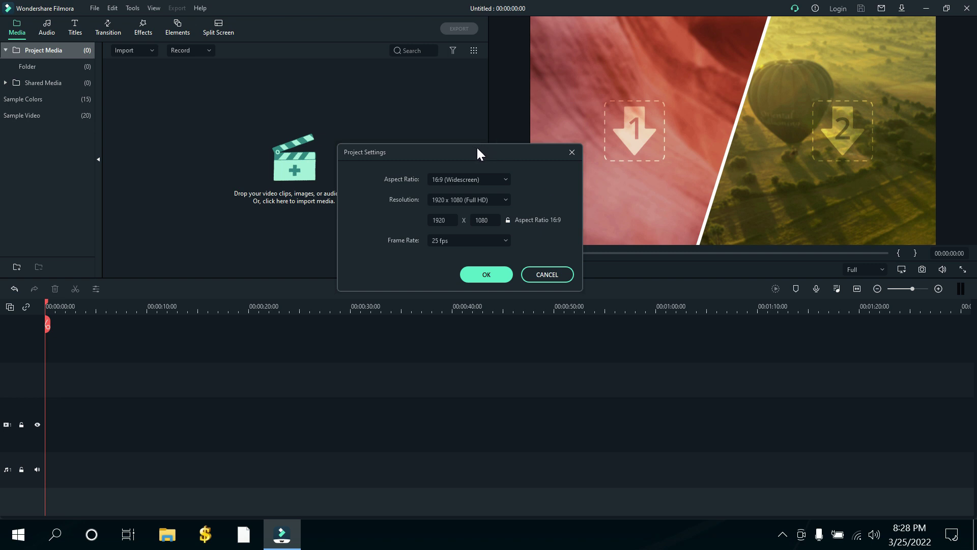
left_click_drag(477, 149, 433, 123)
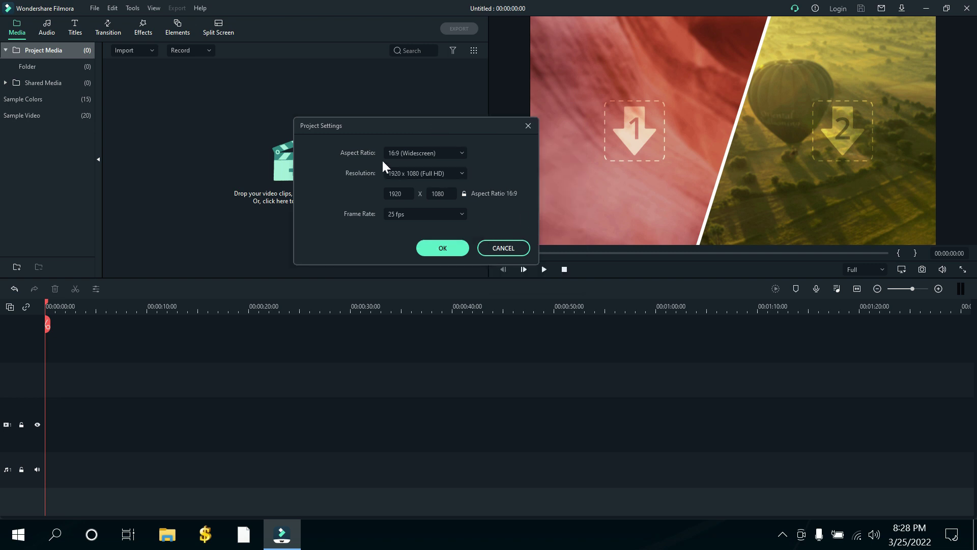
Set the project's aspect ratio to Custom and return it to 16:9 (Widescreen)
left_click(462, 154)
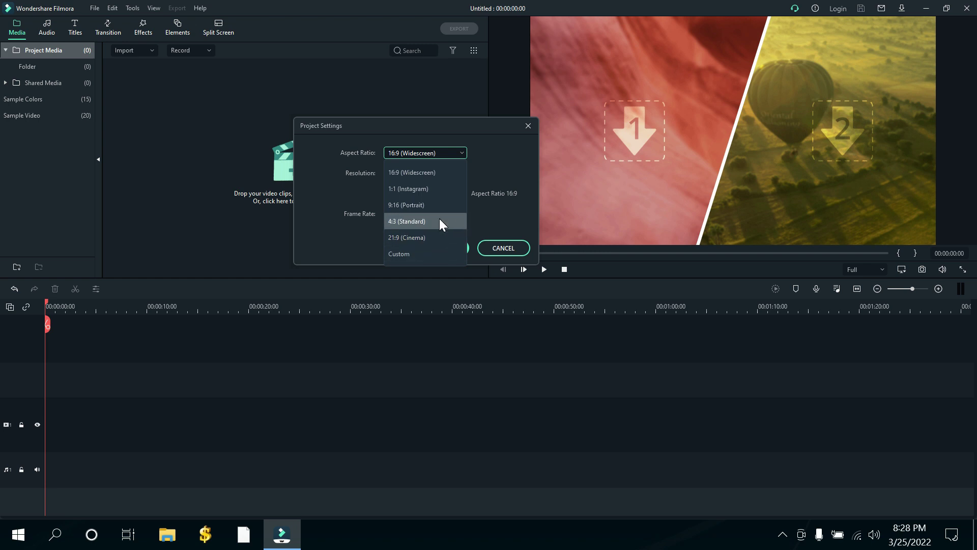
left_click(418, 254)
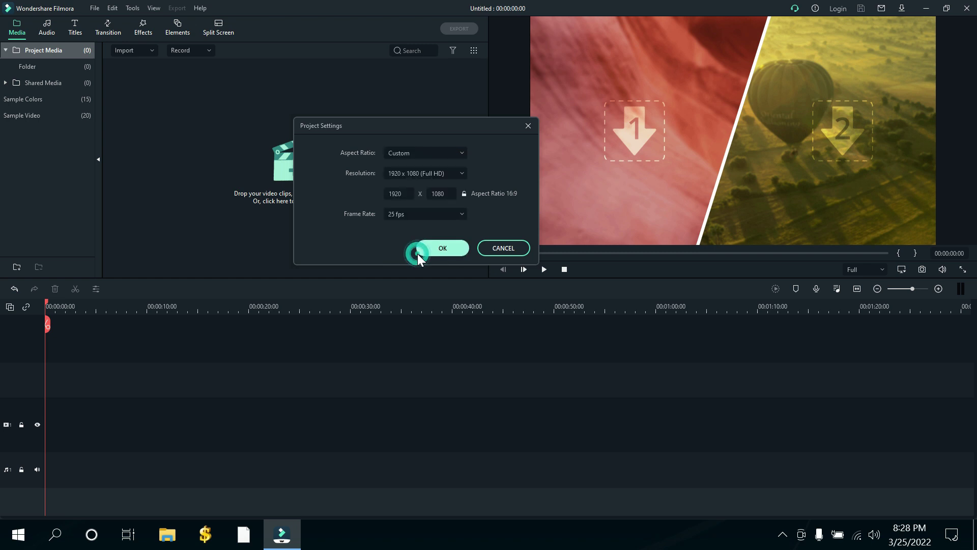
left_click(457, 152)
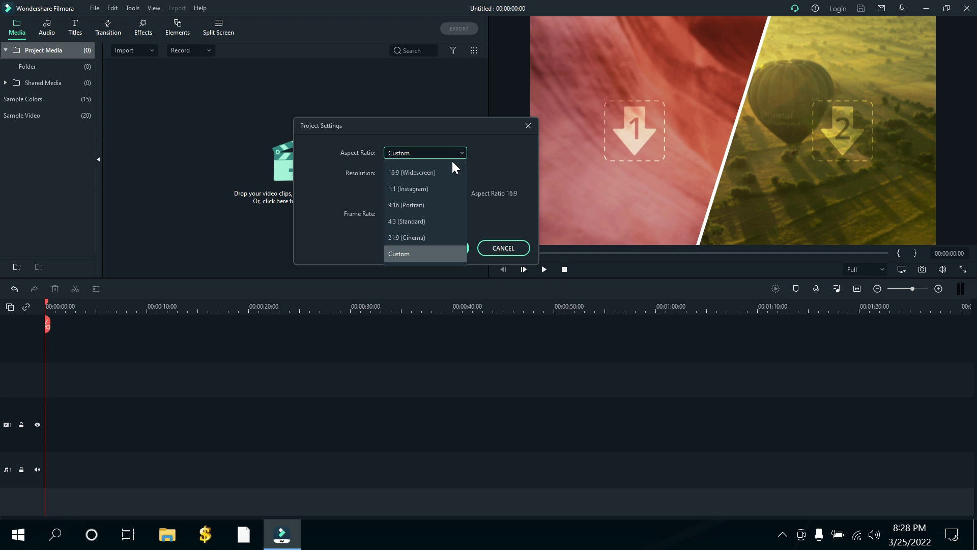
left_click(425, 174)
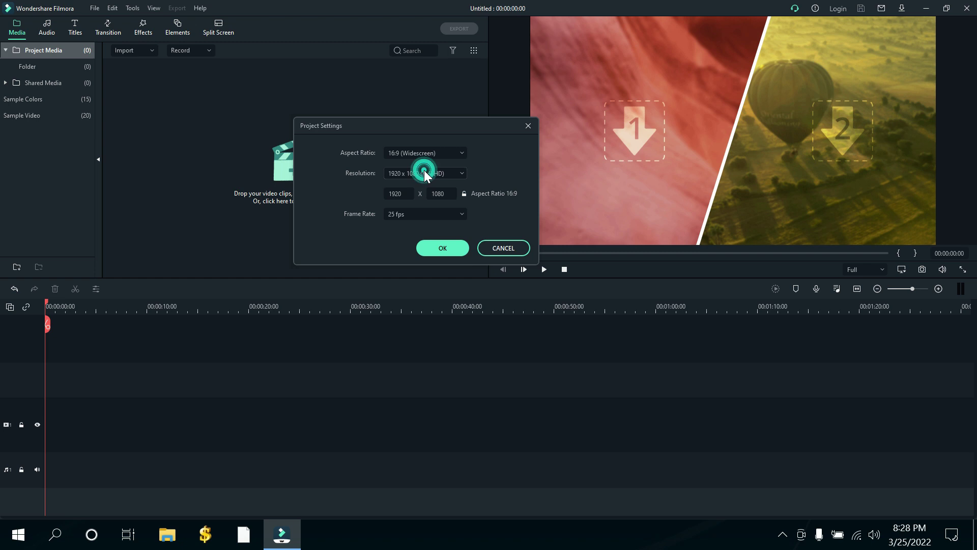
Review the project's resolution presets and its width and height fields without changing them
left_click(462, 174)
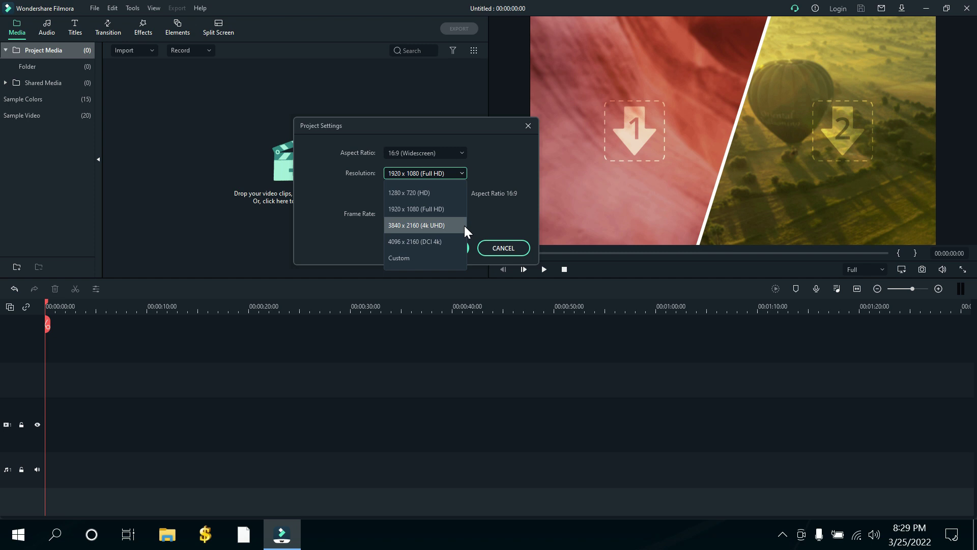
left_click(350, 195)
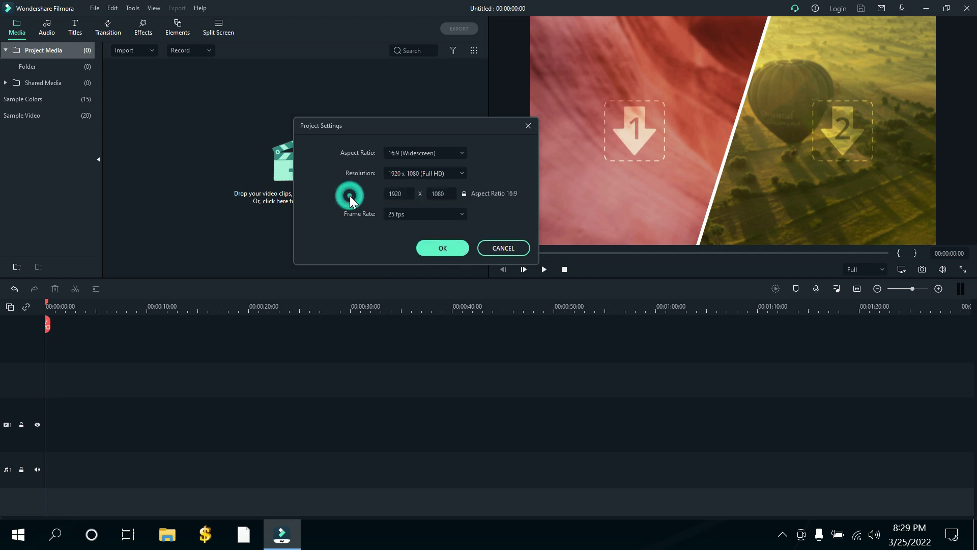
left_click(401, 195)
left_click(439, 193)
left_click(338, 191)
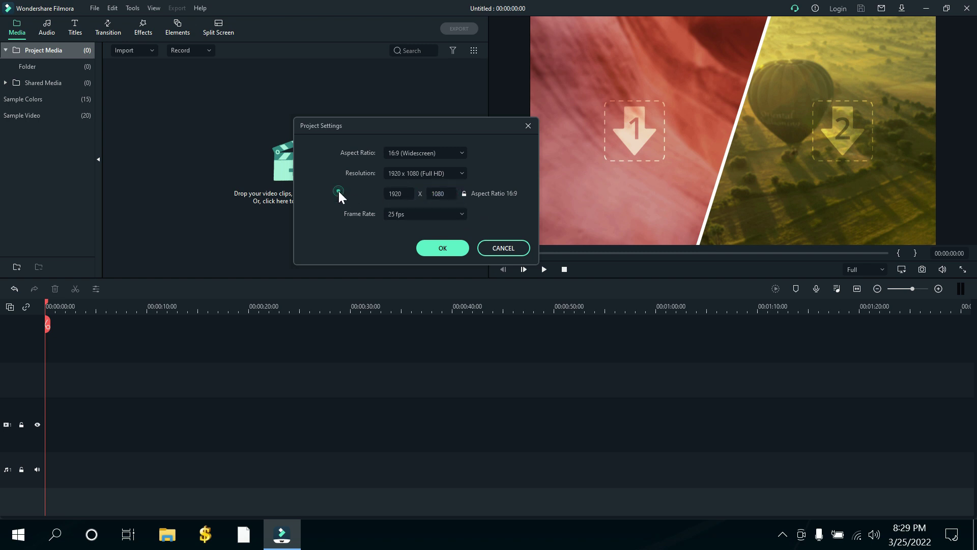
Review the project's frame rate options and cancel out of the project settings
left_click(451, 214)
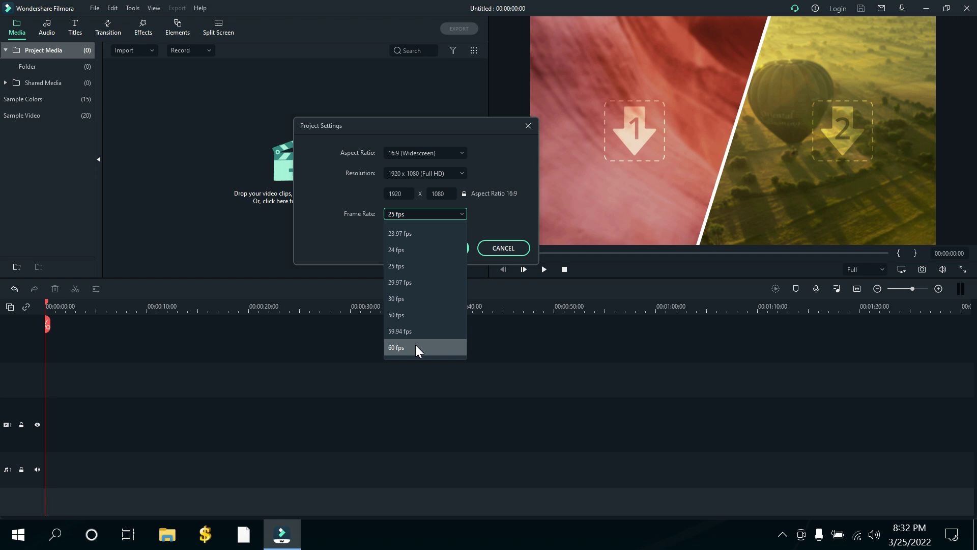
left_click(328, 246)
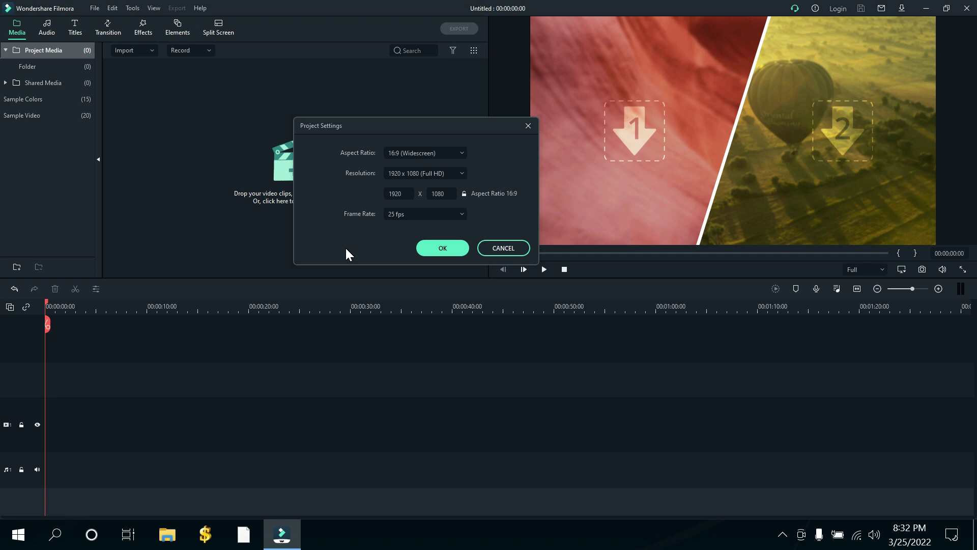
left_click(517, 248)
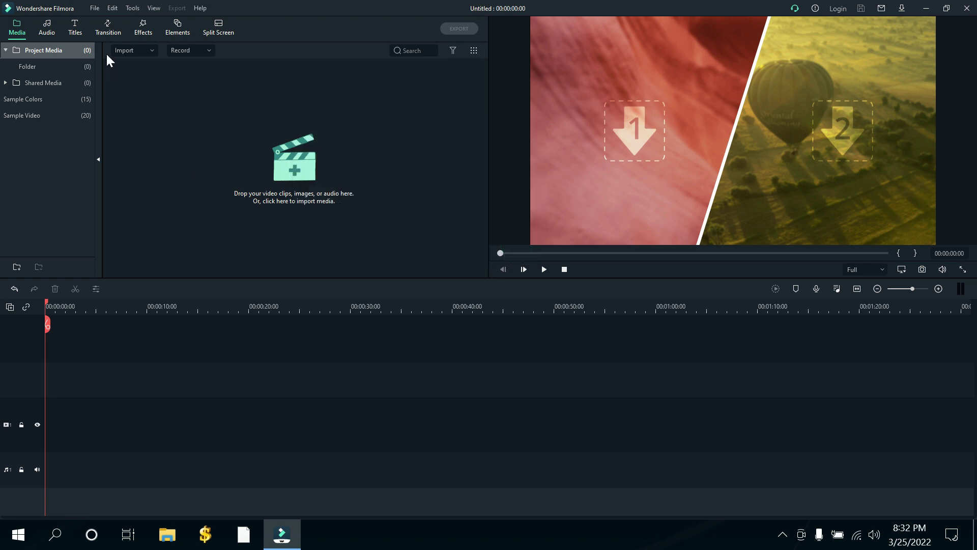
Review the available editing commands, such as undo, cut, ripple delete and copy effect
left_click(94, 9)
mouse_move(90, 9)
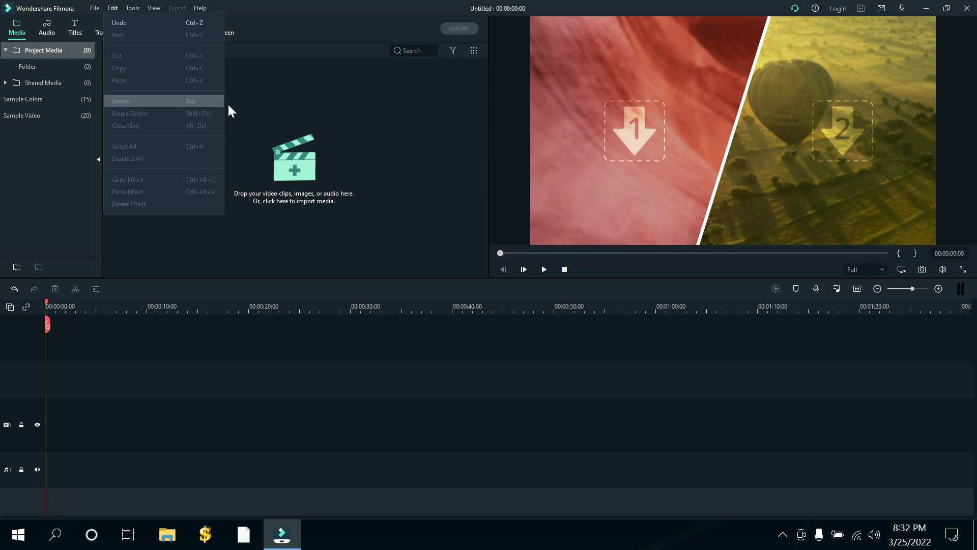
left_click(263, 107)
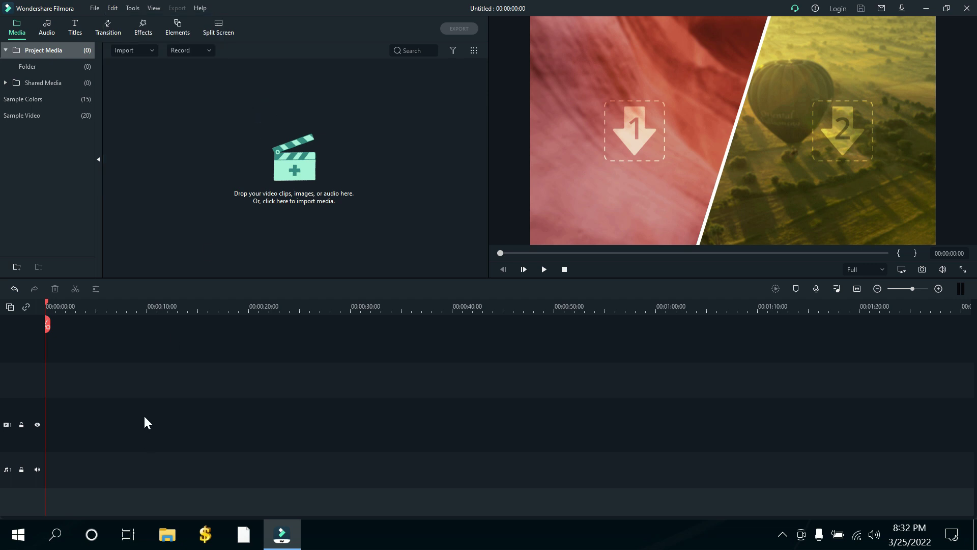
left_click(110, 12)
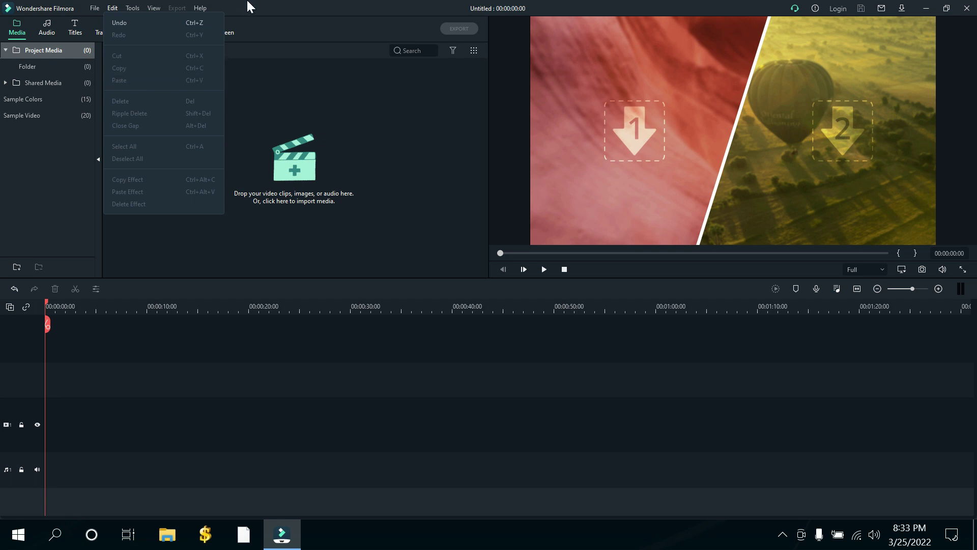
left_click(267, 7)
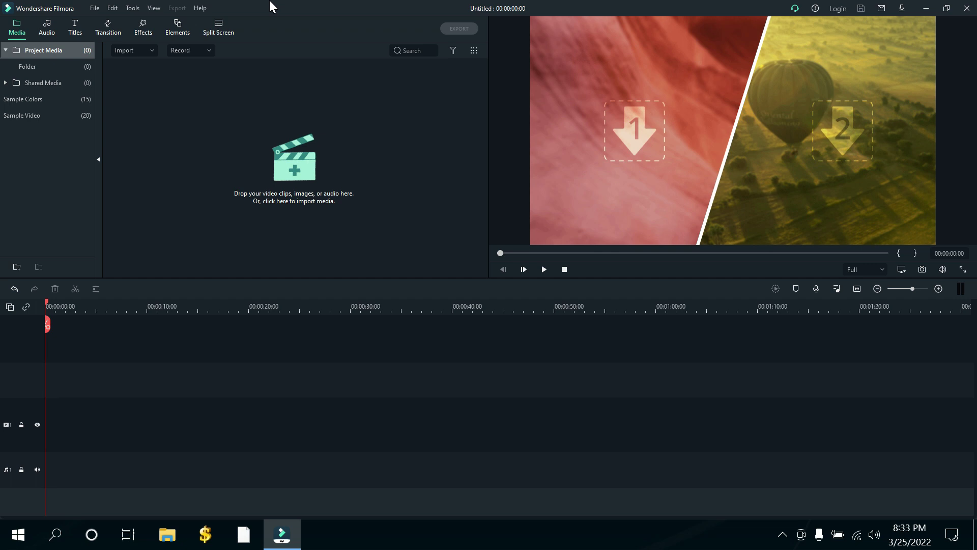
Review the media library tools and the playback, preview quality and zoom level options
left_click(131, 8)
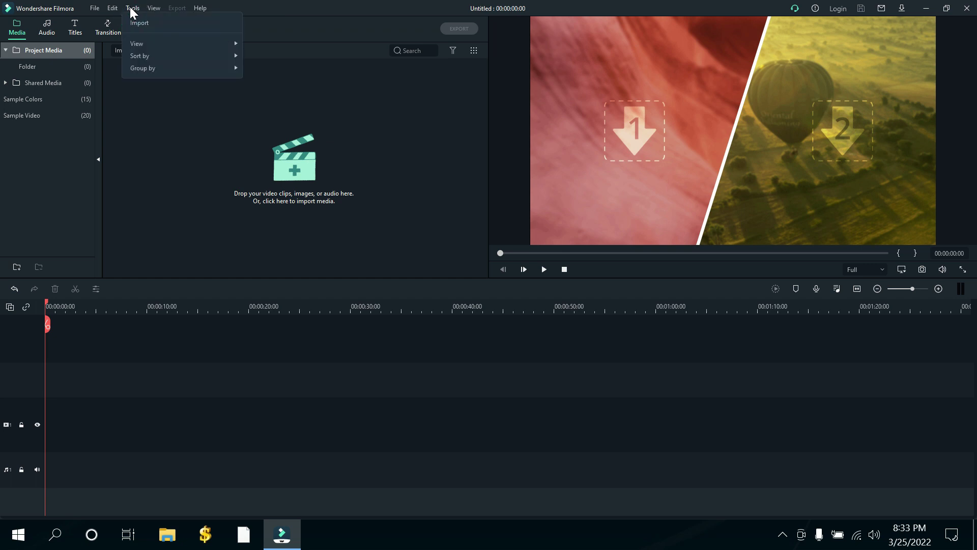
mouse_move(170, 43)
left_click(150, 9)
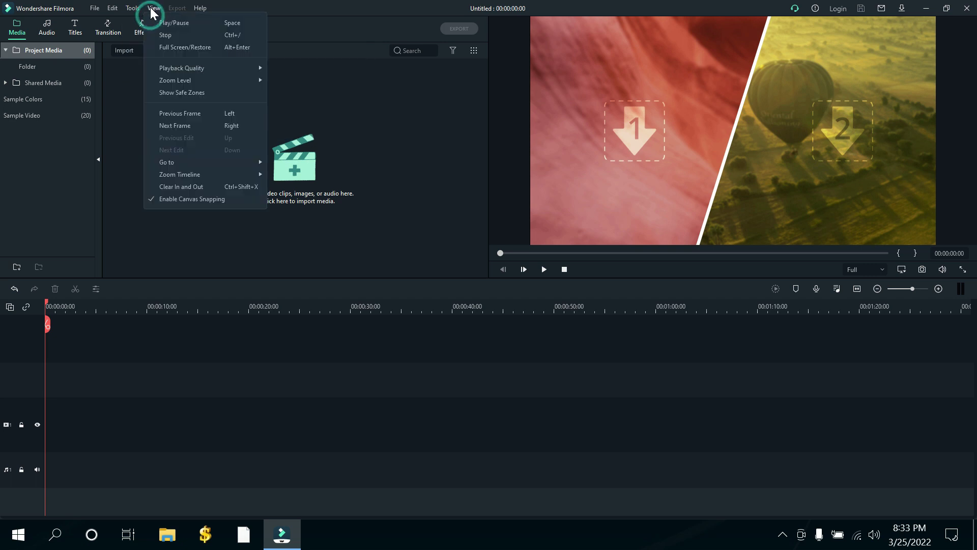
mouse_move(204, 81)
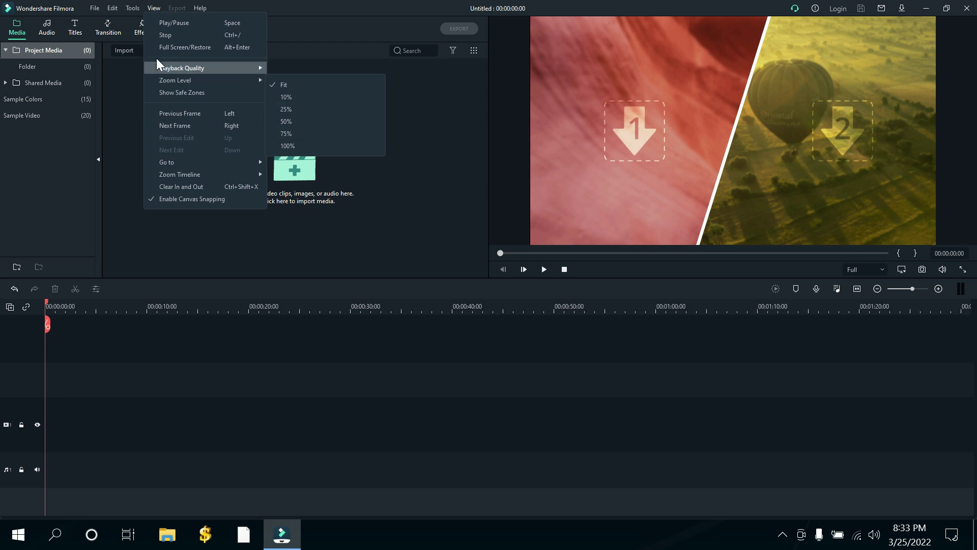
left_click(132, 88)
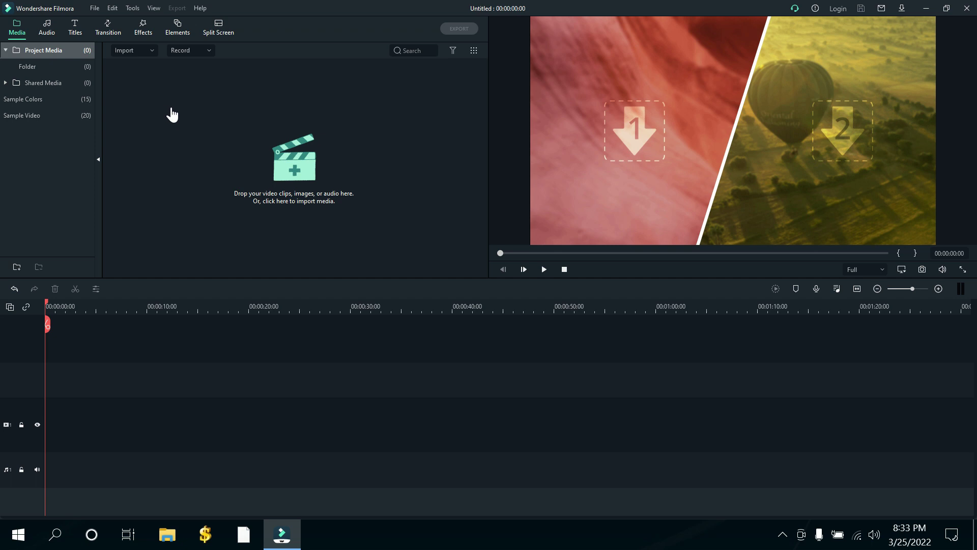
Examine the timeline's empty video and audio tracks along their length
left_click(165, 349)
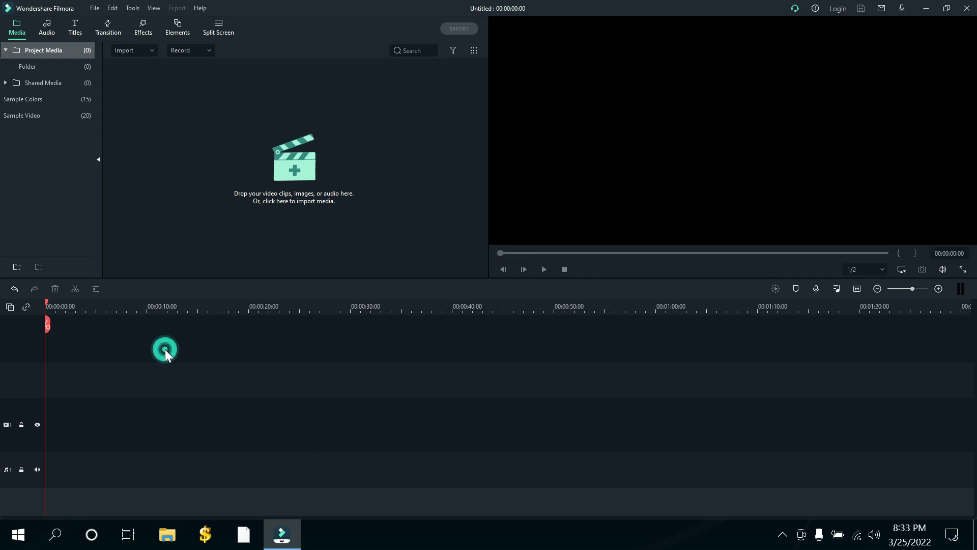
left_click(116, 426)
left_click(172, 496)
left_click(181, 471)
left_click(209, 341)
left_click_drag(280, 413, 718, 435)
left_click_drag(149, 473, 380, 474)
left_click(218, 476)
Add one more audio track and one more video track to the timeline
right_click(17, 479)
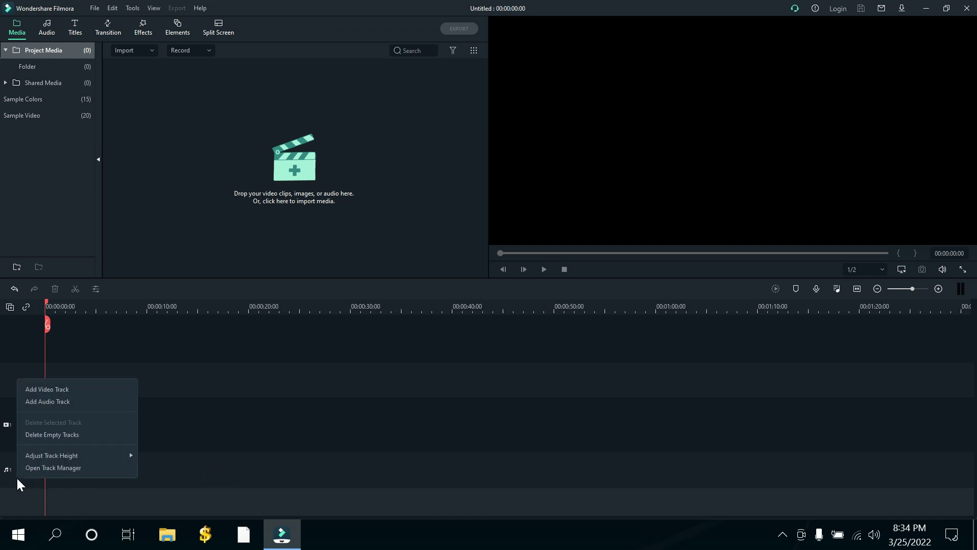
left_click(77, 406)
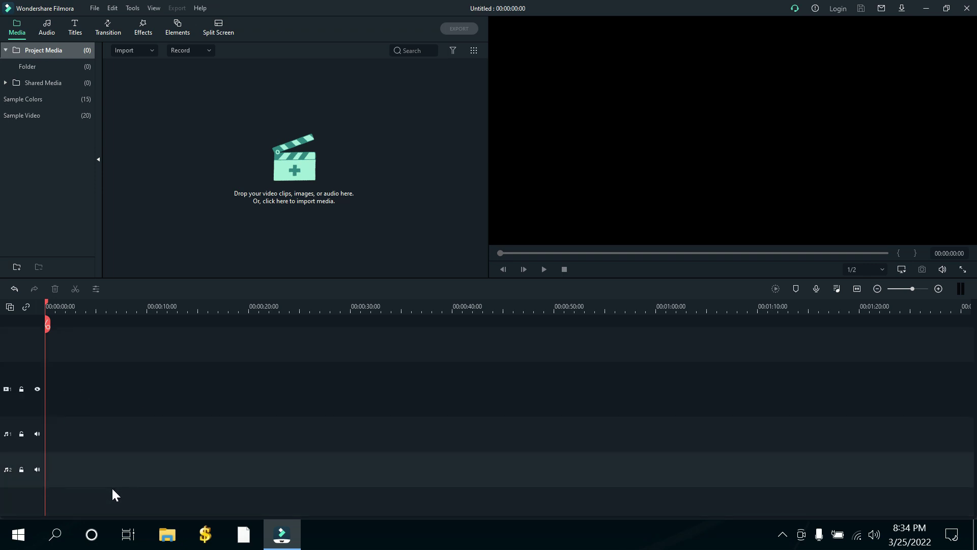
right_click(35, 407)
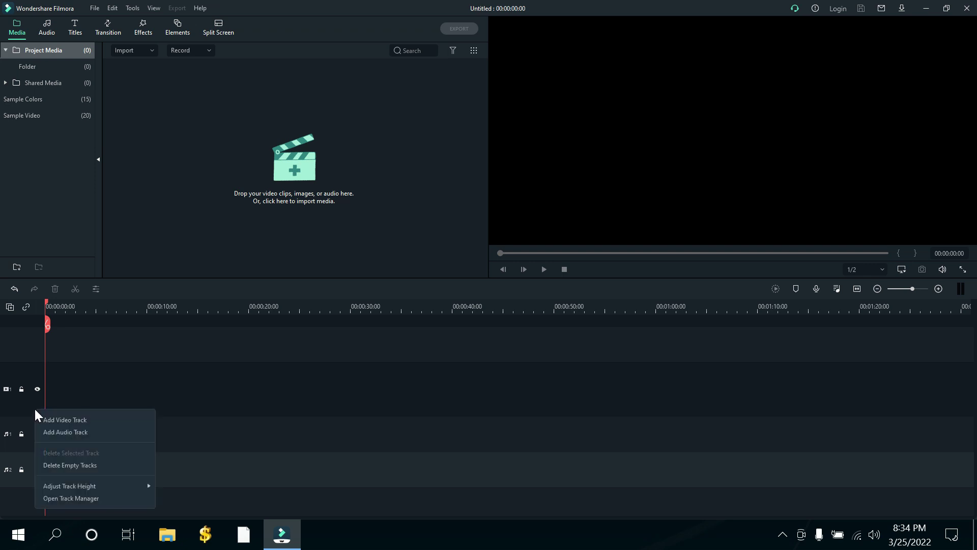
left_click(88, 417)
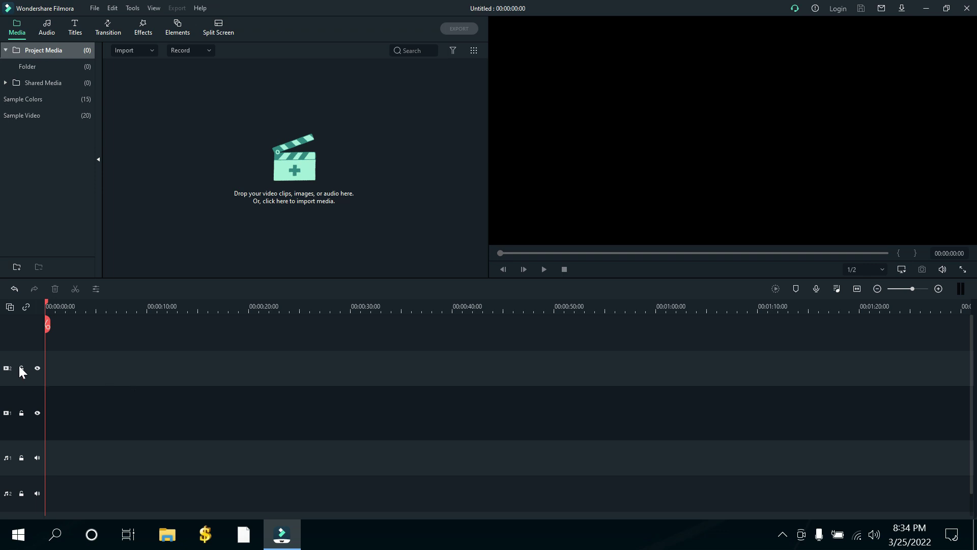
Hide video track 2 and make it visible again
left_click(38, 369)
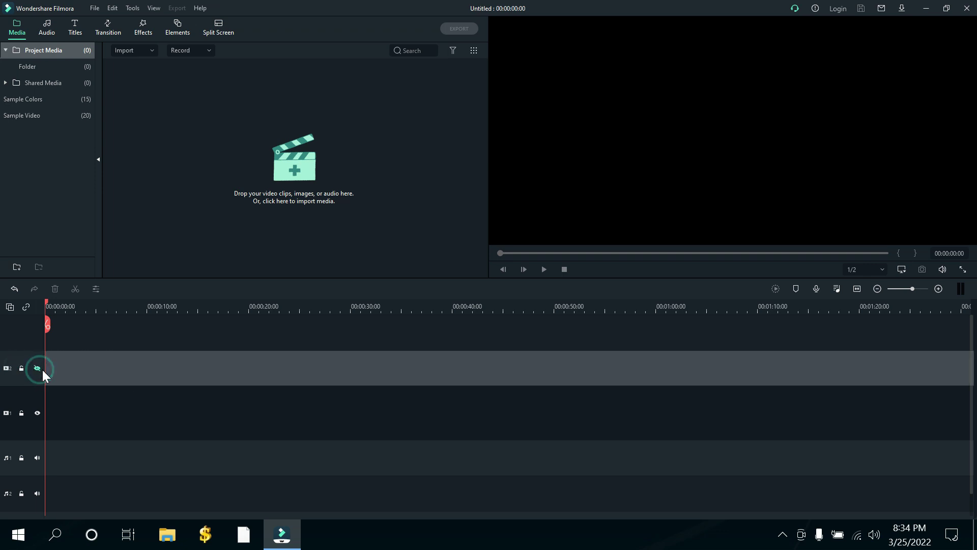
left_click(39, 369)
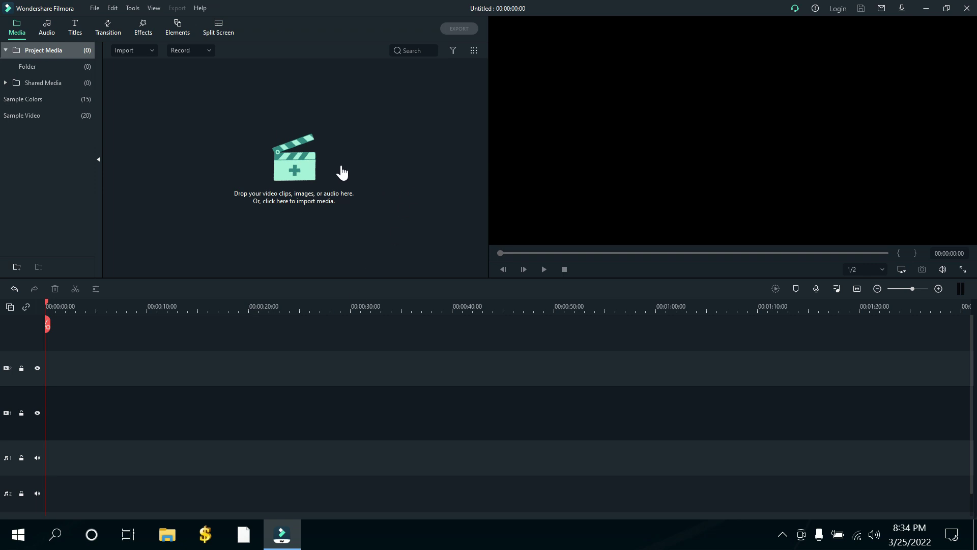
Import production ID_5135875 and the two pexels clips ending in 7735492 and 7732811 from Downloads, accepting proxy file creation
left_click(96, 9)
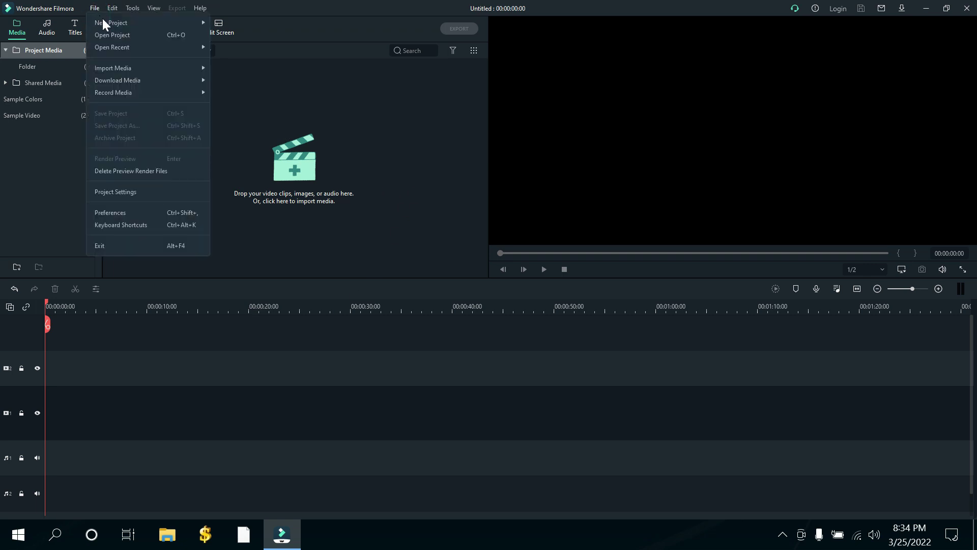
mouse_move(136, 66)
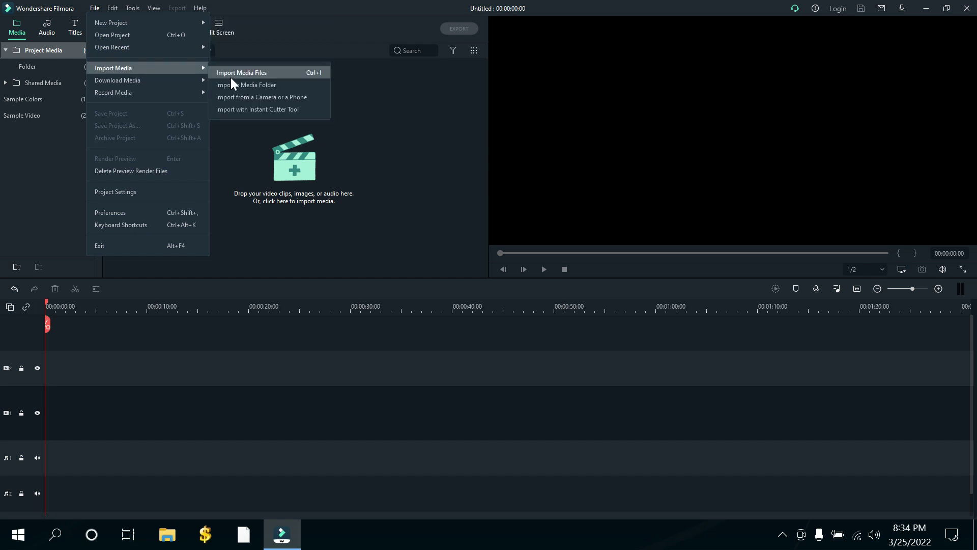
left_click(256, 76)
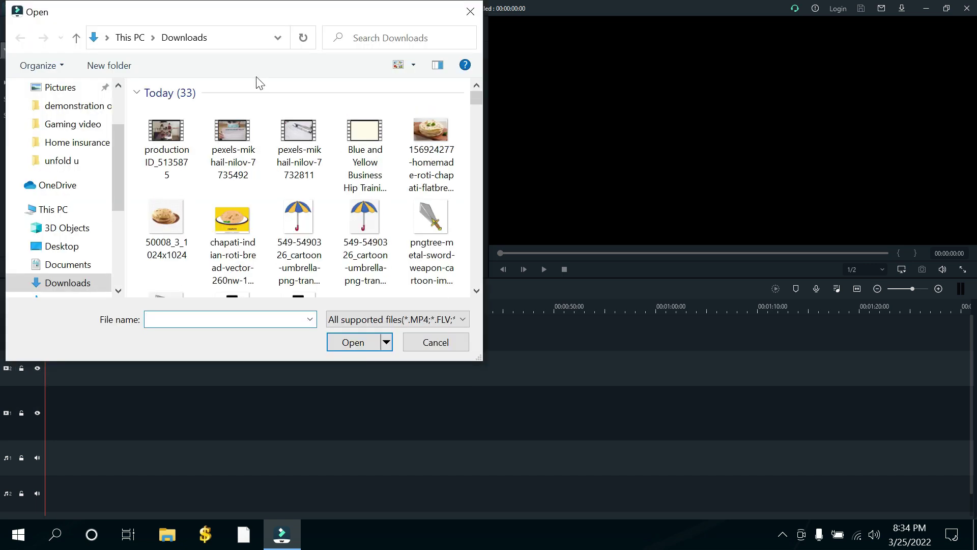
left_click(476, 102)
left_click_drag(475, 103, 476, 129)
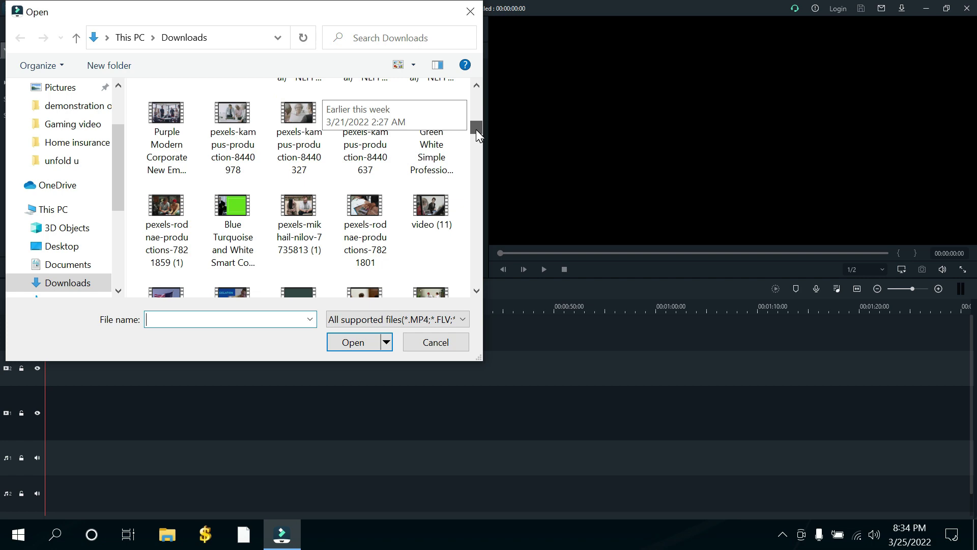
left_click_drag(475, 129, 477, 84)
left_click(159, 127)
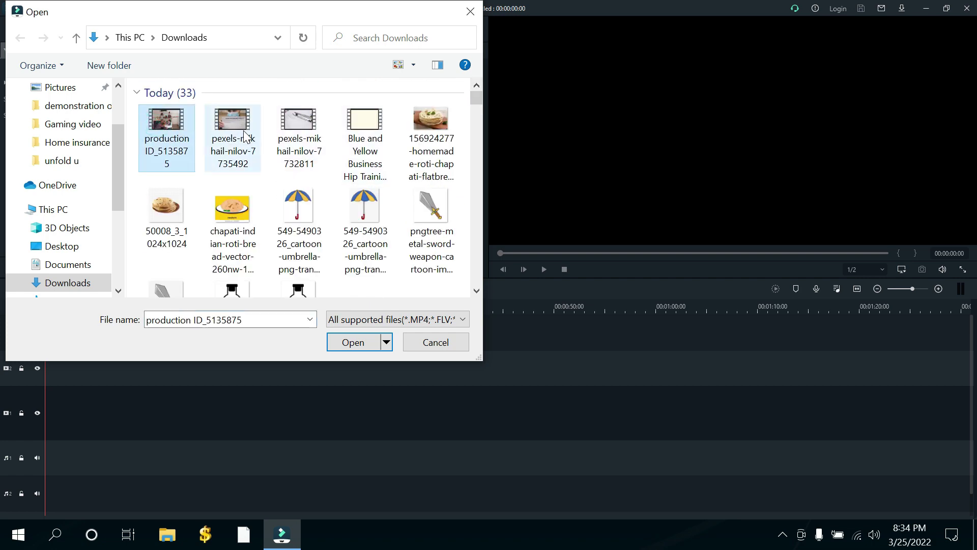
left_click_drag(476, 98, 477, 143)
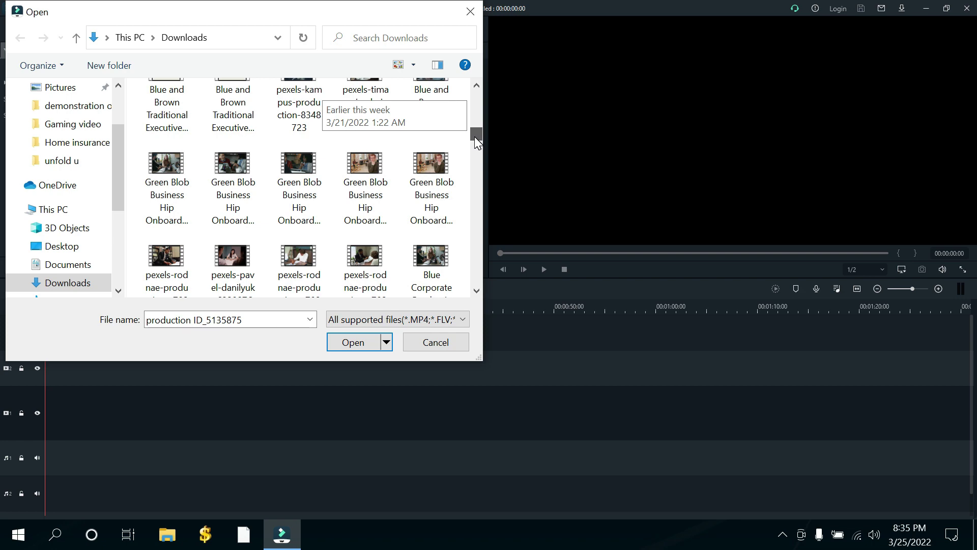
left_click_drag(477, 142, 478, 71)
left_click(222, 130, "ctrl")
left_click(287, 131, "ctrl")
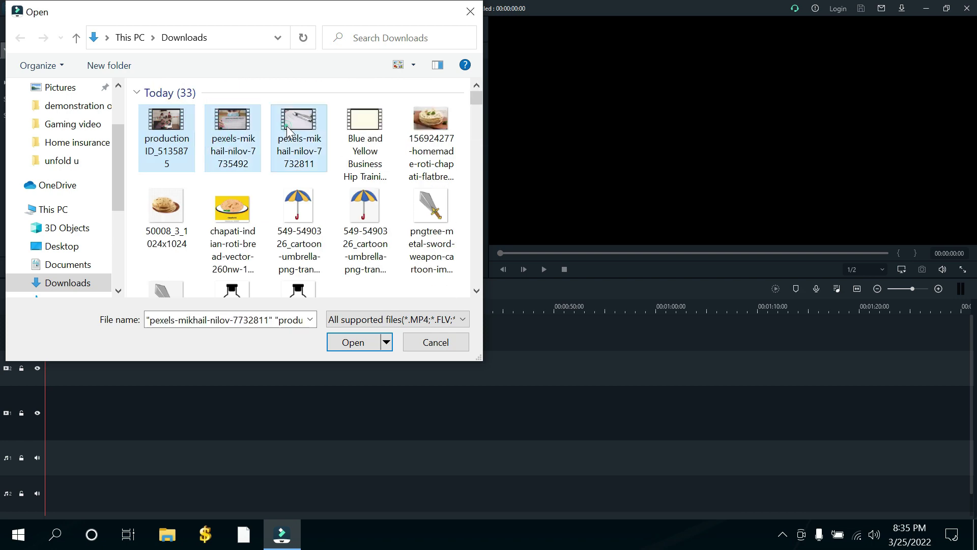
left_click(341, 342)
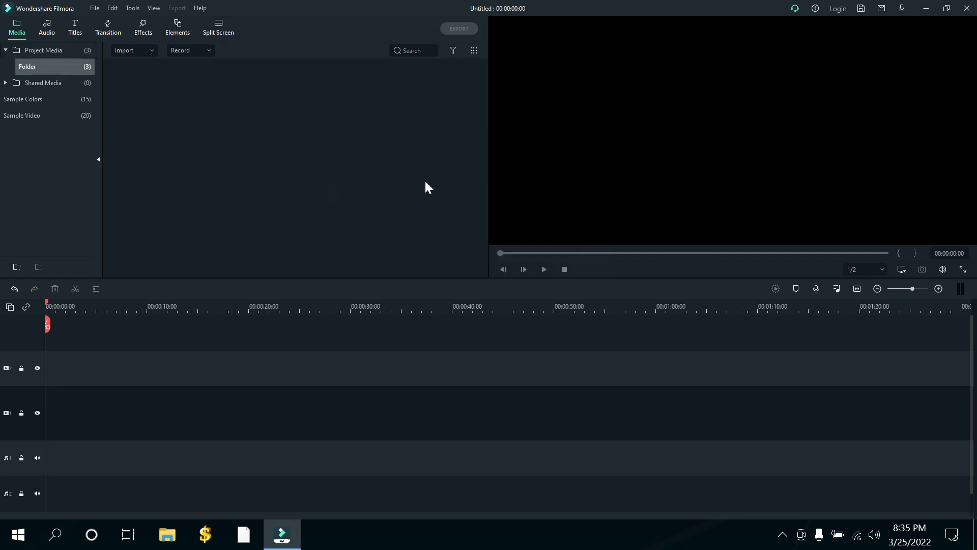
left_click(499, 287)
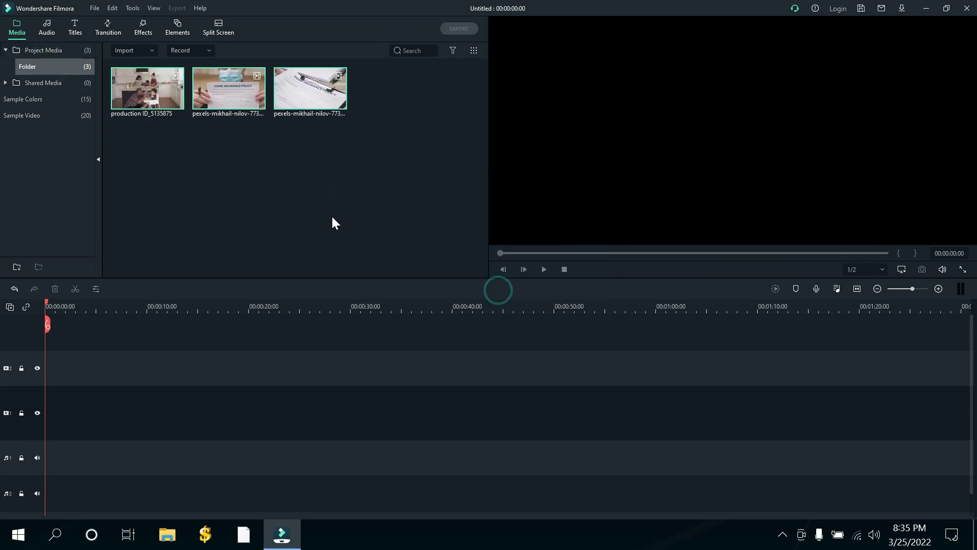
Select all three imported clips in the media library and delete them
left_click(311, 170)
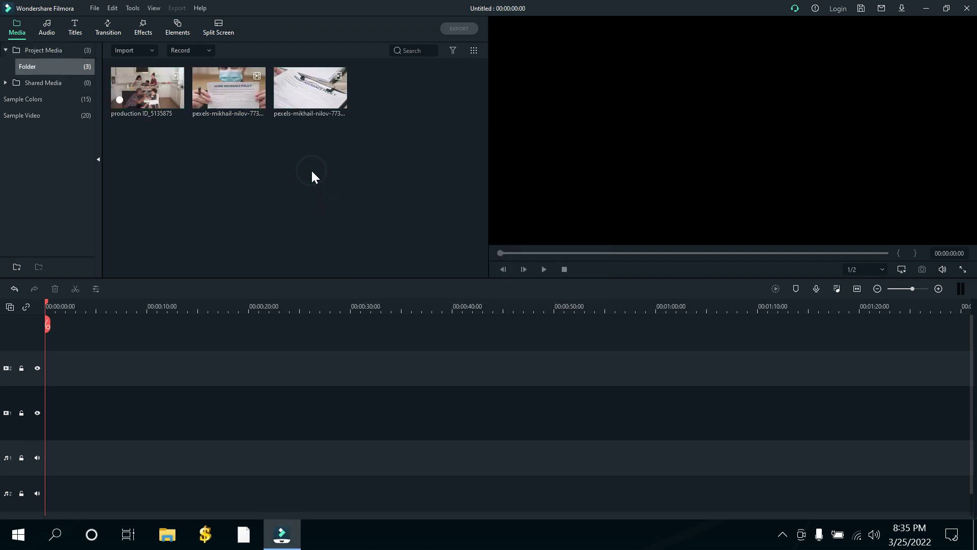
left_click_drag(388, 93, 143, 124)
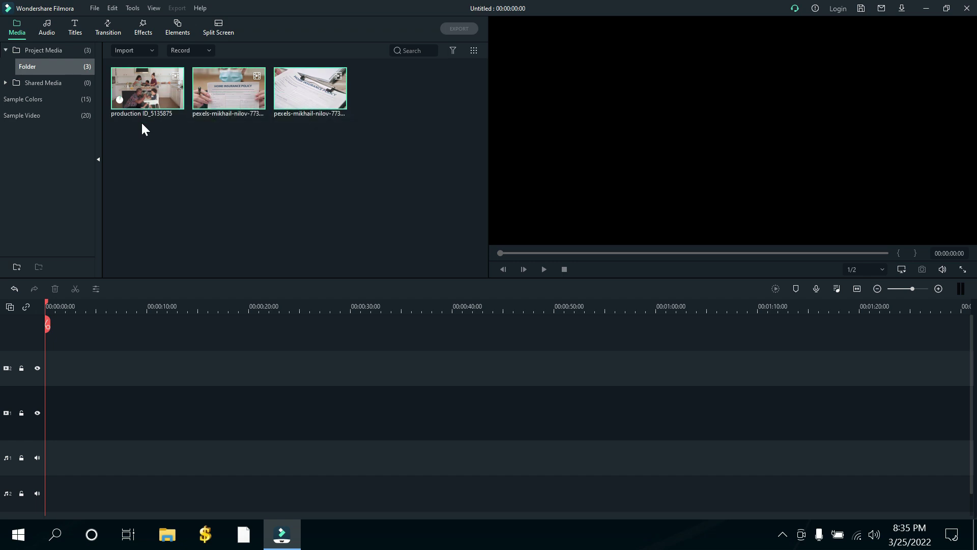
key("Delete")
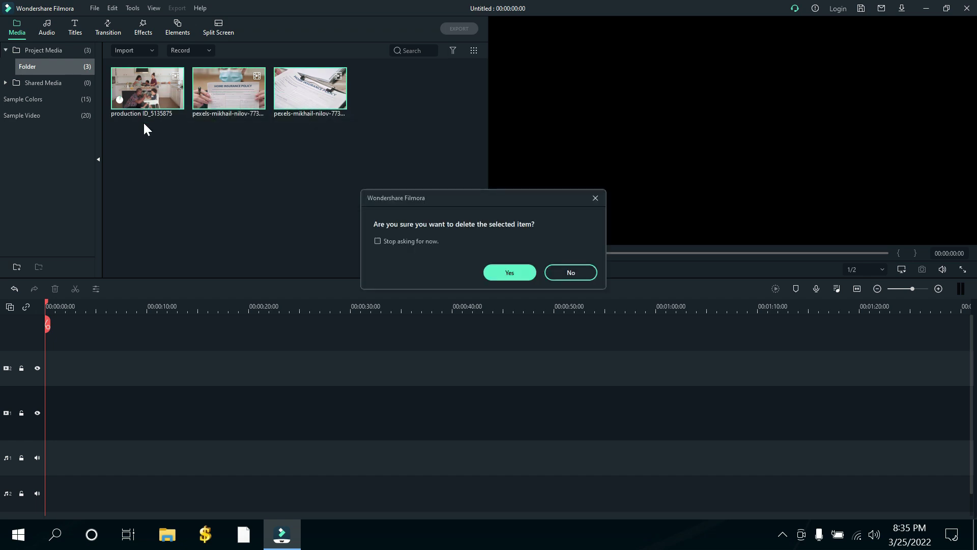
left_click(502, 268)
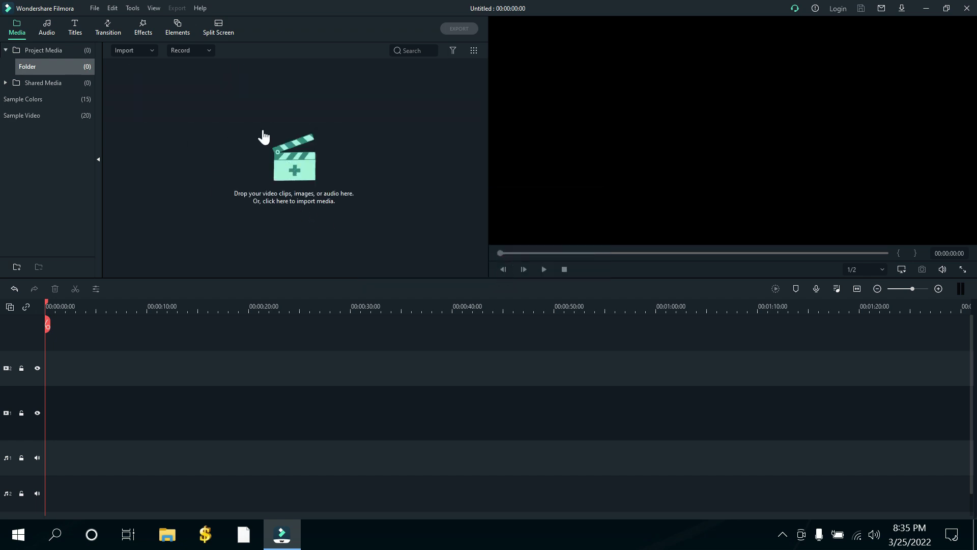
Import production ID_5135875 and the two pexels clips ending in 7735492 and 7732811 from Downloads, declining proxy files
left_click(298, 155)
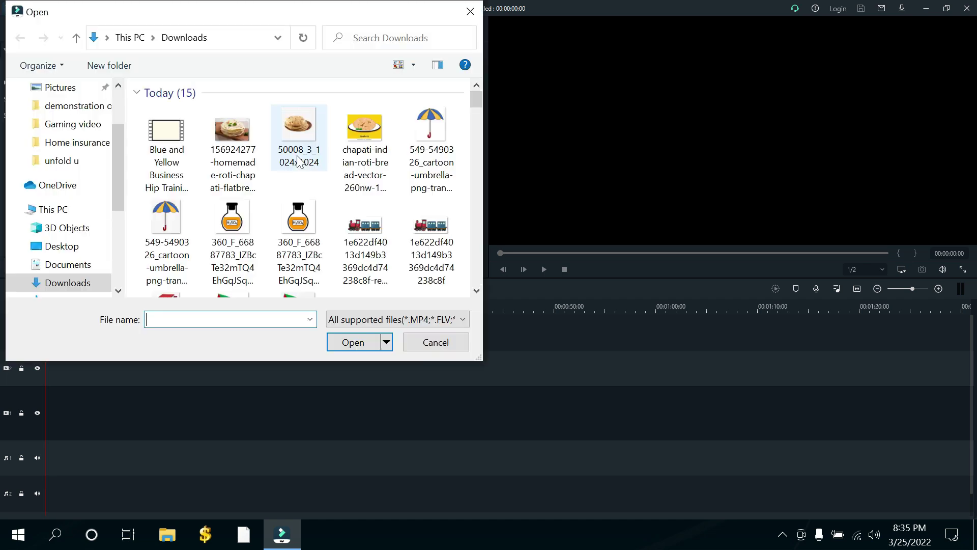
left_click(167, 140)
left_click(235, 144, "ctrl")
left_click(299, 148, "ctrl")
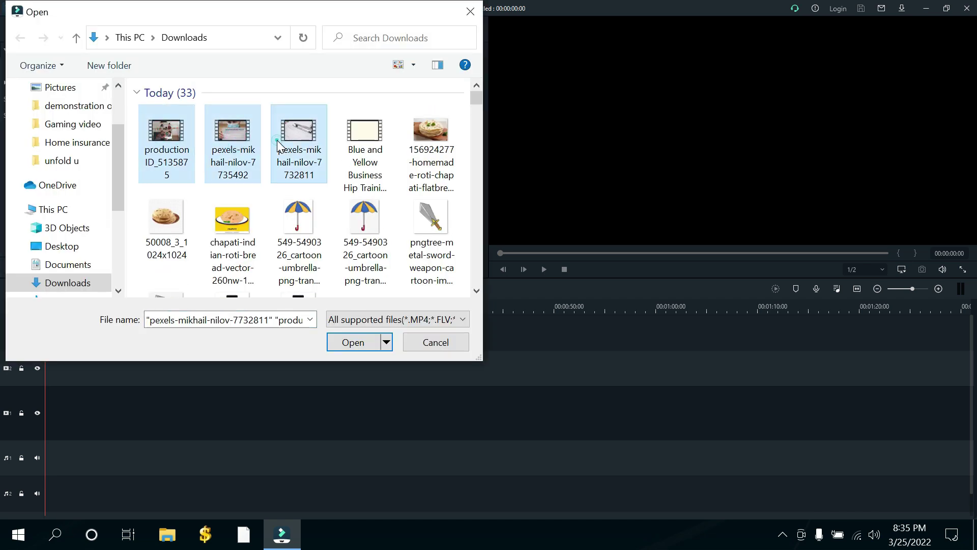
left_click(351, 342)
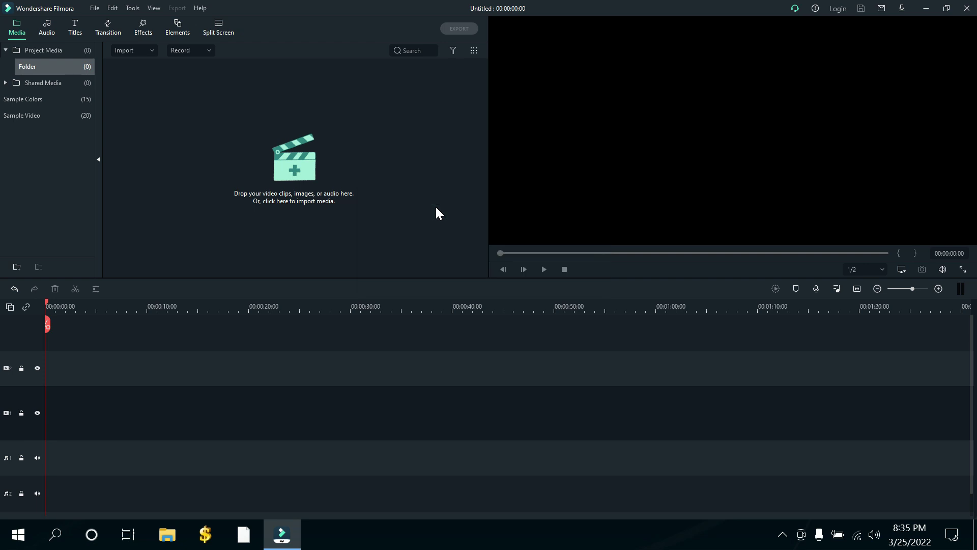
left_click(561, 288)
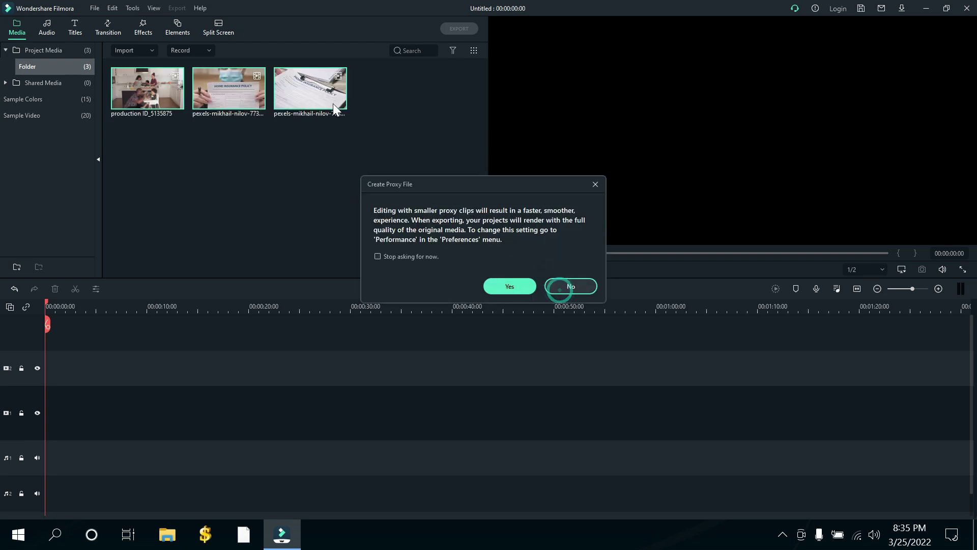
Delete the three selected clips from the project media folder and confirm the deletion
mouse_move(150, 97)
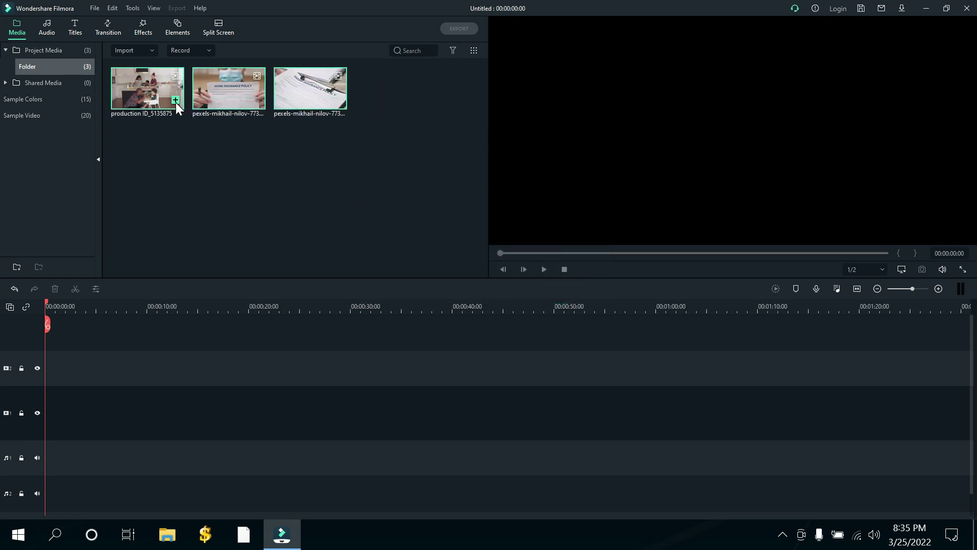
key("Delete")
left_click(510, 273)
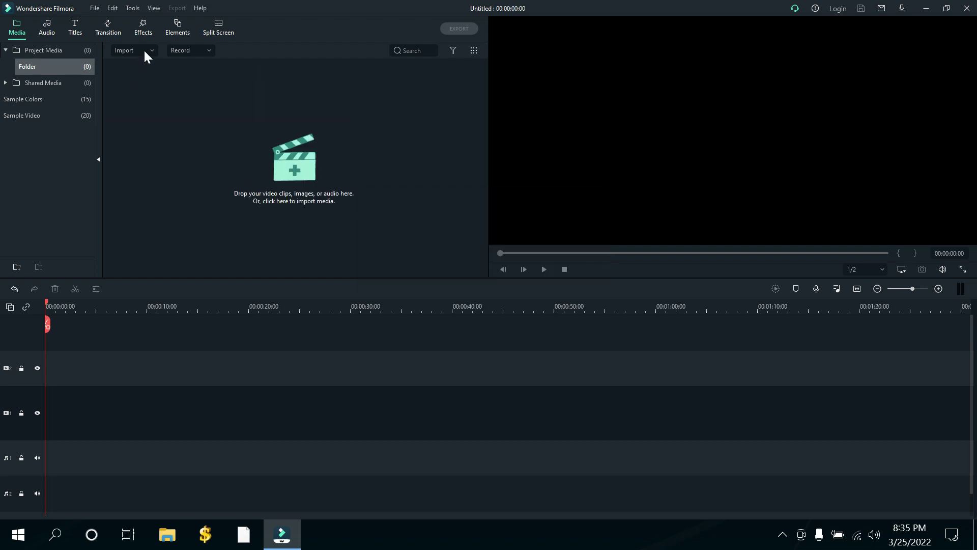
Import production ID_5135875 and the two pexels clips ending in 7735492 and 7732811 from Downloads again, without creating proxy files
left_click(144, 51)
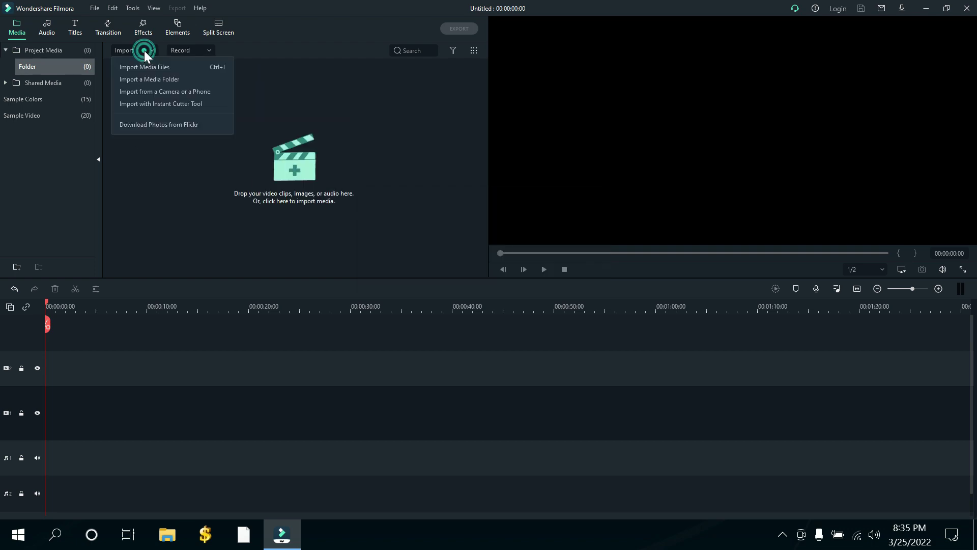
left_click(182, 73)
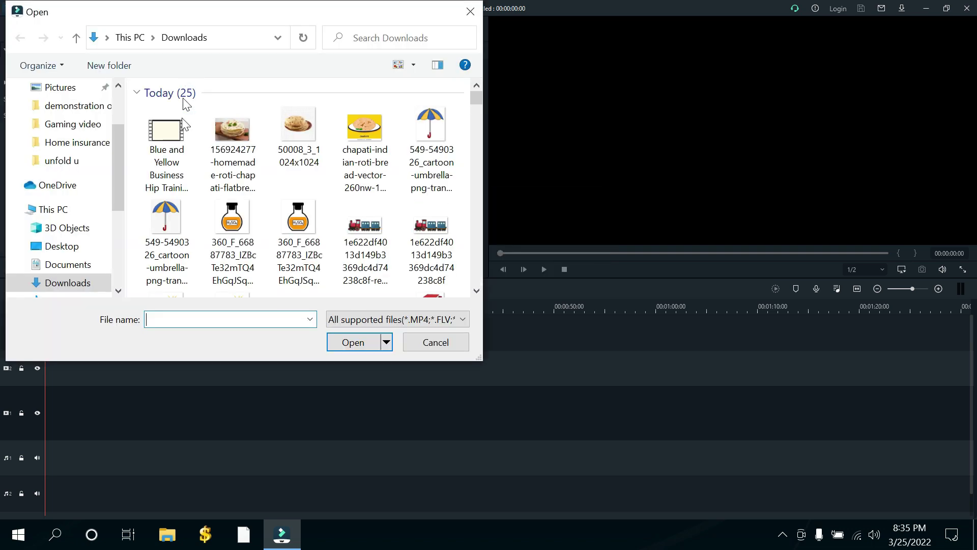
left_click(172, 133)
left_click(230, 145, "ctrl")
left_click(300, 142, "ctrl")
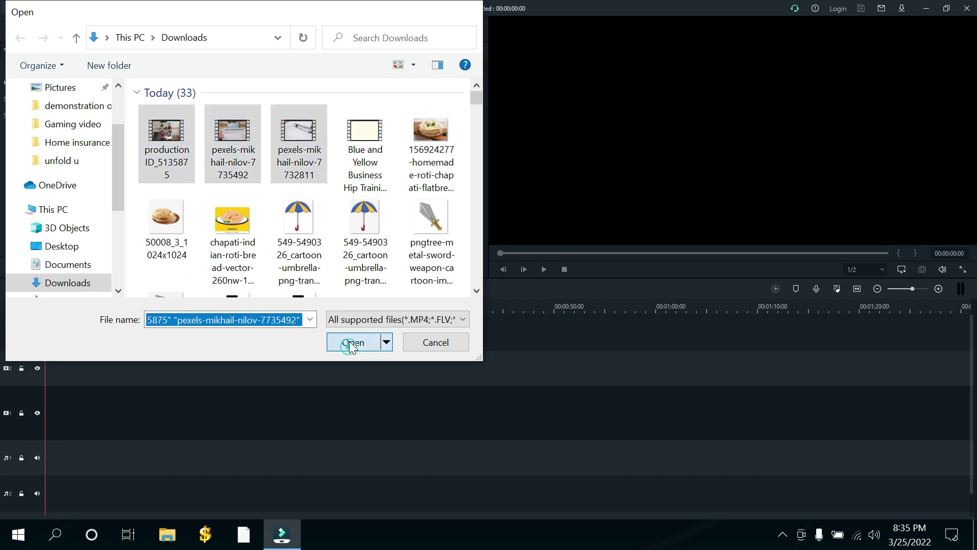
left_click(353, 342)
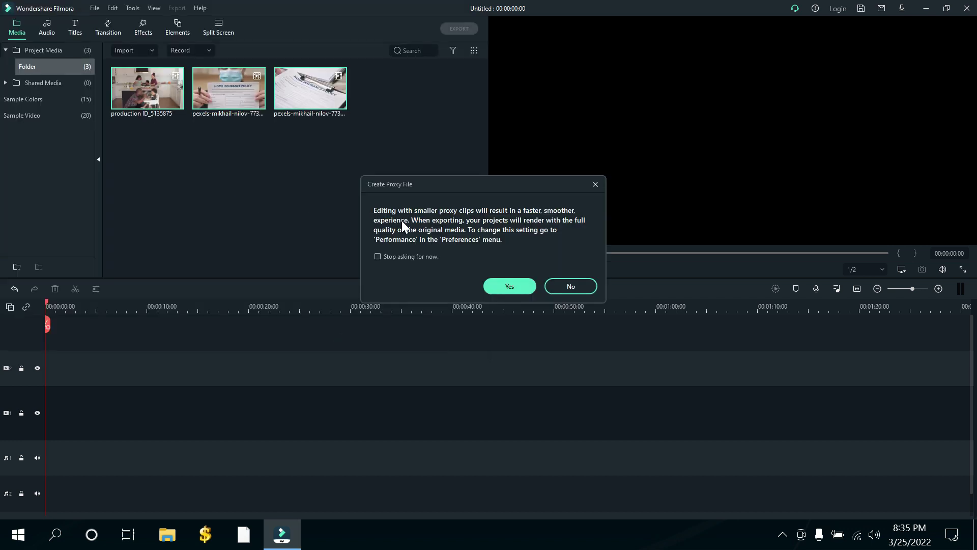
left_click(582, 289)
left_click(288, 188)
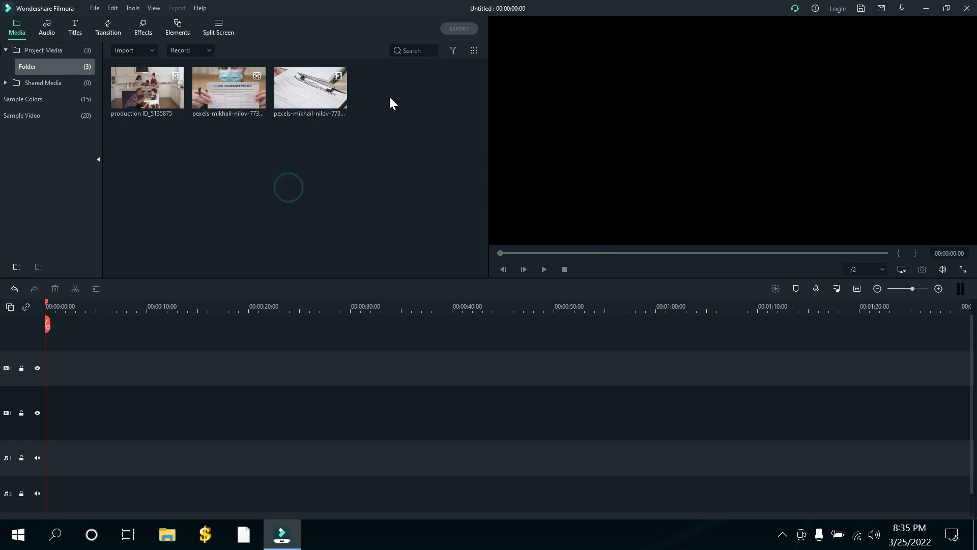
Select all three re-imported clips and remove them from the project folder
left_click_drag(389, 96, 156, 94)
key("Delete")
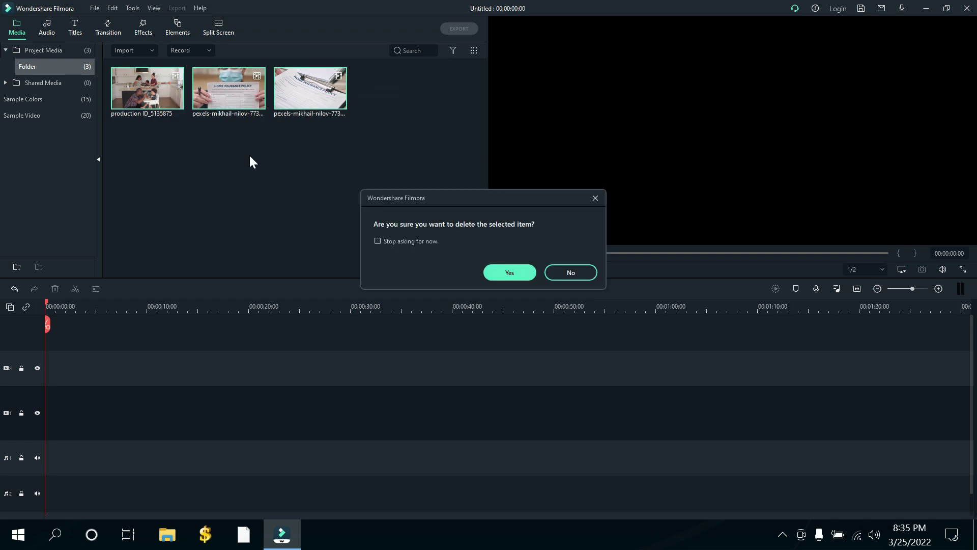
left_click(486, 271)
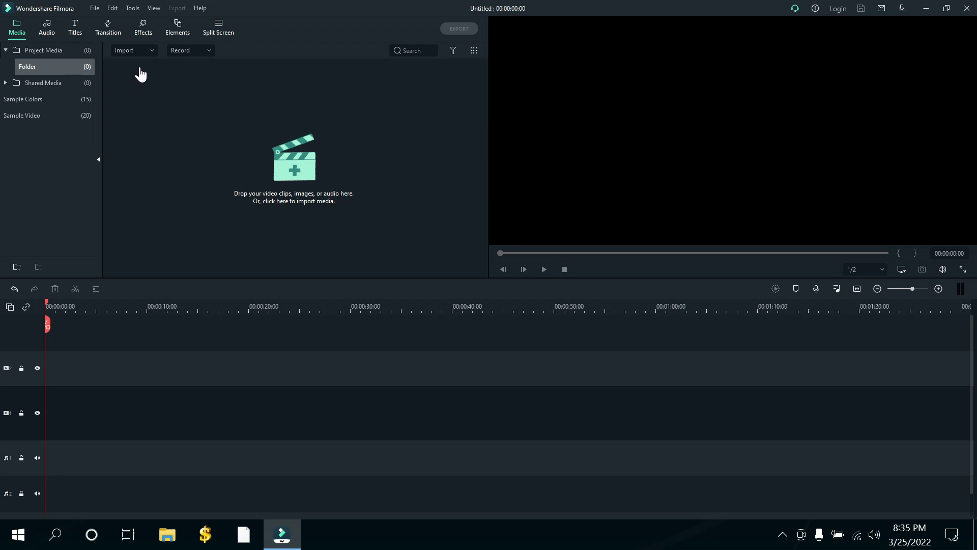
View the dialogs for importing media files and for importing a media folder, closing each without importing anything
left_click(138, 50)
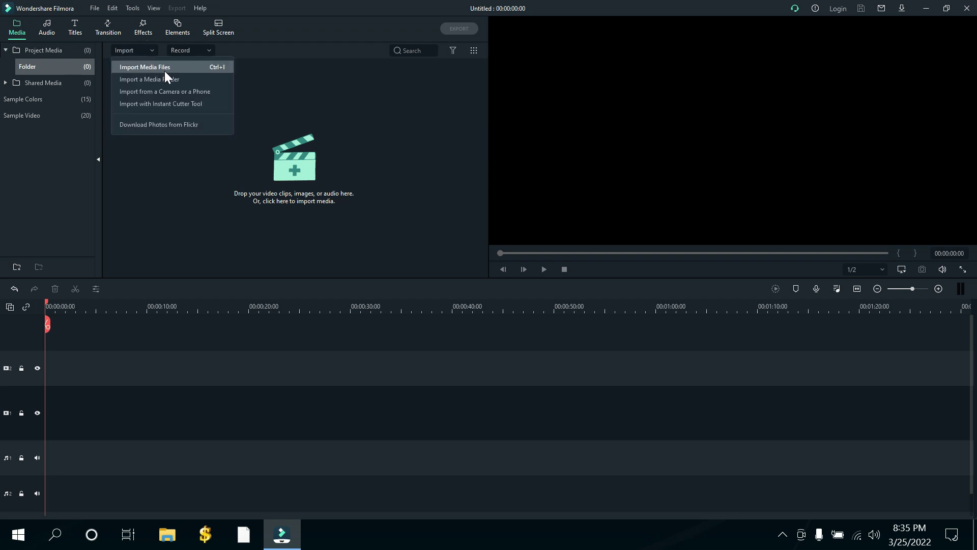
left_click(187, 70)
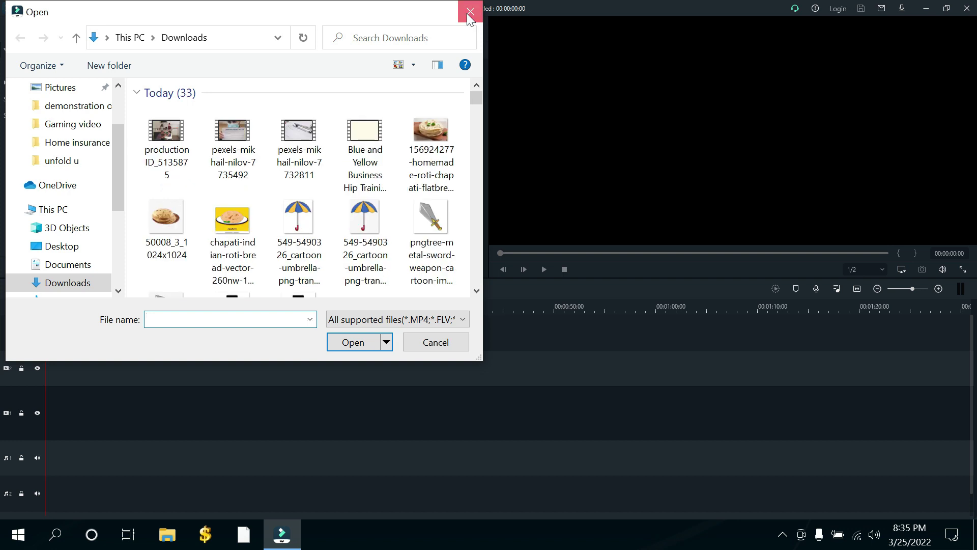
left_click(469, 6)
left_click(124, 50)
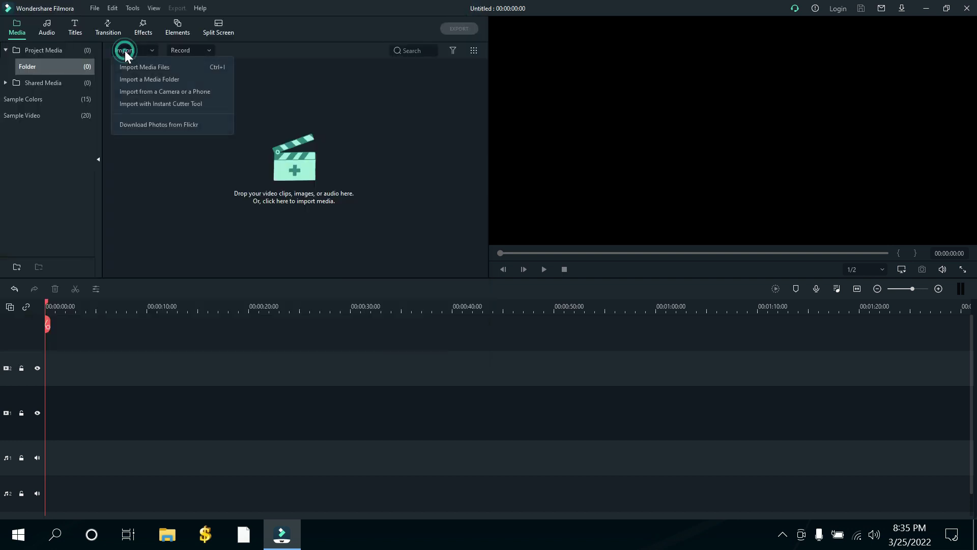
left_click(188, 77)
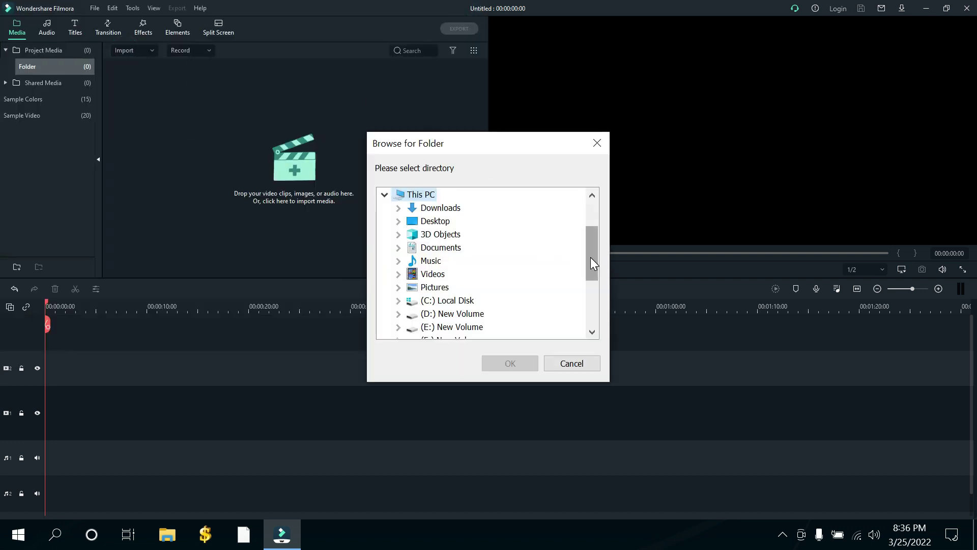
left_click_drag(592, 257, 594, 225)
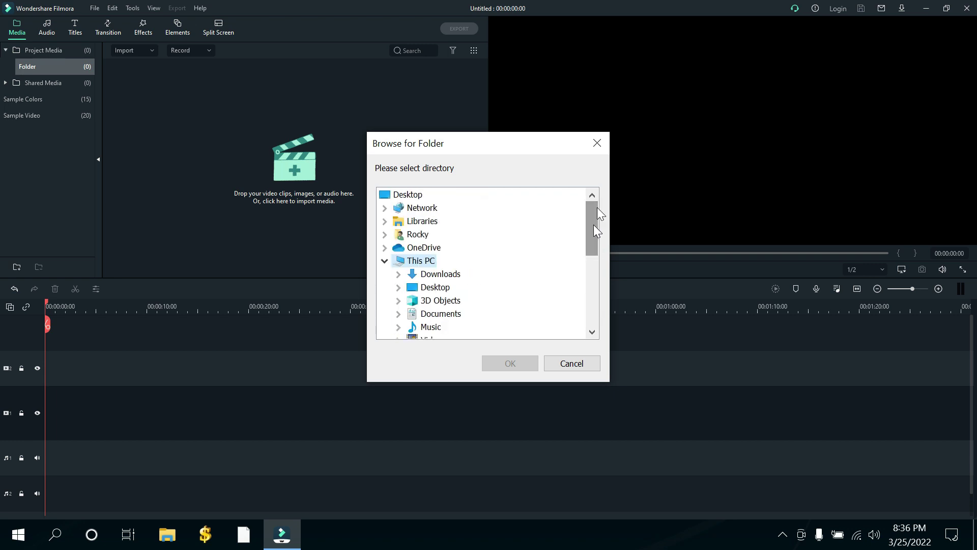
left_click(599, 144)
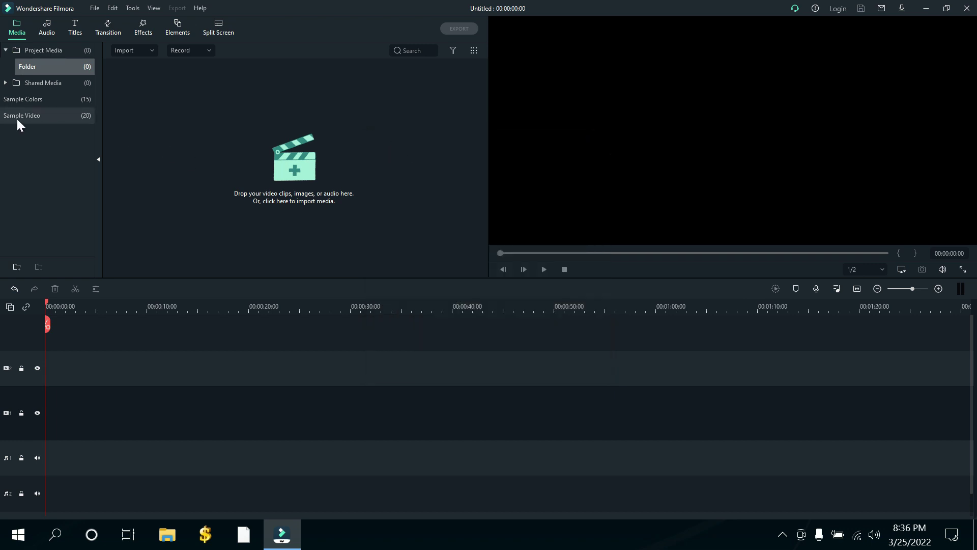
Place the sample videos Travel 01, Travel 02 and Travel 03 one after another on video track 1
left_click(16, 117)
left_click(133, 94)
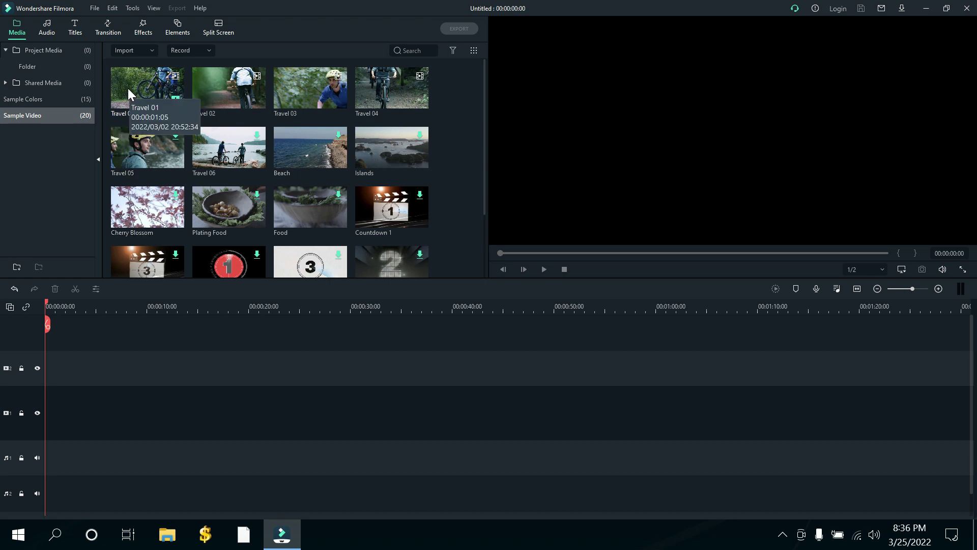
left_click_drag(127, 88, 4, 422)
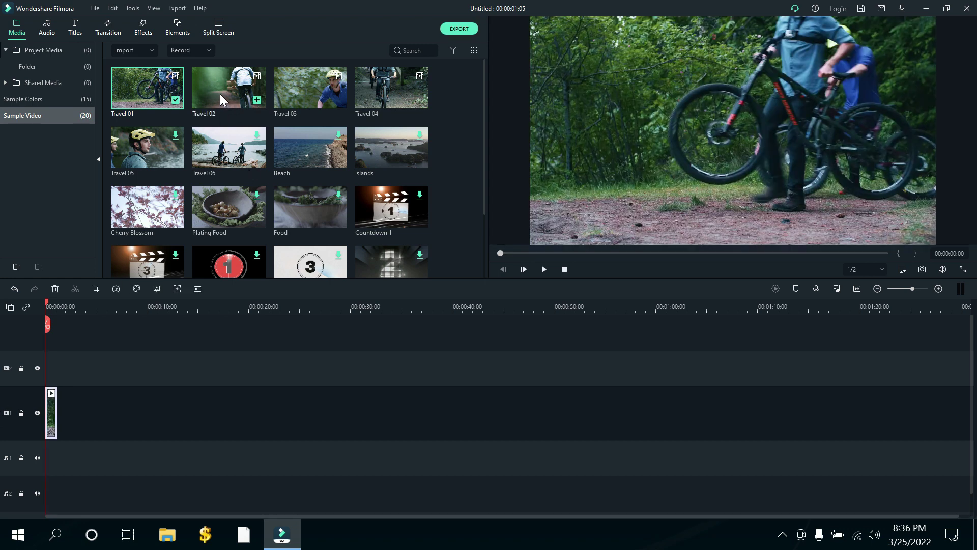
left_click_drag(219, 93, 66, 414)
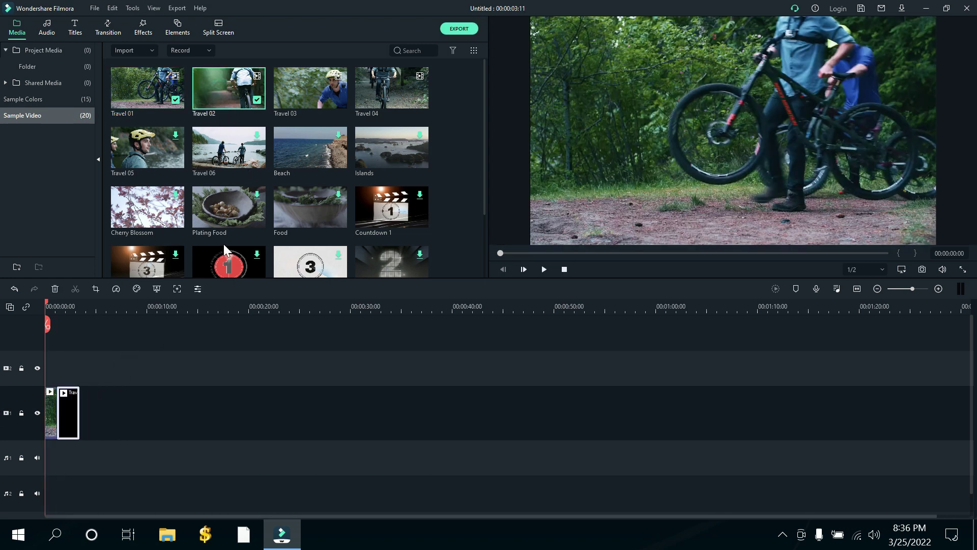
left_click_drag(291, 100, 90, 410)
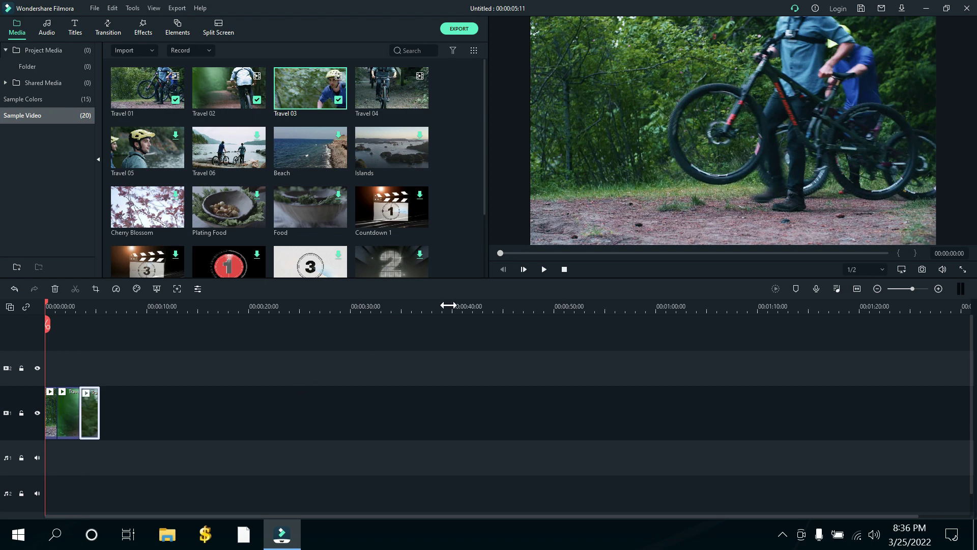
Play and pause the three-clip sequence, scrub back to 00:00:04:06, and stop the preview
left_click(544, 269)
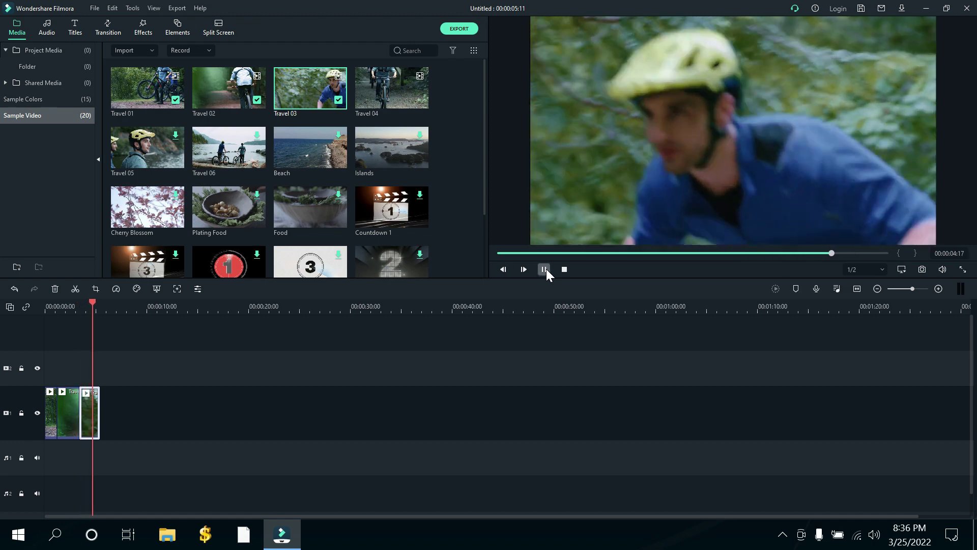
left_click(544, 269)
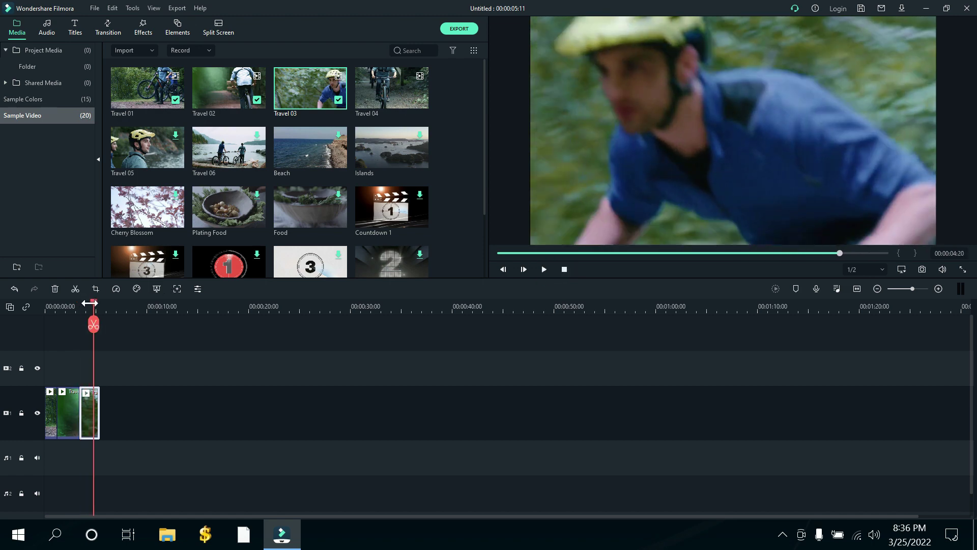
left_click_drag(92, 301, 87, 321)
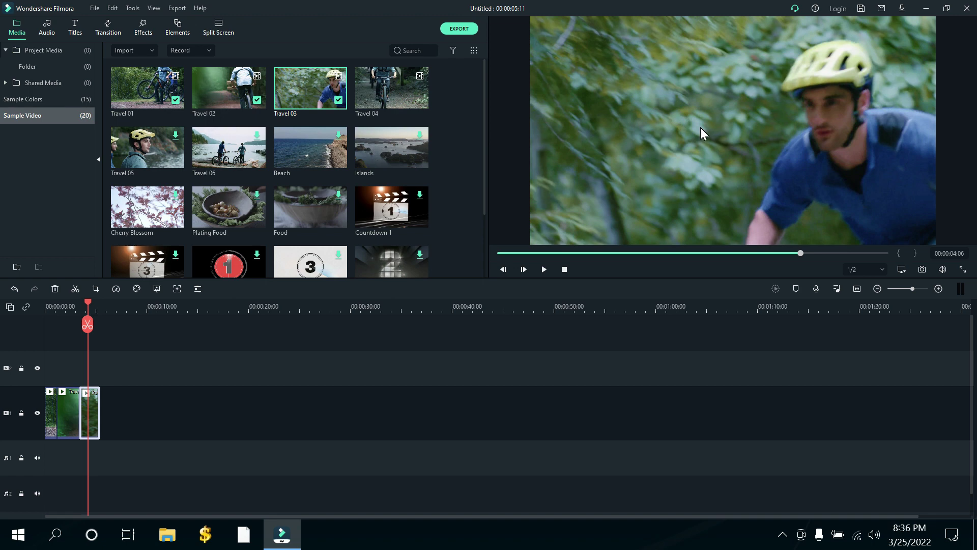
left_click(563, 270)
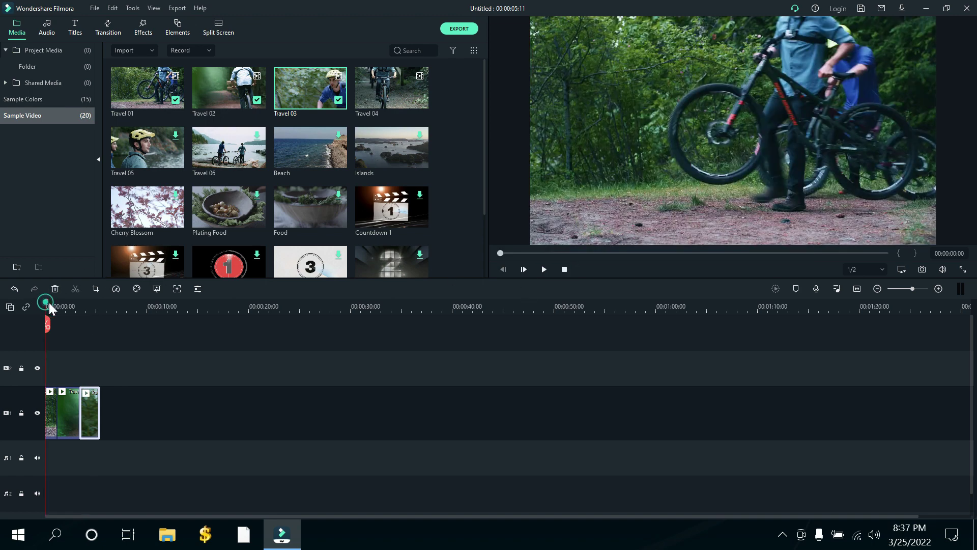
Move the playhead to 00:00:04:06 and capture a snapshot of that frame into the project media
left_click_drag(49, 303, 87, 309)
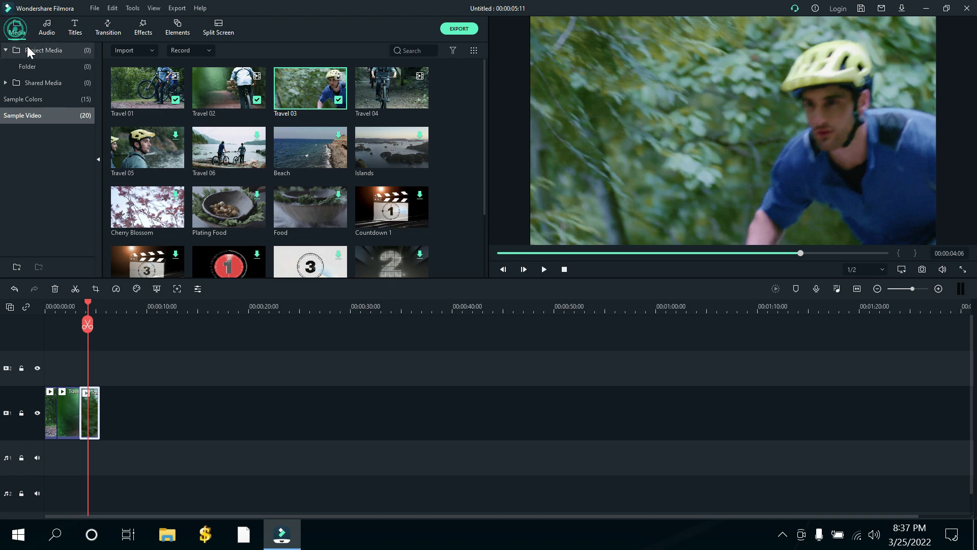
left_click(43, 49)
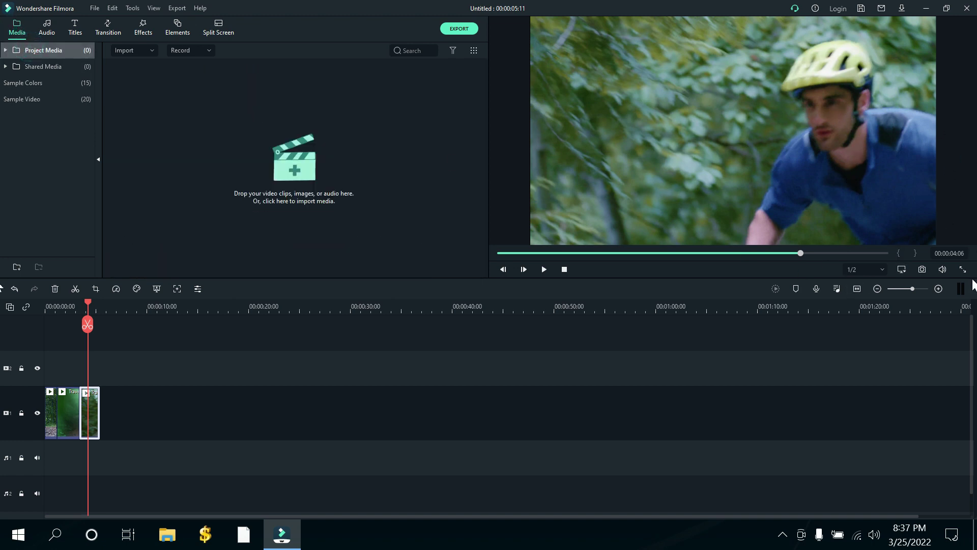
left_click(922, 269)
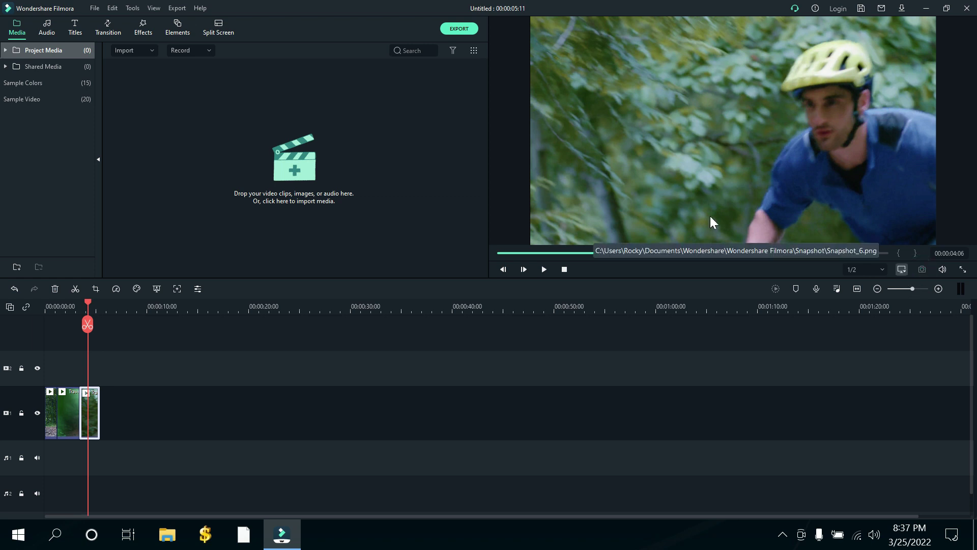
left_click(248, 148)
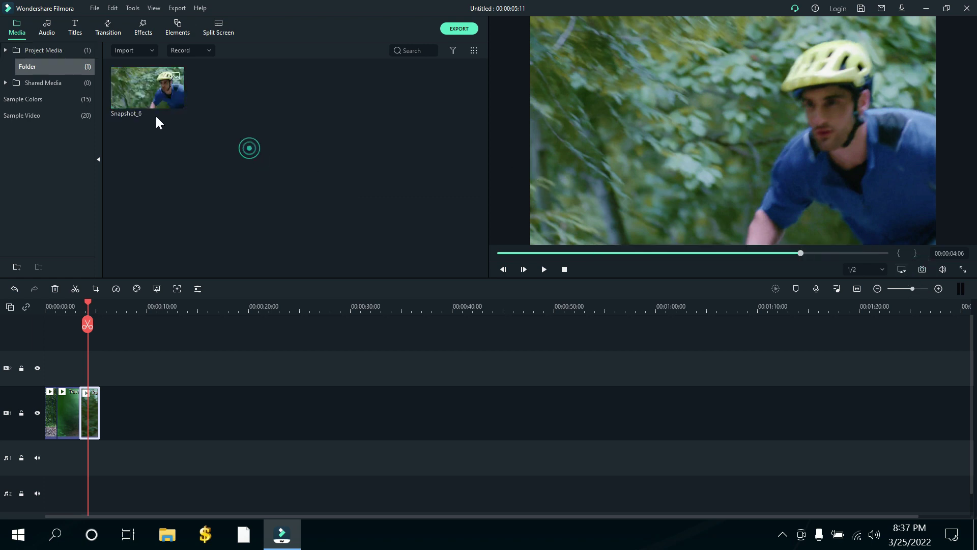
Check the preview volume control and return the playhead to the start of the timeline
left_click(944, 269)
left_click(943, 269)
left_click_drag(87, 301, 46, 301)
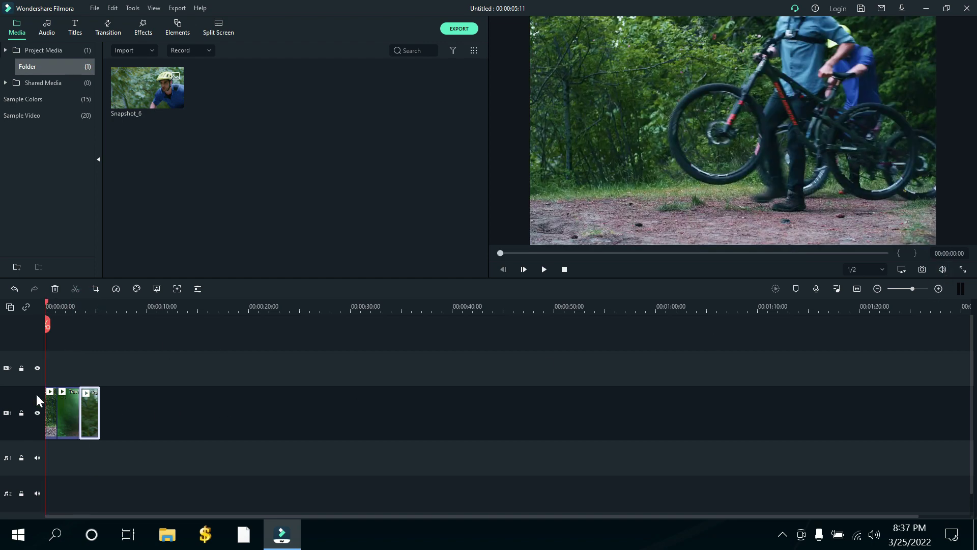
Zoom in on the timeline to enlarge the three Travel clips and bring its beginning back into view
left_click_drag(912, 290, 917, 289)
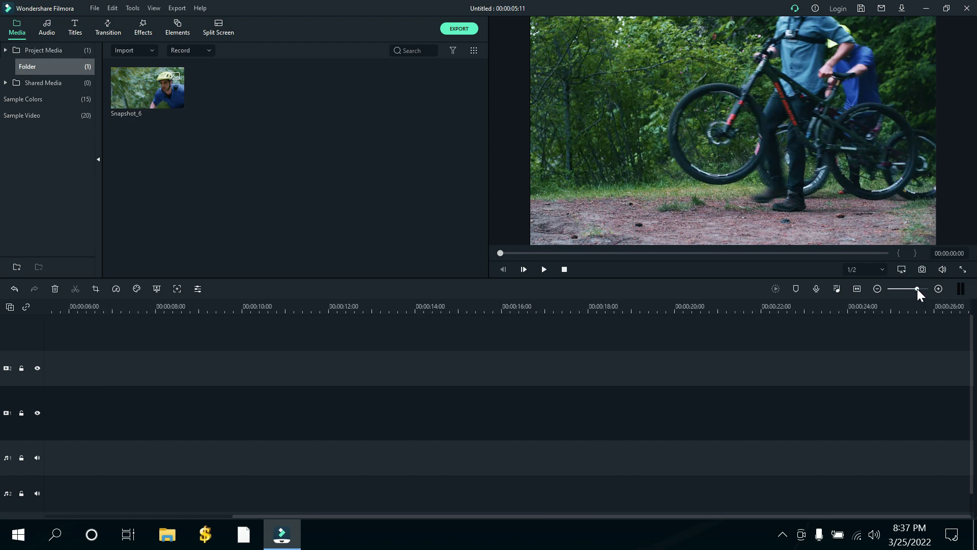
left_click_drag(640, 516, 429, 516)
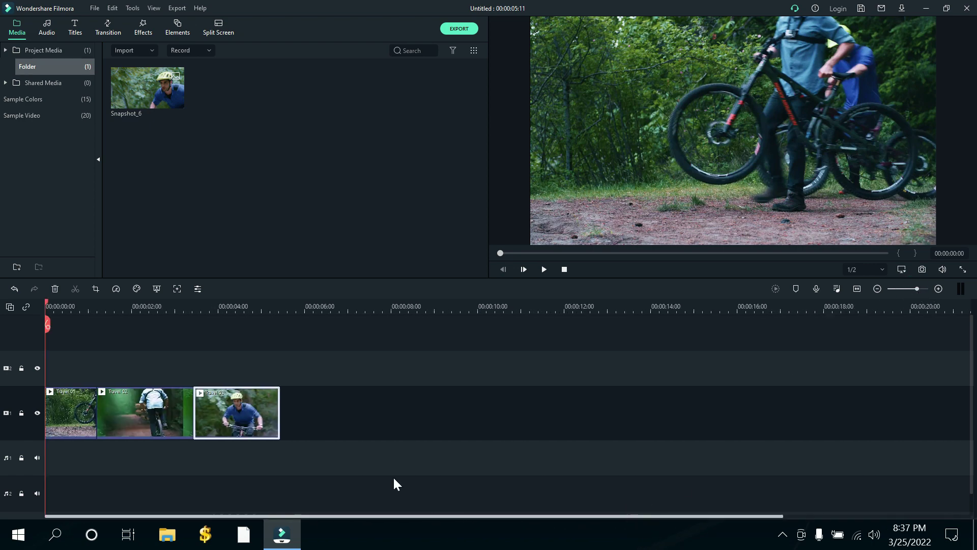
left_click_drag(921, 288, 918, 287)
left_click(918, 288)
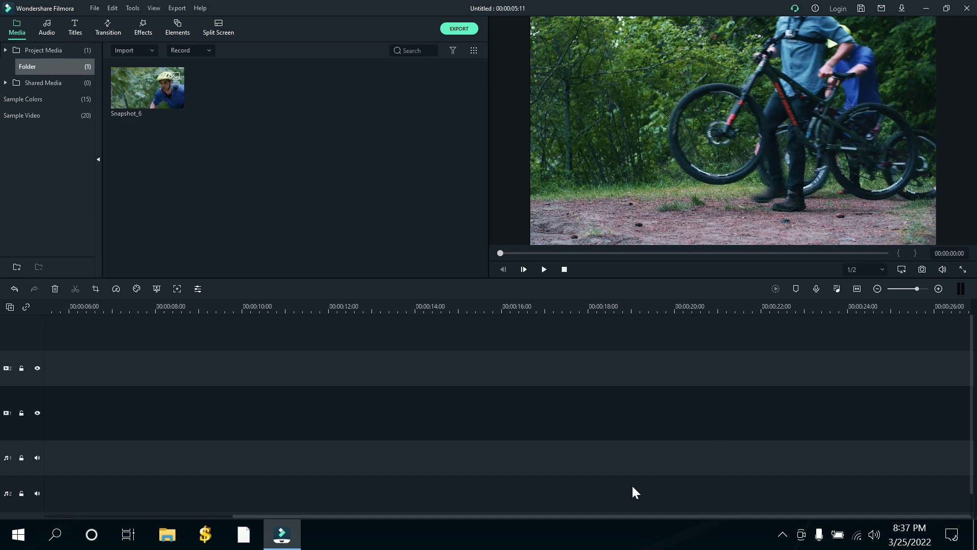
left_click_drag(606, 518, 292, 518)
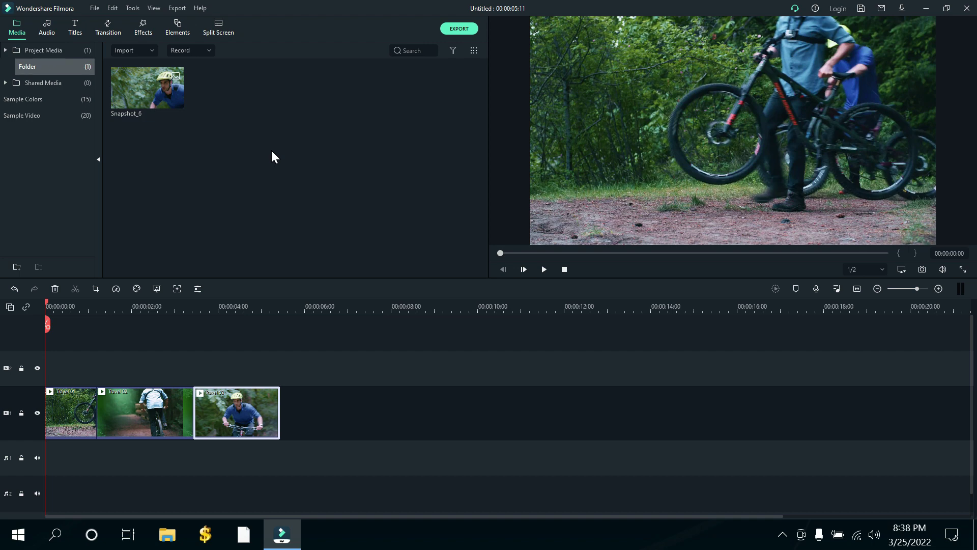
View the available recording options, close them, and play the three-clip sequence from the beginning
left_click(209, 51)
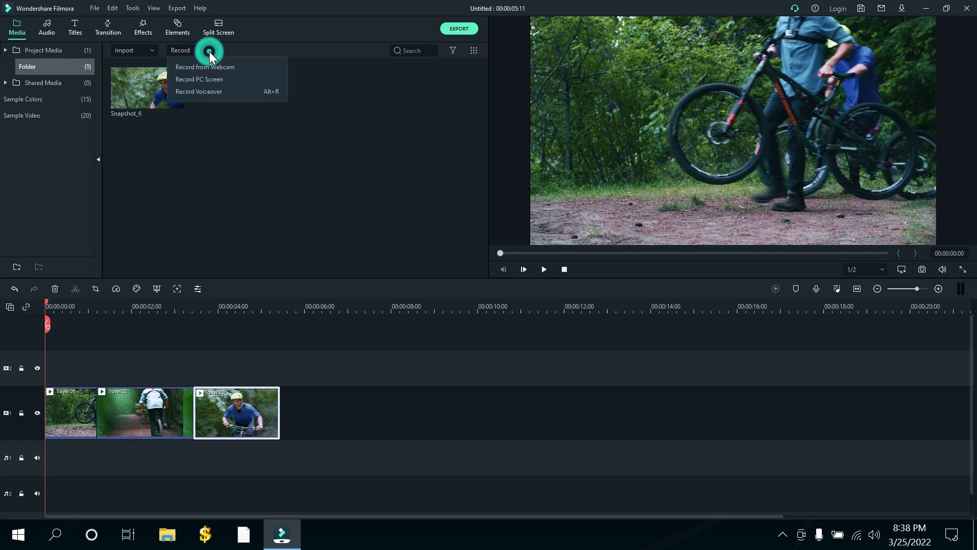
left_click(323, 152)
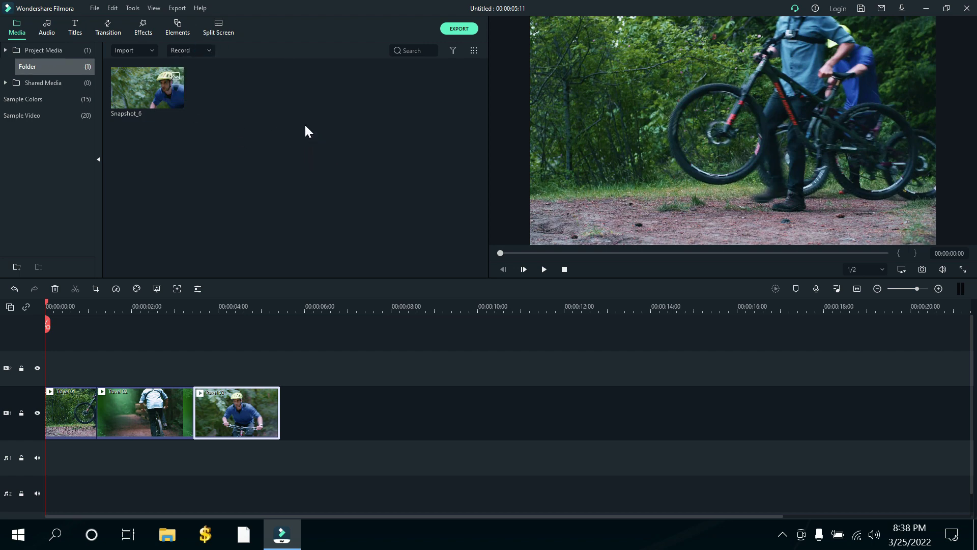
left_click(544, 270)
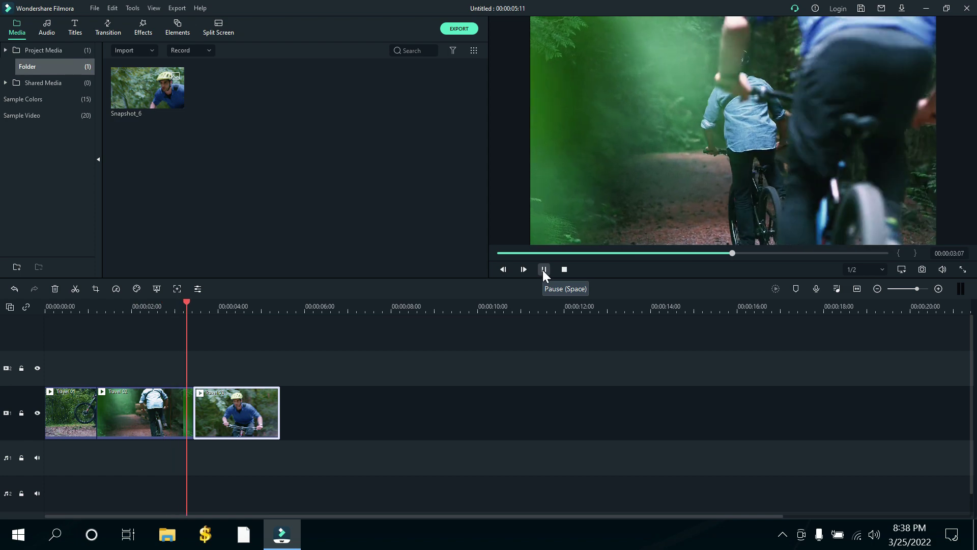
Pause the sequence playback and zoom in further on the timeline, keeping its beginning in view
left_click(542, 270)
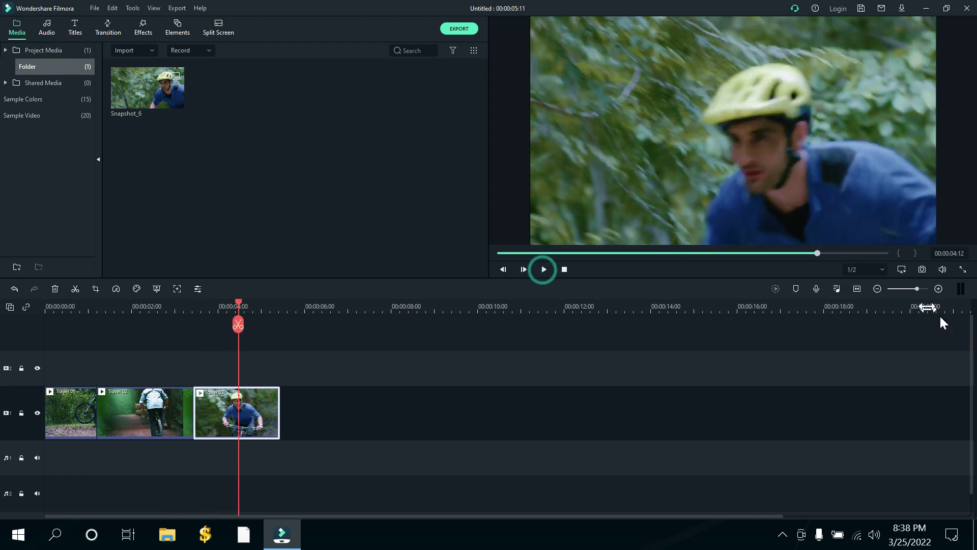
left_click(919, 288)
left_click_drag(543, 515, 222, 515)
Delete the Travel 03 clip, undo the deletion, and look over the available undo and redo commands
left_click(60, 292)
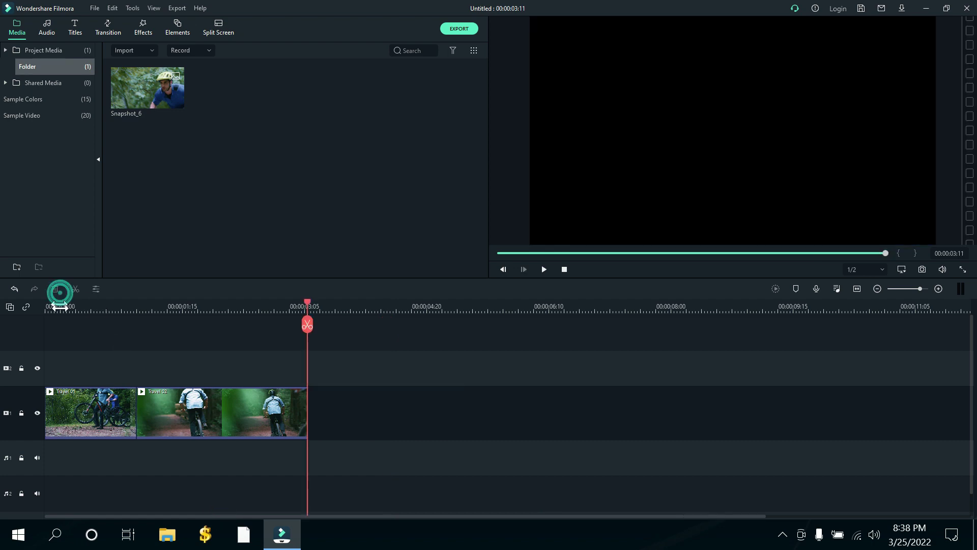
left_click(16, 288)
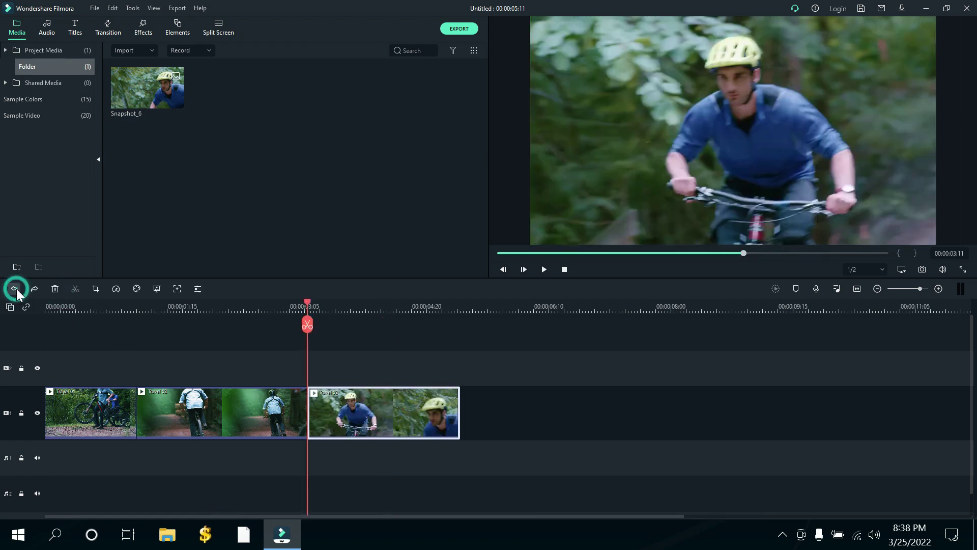
left_click(100, 306)
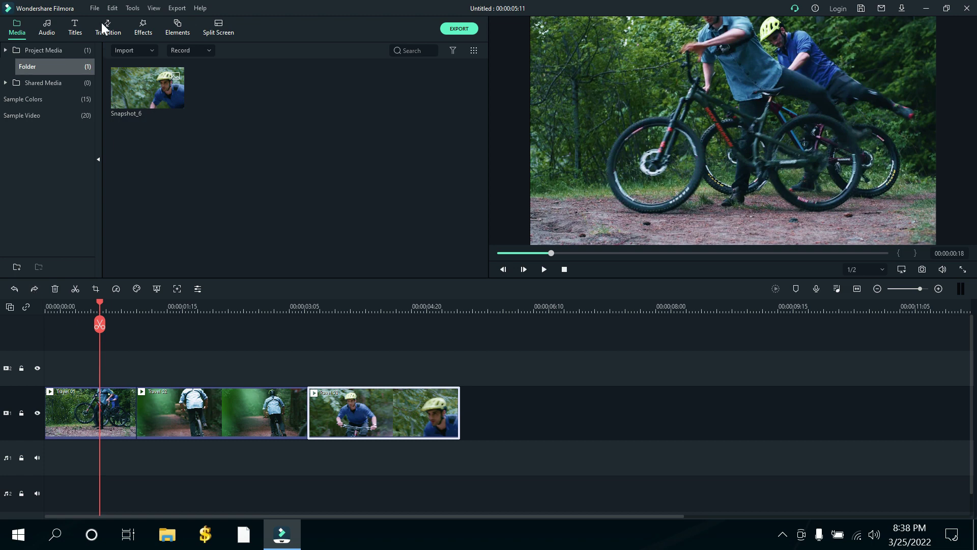
left_click(113, 8)
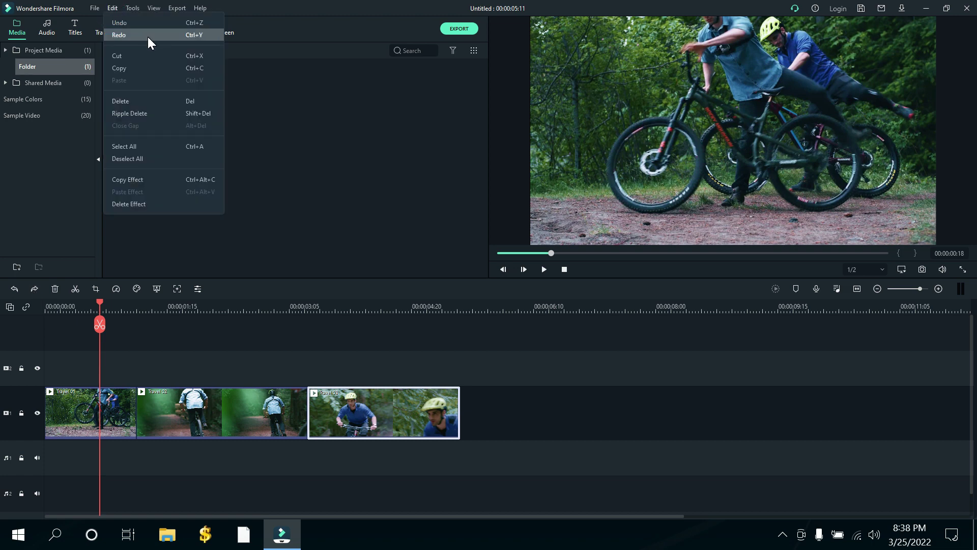
left_click(47, 309)
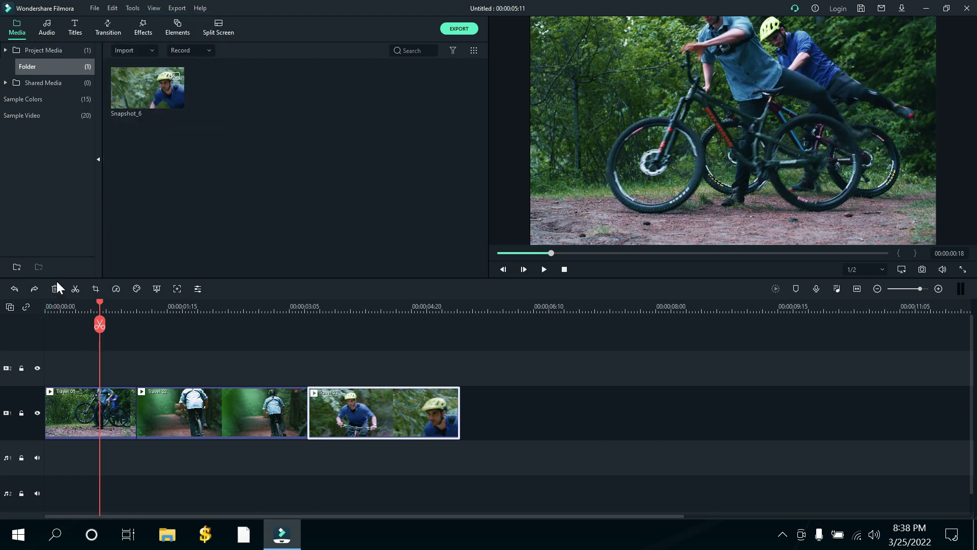
Play the Travel 01 clip from the start and split it at 00:00:00:23
left_click(80, 422)
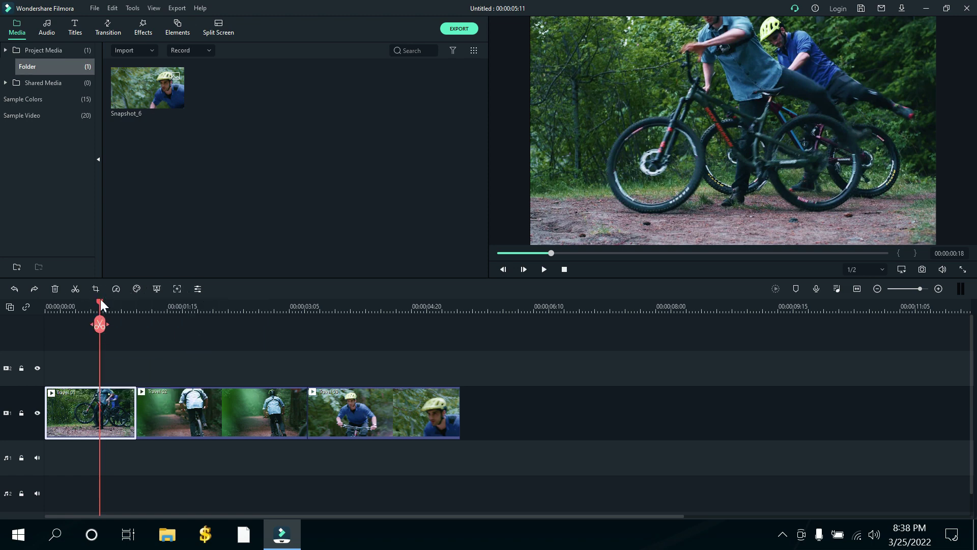
left_click_drag(101, 305, 7, 309)
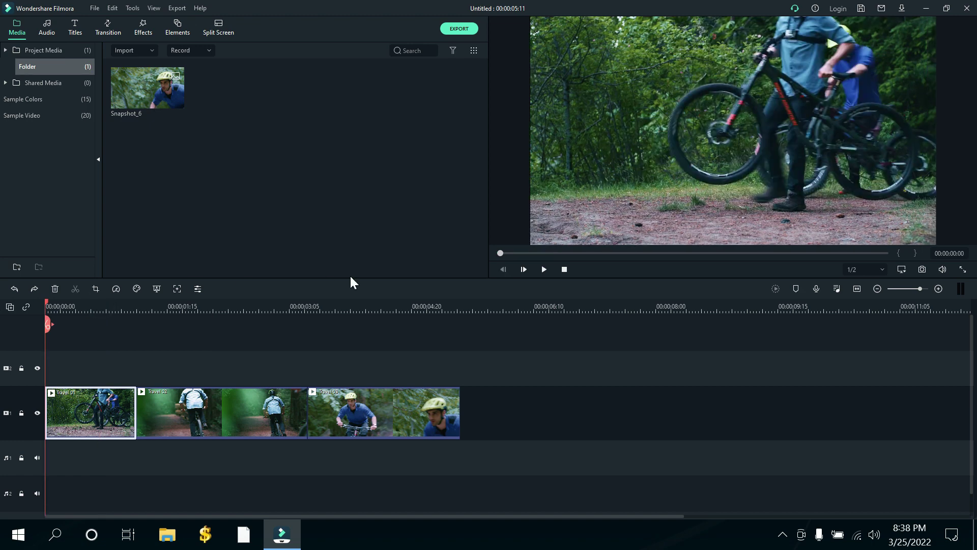
left_click(541, 270)
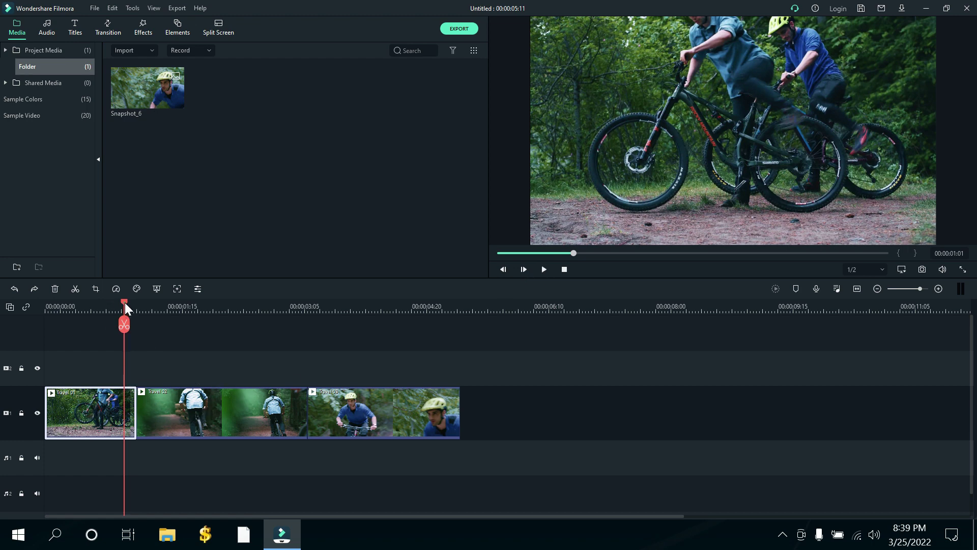
mouse_move(124, 303)
left_mouse_down()
mouse_move(99, 307)
mouse_move(117, 304)
left_mouse_up()
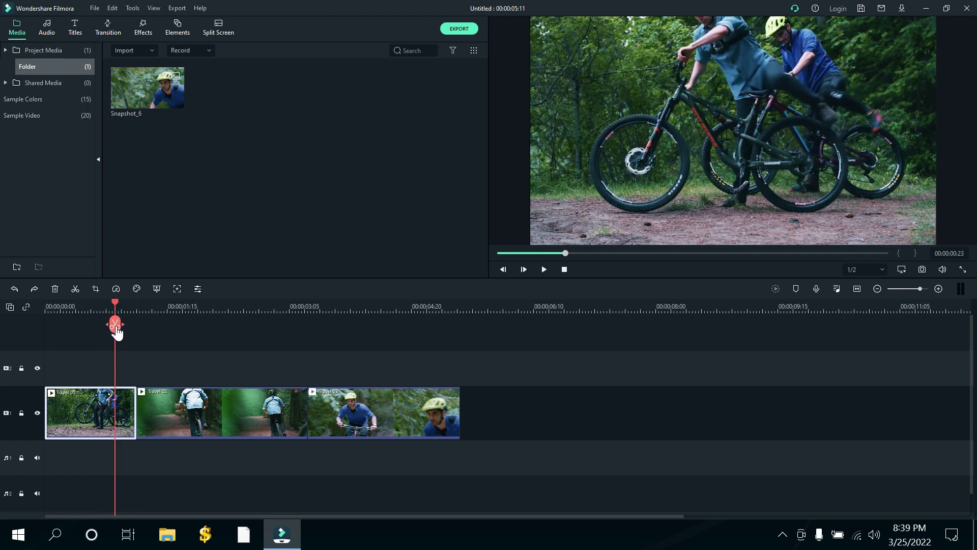
left_click(116, 327)
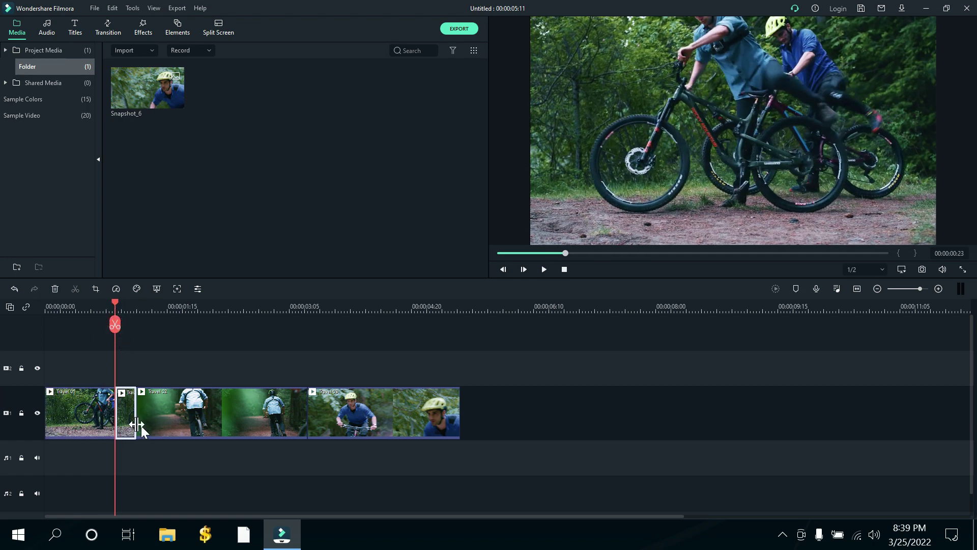
Delete the short cut-off piece of Travel 01, undo the deletion, and delete the piece again
left_click(188, 461)
left_click(119, 420)
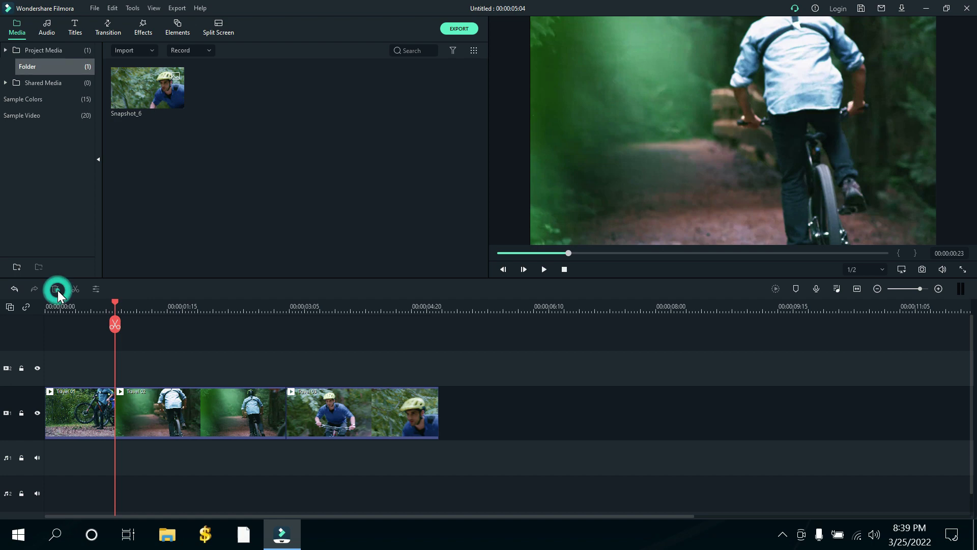
left_click(11, 287)
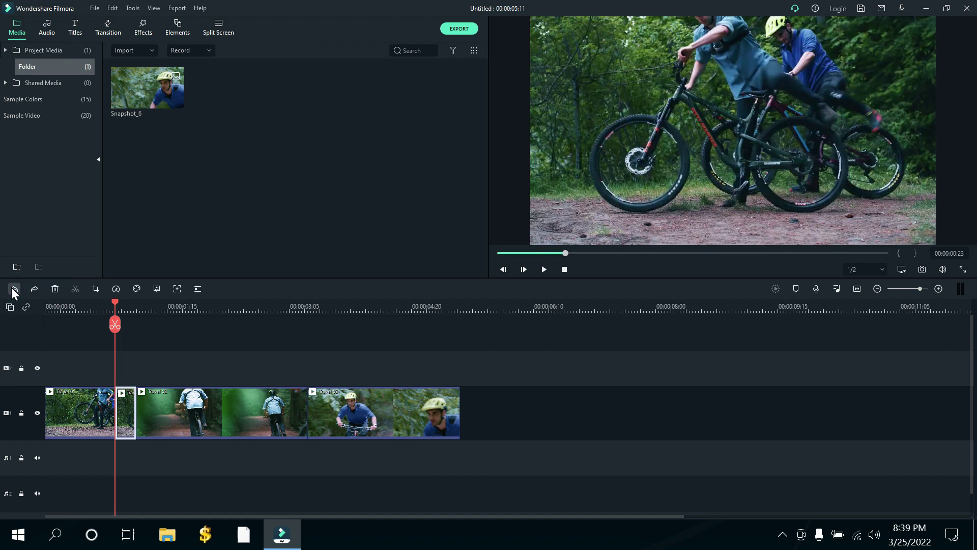
left_click(55, 289)
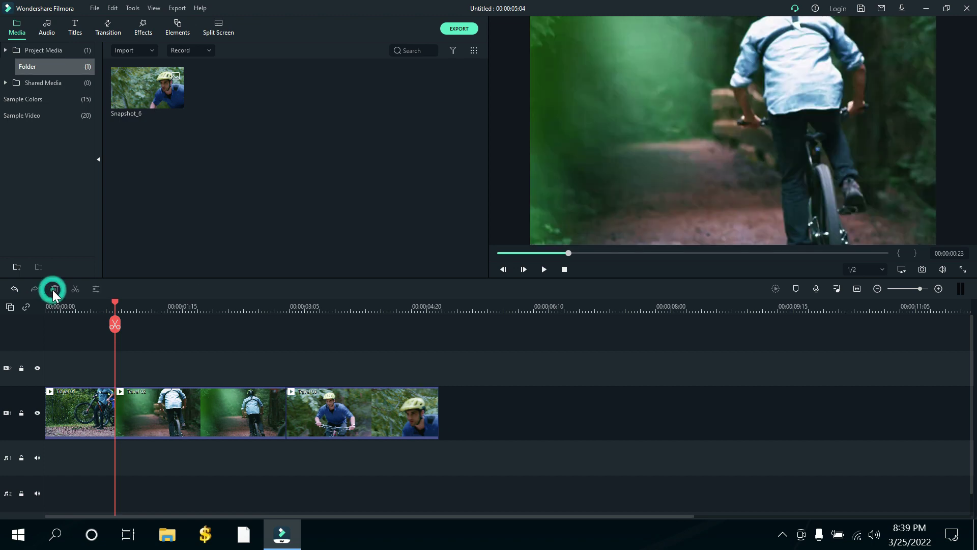
Play on to 00:00:02:07, split the Travel 02 clip there and delete its remaining end piece
left_click(543, 272)
left_click(542, 271)
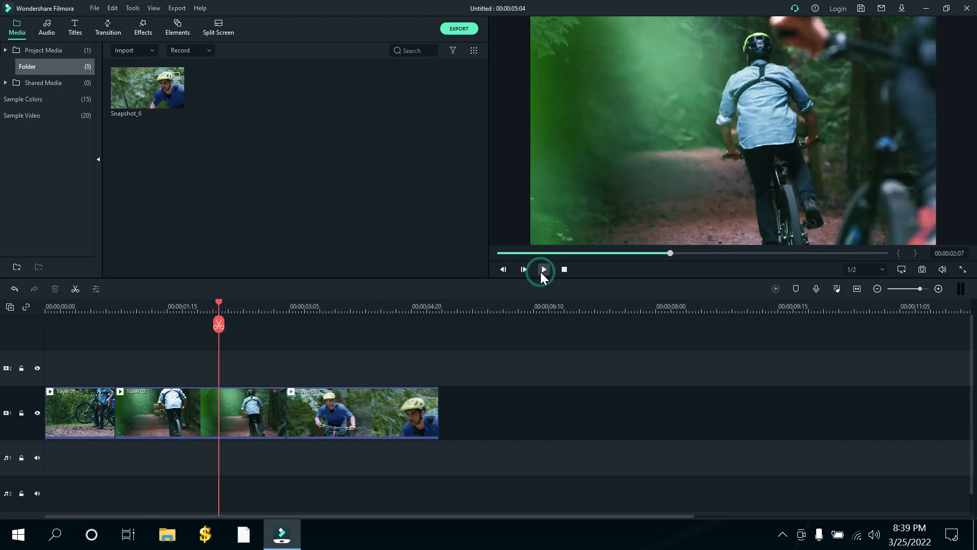
left_click(255, 411)
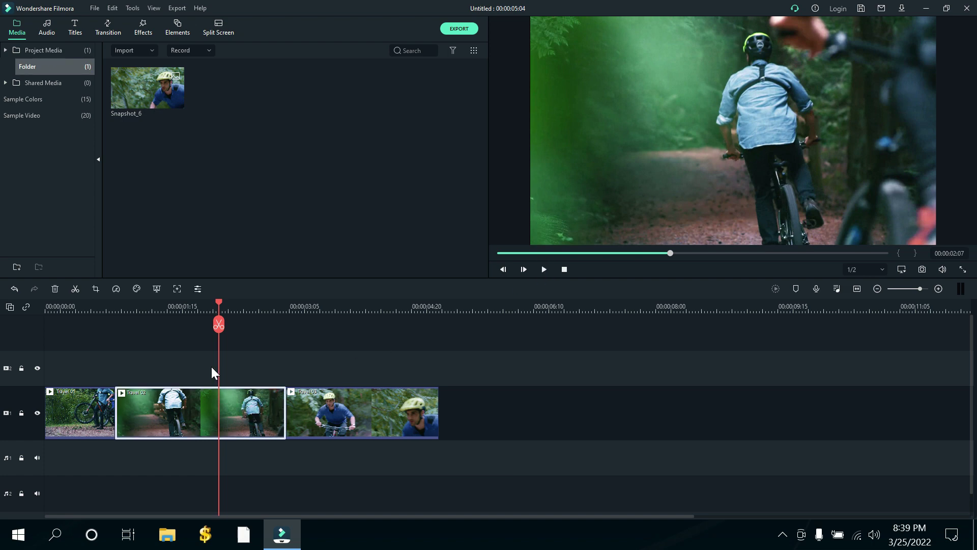
left_click(218, 326)
left_click(255, 408)
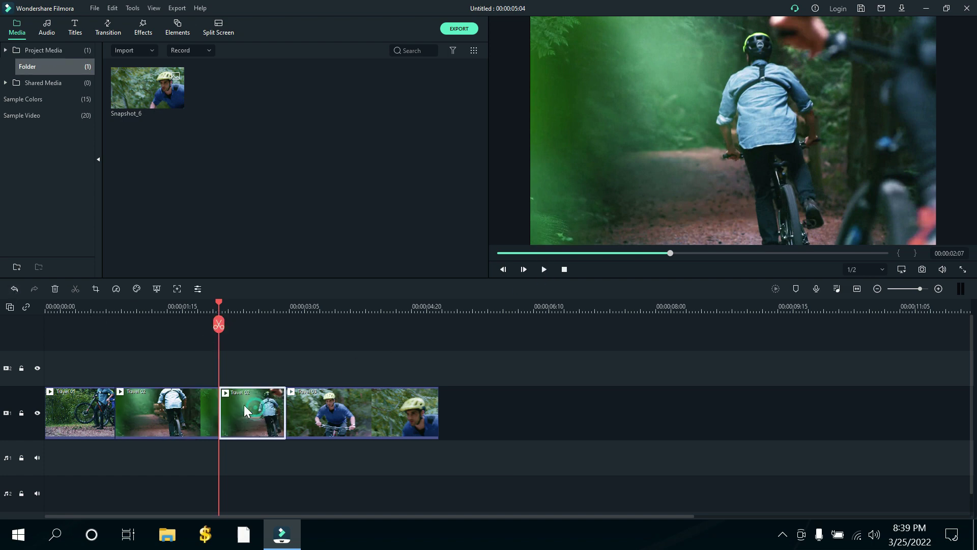
left_click(54, 289)
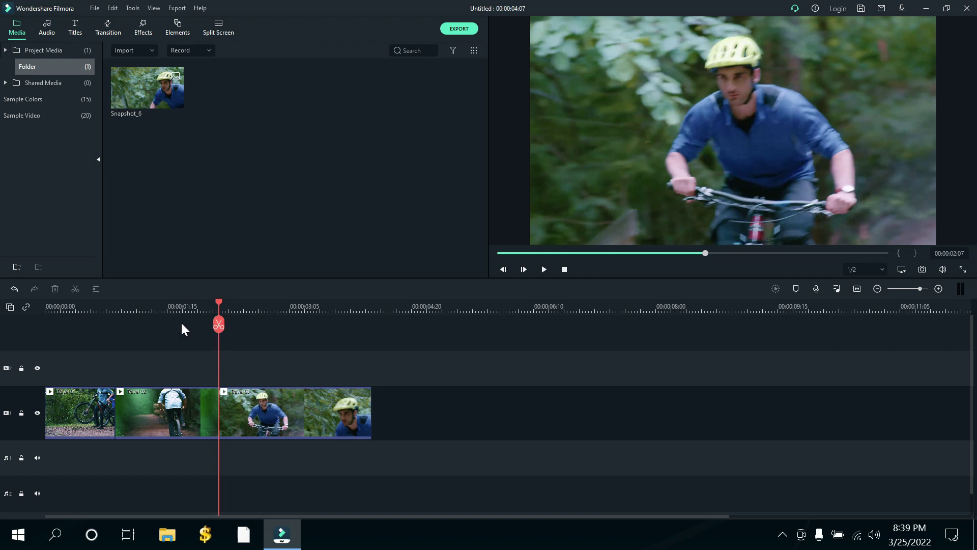
Play on to 00:00:03:13, split the Travel 03 clip there and delete its remaining end piece
left_click(544, 270)
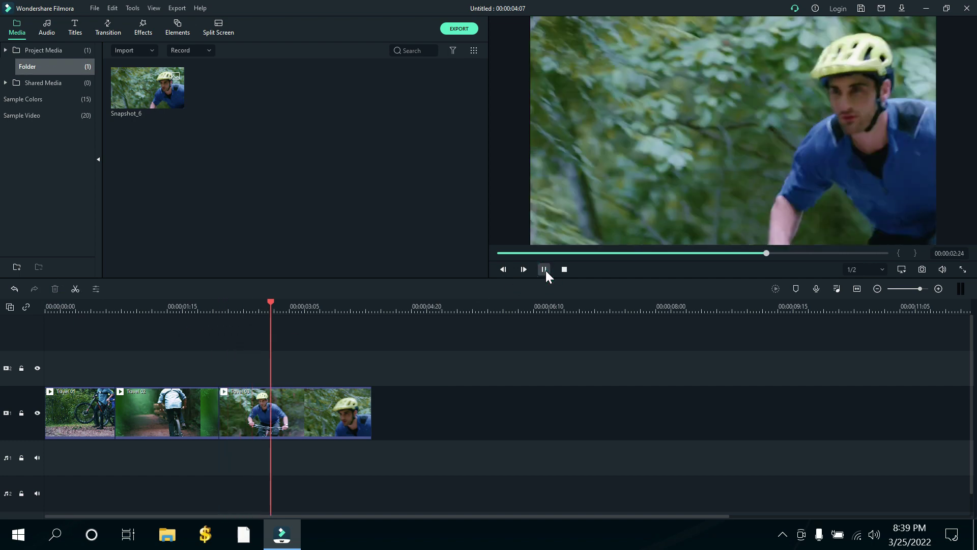
left_click(544, 269)
left_click(323, 417)
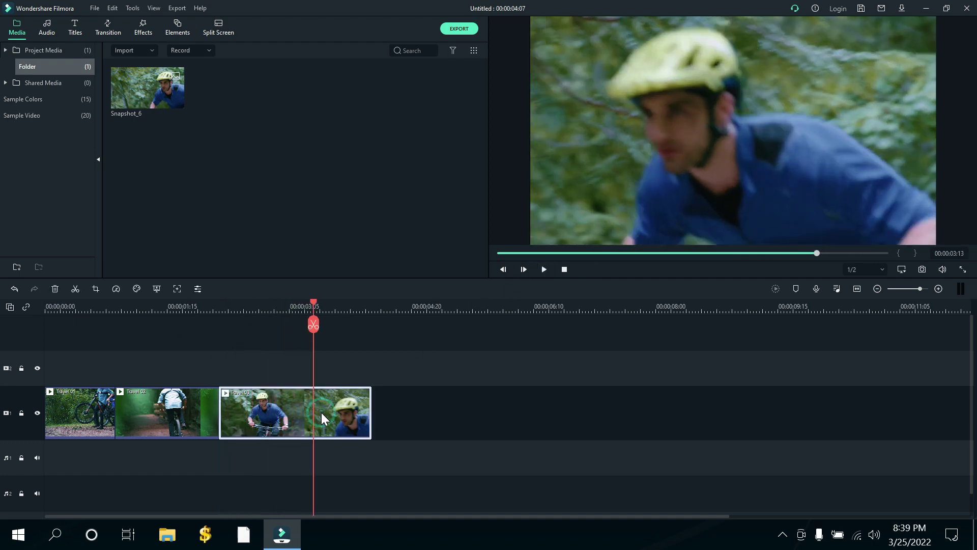
left_click(76, 290)
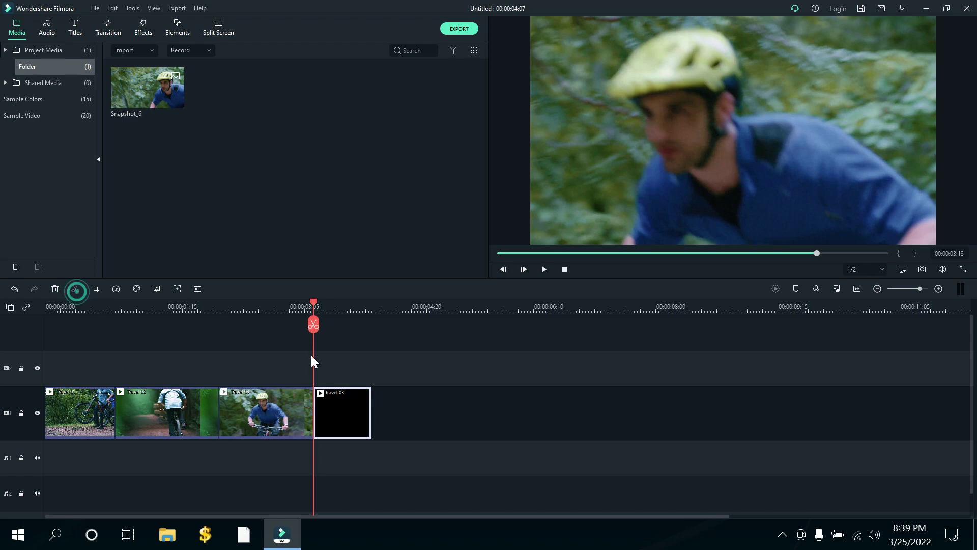
left_click(55, 289)
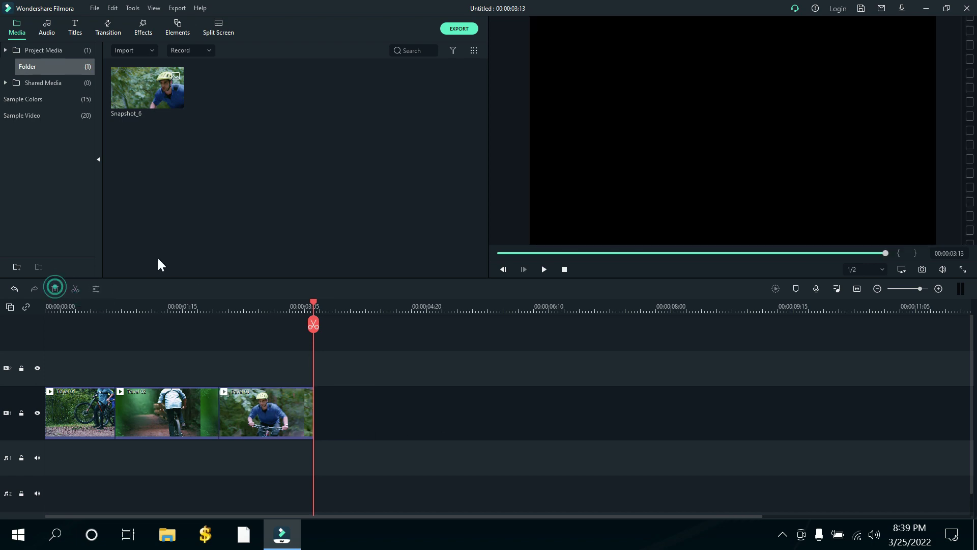
Import the video production ID_5135875 from the Downloads folder and accept creating a proxy file
left_click(138, 50)
left_click(139, 67)
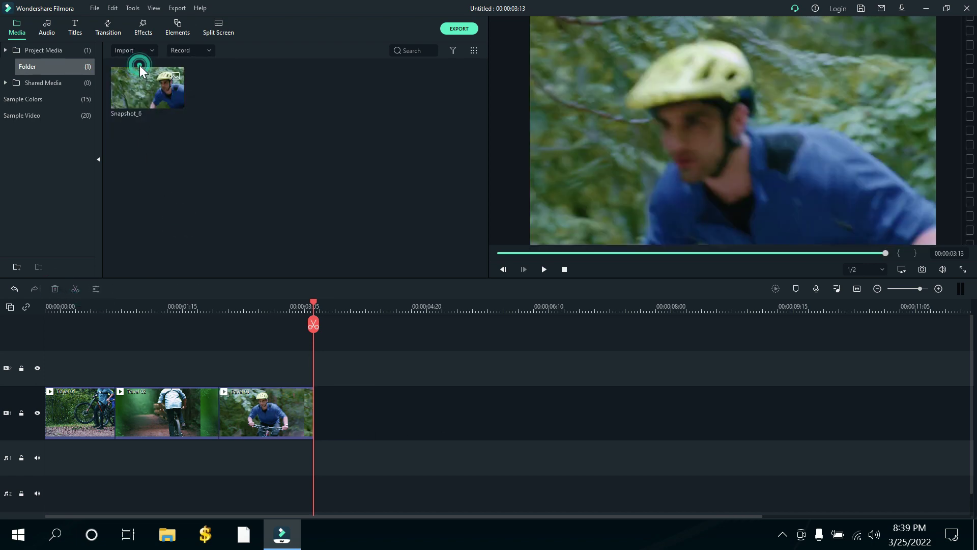
left_click(168, 134)
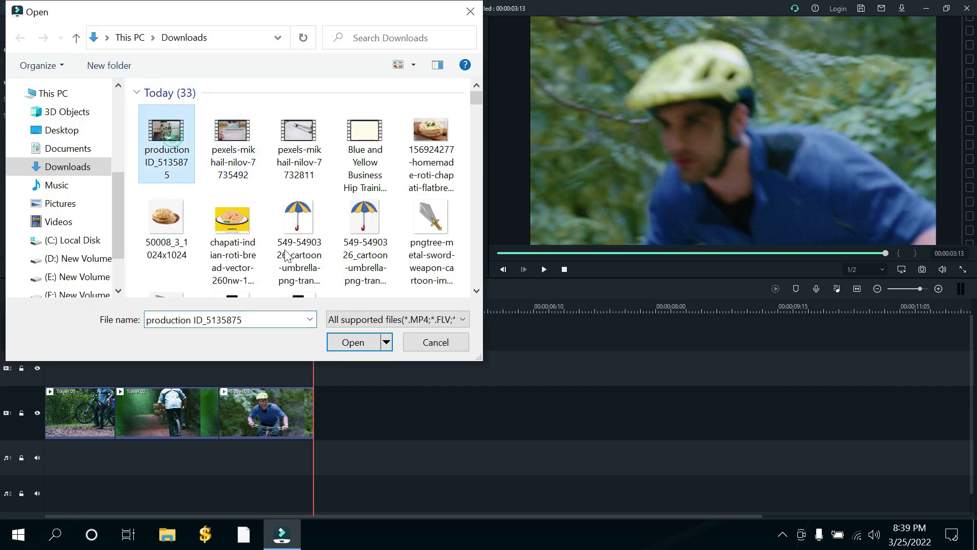
left_click(353, 342)
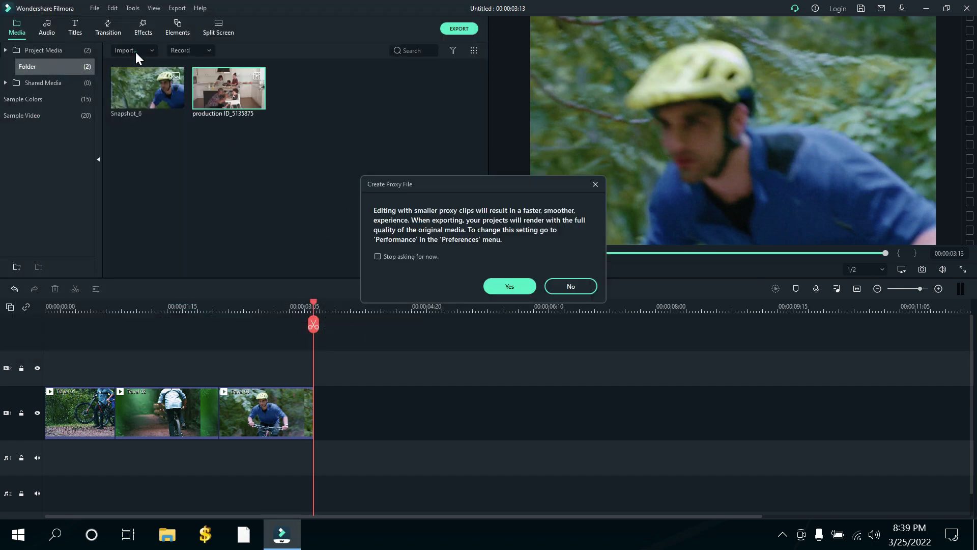
key("Return")
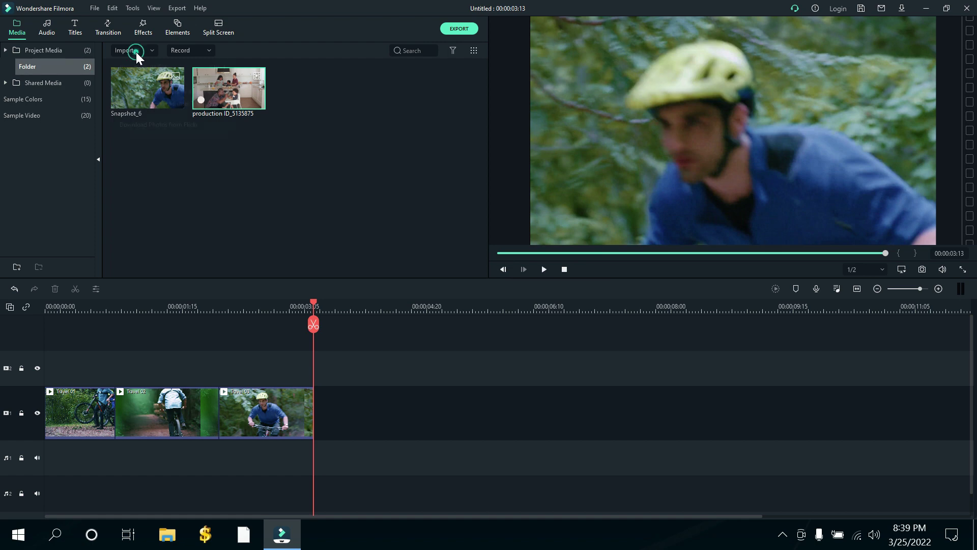
Import the Pexels video whose file name ends in 7735492 from the Downloads folder
left_click(135, 51)
left_click(138, 67)
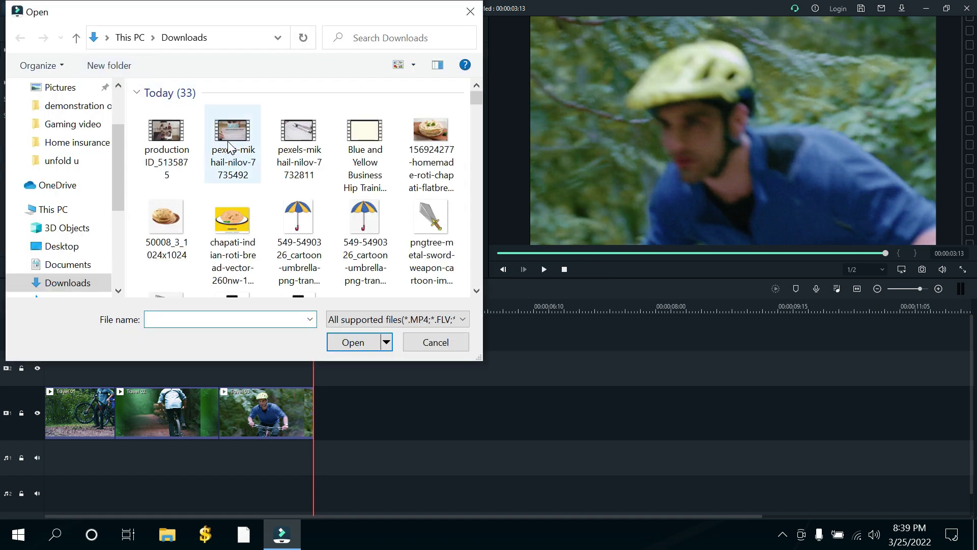
left_click(228, 140)
left_click(338, 345)
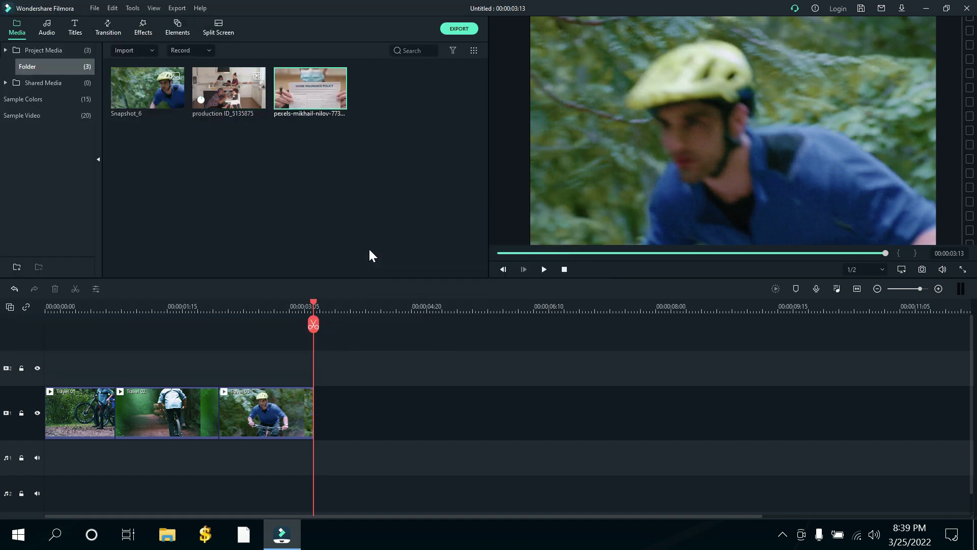
Return the playhead to the start and place production ID_5135875 directly after Travel 03 on video track 1
left_click(312, 188)
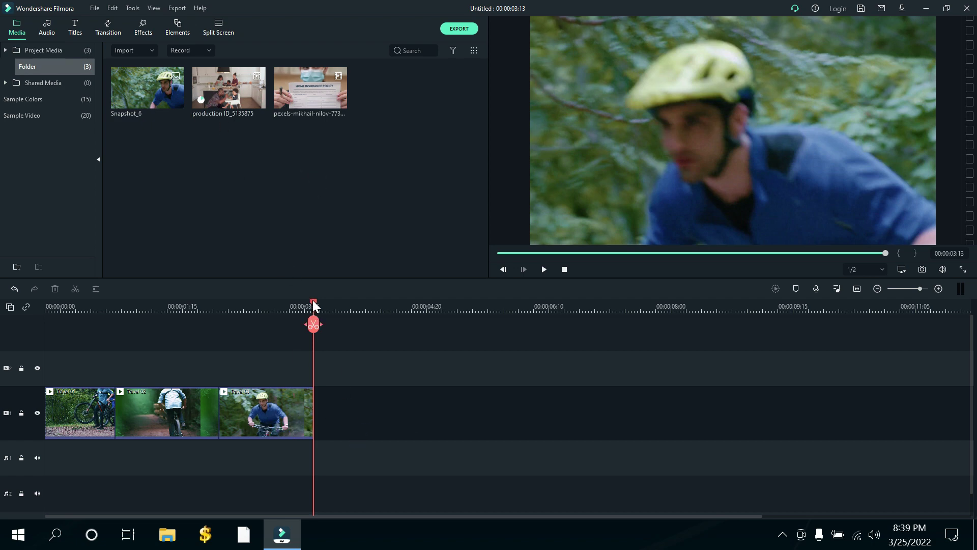
left_click_drag(312, 300, 7, 301)
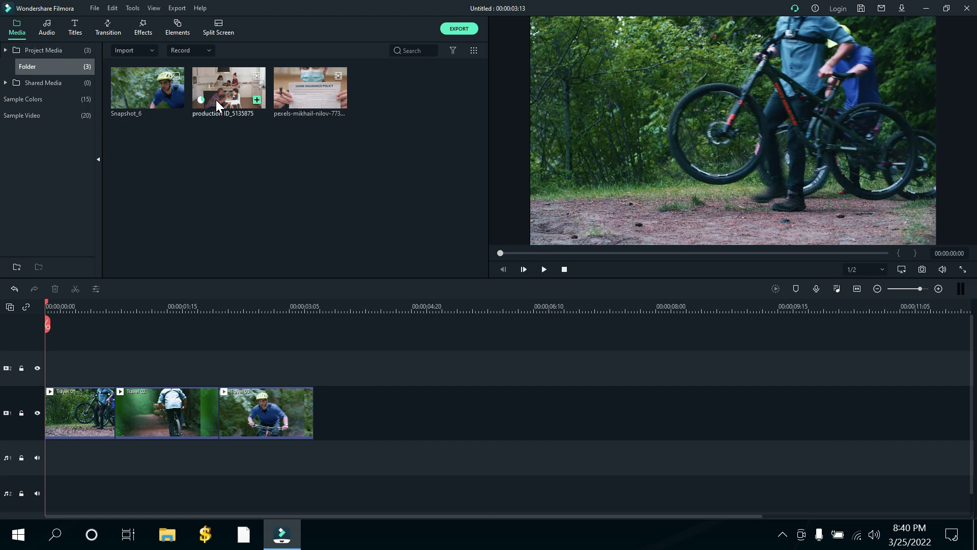
left_click_drag(227, 106, 313, 402)
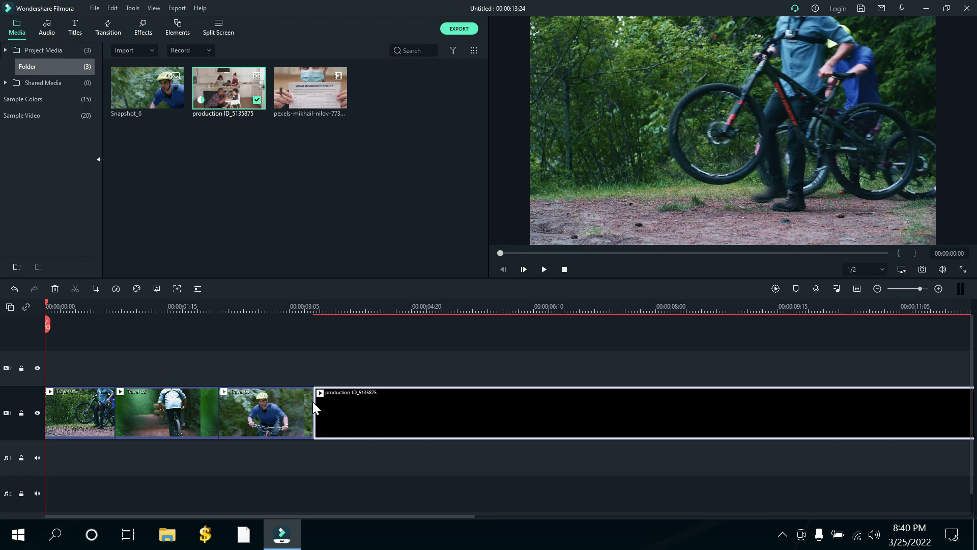
Play the sequence from near the end of Travel 03 into the production ID_5135875 clip and pause it
left_click(294, 301)
left_click(543, 271)
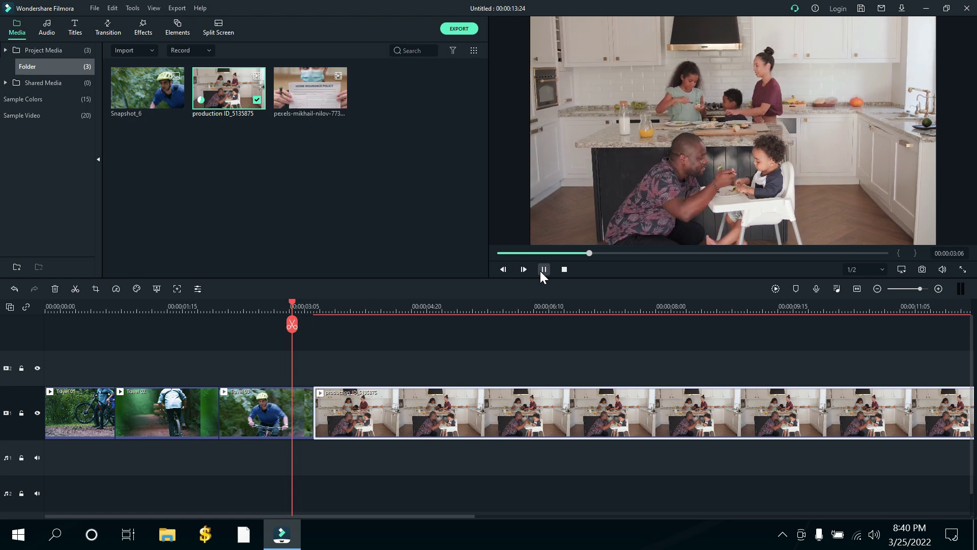
left_click(543, 270)
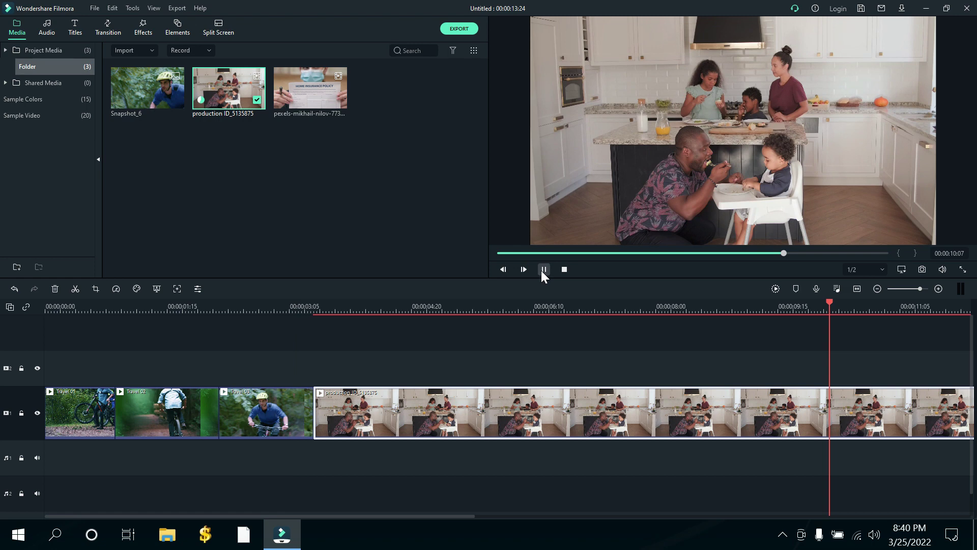
left_click(542, 270)
Move the playhead back into the Travel 03 clip, to 00:00:02:24
left_click(299, 306)
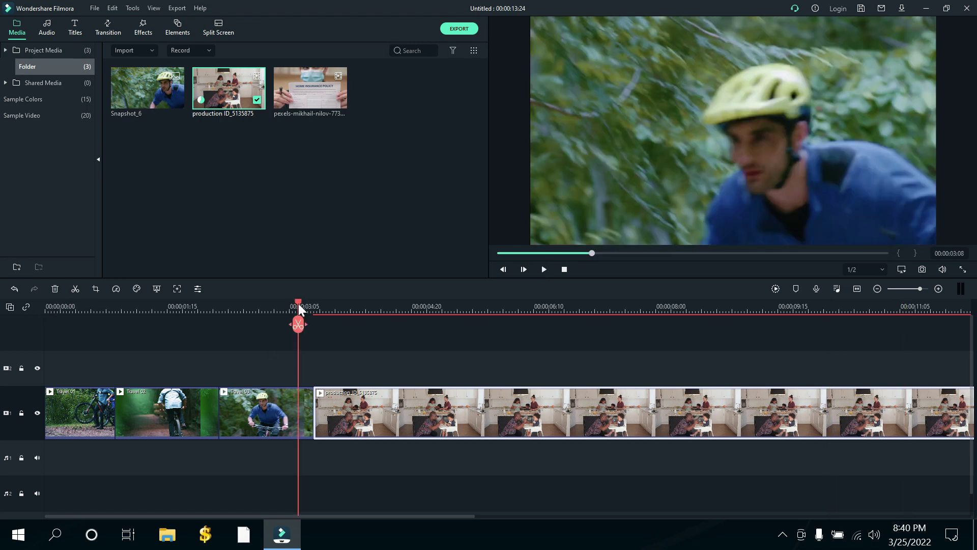
left_click_drag(298, 303, 262, 326)
left_click(270, 326)
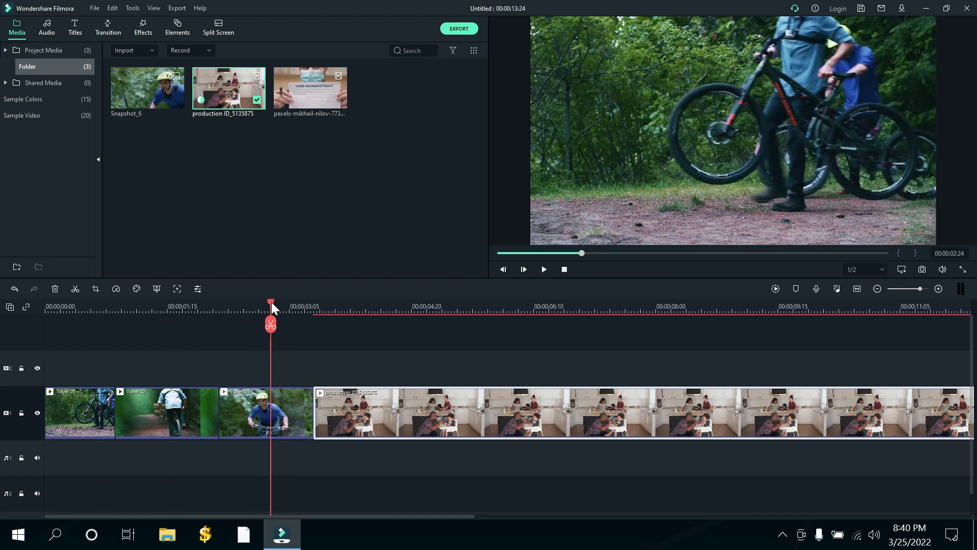
Move the playhead to 00:00:03:09 near the end of Travel 03, play into the production ID_5135875 clip and pause
left_click_drag(273, 301, 469, 322)
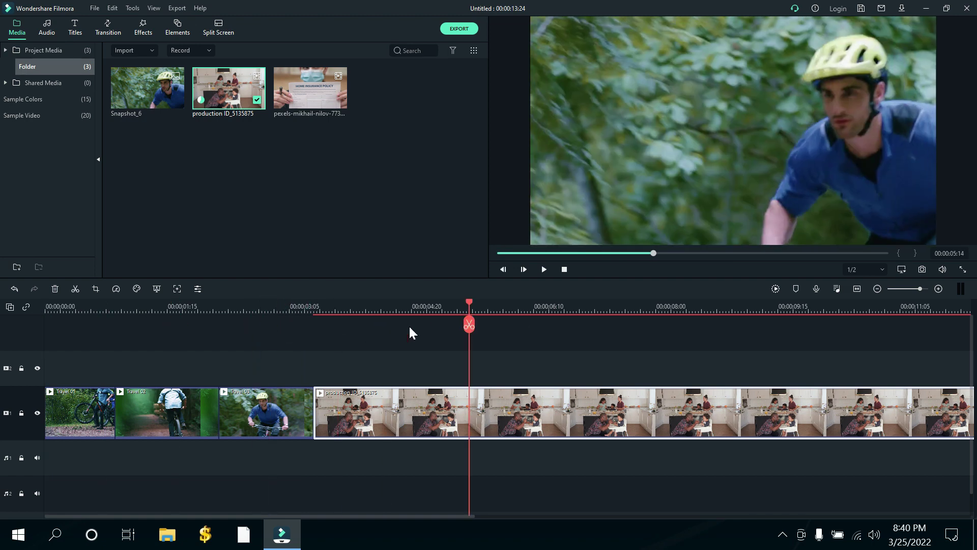
left_click(283, 327)
left_click(408, 336)
left_click(301, 335)
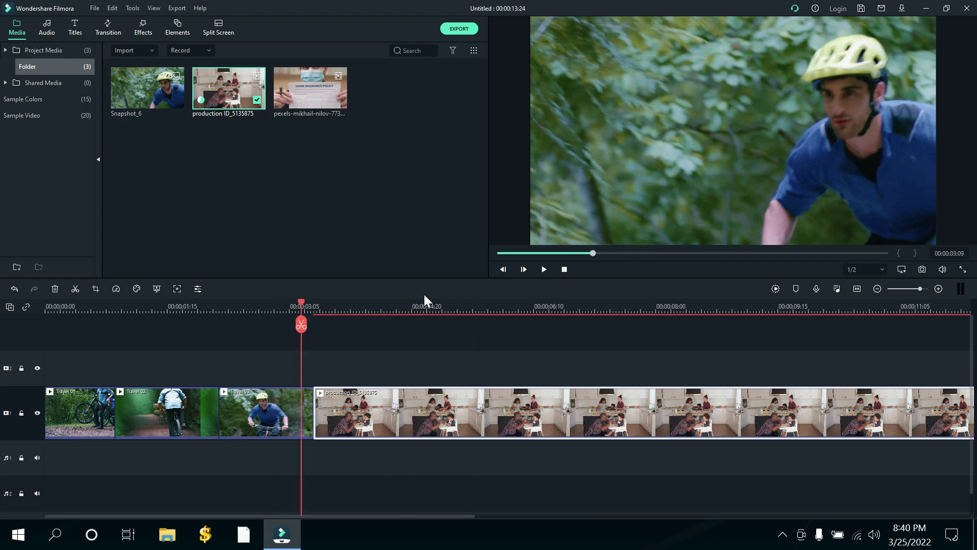
left_click(543, 270)
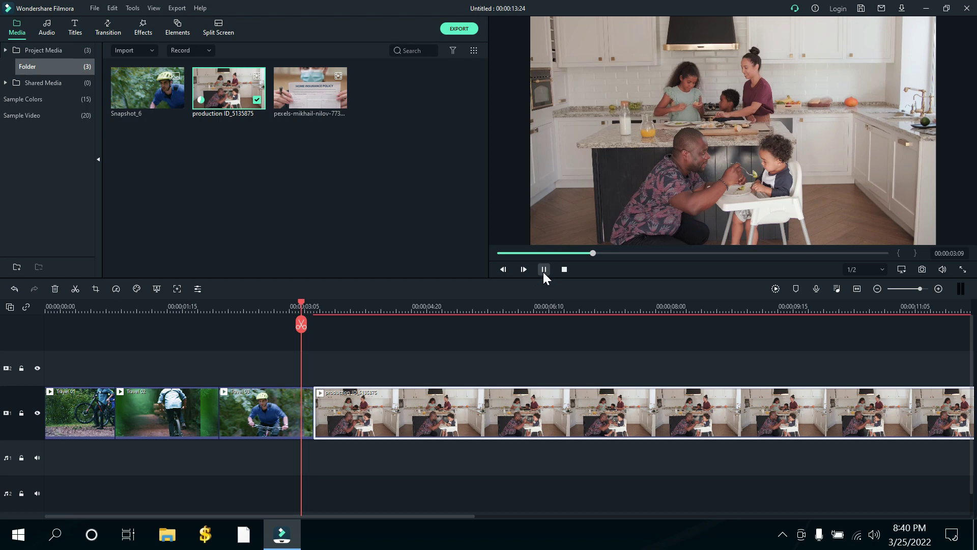
left_click(544, 270)
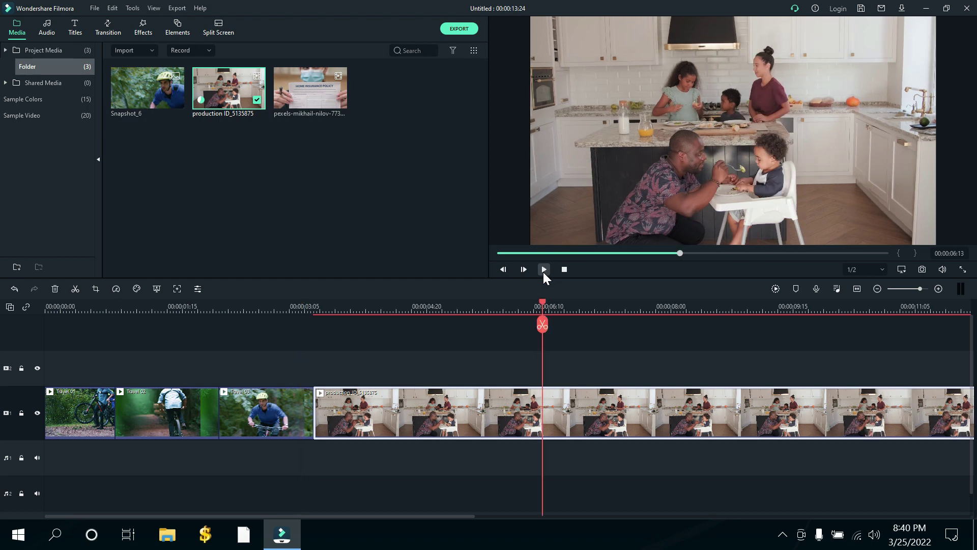
Start a preview render of the timeline for smooth playback and cancel it partway
left_click(775, 289)
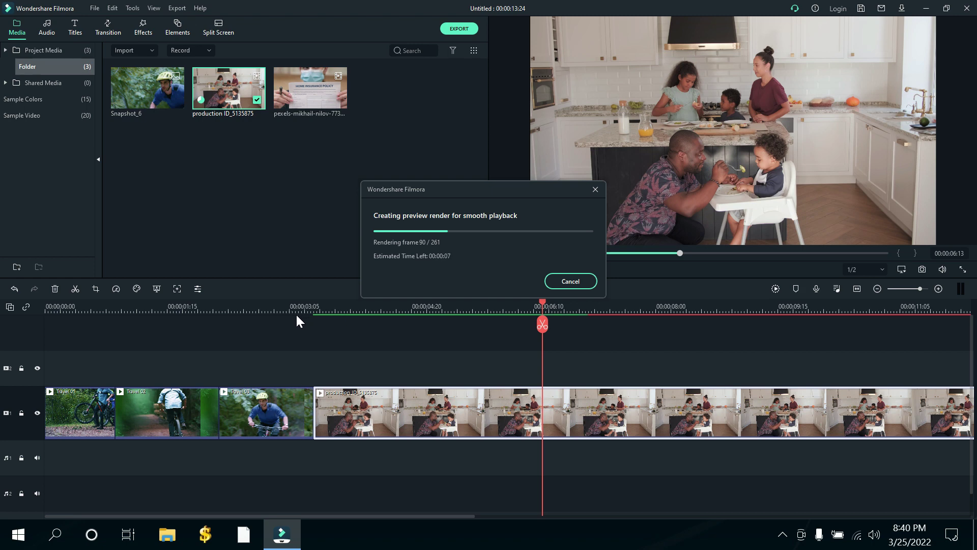
left_click(571, 281)
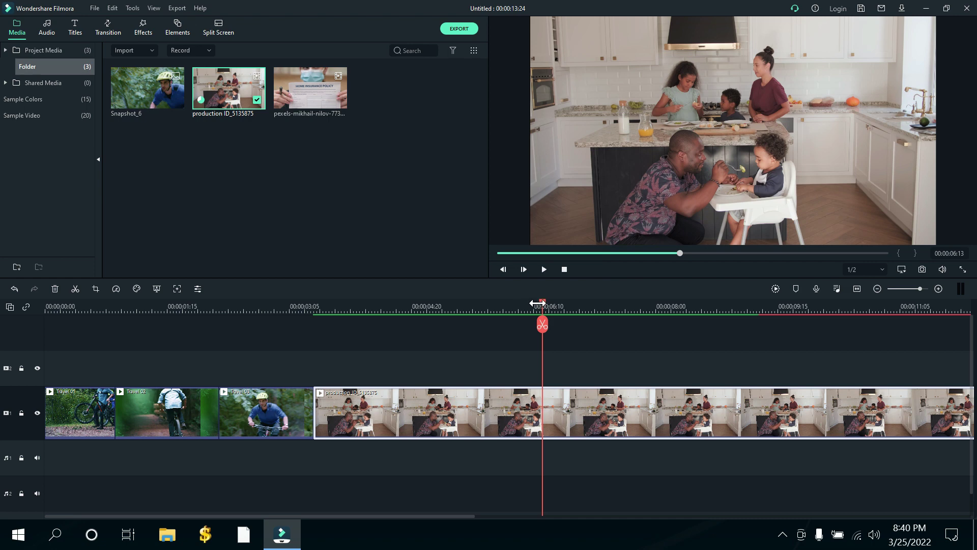
Split the production ID_5135875 clip at 00:00:07:08 and delete the part after the cut
left_click_drag(544, 304, 606, 315)
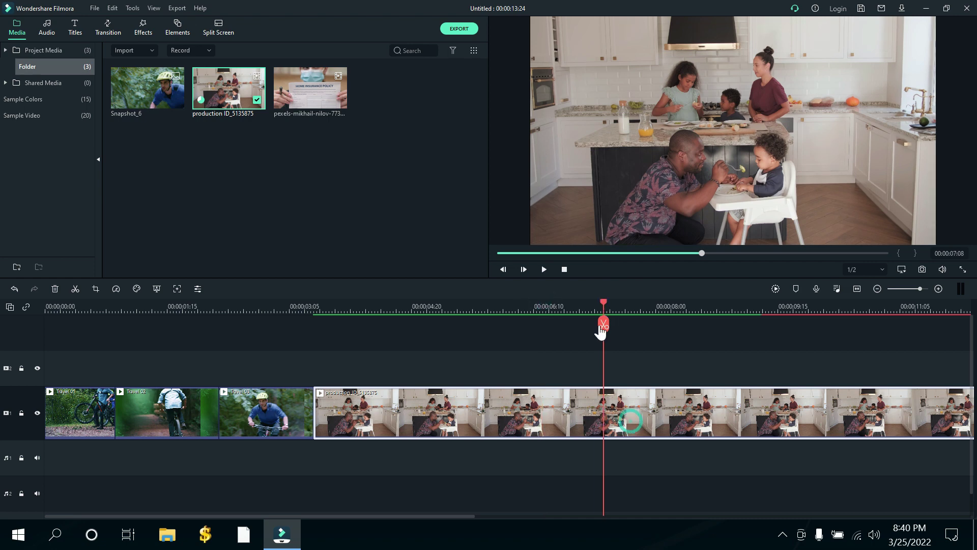
left_click(601, 324)
left_click(720, 416)
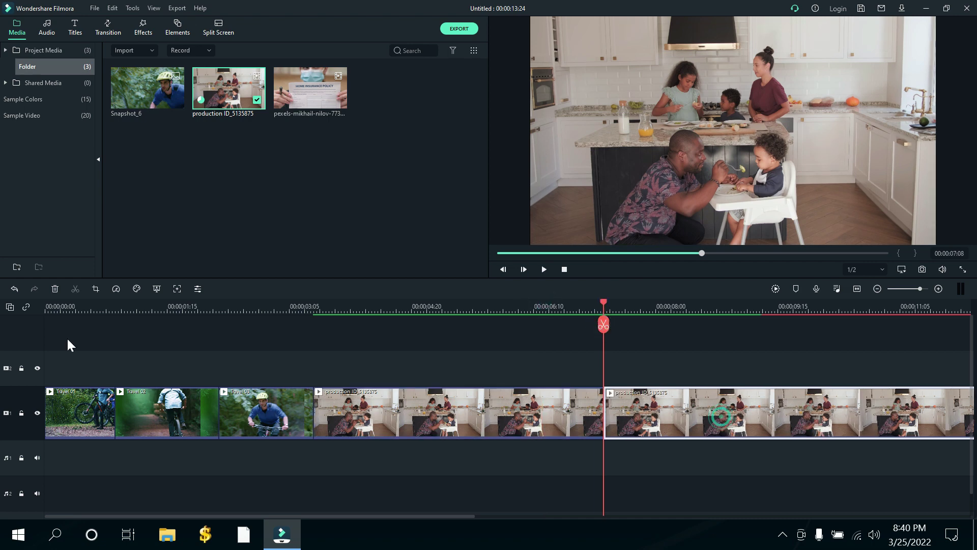
left_click(55, 289)
Play from Travel 03 into the shortened production ID_5135875 clip, replay the transition from 00:00:02:17, and pause
left_click(284, 322)
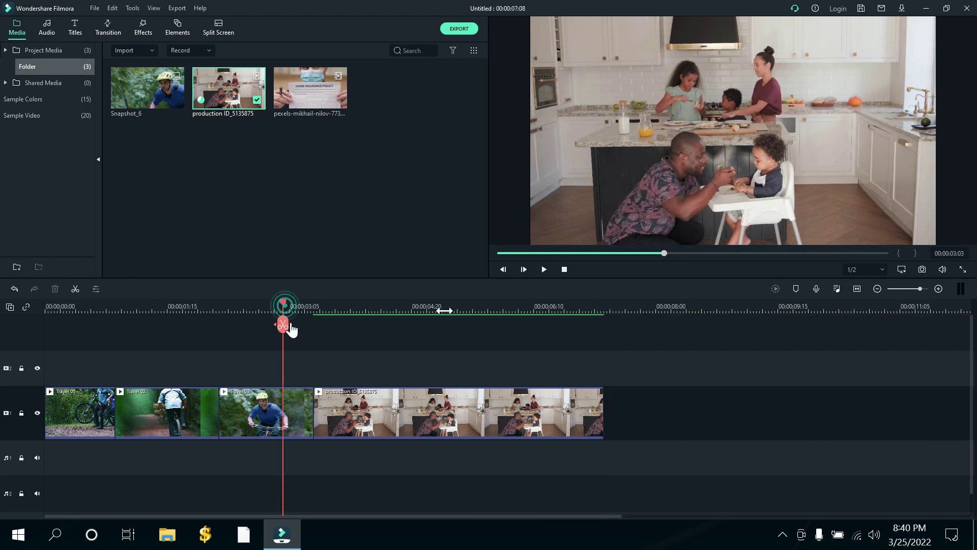
left_click(543, 270)
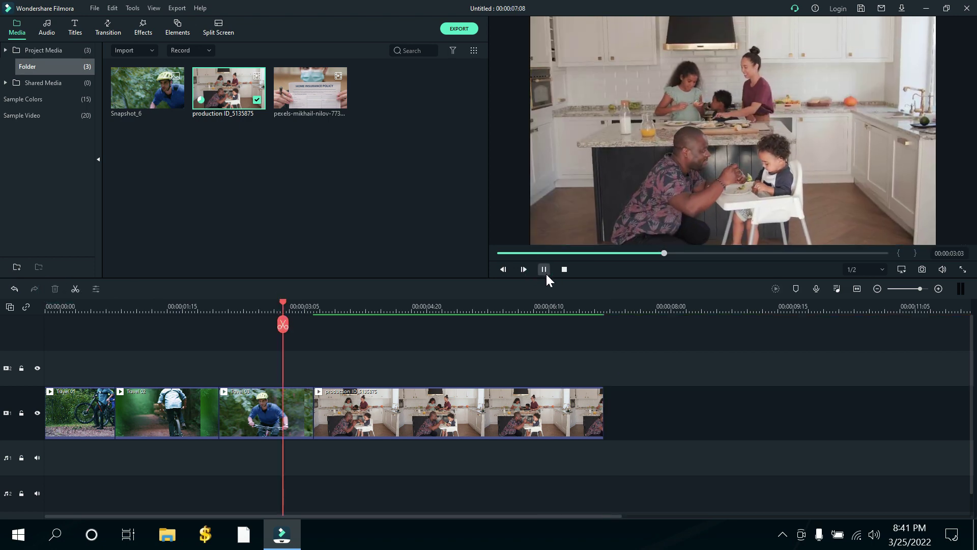
left_click(266, 296)
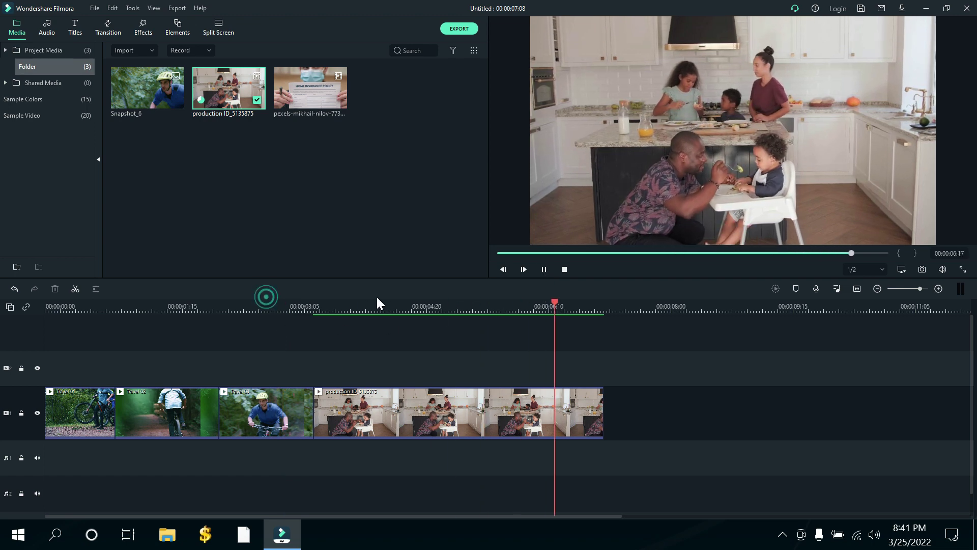
left_click(250, 305)
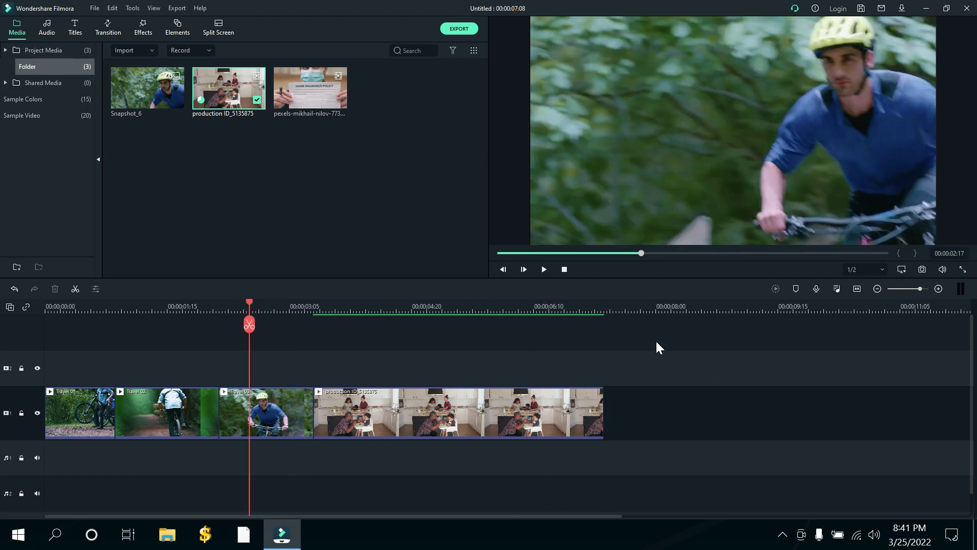
left_click(542, 269)
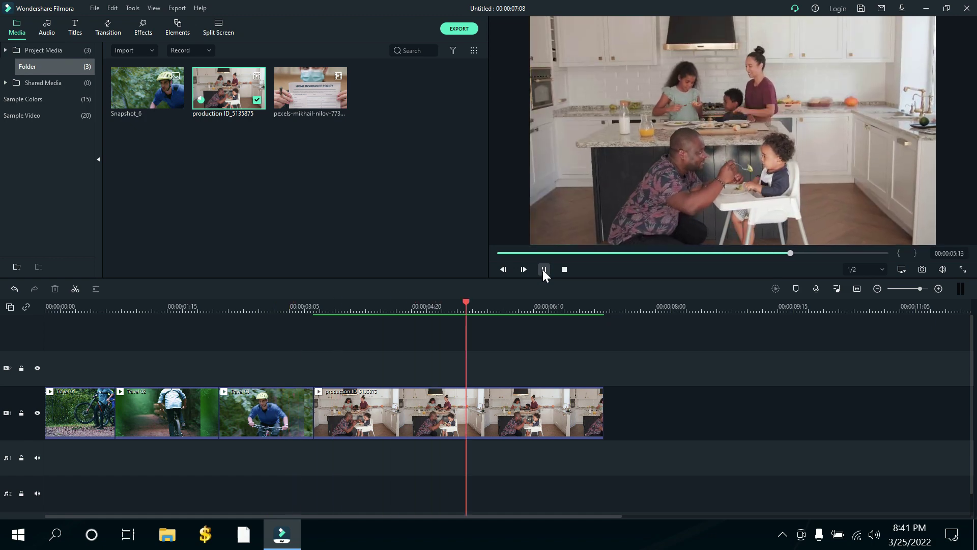
left_click(544, 270)
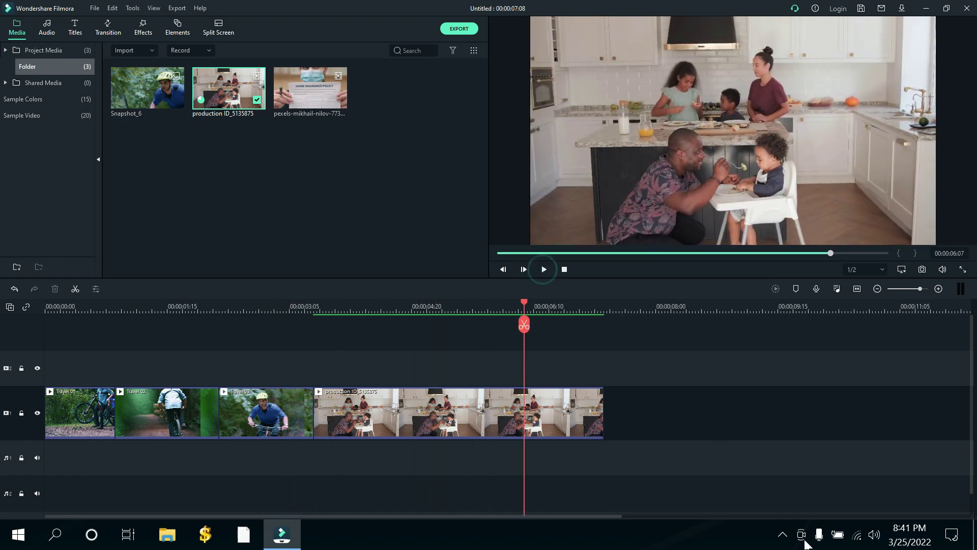
left_click(779, 538)
left_click(687, 536)
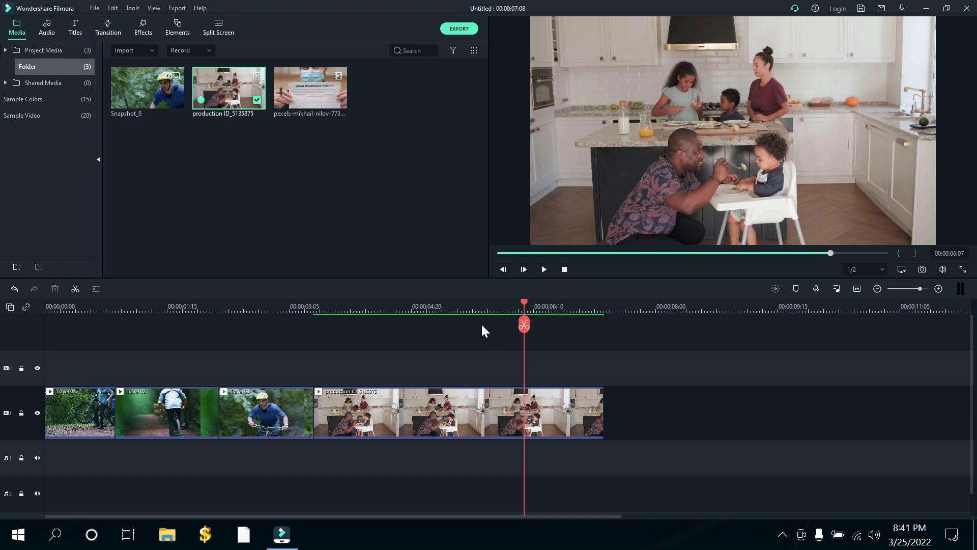
Delete the remaining production ID_5135875 clip from video track 1
left_click(445, 308)
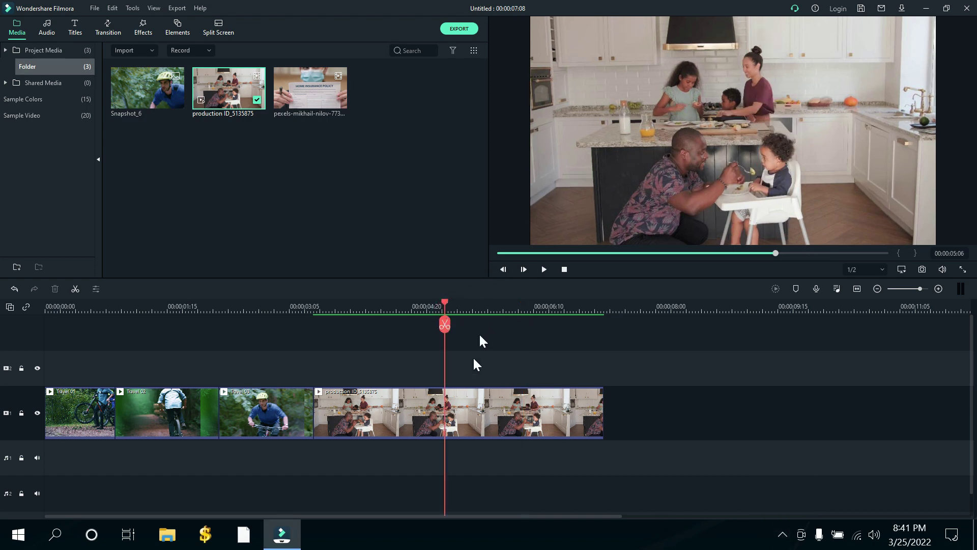
left_click(484, 418)
key("Delete")
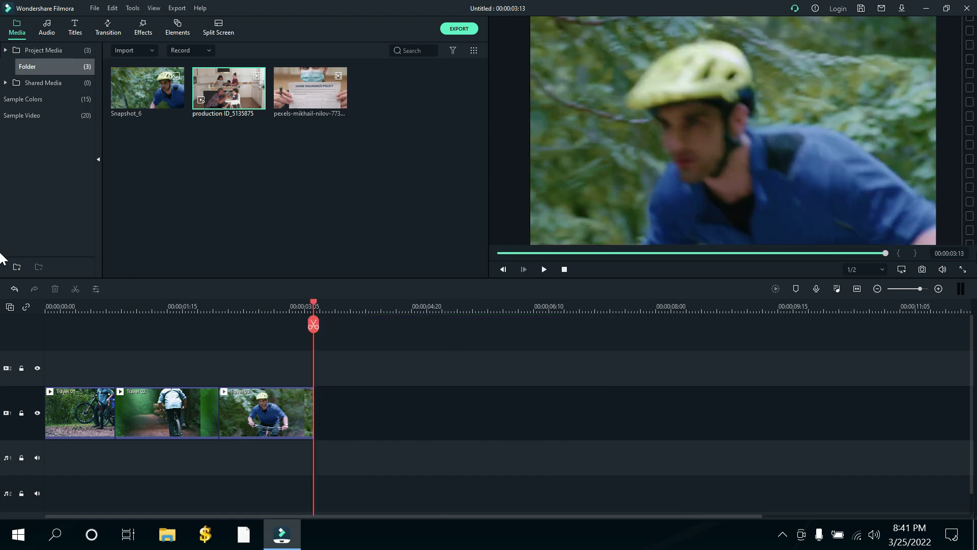
Import the Just Breathing (Instrumental) audio file from the Downloads folder
left_click(921, 289)
left_click_drag(922, 290, 927, 290)
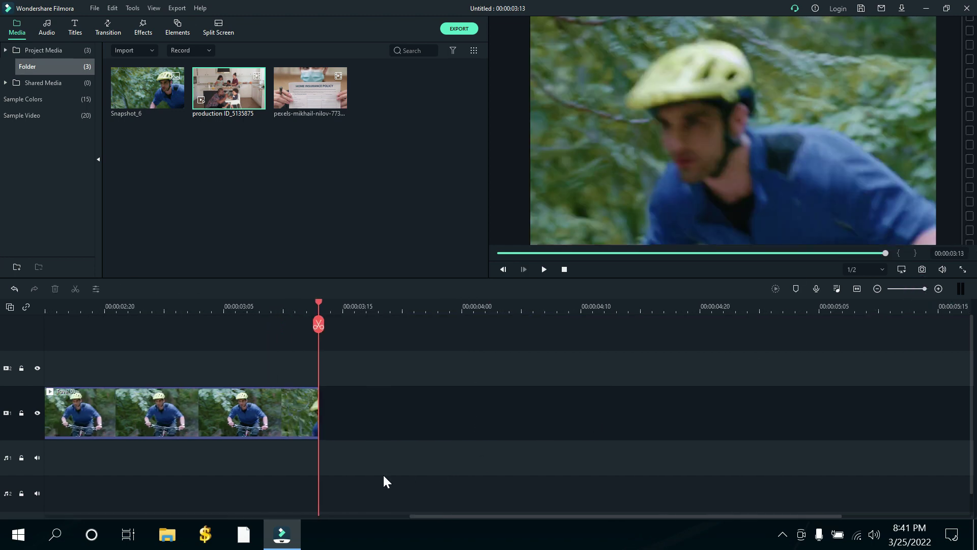
left_click_drag(453, 516, 135, 498)
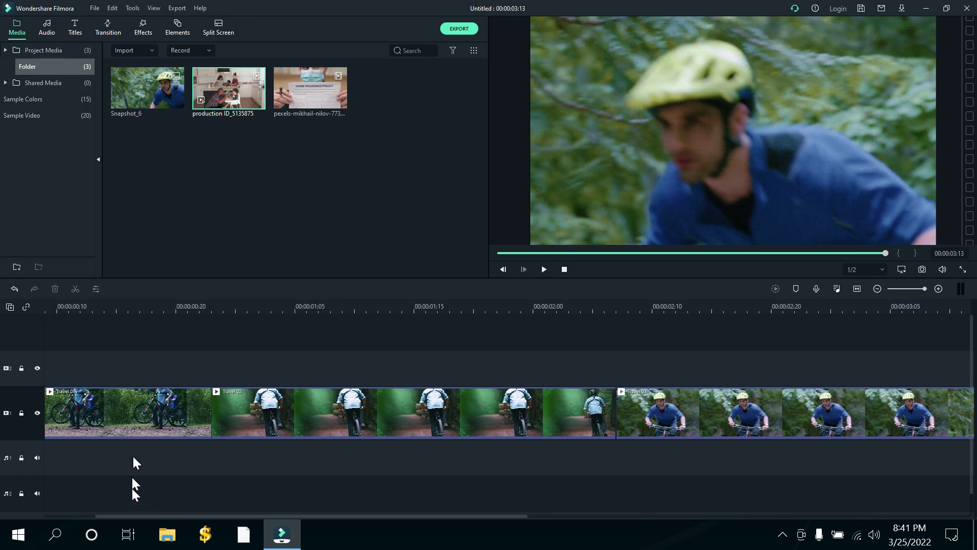
left_click(207, 189)
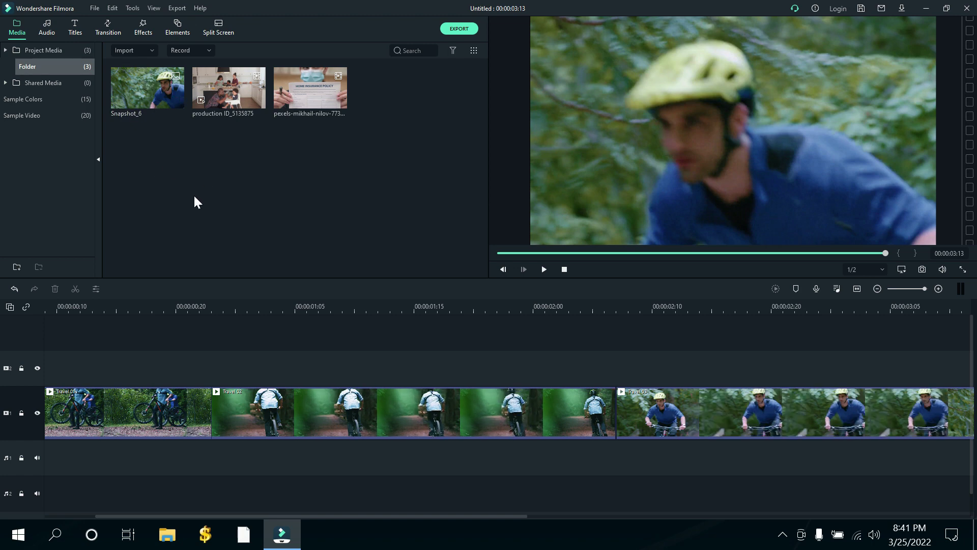
left_click(136, 50)
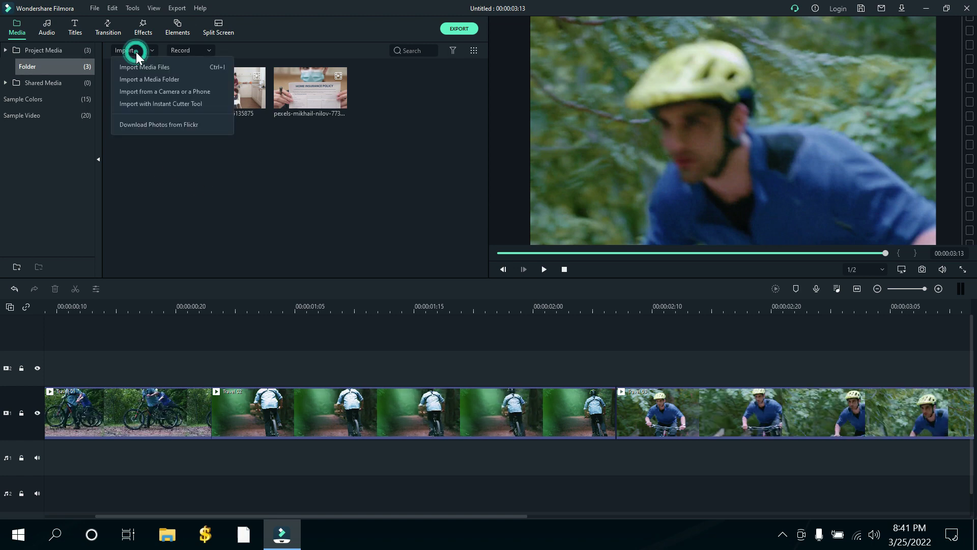
left_click(194, 66)
left_click(119, 170)
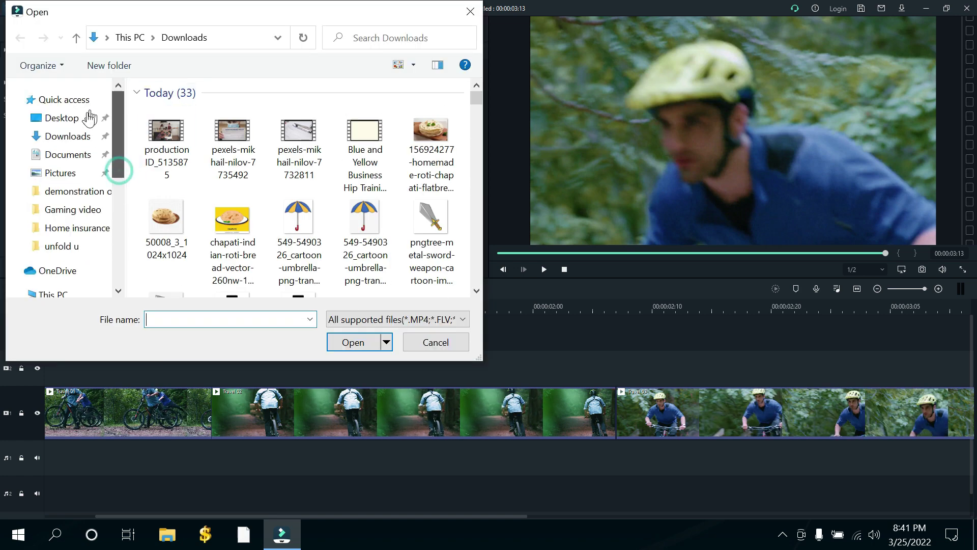
left_click(90, 118)
left_click(70, 136)
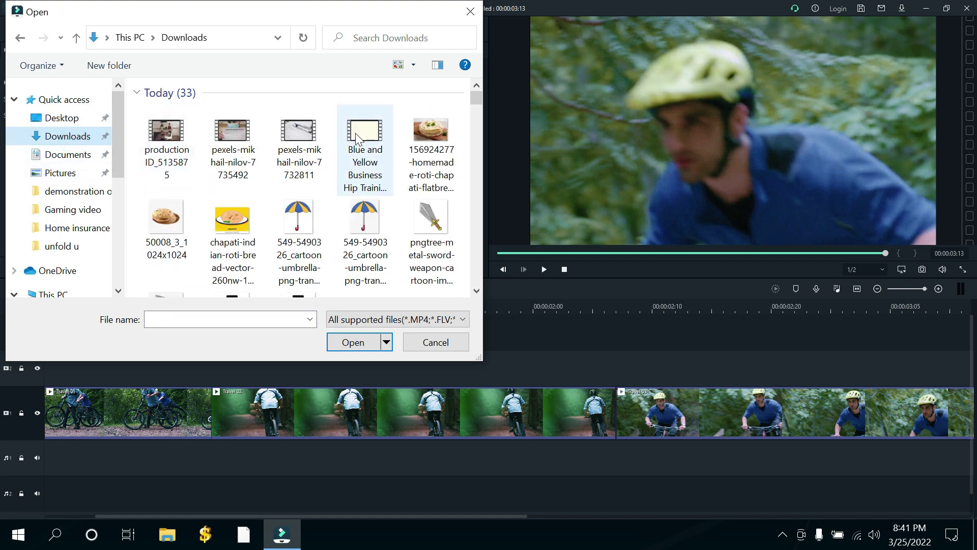
left_click_drag(475, 99, 477, 124)
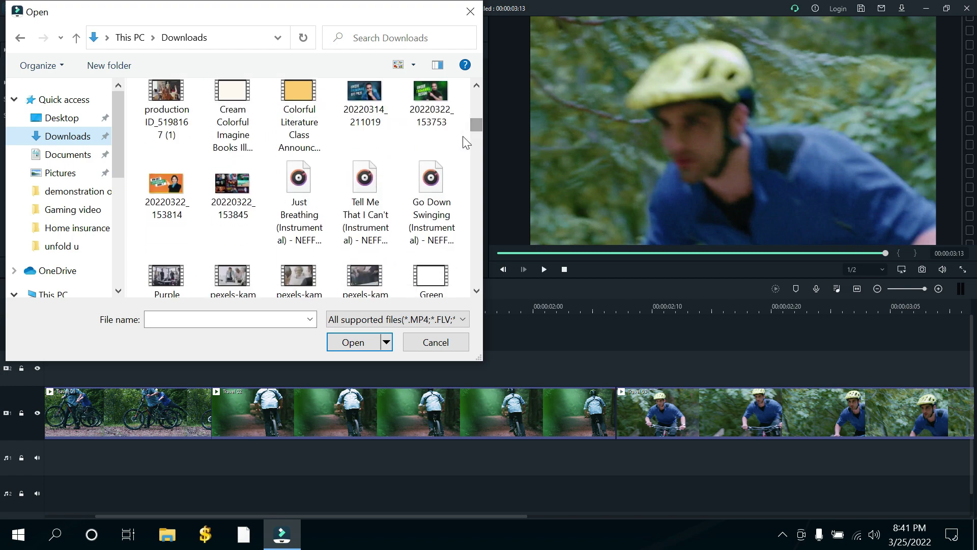
left_click(294, 193)
left_click(353, 342)
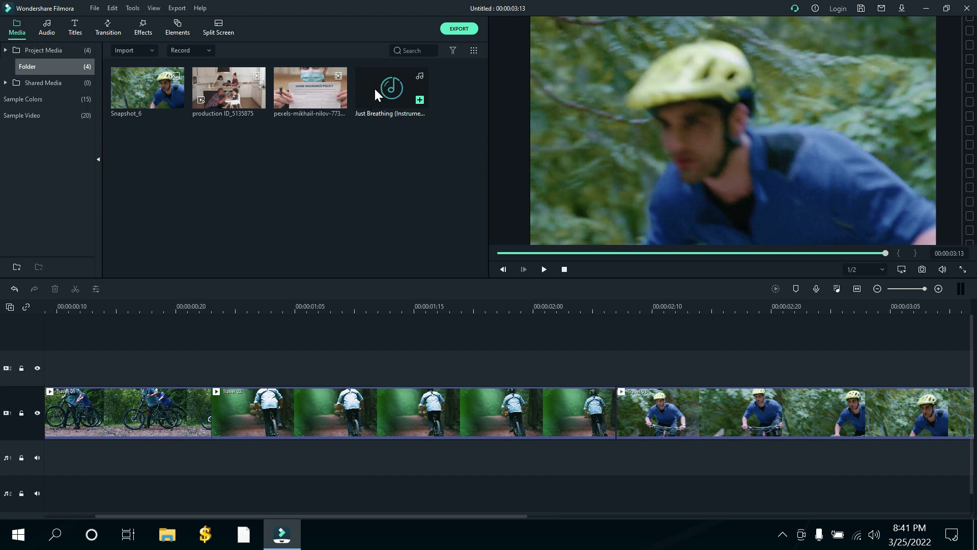
Place Just Breathing (Instrumental) at the start of audio track 1, play the opening with the music, and return the playhead to the start
left_click_drag(374, 88, 12, 423)
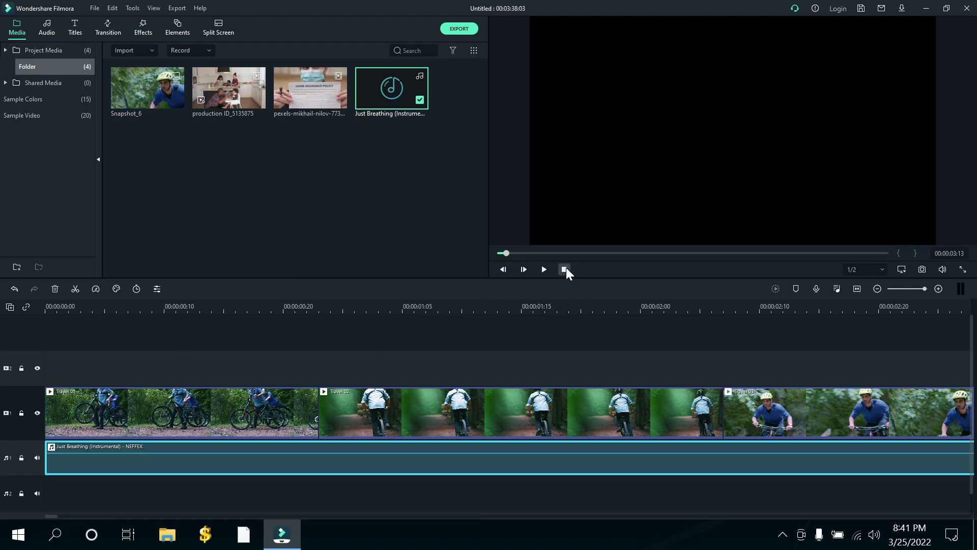
left_click(546, 271)
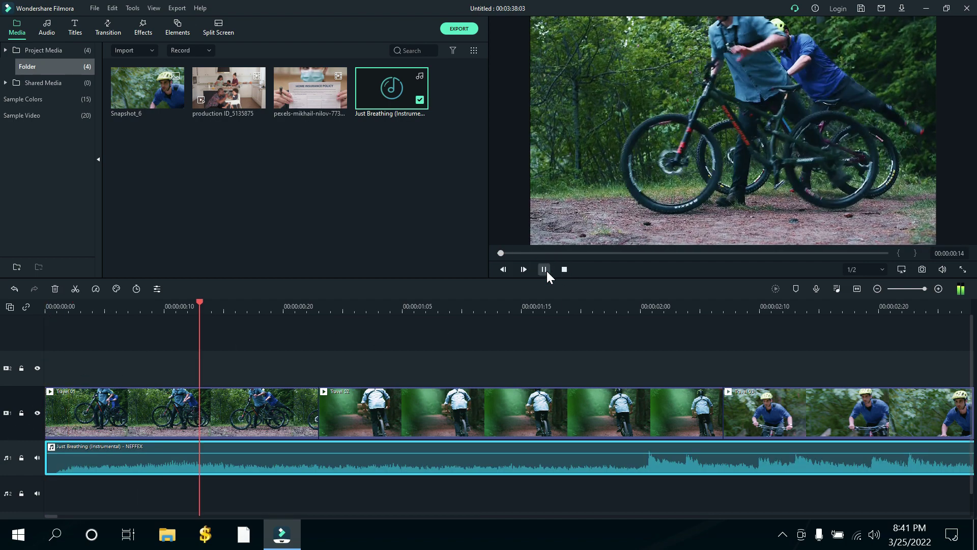
left_click(547, 271)
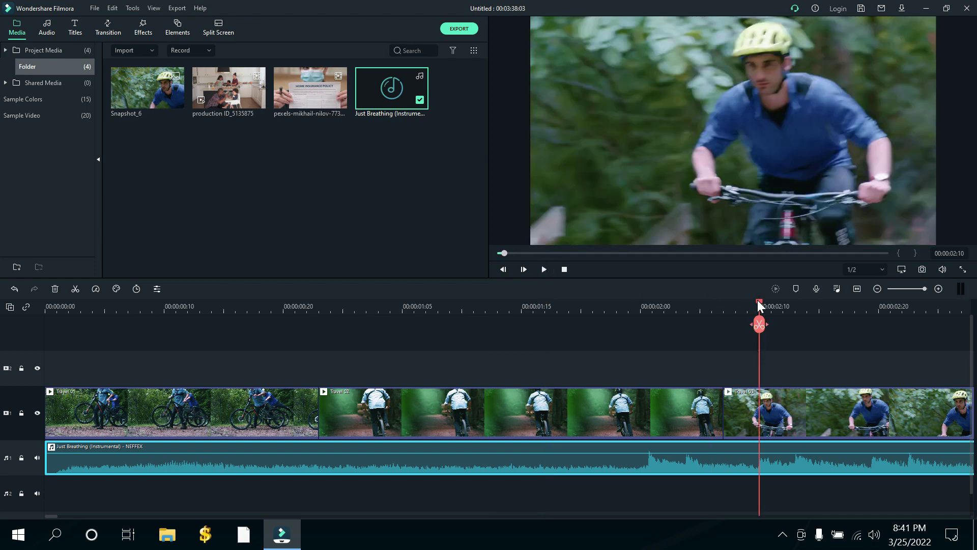
left_click_drag(757, 301, 20, 327)
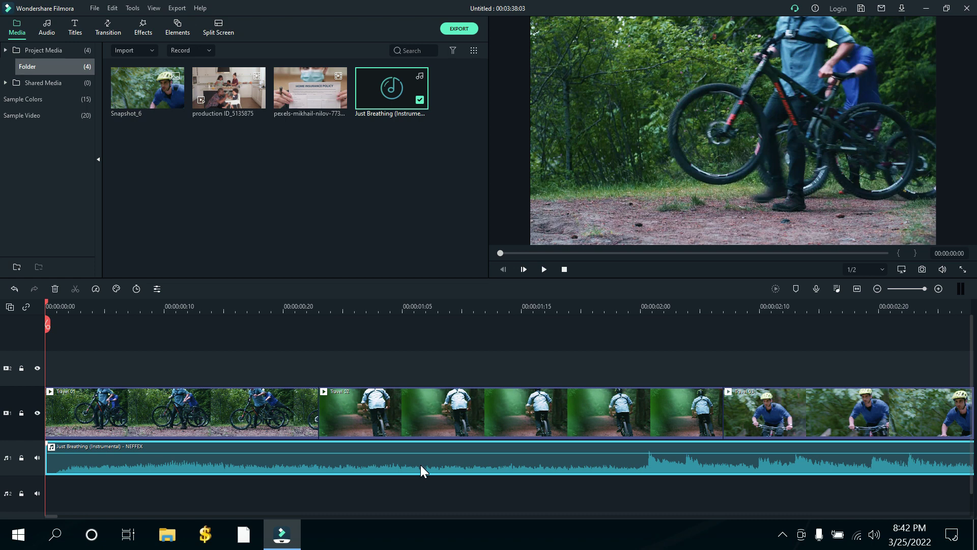
Import the Tell Me That I Can't (Instrumental) audio file from Downloads and place it at the start of audio track 2
left_click(261, 181)
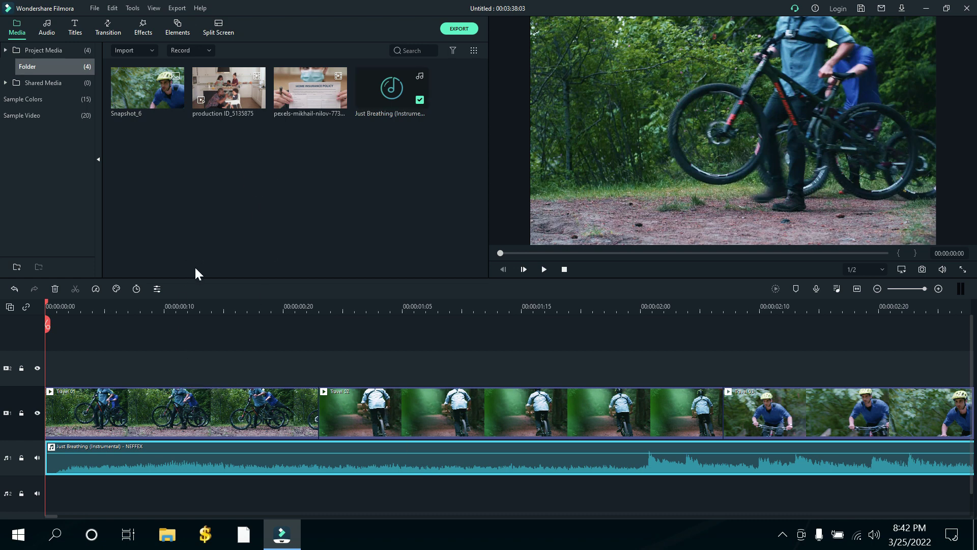
left_click(177, 309)
left_click(206, 426)
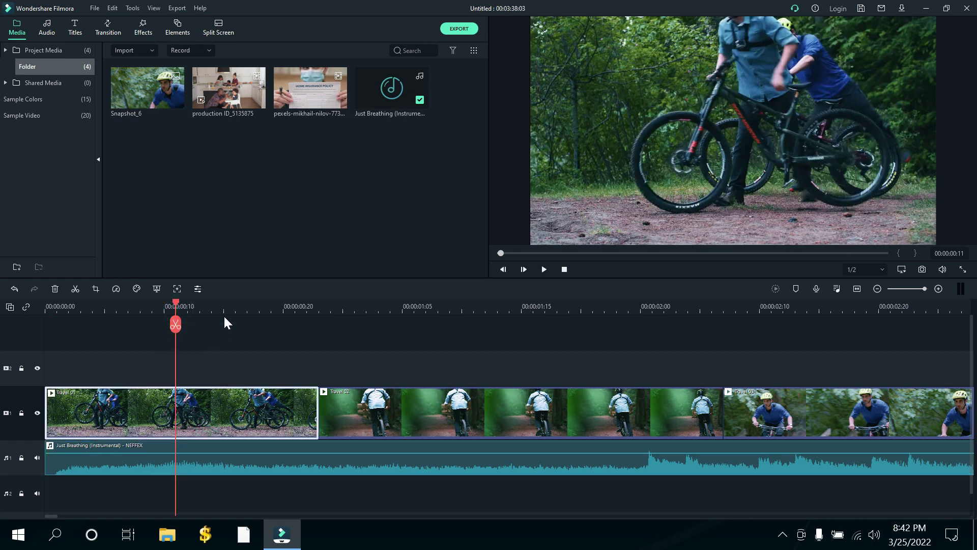
left_click(135, 49)
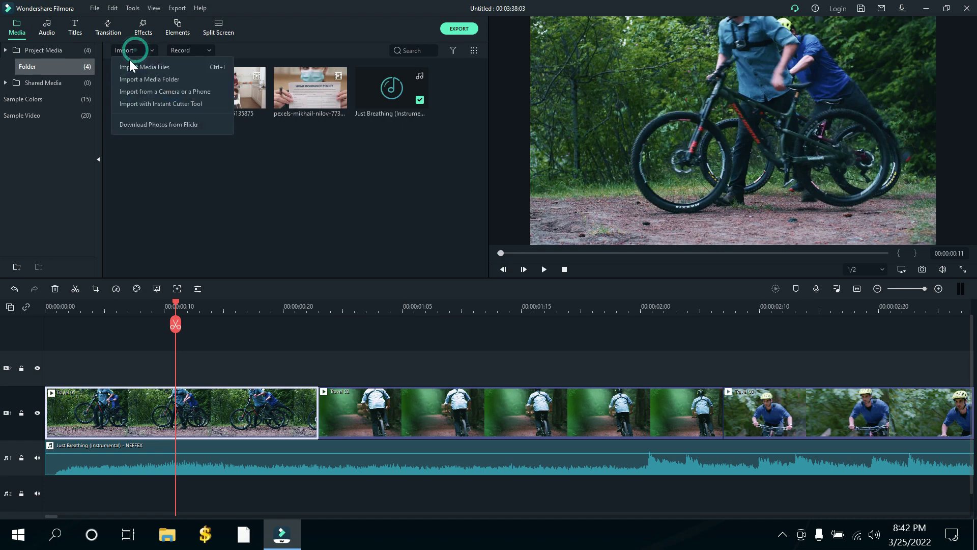
left_click(129, 63)
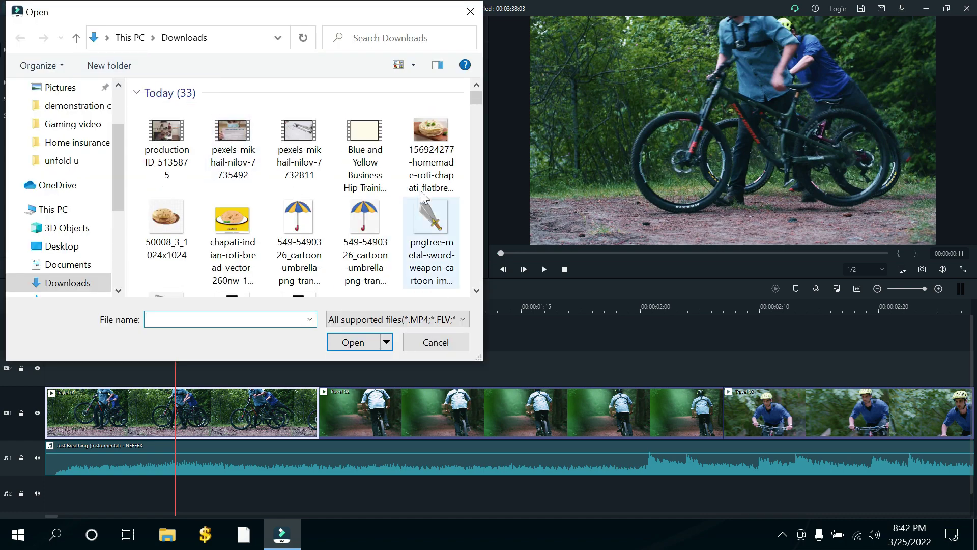
left_click_drag(474, 98, 475, 129)
left_click(380, 195)
left_click(347, 343)
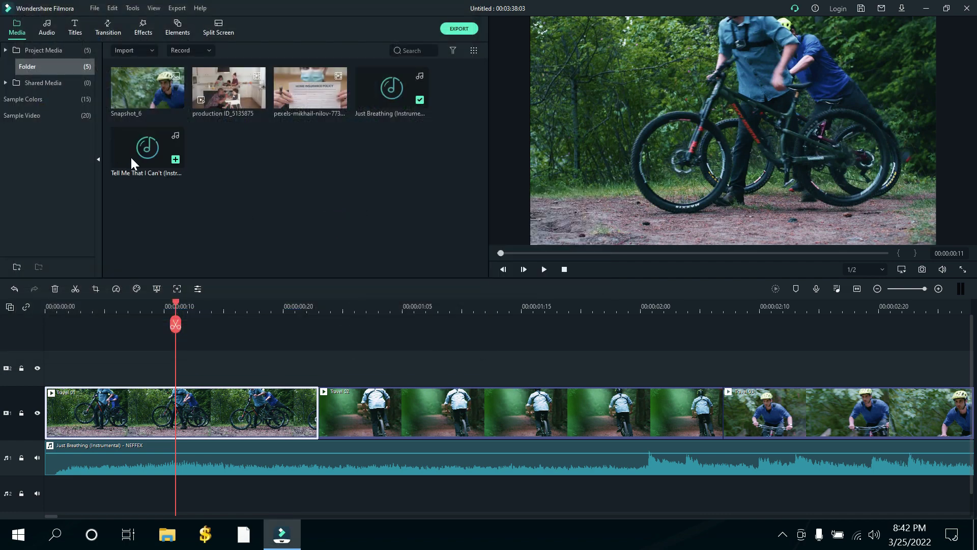
left_click_drag(131, 158, 99, 494)
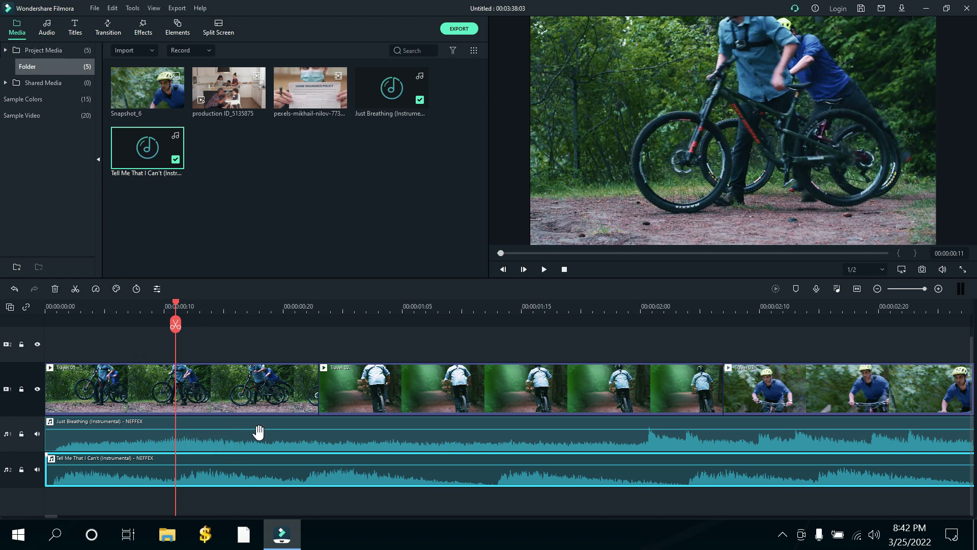
Place another copy of Just Breathing (Instrumental) on audio track 3, then remove the audio clips from tracks 2 and 3
left_click_drag(366, 106, 46, 494)
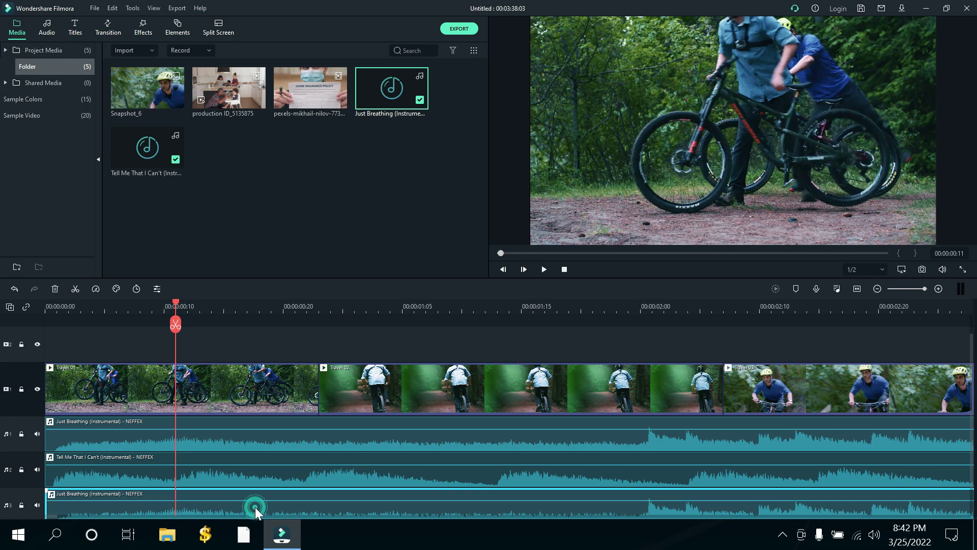
key("ctrl+z")
key("Delete")
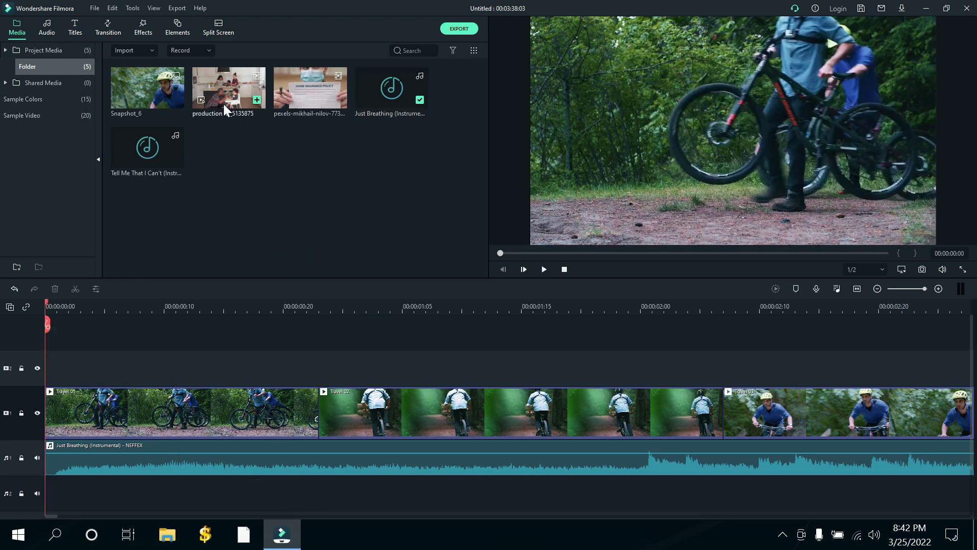
Stack copies of production ID_5135875 on video tracks above the Travel clips, then delete those copies
left_click_drag(227, 102, 15, 371)
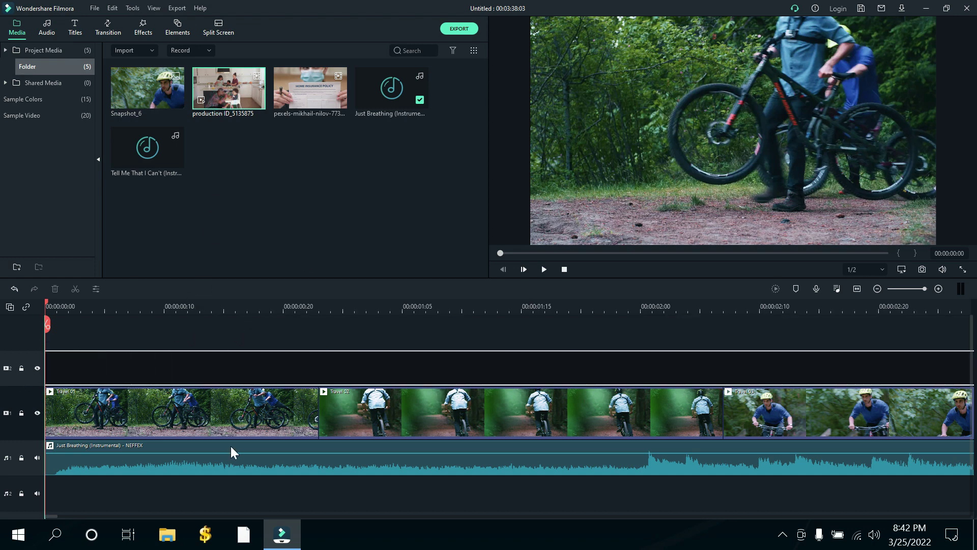
left_click_drag(231, 269, 8, 340)
left_click_drag(228, 94, 36, 341)
left_click_drag(142, 439, 116, 409)
left_click(178, 365, "ctrl")
key("Delete")
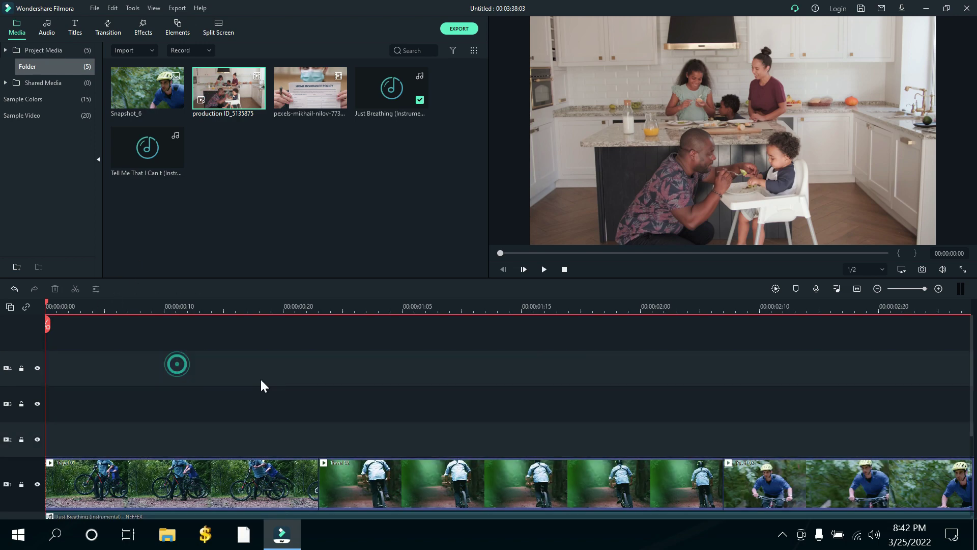
Play the timeline from the start with the music and pause it during the third Travel clip
scroll(278, 380, "down", 3)
scroll(278, 380, "down", 1)
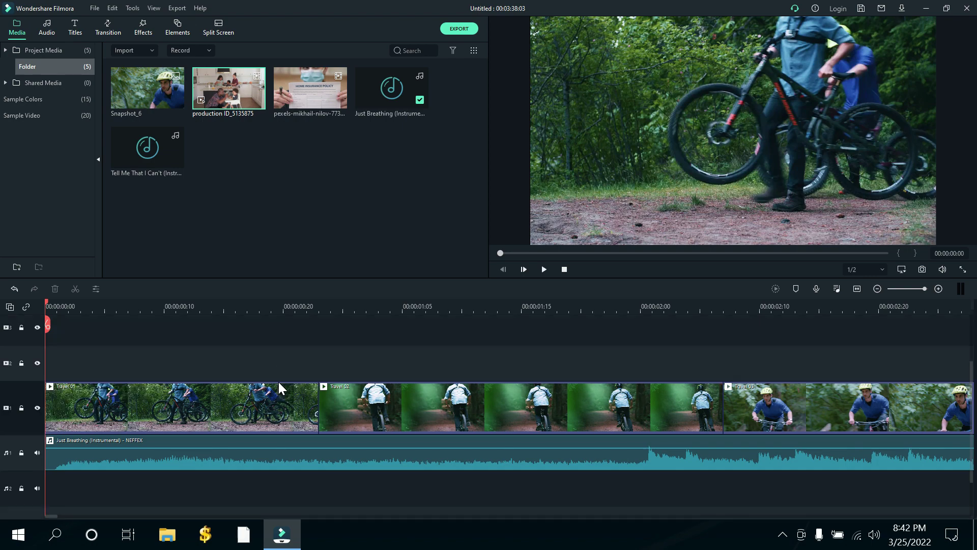
scroll(278, 380, "up", 1)
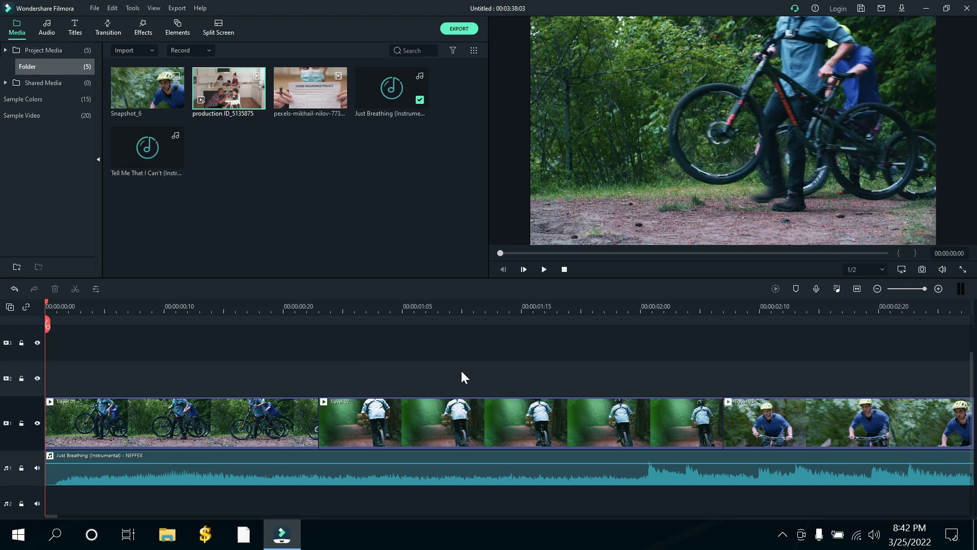
left_click(548, 269)
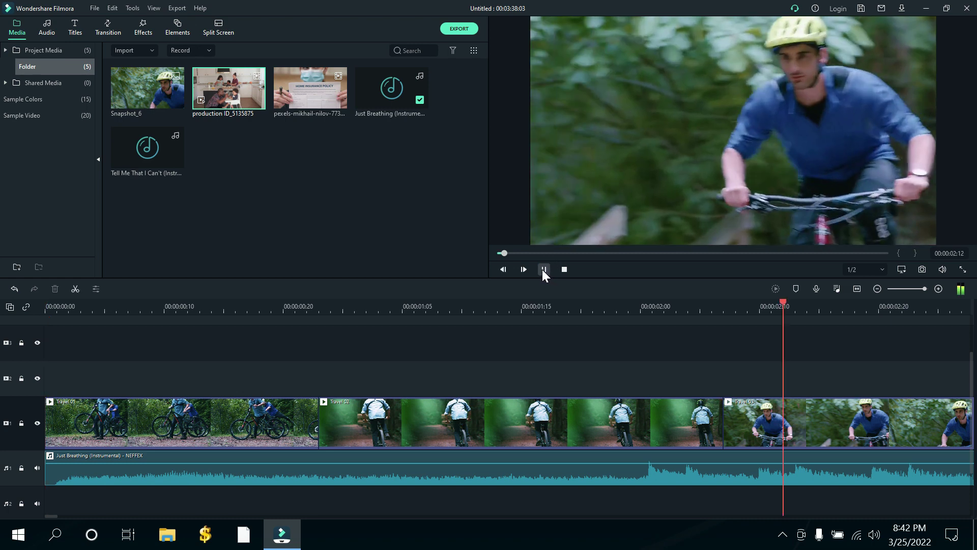
left_click(542, 269)
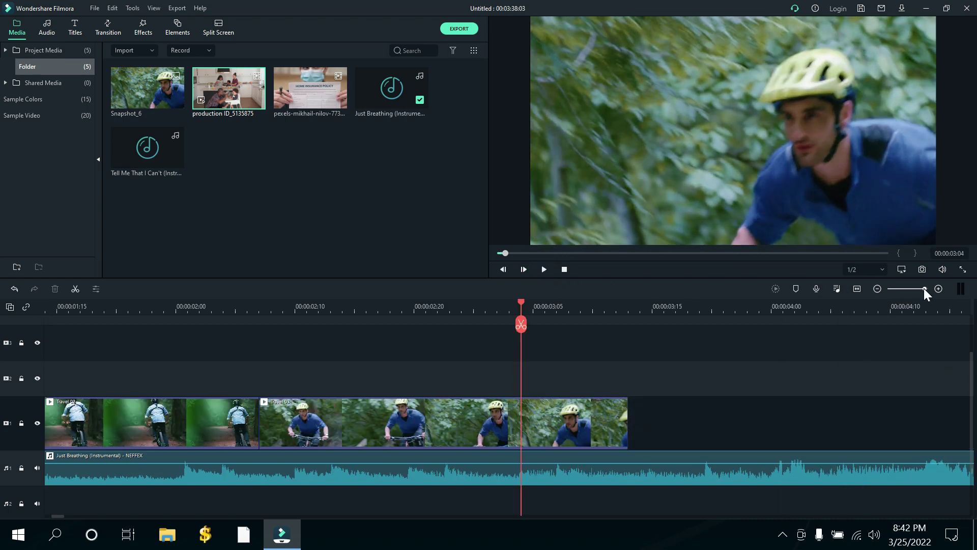
Split Just Breathing (Instrumental) at 00:00:03:13, where the last Travel clip ends, and delete the music after that point
left_click_drag(924, 288, 917, 289)
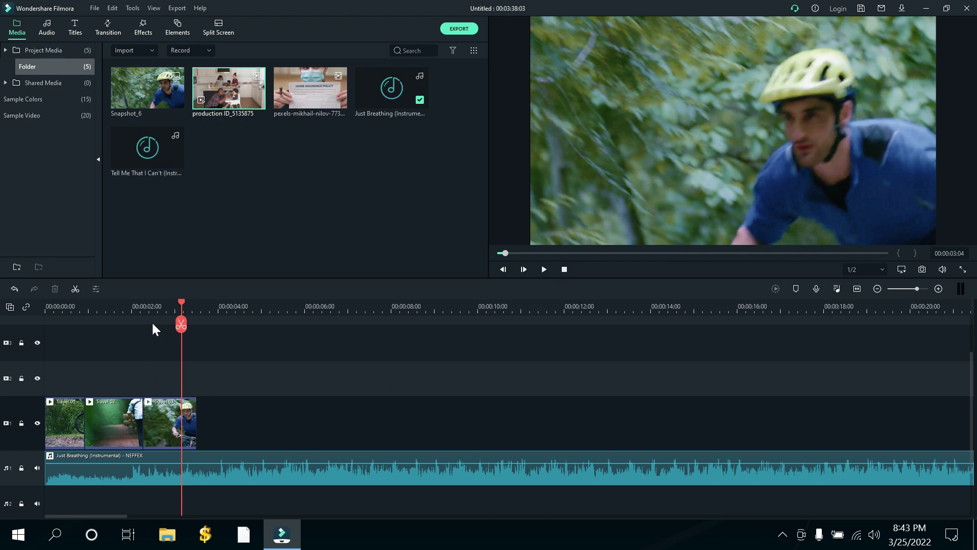
left_click_drag(179, 303, 197, 307)
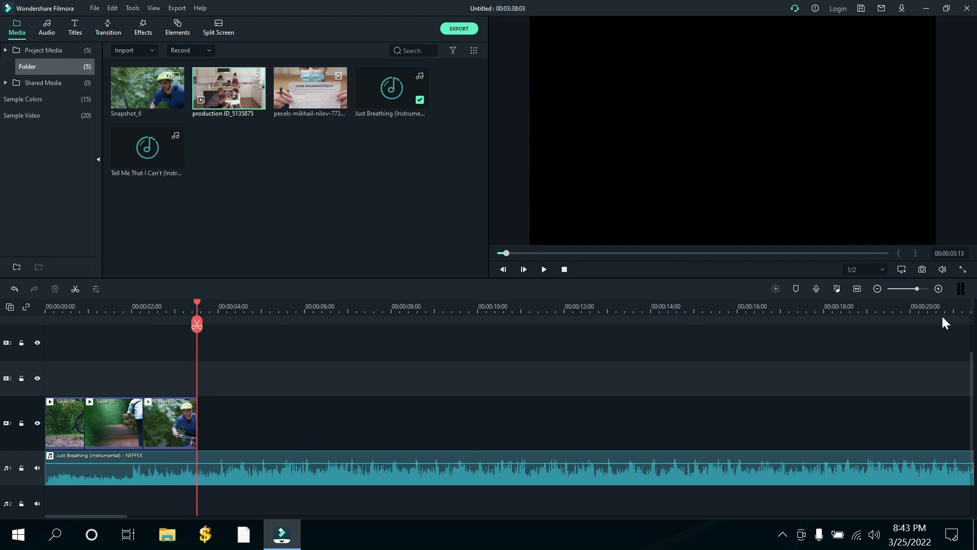
left_click_drag(919, 288, 929, 291)
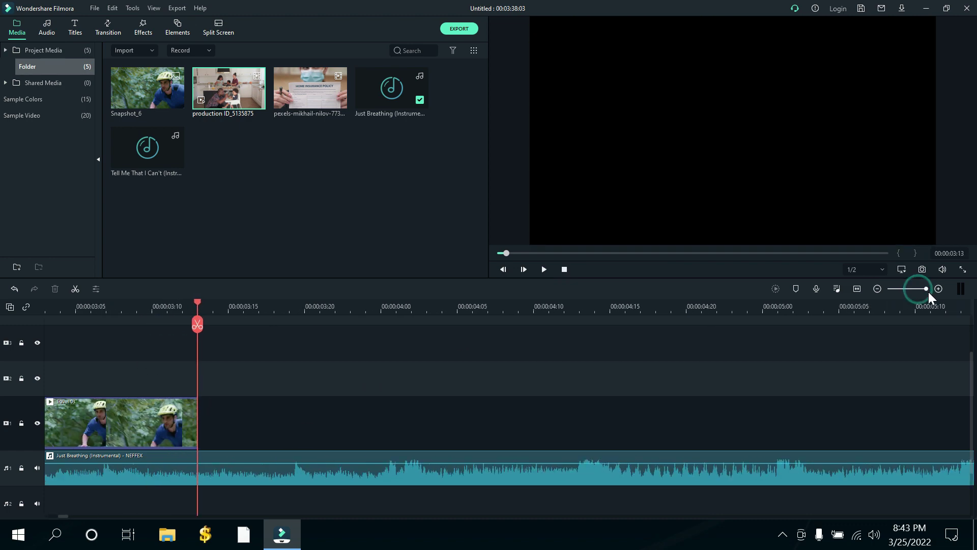
left_click(333, 480)
left_click(198, 324)
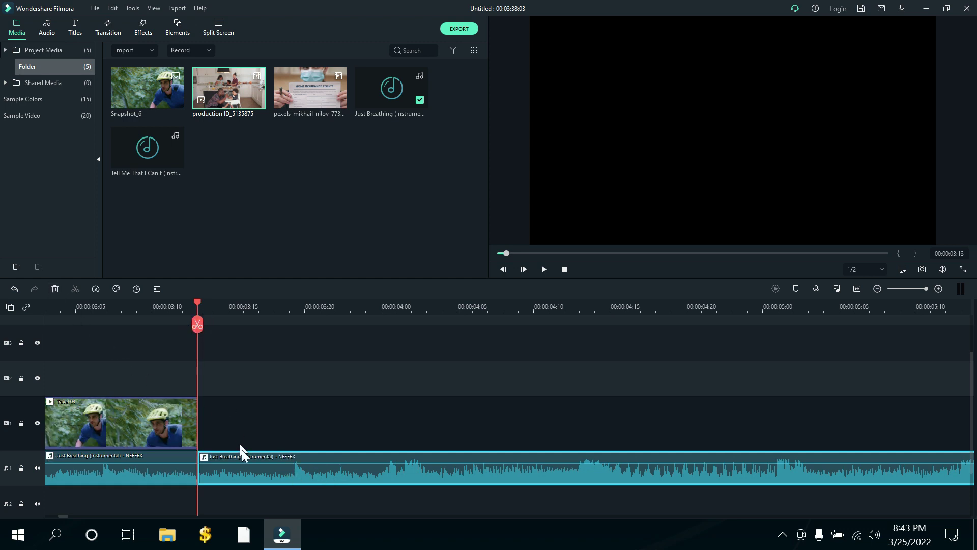
left_click(54, 288)
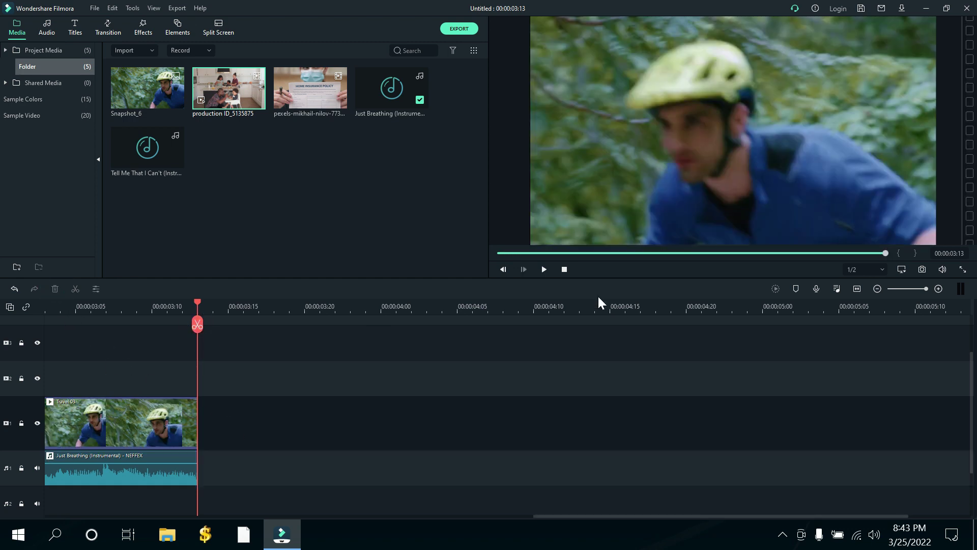
Return the playhead to the start, play the trimmed sequence, and pause it within the third Travel clip
left_click(564, 269)
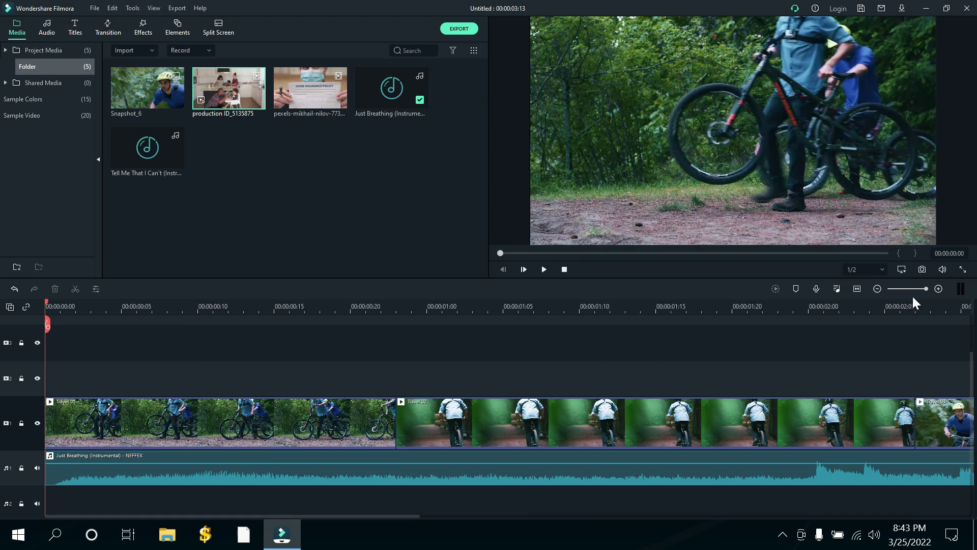
left_click_drag(925, 288, 919, 289)
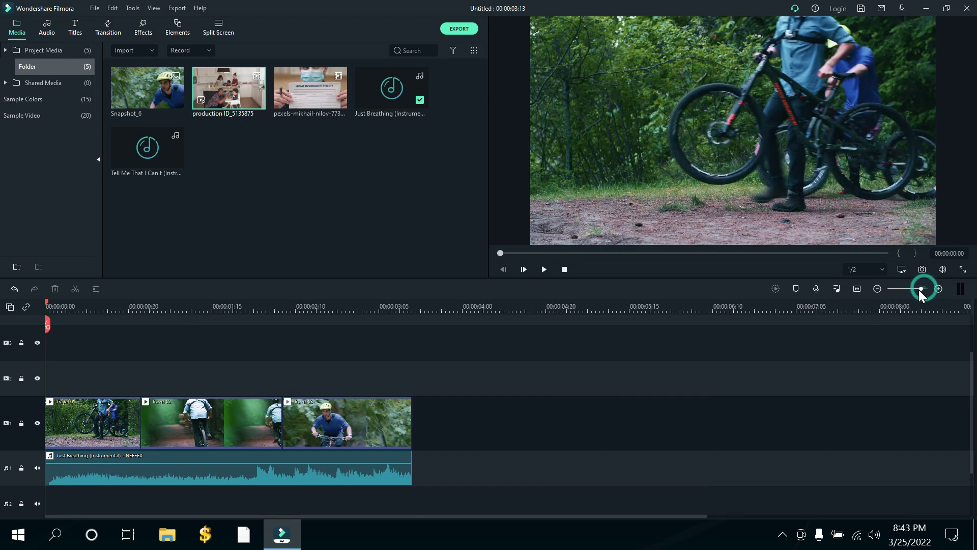
left_click(544, 269)
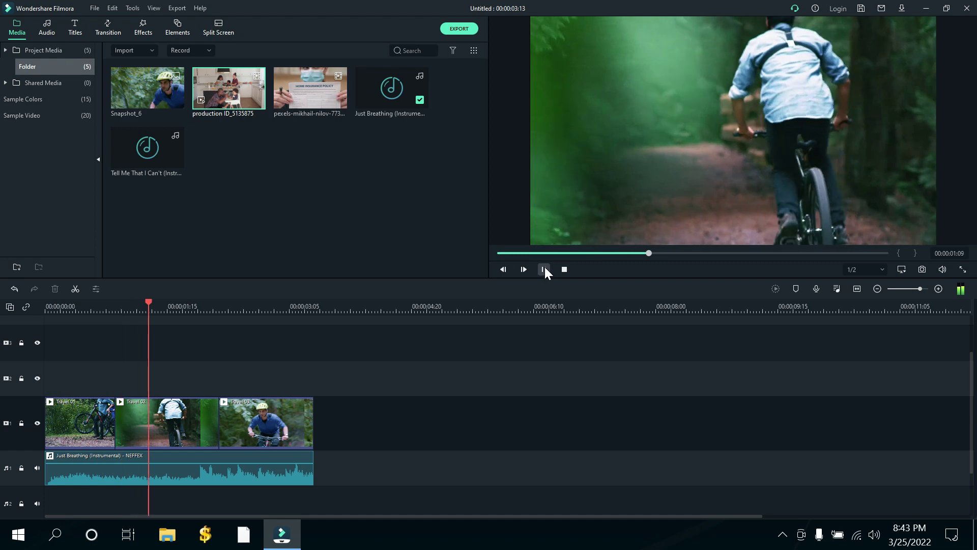
left_click(544, 269)
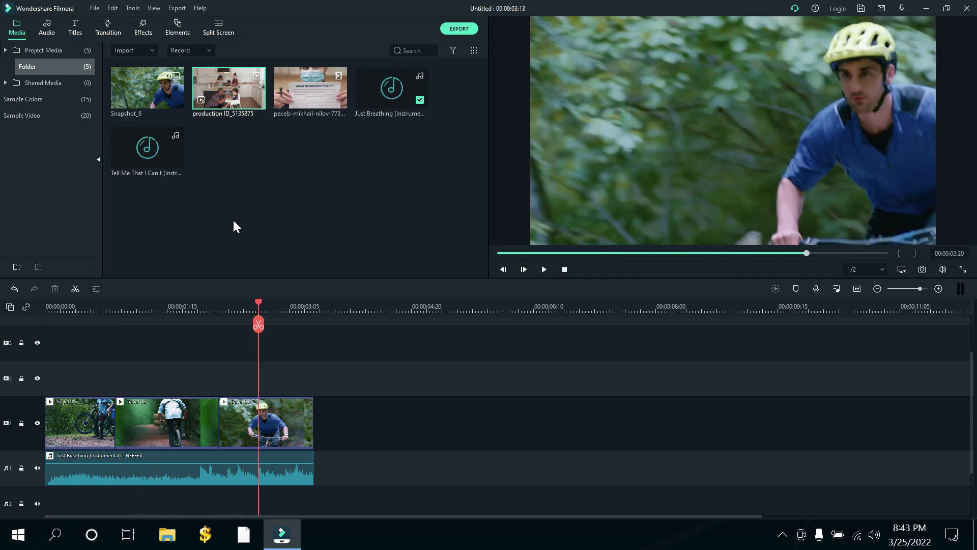
Crop the Travel 01 clip to a tighter 16:9 frame around the people and their bikes
left_click(72, 415)
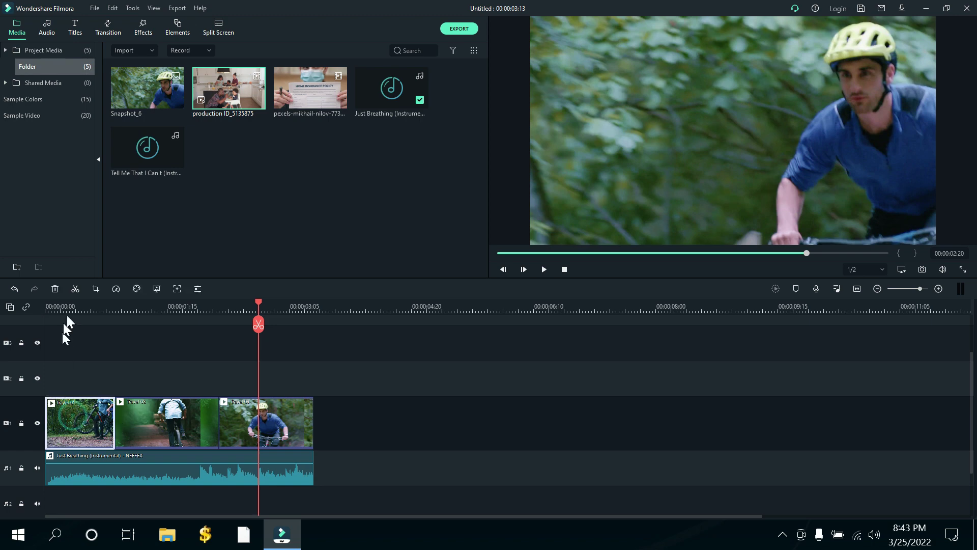
left_click(69, 307)
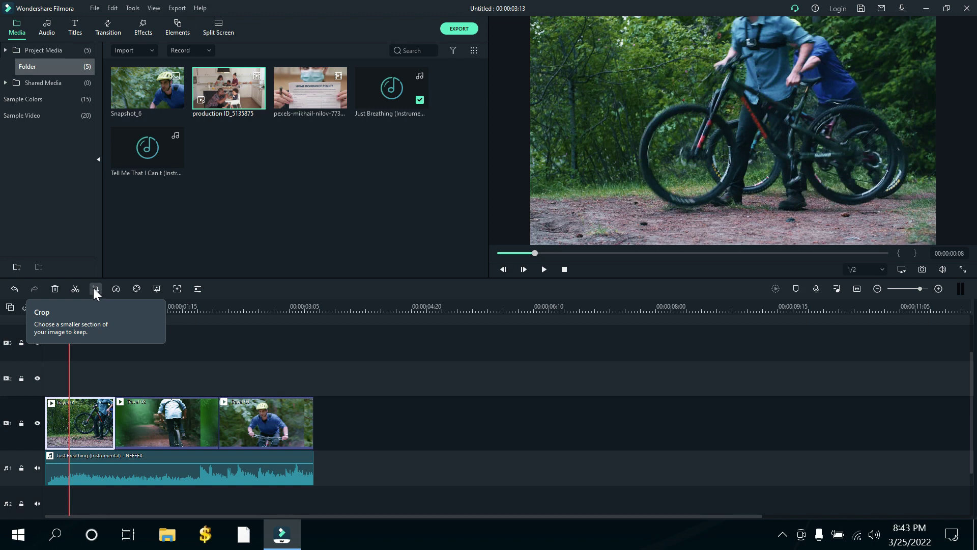
left_click(95, 289)
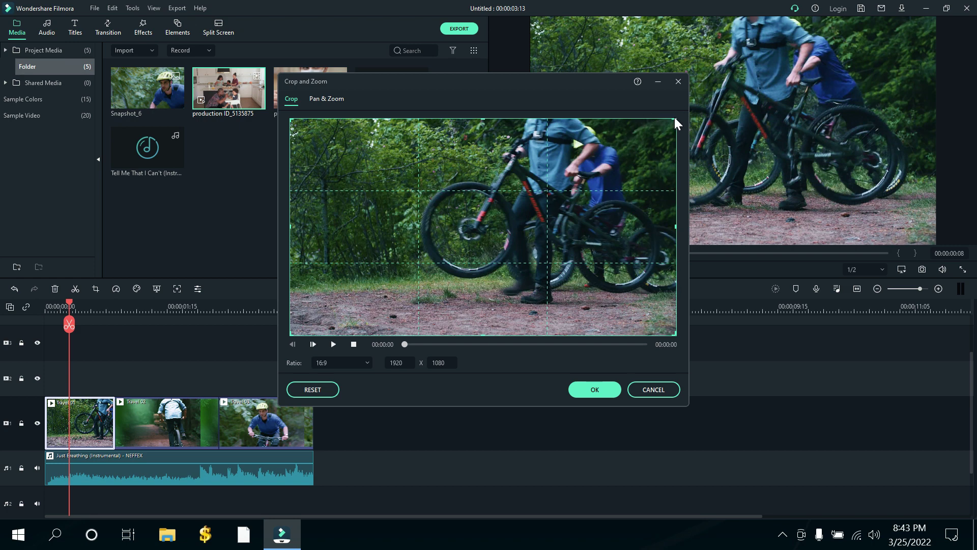
left_click_drag(673, 121, 613, 154)
left_click_drag(443, 224, 515, 182)
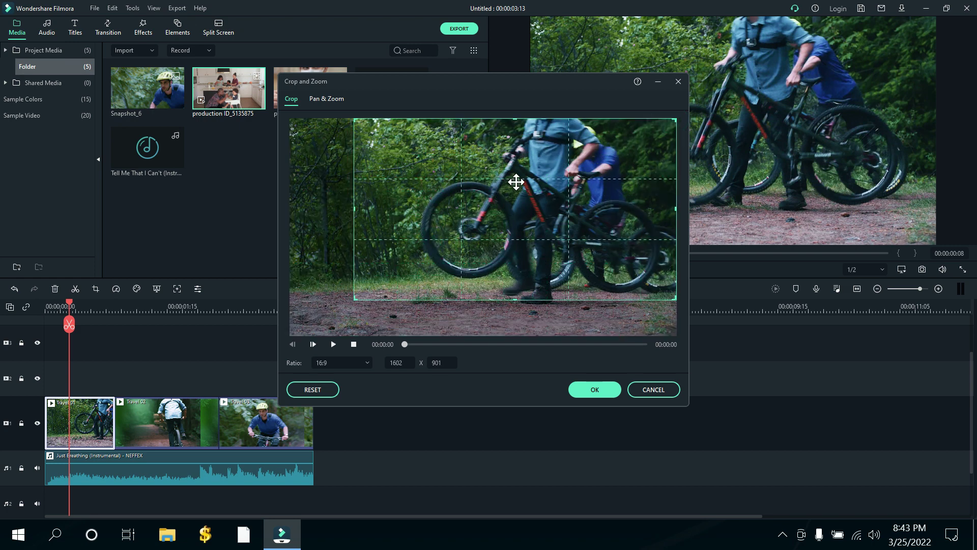
left_click_drag(610, 159, 540, 209)
left_click_drag(356, 297, 405, 270)
left_click(594, 389)
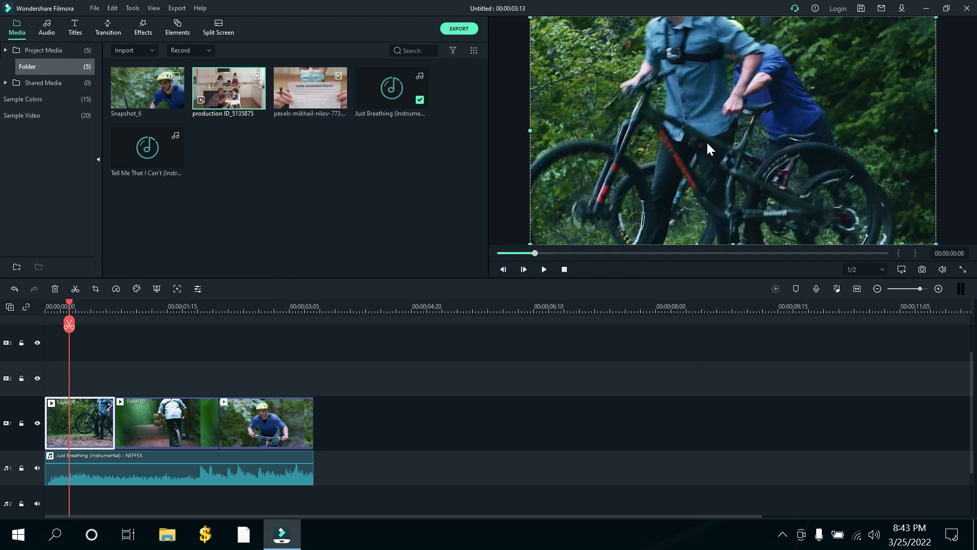
Undo the crop on Travel 01, then open its Crop and Zoom settings and cancel without changes
left_click(13, 288)
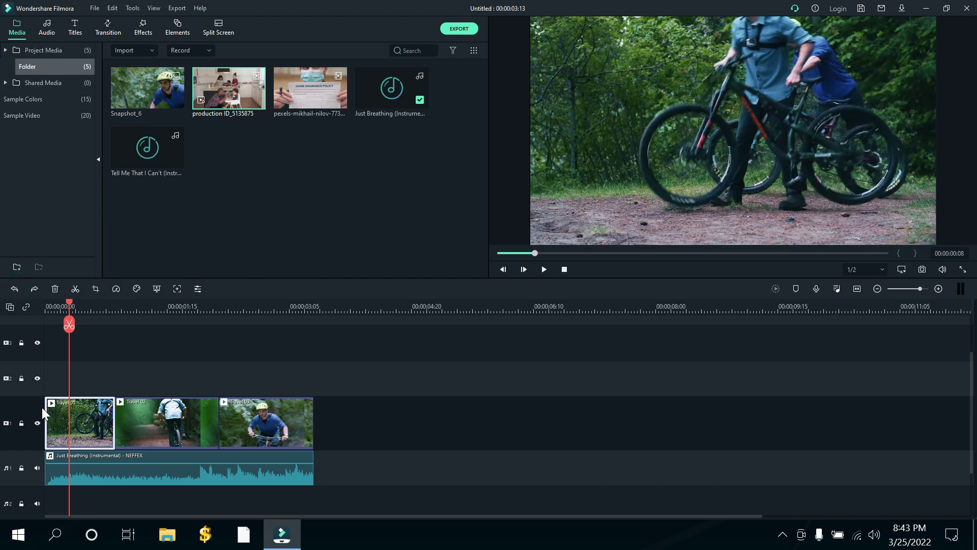
left_click(96, 290)
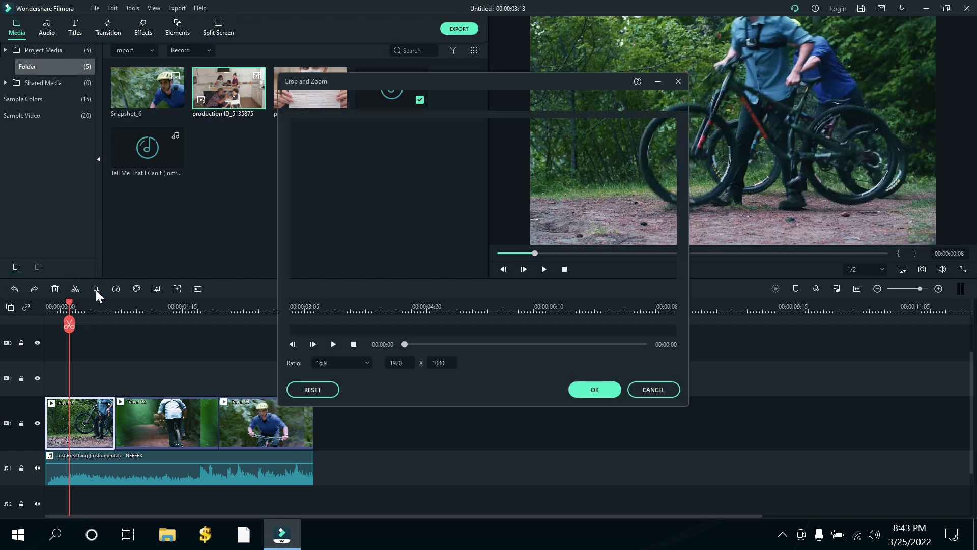
left_click(654, 390)
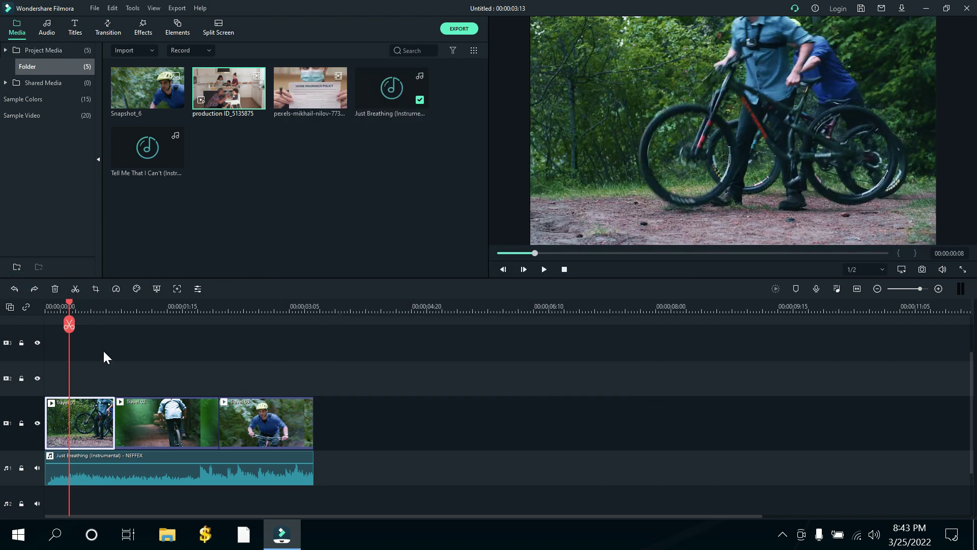
Open the crop settings for Travel 01, shrink the 16:9 frame to about 1433 x 806, then restore it to 1920 x 1080
left_click(149, 416)
left_click(265, 429)
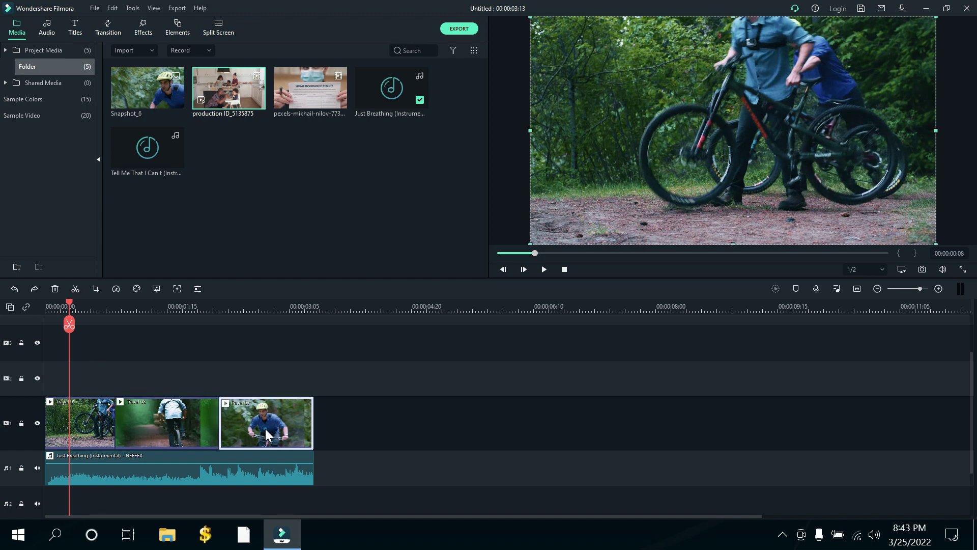
left_click(89, 426)
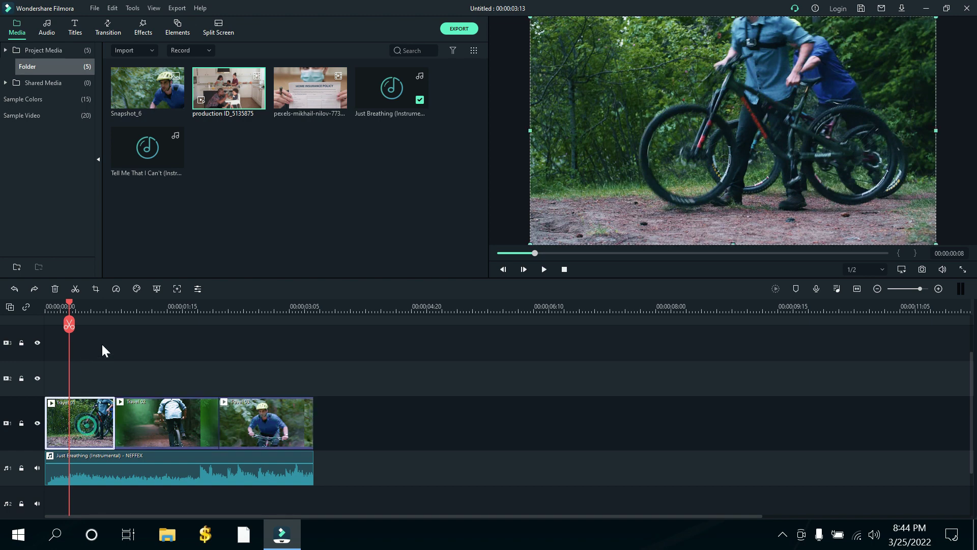
left_click(96, 291)
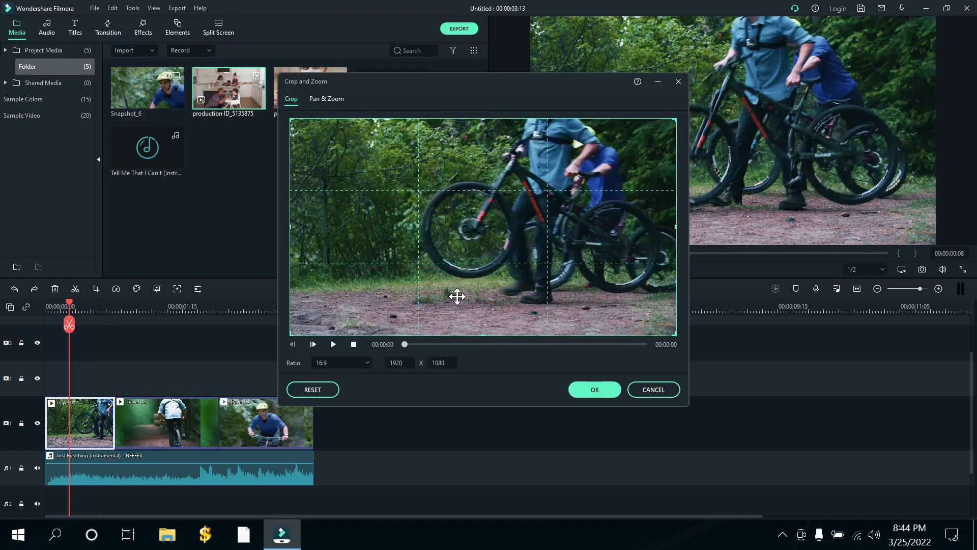
left_click(366, 360)
left_click(516, 271)
left_click_drag(290, 334, 388, 304)
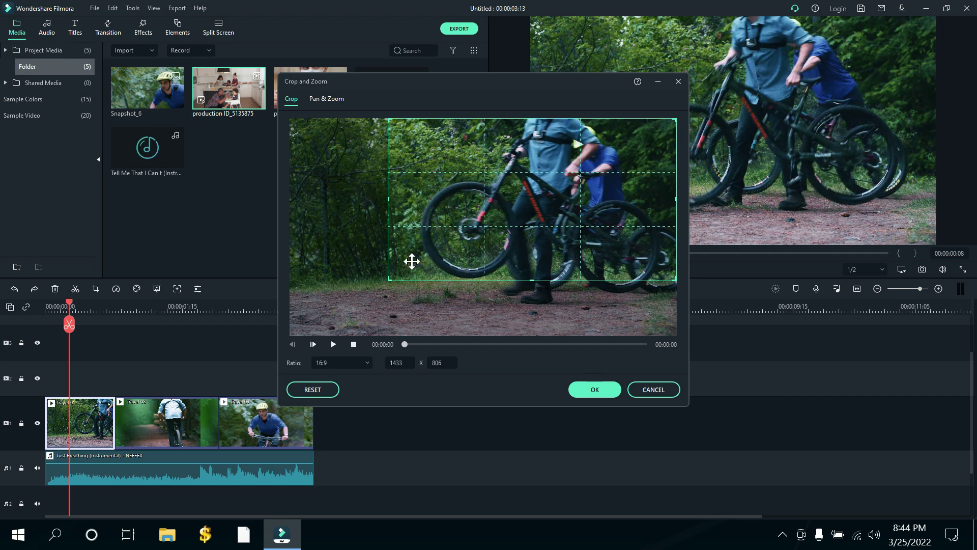
left_click_drag(389, 279, 264, 349)
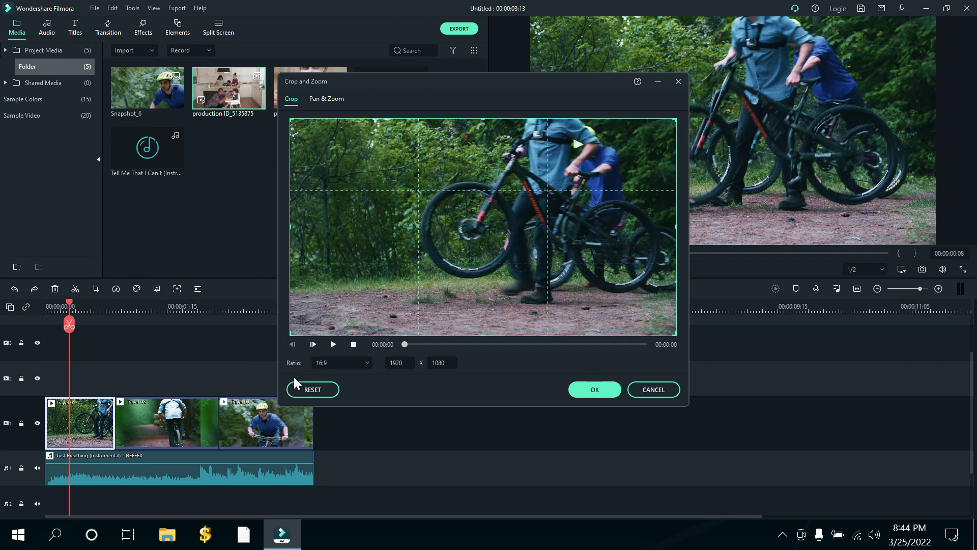
Set the crop ratio for Travel 01 to Custom and resize the crop frame to about 1077 x 780
left_click(350, 363)
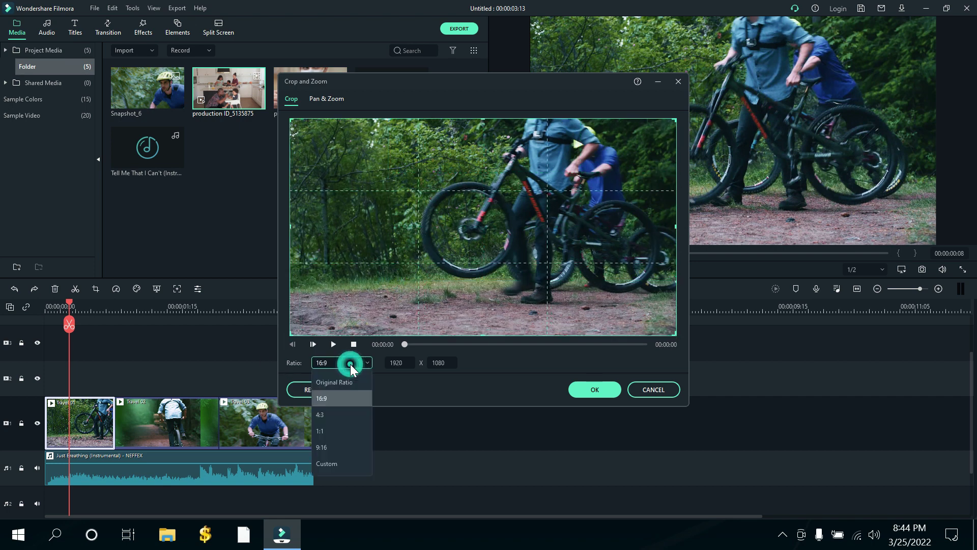
left_click(328, 464)
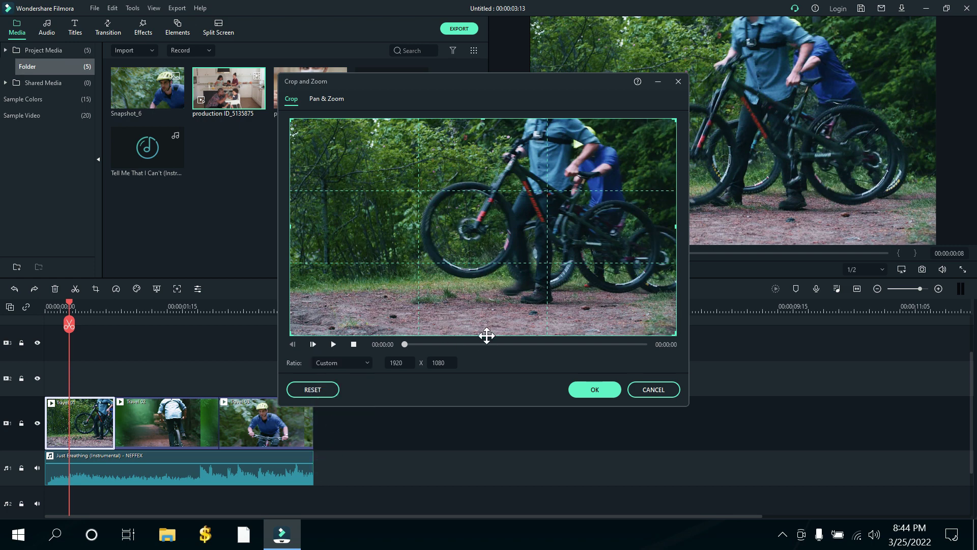
left_click_drag(482, 335, 479, 276)
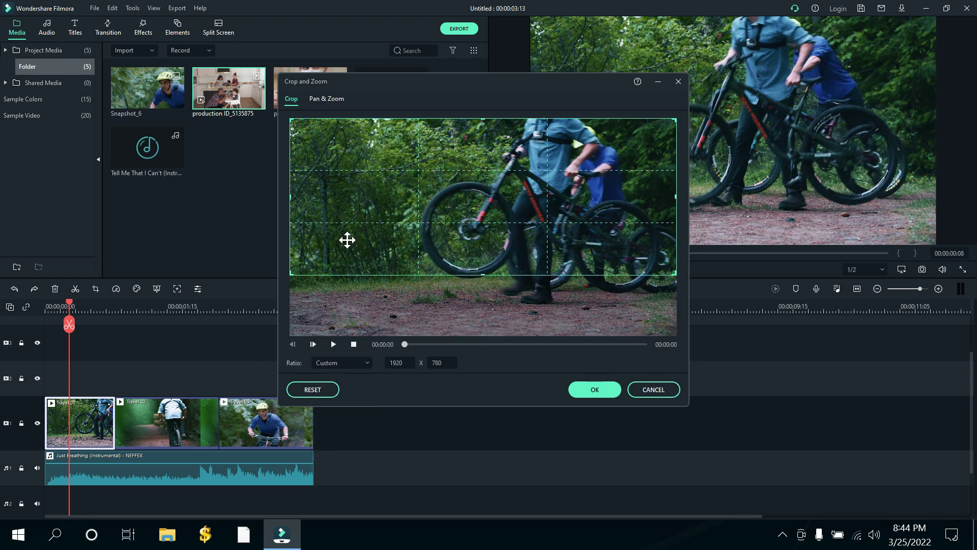
left_click_drag(291, 195, 379, 199)
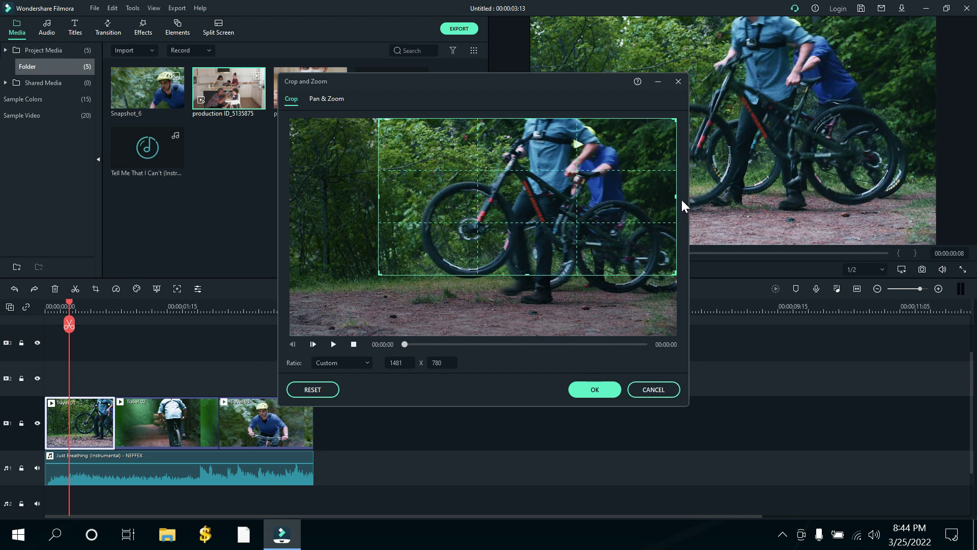
left_click_drag(677, 197, 594, 204)
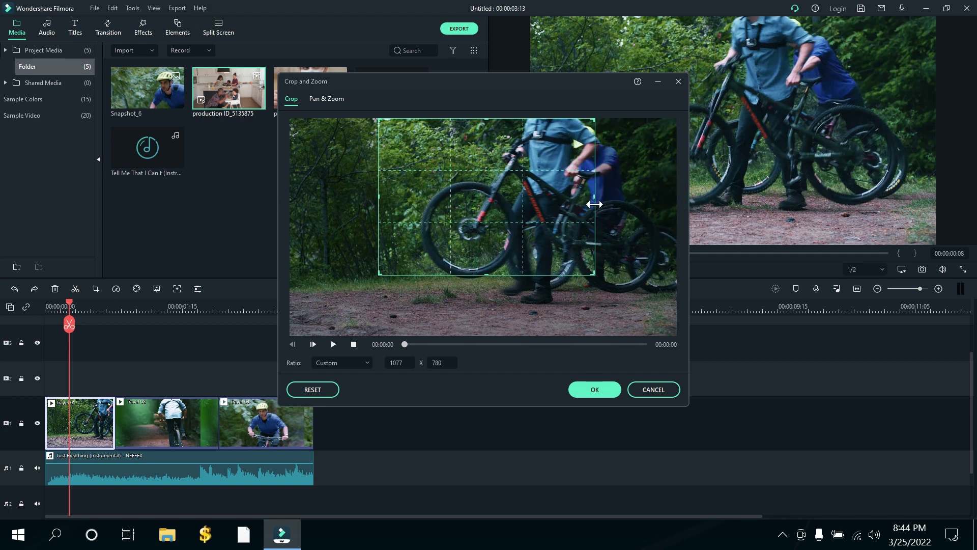
Open the crop ratio choices for Travel 01
left_click(356, 362)
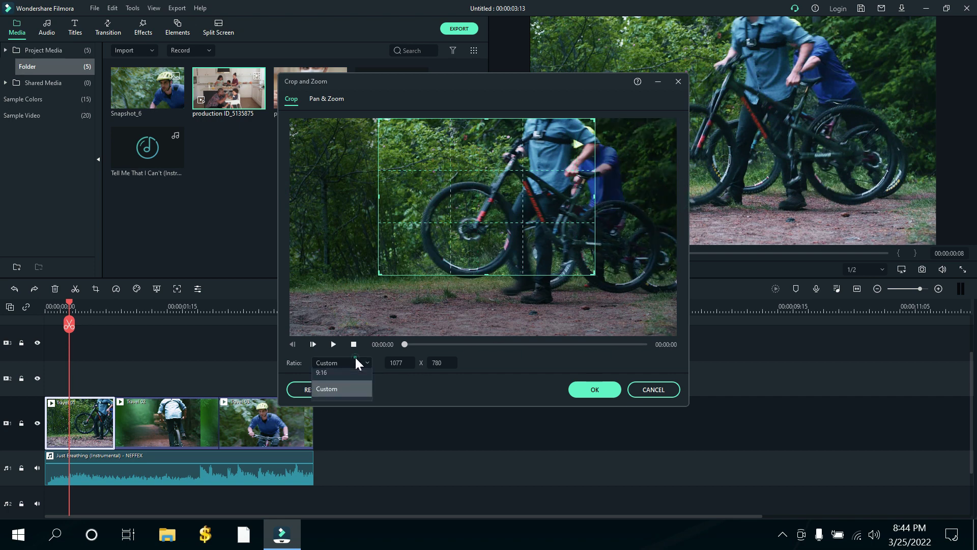
Set the crop ratio to Original Ratio and enlarge the crop frame to the full 1920 x 1080 picture
left_click(357, 380)
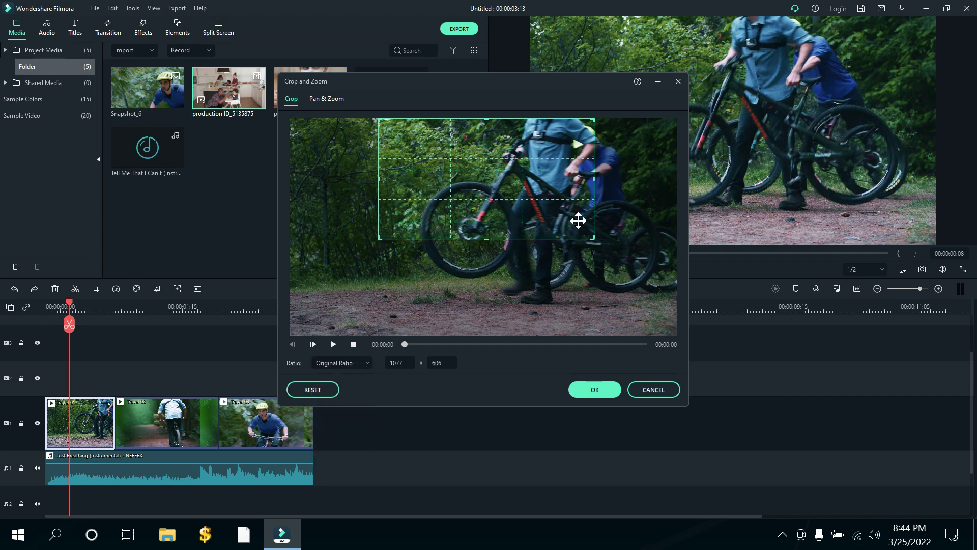
left_click_drag(592, 237, 689, 319)
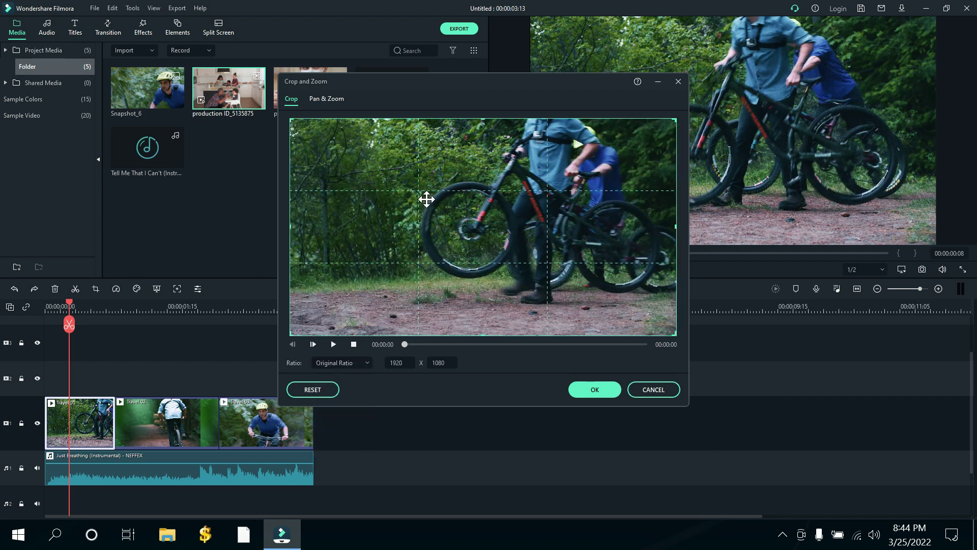
Set up a pan and zoom on the Travel 01 clip with the end frame over the riders, and preview the motion
left_click(327, 99)
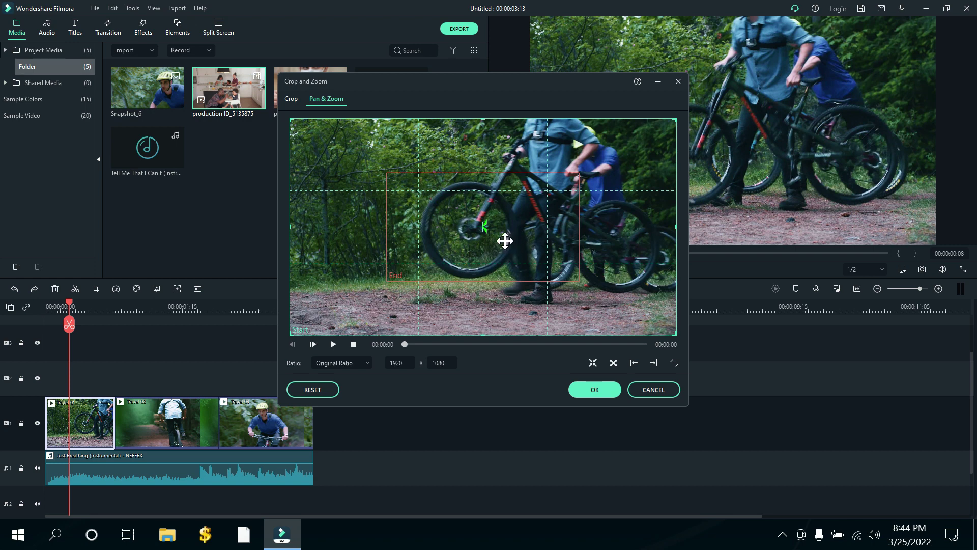
left_click(515, 209)
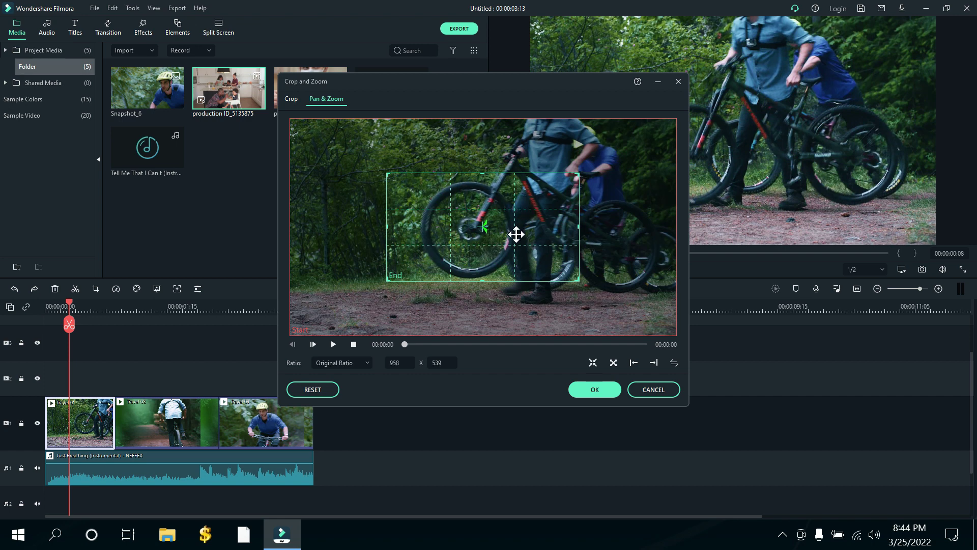
left_click_drag(510, 221, 564, 156)
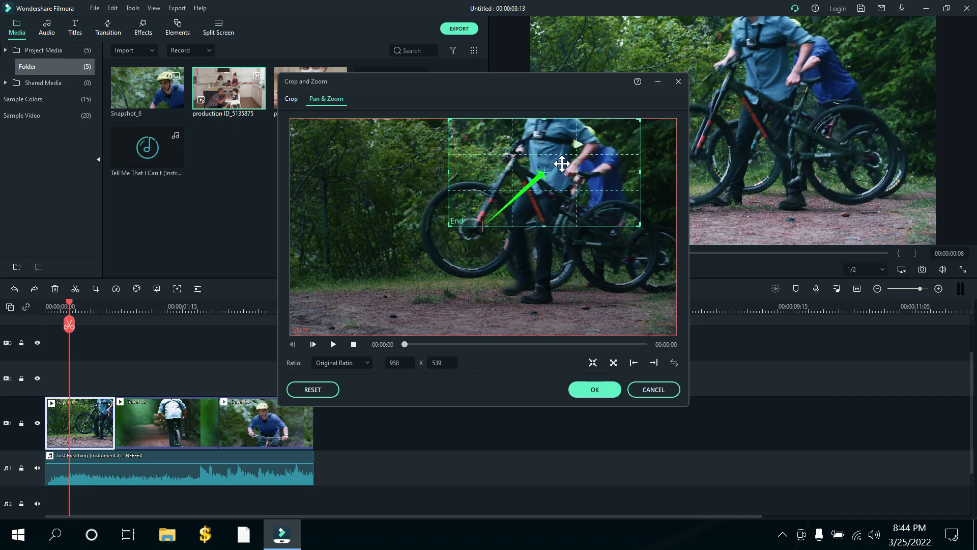
left_click(332, 345)
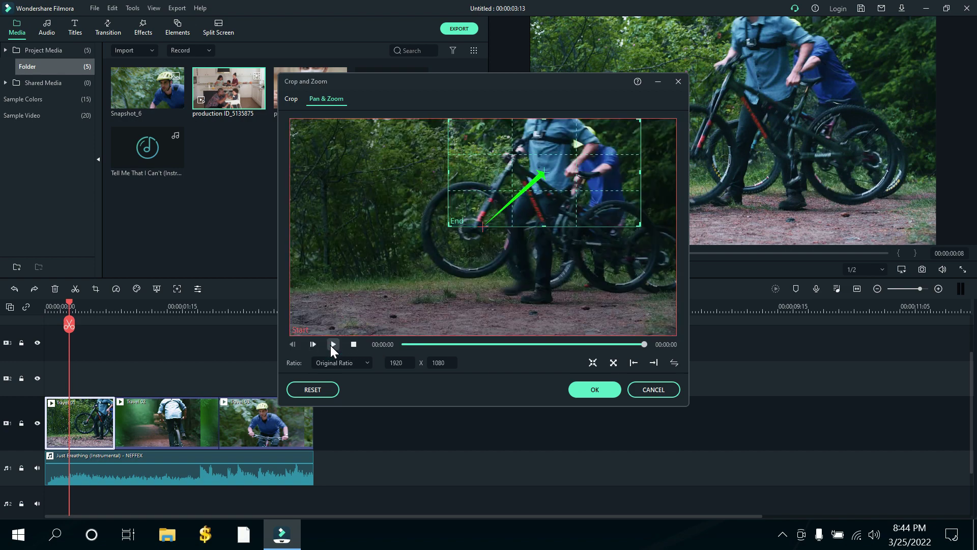
left_click(332, 344)
Try the end frame in the picture's lower-left corner, preview the pan, and cancel the crop and zoom changes
left_click_drag(588, 152, 378, 284)
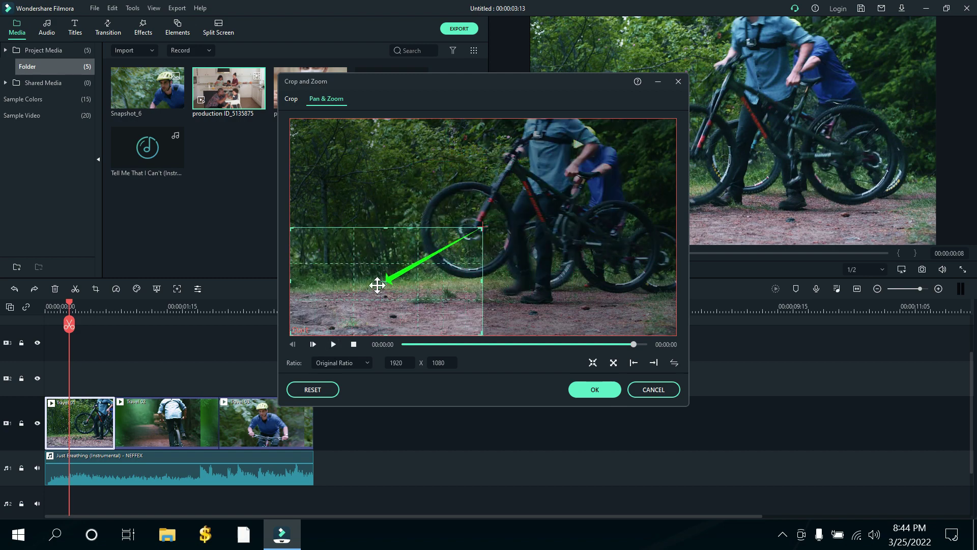
left_click(331, 344)
left_click(655, 393)
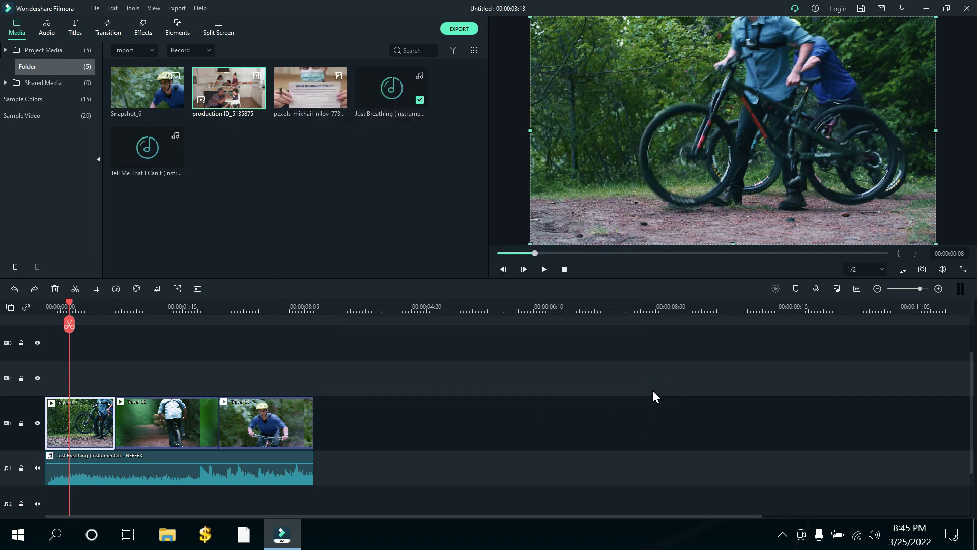
Slow the Travel 01 clip down to 0.25x and play the timeline to preview it
left_click(116, 289)
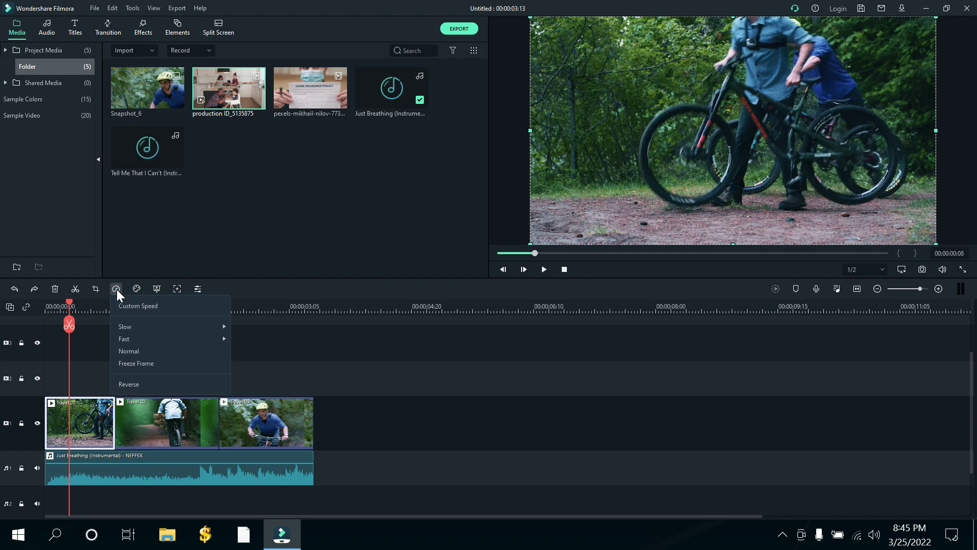
mouse_move(142, 326)
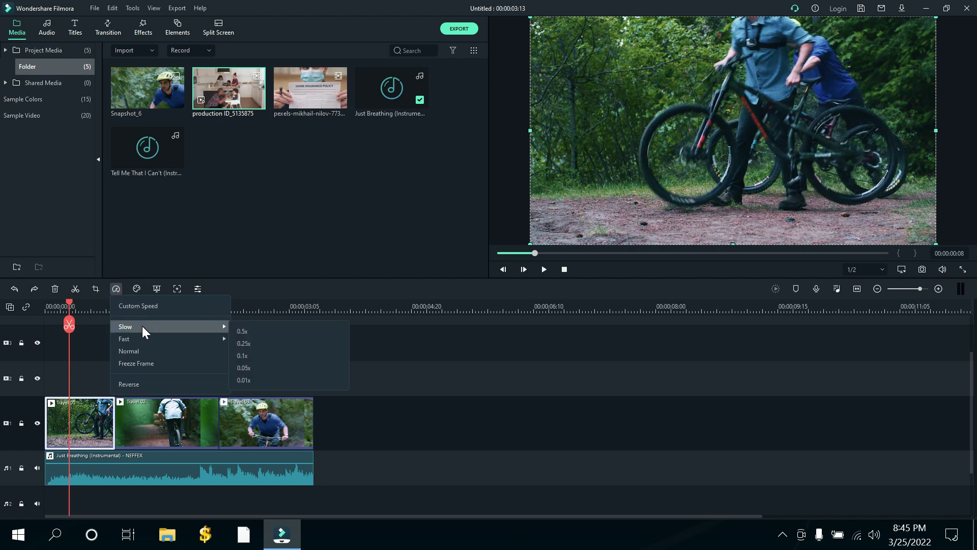
left_click(267, 347)
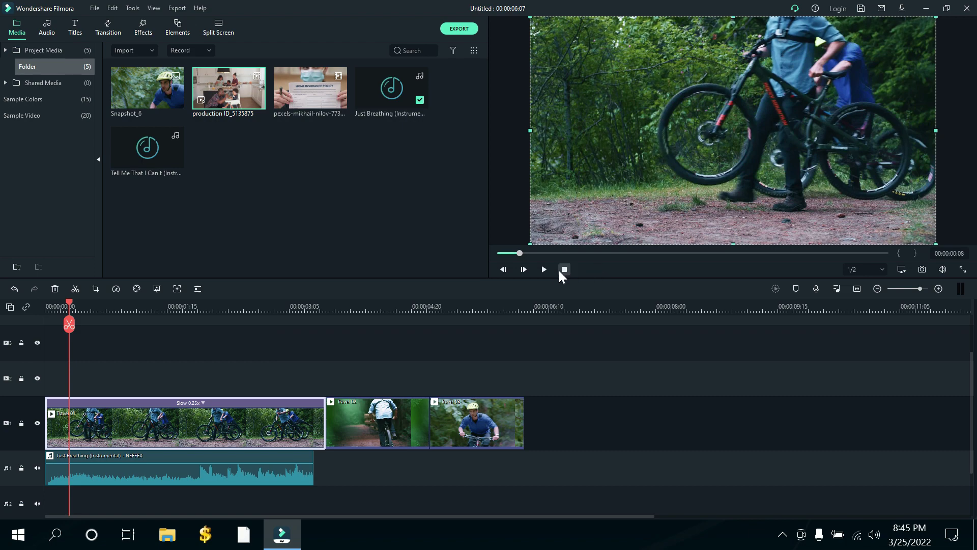
left_click(543, 270)
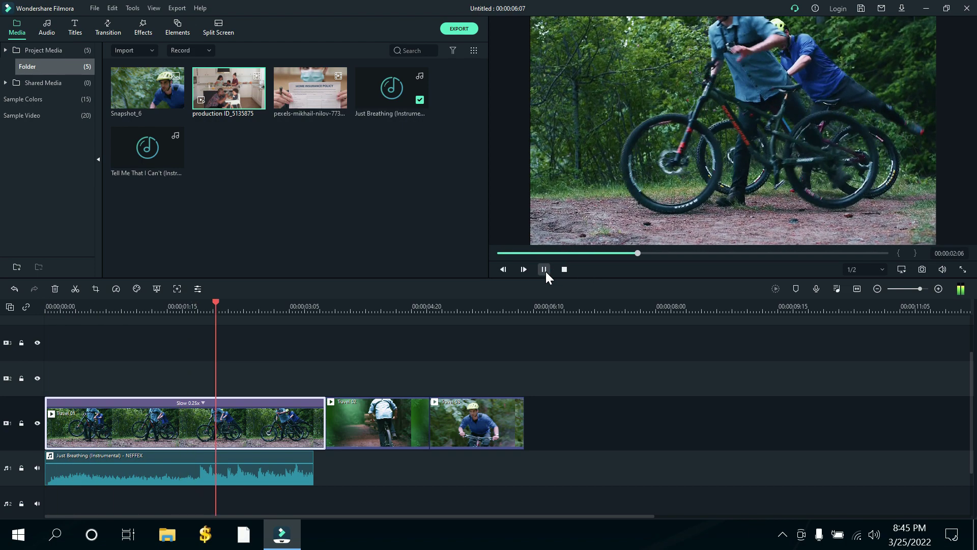
left_click(544, 270)
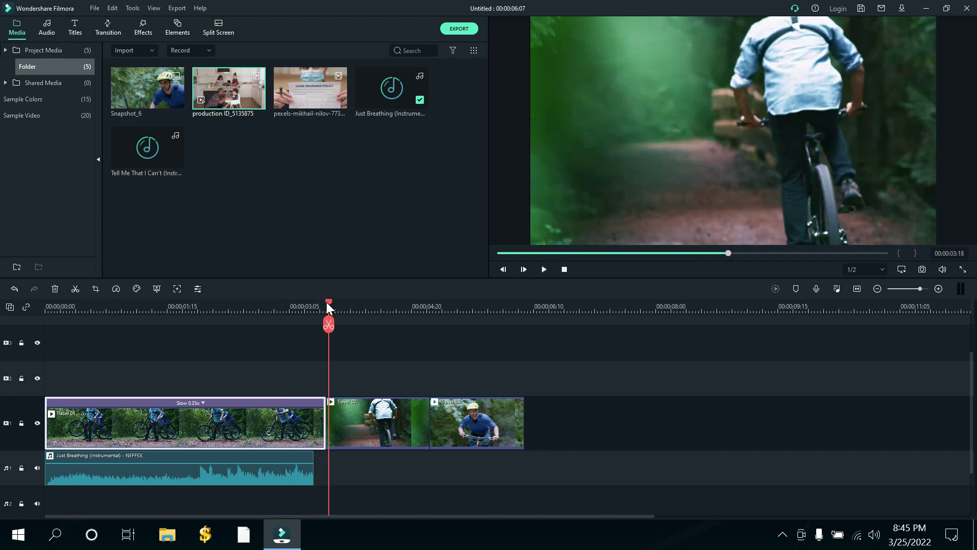
Restore the Travel 01 clip to normal speed
left_click_drag(327, 302, 149, 313)
left_click(79, 429)
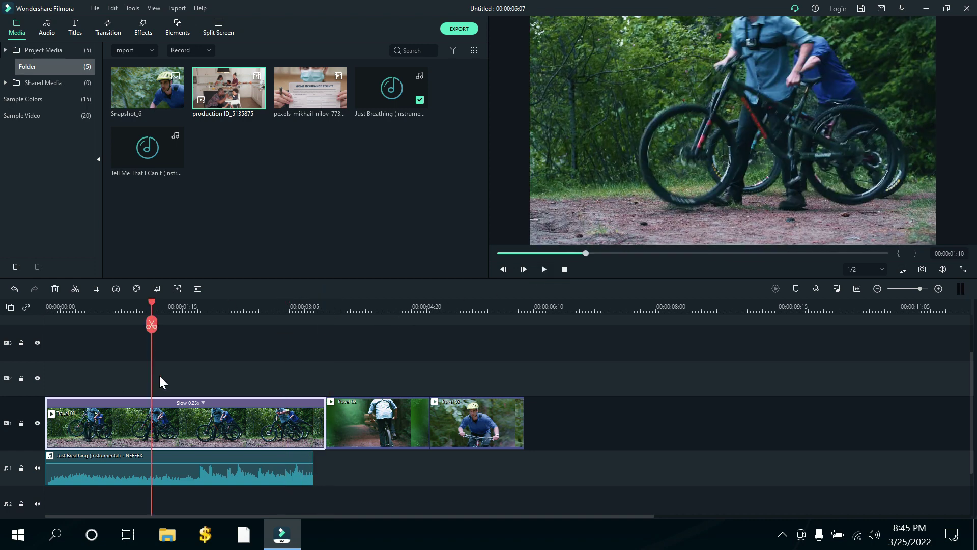
left_click(117, 288)
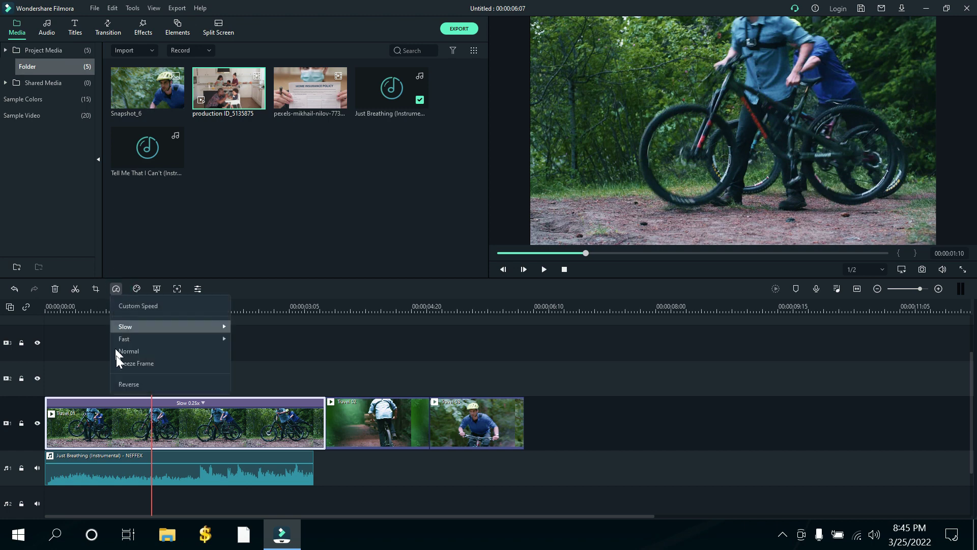
left_click(155, 351)
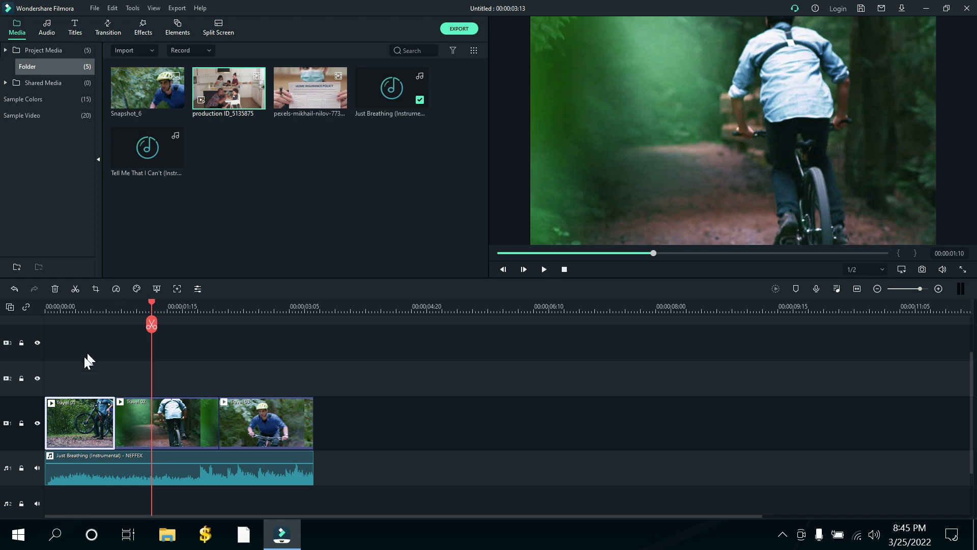
Try an 8x fast speed on the Travel 01 clip, preview it from the start, and undo the speed change
left_click(115, 290)
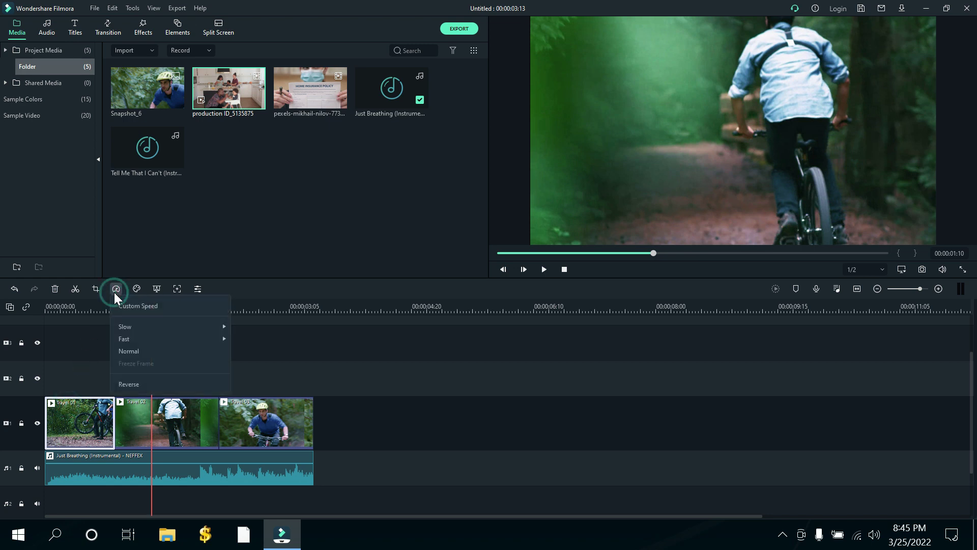
mouse_move(164, 338)
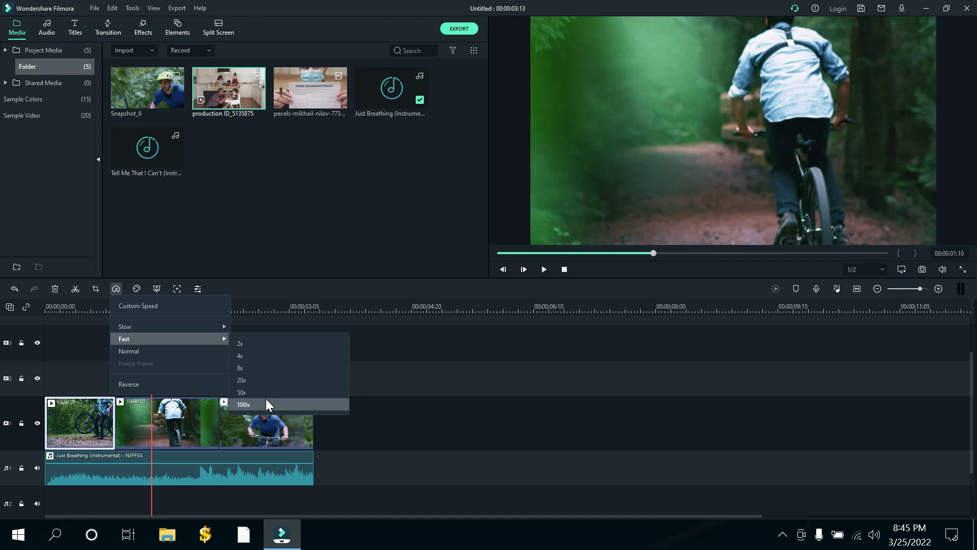
left_click(255, 366)
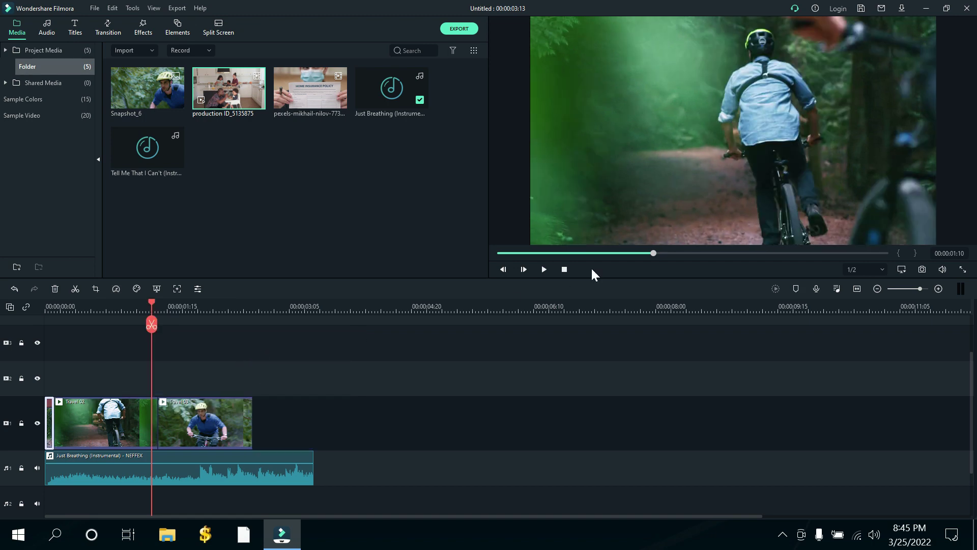
left_click(565, 270)
left_click(546, 269)
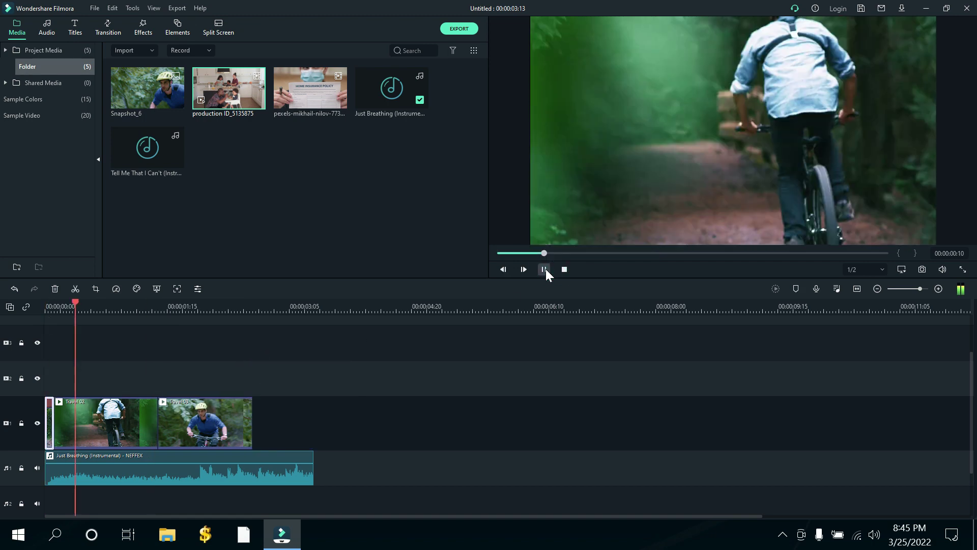
left_click(546, 269)
left_click_drag(90, 302, 47, 302)
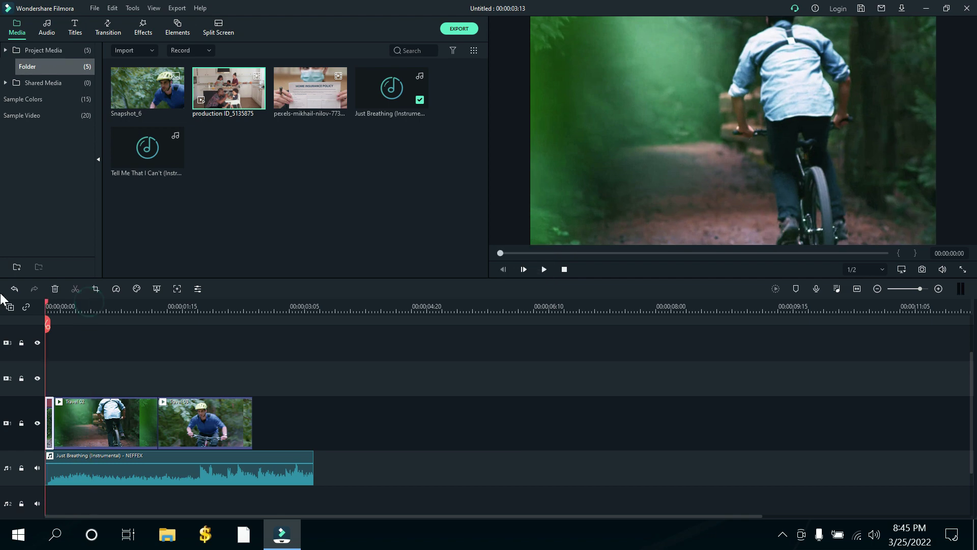
left_click(14, 288)
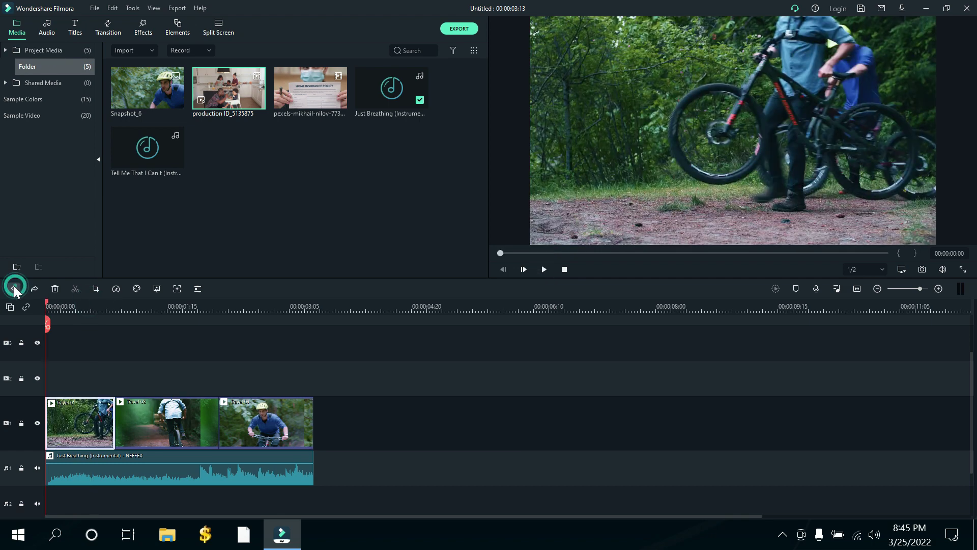
Try reversing the Travel 01 clip with a proxy file, preview the playback, and undo the reversal
left_click(113, 289)
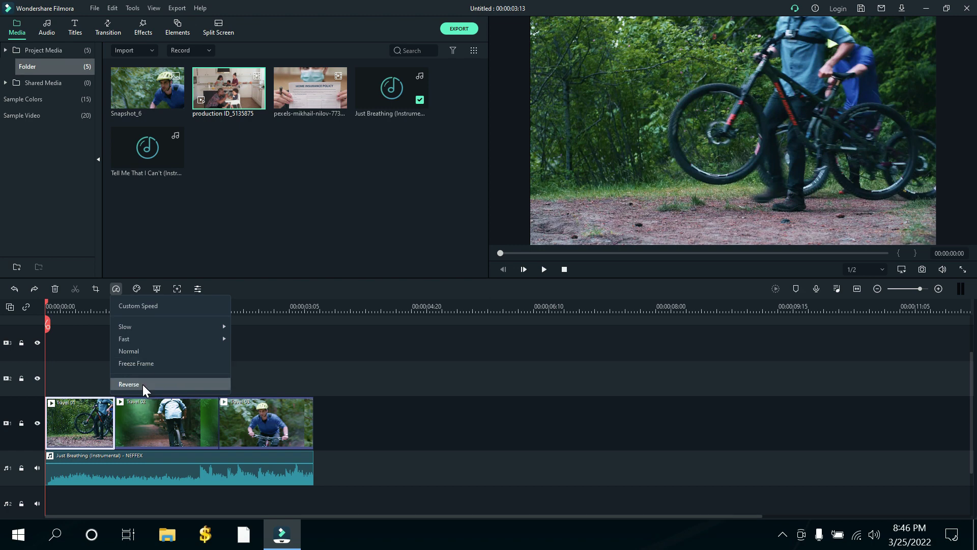
left_click(129, 385)
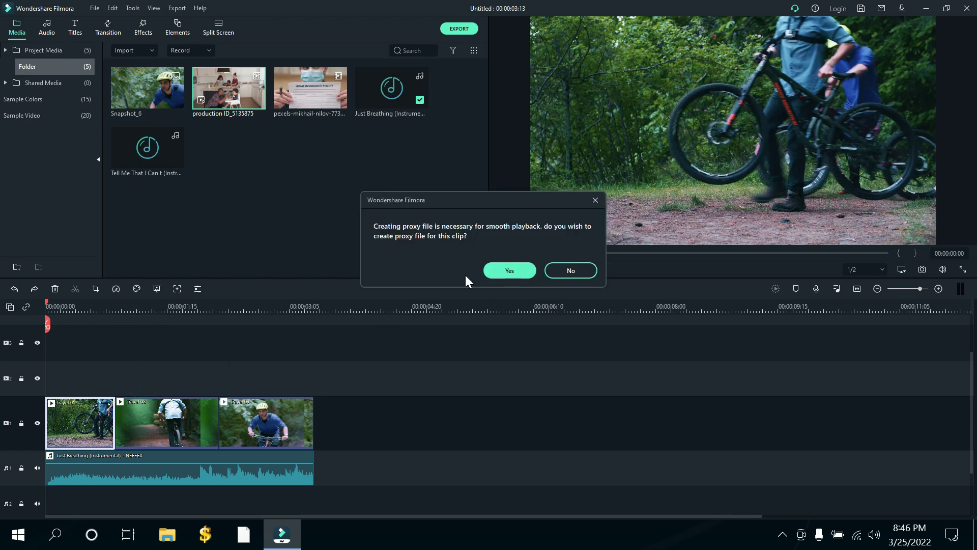
left_click(491, 273)
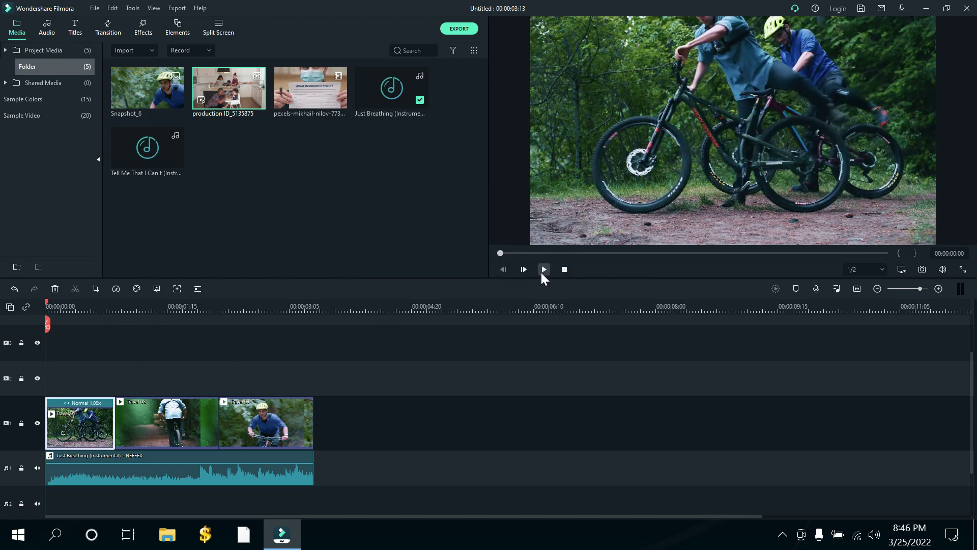
left_click(543, 270)
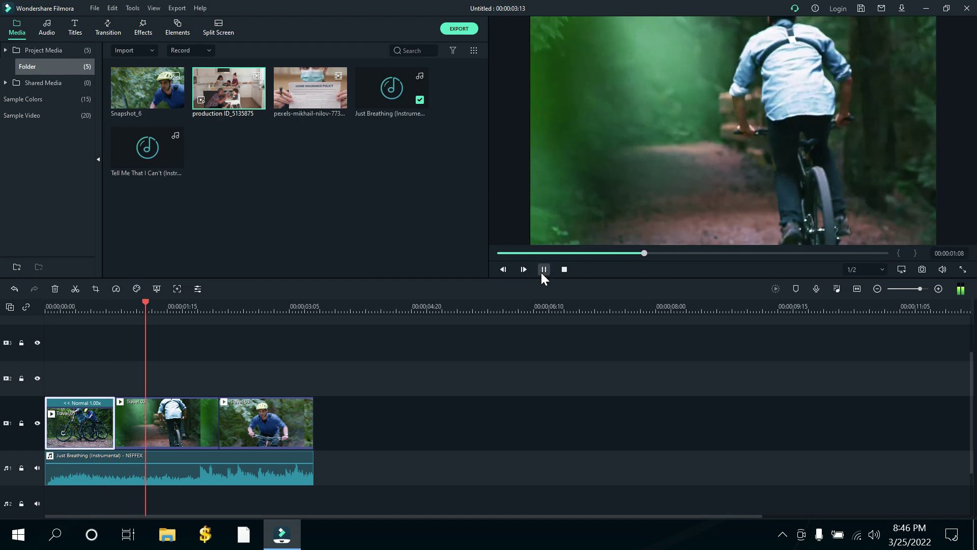
left_click(543, 270)
left_click(15, 289)
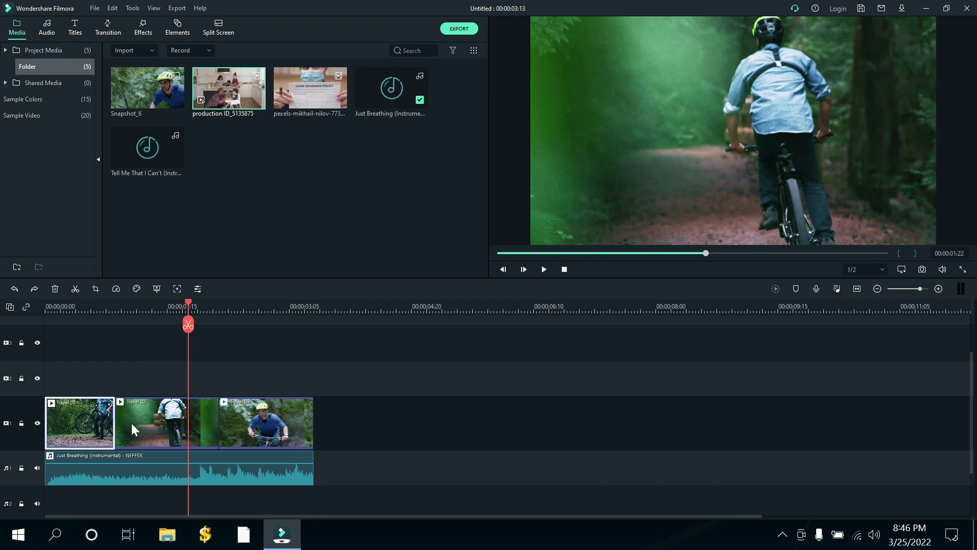
Delete the three trimmed Travel clips from the first video track
key("ctrl+z")
key("ctrl+z")
key("ctrl+z")
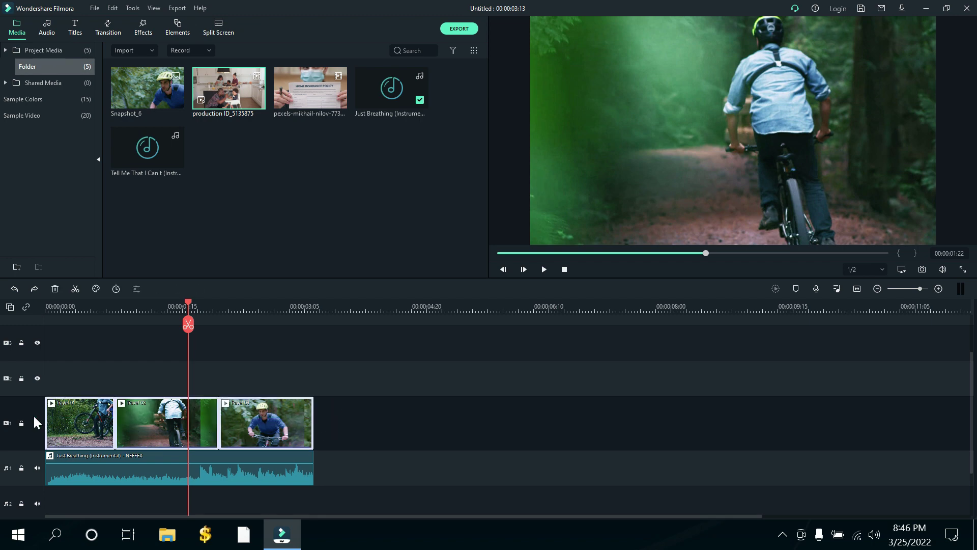
Add the sample videos Travel 01, Travel 02 and Travel 03 back to back on the first video track
left_click(31, 121)
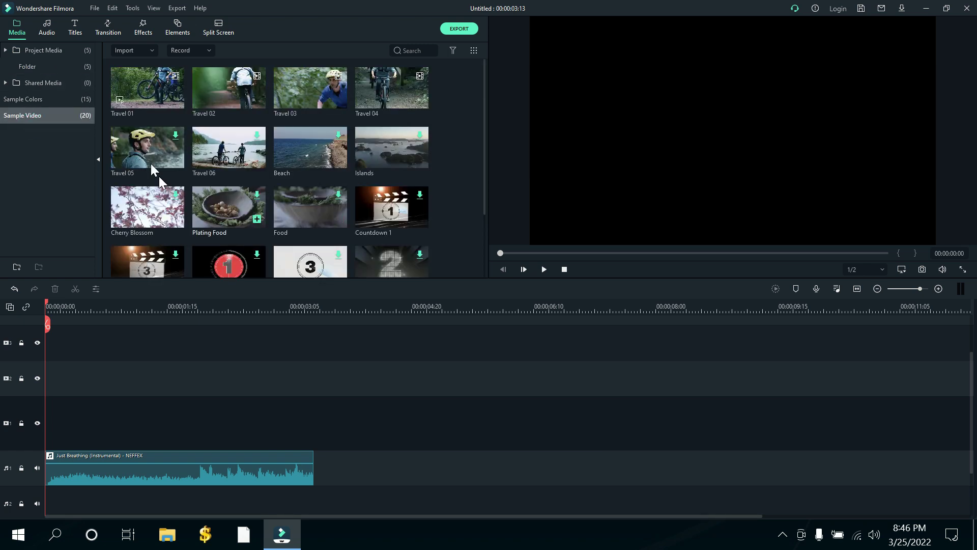
left_click_drag(146, 90, 28, 421)
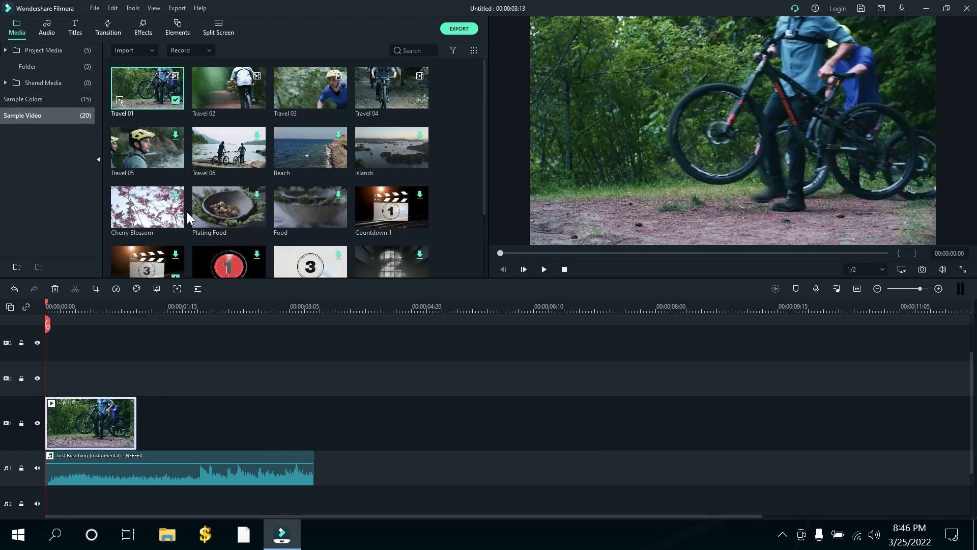
left_click_drag(221, 102, 133, 411)
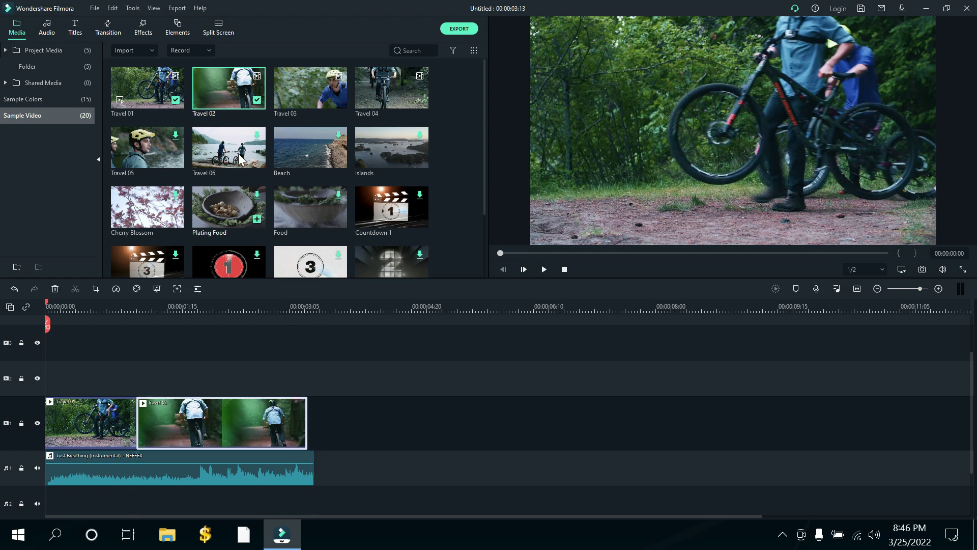
left_click_drag(298, 100, 306, 419)
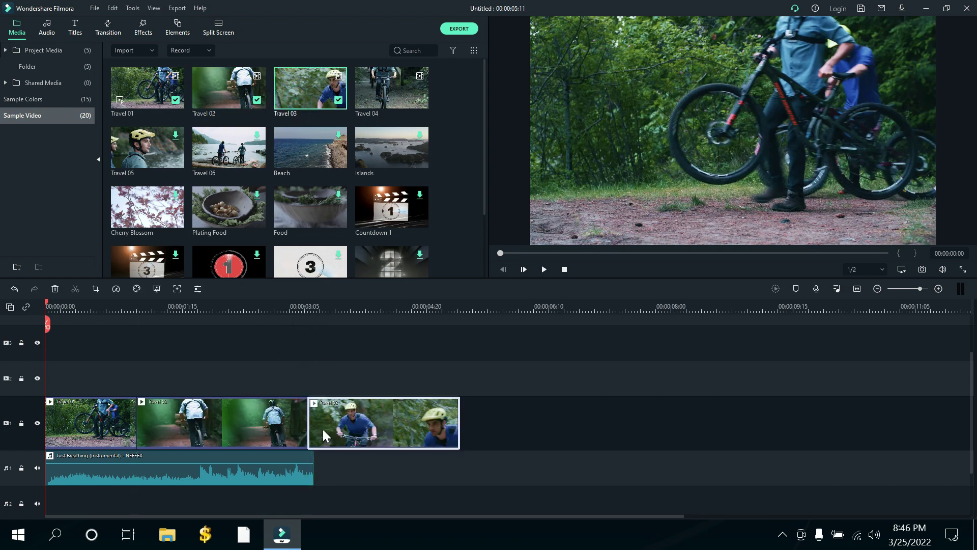
Extend the Just Breathing audio clip to the end of the Travel 03 clip
left_click(282, 475)
left_click_drag(312, 472, 463, 474)
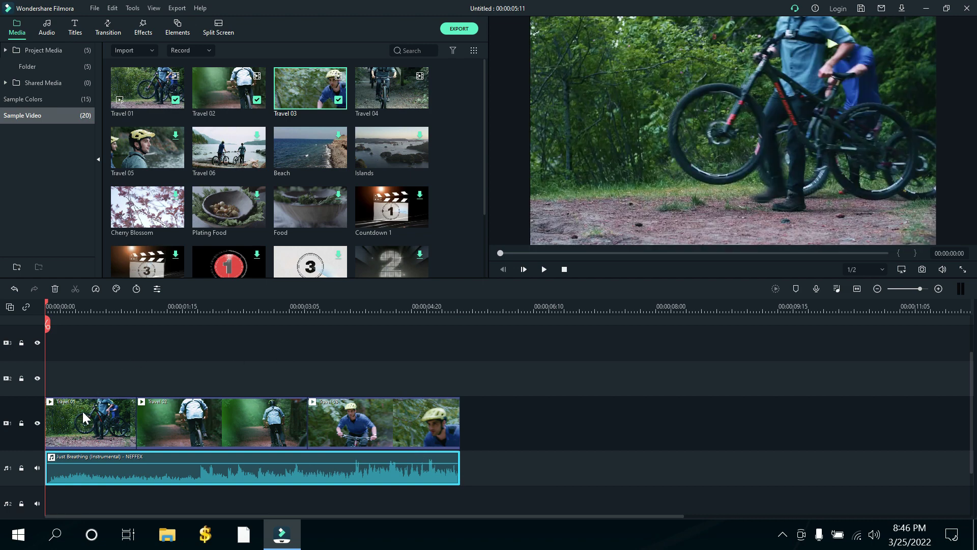
Try to insert a freeze frame at the start of the Travel 01 clip
left_click(86, 416)
left_click(117, 290)
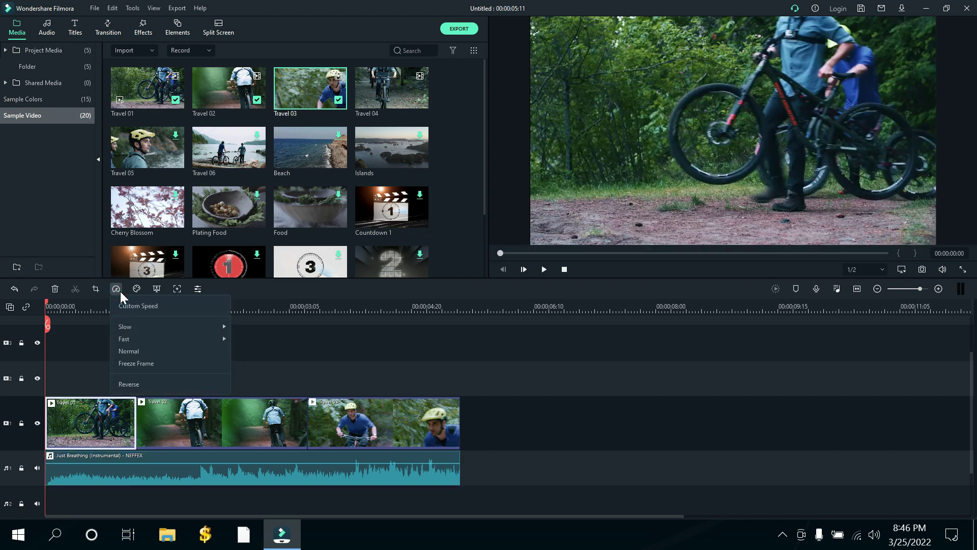
left_click(188, 362)
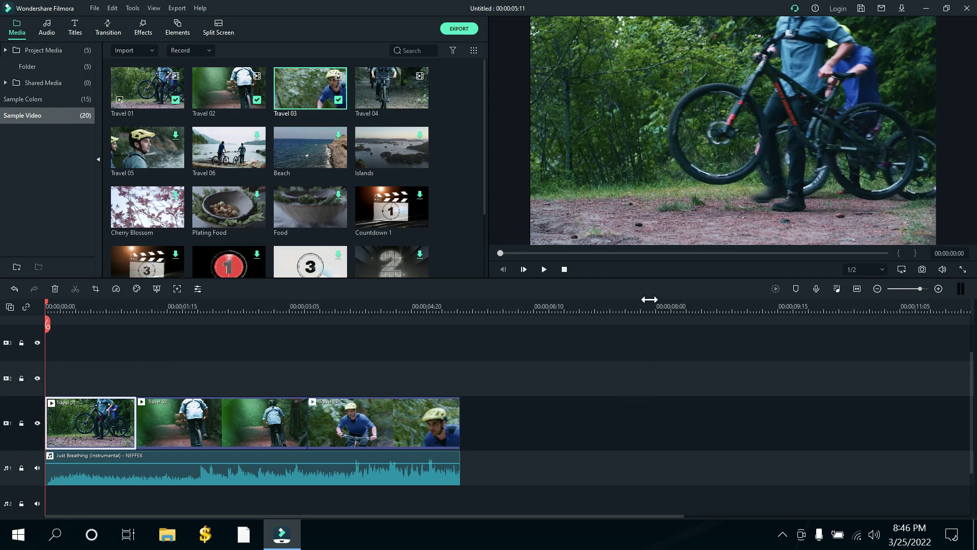
Split the Travel 01 clip at 00:00:00:13 and insert a freeze frame in its second part at 00:00:01:00
left_click(543, 270)
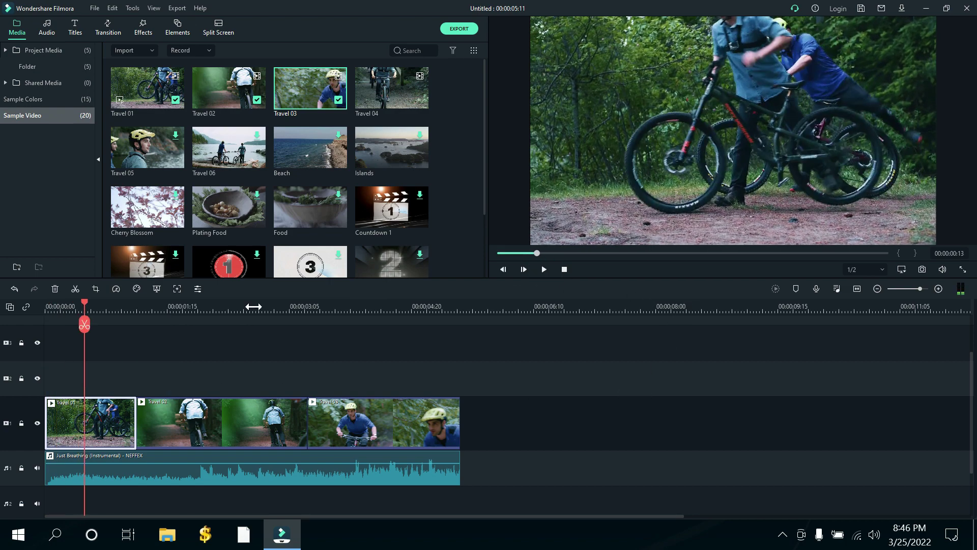
left_click(85, 325)
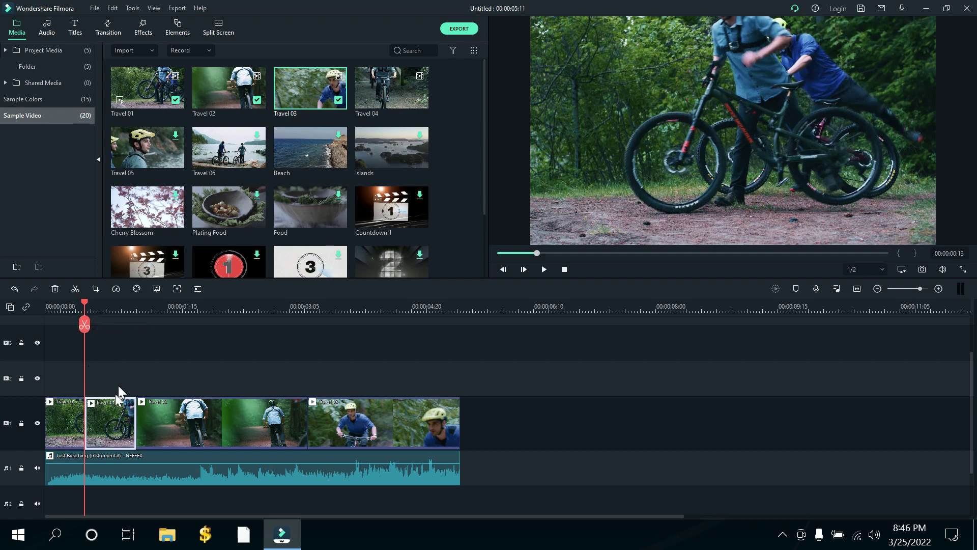
left_click(549, 271)
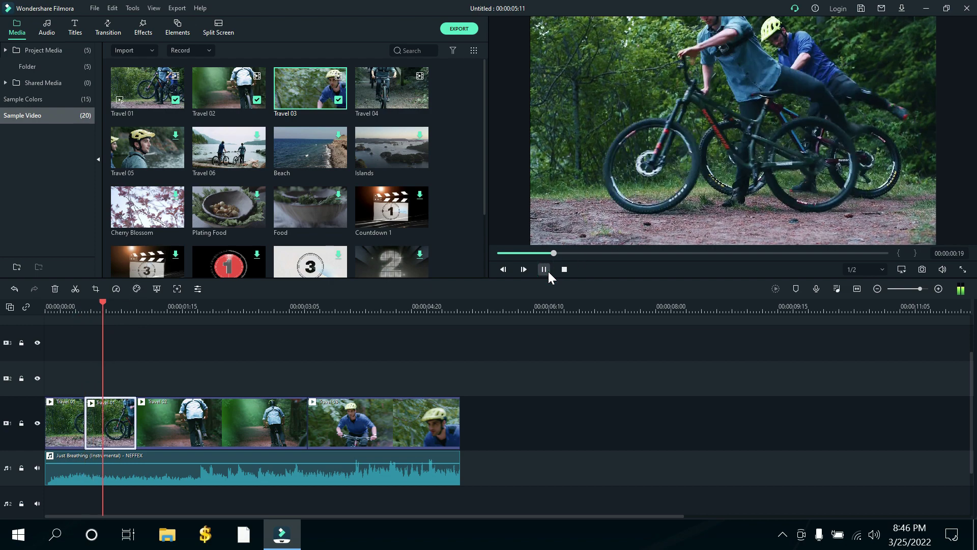
left_click(105, 429)
left_click(117, 288)
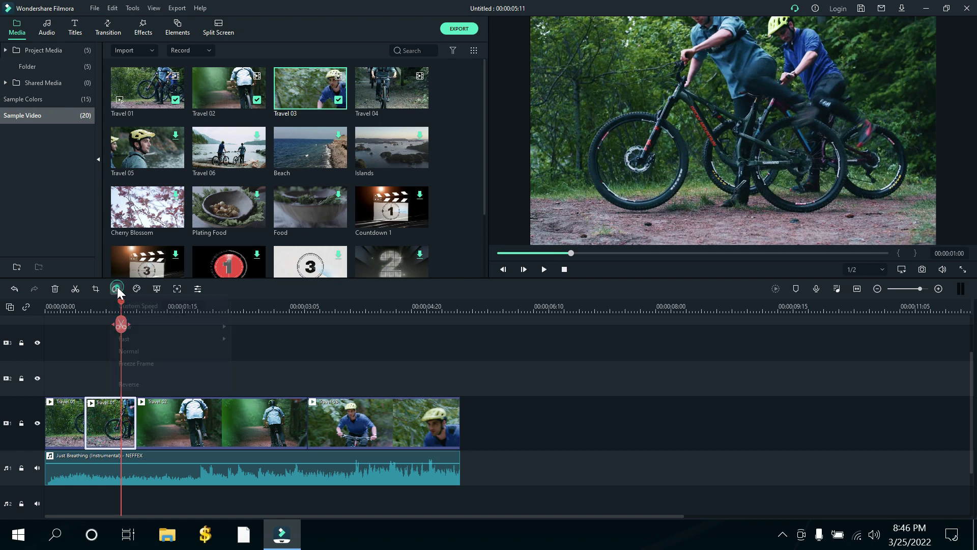
left_click(163, 364)
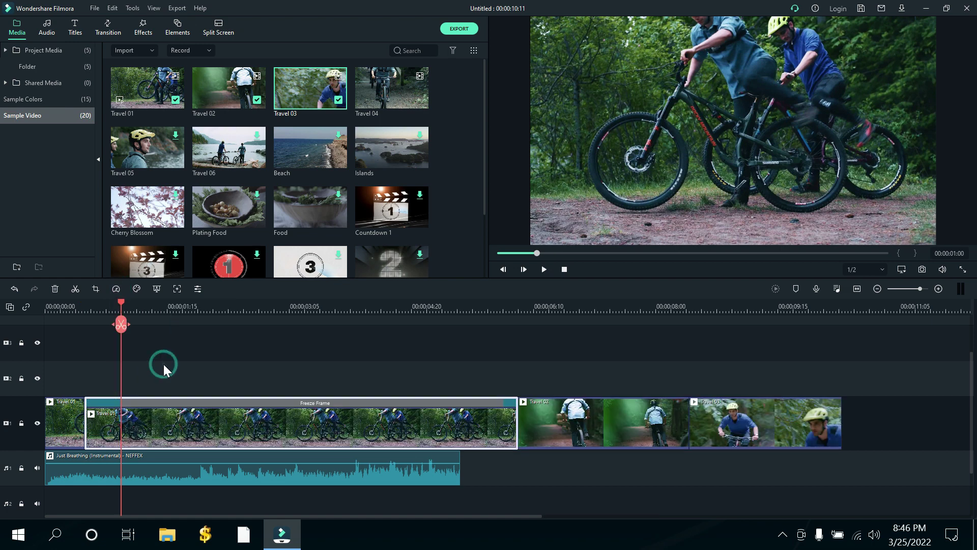
Play the timeline from the start to preview the freeze frame, and undo both the freeze frame and the split
left_click(564, 269)
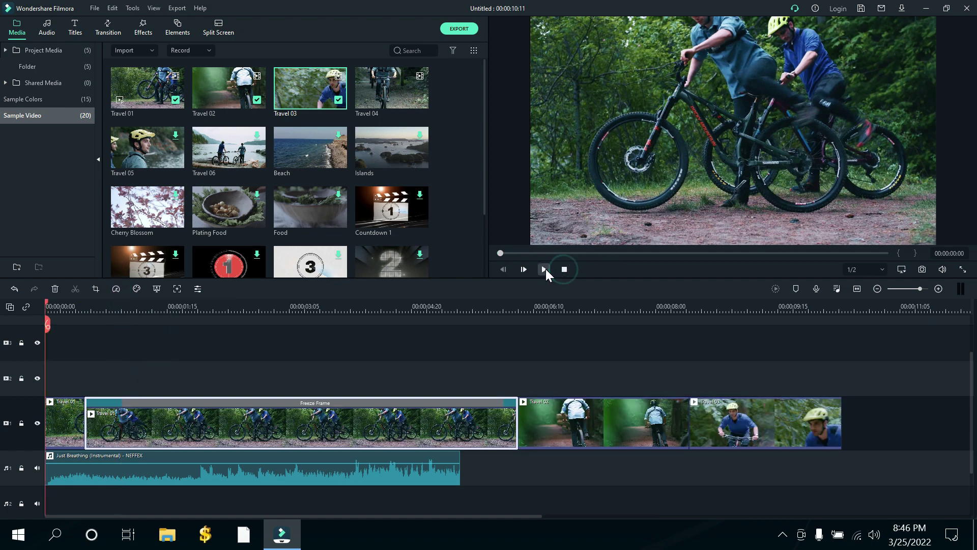
left_click(544, 269)
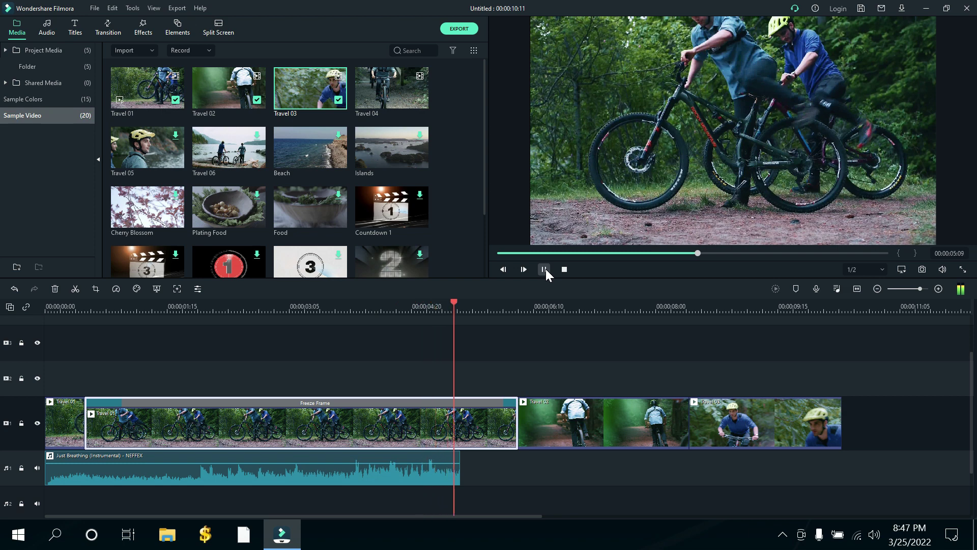
left_click(545, 269)
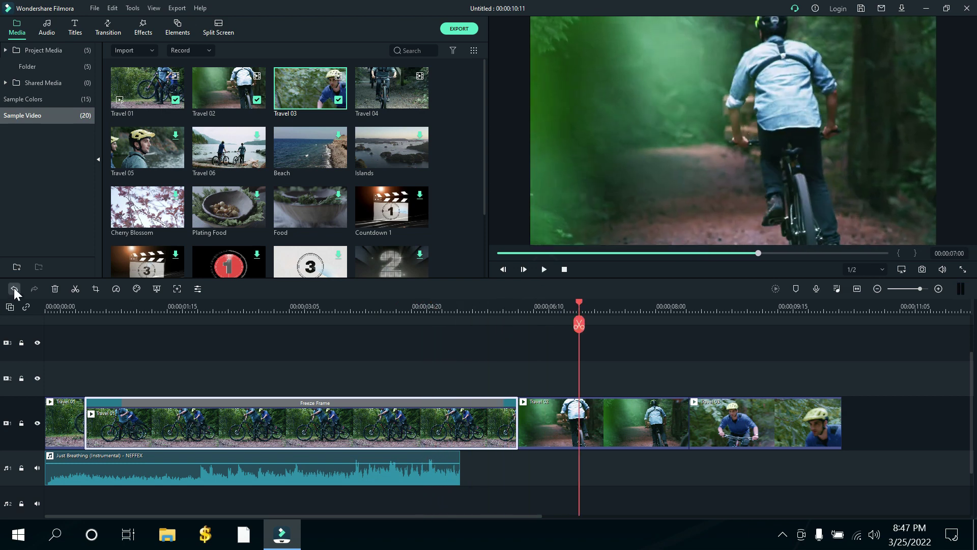
left_click(14, 289)
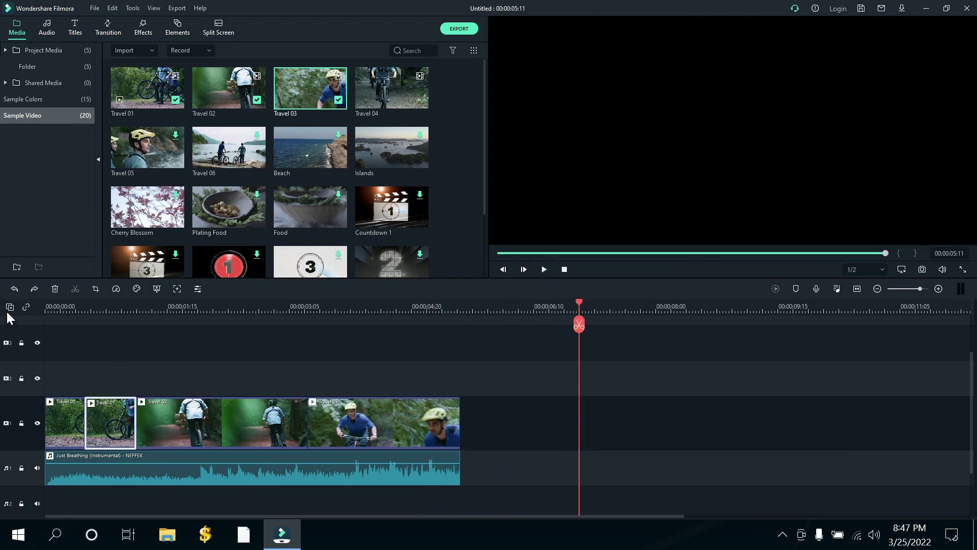
left_click(14, 289)
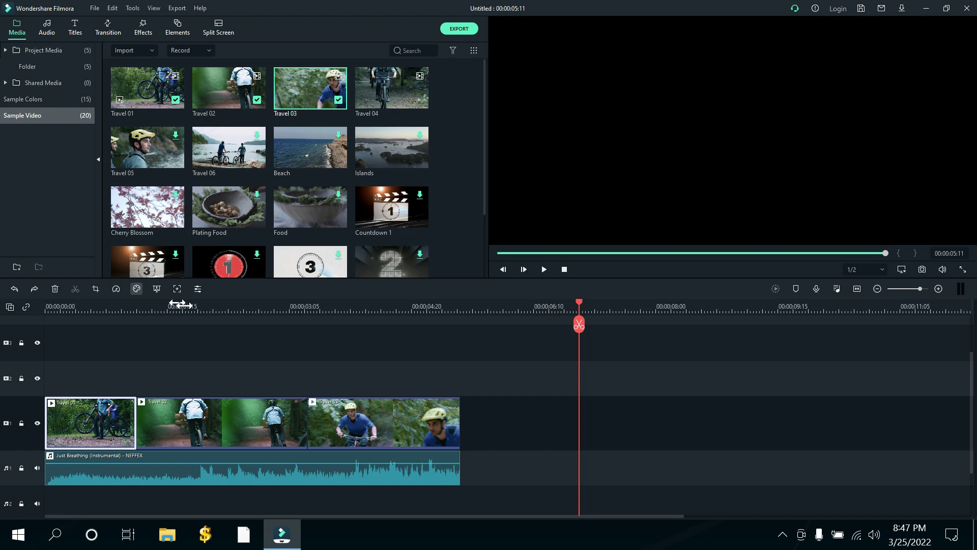
Open Color Correction for the Travel 01 clip and apply the Boost Color preset
left_click(136, 289)
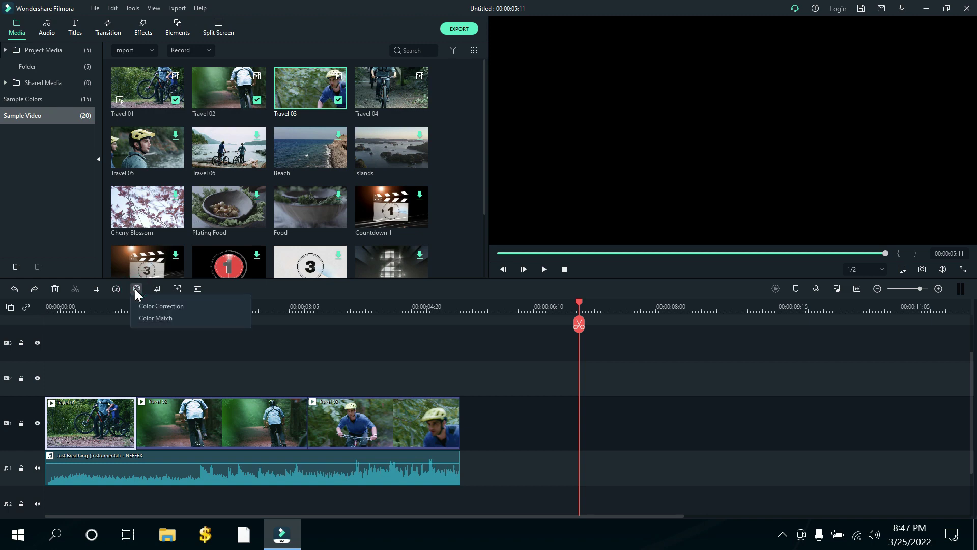
left_click(197, 309)
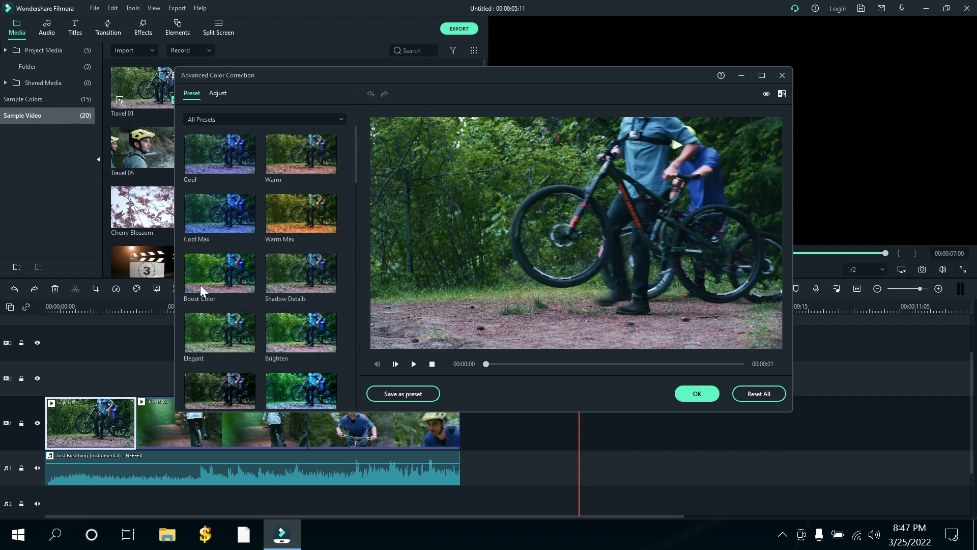
left_click(200, 286)
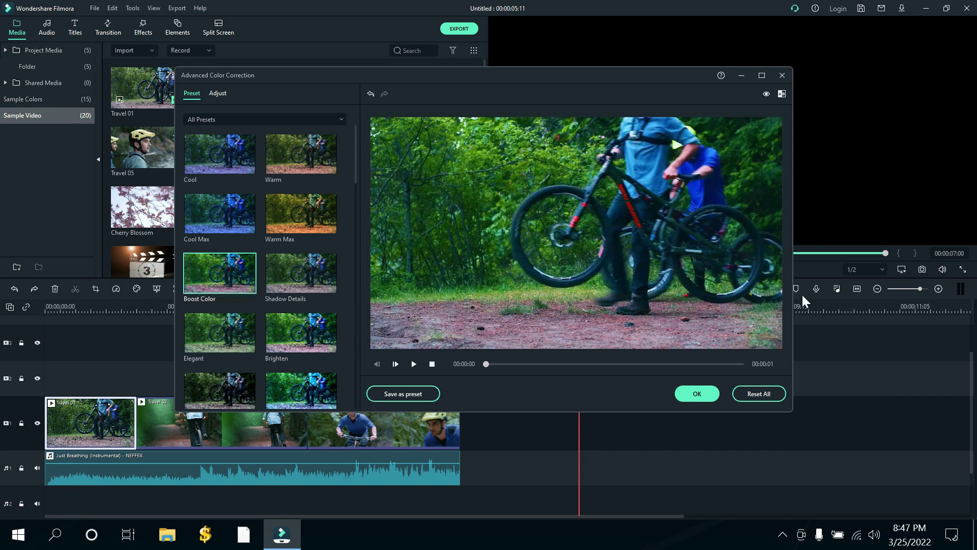
Compare the clip before and after correction in Side by Side View and play the preview
left_click(783, 94)
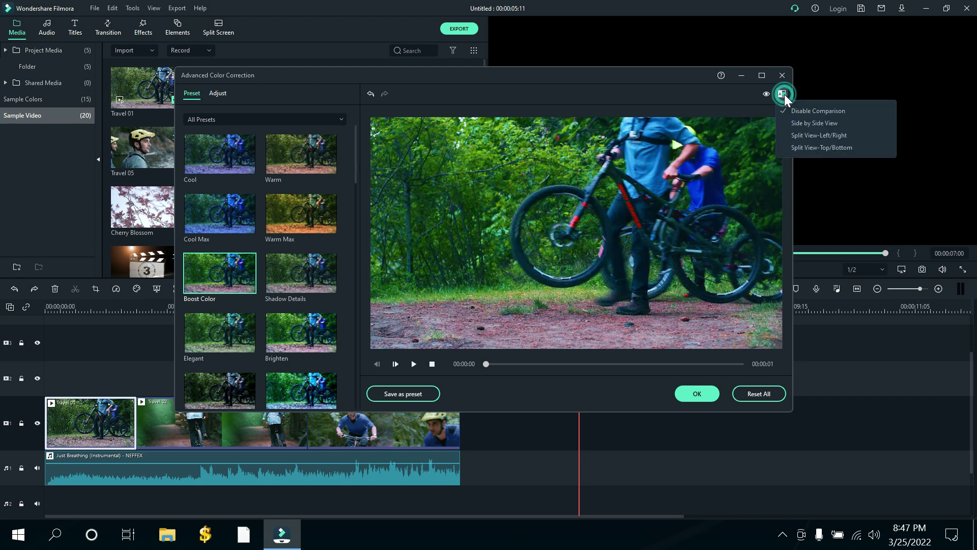
left_click(848, 127)
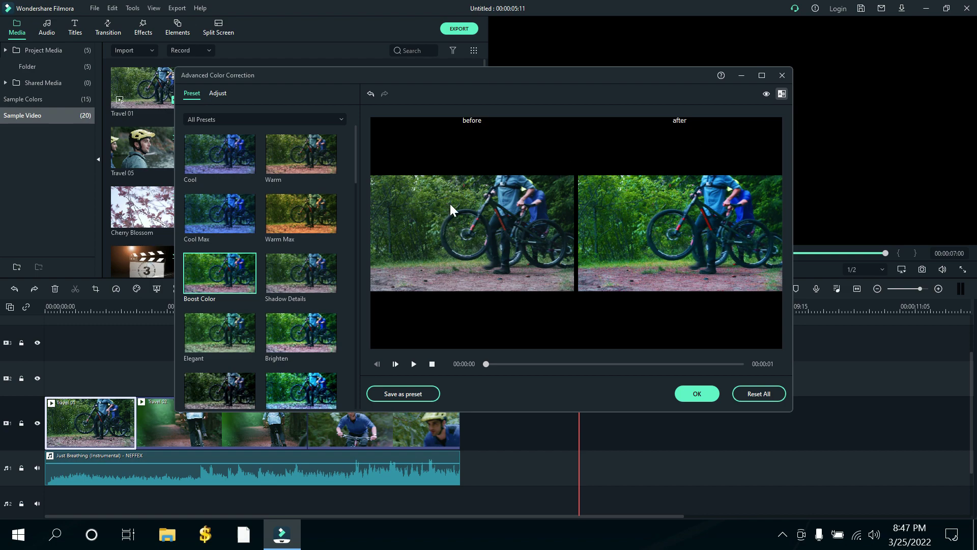
left_click(414, 364)
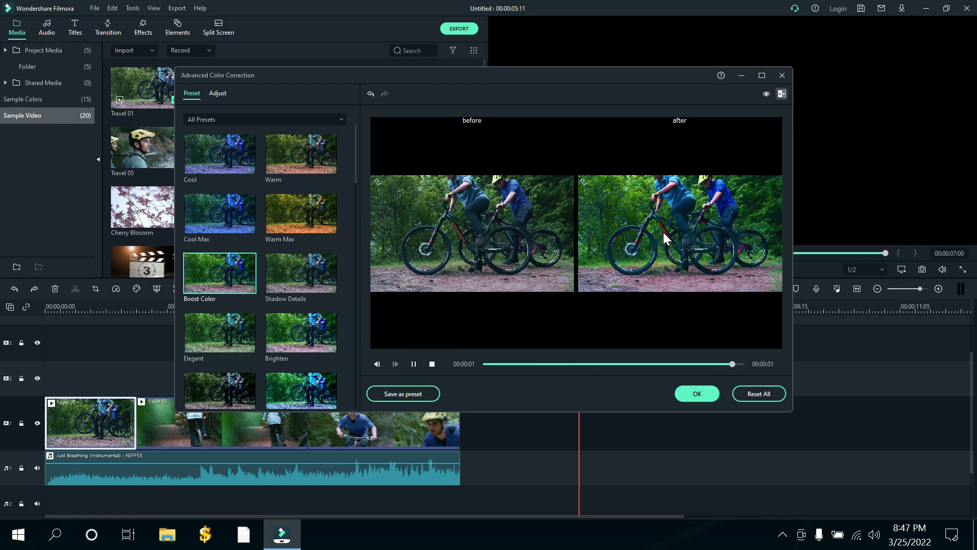
Try the Warm Max, Brighten, Cool Max and Shadow Details presets on the clip, and reset all corrections
left_click(283, 223)
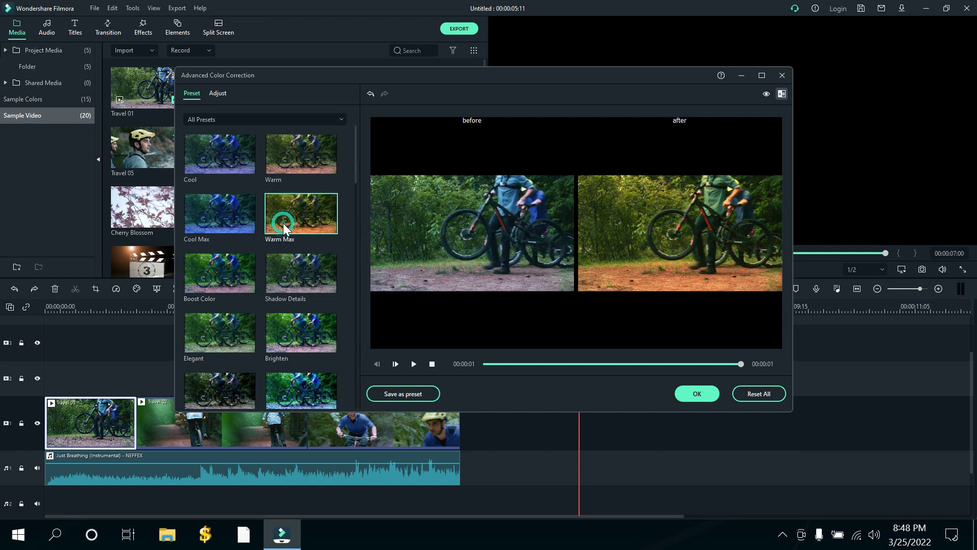
left_click(298, 335)
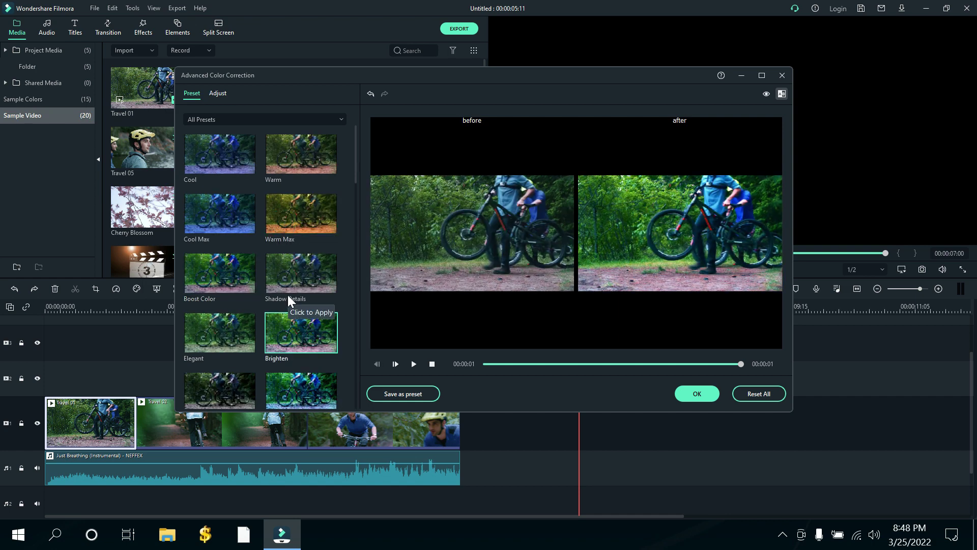
left_click(225, 222)
left_click(297, 221)
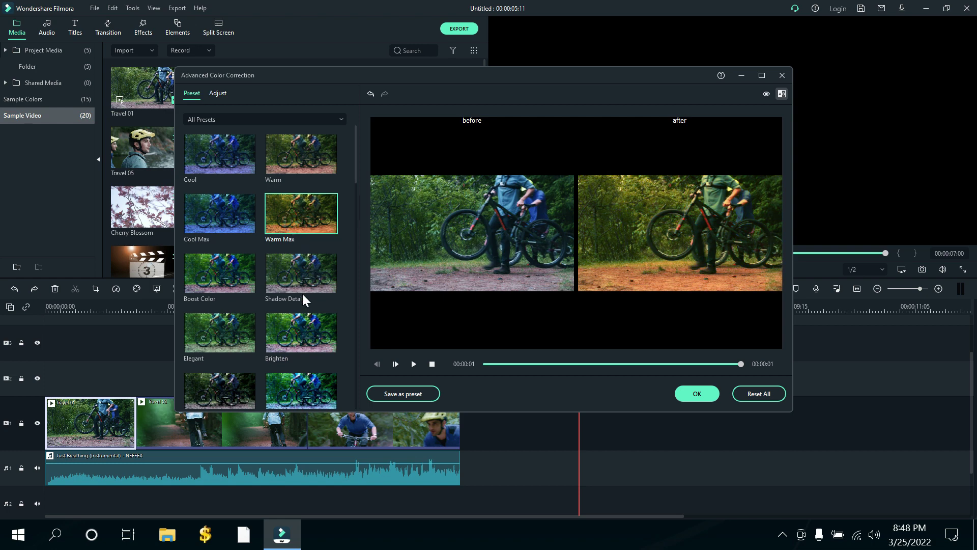
left_click(280, 274)
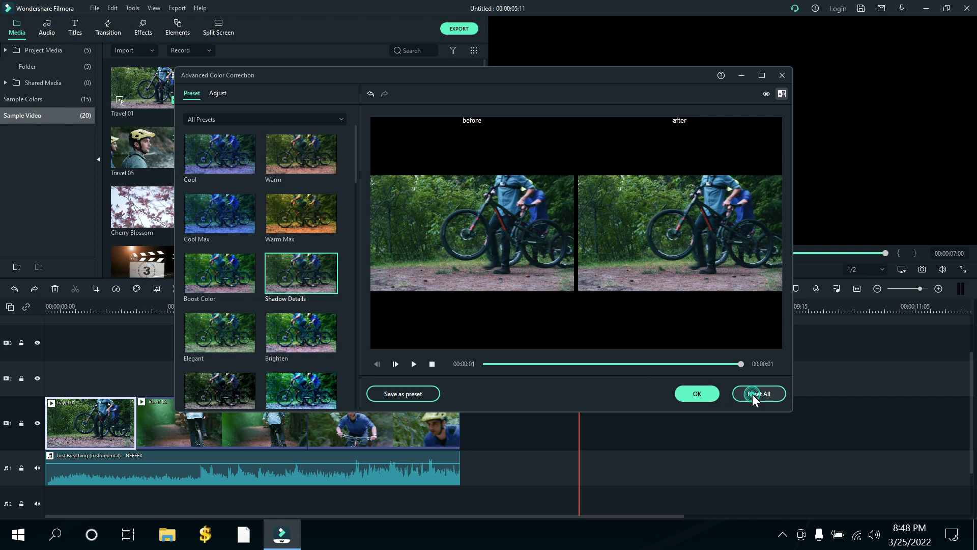
Disable the before/after comparison and expand the White Balance settings among the manual color adjustments
left_click(782, 94)
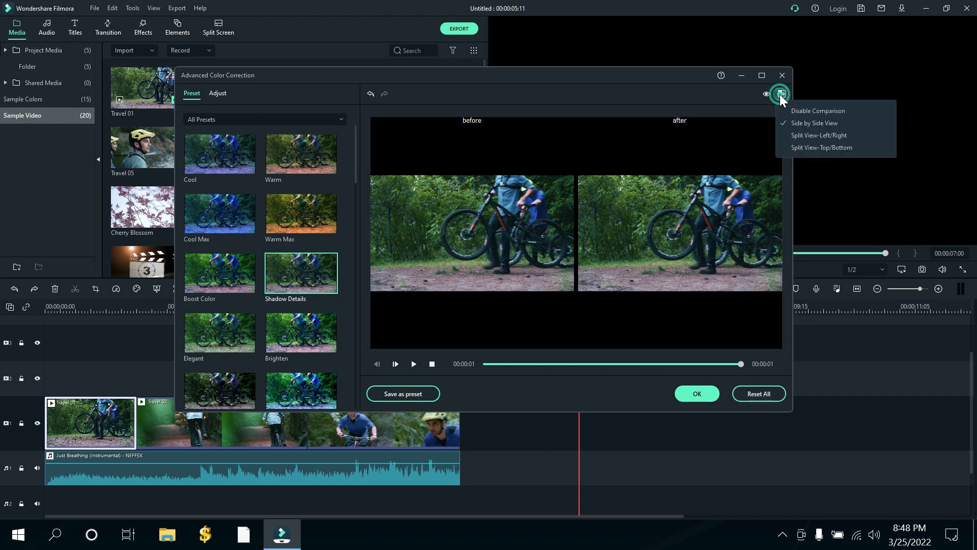
left_click(849, 107)
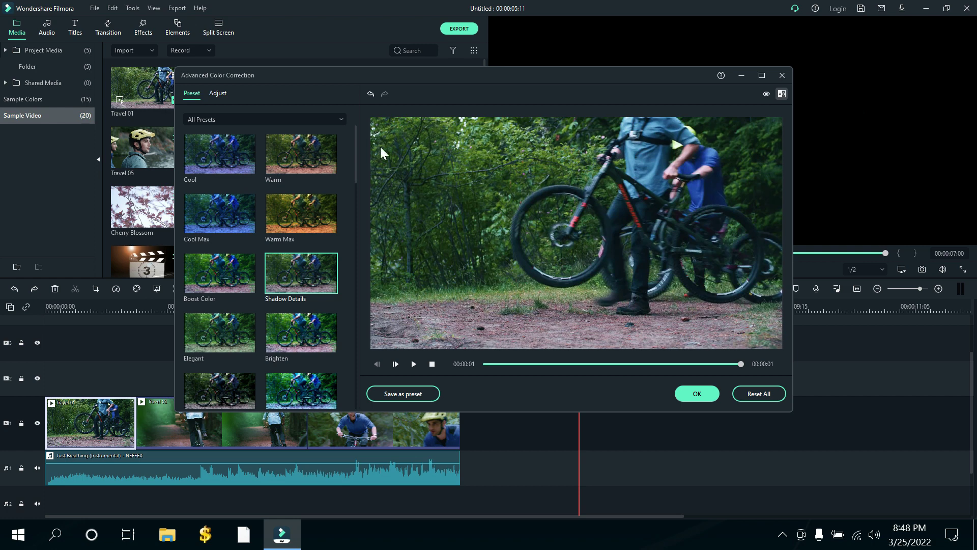
left_click(215, 95)
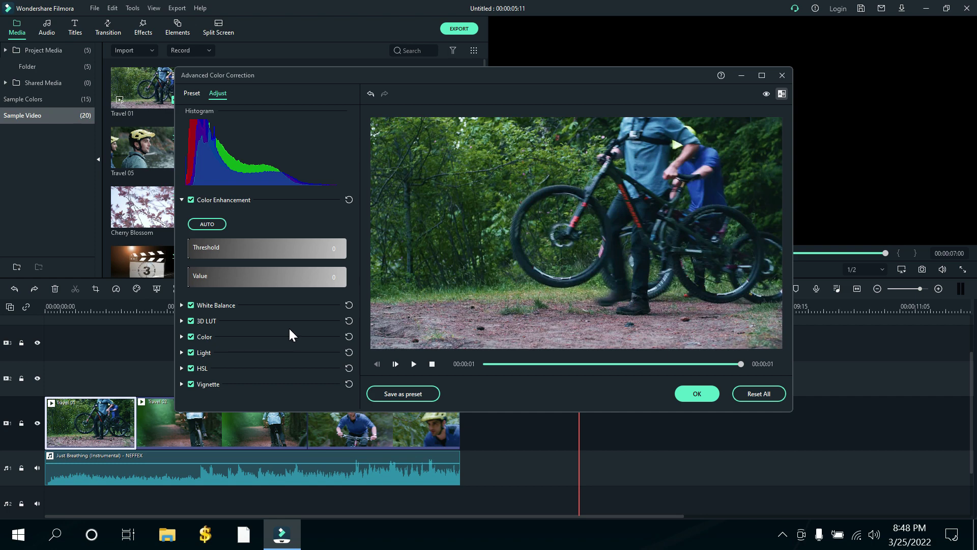
left_click(182, 305)
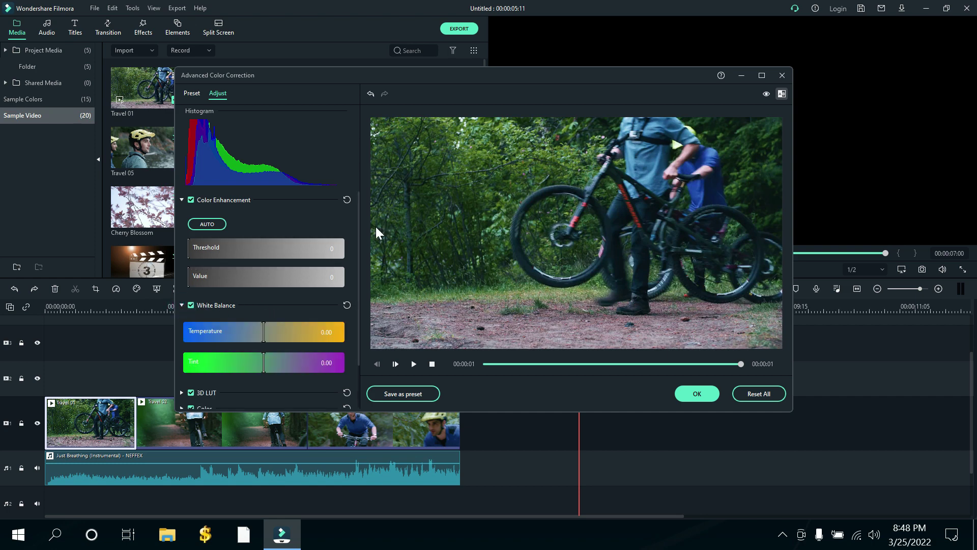
scroll(358, 243, "down", 1)
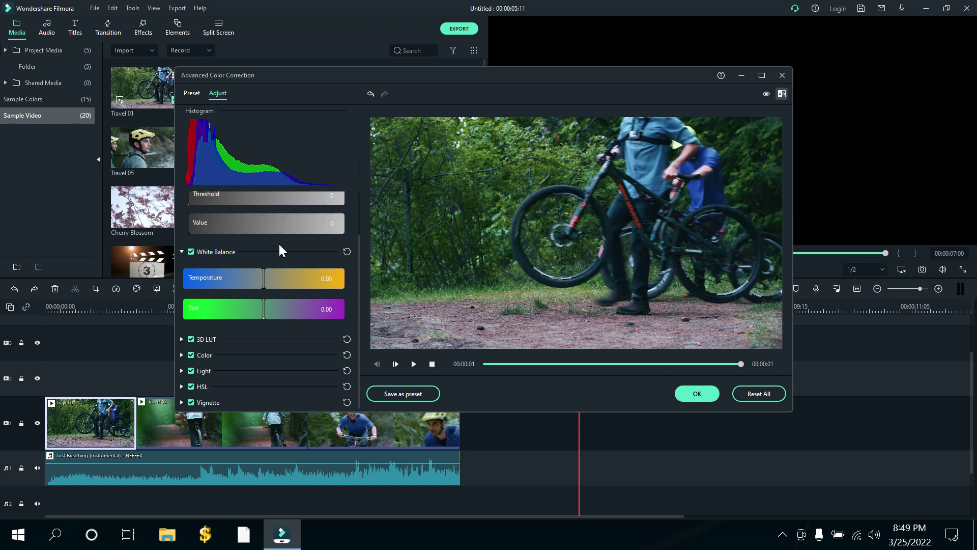
left_click(783, 534)
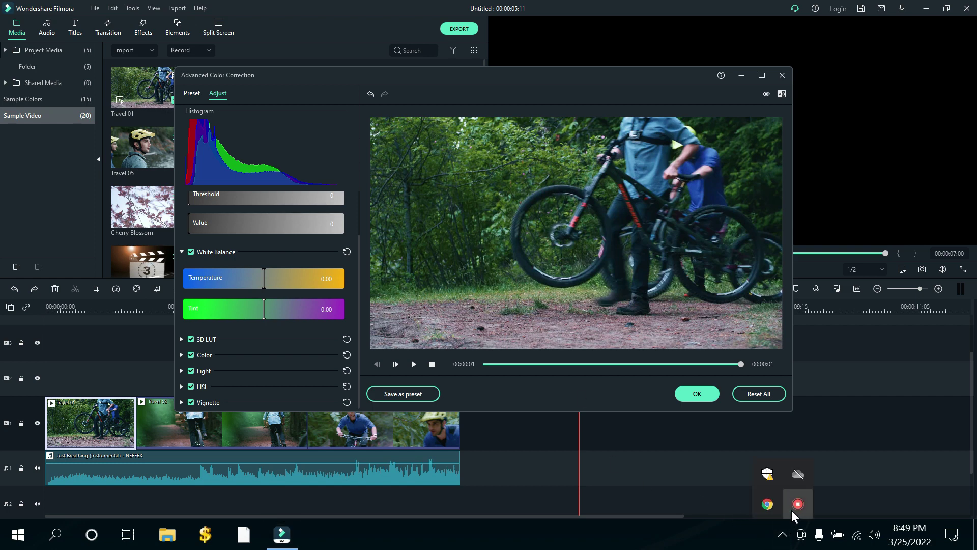
left_click(792, 511)
Try a Color Enhancement threshold of 85, and return Threshold and Value to 0
scroll(271, 232, "up", 1)
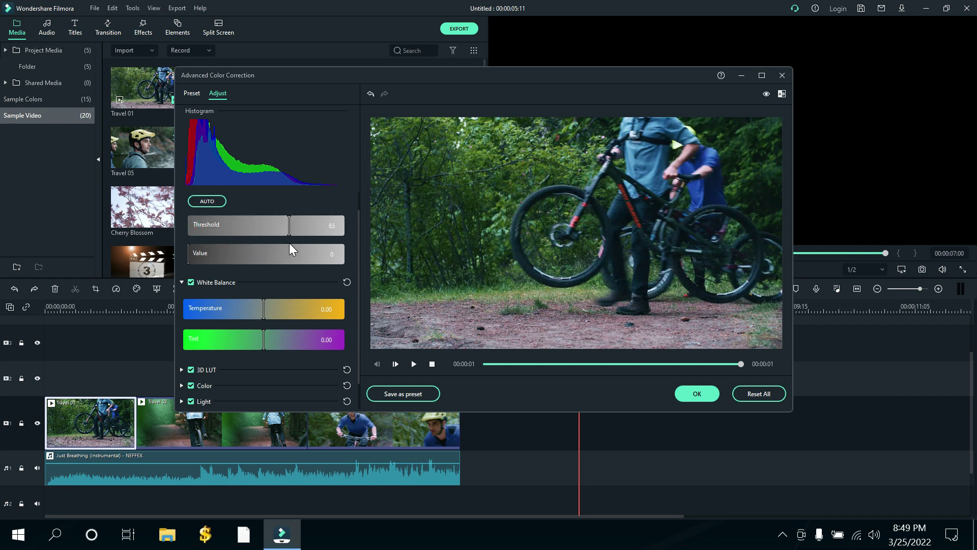
left_click_drag(188, 261, 160, 261)
left_click_drag(288, 225, 179, 224)
Set the White Balance temperature to 0.78 and the tint to 0.37
scroll(300, 305, "down", 1)
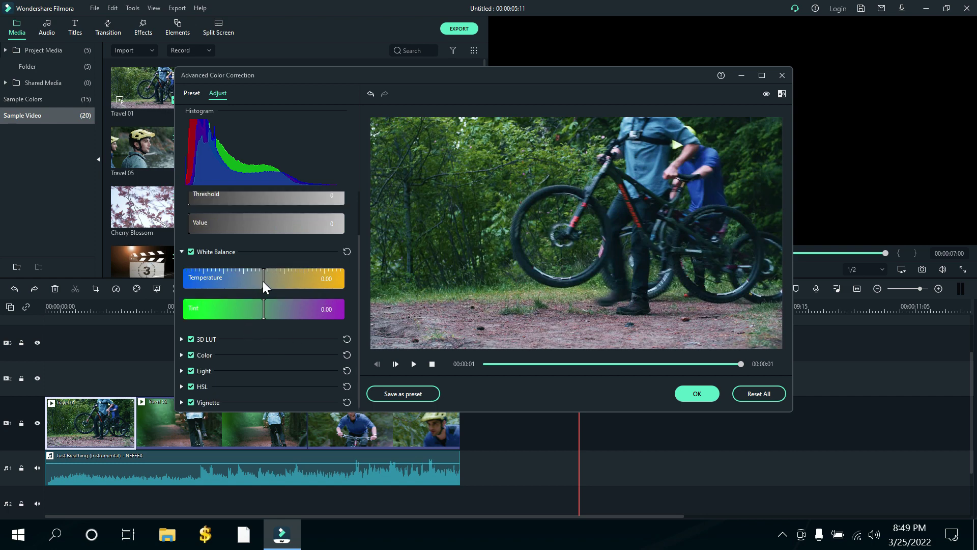
mouse_move(262, 281)
left_mouse_down()
mouse_move(167, 274)
mouse_move(324, 283)
mouse_move(271, 288)
left_mouse_up()
mouse_move(261, 313)
left_mouse_down()
mouse_move(236, 317)
mouse_move(276, 309)
left_mouse_up()
Expand the 3D LUT settings, look through the available LUTs and apply 007 Series to the clip
left_click(181, 339)
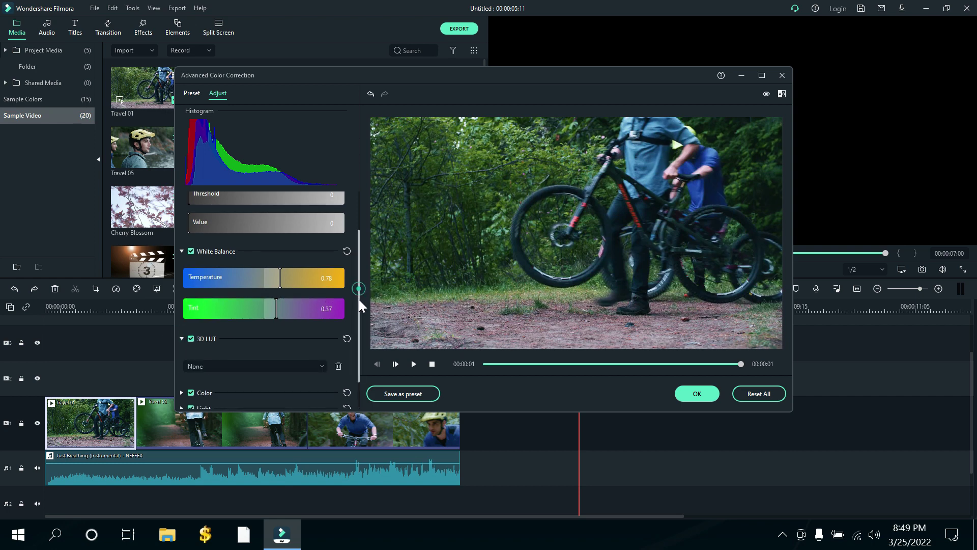
scroll(358, 301, "down", 1)
left_click(290, 328)
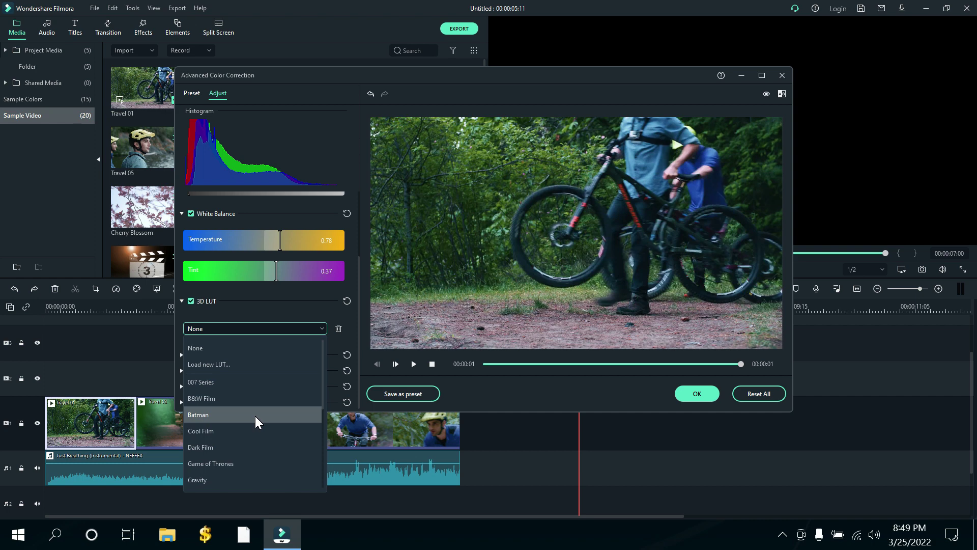
scroll(255, 416, "down", 1)
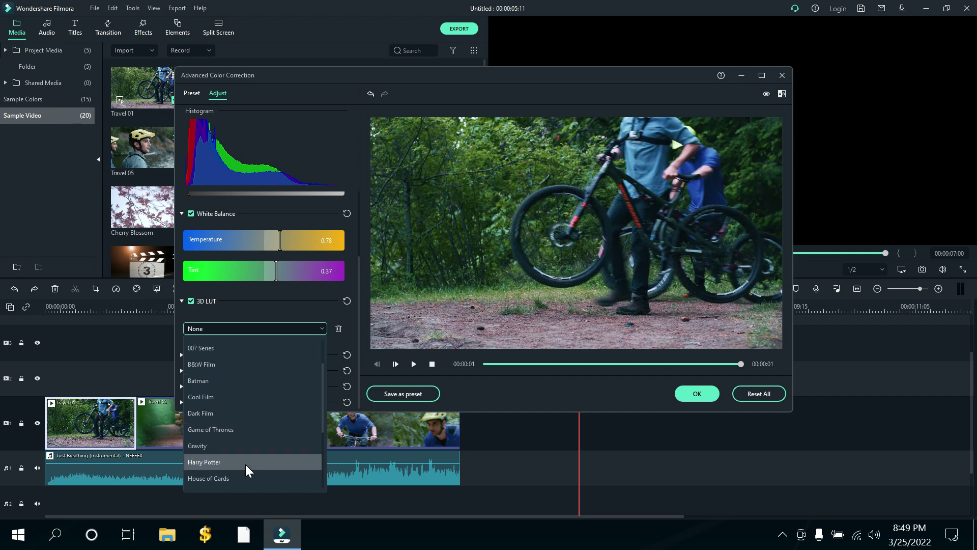
scroll(251, 459, "up", 1)
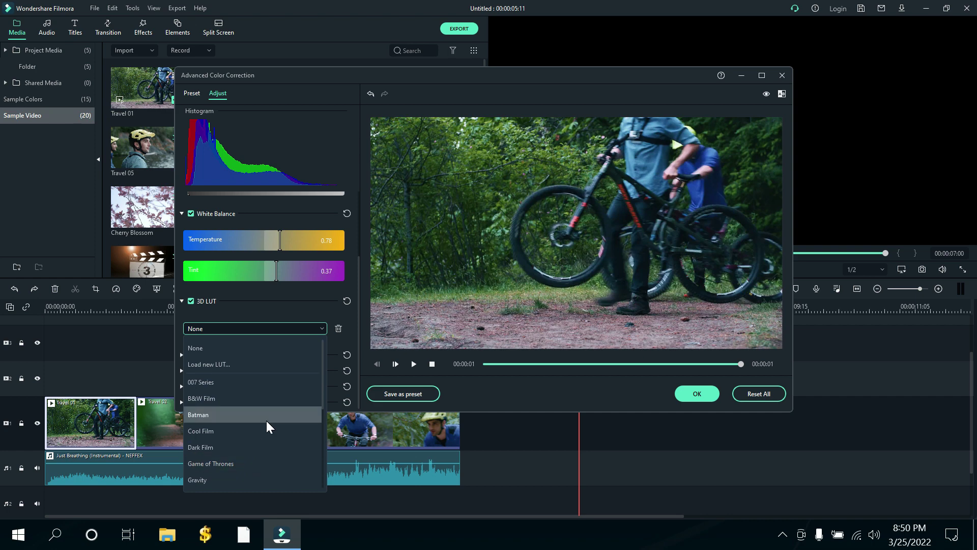
left_click(222, 382)
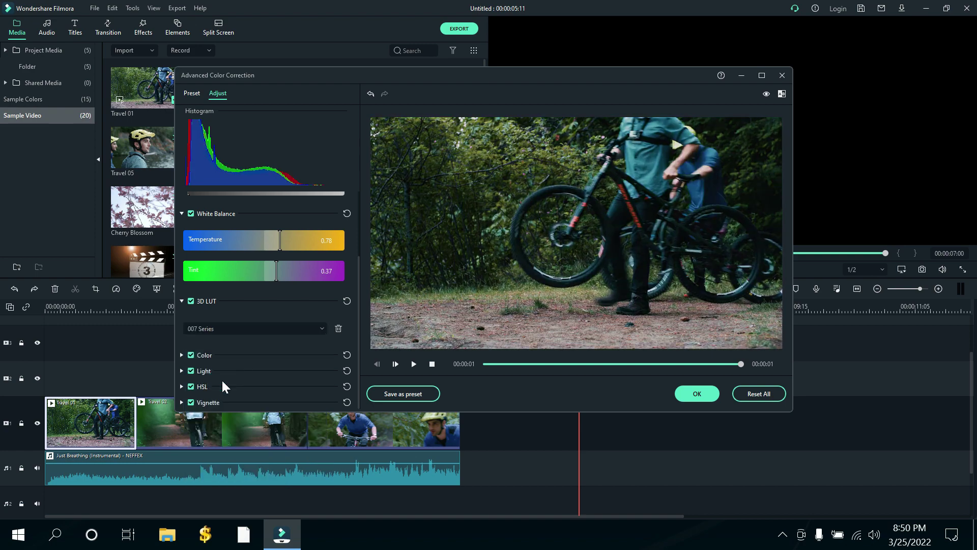
Play the clip with the current LUT and change the 3D LUT to Batman
left_click(411, 362)
left_click(308, 328)
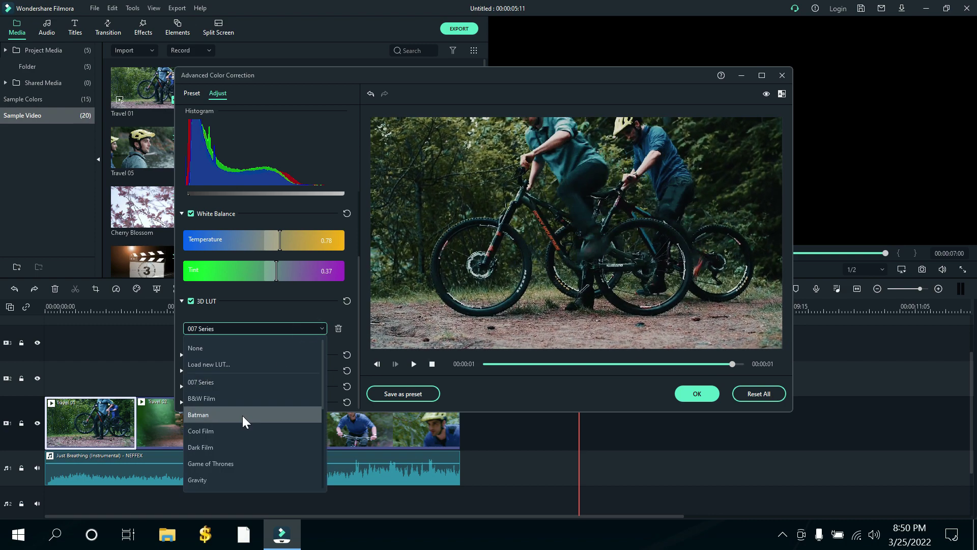
left_click(243, 415)
Change the clip's 3D LUT to Harry Potter
left_click(302, 327)
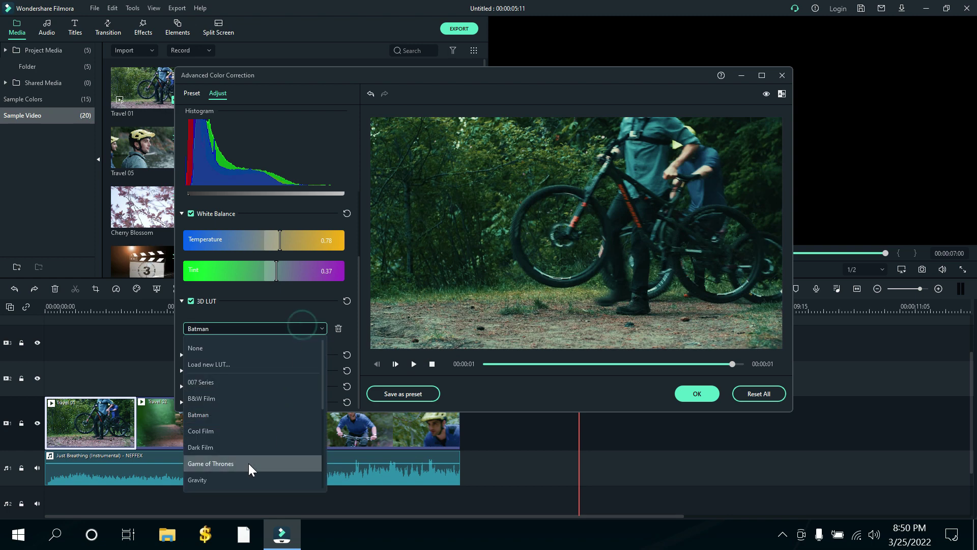
scroll(248, 463, "down", 3)
left_click(237, 423)
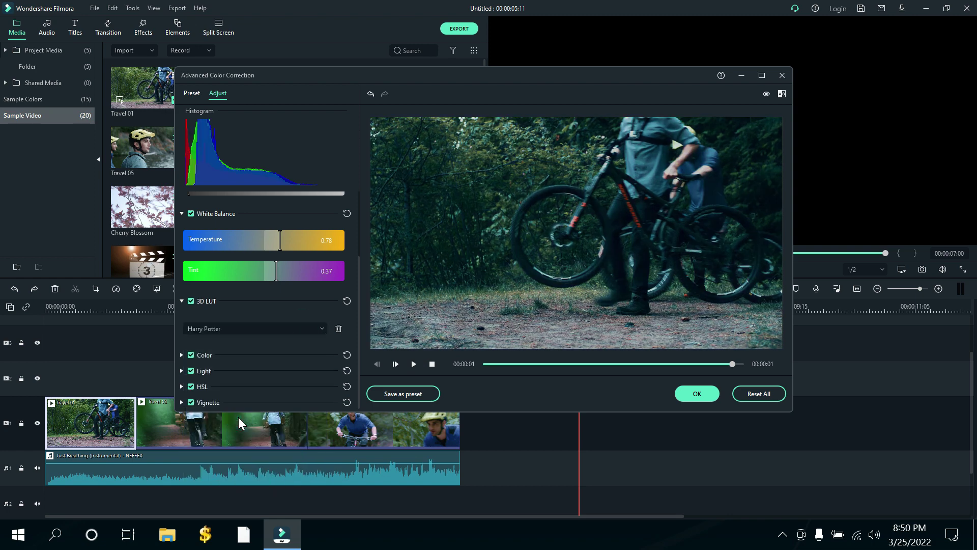
Load the LUT file 300 - Rec709.cube from the CubeLUTFiles folder and apply it to the clip
left_click(292, 328)
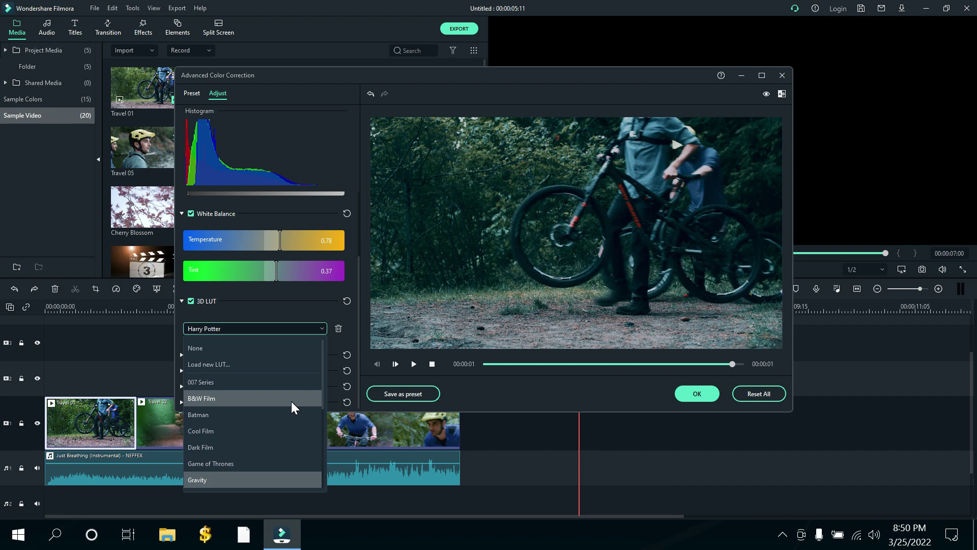
left_click(224, 364)
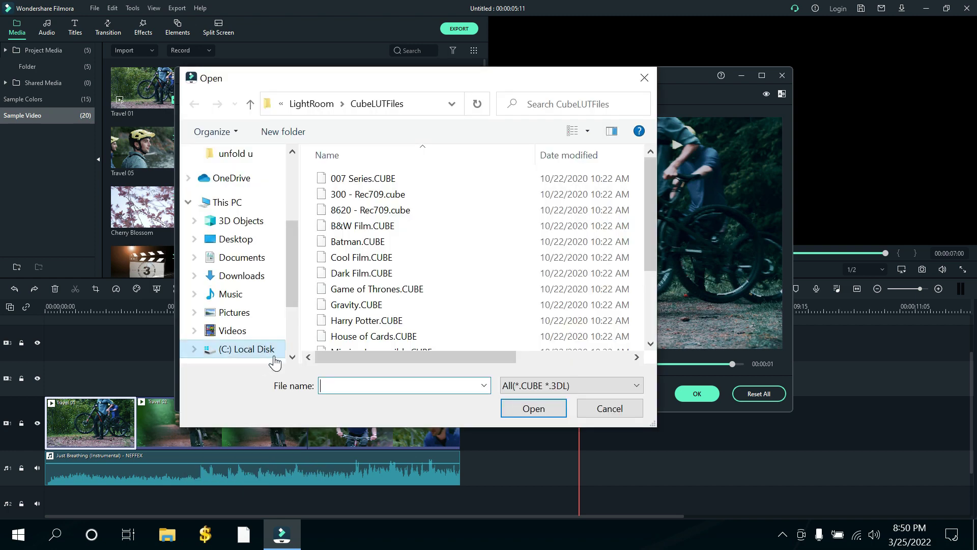
left_click_drag(648, 188, 639, 149)
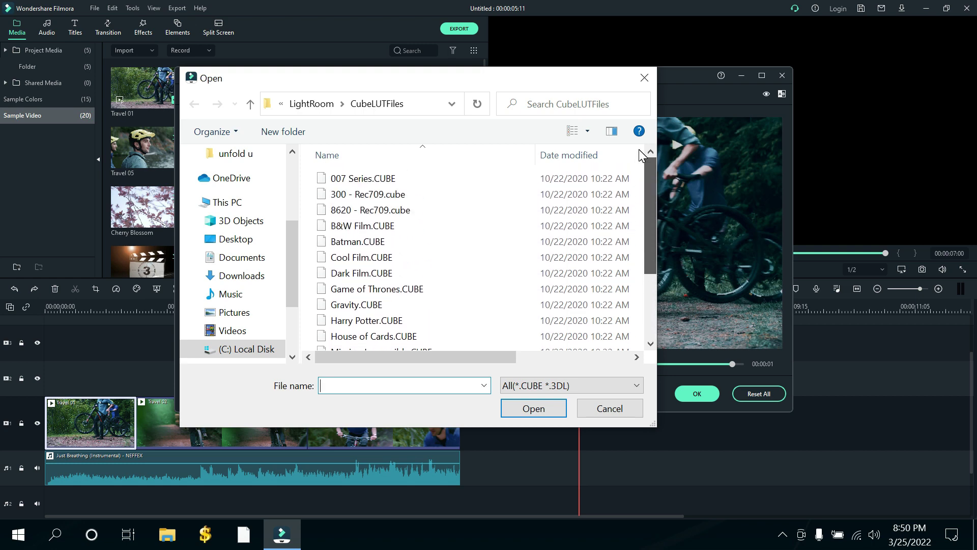
scroll(418, 285, "down", 2)
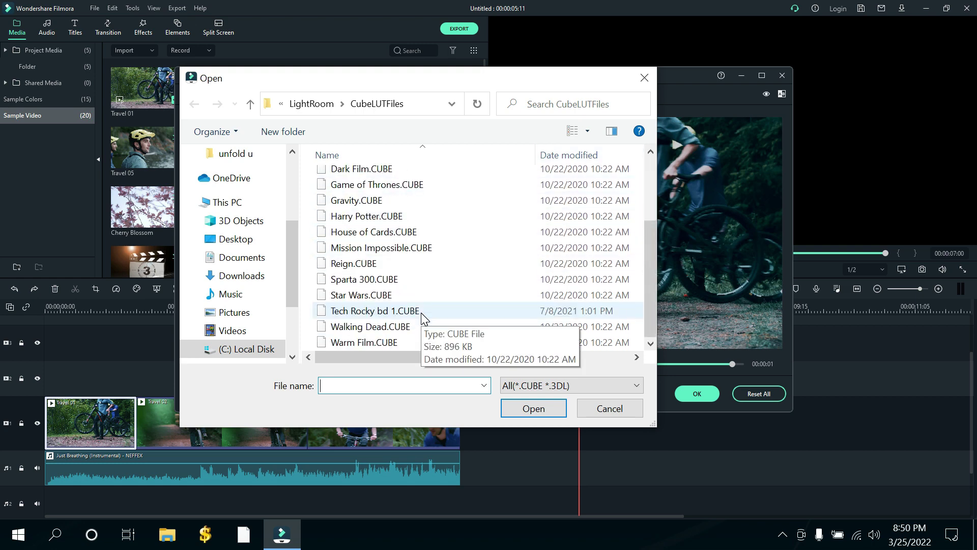
scroll(473, 302, "up", 2)
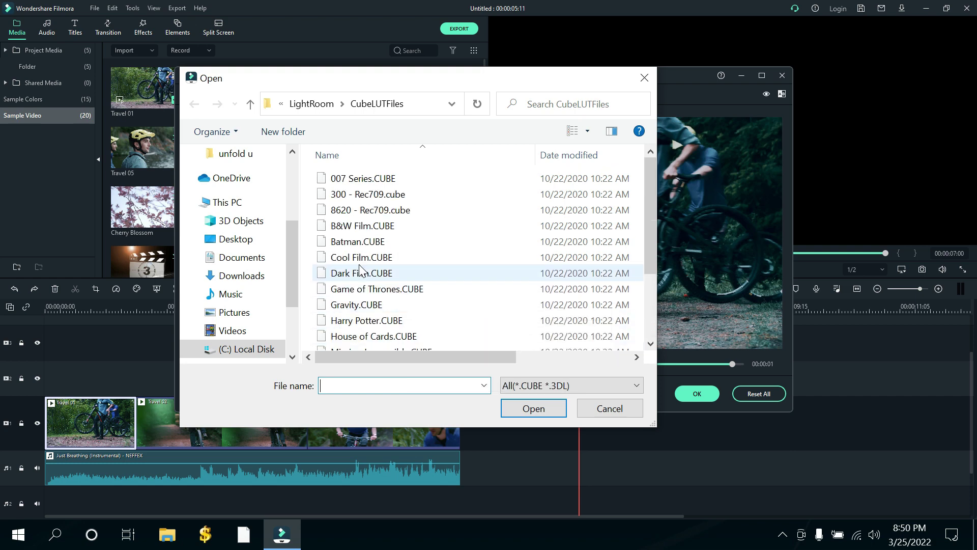
left_click(375, 199)
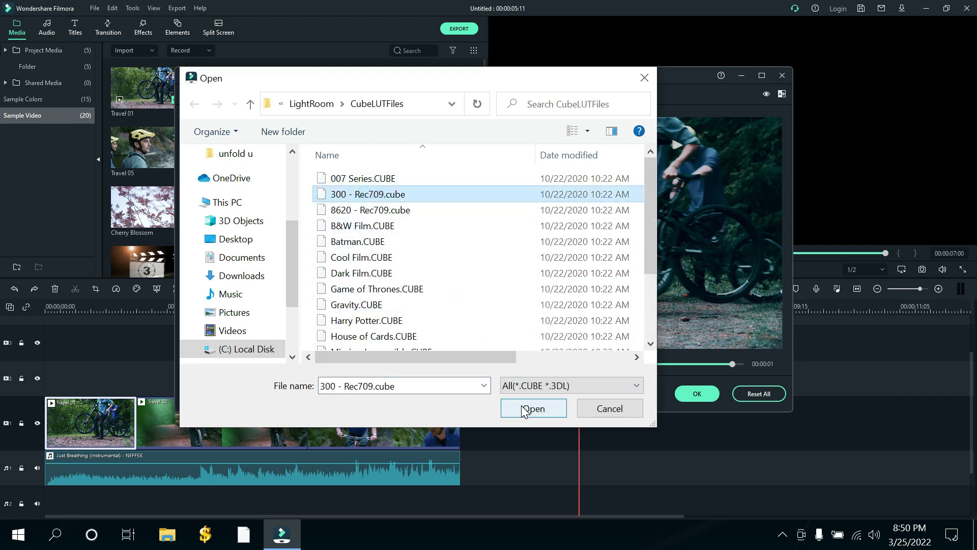
left_click(523, 407)
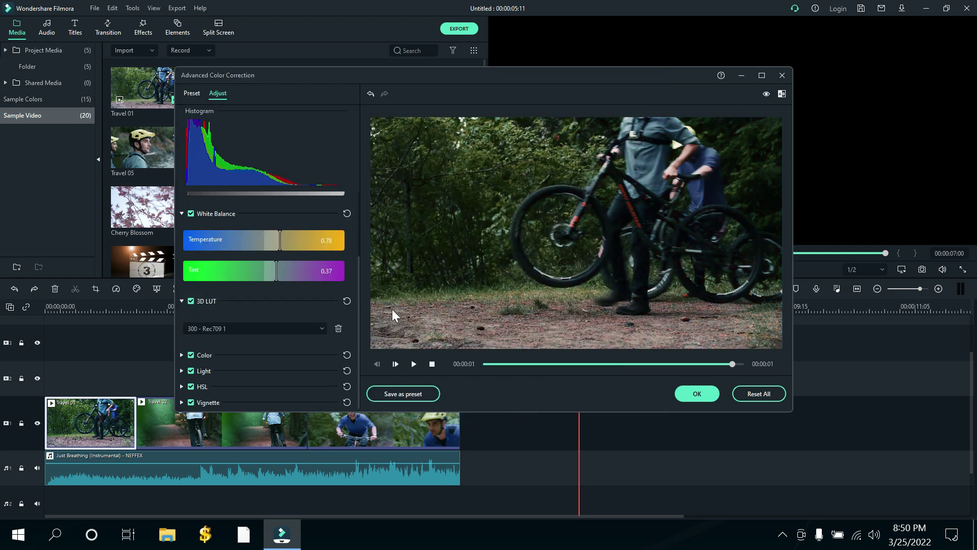
Set the clip's 3D LUT to None
left_click(309, 327)
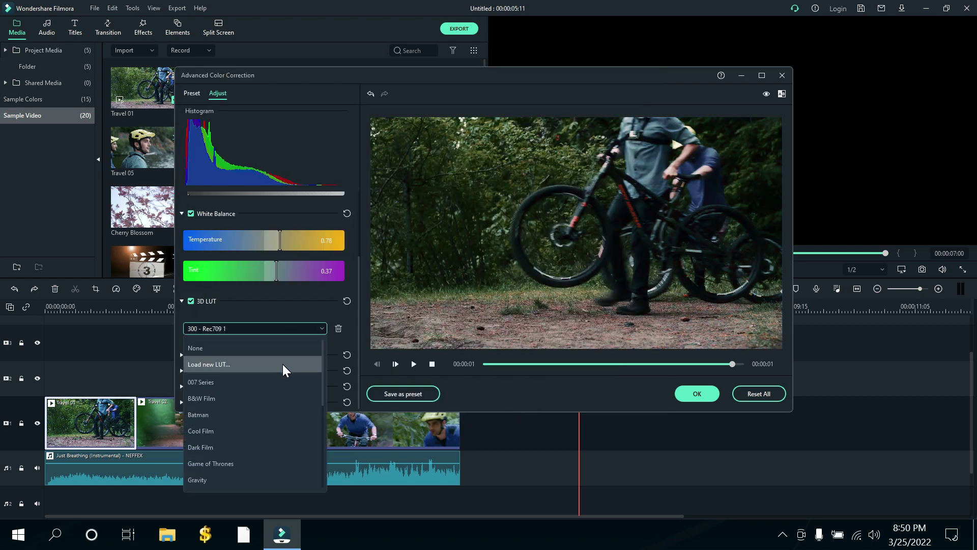
left_click(207, 348)
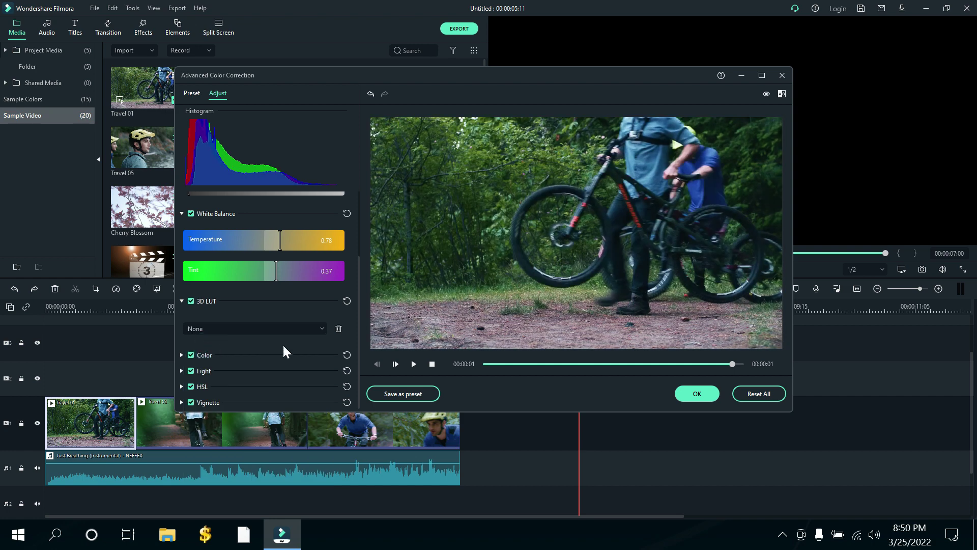
In the Color settings, set Exposure to -5, Brightness to 4, Contrast to 16, Vibrance to 50 and Saturation to 12
left_click(181, 355)
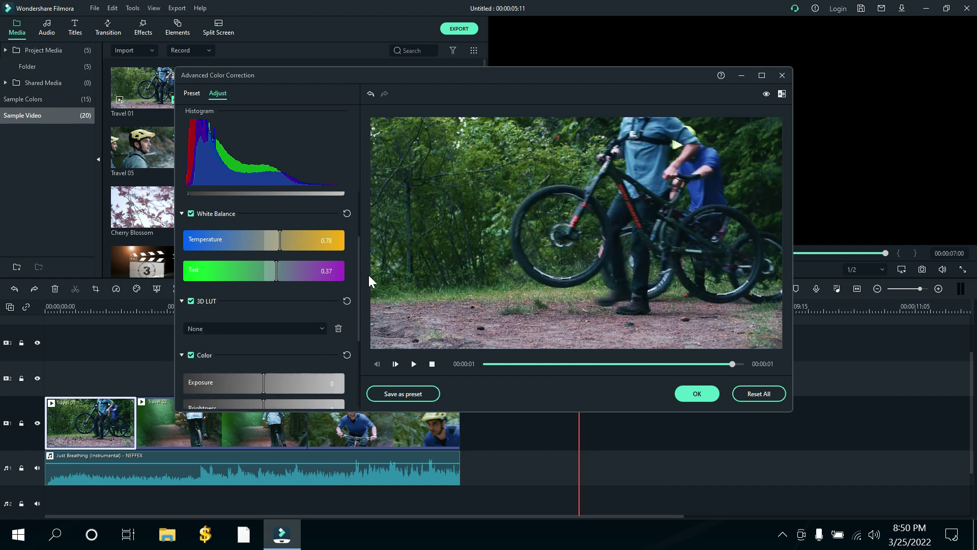
left_click_drag(360, 277, 361, 330)
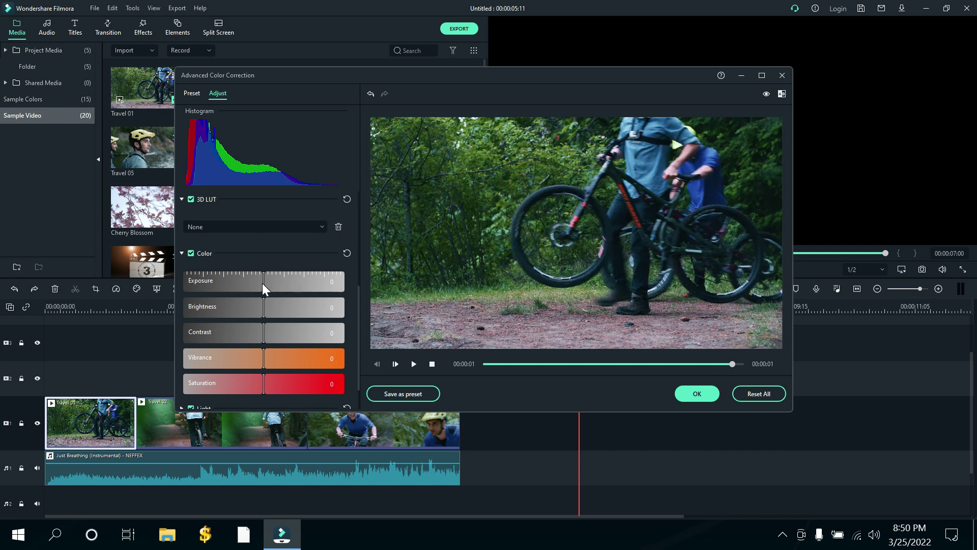
left_click_drag(262, 283, 278, 313)
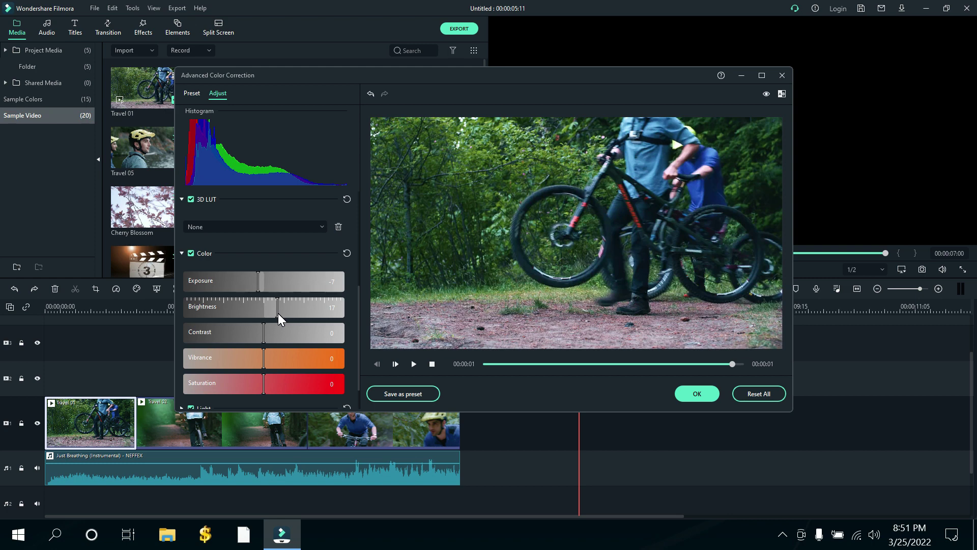
left_click_drag(276, 312, 274, 380)
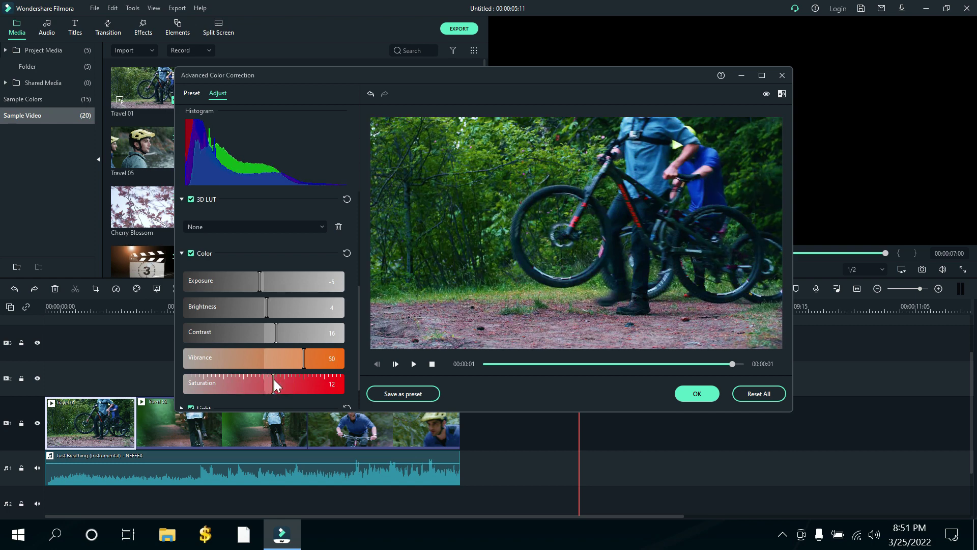
In the Light settings, set Highlights to -10, Shadows to -18, Whites to -28 and Blacks to -15
scroll(359, 322, "down", 1)
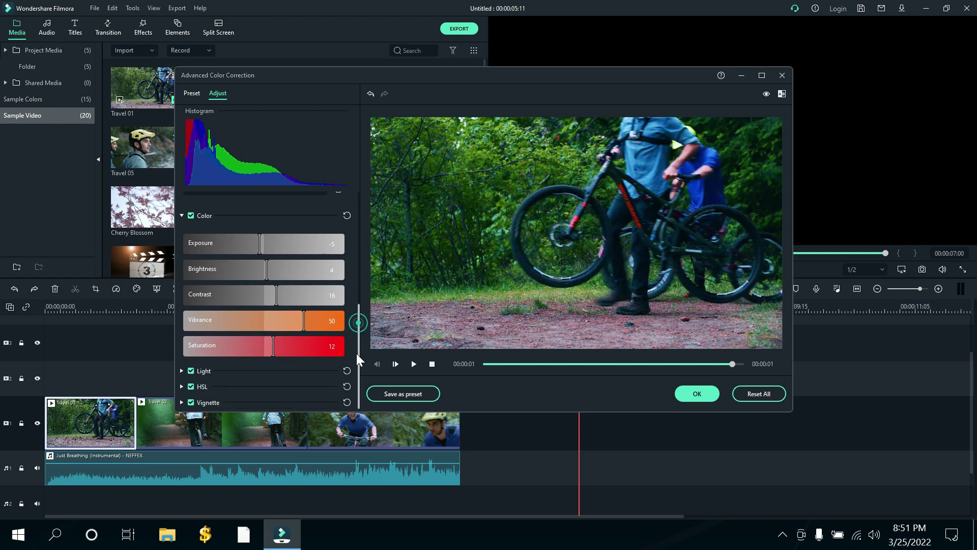
left_click(181, 370)
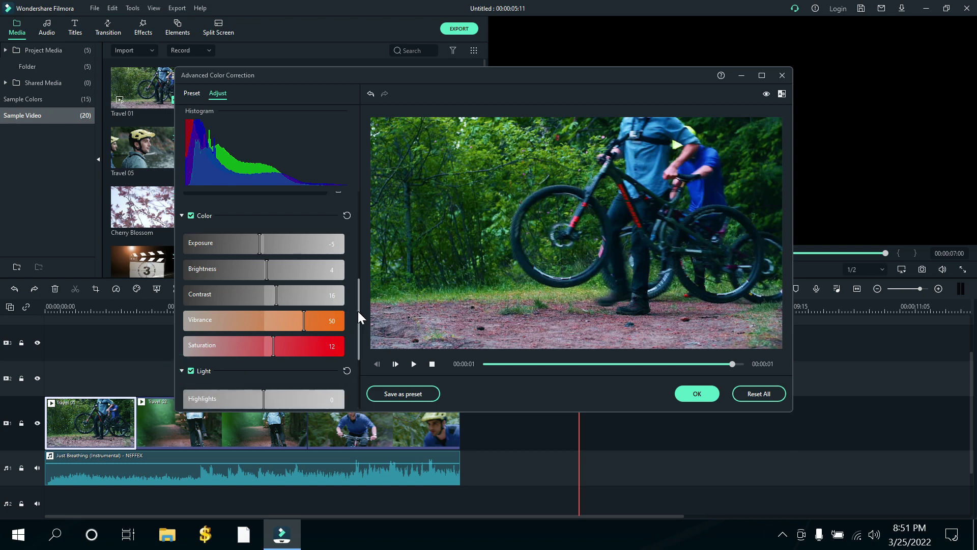
left_click_drag(358, 311, 353, 377)
left_click_drag(260, 273, 240, 331)
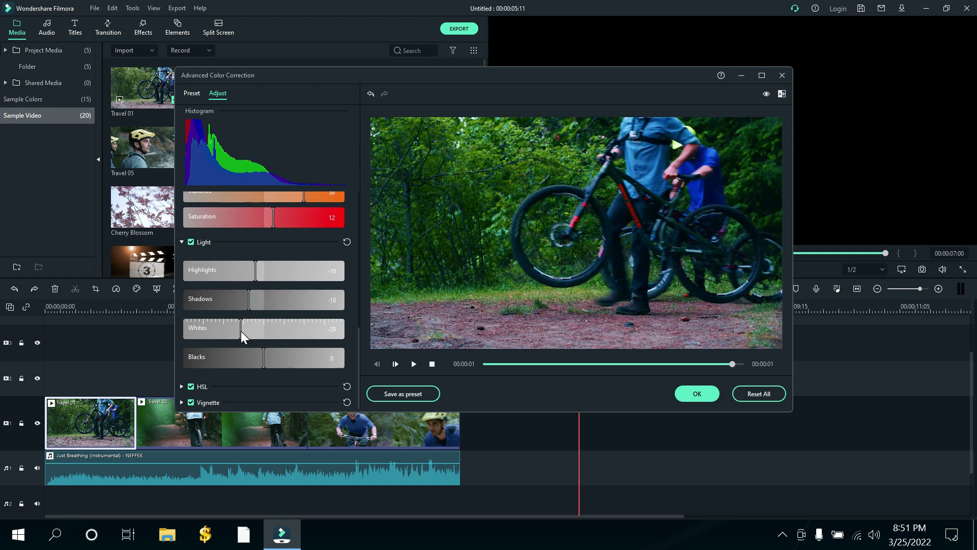
left_click_drag(286, 354, 252, 360)
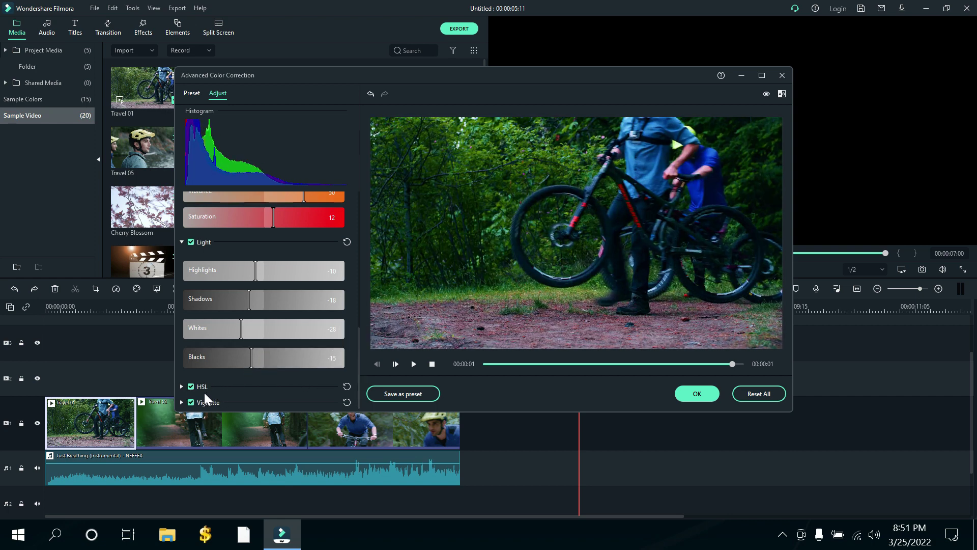
Expand the HSL settings, look at the orange and yellow ranges, and select the green range
left_click(181, 387)
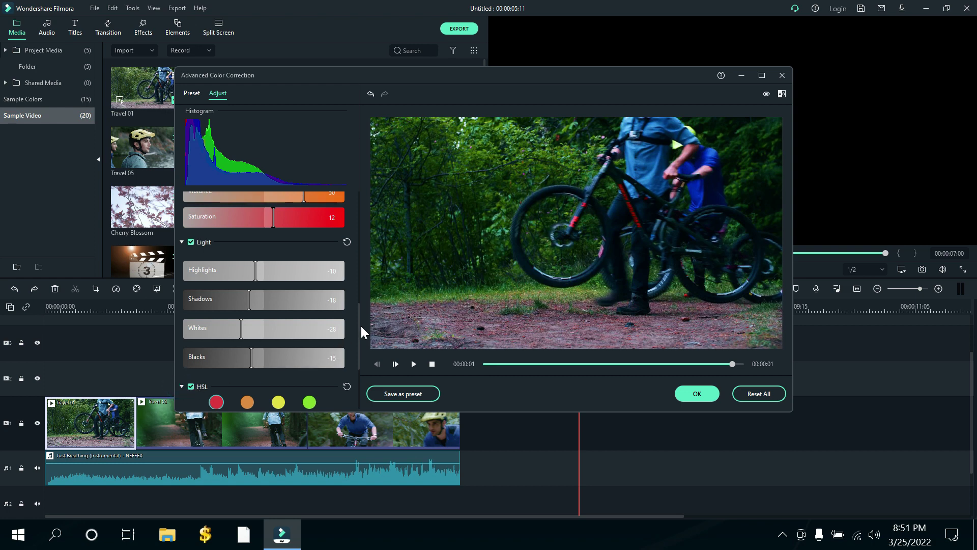
left_click_drag(358, 330, 355, 380)
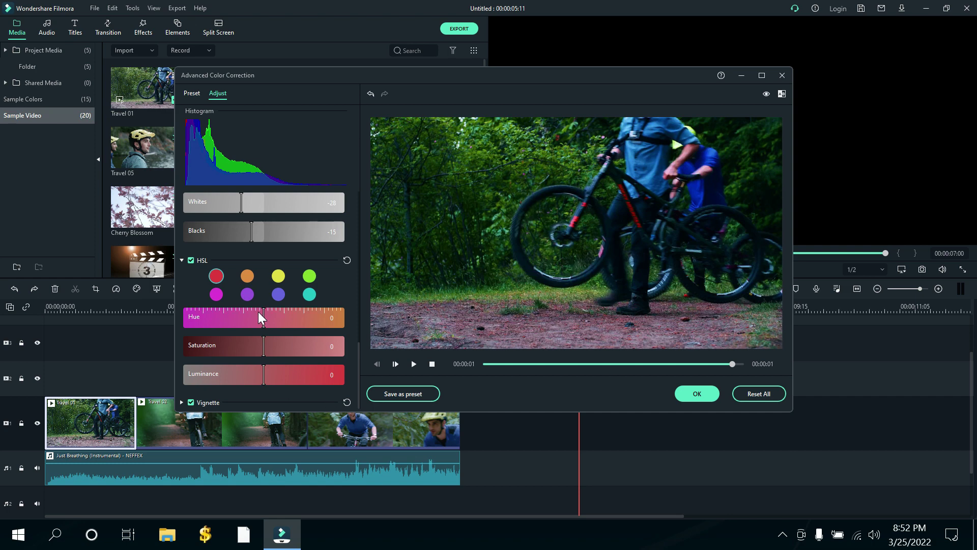
left_click(249, 276)
left_click(281, 277)
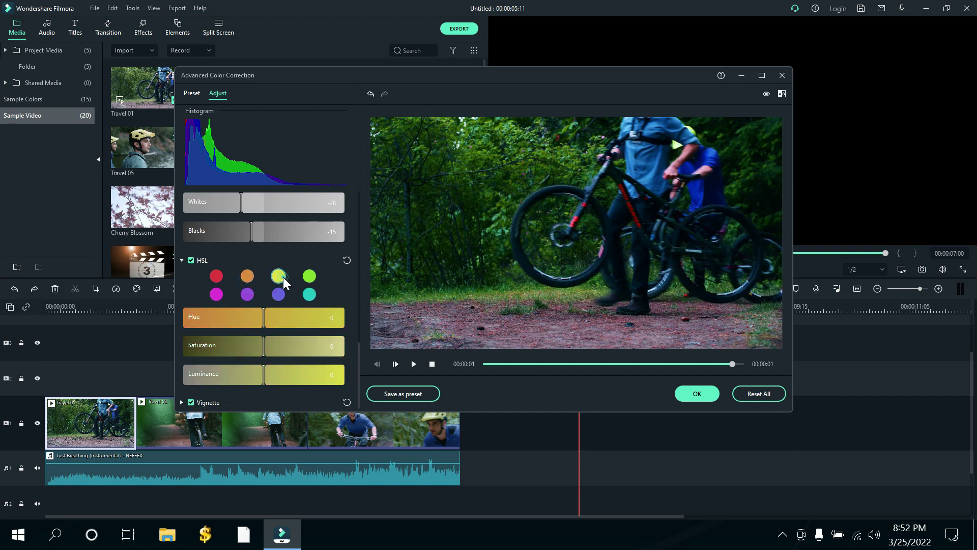
left_click(310, 276)
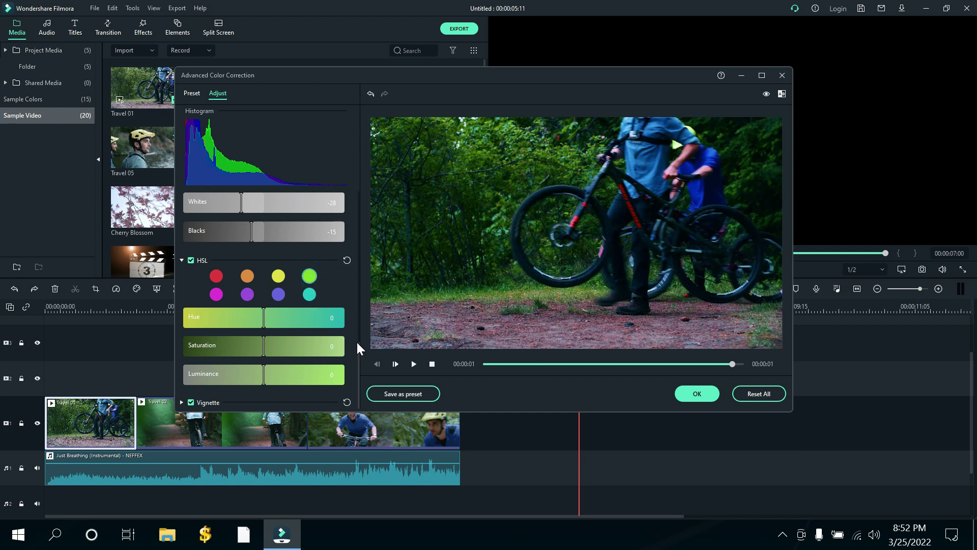
Review the Color and Light adjustments made to the clip
scroll(359, 349, "up", 2)
scroll(355, 328, "down", 2)
scroll(352, 353, "up", 2)
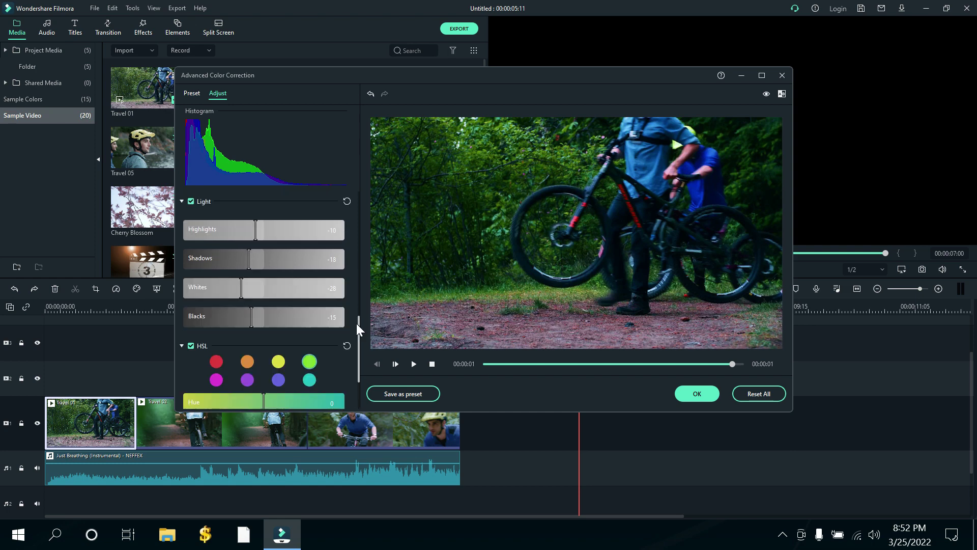
scroll(356, 329, "down", 2)
scroll(360, 325, "up", 5)
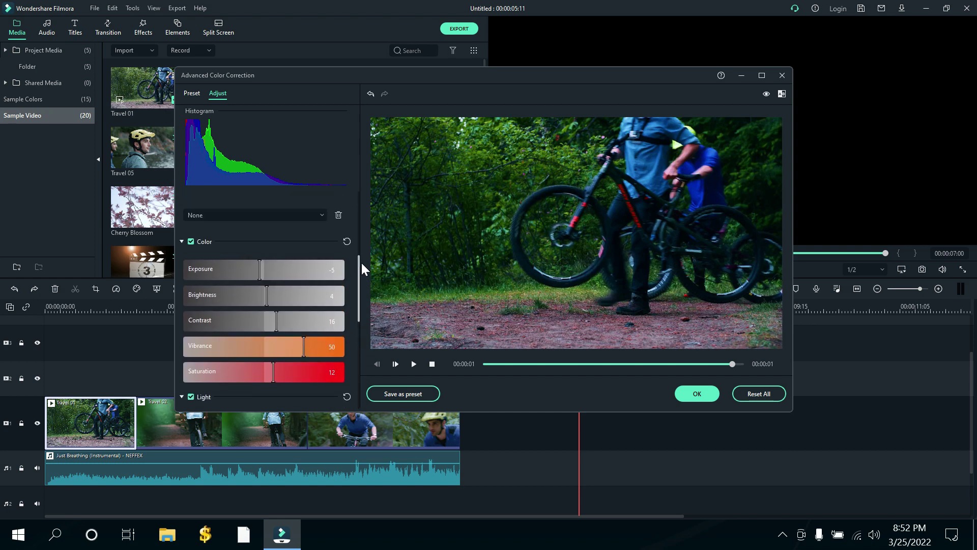
scroll(361, 261, "down", 2)
mouse_move(301, 296)
left_mouse_down()
mouse_move(238, 297)
mouse_move(305, 303)
left_mouse_up()
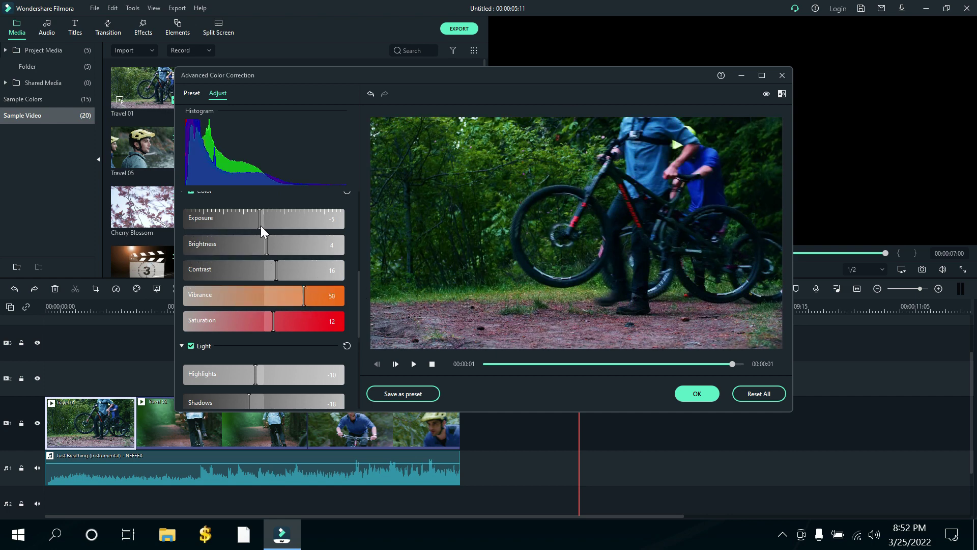
left_click(246, 232)
left_click_drag(275, 230, 260, 234)
Try the green range's HSL hue at -100, and return it to 8
left_click_drag(359, 290, 364, 364)
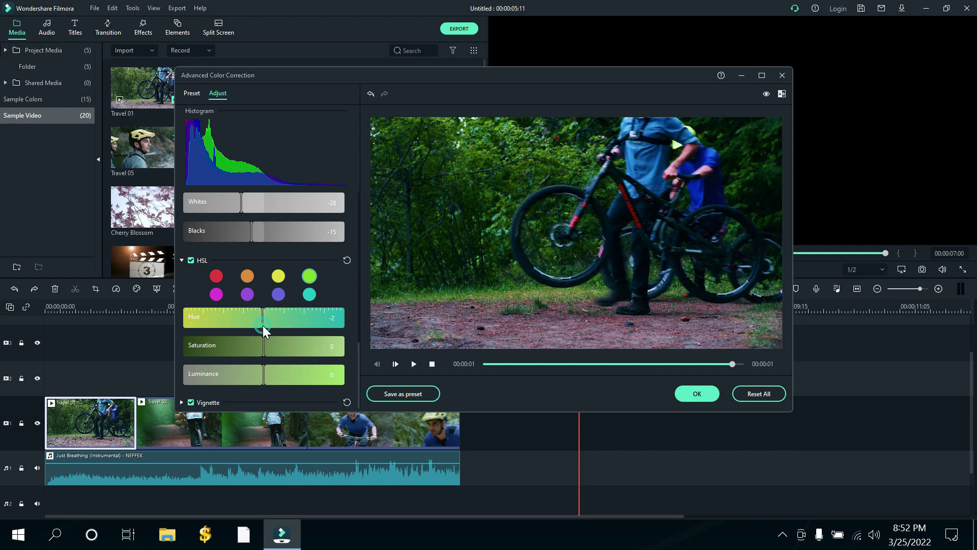
left_click_drag(263, 325, 160, 319)
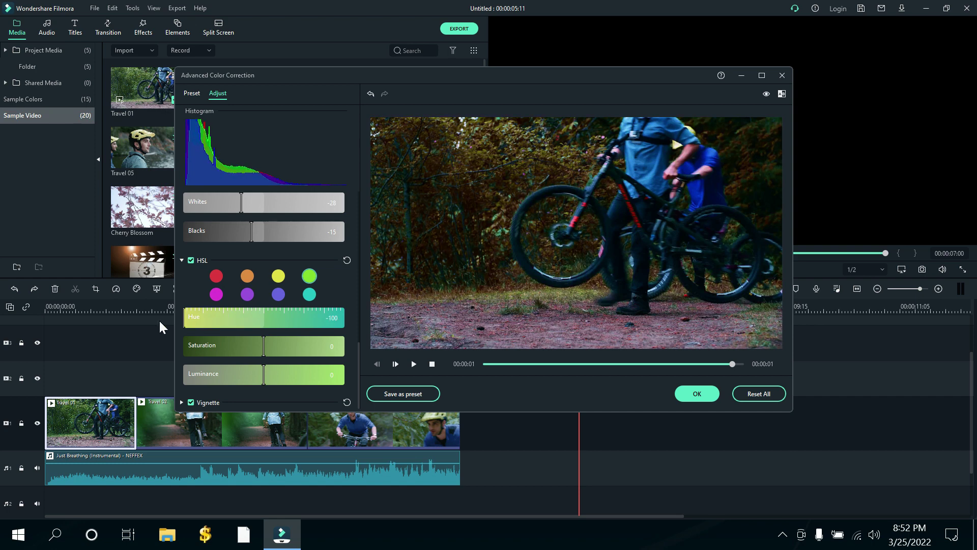
left_click_drag(246, 322, 271, 321)
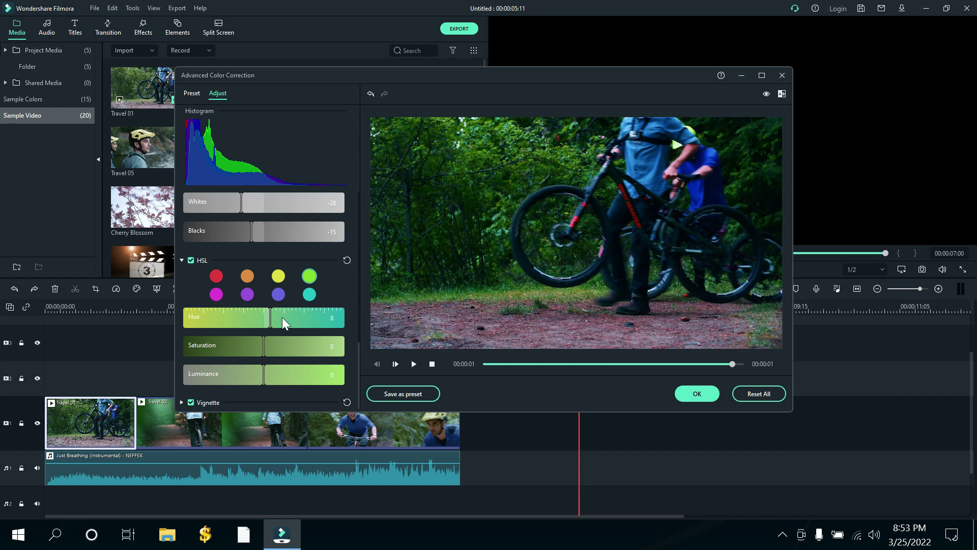
Set the green range's HSL hue to -35, its saturation to about 49 and its luminance to 34
left_click_drag(271, 320, 236, 319)
left_click_drag(264, 349, 304, 352)
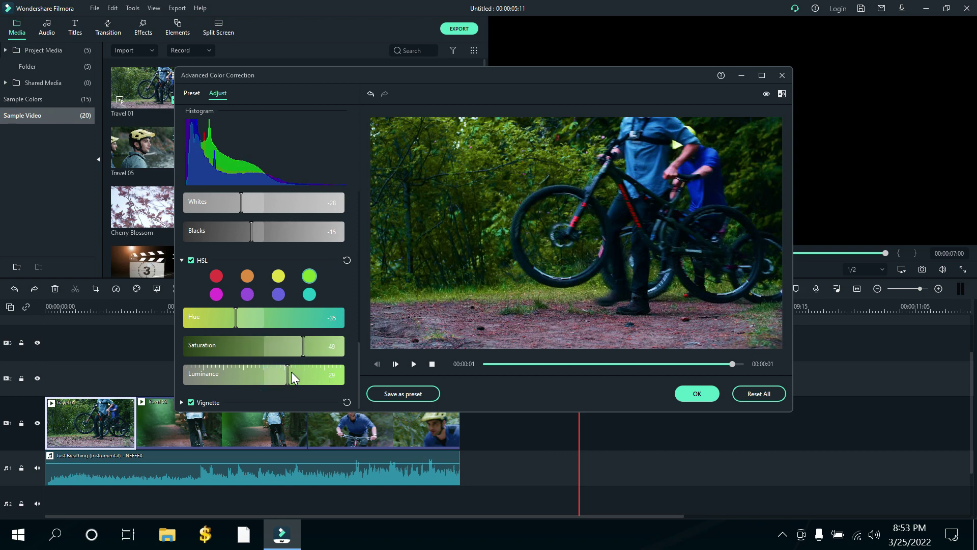
left_click(291, 372)
Expand the Vignette settings and set the vignette amount to -20
left_click(181, 402)
left_click_drag(358, 320, 360, 368)
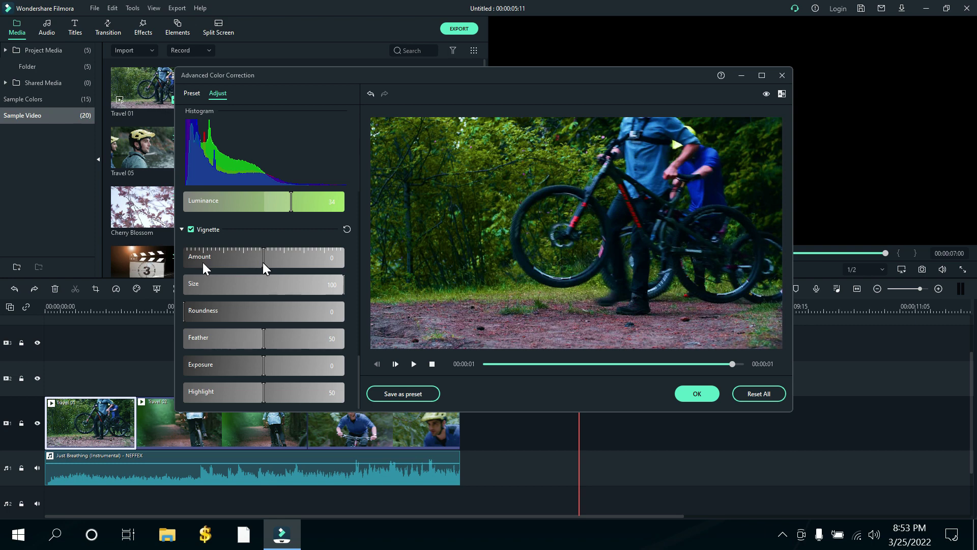
mouse_move(262, 262)
left_mouse_down()
mouse_move(203, 261)
mouse_move(247, 268)
left_mouse_up()
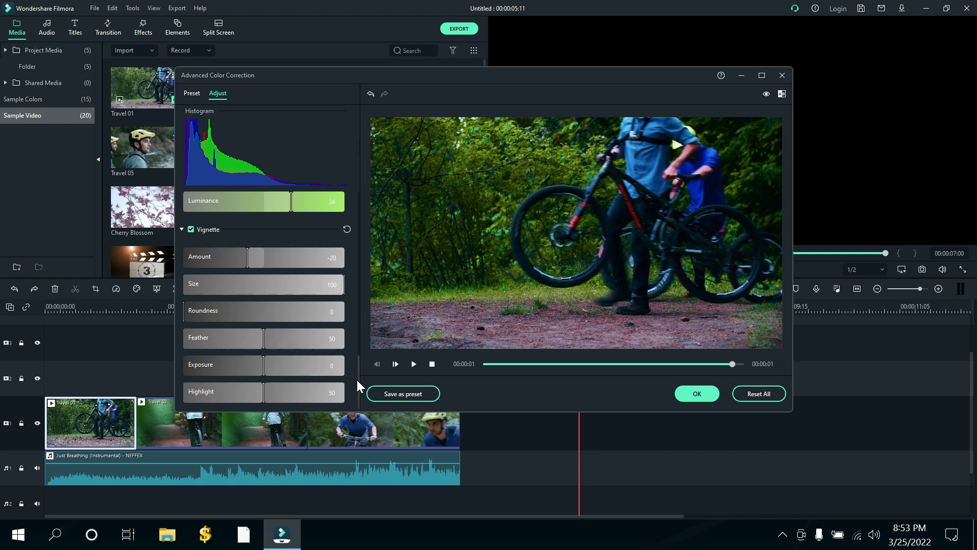
Return to the first color adjustments and compare the clip before and after correction in Side by Side View
left_click_drag(359, 380, 389, 165)
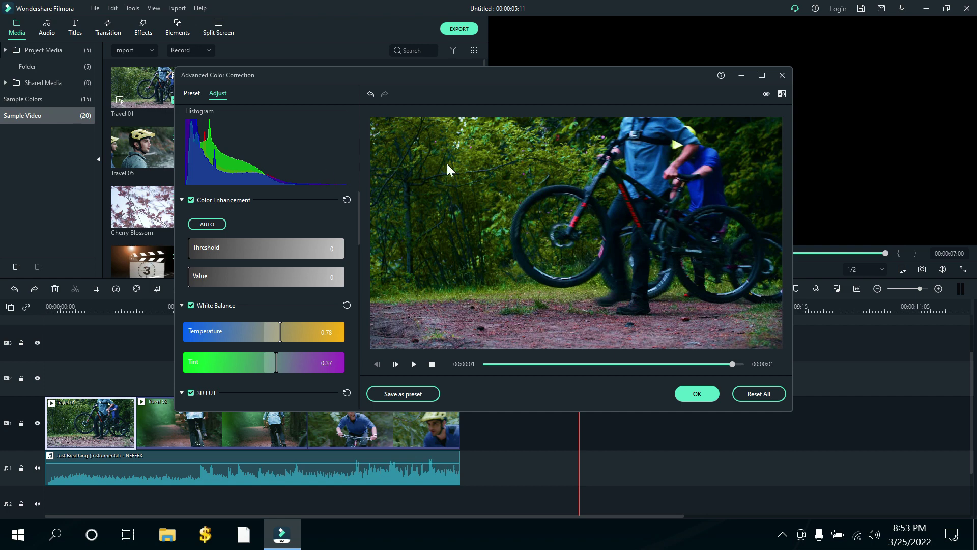
left_click(786, 96)
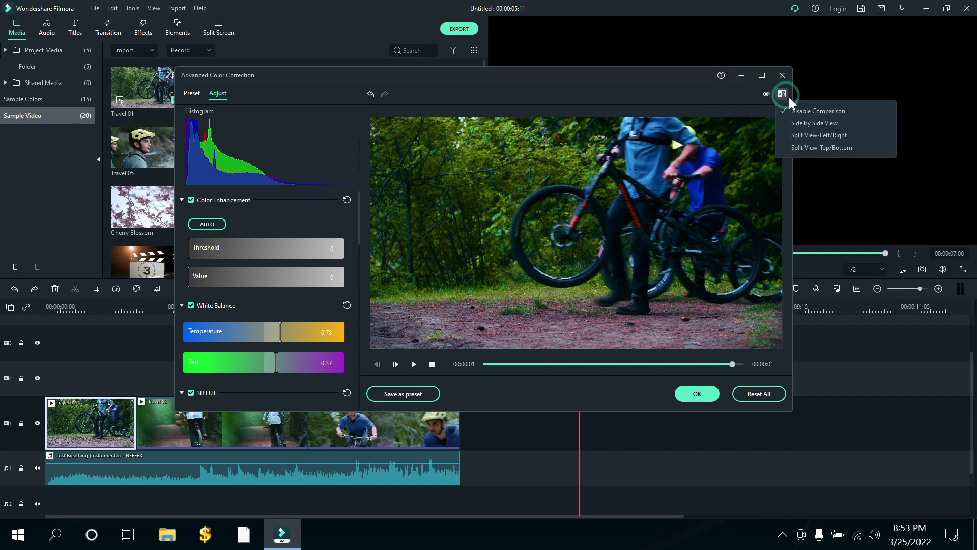
left_click(822, 127)
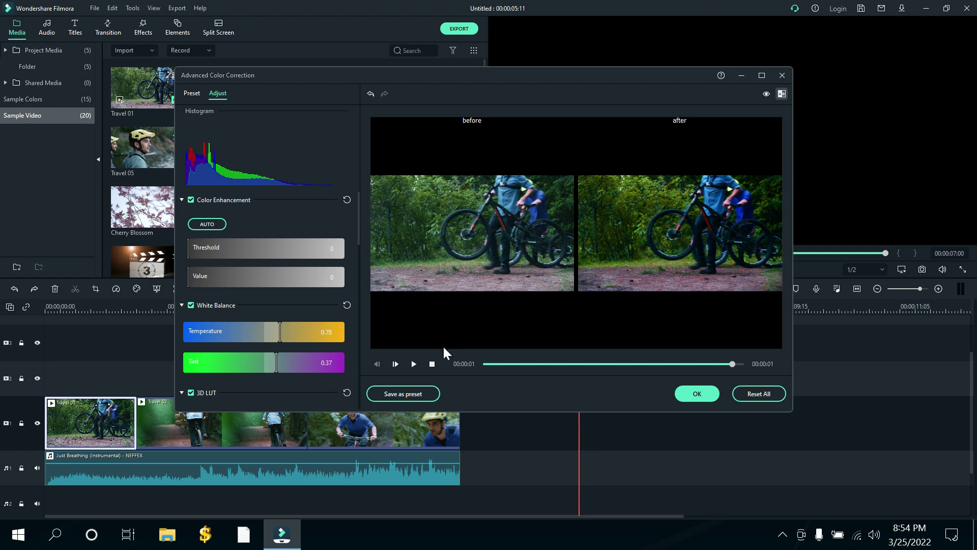
Play the correction preview, apply the advanced color correction to the first clip, and play the corrected footage on the timeline
left_click(411, 364)
left_click(680, 385)
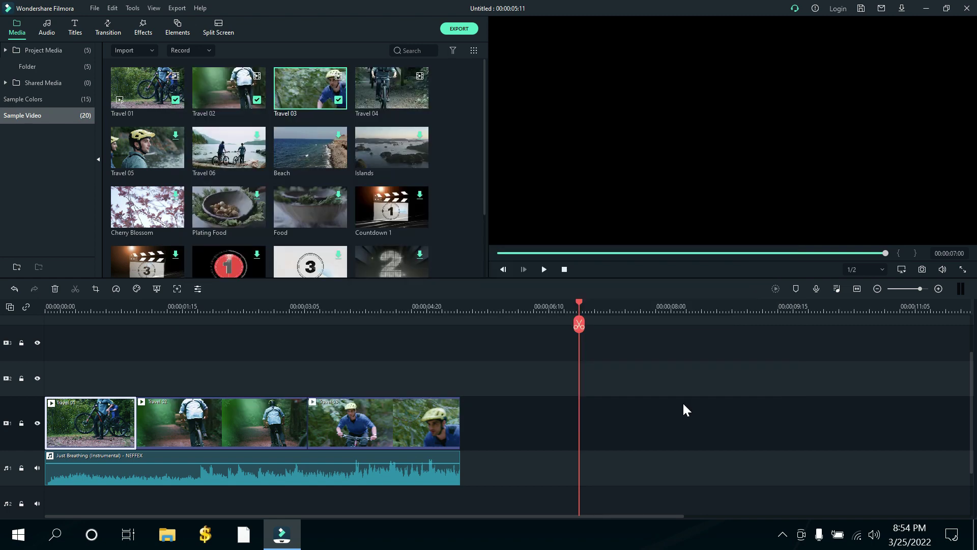
left_click(60, 306)
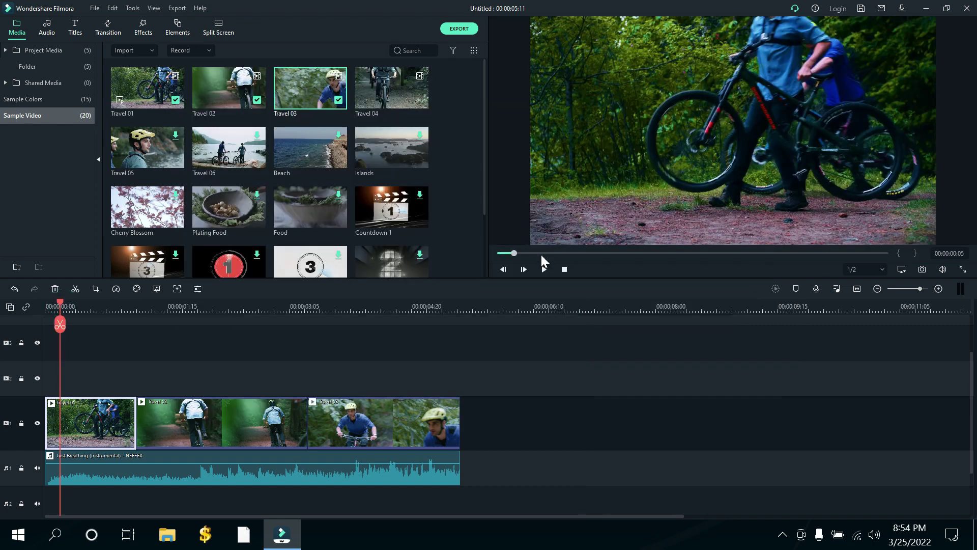
left_click(545, 270)
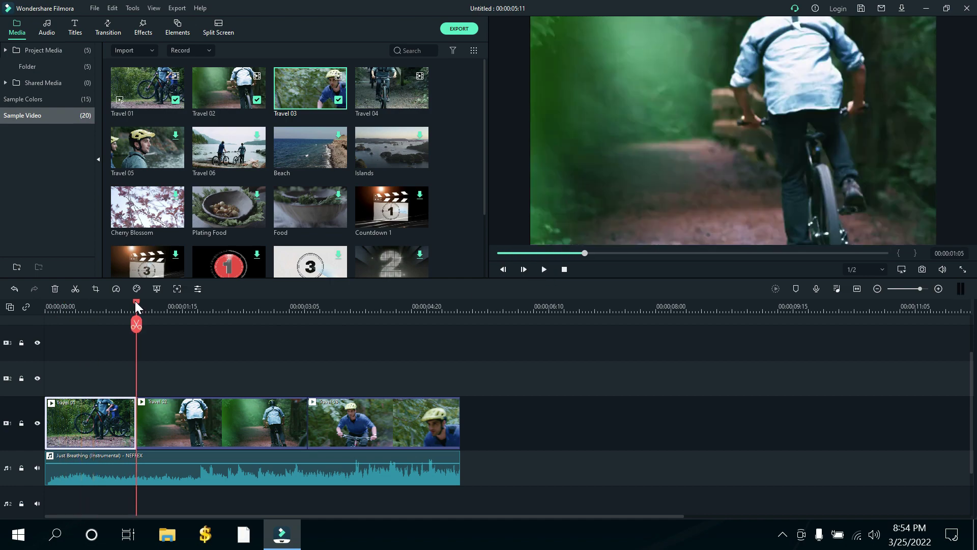
View the Color Match comparison with the playhead inside the first clip, and close it without matching
left_click_drag(135, 301, 66, 309)
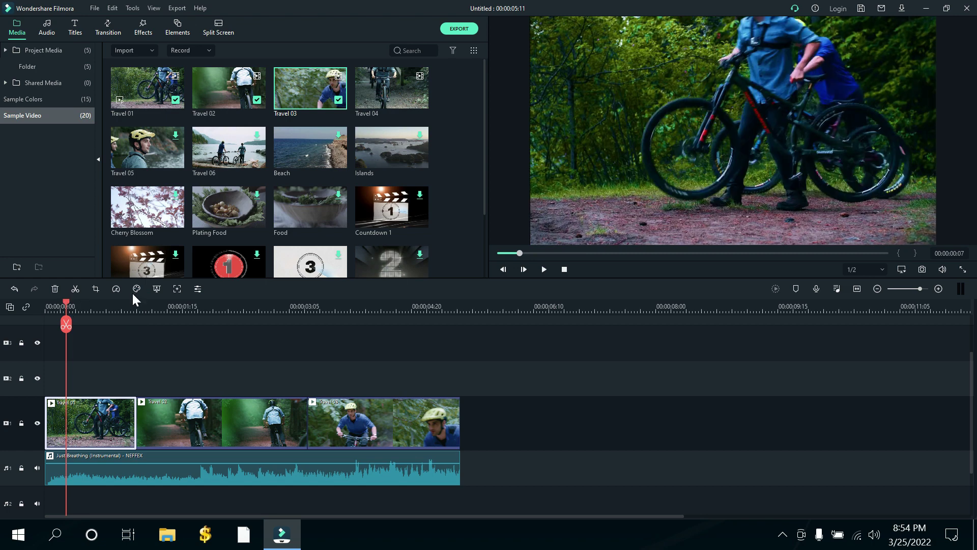
left_click(135, 290)
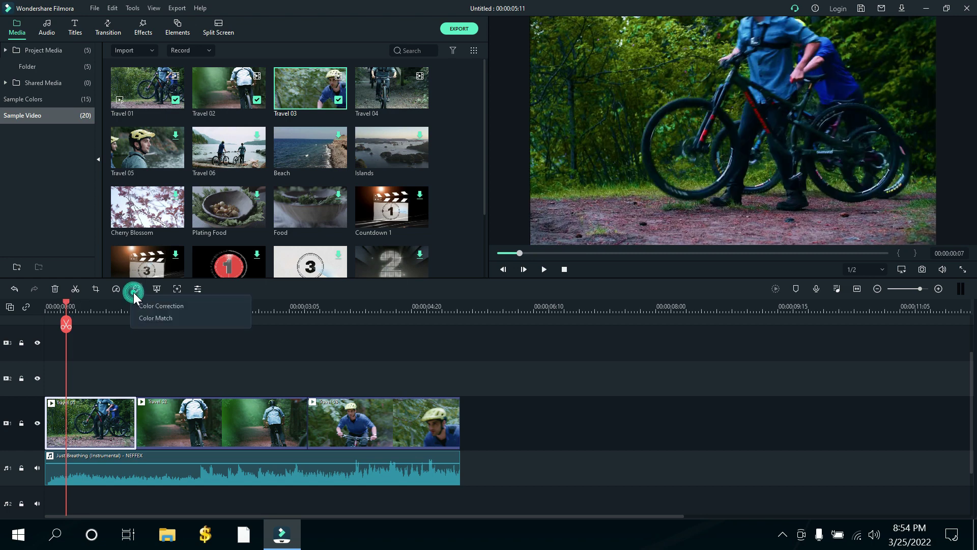
left_click(154, 319)
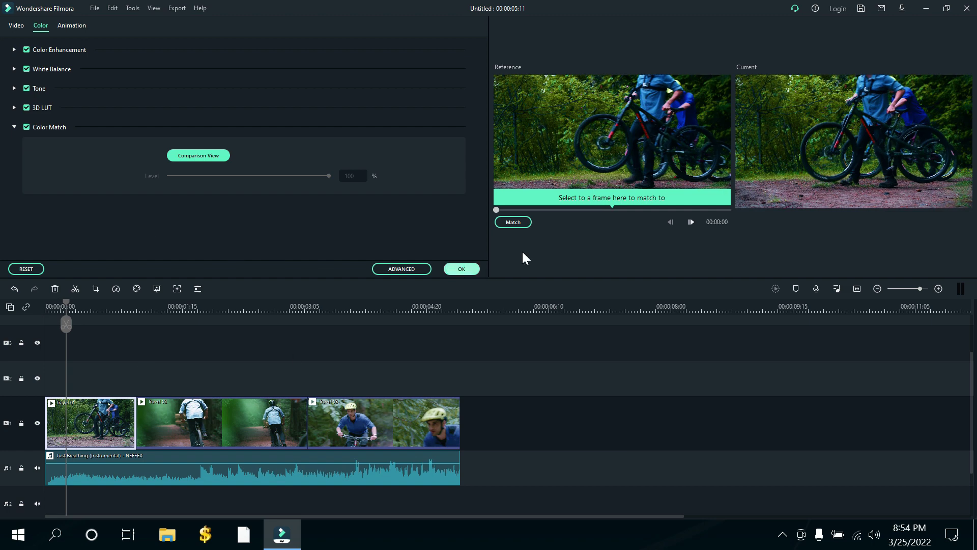
left_click(465, 270)
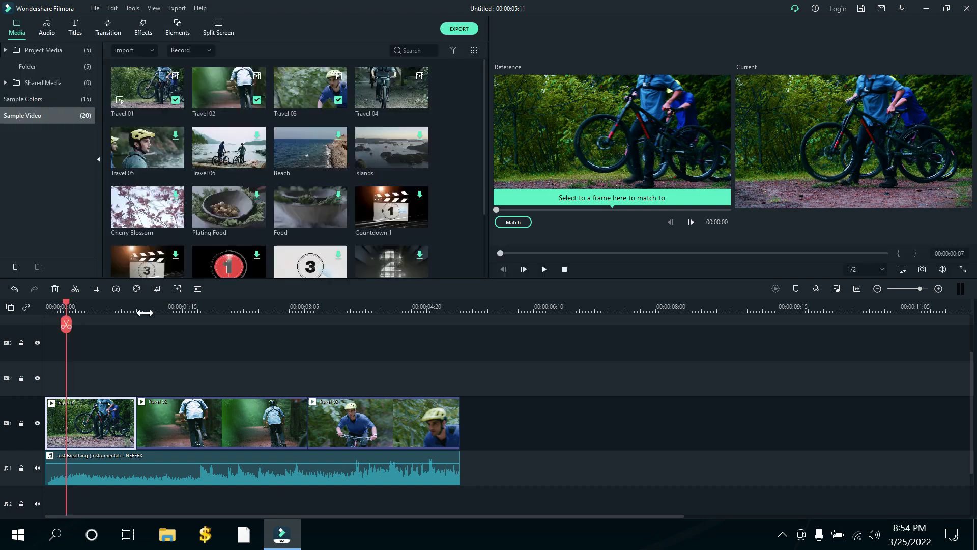
View the Color Match comparison with the playhead on the second clip as the current frame, and close it without matching
left_click(148, 308)
left_click(216, 307)
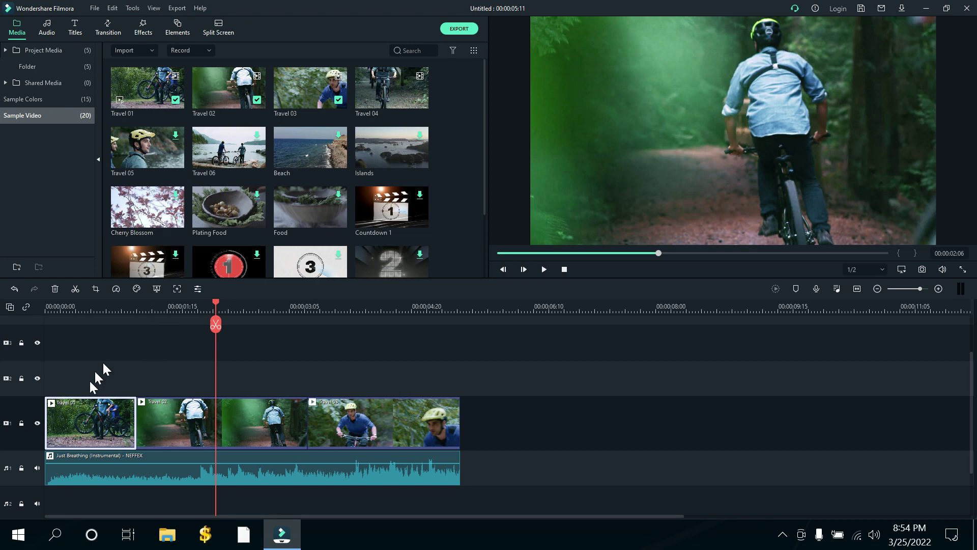
left_click(137, 288)
left_click(145, 317)
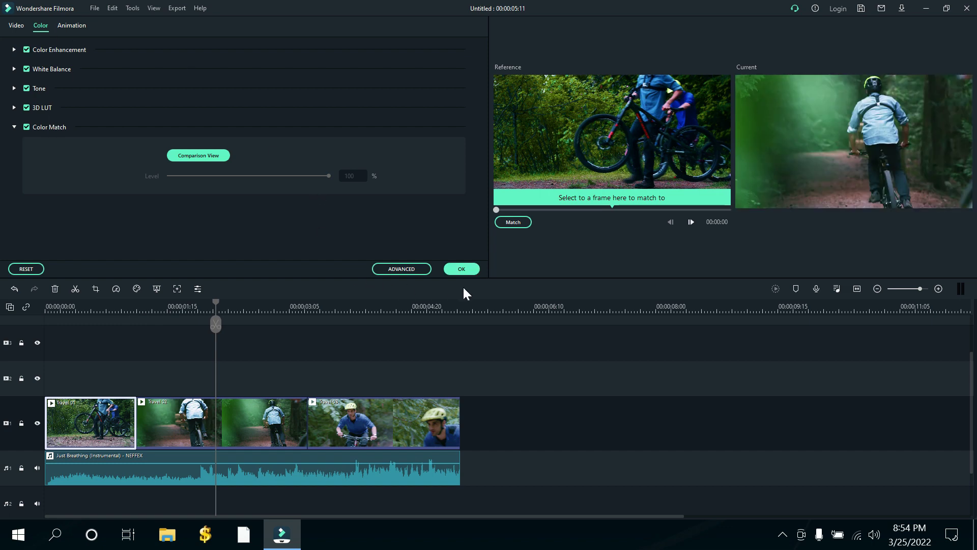
left_click(469, 269)
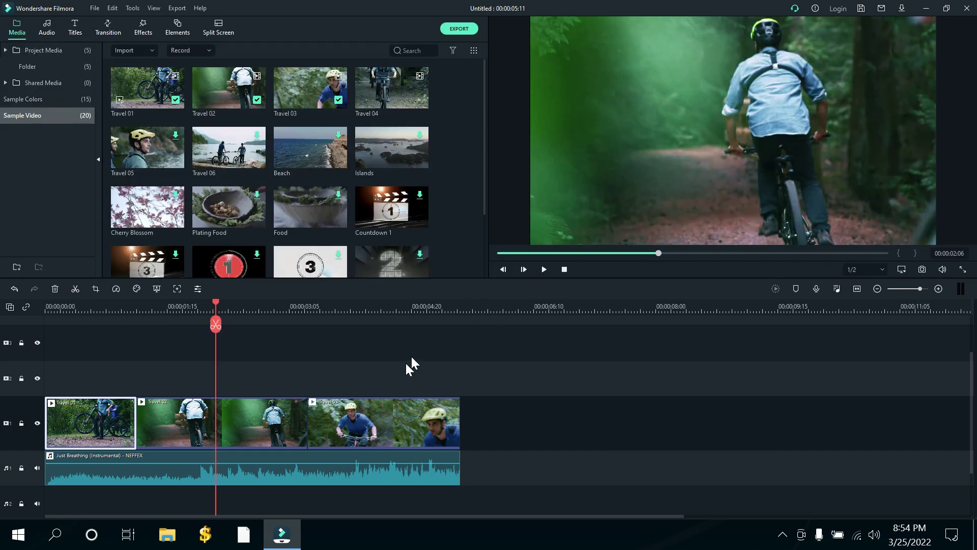
Play the sequence from the first clip, return the playhead to the start, and review the first clip's available editing commands
left_click(109, 305)
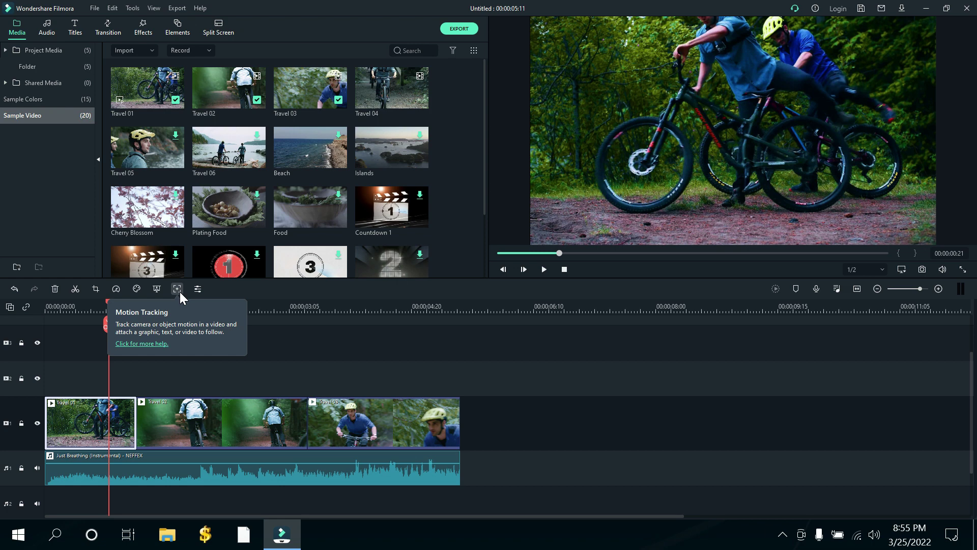
left_click(544, 271)
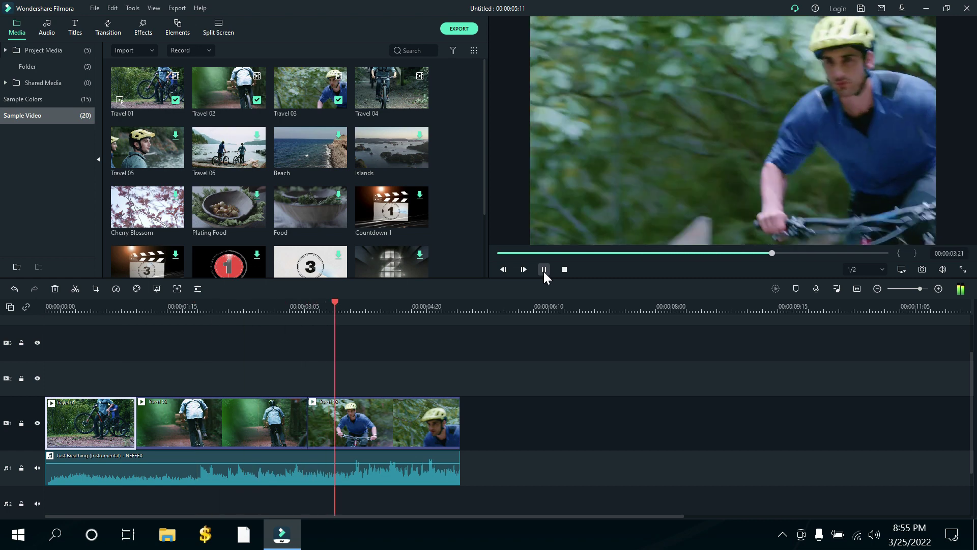
left_click(544, 270)
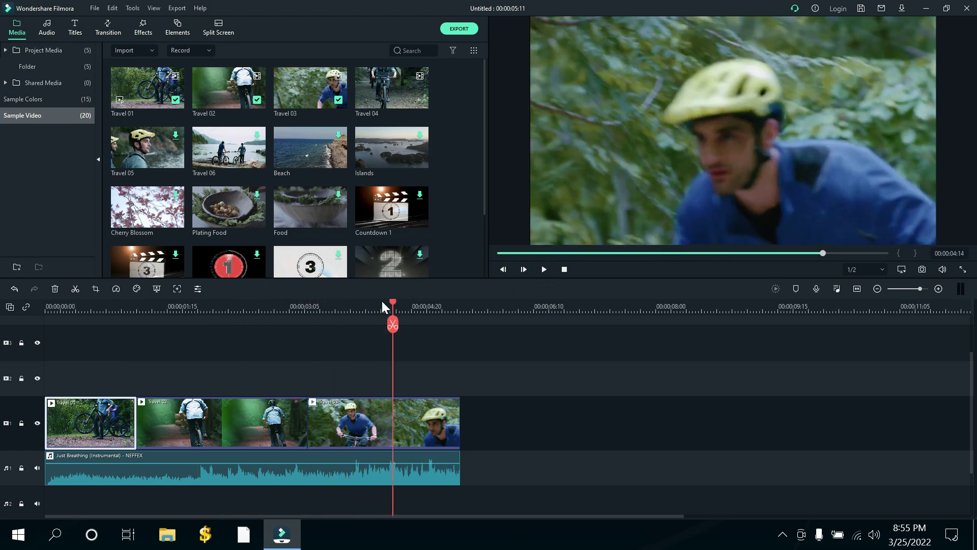
left_click_drag(382, 306, 45, 306)
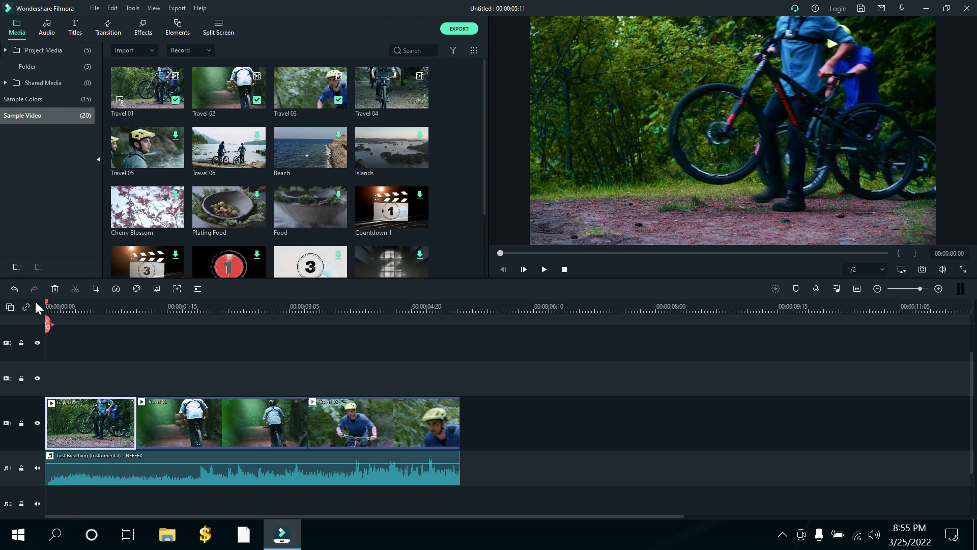
right_click(72, 426)
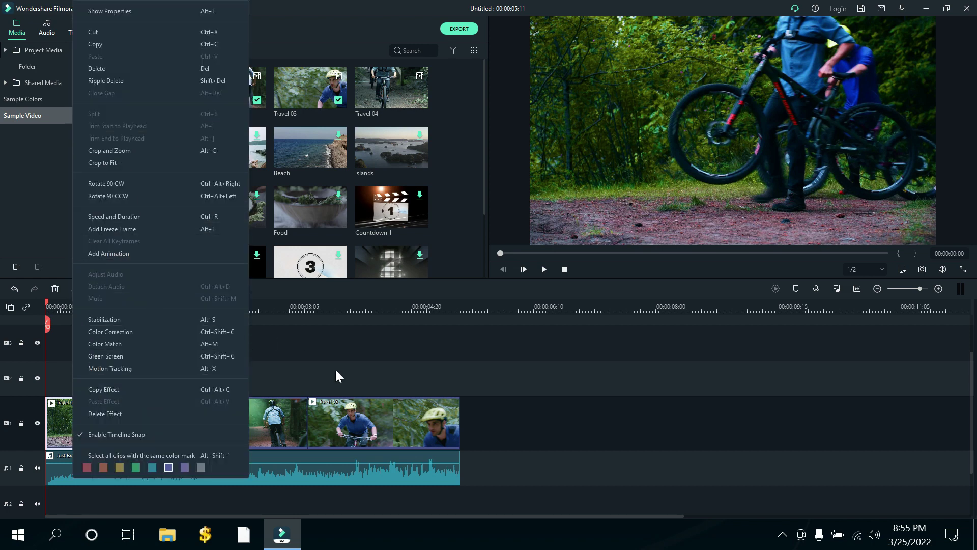
left_click(474, 348)
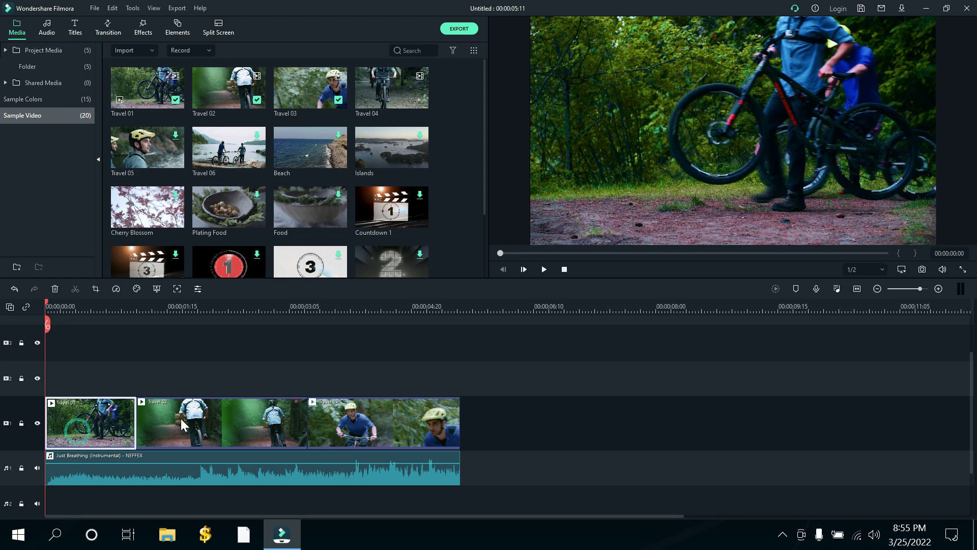
Browse the Openers category of the title library and preview Opener 7
left_click(74, 30)
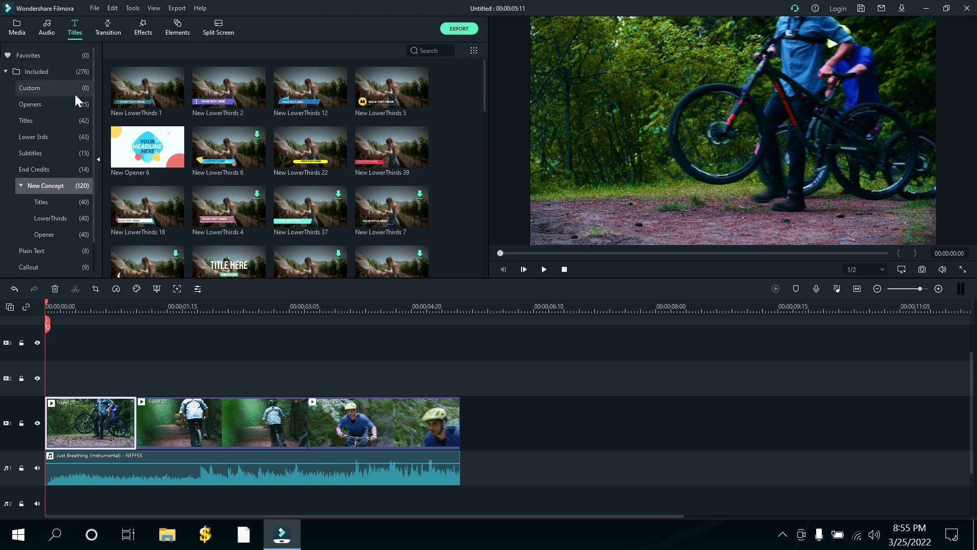
left_click(34, 106)
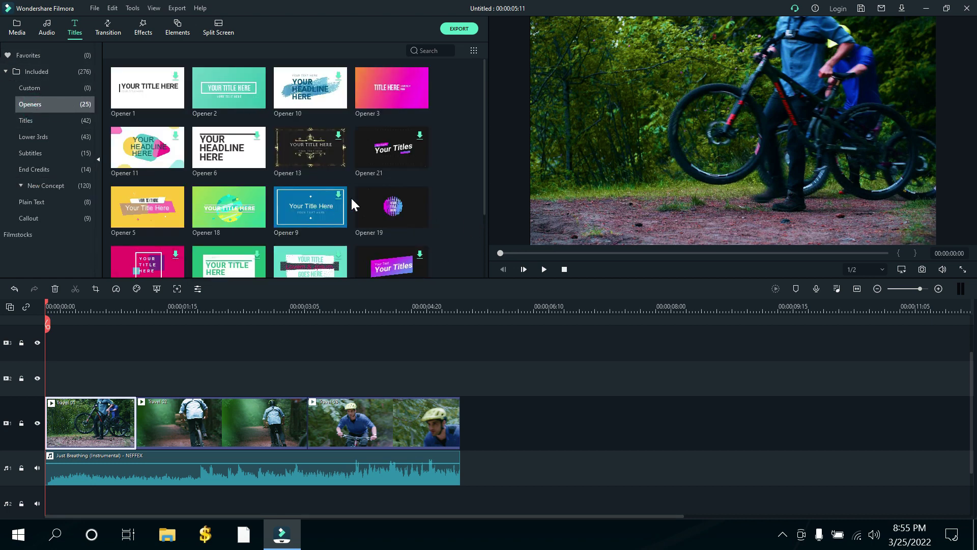
scroll(351, 196, "down", 3)
scroll(350, 196, "up", 3)
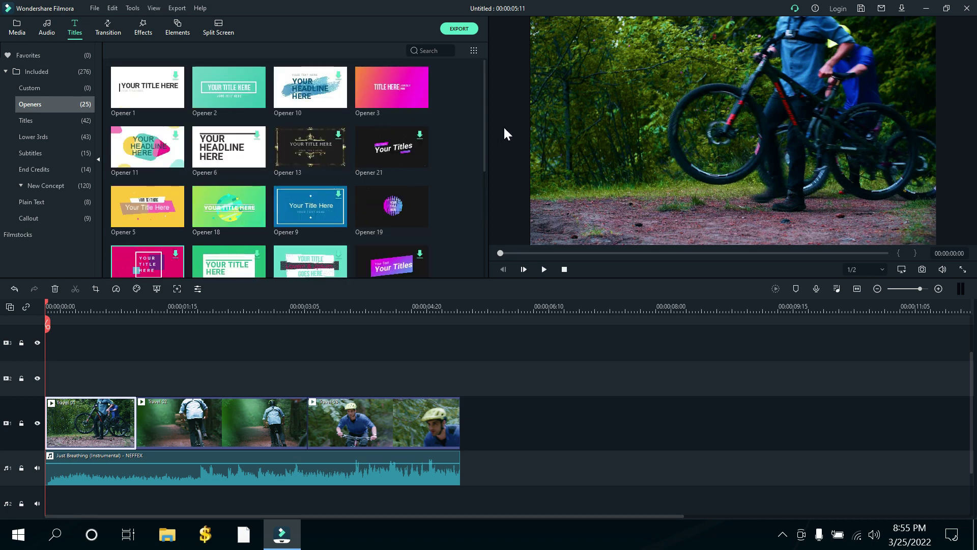
left_click_drag(483, 137, 483, 178)
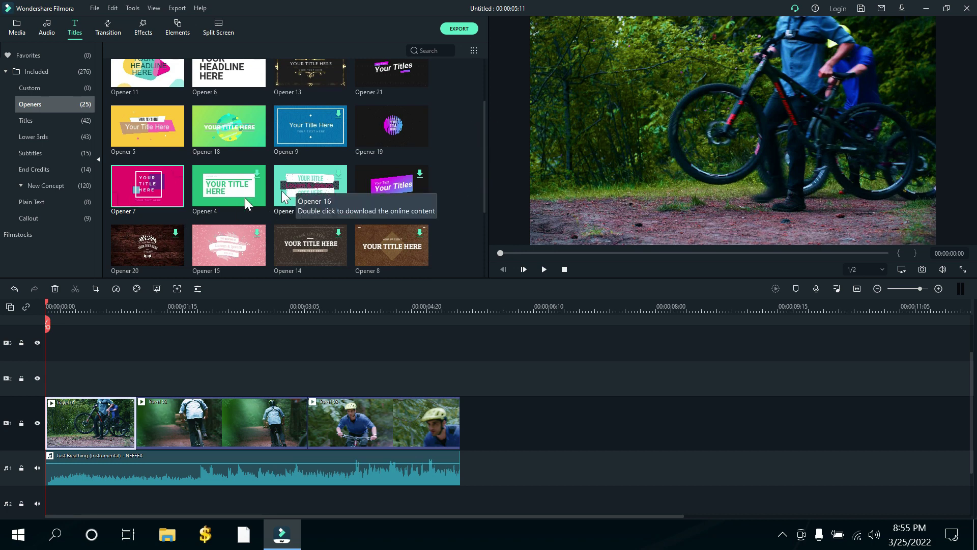
left_click(129, 198)
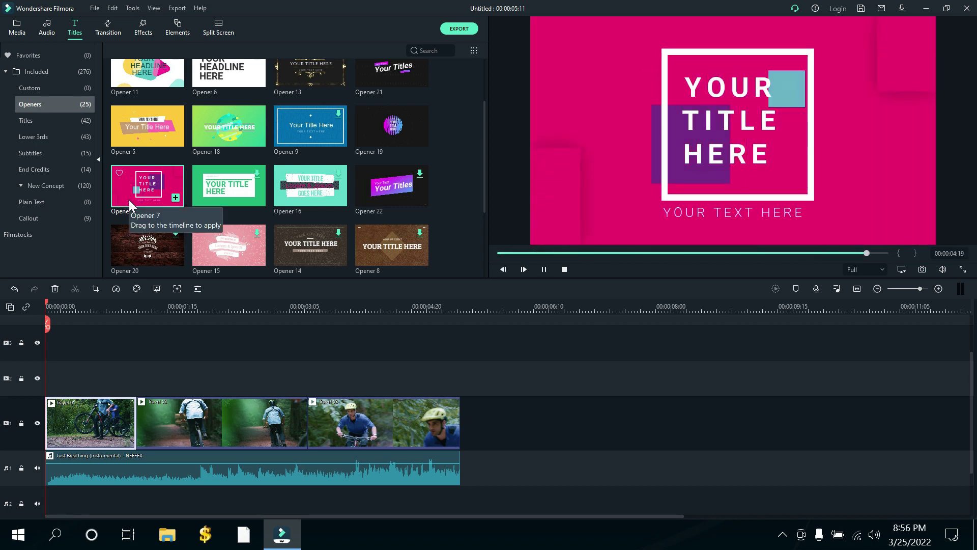
Try Opener 7 at the start of the sequence ahead of the Travel 01 clip, play it, and delete it
left_click_drag(125, 200, 7, 449)
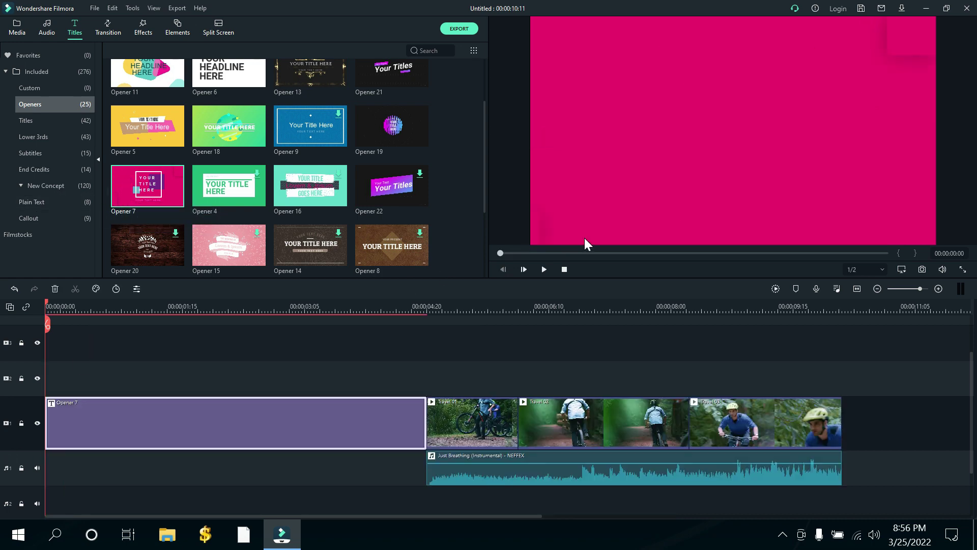
left_click(544, 270)
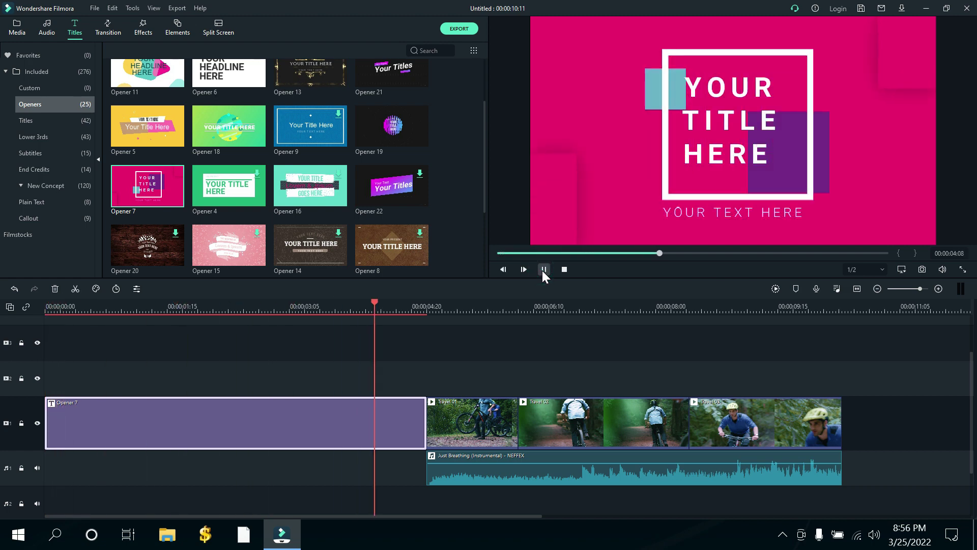
left_click(277, 428)
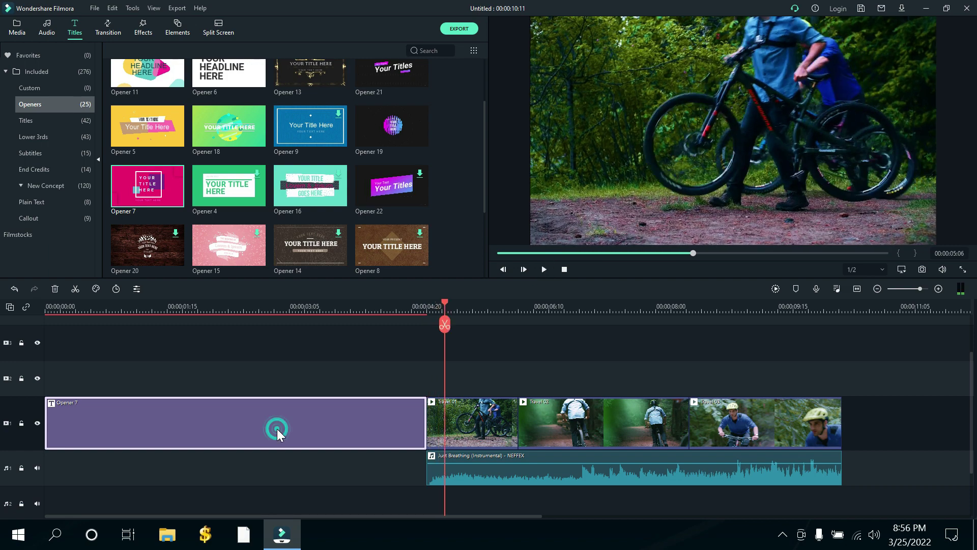
key("Delete")
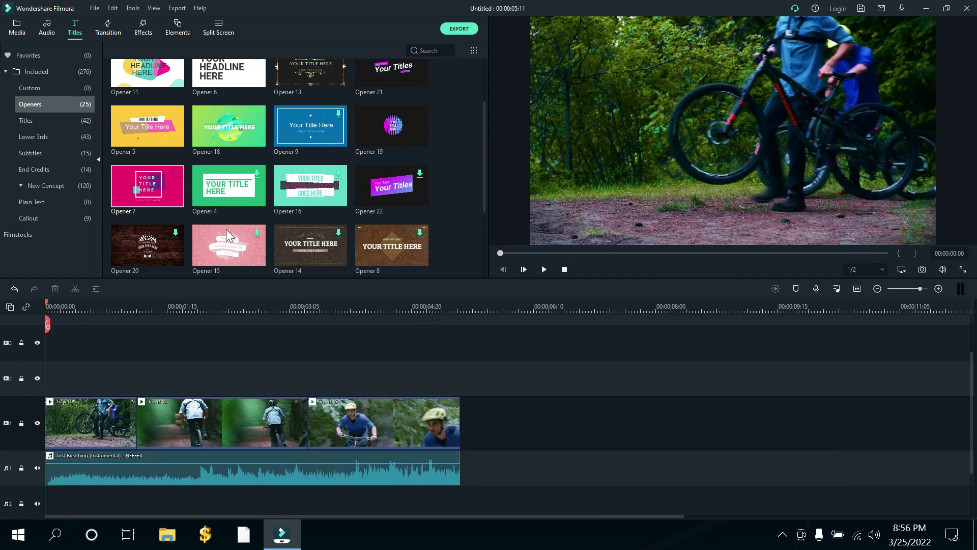
Add Lower Third 4 on the track above the clips, shorten it to about the first clip's length, and play it
left_click(45, 137)
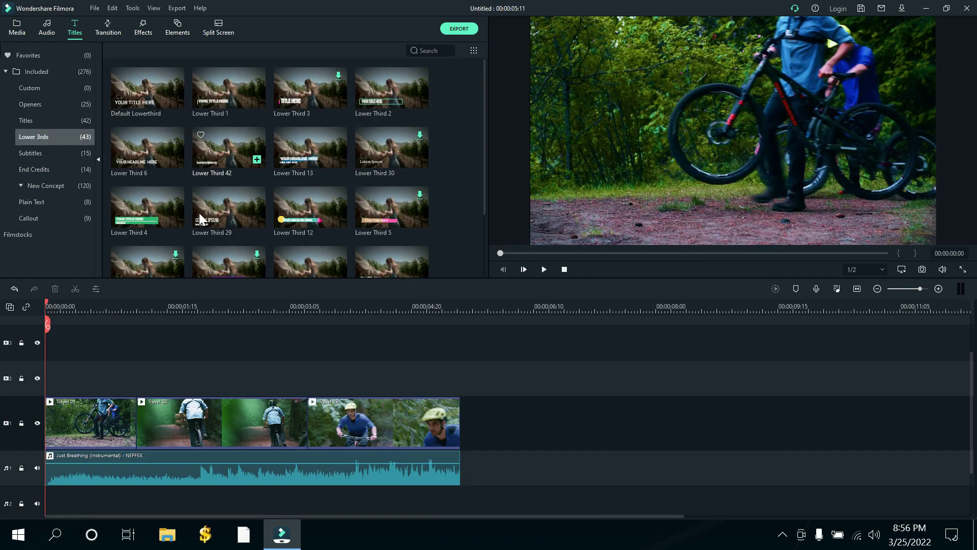
mouse_move(135, 219)
left_click_drag(137, 219, 23, 377)
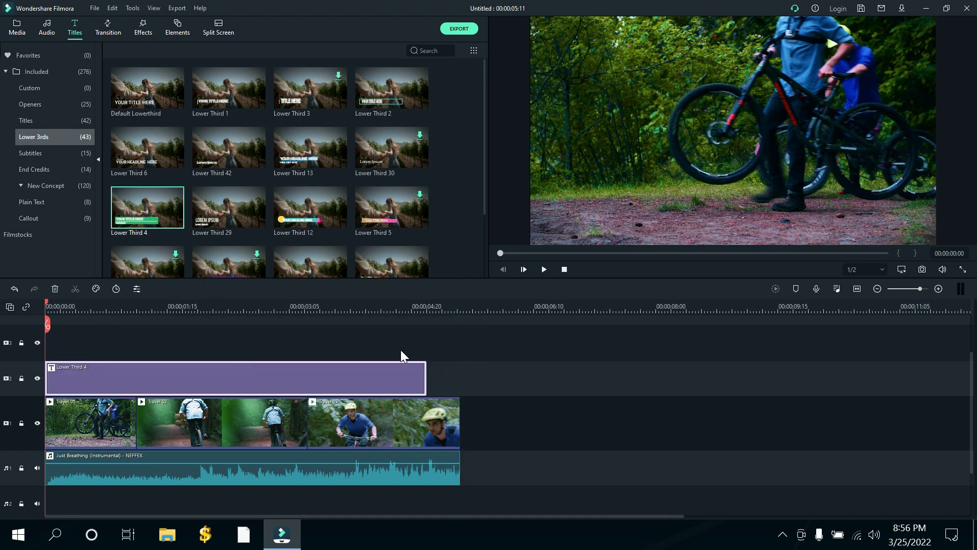
left_click_drag(423, 376, 136, 373)
left_click_drag(545, 375, 139, 370)
left_click(543, 269)
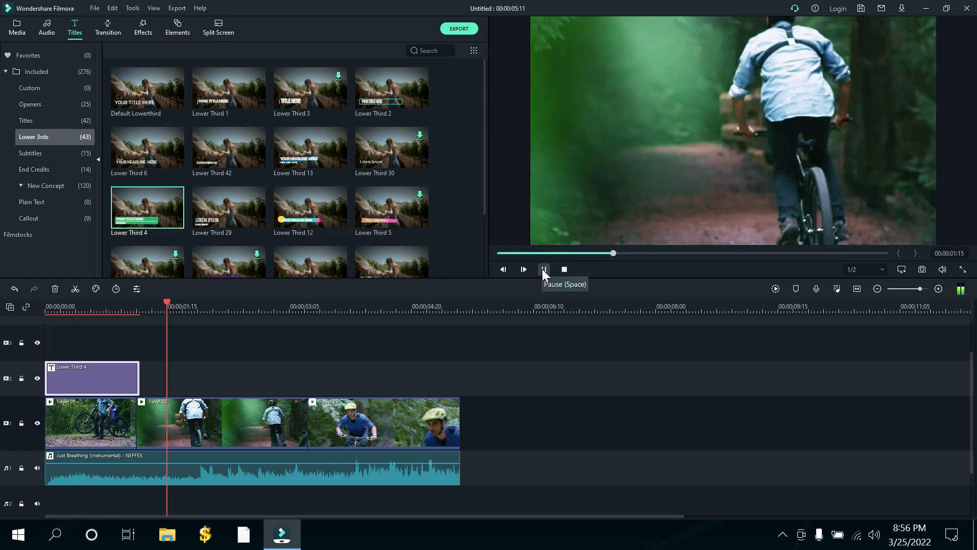
key("space")
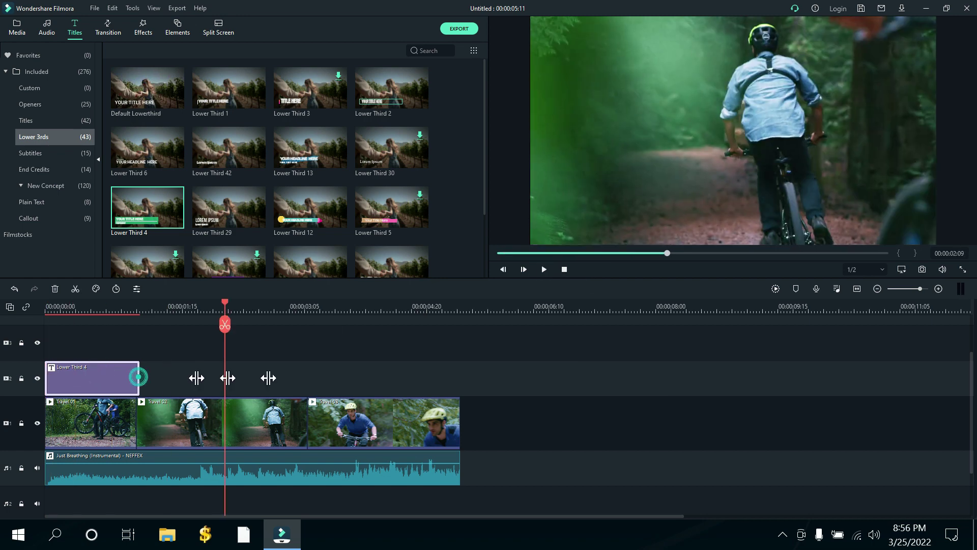
Extend the Lower Third 4 title to end at 00:00:05:11 with the last clip, play it over the footage, and remove it
left_click_drag(138, 378, 460, 380)
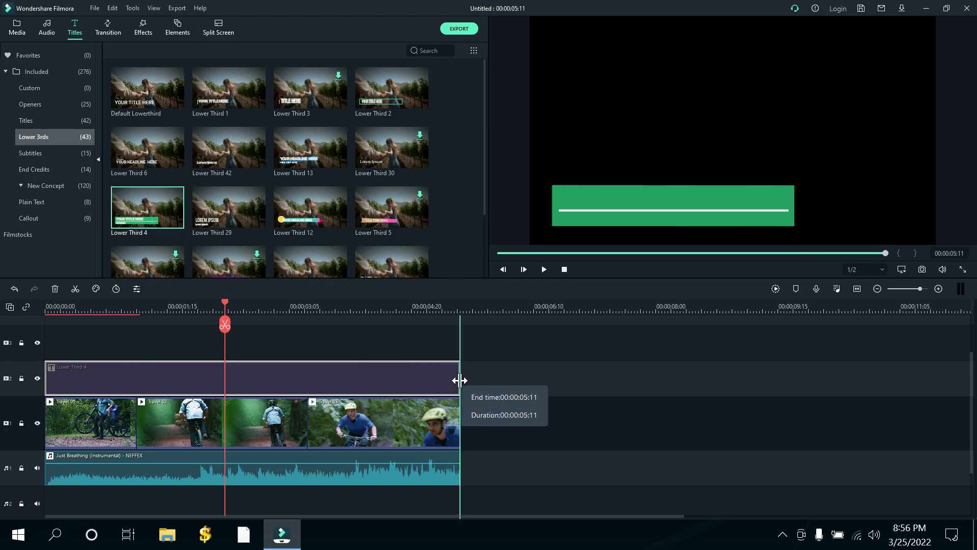
left_click(564, 270)
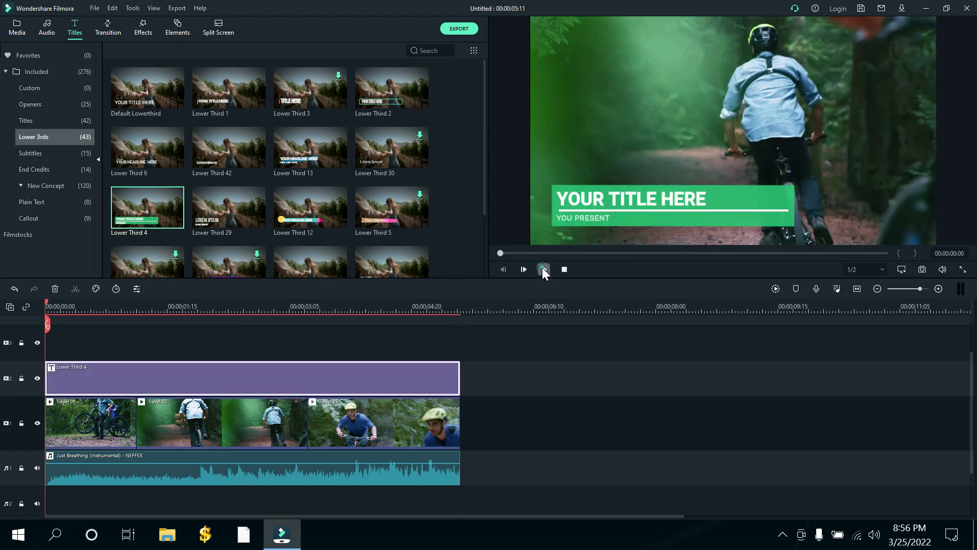
left_click(543, 269)
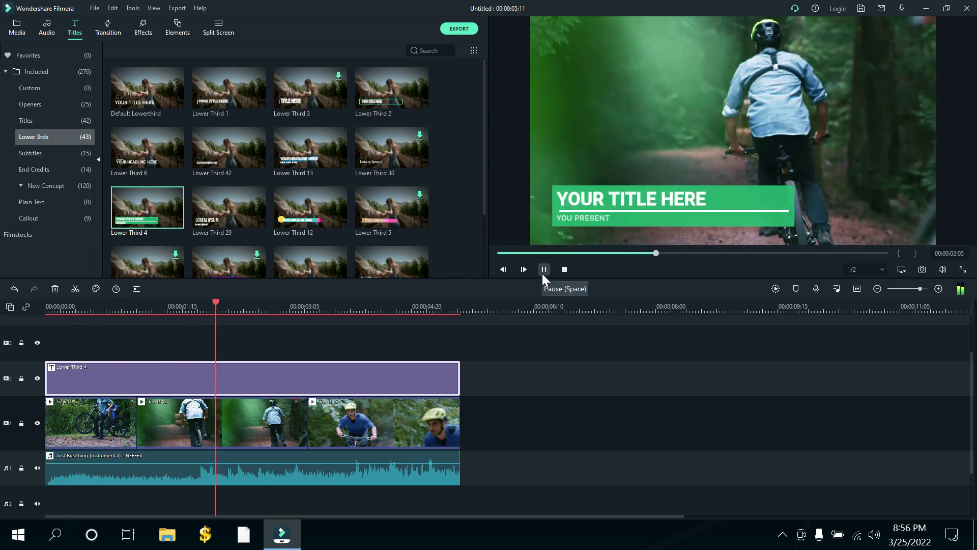
left_click(542, 270)
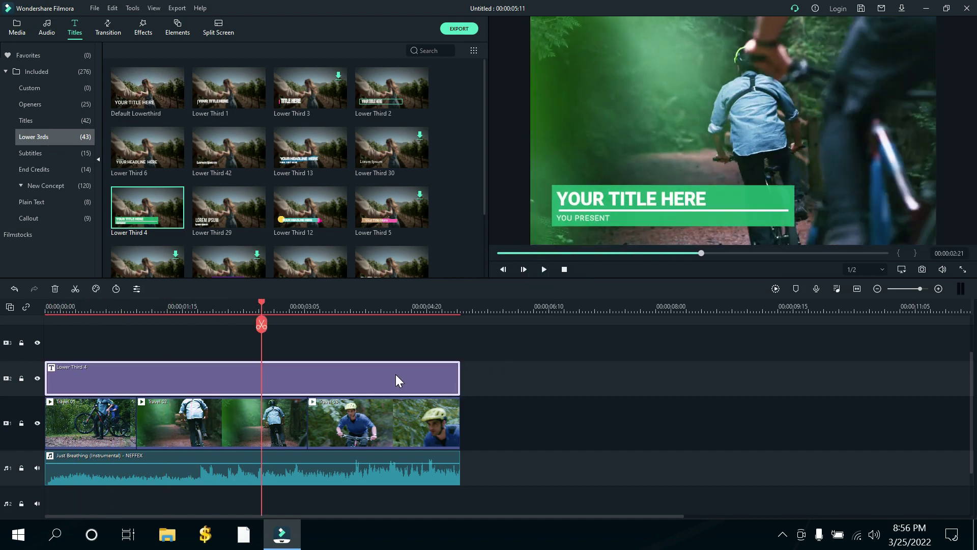
key("Delete")
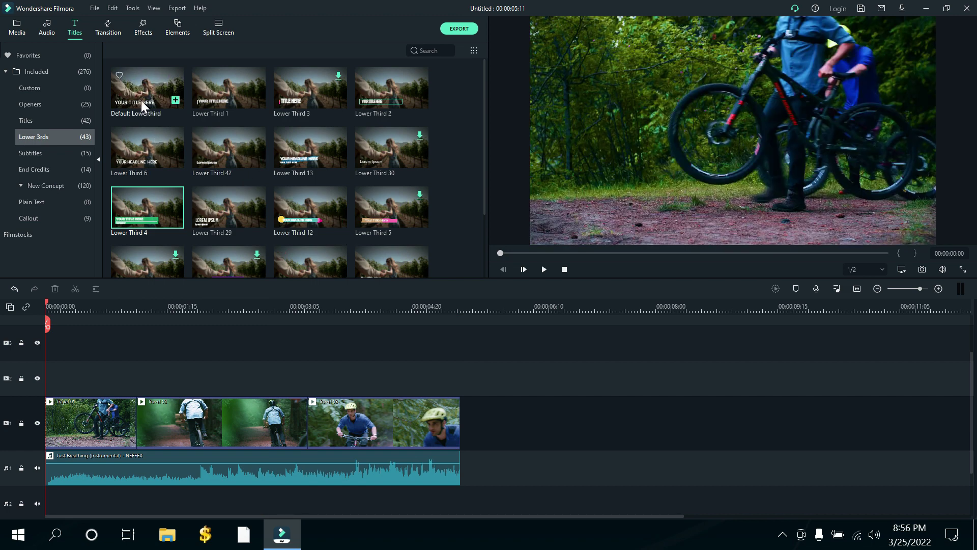
Add the Default Title on the track above the clips at the sequence start, play it, and return the playhead to 00:00:00:00
left_click(54, 118)
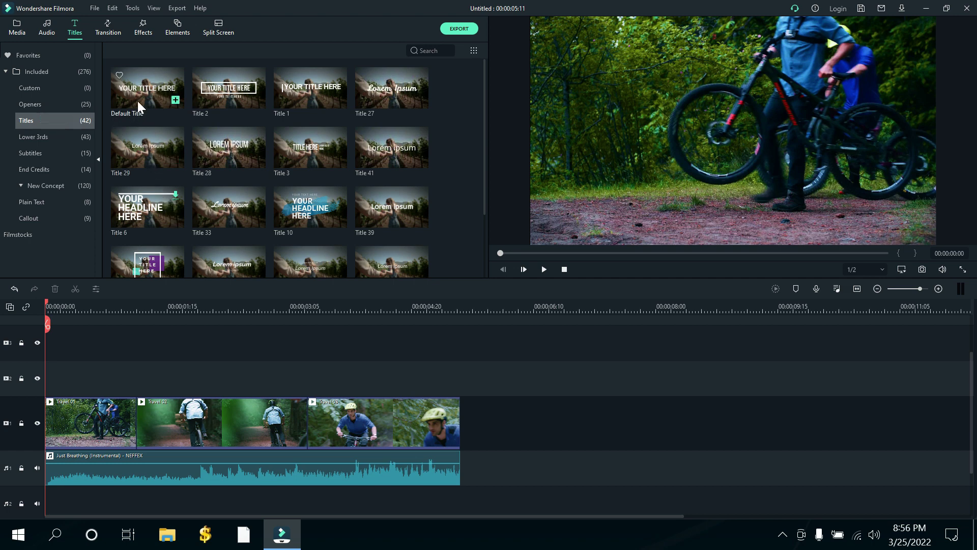
left_click_drag(133, 95, 11, 381)
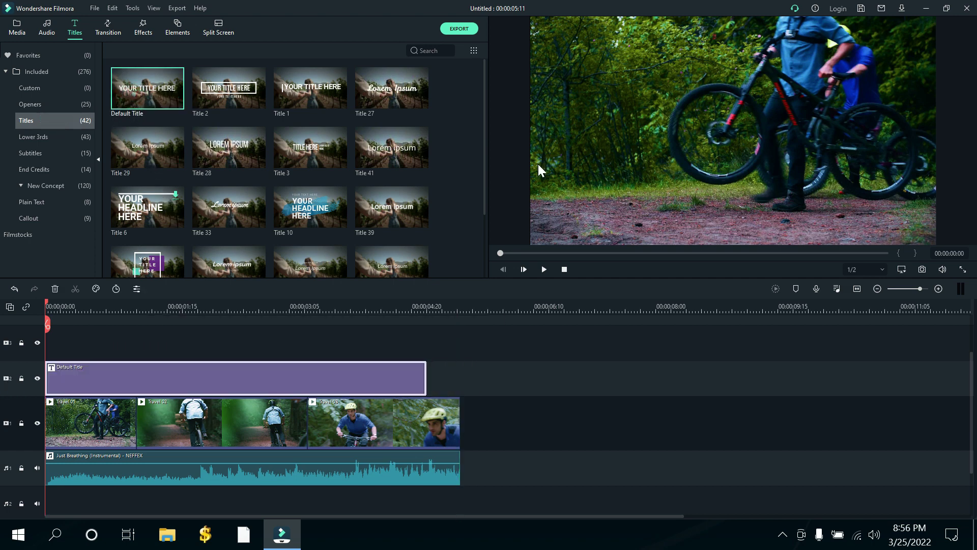
left_click(545, 269)
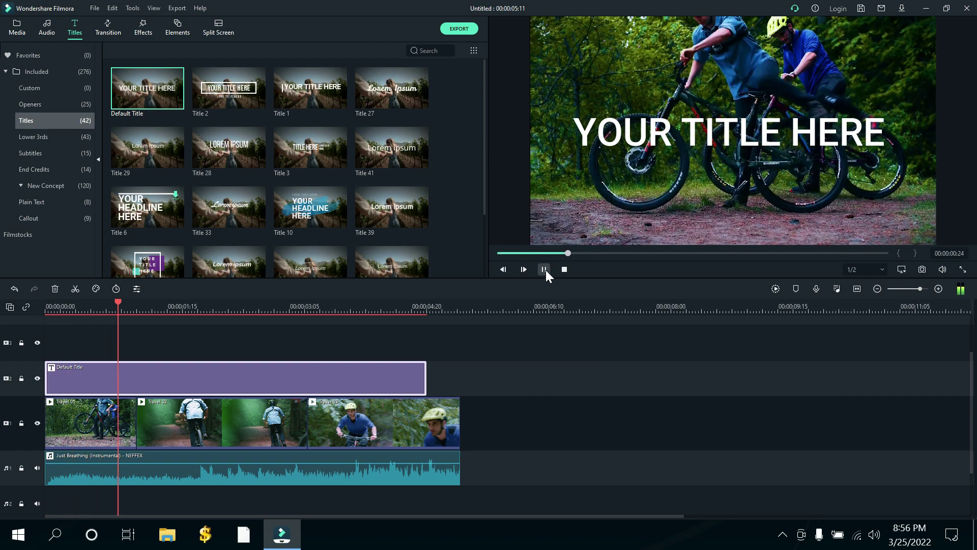
left_click(545, 270)
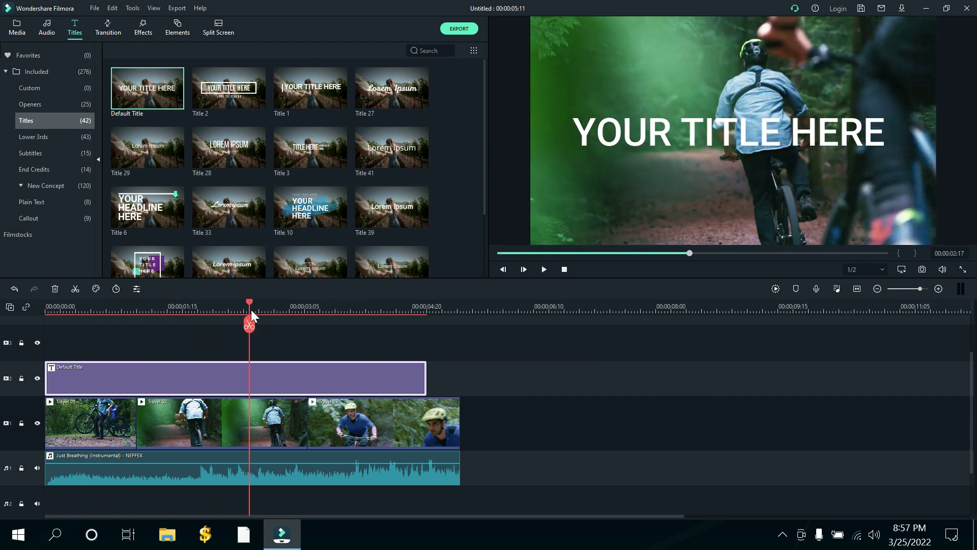
left_click_drag(250, 302, 47, 307)
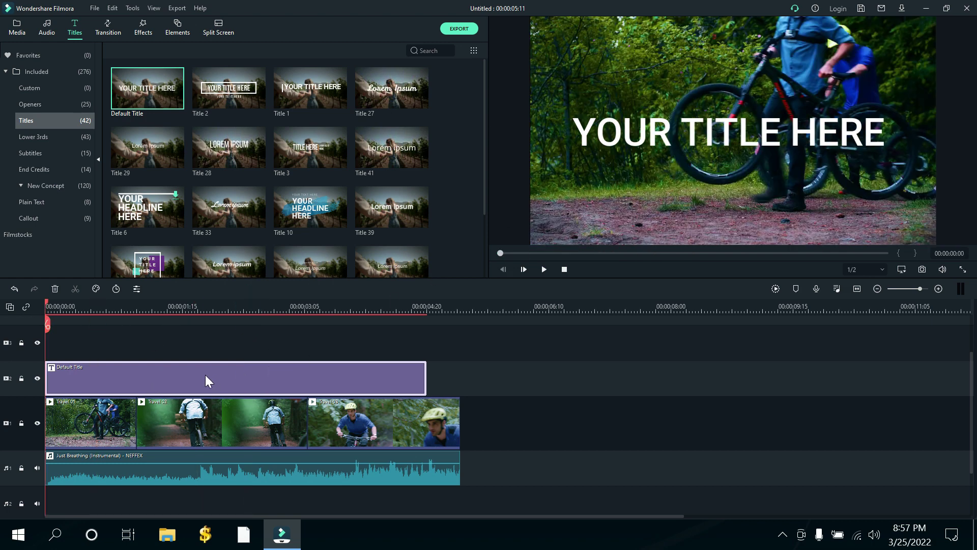
Replace the Default Title's text with "TECH ROCKY BD" in the advanced text editor and set its font to Roboto Condensed Bold Italic
double_click(134, 372)
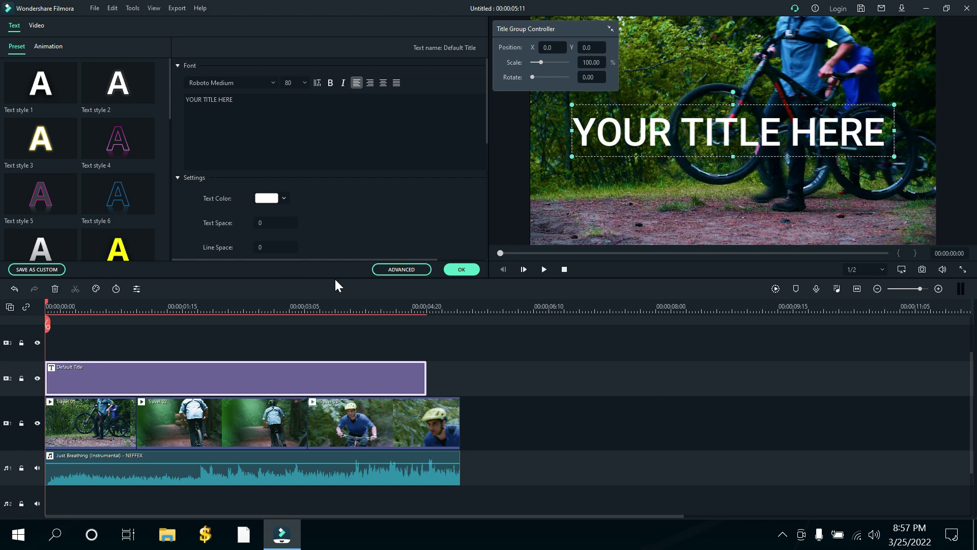
left_click(387, 274)
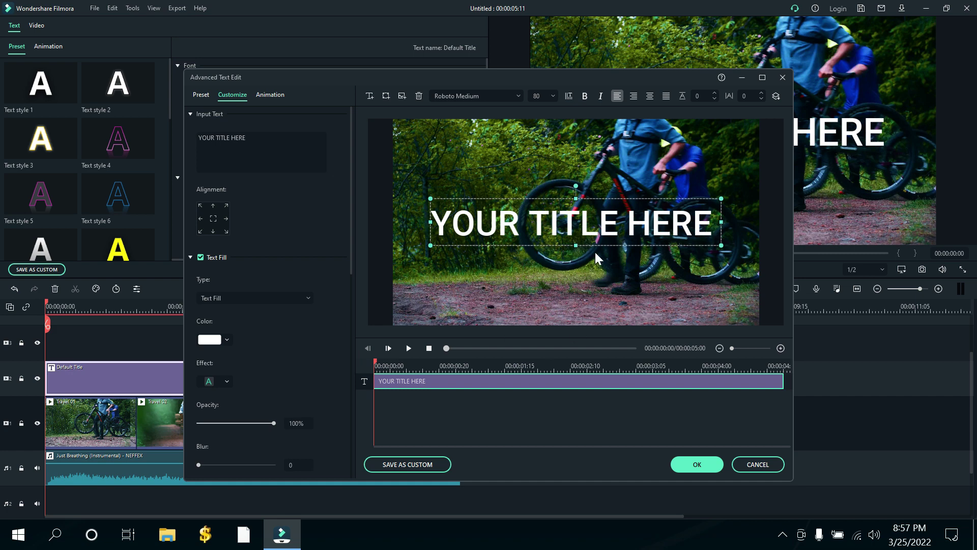
left_click(259, 138)
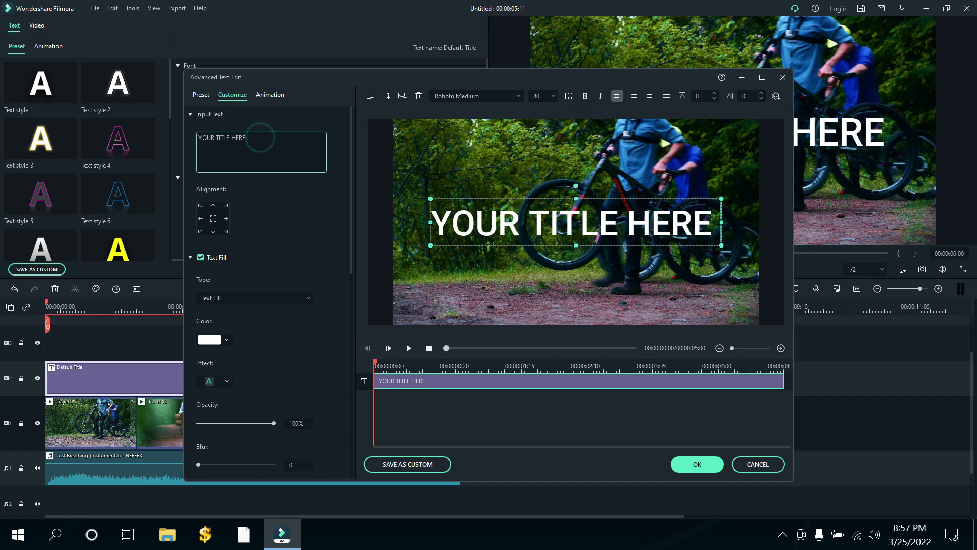
key("BackSpace")
key("BackSpace")
key("BackSpace")
key("BackSpace")
key("BackSpace")
key("BackSpace")
key("BackSpace")
key("BackSpace")
key("BackSpace")
key("BackSpace")
key("BackSpace")
key("BackSpace")
key("BackSpace")
key("BackSpace")
key("BackSpace")
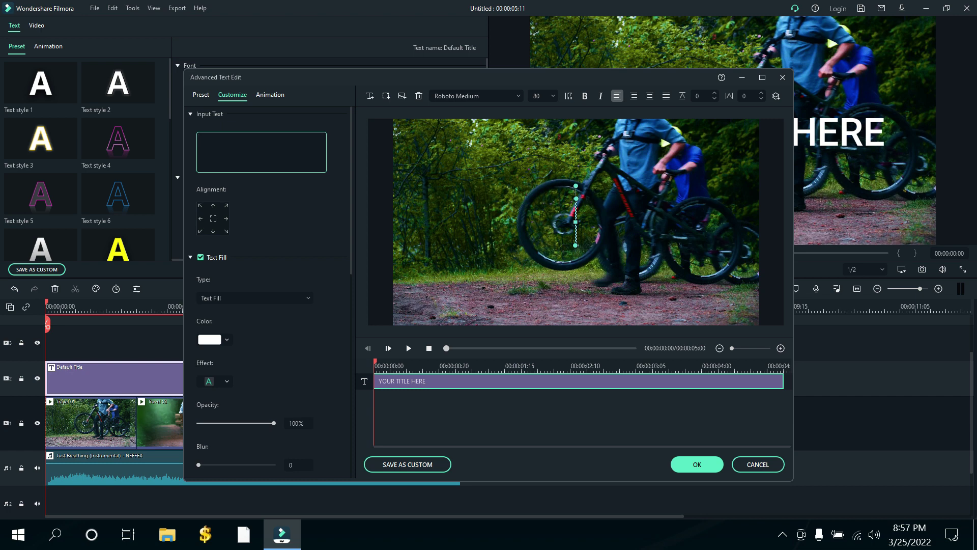
type("TECH")
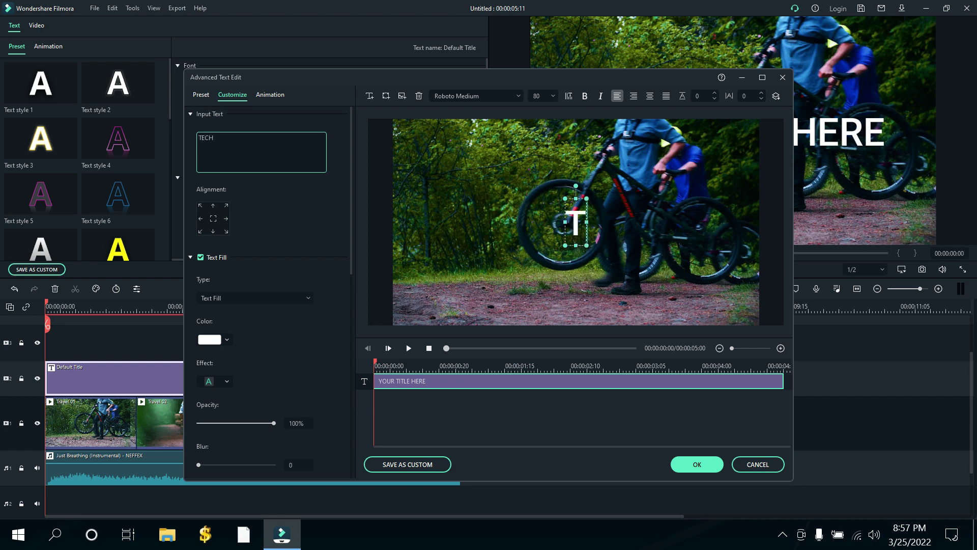
type(" ROCKY BD")
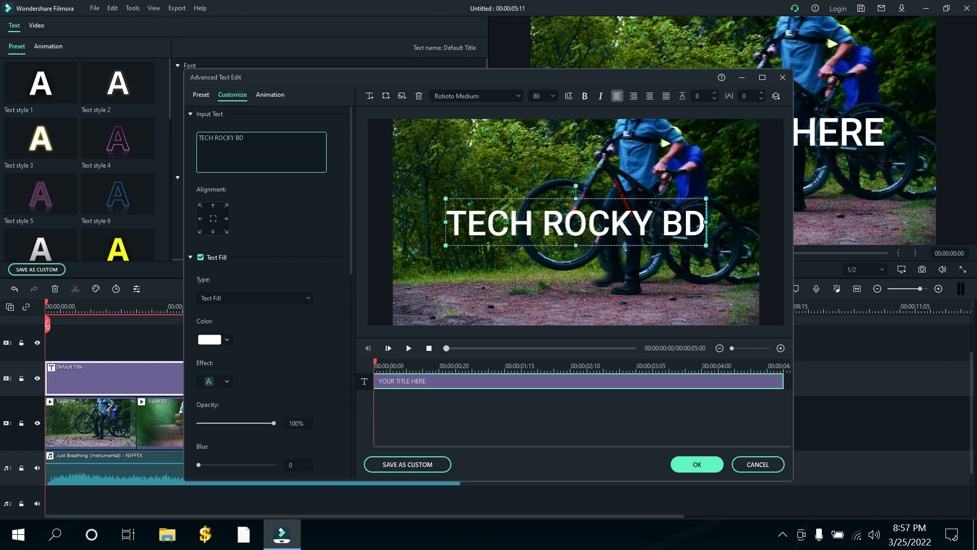
left_click(521, 99)
left_click(537, 144)
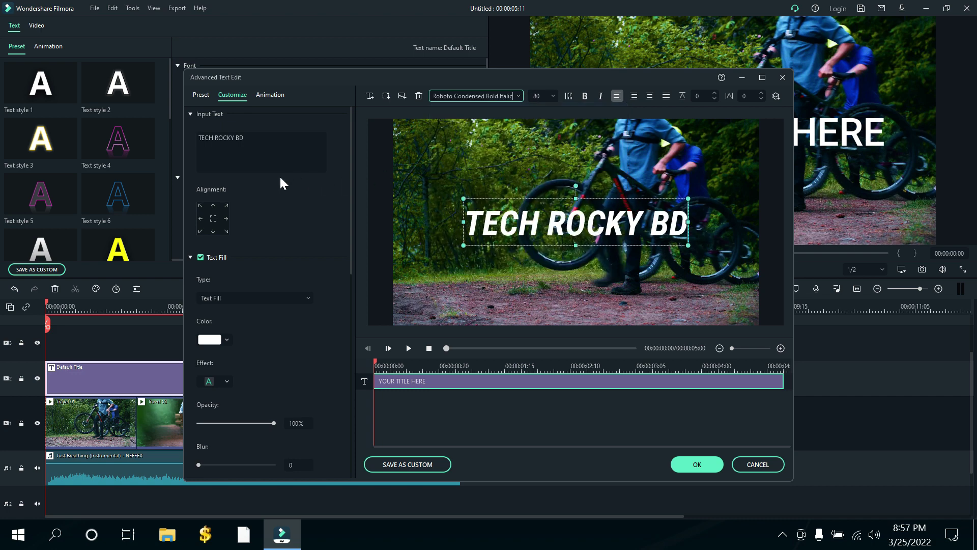
Try brown and light orange fill colors on the title text and vary its opacity, returning it to 100%
scroll(257, 325, "down", 1)
left_click(227, 309)
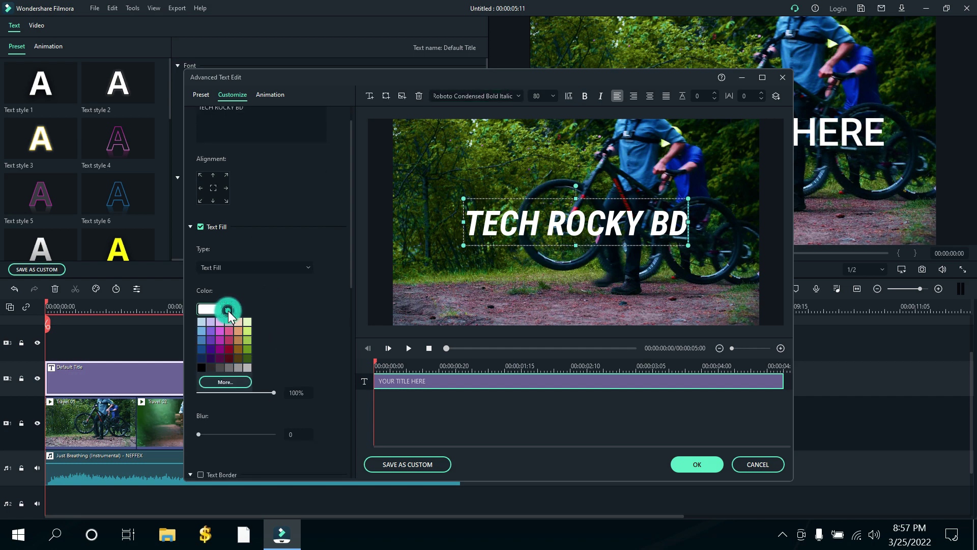
left_click(242, 344)
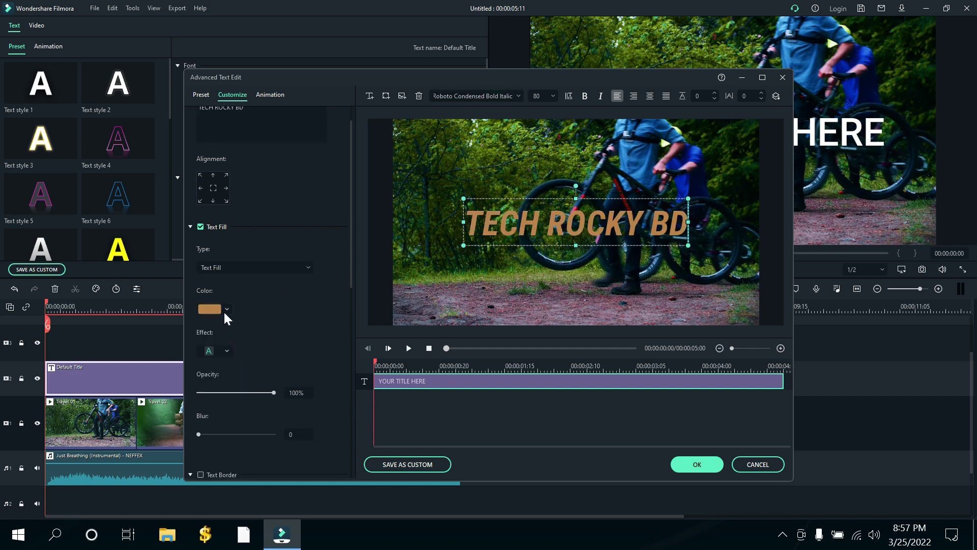
left_click(225, 310)
left_click(238, 331)
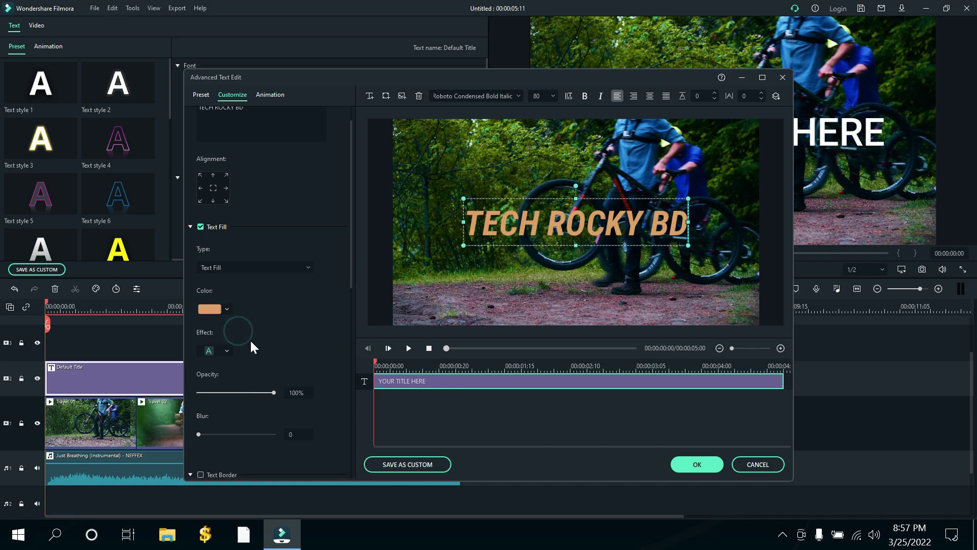
mouse_move(199, 435)
left_mouse_down()
mouse_move(266, 436)
mouse_move(191, 444)
left_mouse_up()
left_click_drag(215, 393, 312, 395)
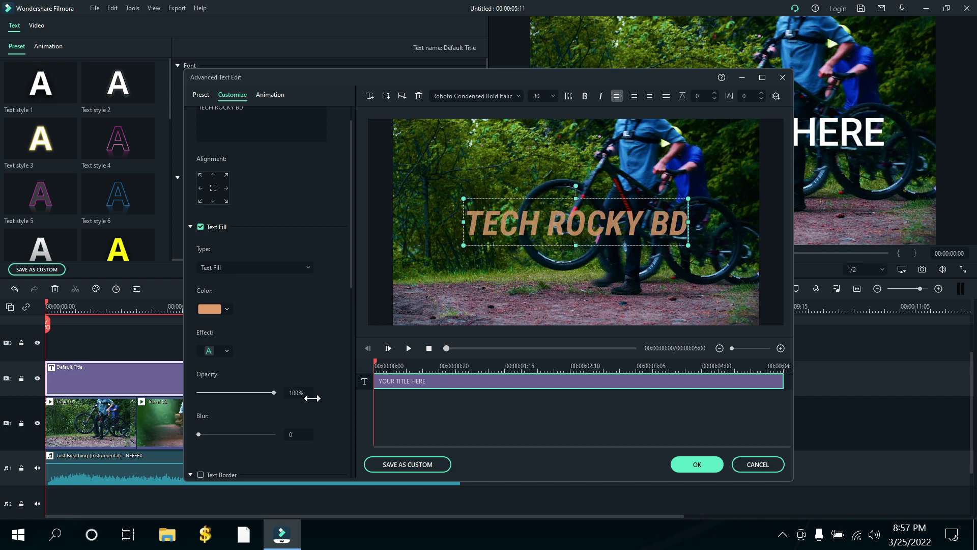
Try a black fill on the title text and change it back to white (#ffffff)
left_click(224, 309)
left_click(202, 367)
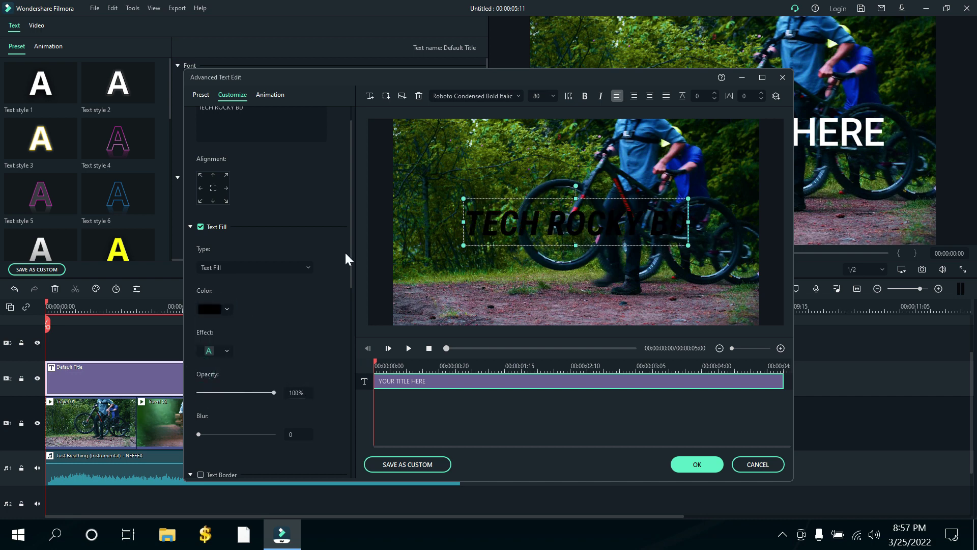
left_click(224, 310)
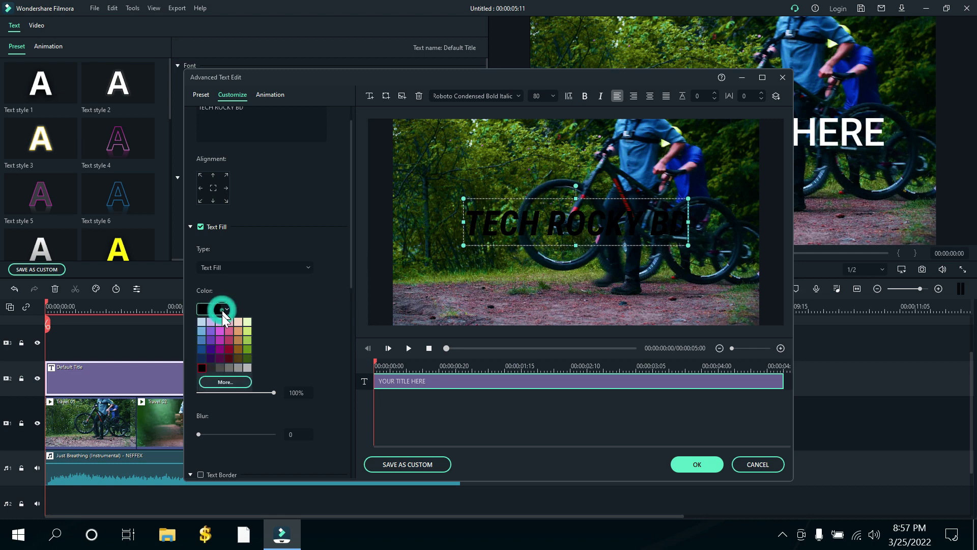
left_click(239, 389)
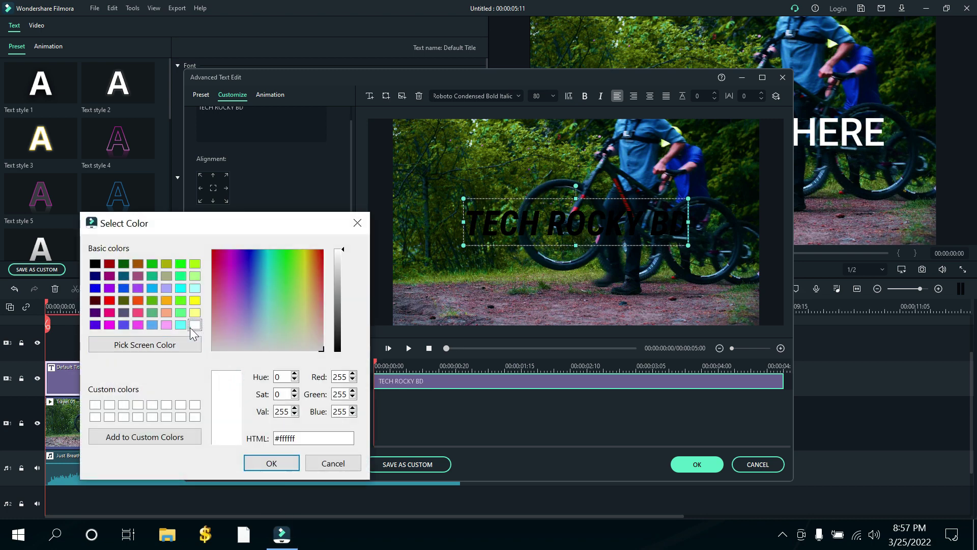
left_click(260, 462)
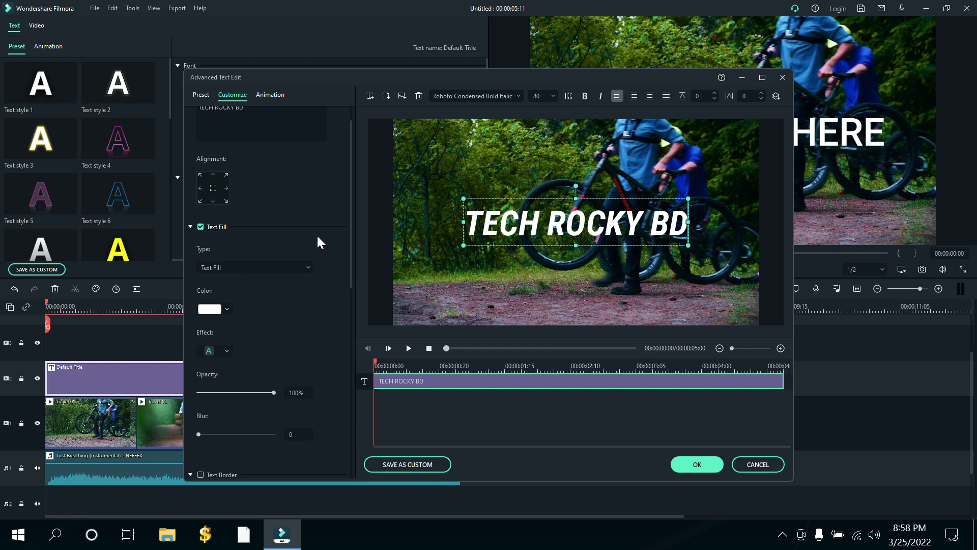
Try aligning the title to the frame's left edge, right edge and upper-right corner, and center it again
left_click(202, 186)
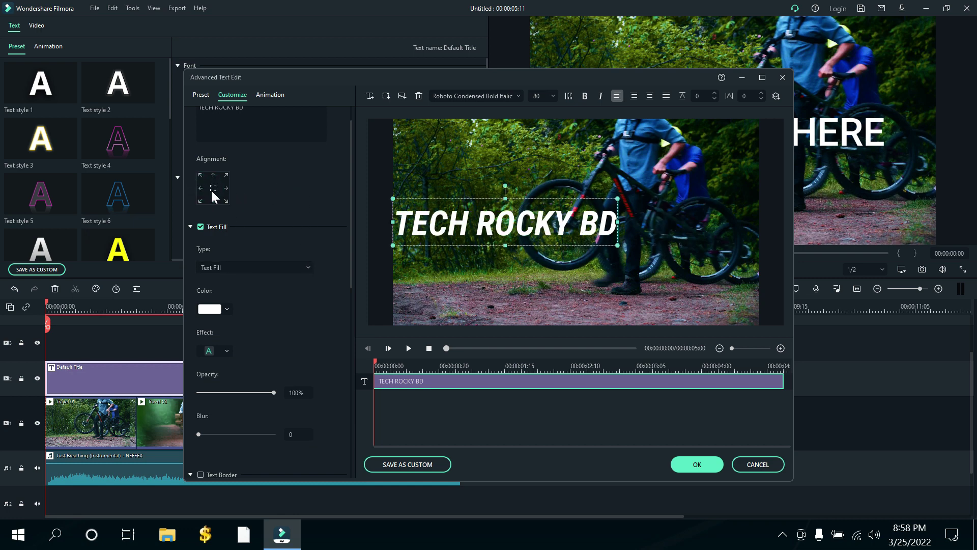
left_click(213, 188)
left_click(227, 188)
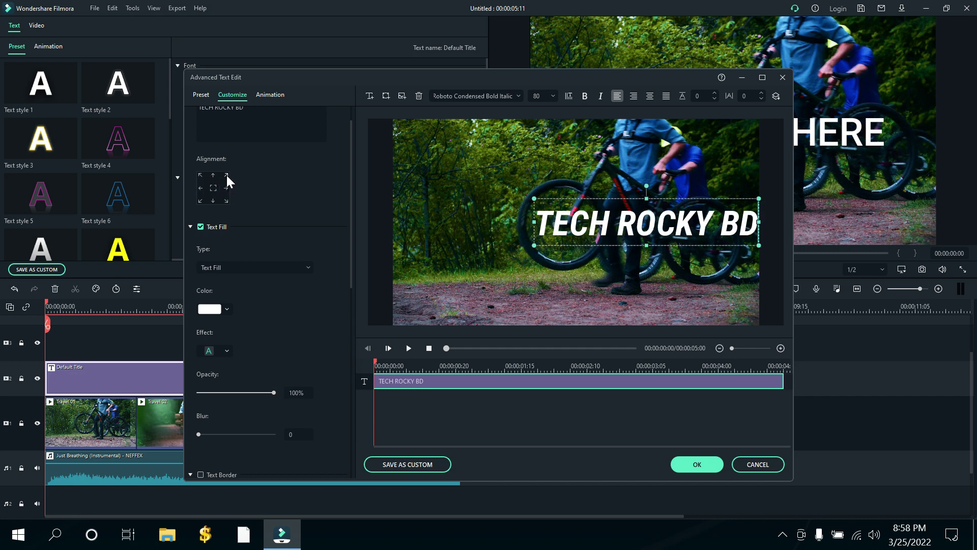
left_click(228, 175)
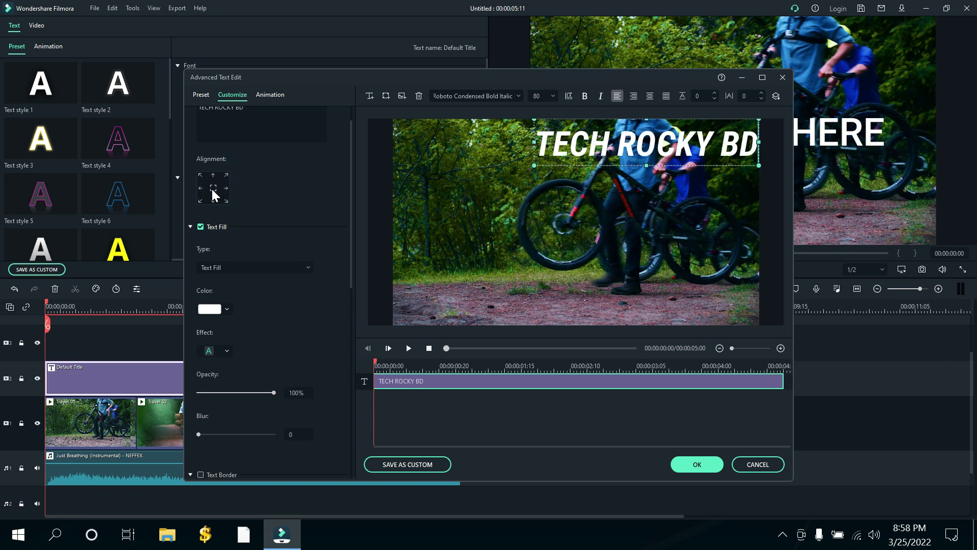
left_click(213, 189)
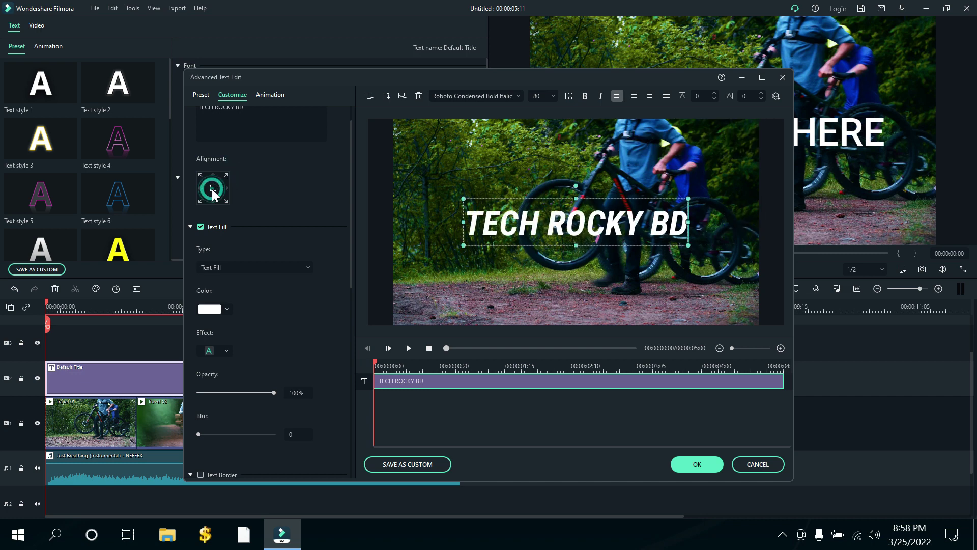
Compare the Type Writer, Doomo Design, String Blur and Random 2 animations, apply Type Writer, and extend its intro to about 00:00:00:20
left_click(271, 96)
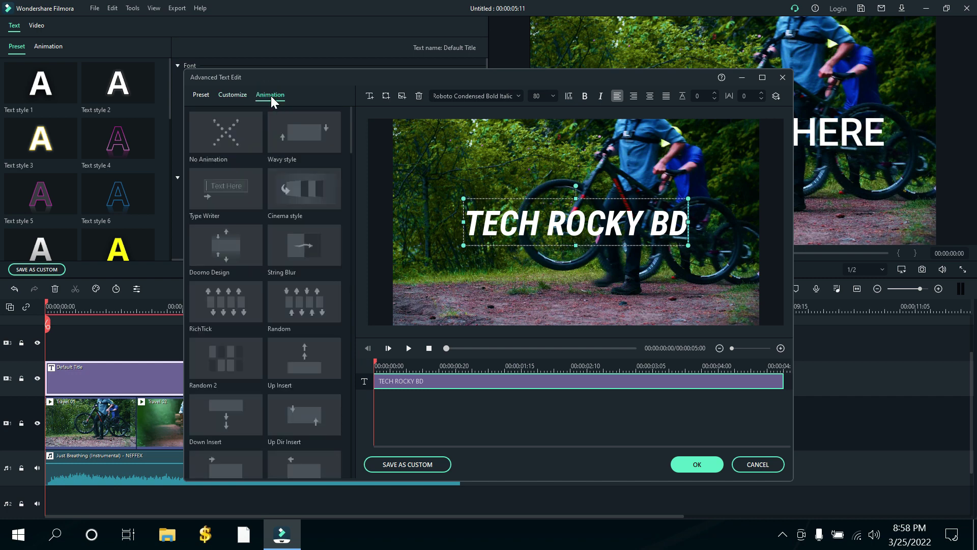
left_click(213, 205)
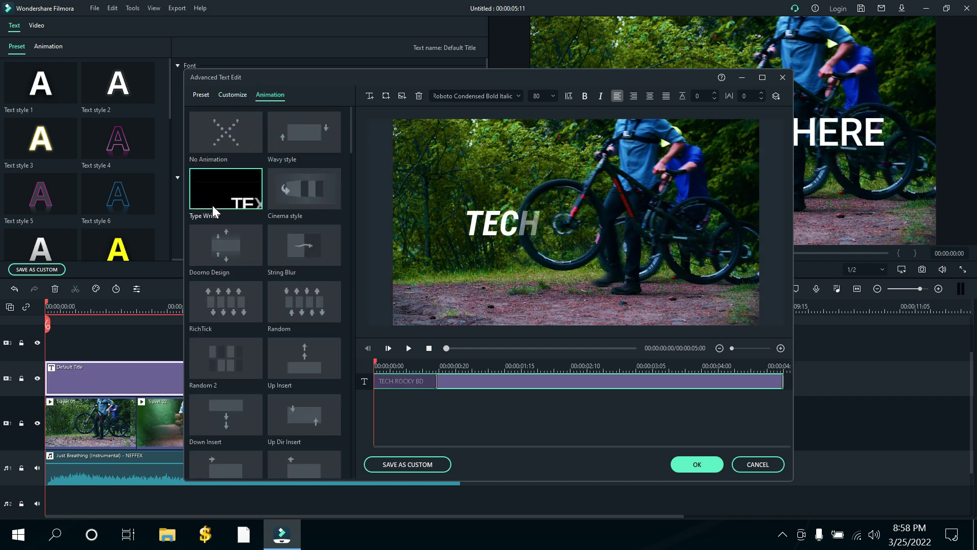
left_click(214, 245)
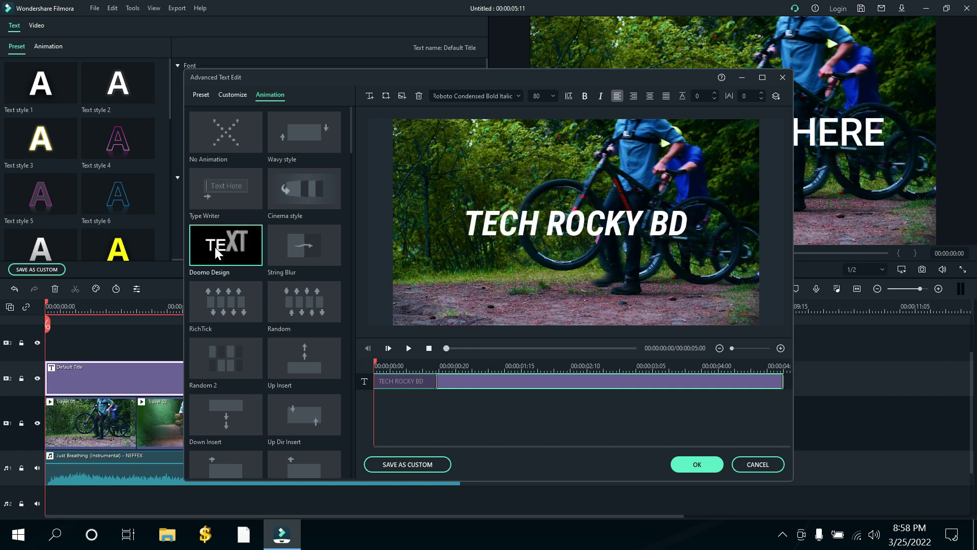
left_click(275, 254)
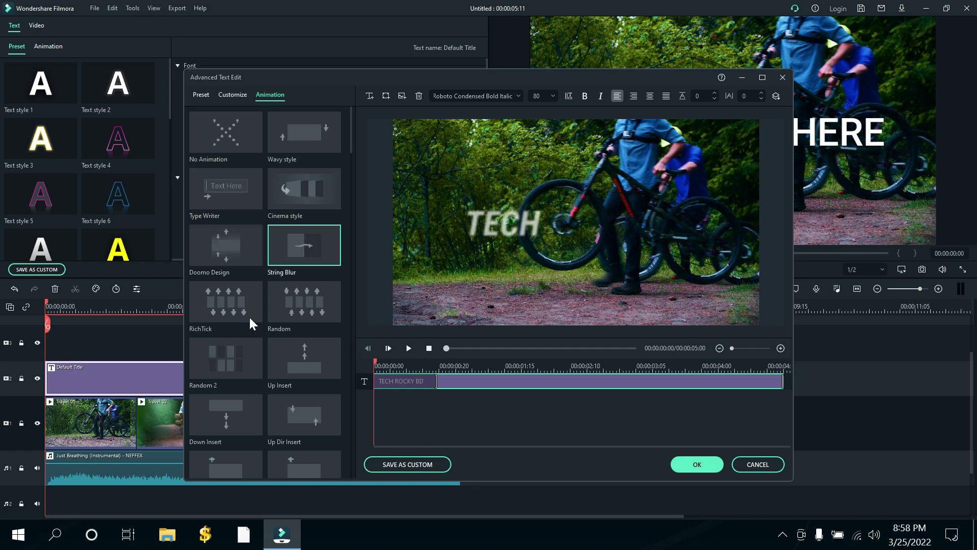
left_click(210, 375)
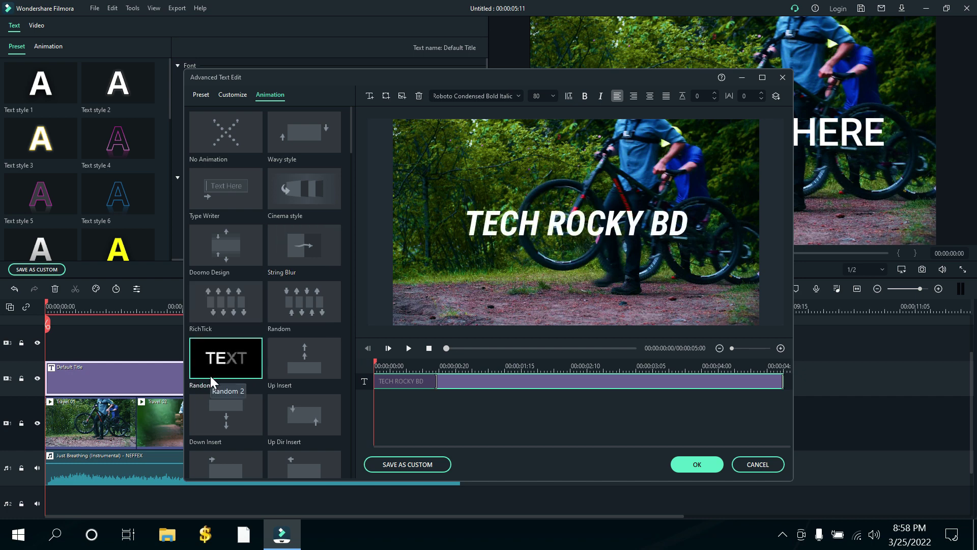
left_click(215, 195)
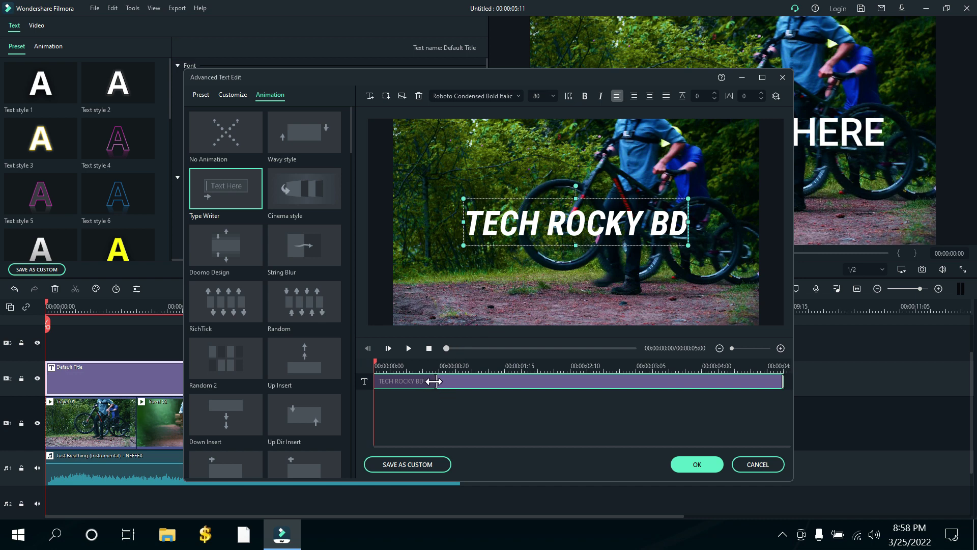
mouse_move(434, 381)
left_mouse_down()
mouse_move(458, 381)
mouse_move(440, 381)
left_mouse_up()
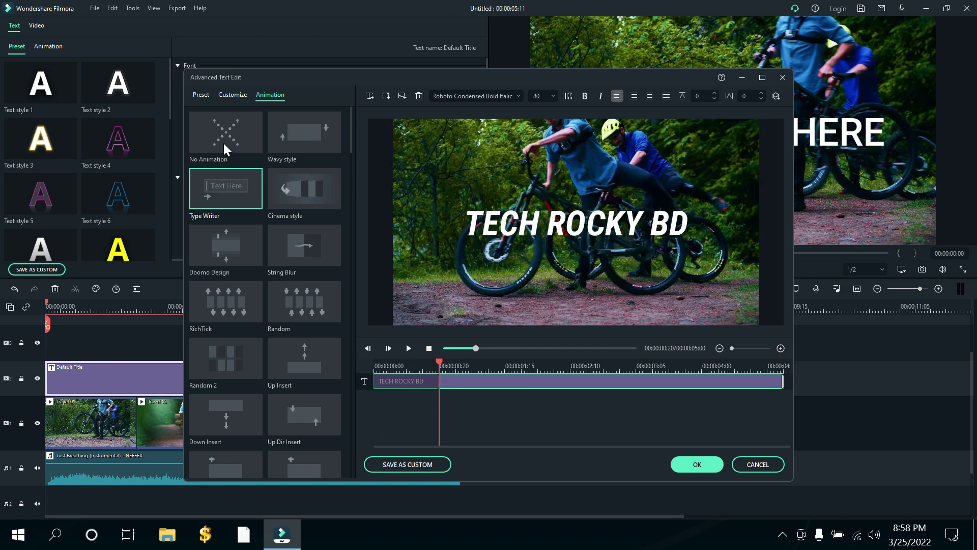
Try widening the title's character spacing to 13 and reset it to 0
left_click(202, 95)
left_click(275, 94)
left_click(561, 230)
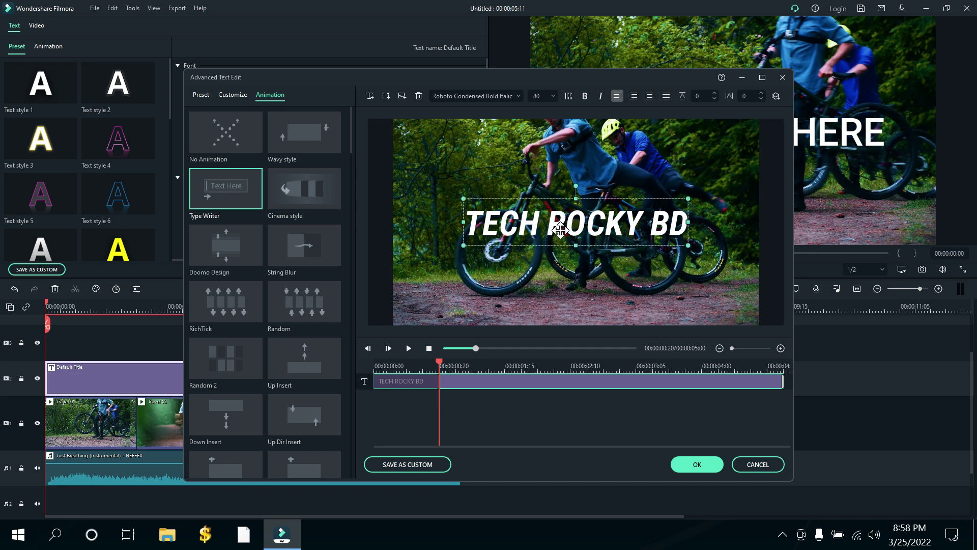
left_click(762, 93)
left_click(761, 93)
left_click(762, 94)
left_click(761, 93)
left_click(762, 93)
left_click(762, 93)
left_click(761, 94)
left_click(762, 93)
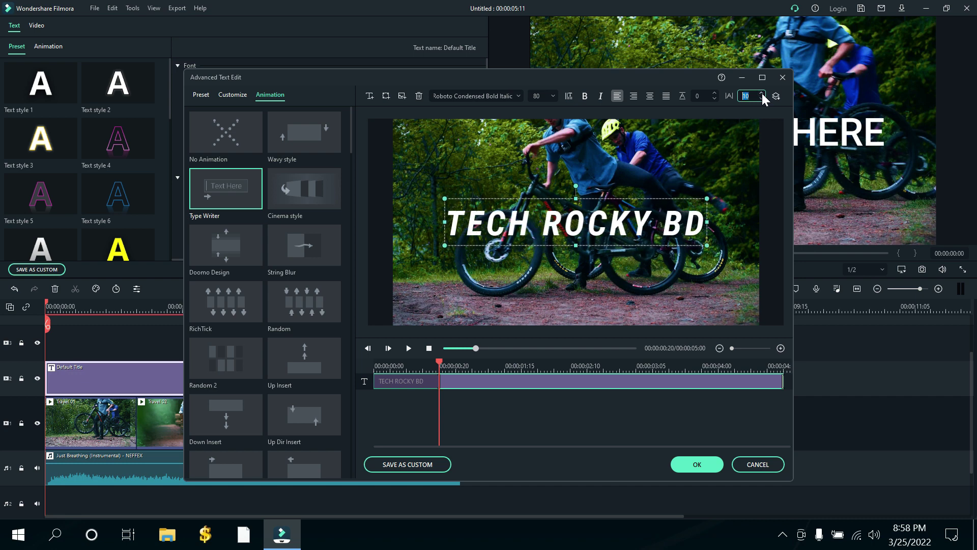
left_click(761, 93)
left_click(762, 94)
left_click(762, 93)
left_click(762, 93)
left_click(762, 93)
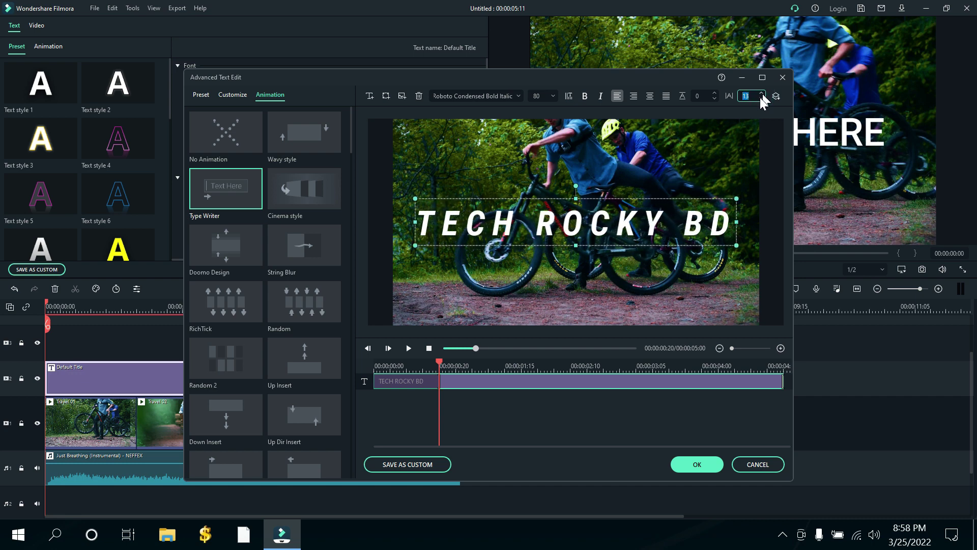
type("0")
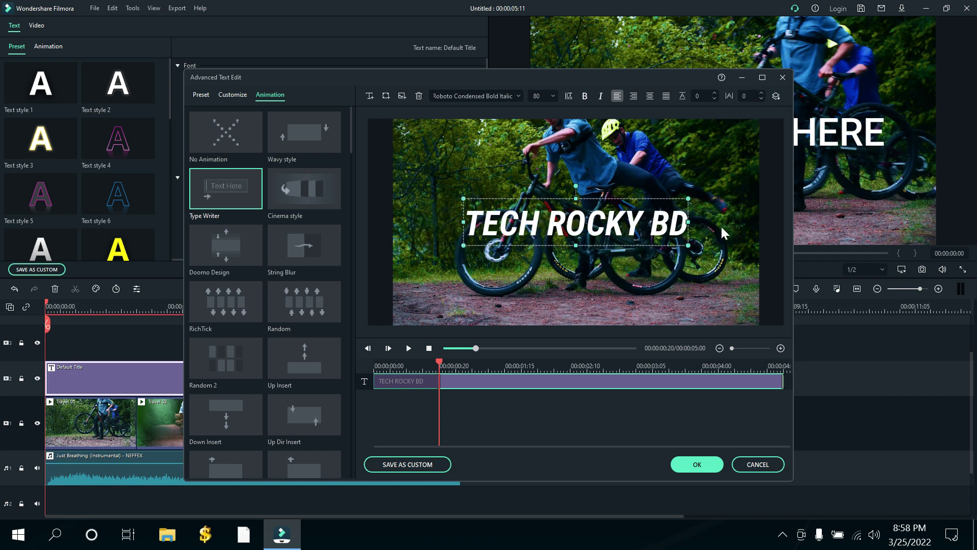
Center-align the text within the title, set its font size to 64 and apply the title edits
left_click(667, 97)
left_click(650, 98)
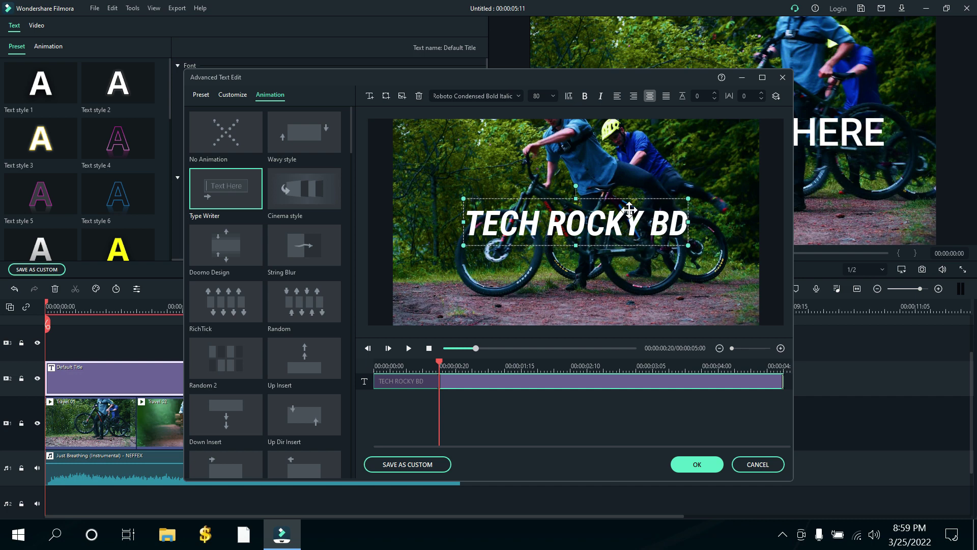
left_click(585, 98)
left_click(585, 98)
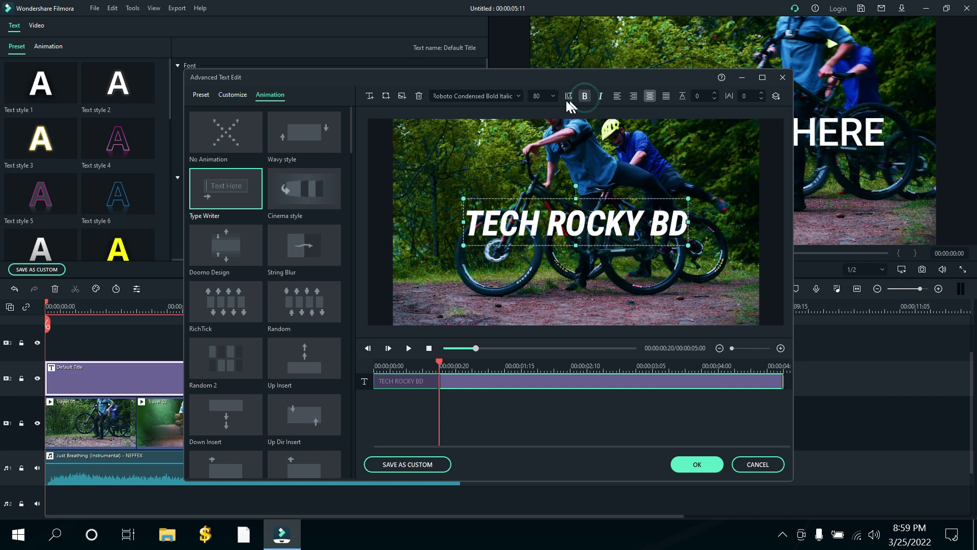
left_click(553, 96)
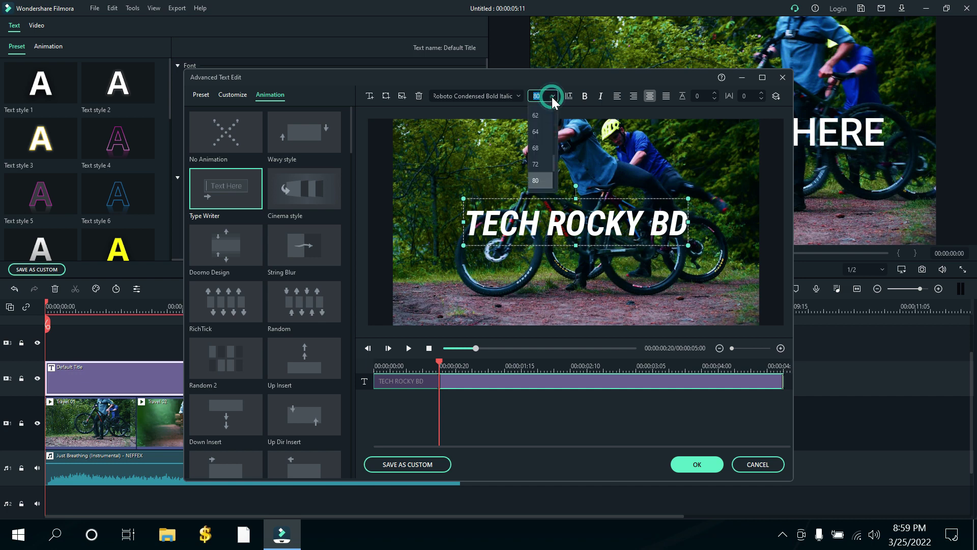
left_click(546, 133)
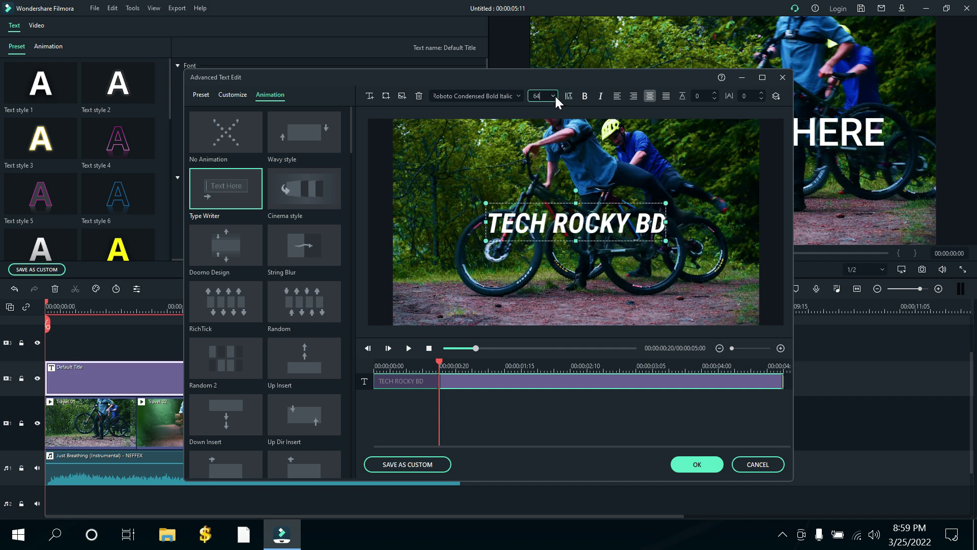
left_click(694, 467)
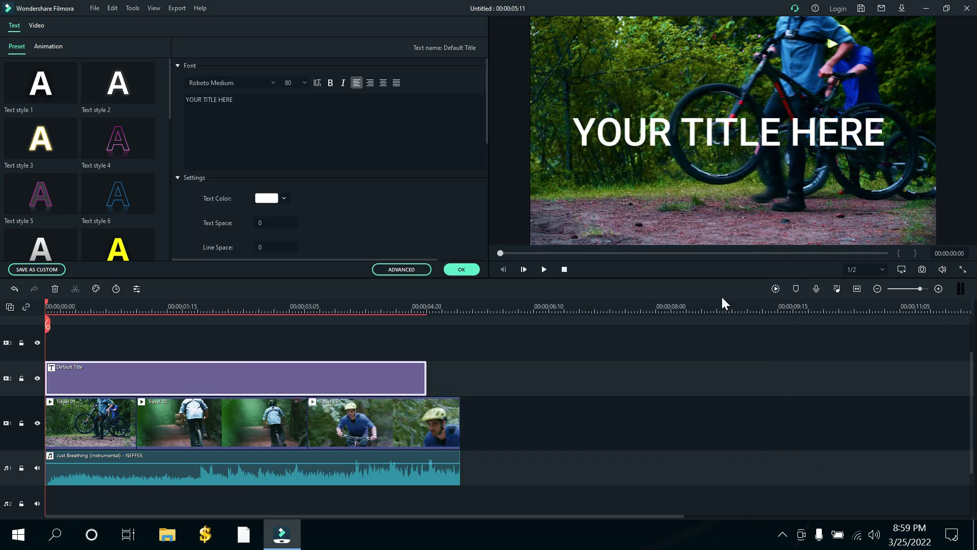
left_click(459, 268)
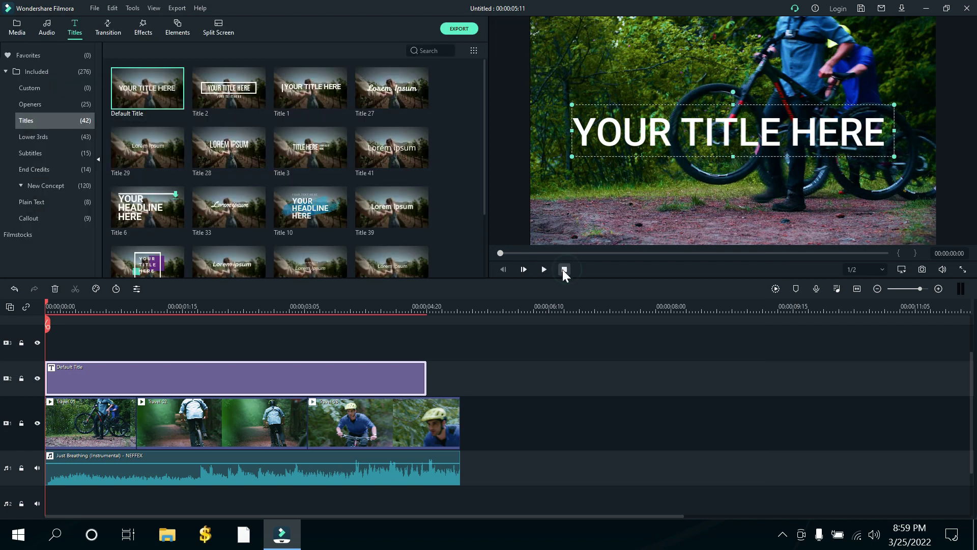
Render the timeline preview, play the customized title over the footage from the start, and delete the title clip
left_click(564, 269)
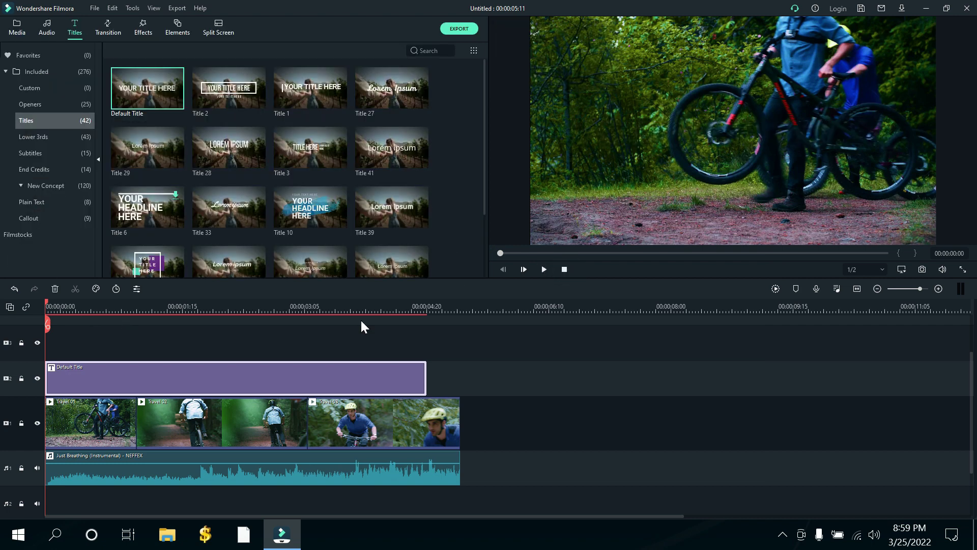
left_click(776, 290)
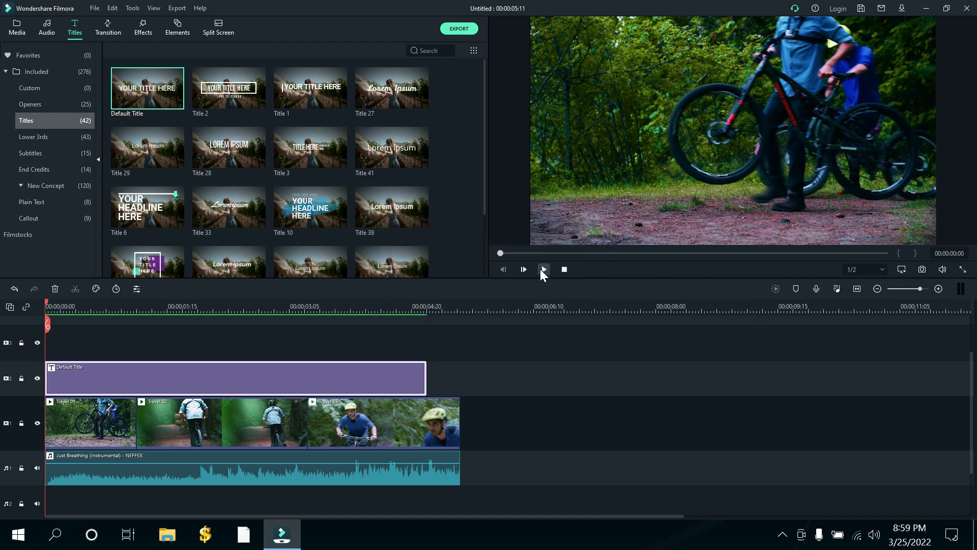
left_click(542, 269)
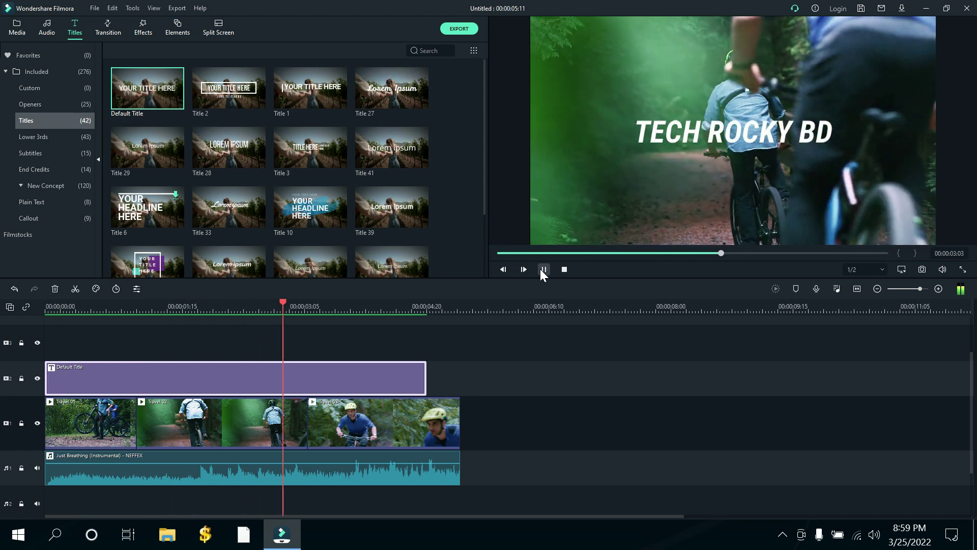
left_click(543, 269)
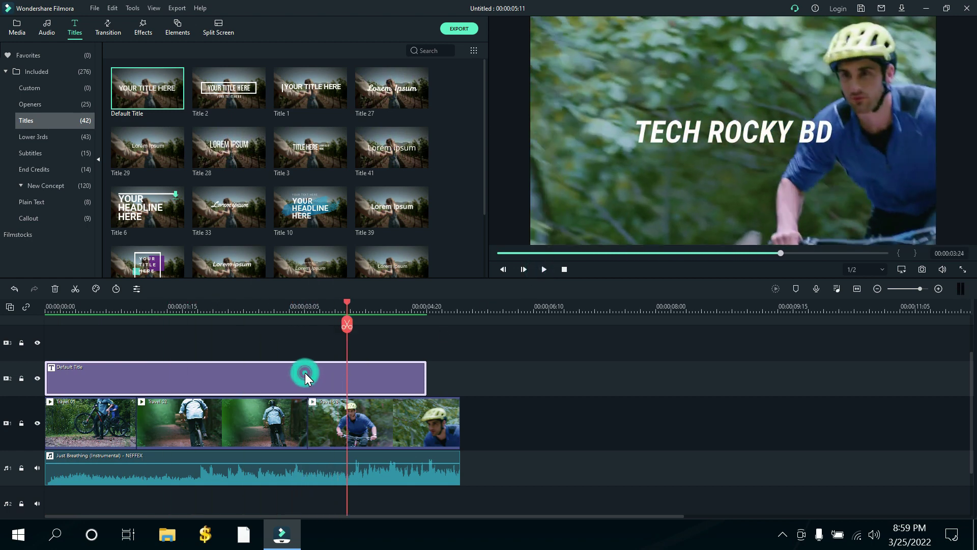
key("Delete")
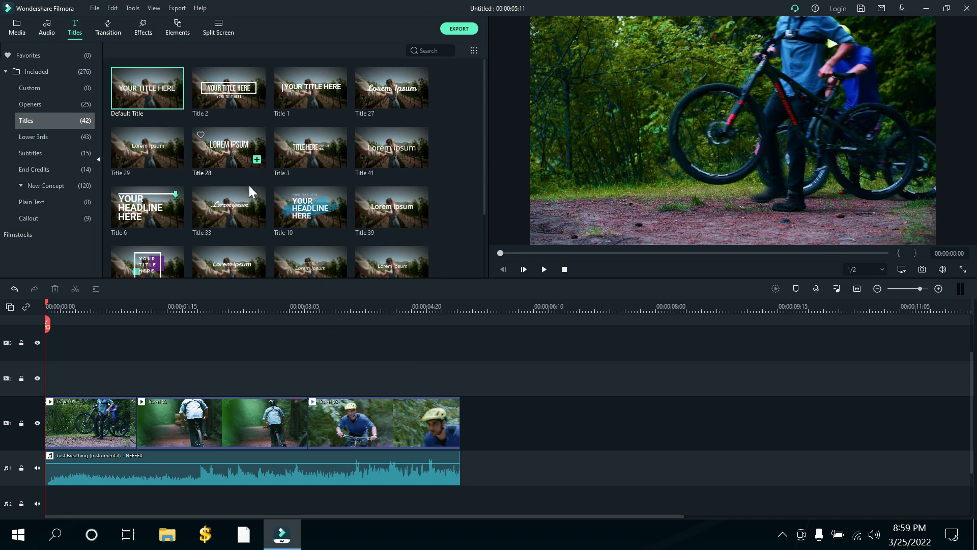
Browse the title presets, try Title 7 at the start of the track above the footage, play it back and delete it
scroll(252, 203, "down", 3)
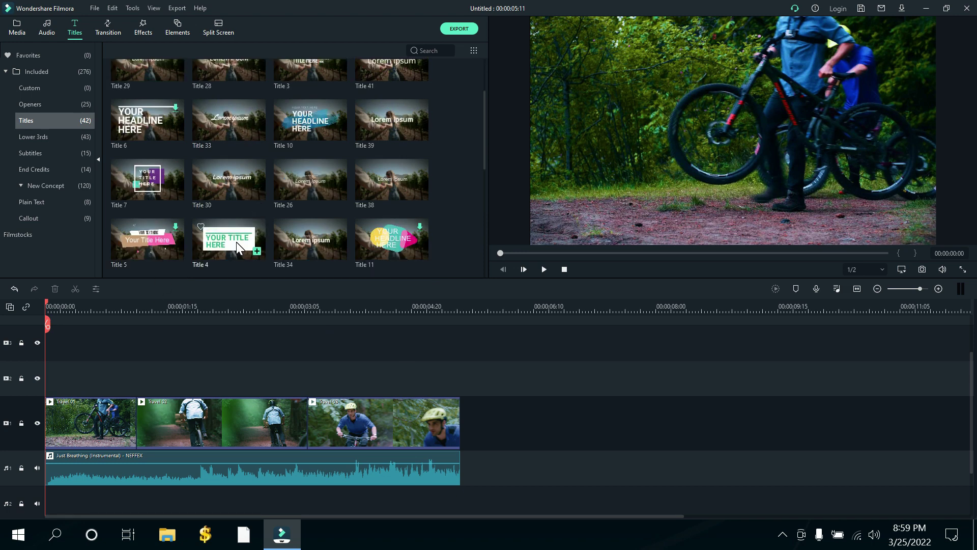
scroll(238, 247, "down", 5)
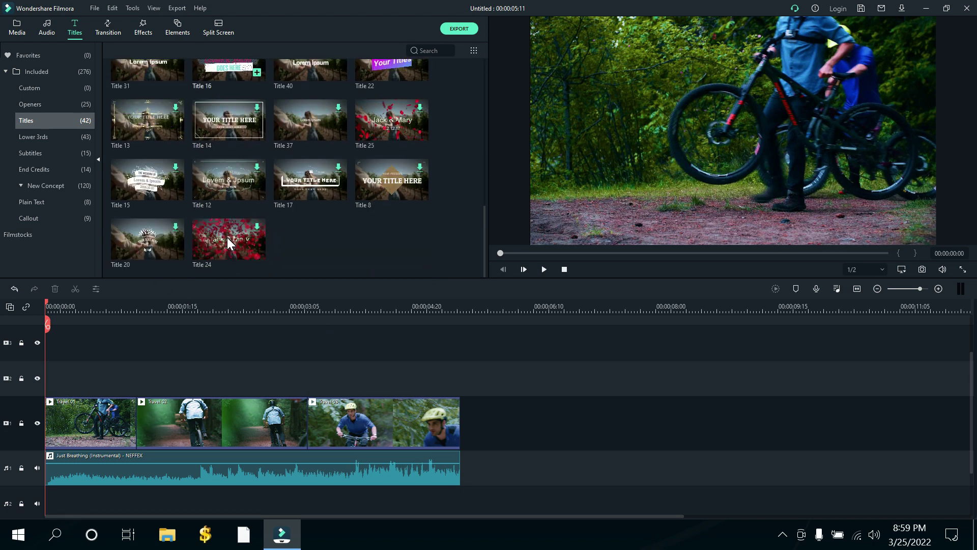
scroll(227, 238, "up", 8)
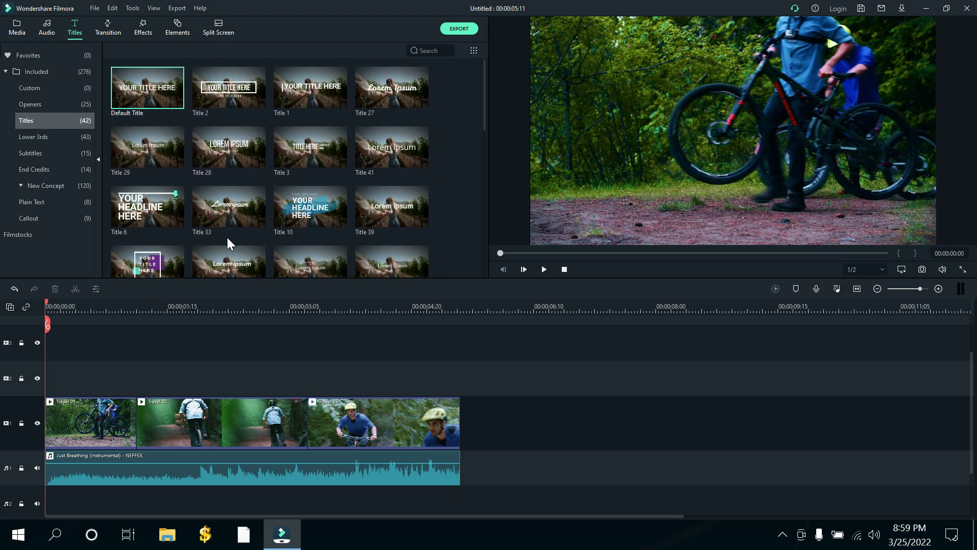
left_click(127, 267)
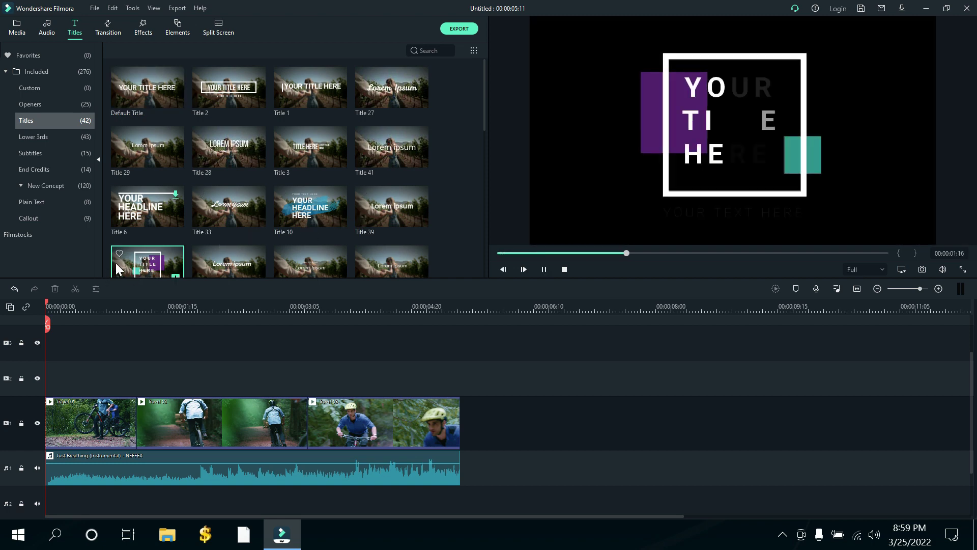
left_click_drag(115, 263, 45, 379)
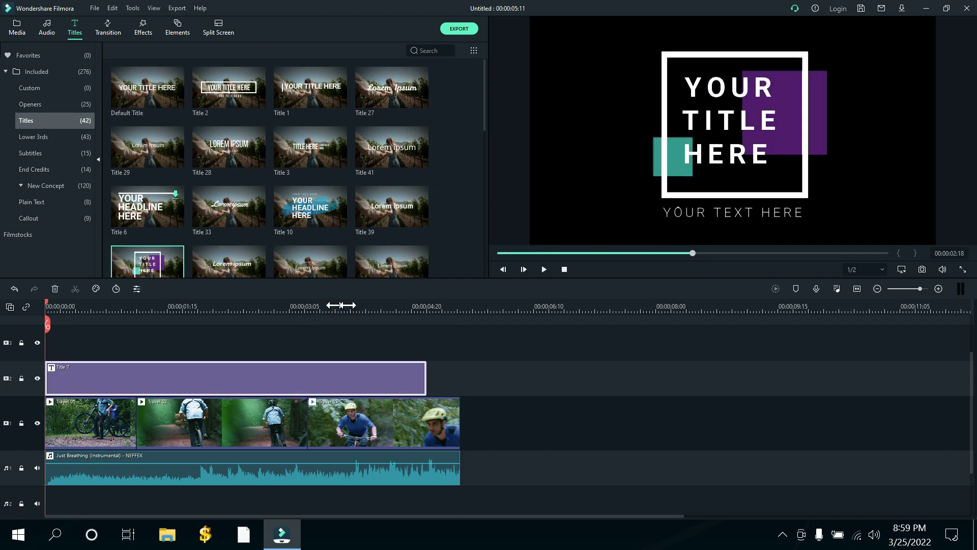
left_click(542, 269)
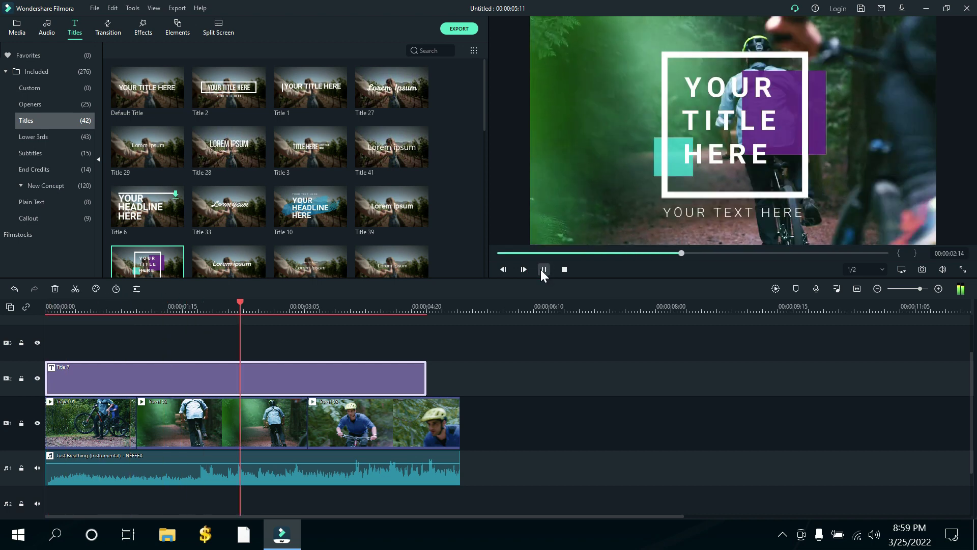
key("space")
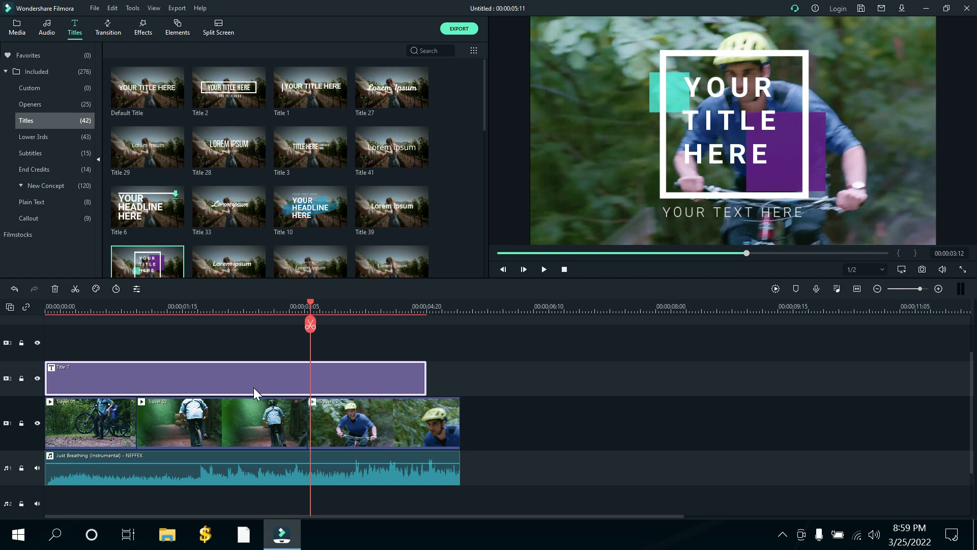
key("Delete")
Preview Callout 1 and Callout 2 among all included titles and place Callout 2 at the start of the track above the footage
double_click(50, 72)
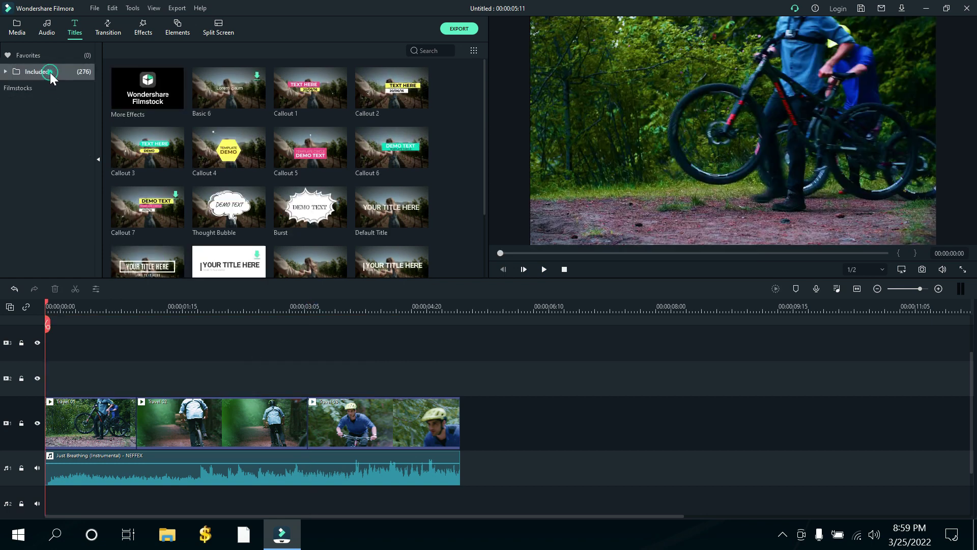
left_click(283, 99)
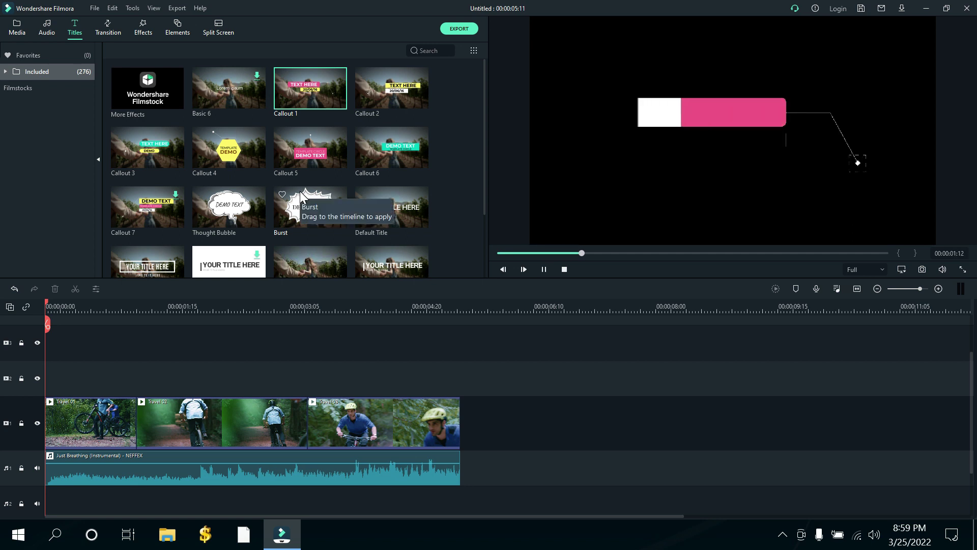
left_click(370, 102)
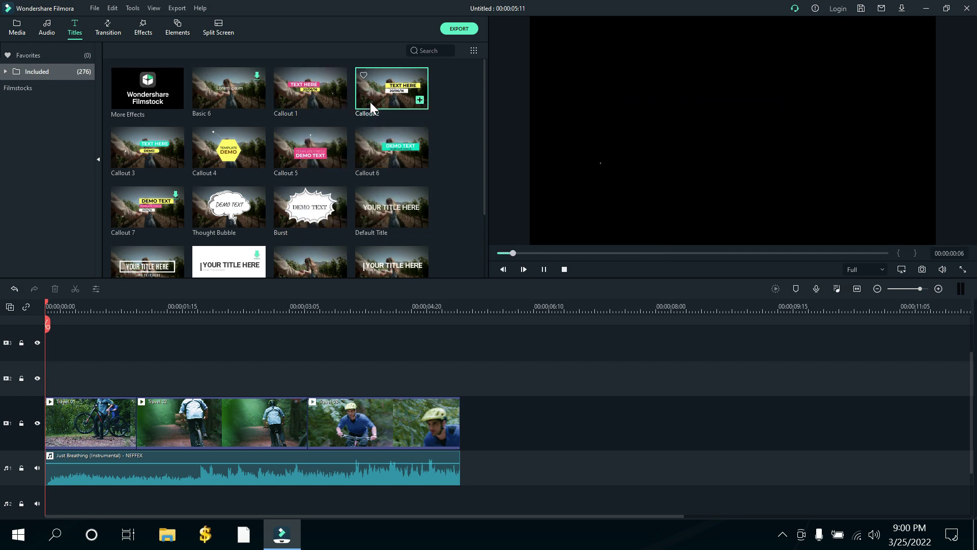
left_click_drag(371, 101, 16, 382)
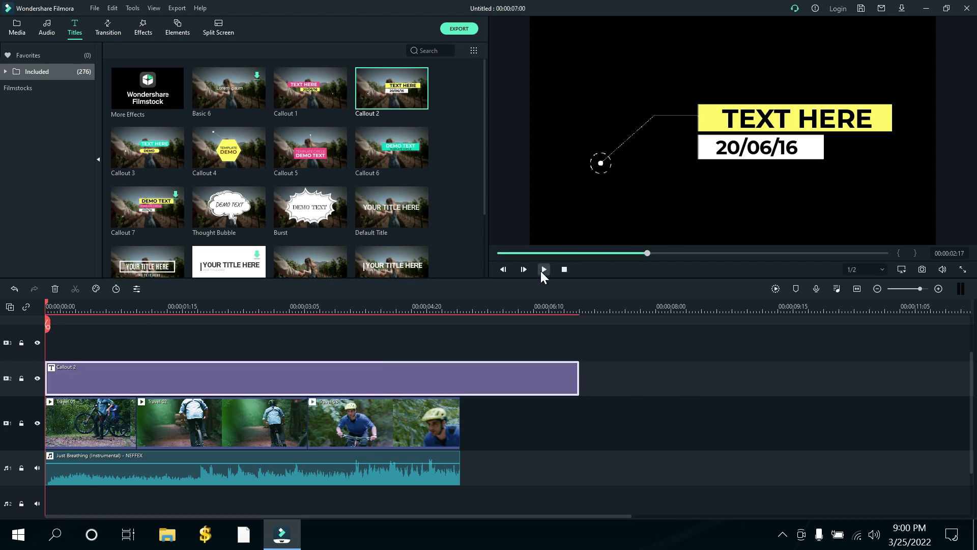
Render the preview, play Callout 2 over the footage from the start, and delete its clip
left_click(542, 270)
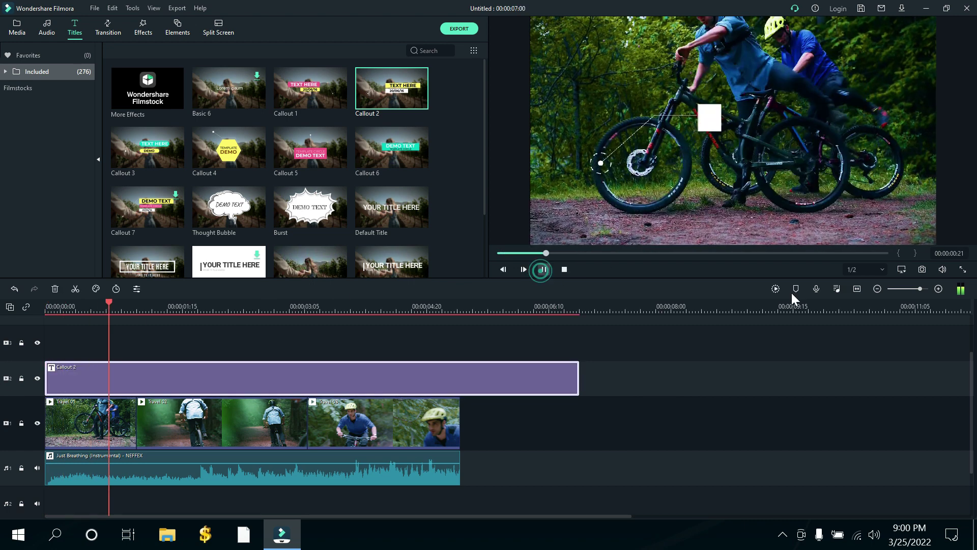
key("space")
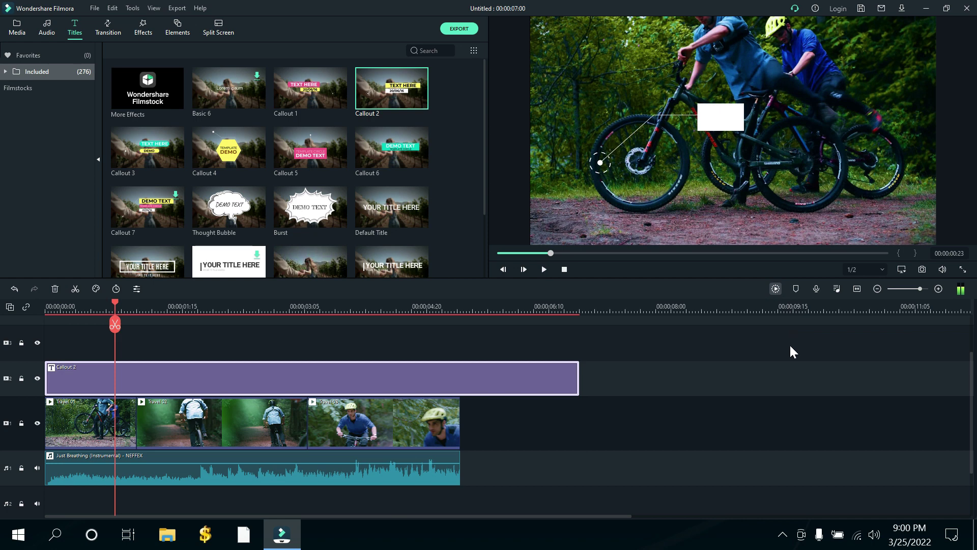
key("Return")
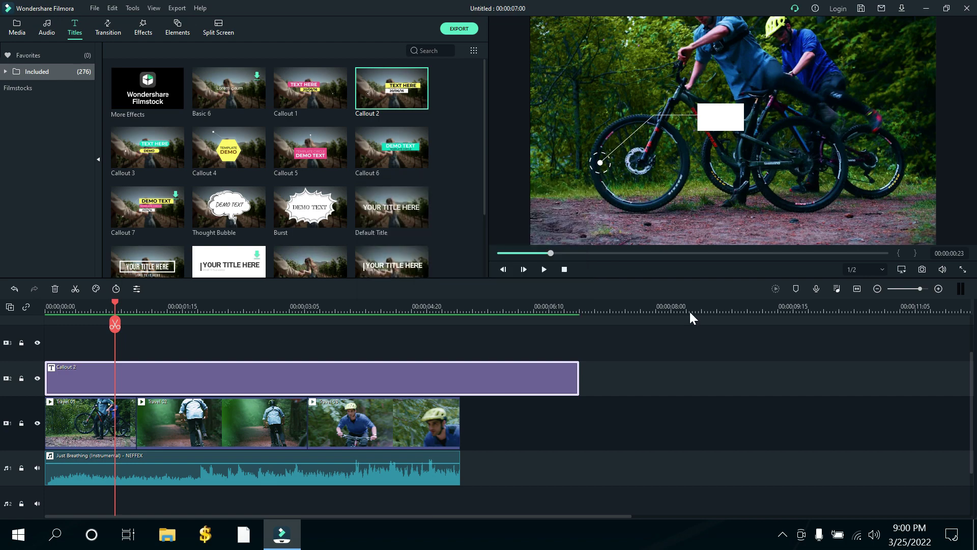
left_click(559, 268)
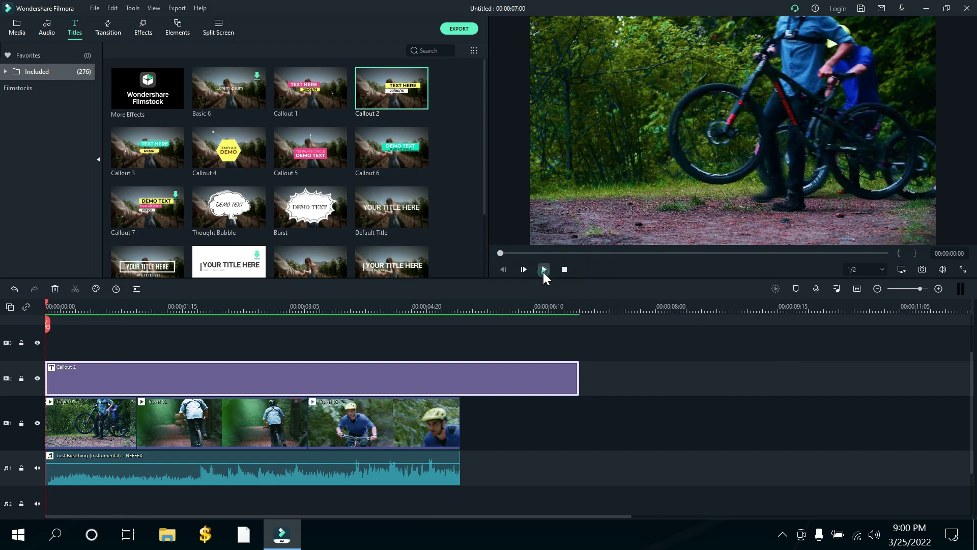
left_click(544, 270)
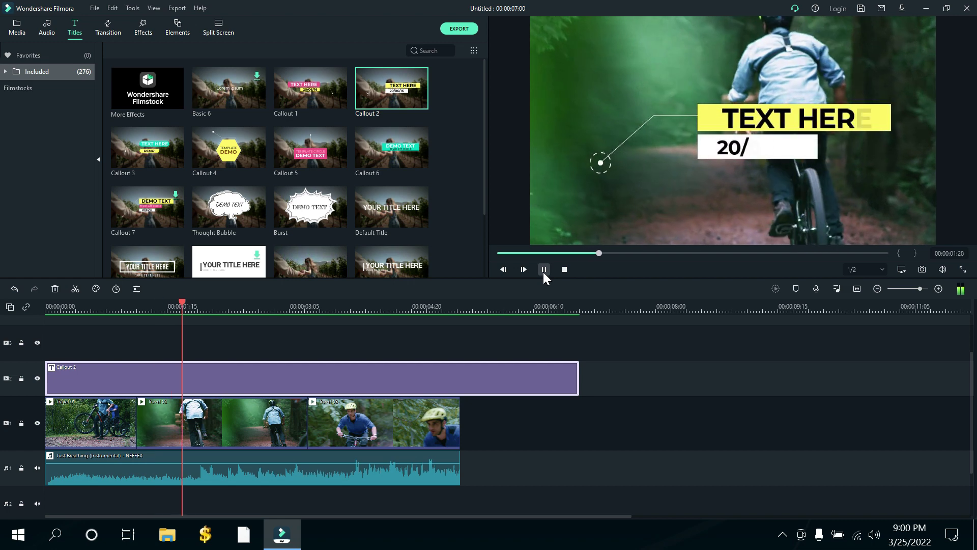
left_click(543, 269)
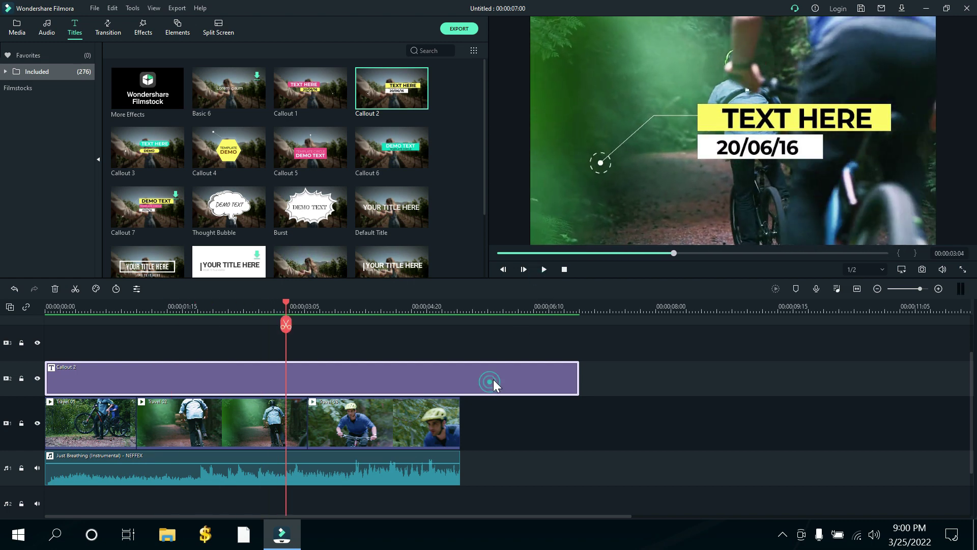
key("Delete")
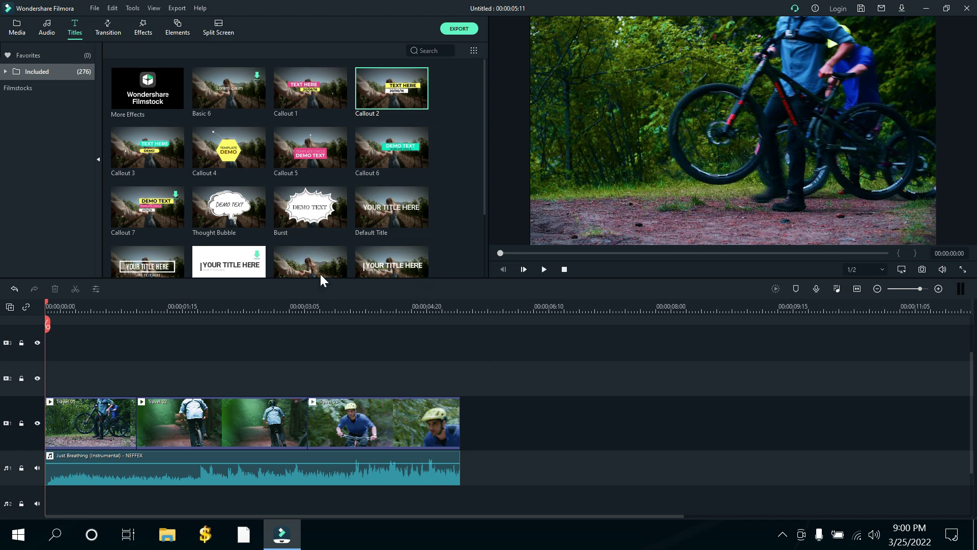
Add the Plain Shape 1 transition at the cut between the Travel 01 and Travel 02 clips
left_click(108, 30)
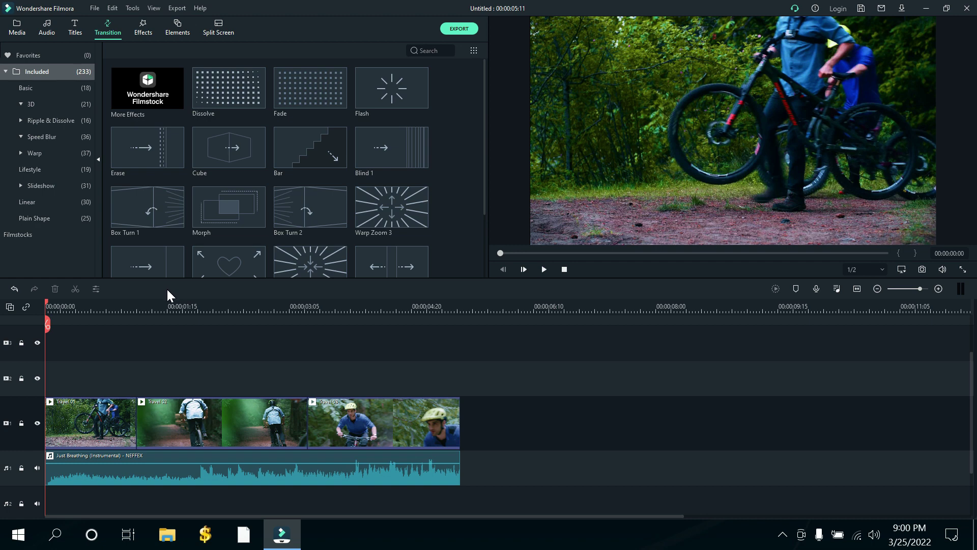
left_click(42, 216)
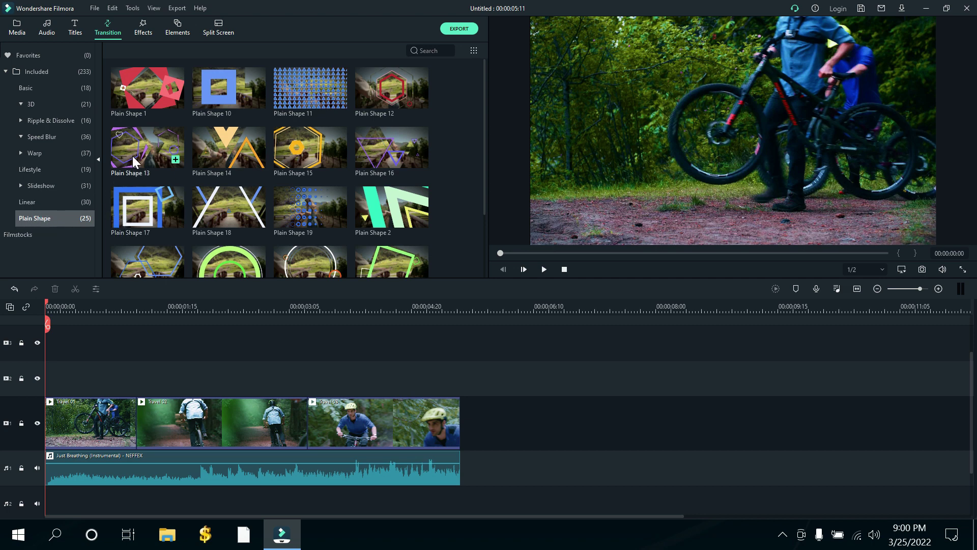
mouse_move(143, 105)
left_click_drag(143, 105, 133, 404)
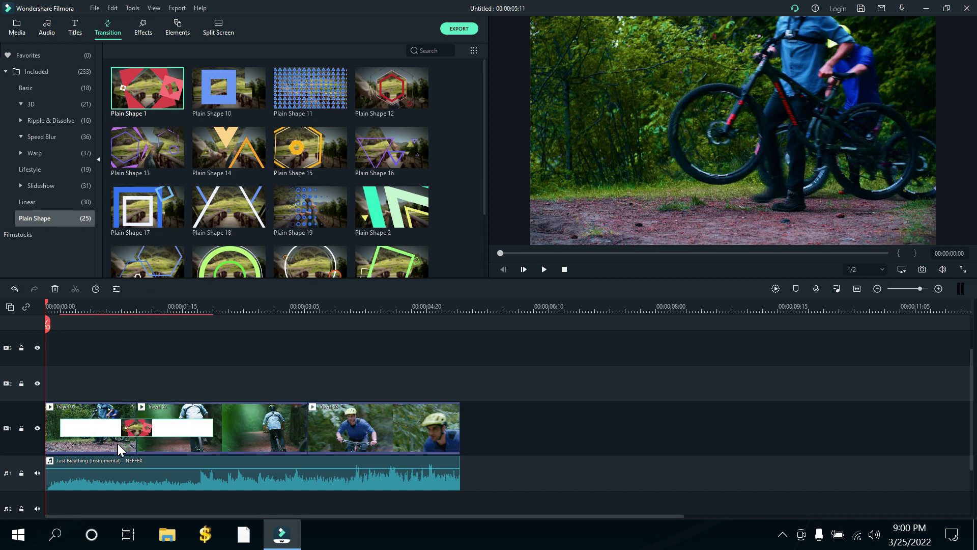
Reduce the Plain Shape 1 transition's duration in its settings and trim it on the timeline to about half a second
double_click(131, 431)
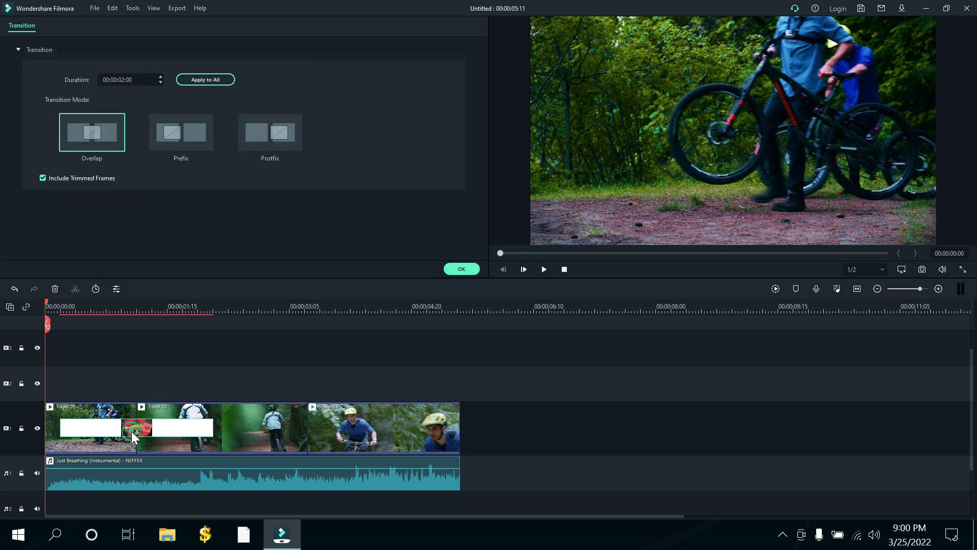
left_click(161, 81)
left_click(462, 269)
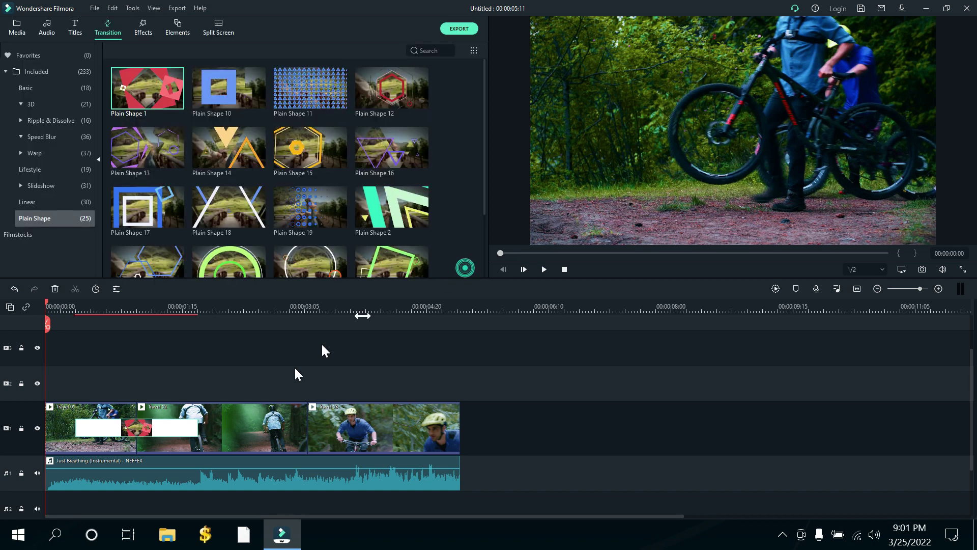
left_click_drag(162, 426, 157, 431)
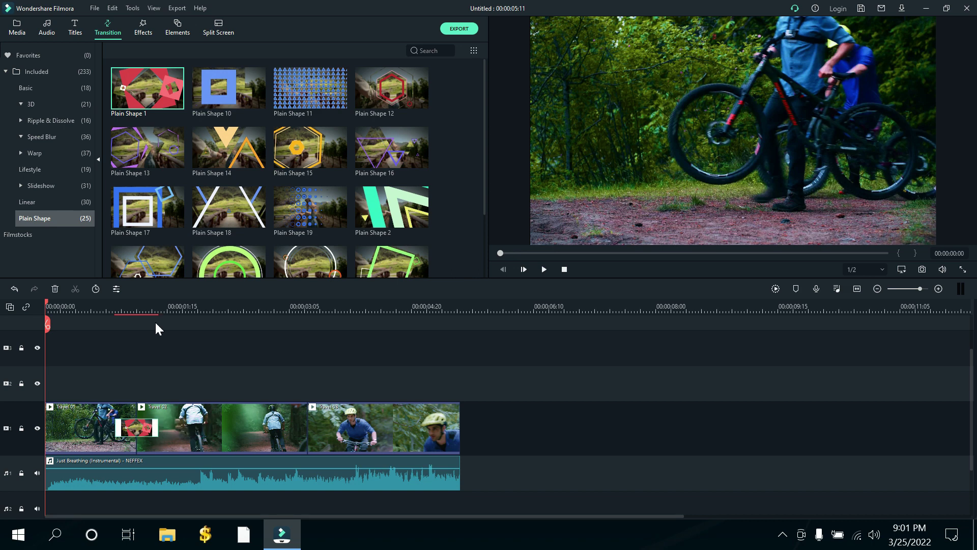
Add the Plain Shape 10 transition between Travel 02 and the third clip, and apply a 20-frame duration to all transitions
left_click_drag(206, 98, 292, 430)
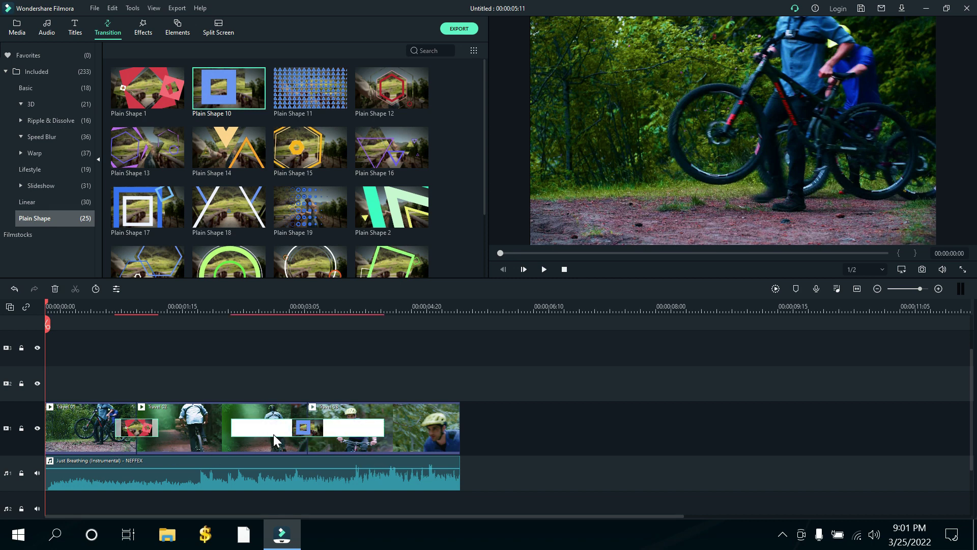
double_click(142, 436)
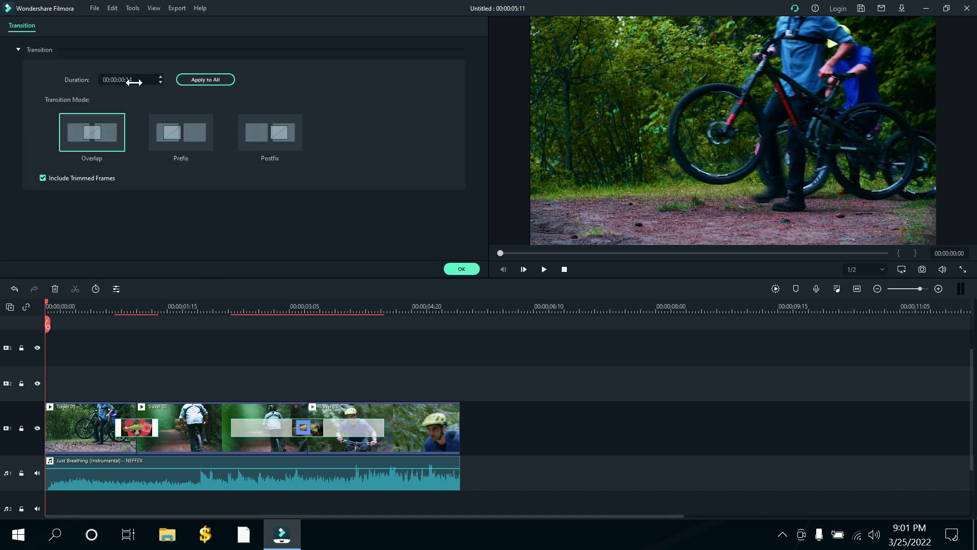
left_click(155, 81)
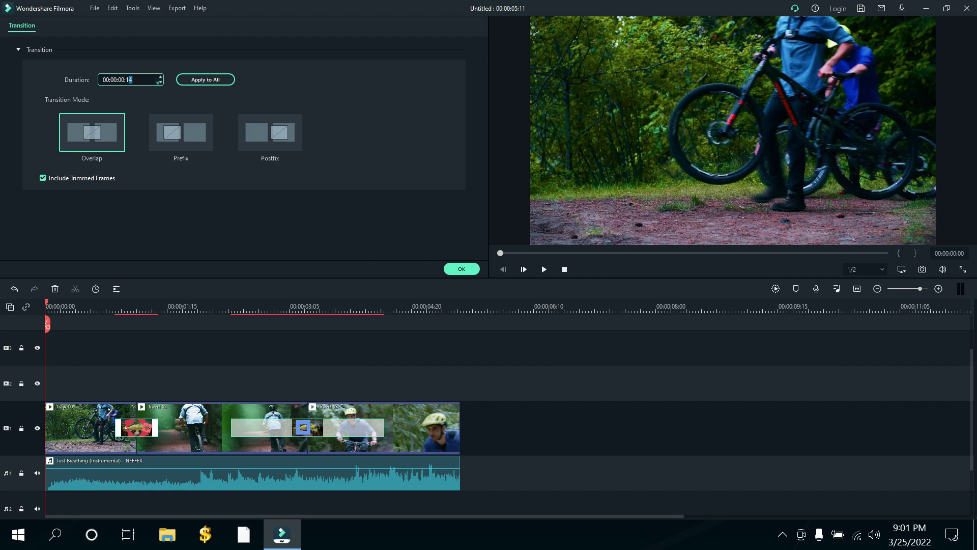
left_click(160, 76)
left_click(160, 76)
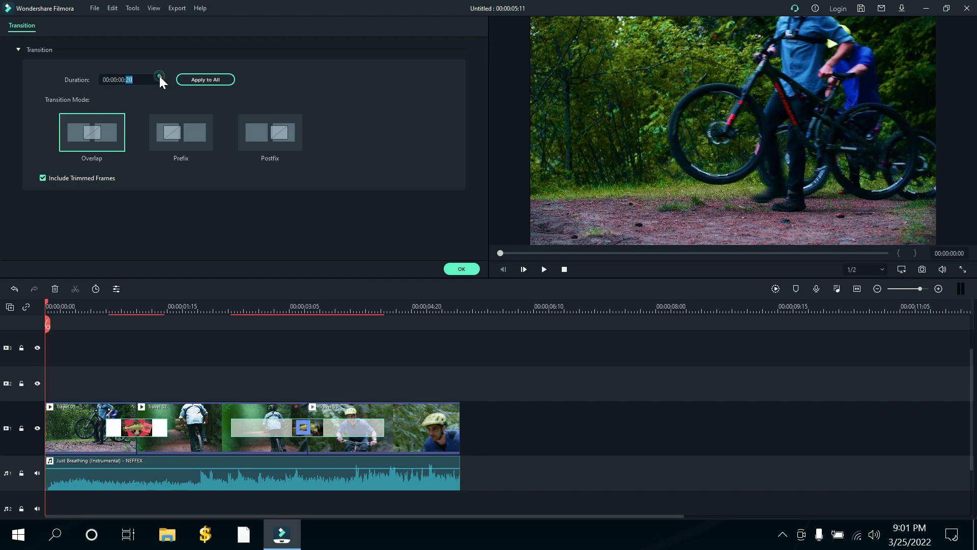
left_click(188, 81)
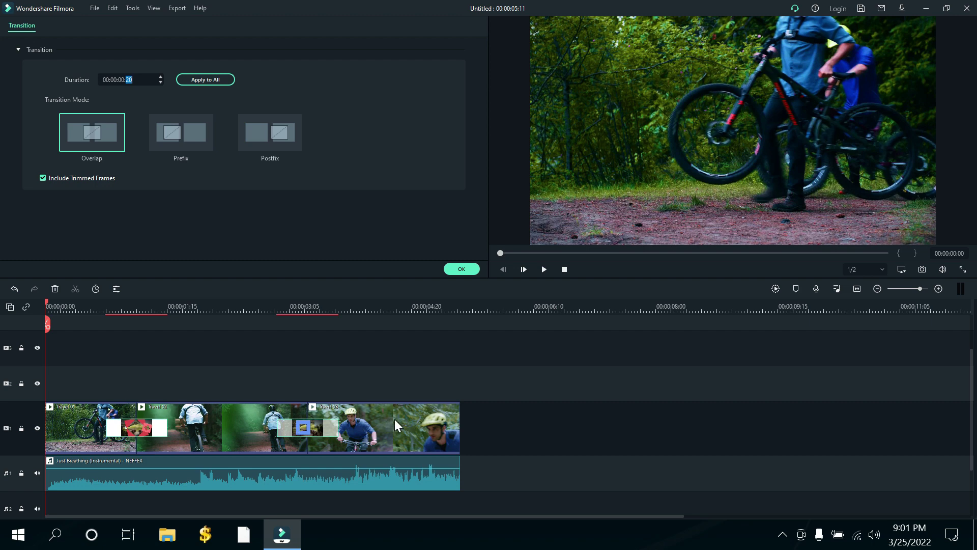
Try the Prefix and Postfix modes on the Plain Shape 1 transition, return it to Overlap, and close its settings
left_click(164, 142)
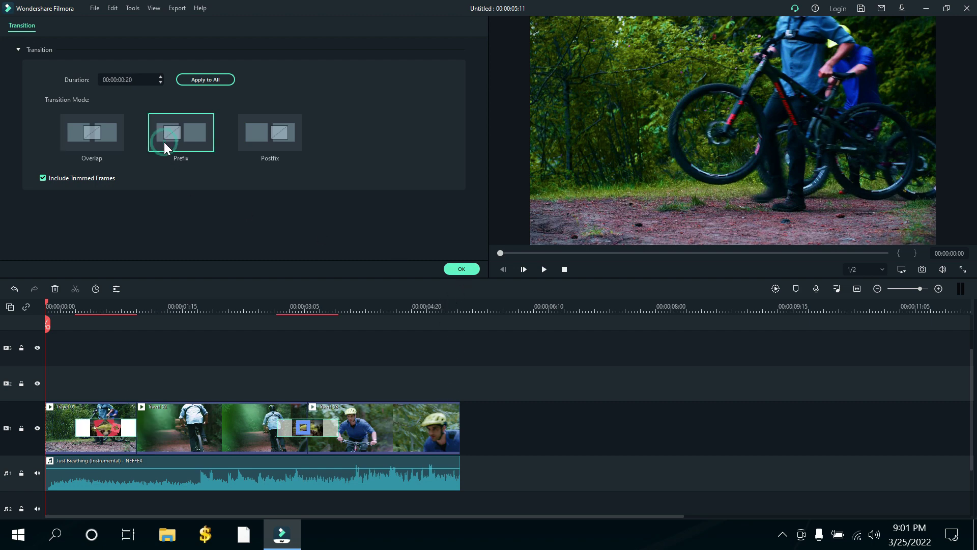
left_click(261, 139)
left_click(109, 139)
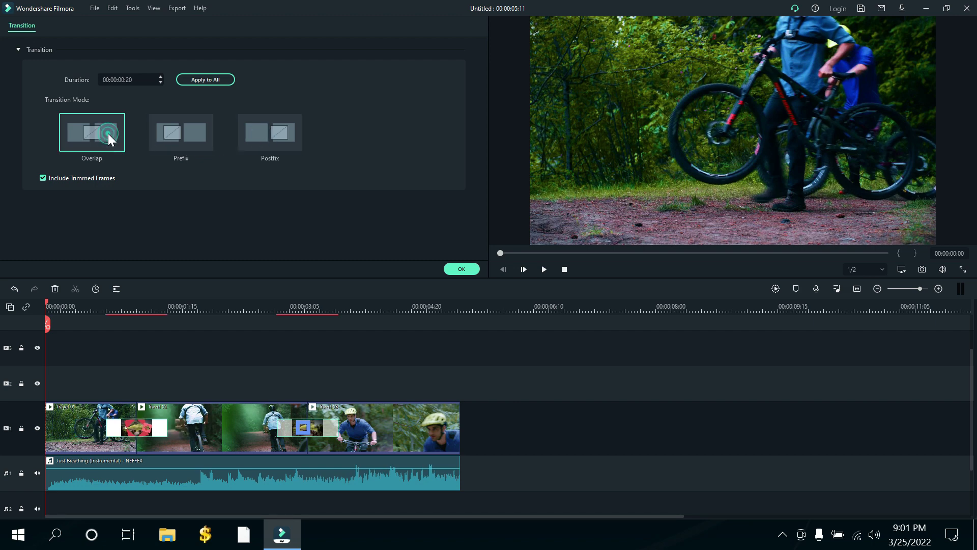
left_click(462, 269)
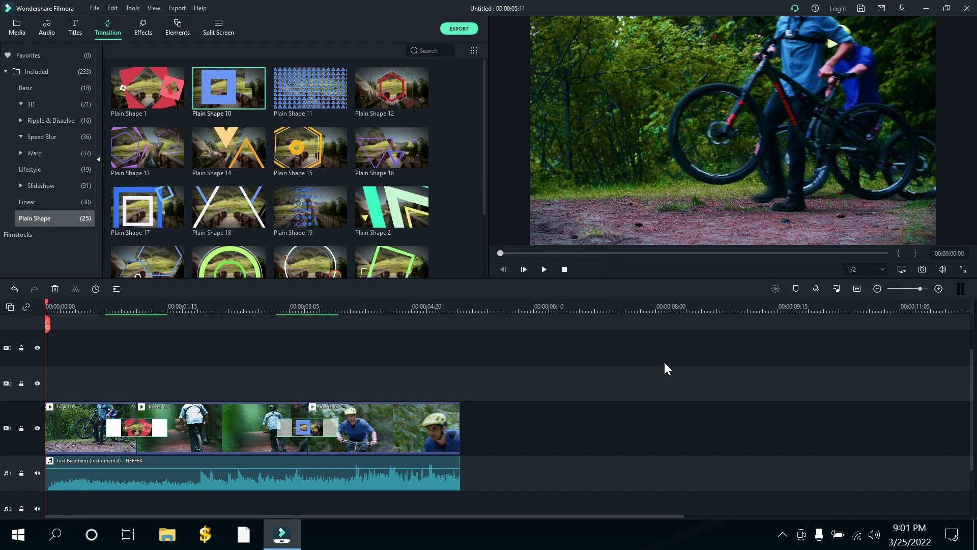
Play the footage through both Plain Shape transitions and delete them from the timeline
left_click(544, 269)
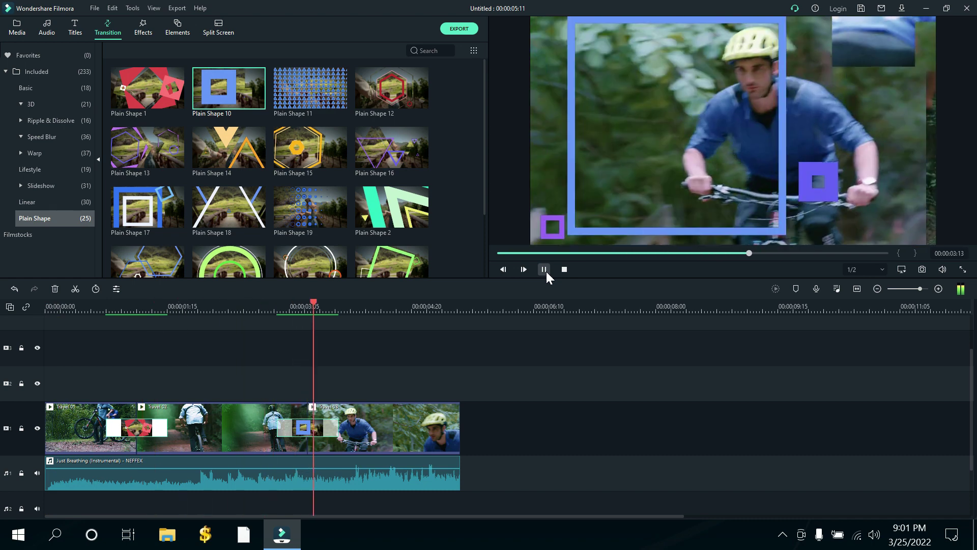
left_click(544, 270)
right_click(310, 430)
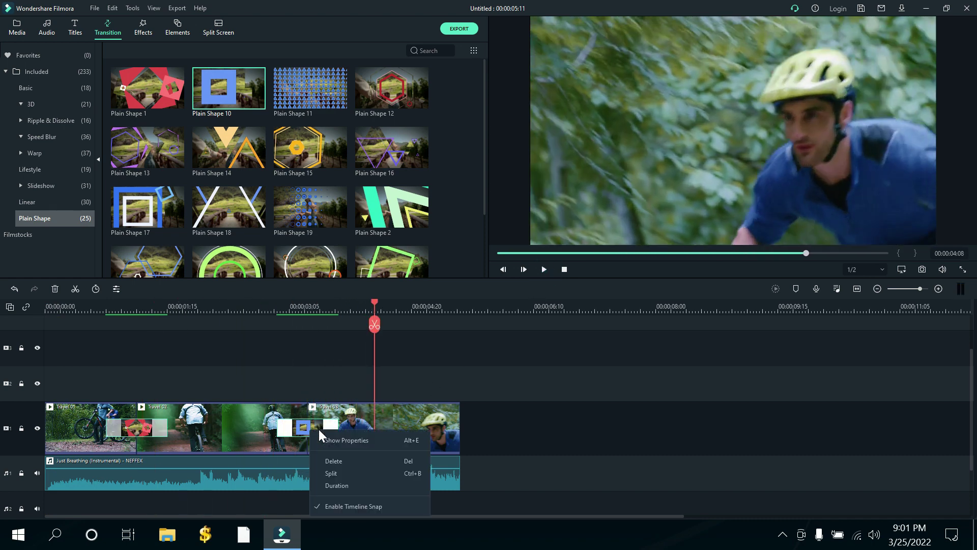
left_click(338, 460)
right_click(139, 423)
left_click(191, 455)
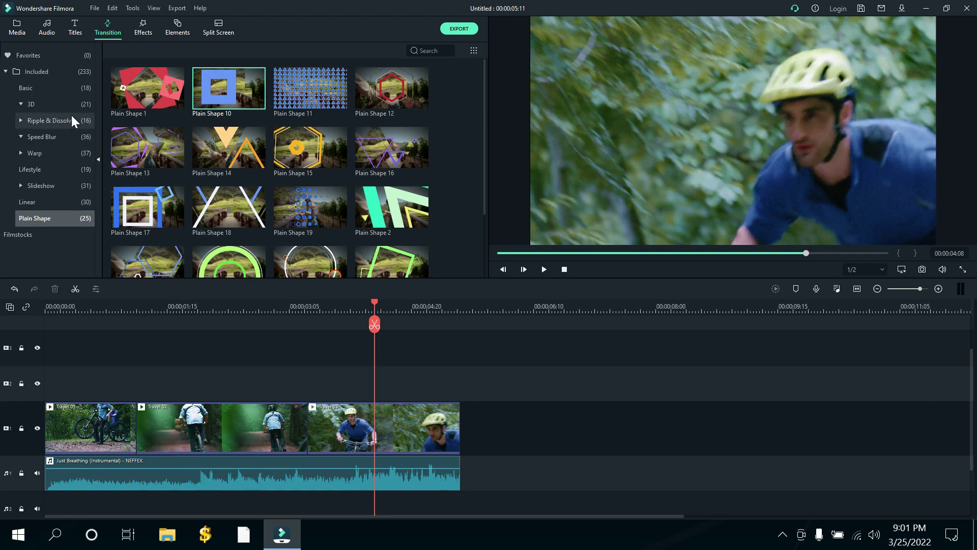
Add the 3D transitions Box Turn 1 at the first cut and Box Turn 2 at the second cut
left_click(35, 103)
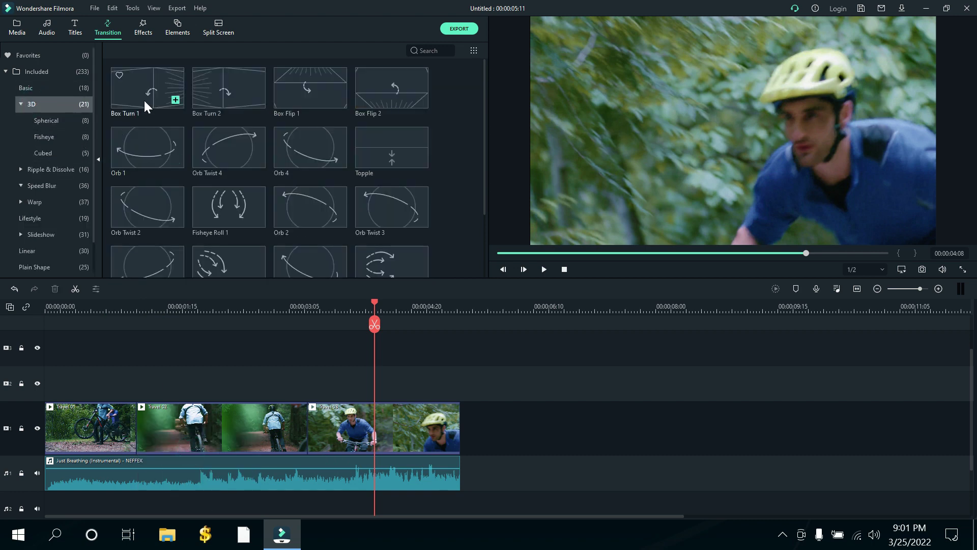
left_click_drag(144, 98, 122, 405)
left_click_drag(212, 103, 285, 396)
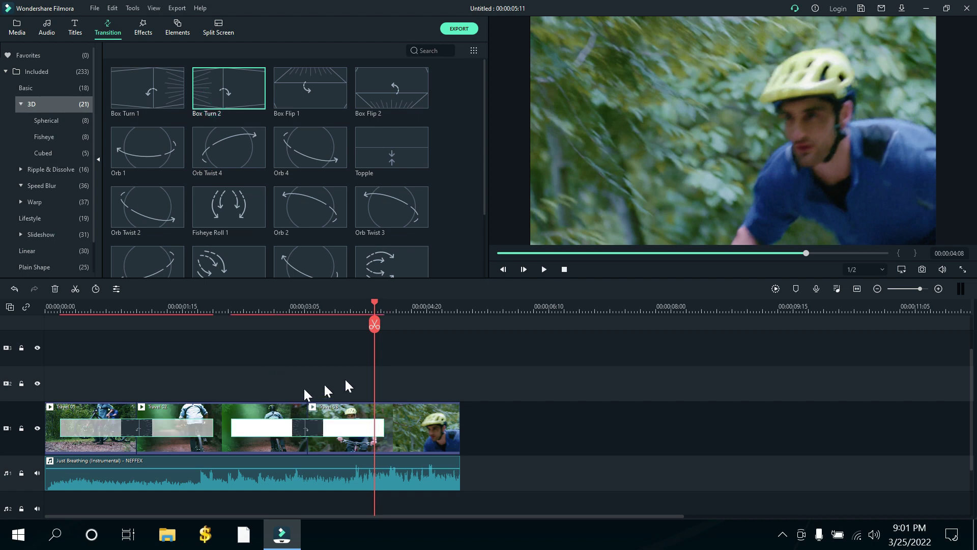
Render the preview and play the footage from the start through both Box Turn transitions
left_click(564, 269)
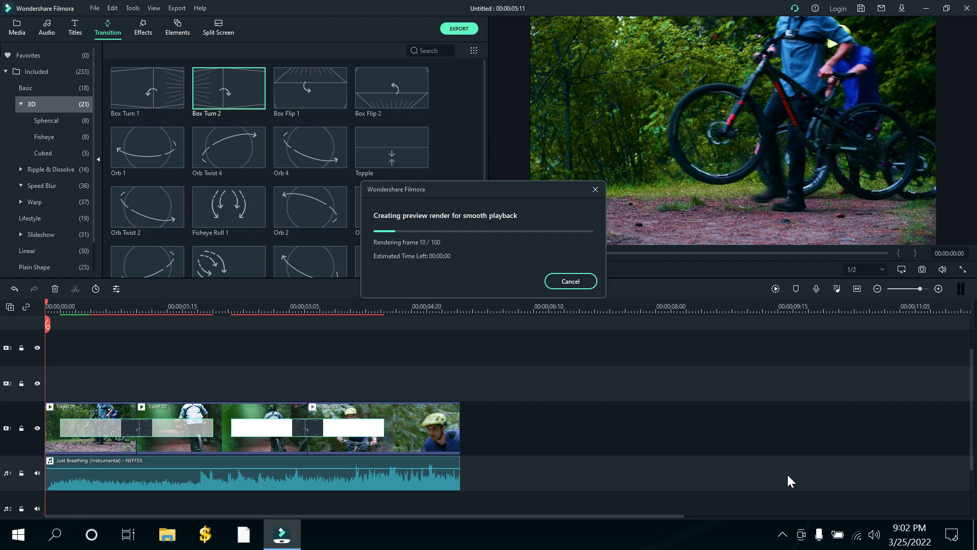
left_click(782, 534)
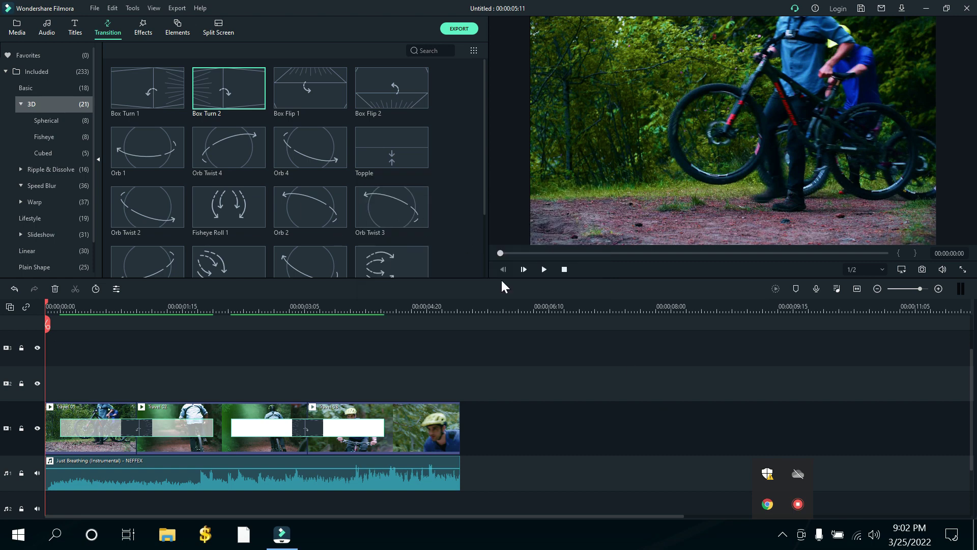
left_click(543, 269)
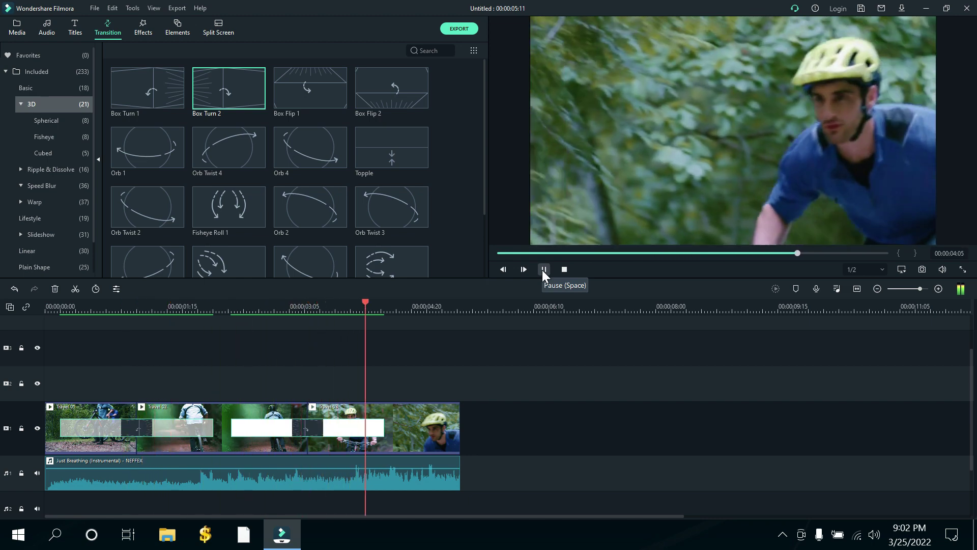
left_click(543, 269)
Delete the Box Turn 2 and Box Turn 1 transitions from the timeline
right_click(306, 427)
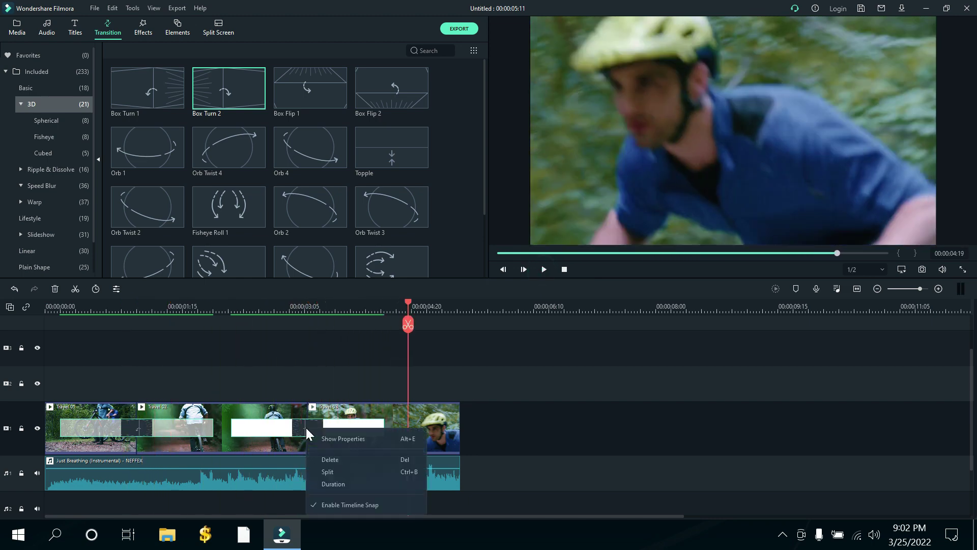
left_click(334, 463)
left_click(126, 427)
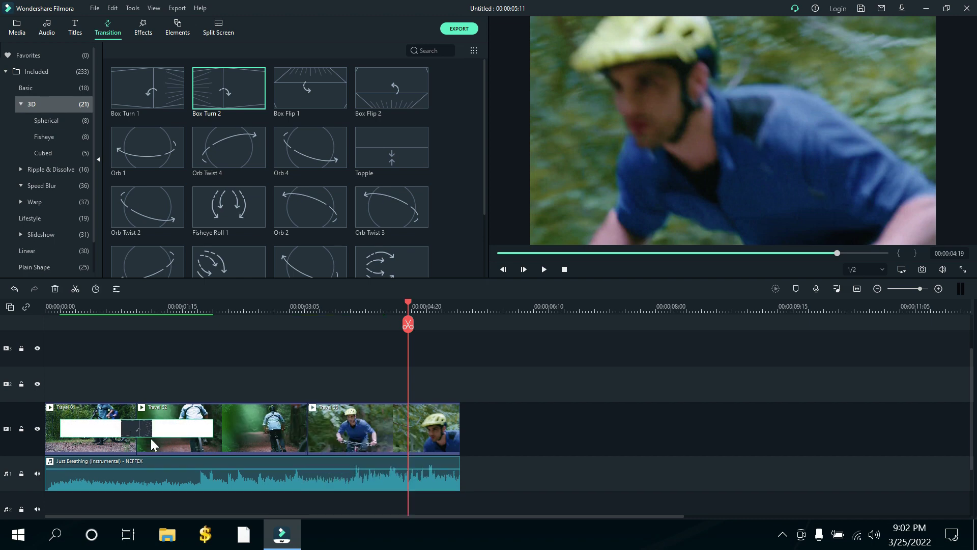
right_click(140, 426)
left_click(168, 455)
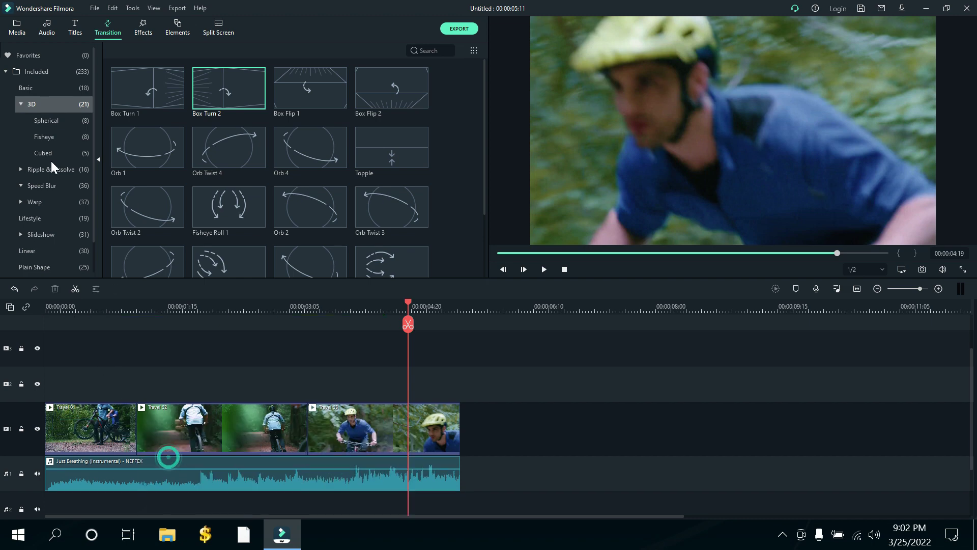
Browse the complete collection of included transitions
left_click(6, 71)
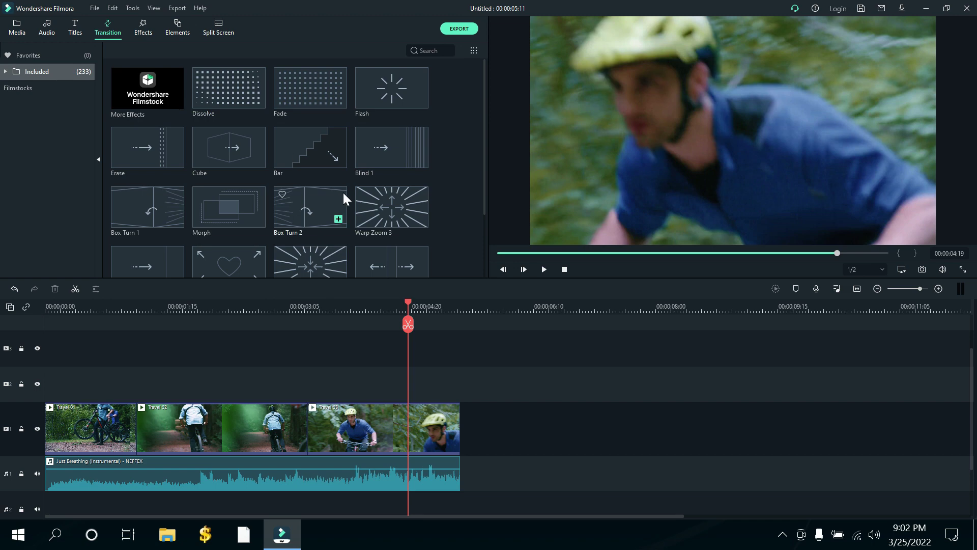
scroll(377, 196, "down", 5)
scroll(386, 200, "down", 6)
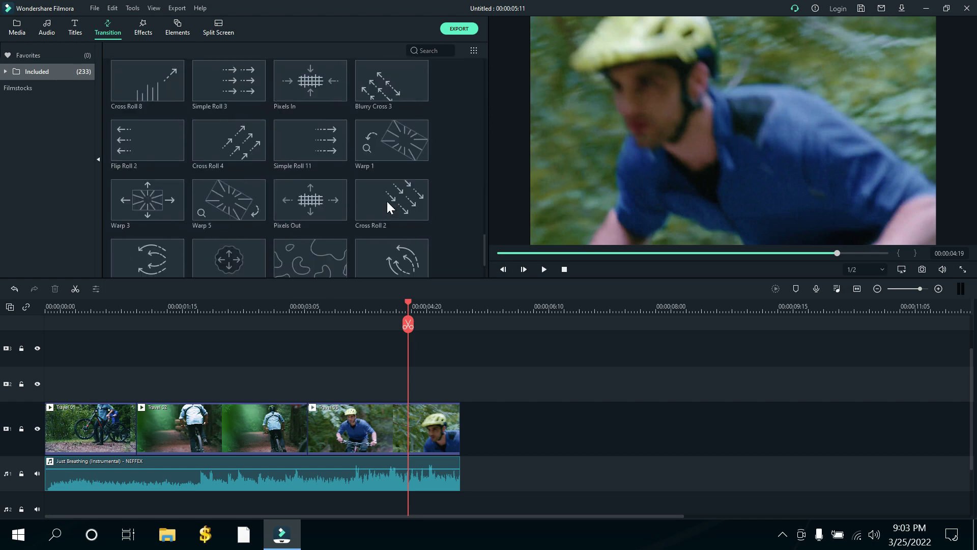
scroll(387, 199, "up", 12)
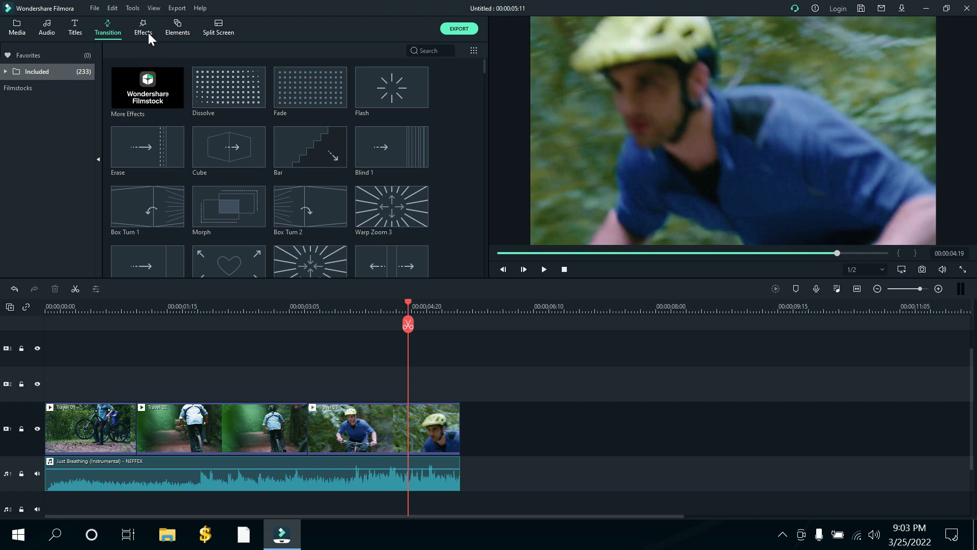
Preview the Chromatic Aberration filter and place it at the start of the track above the footage
left_click(146, 31)
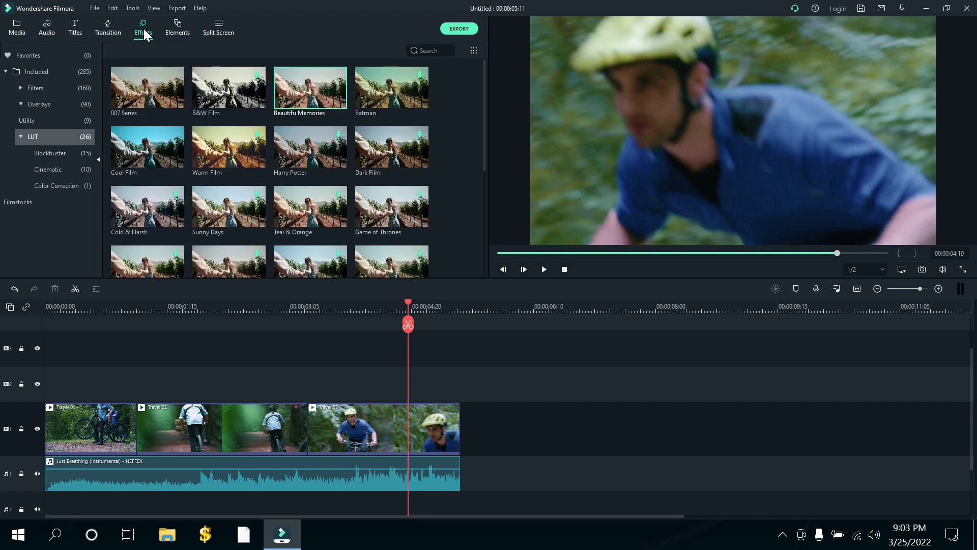
left_click(36, 88)
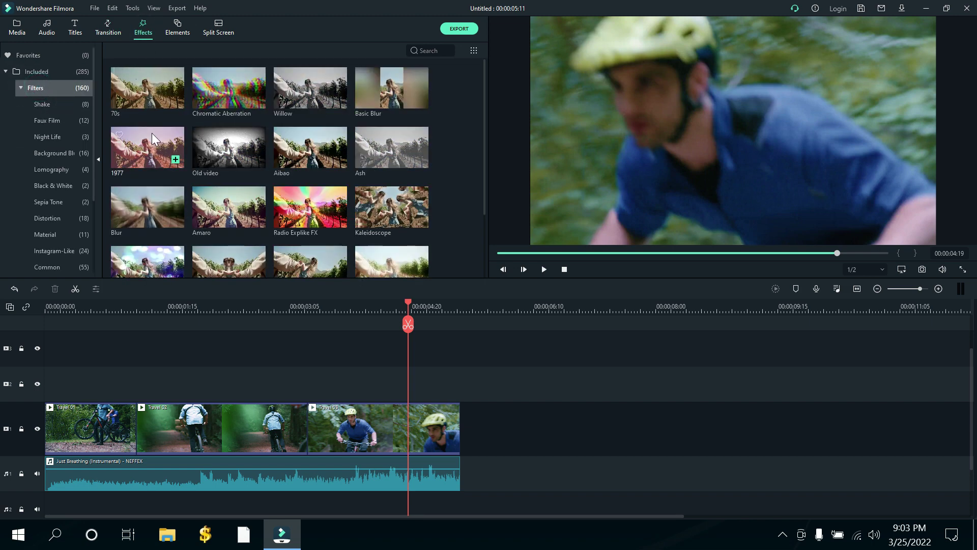
left_click(206, 100)
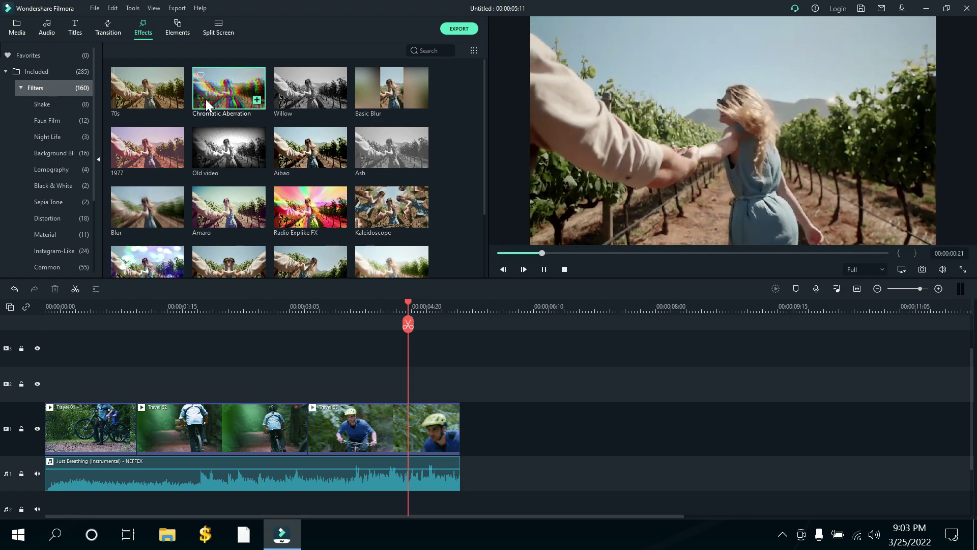
left_click_drag(205, 99, 49, 386)
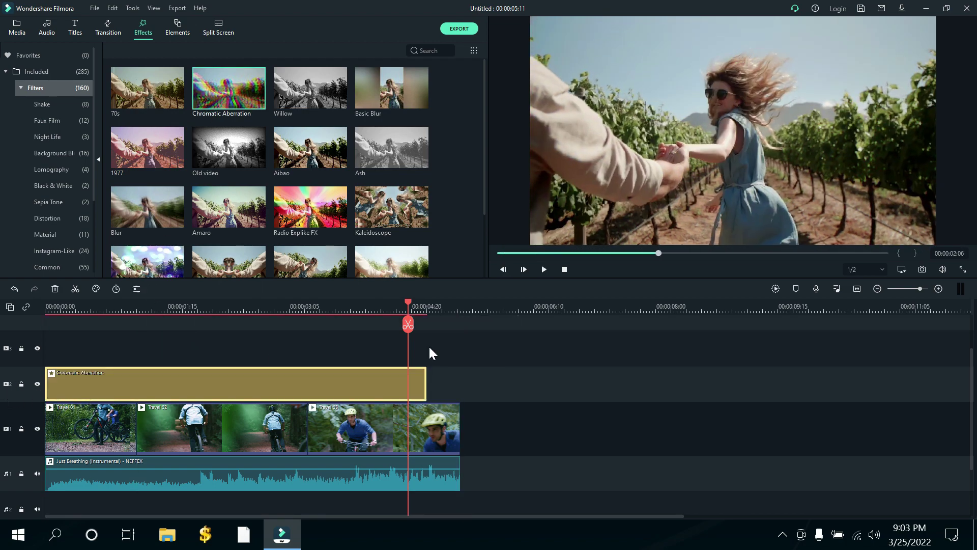
Play the footage from the start with the Chromatic Aberration filter and delete the filter clip
left_click(544, 269)
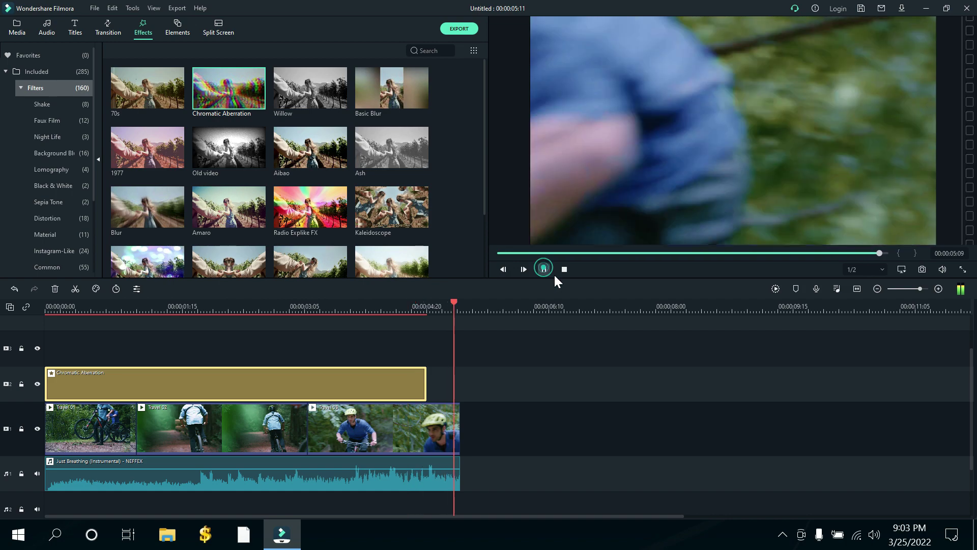
left_click(563, 273)
left_click(541, 270)
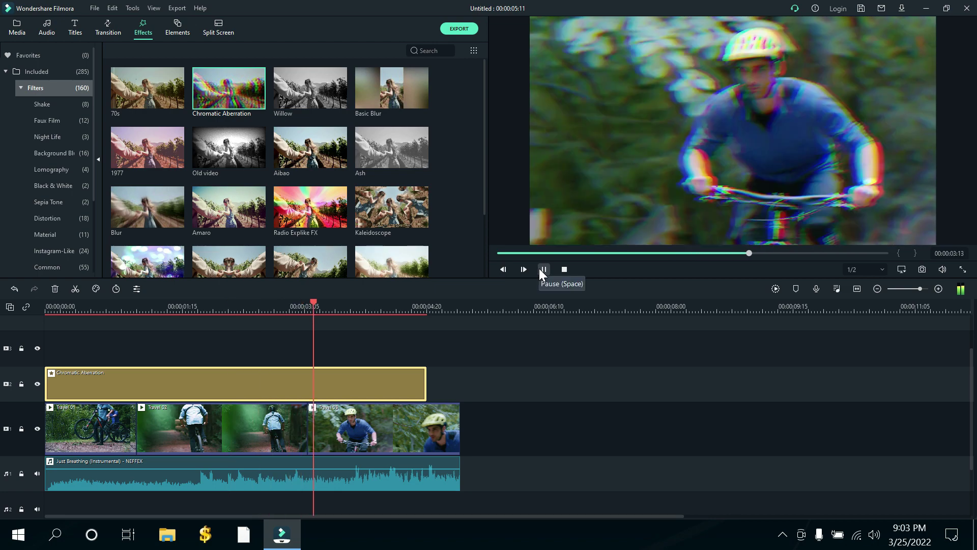
left_click(543, 269)
key("Delete")
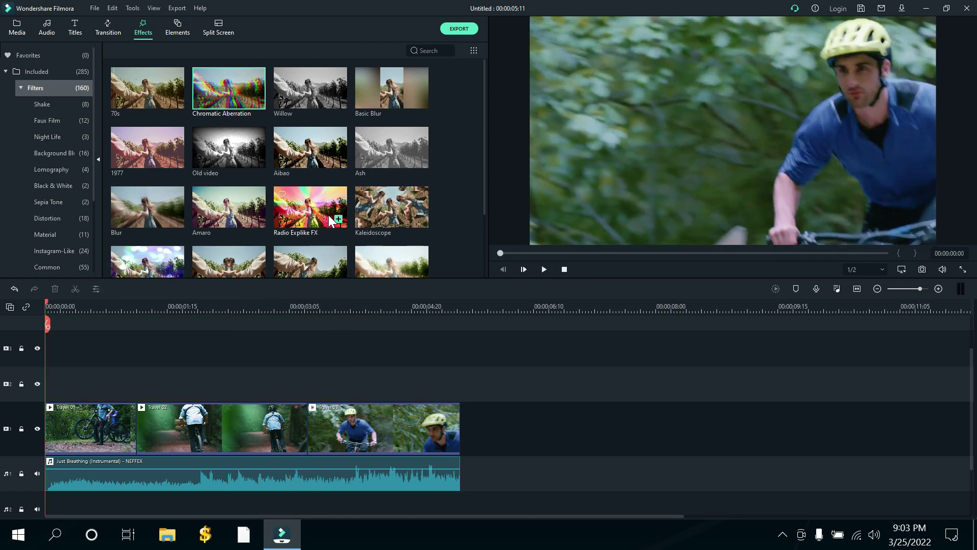
Place the Jigsaw D filter at the start of the track above the footage
scroll(307, 175, "down", 2)
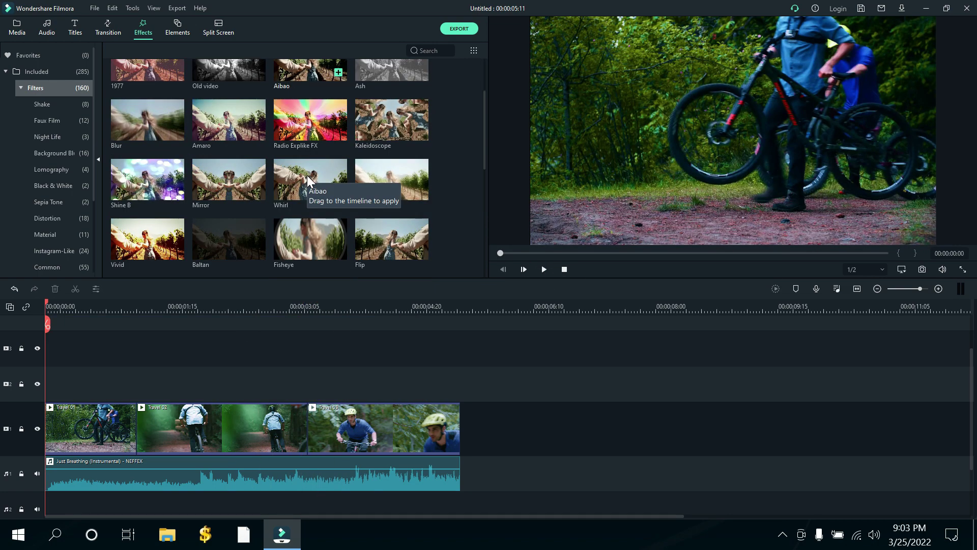
scroll(307, 175, "down", 10)
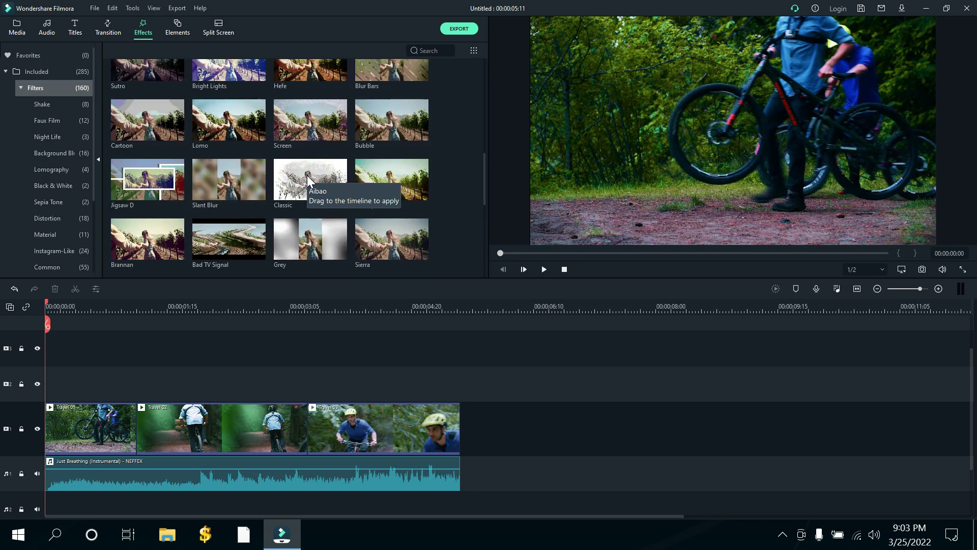
left_click_drag(121, 184, 21, 392)
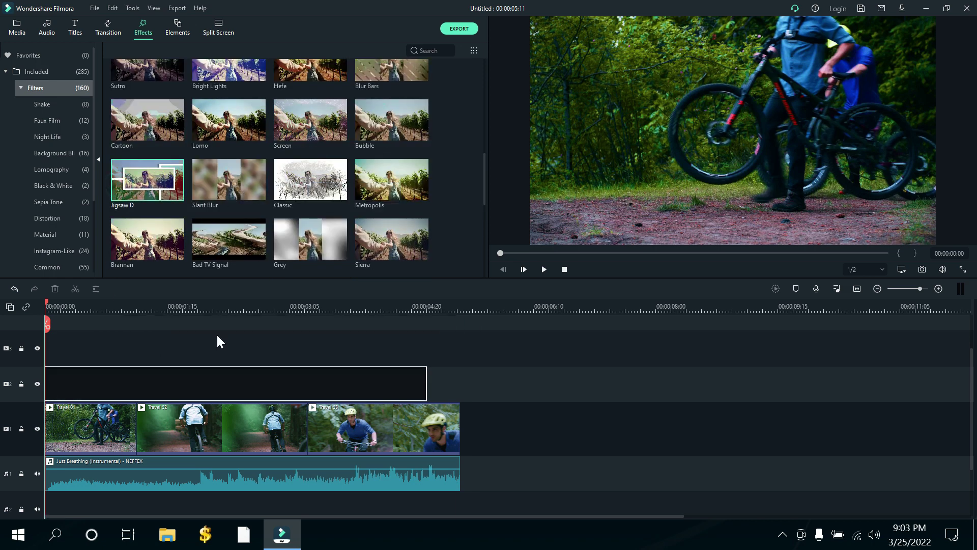
left_click_drag(216, 334, 217, 336)
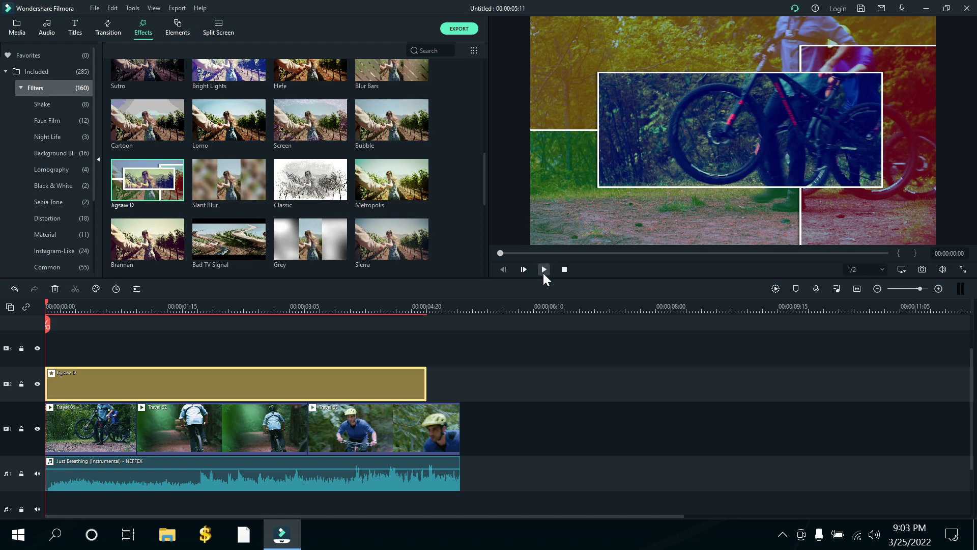
Play the footage with the Jigsaw D filter and delete the filter clip
left_click(544, 270)
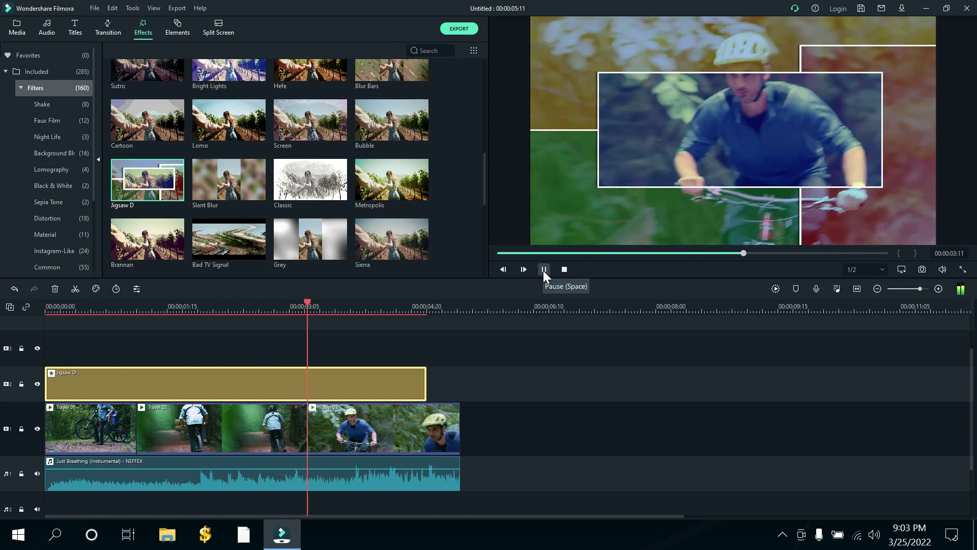
left_click(260, 382)
key("Delete")
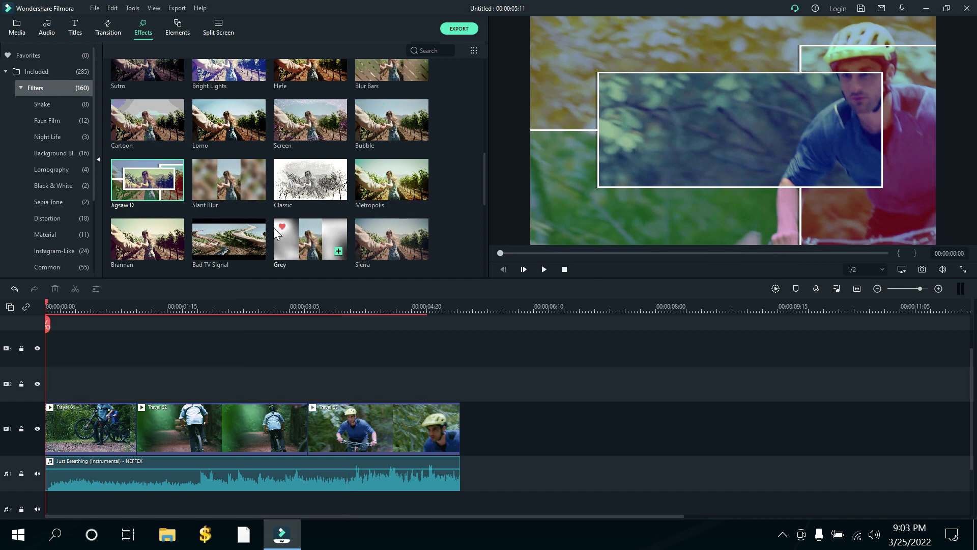
Look through the remaining filters and place the Strong Glitch overlay at the start of the track above the footage
scroll(270, 188, "down", 5)
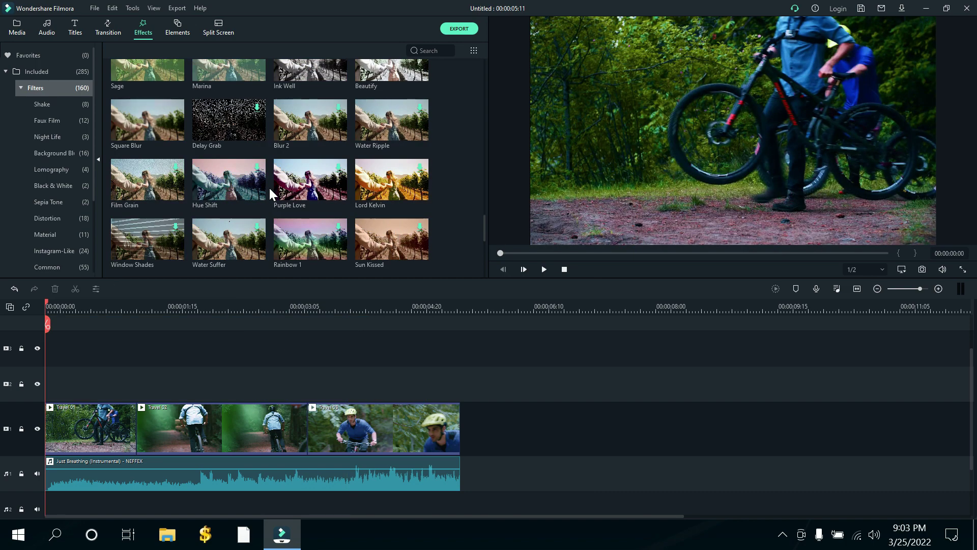
scroll(269, 186, "down", 5)
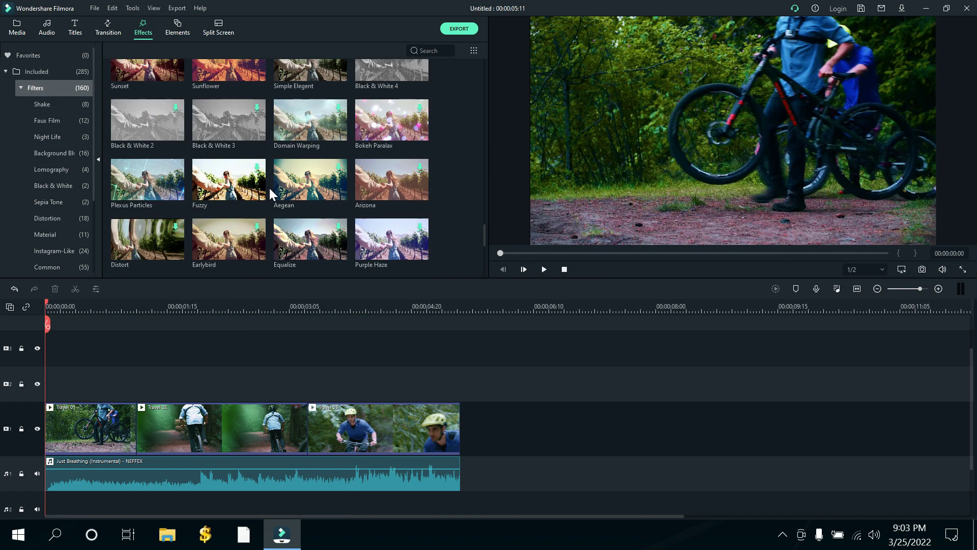
left_click(6, 71)
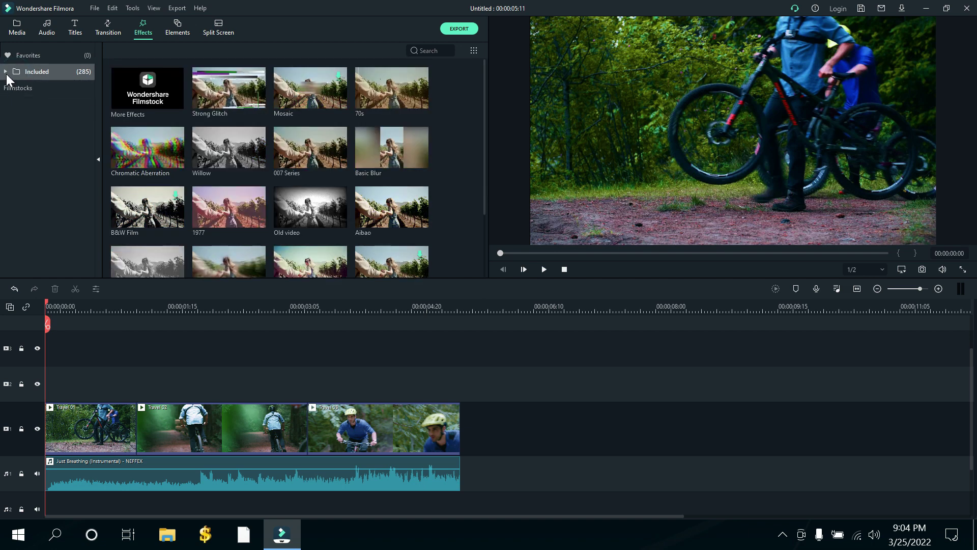
left_click(6, 73)
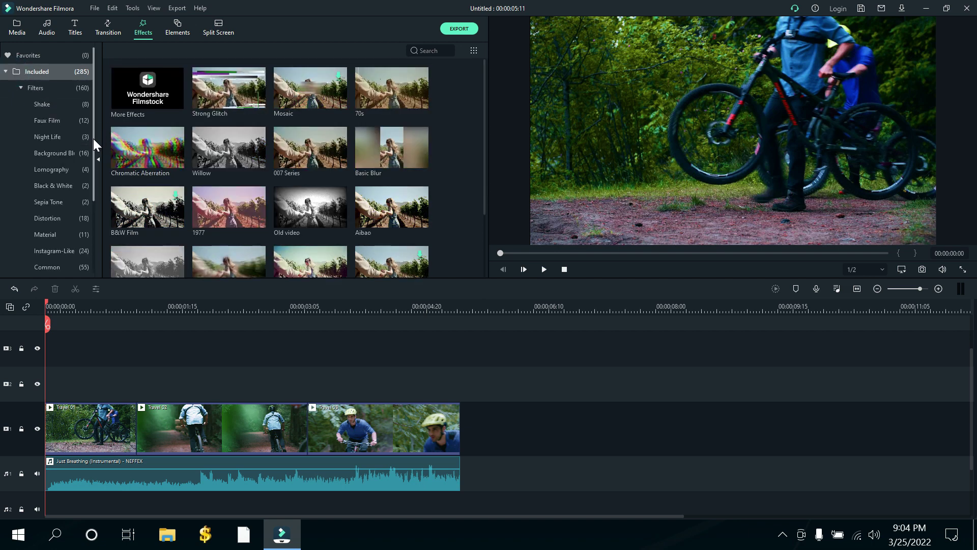
left_click_drag(95, 144, 89, 215)
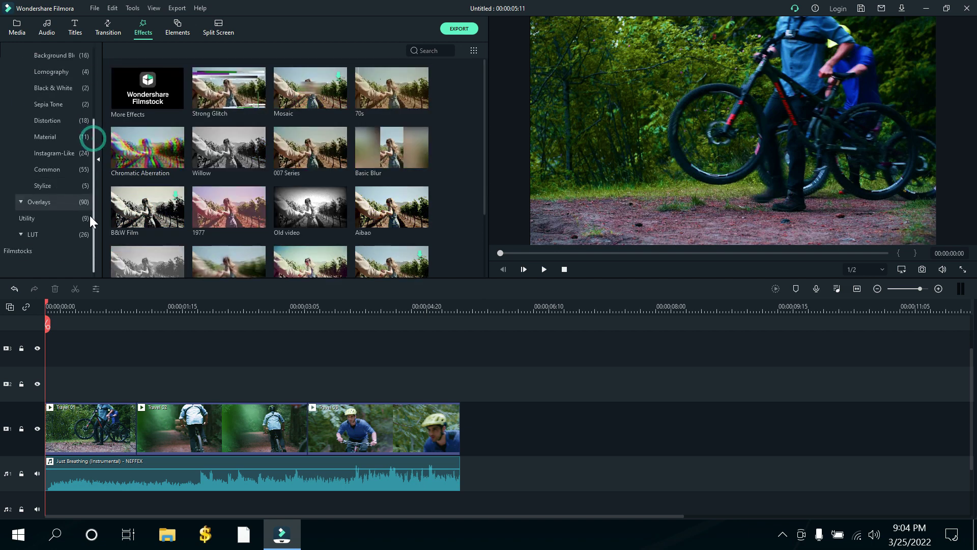
left_click(23, 202)
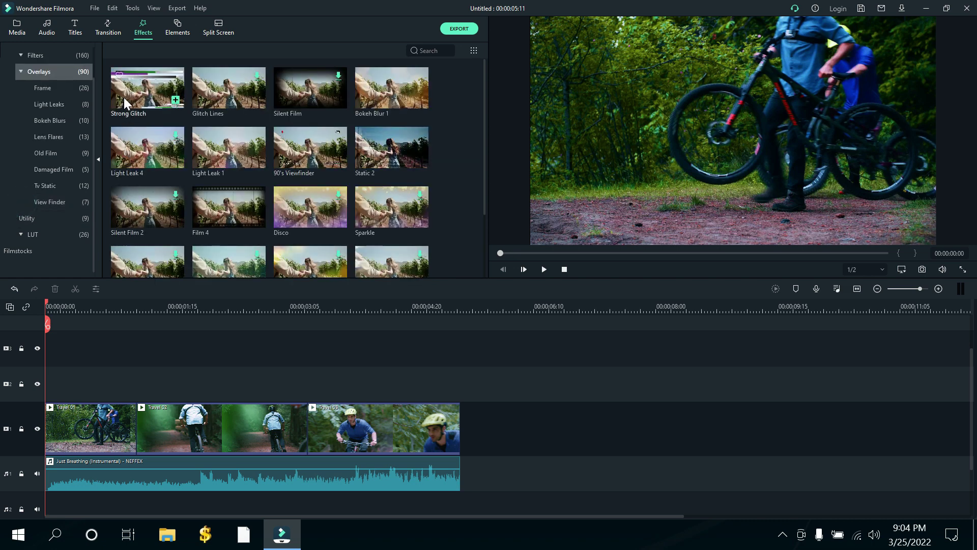
left_click_drag(123, 97, 4, 326)
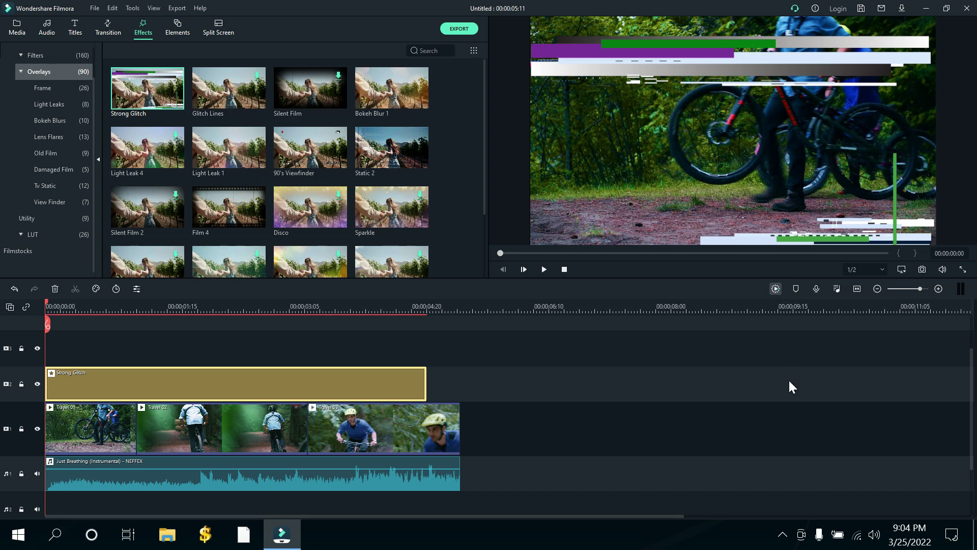
Render and play the footage with the Strong Glitch overlay and delete the overlay clip
key("Return")
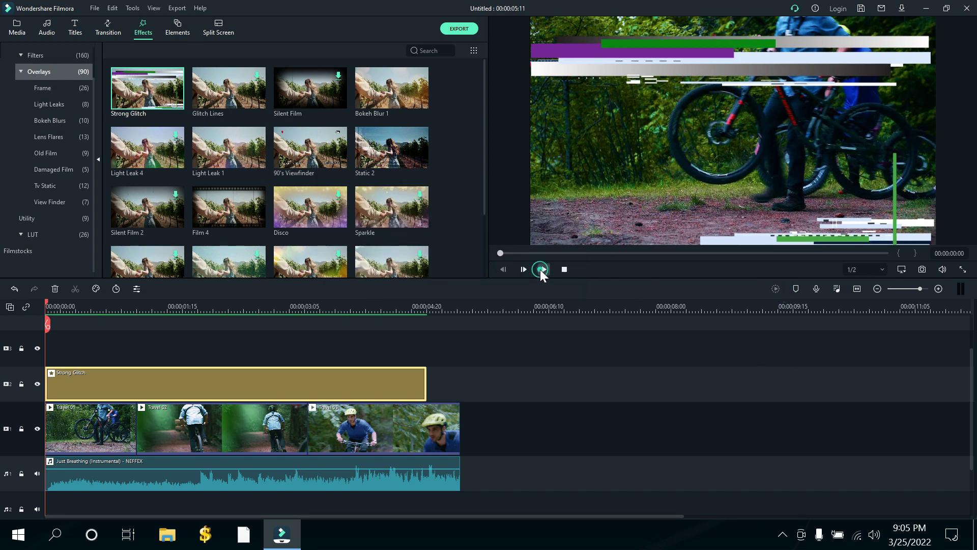
left_click(540, 269)
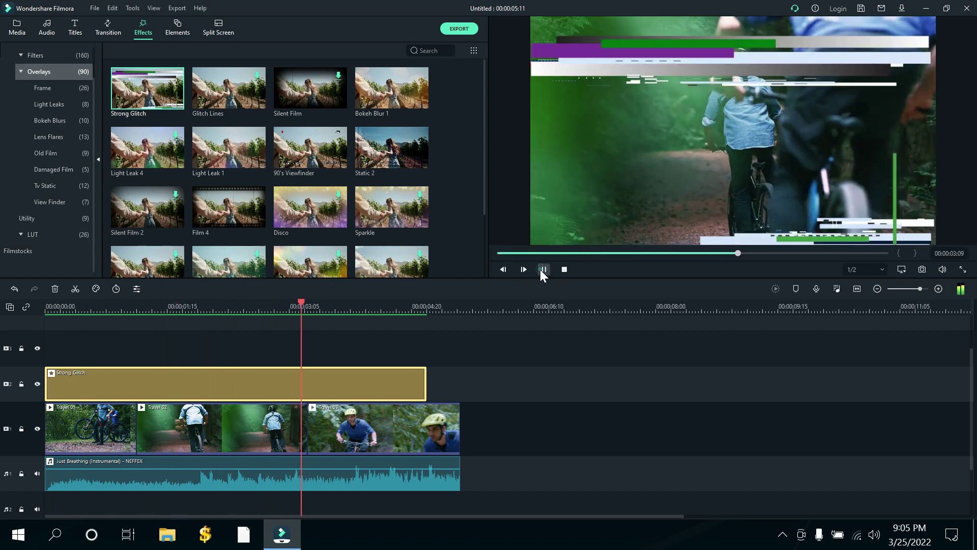
left_click(542, 270)
key("Delete")
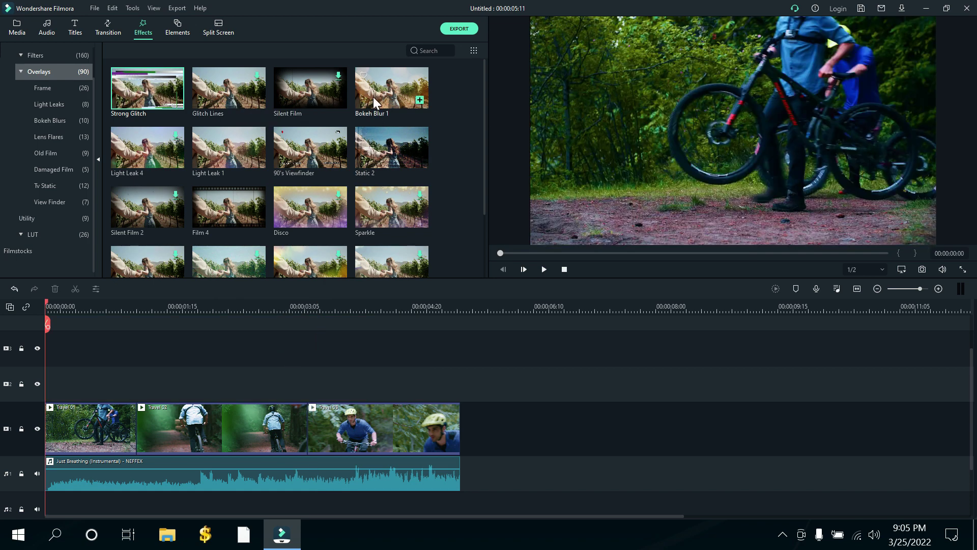
Place the Bokeh Blur 1 overlay above the footage, play it from the start and delete the overlay clip
left_click_drag(374, 96, 2, 382)
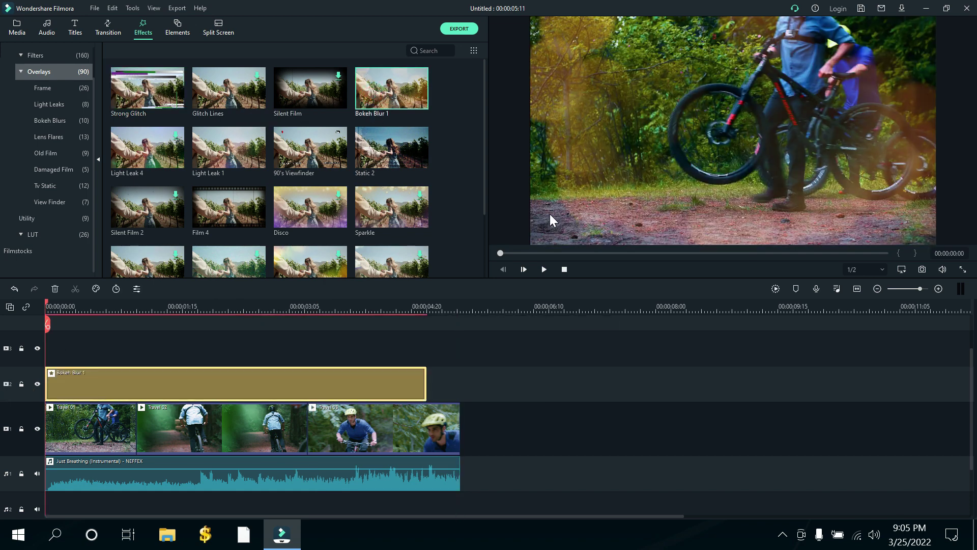
left_click(543, 270)
left_click(543, 270)
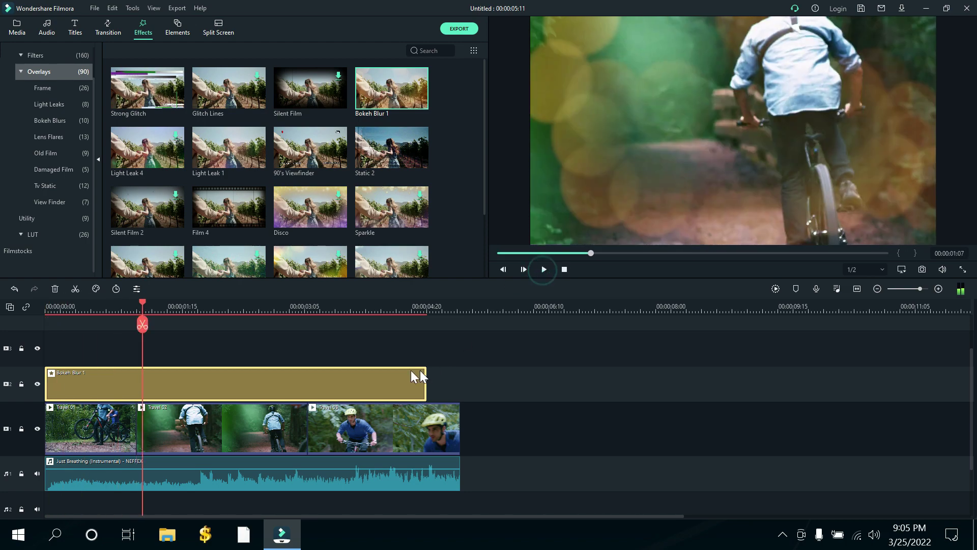
key("Delete")
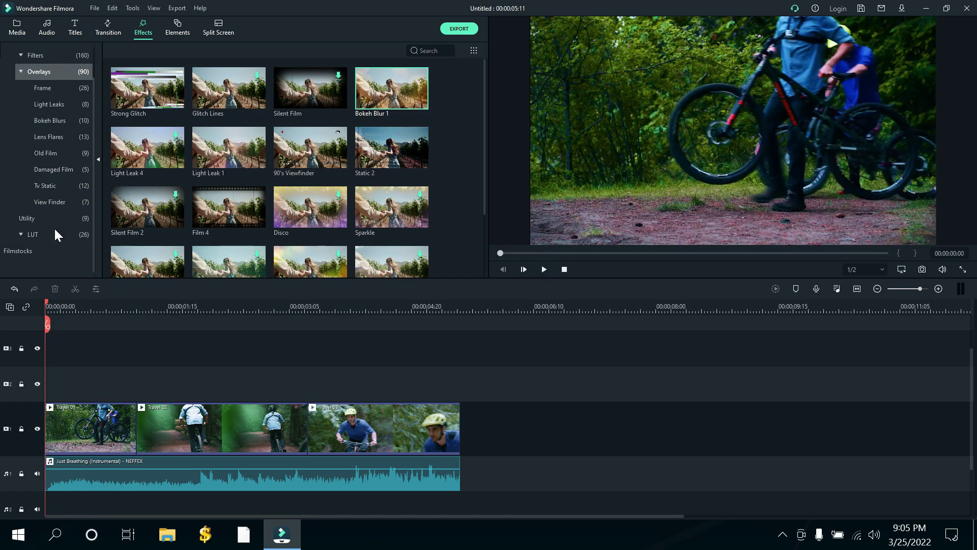
Place the Sparta 300 LUT at the start of the track above the footage and delete it
left_click(22, 234)
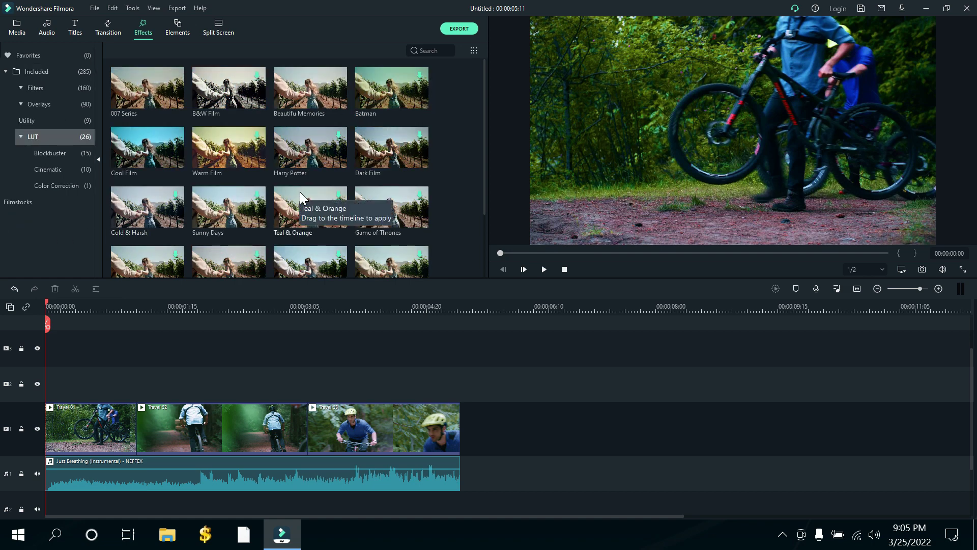
scroll(300, 192, "down", 5)
left_click_drag(129, 192, 7, 394)
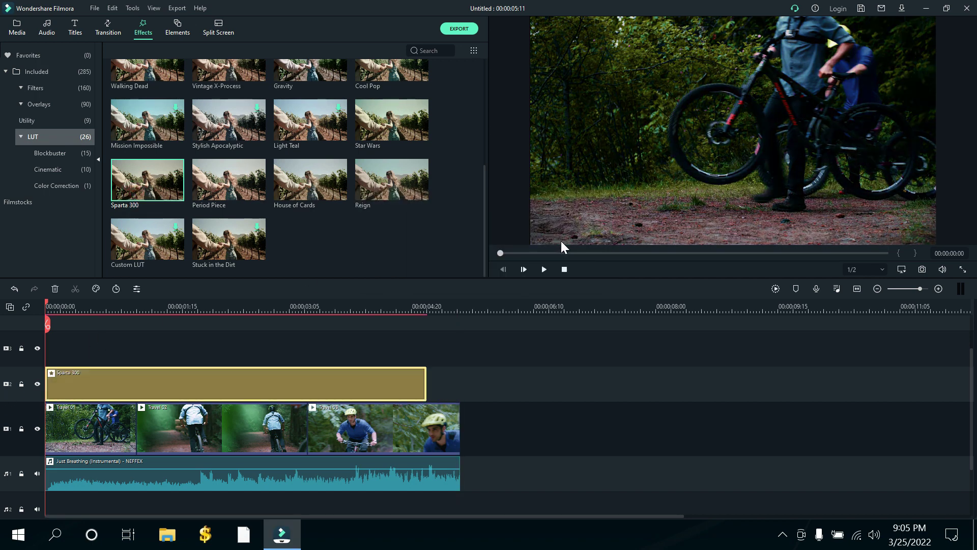
key("Delete")
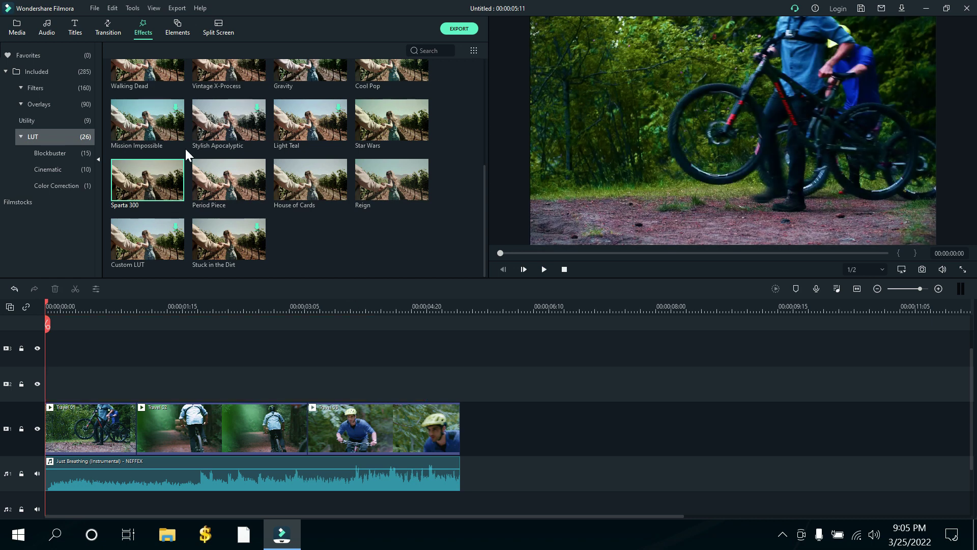
Browse the elements library and place the diagonal two-part split screen at the start of the track above the footage
left_click(178, 33)
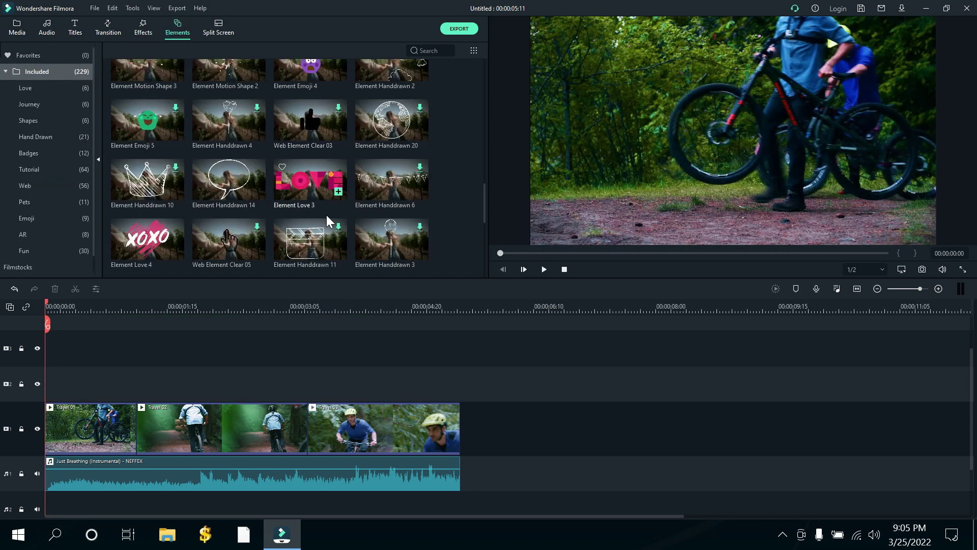
scroll(326, 215, "up", 5)
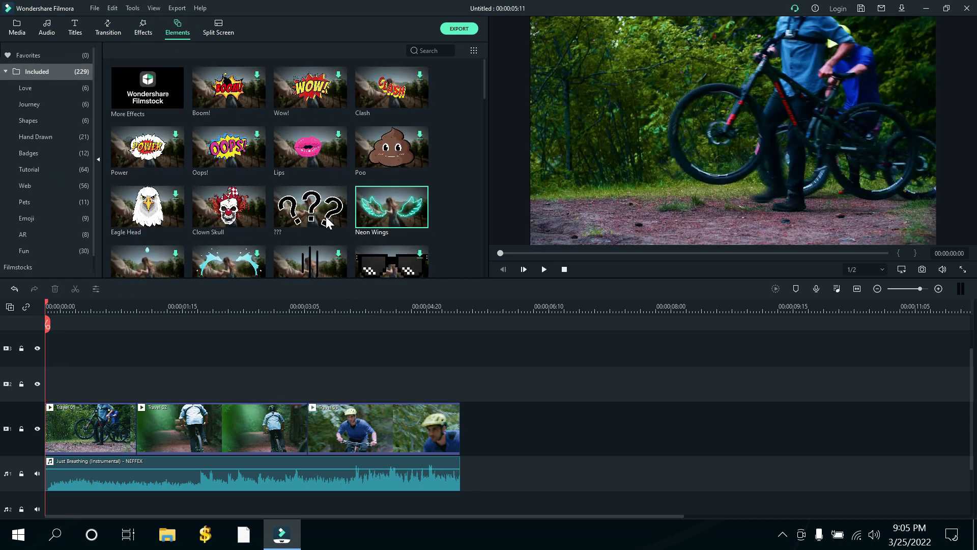
left_click_drag(253, 99, 33, 375)
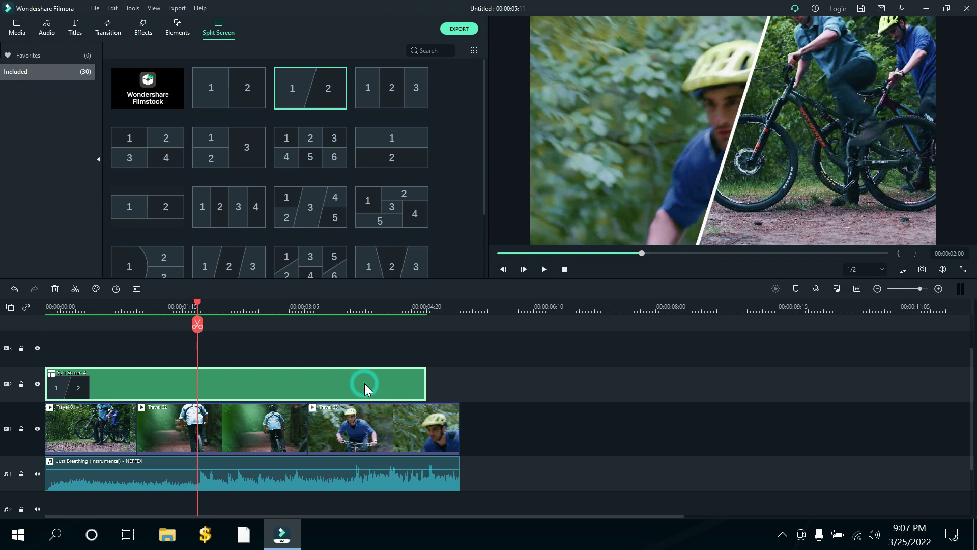
Remove the split screen and delete all travel clips and the music from the timeline
key("ctrl+z")
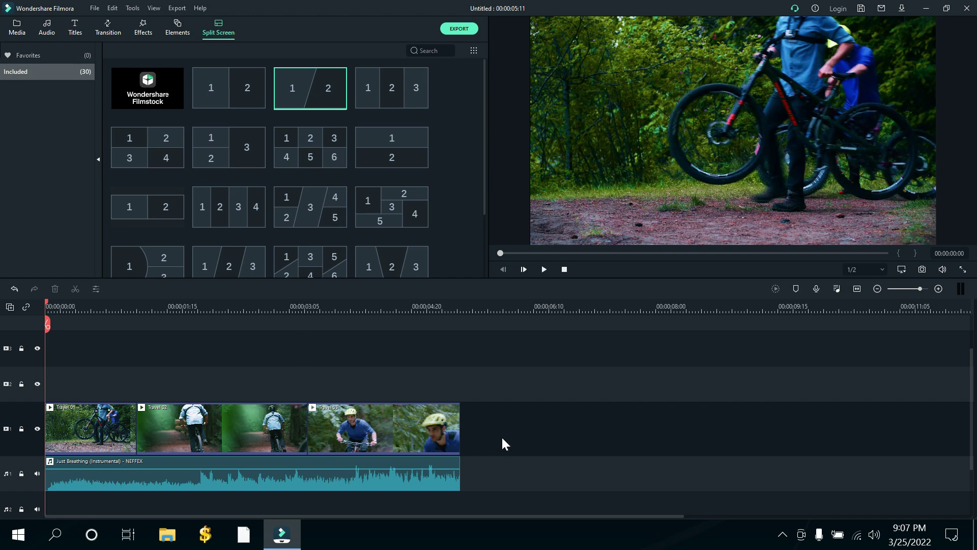
key("ctrl+a")
key("Delete")
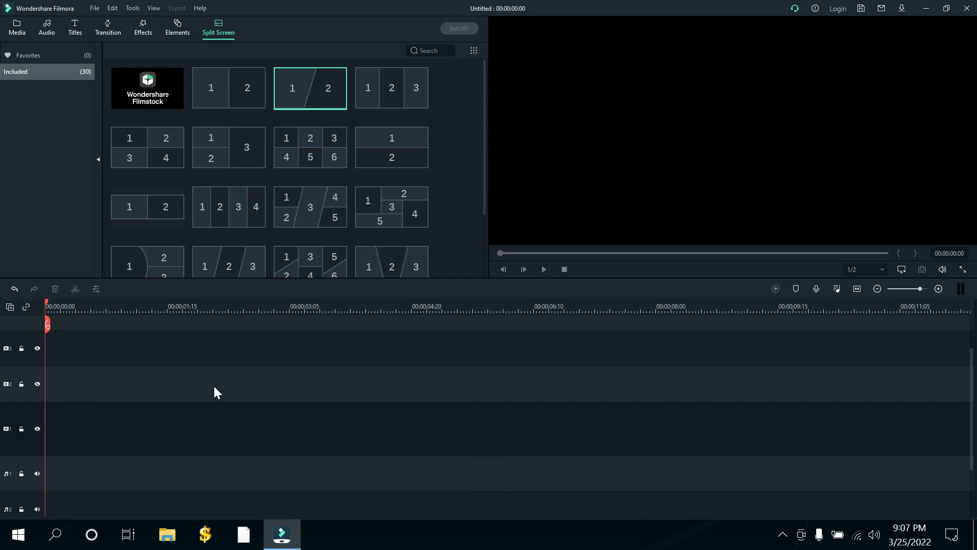
Import the green Blue Turquoise and White Smart video from the Downloads folder into the project media
left_click(17, 28)
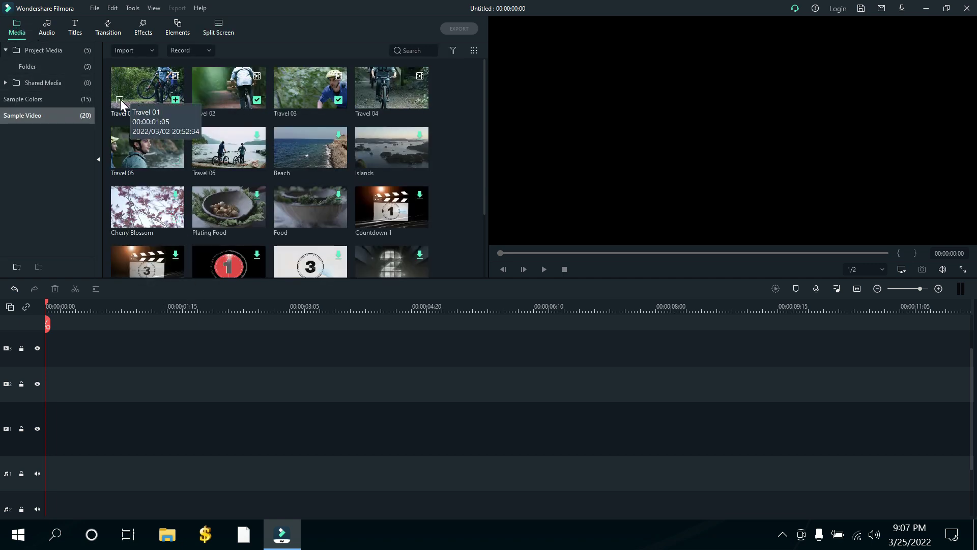
left_click(130, 50)
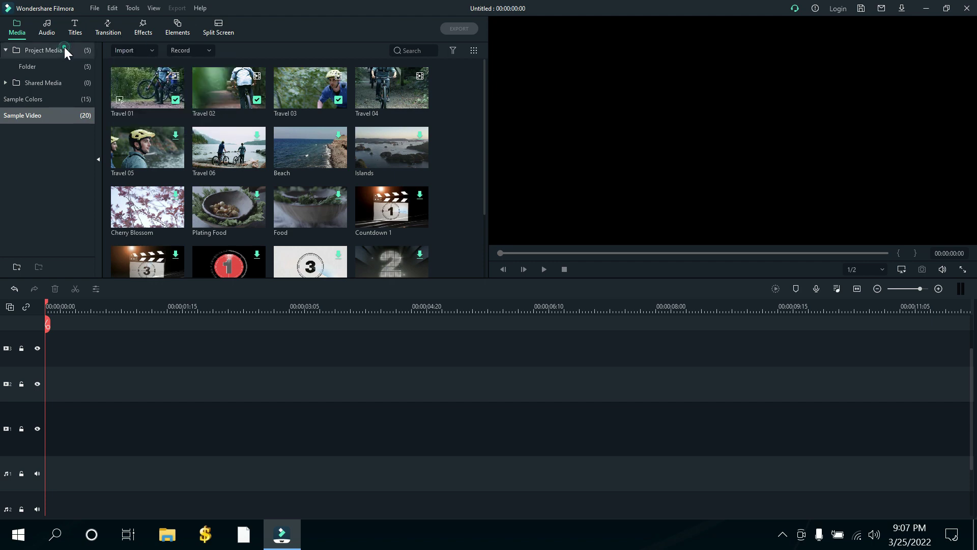
left_click(65, 48)
left_click(135, 51)
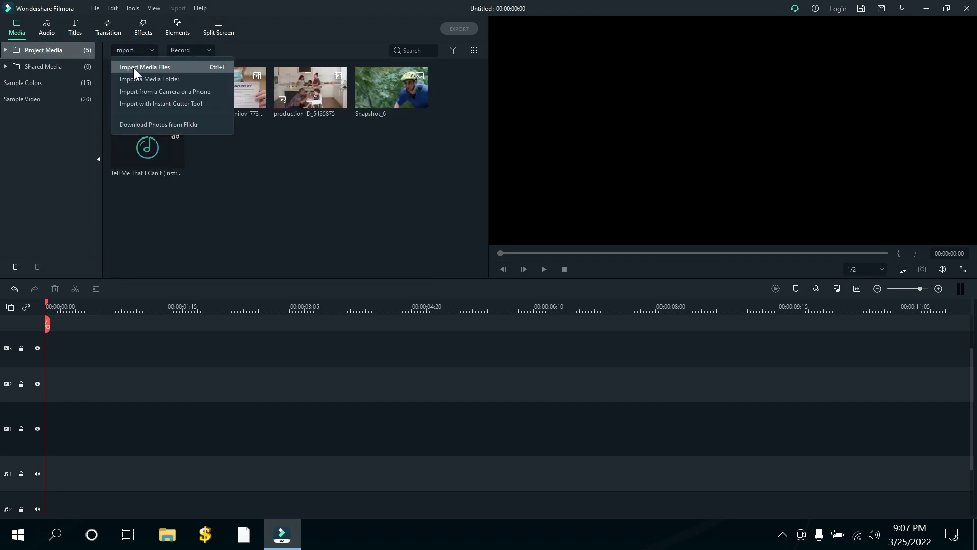
left_click(133, 67)
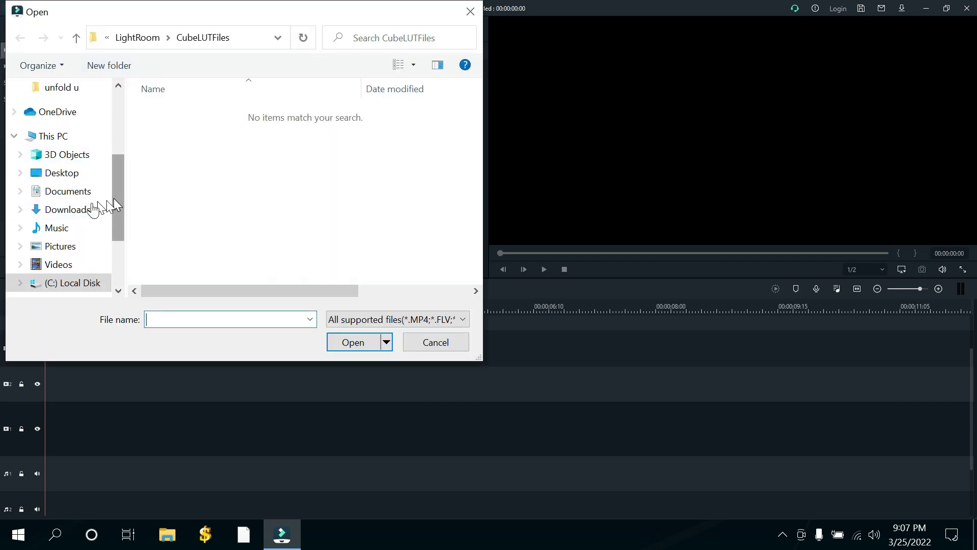
left_click(68, 211)
scroll(332, 179, "down", 10)
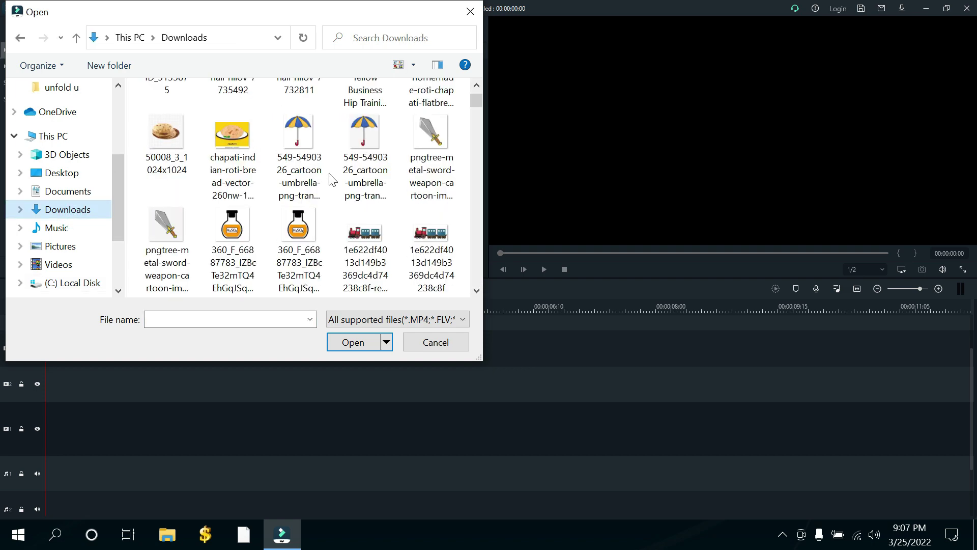
scroll(430, 224, "down", 15)
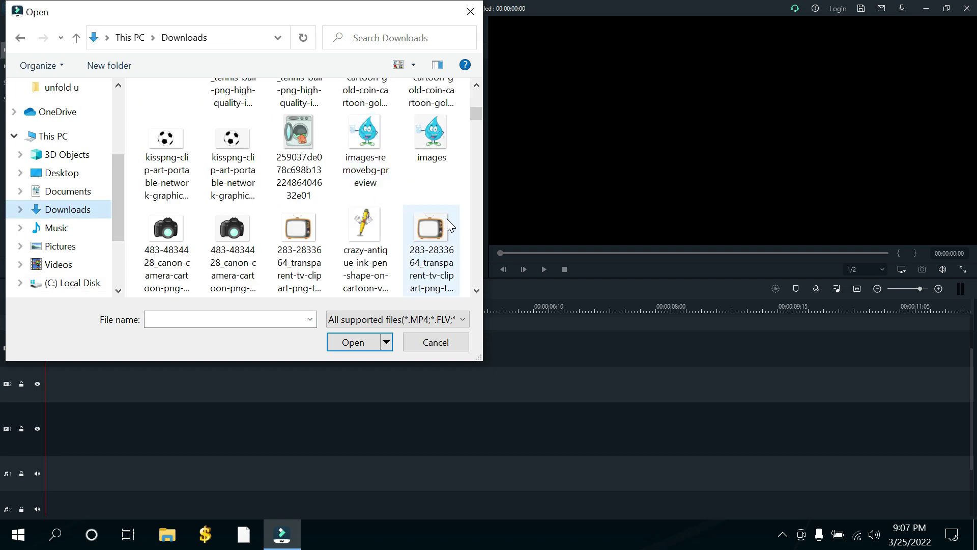
scroll(430, 224, "down", 3)
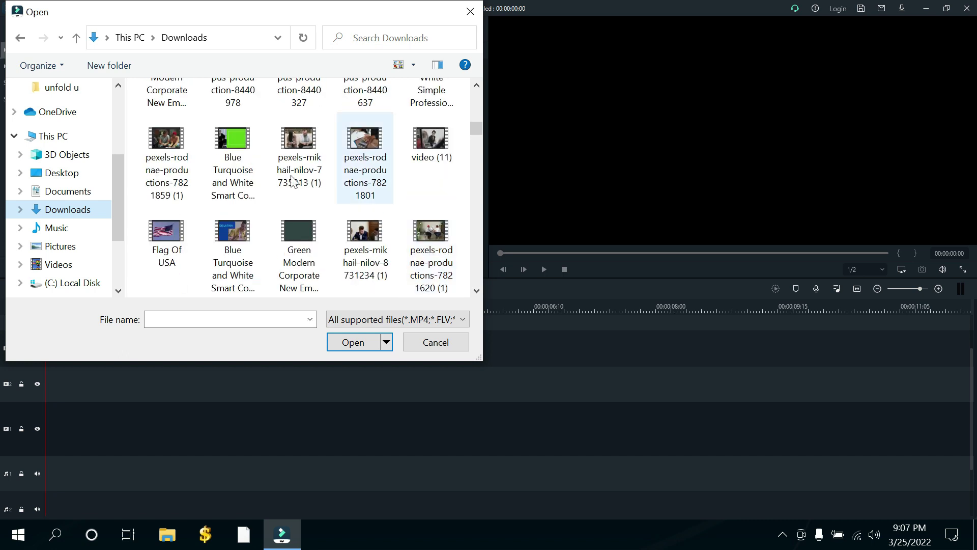
left_click(225, 148)
left_click(349, 344)
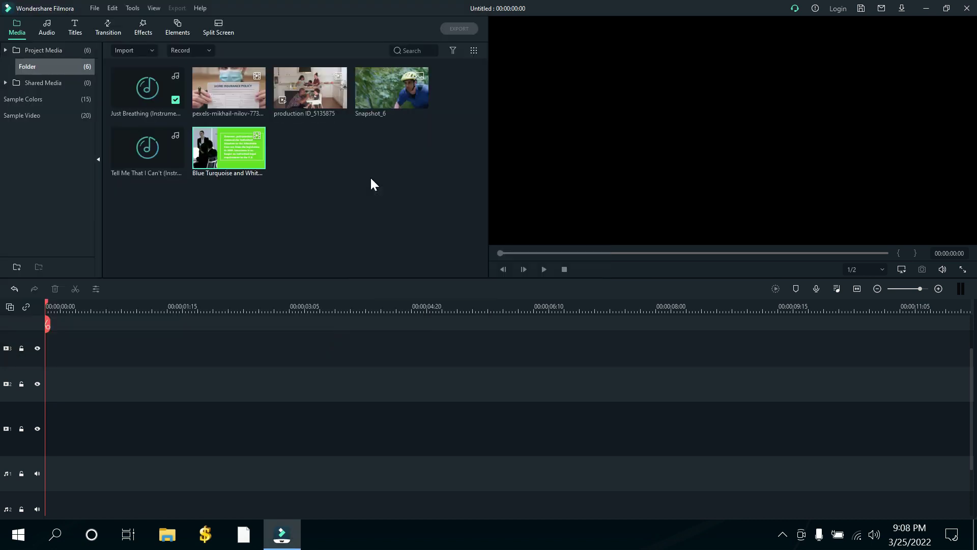
Import the Think green screen video of the thinking woman from the Downloads folder
left_click(118, 48)
left_click(134, 65)
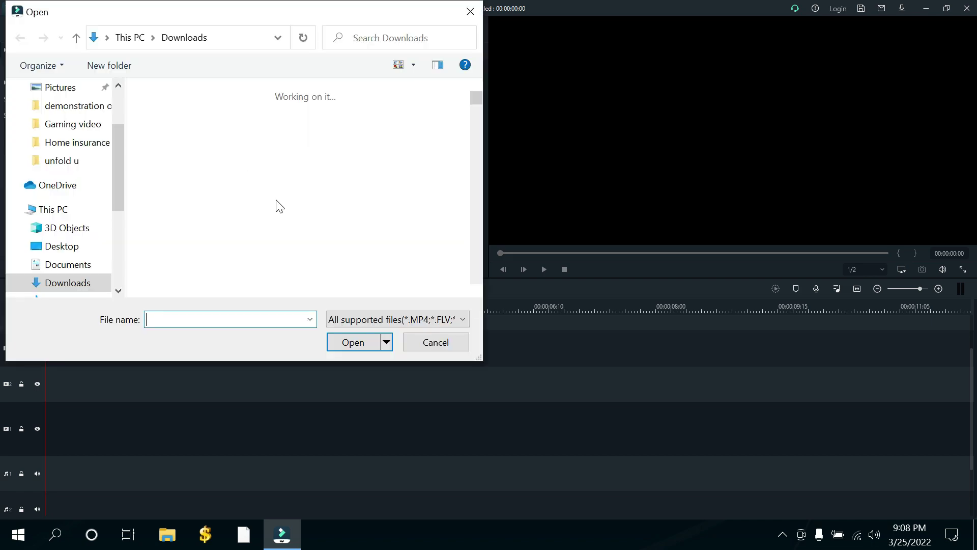
scroll(292, 206, "down", 15)
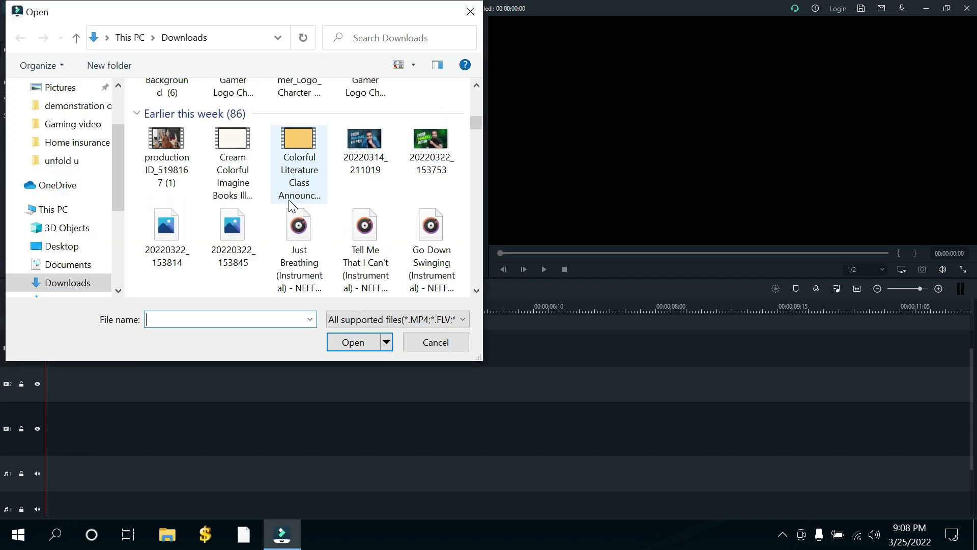
scroll(291, 205, "down", 10)
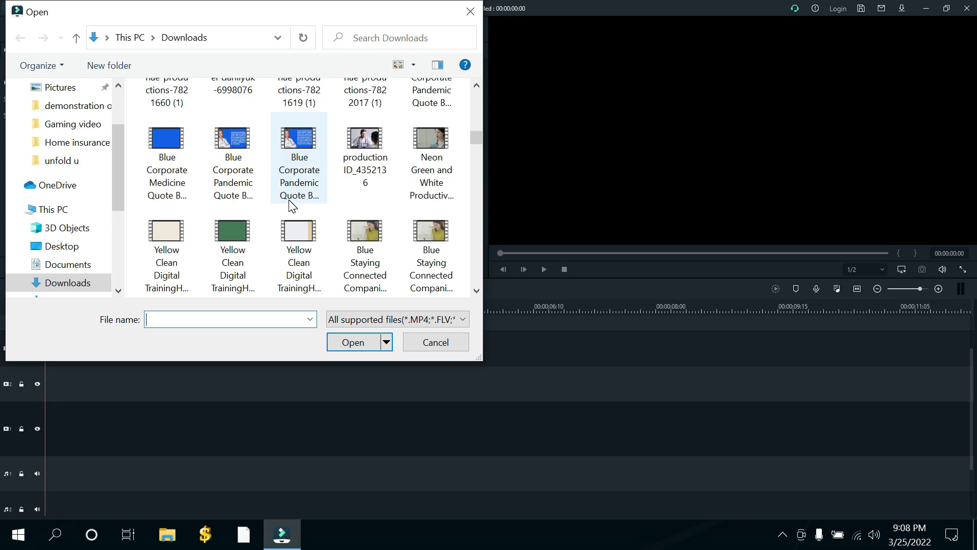
scroll(291, 205, "down", 12)
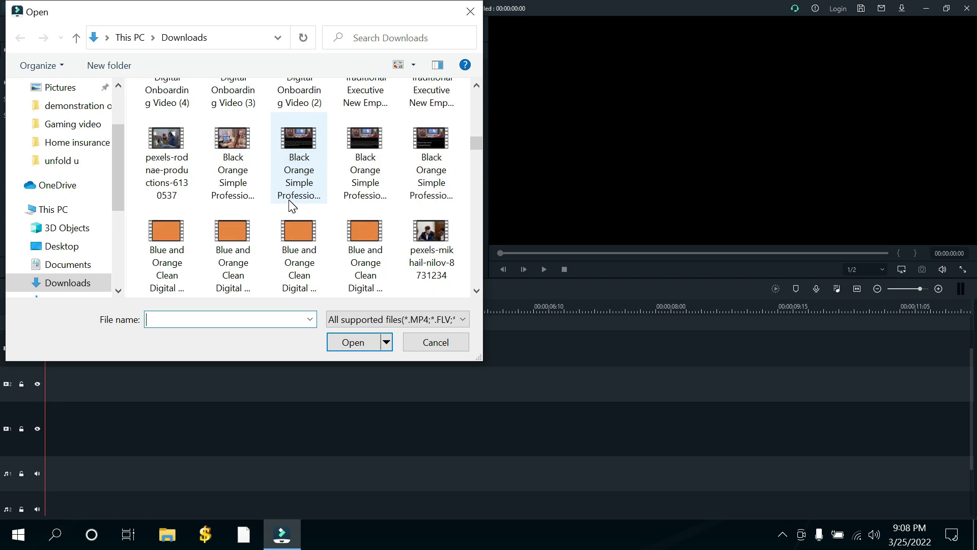
scroll(291, 206, "down", 5)
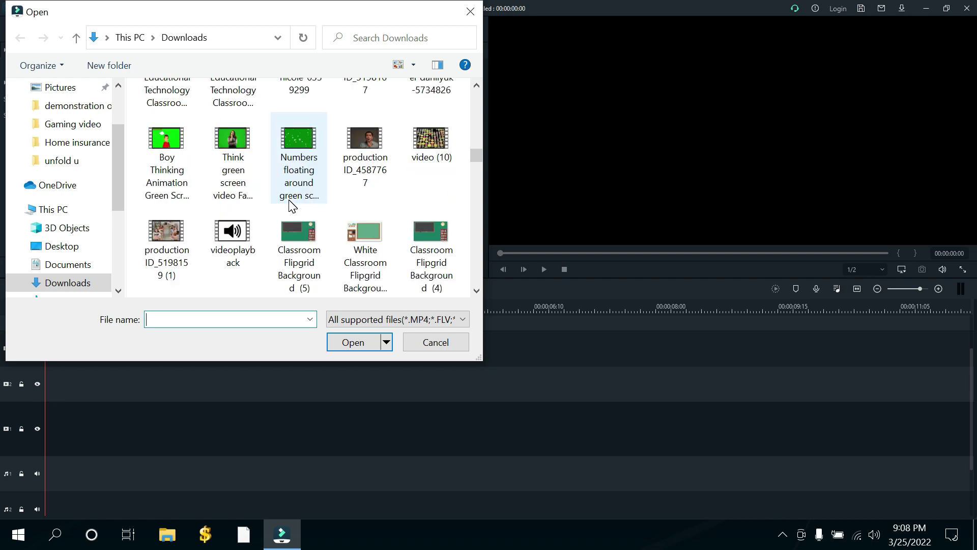
left_click(237, 135)
left_click(367, 340)
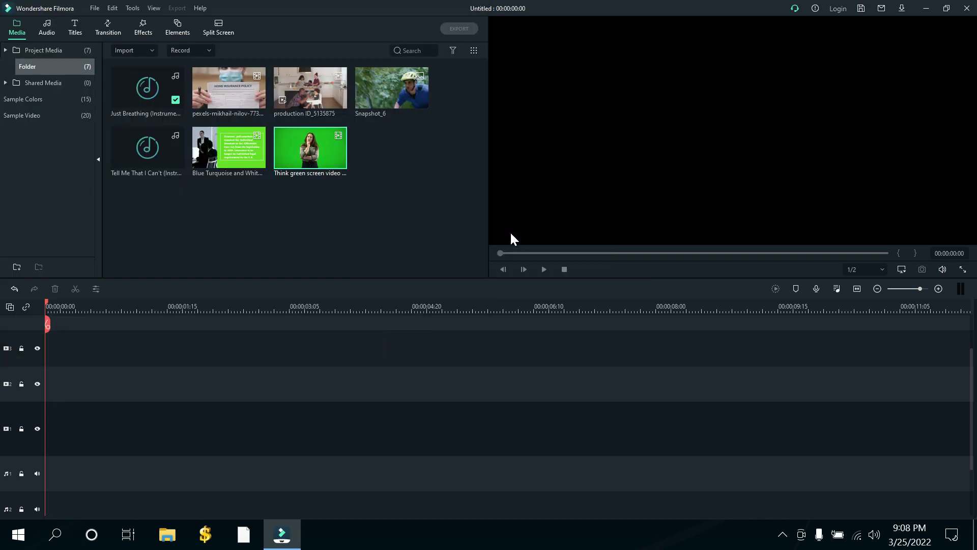
Preview the Think green screen video and place it at the start of the first video track
double_click(297, 144)
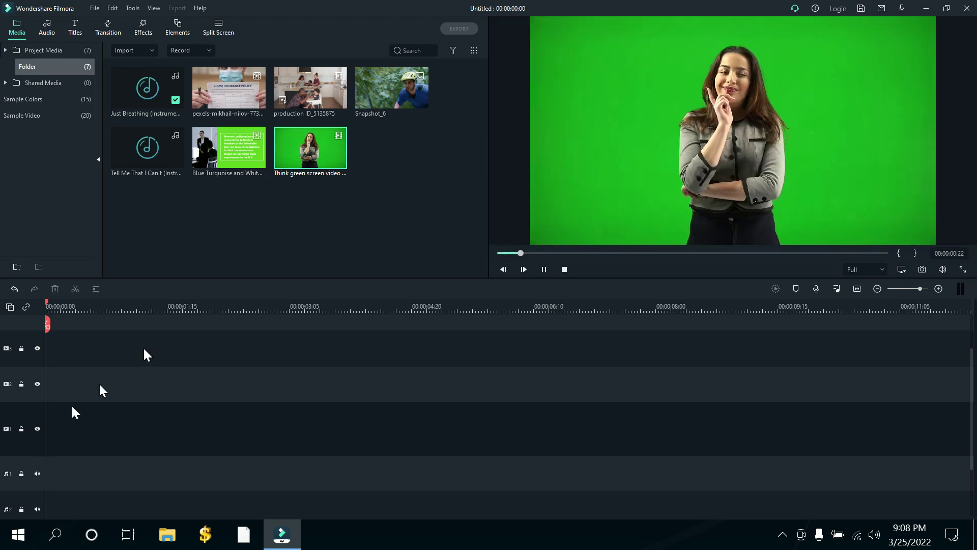
left_click_drag(297, 156, 111, 303)
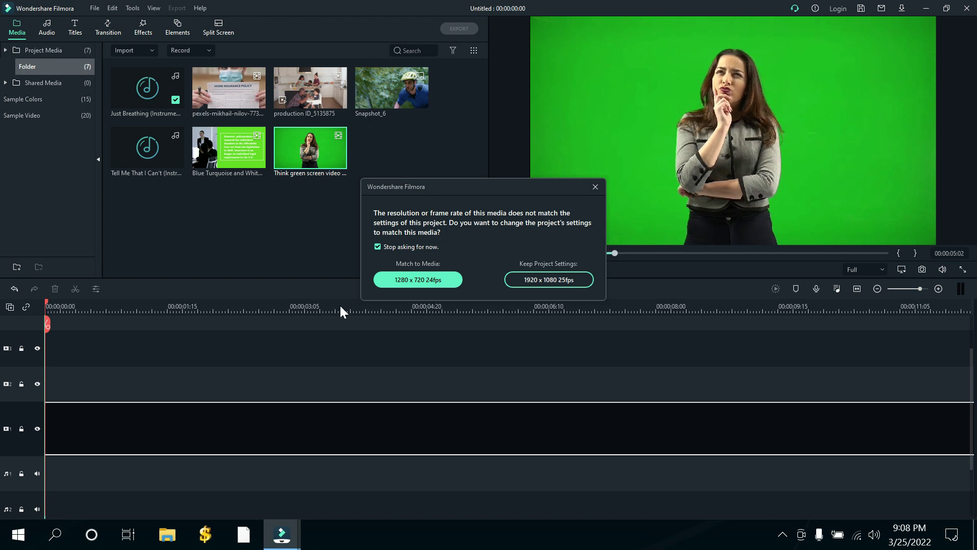
Keep the project settings at 1920 x 1080 25fps for the added green screen clip and play its opening seconds
left_click(539, 282)
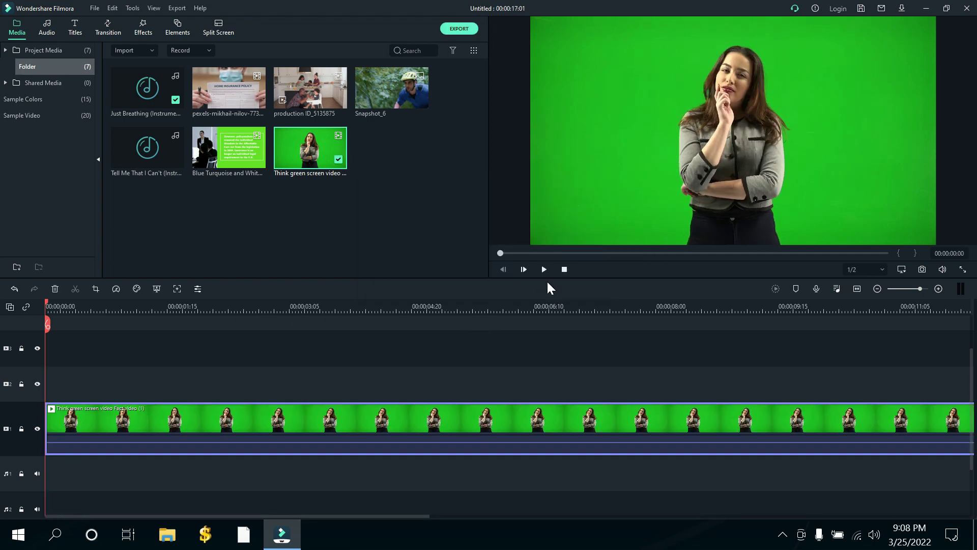
left_click(543, 270)
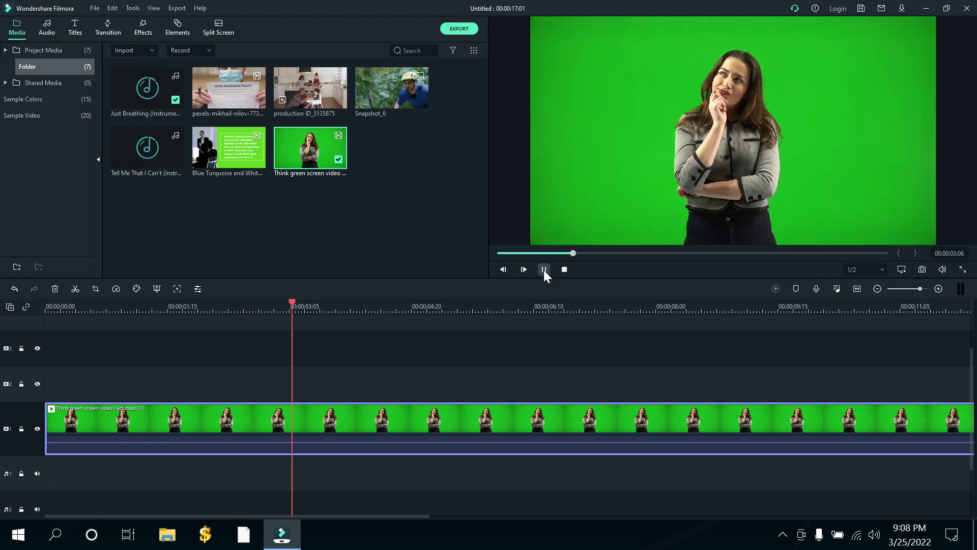
left_click(544, 270)
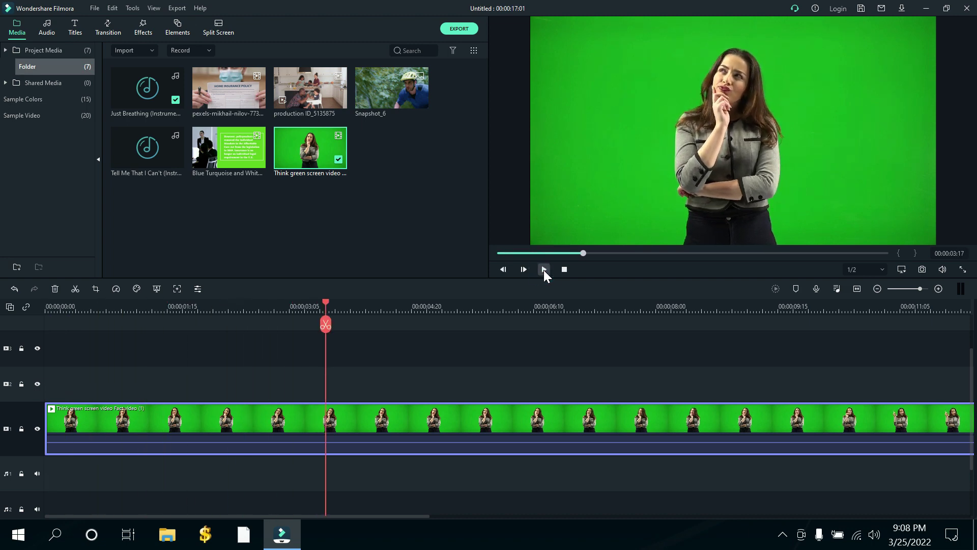
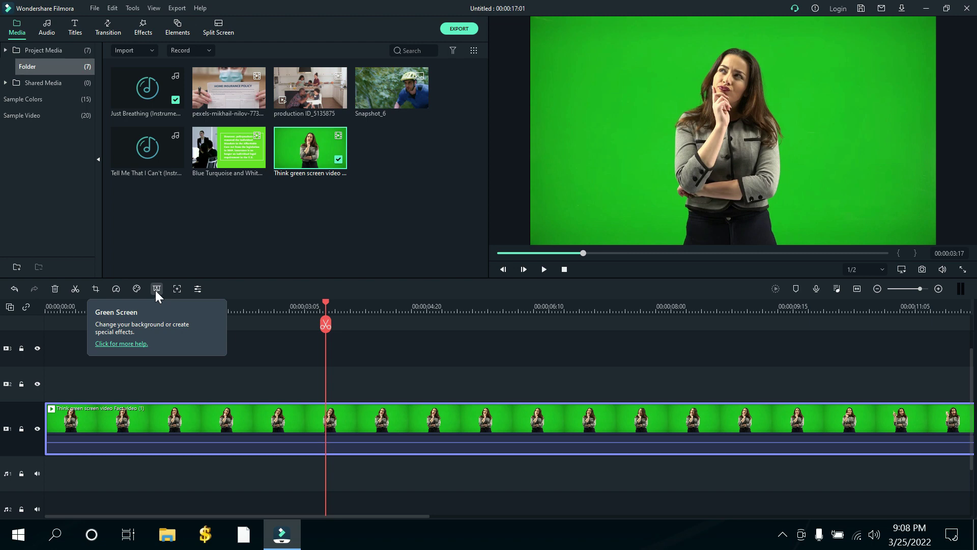
Try the Green Screen chroma key on the clip without a background and undo it
right_click(346, 422)
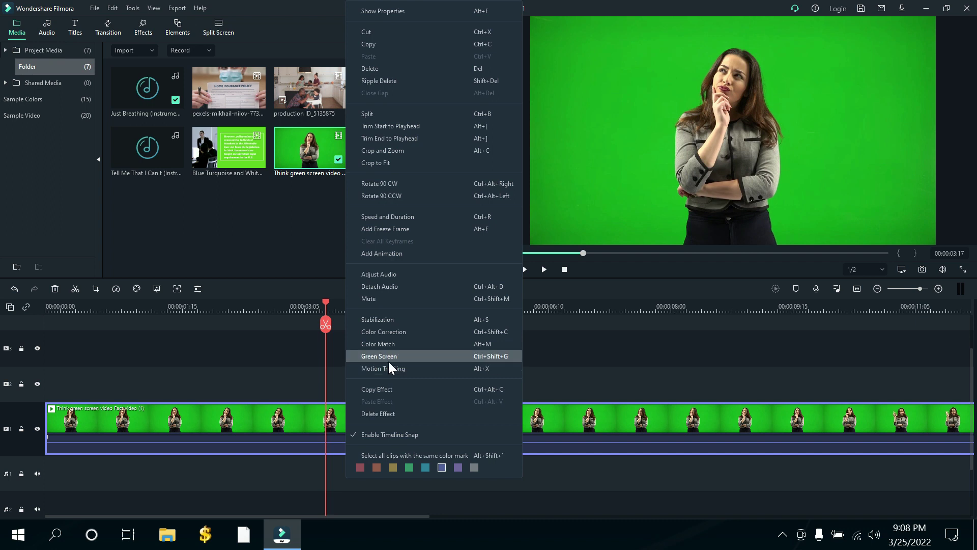
left_click(222, 422)
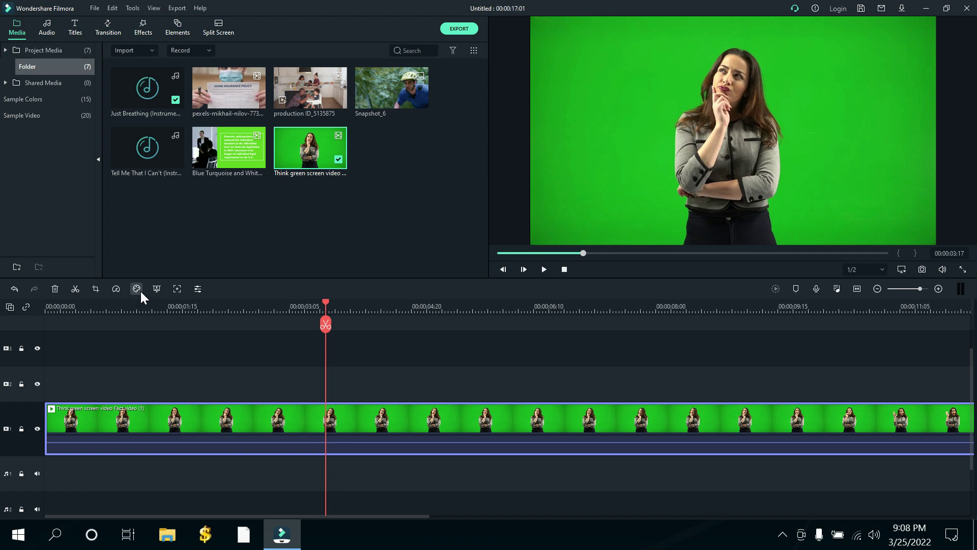
left_click(157, 289)
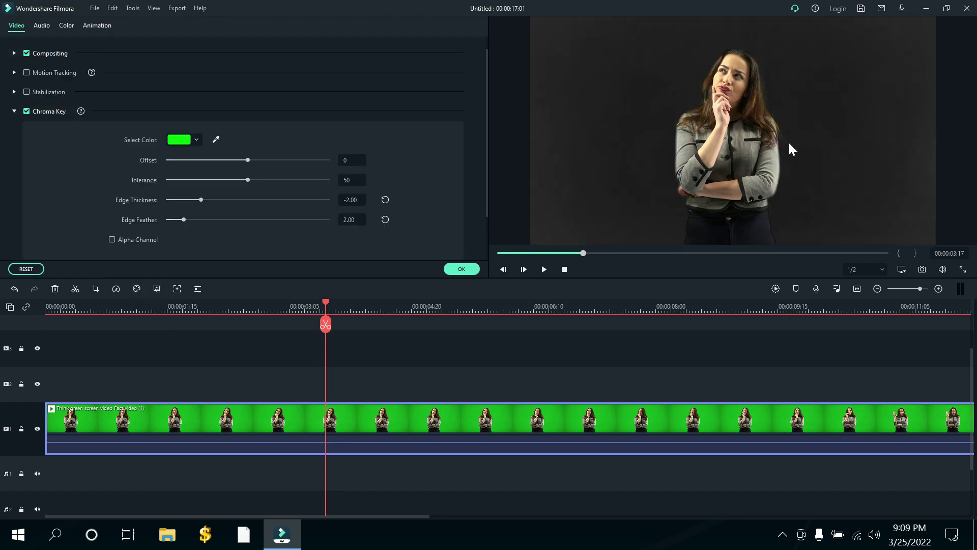
left_click(471, 270)
left_click(14, 289)
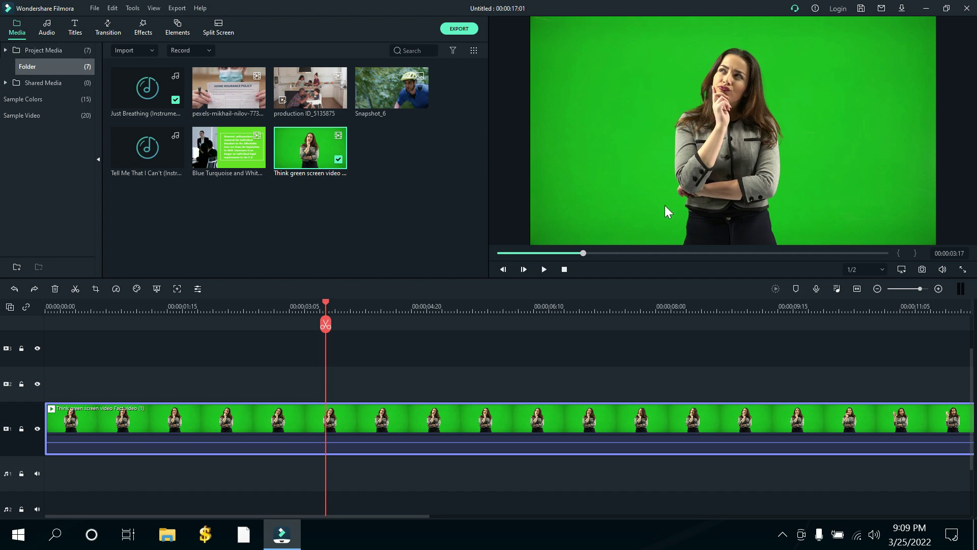
Move the green screen clip up to video track 2 and place the Gradient 2 sample color beneath it on track 1
left_click_drag(169, 422, 148, 383)
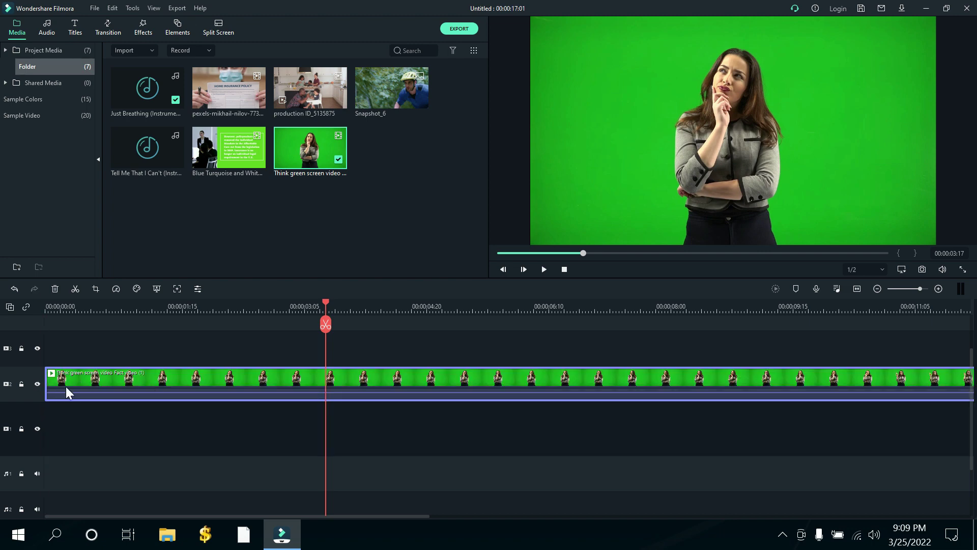
left_click(28, 100)
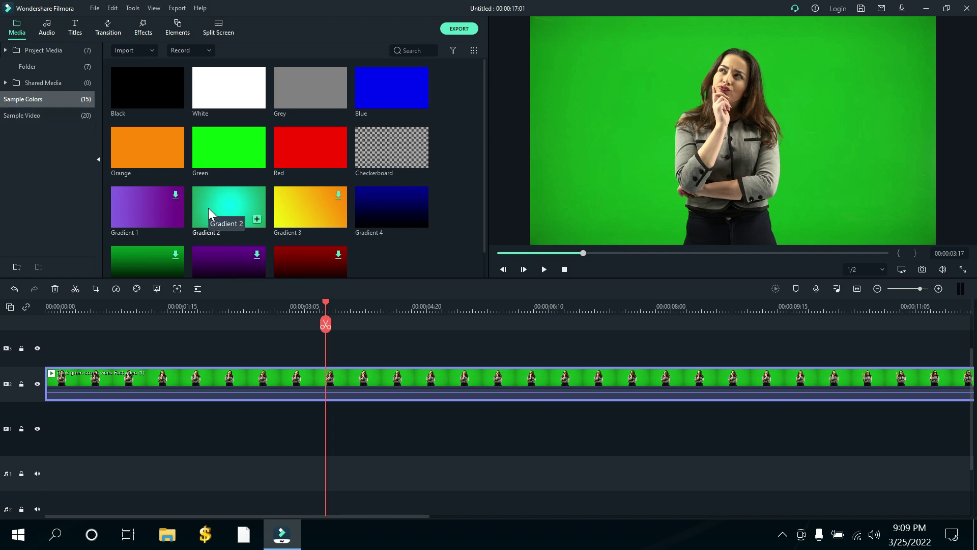
left_click_drag(208, 208, 6, 469)
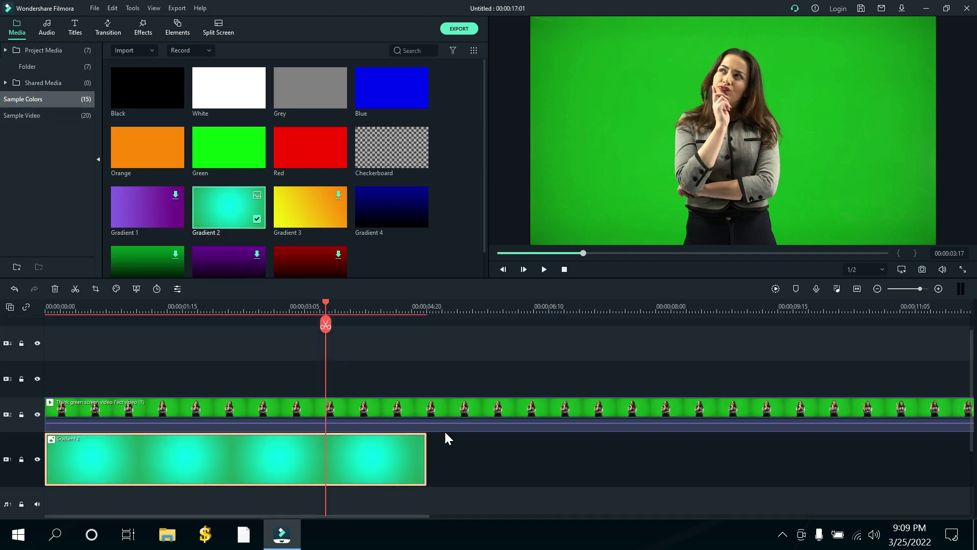
left_click(113, 312)
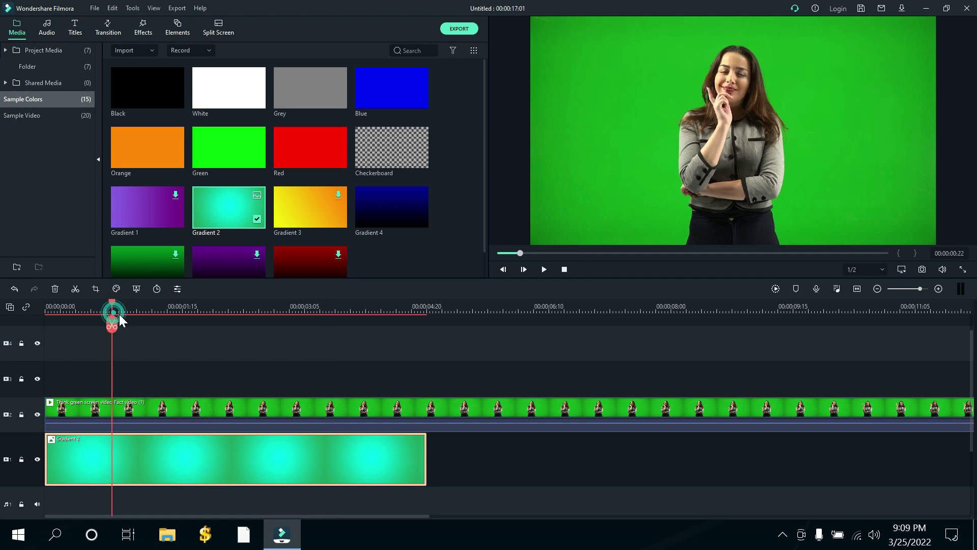
Import the Classroom Flipgrid Background (3) image from the Downloads folder
left_click(127, 50)
left_click(125, 68)
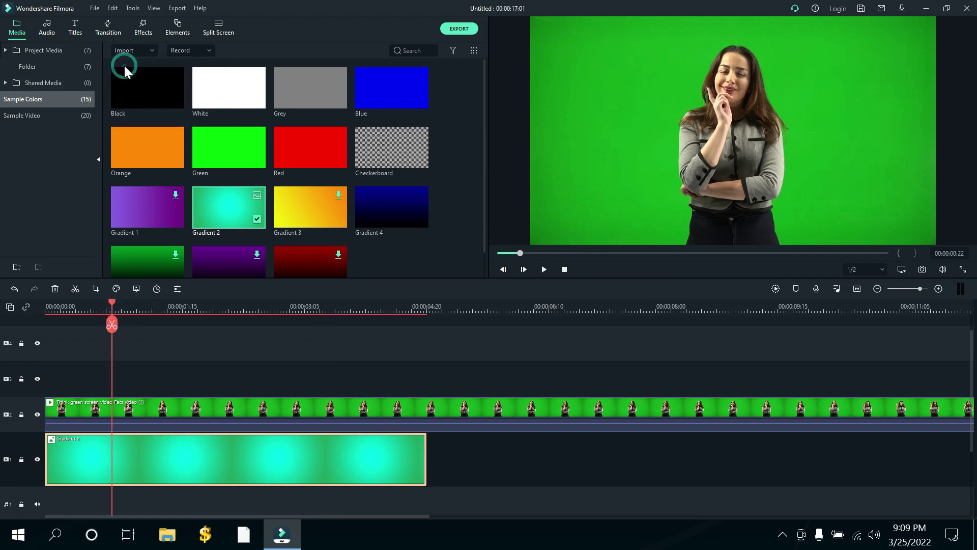
left_click_drag(472, 103, 467, 164)
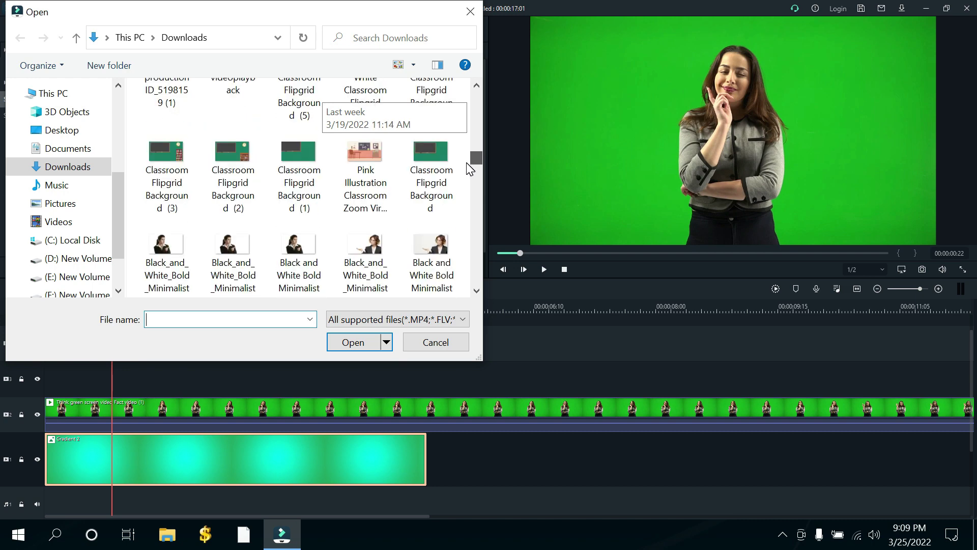
left_click(164, 169)
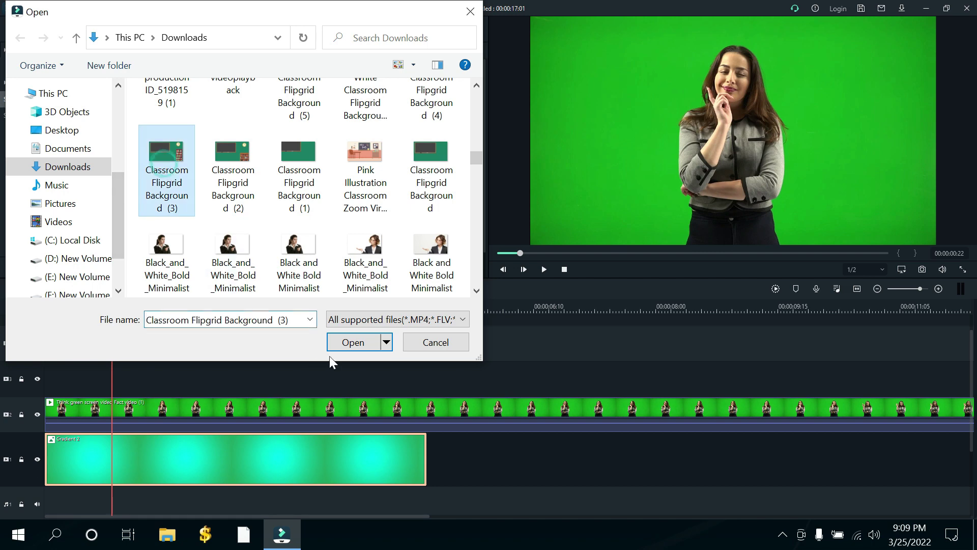
left_click(338, 342)
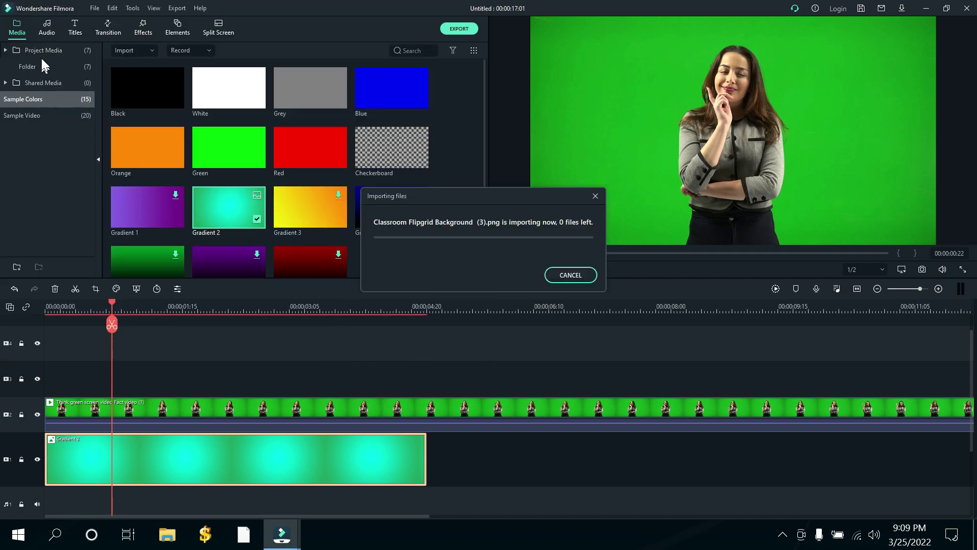
Replace the gradient on video track 1 with the imported classroom background image from the project media
left_click(43, 49)
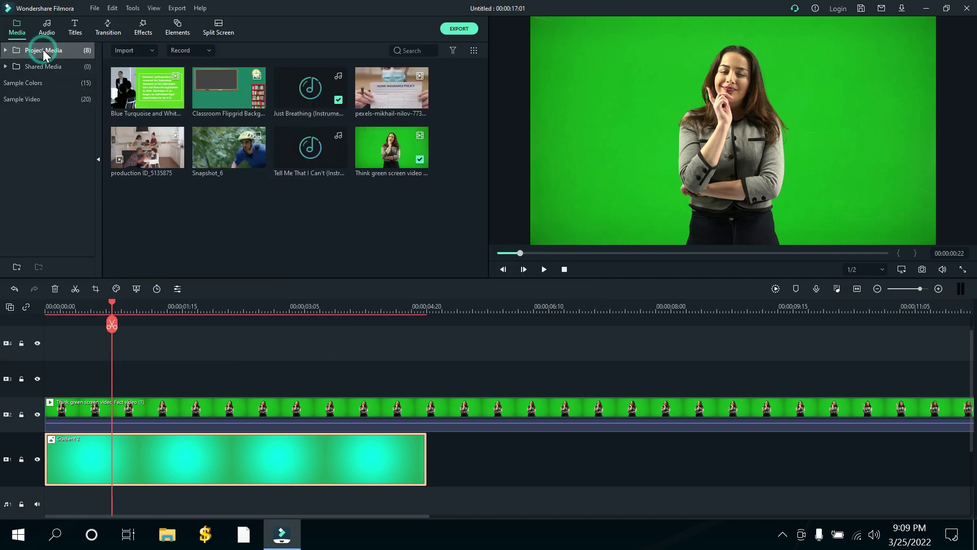
key("Delete")
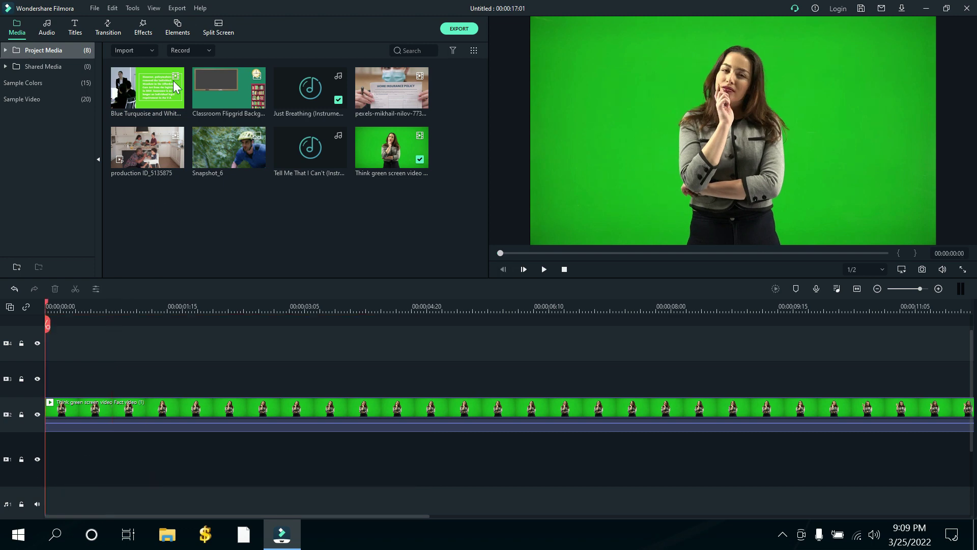
left_click(212, 98)
double_click(213, 99)
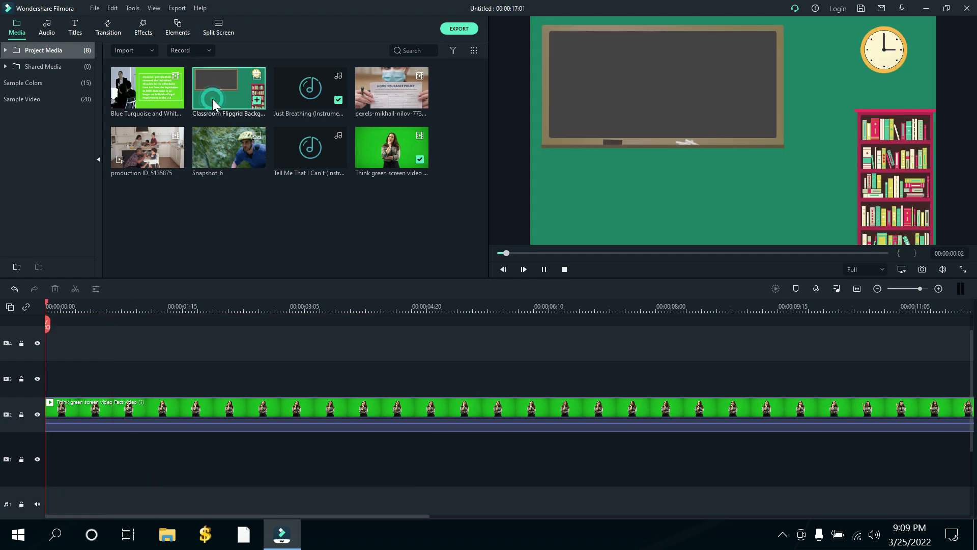
left_click_drag(212, 98, 120, 436)
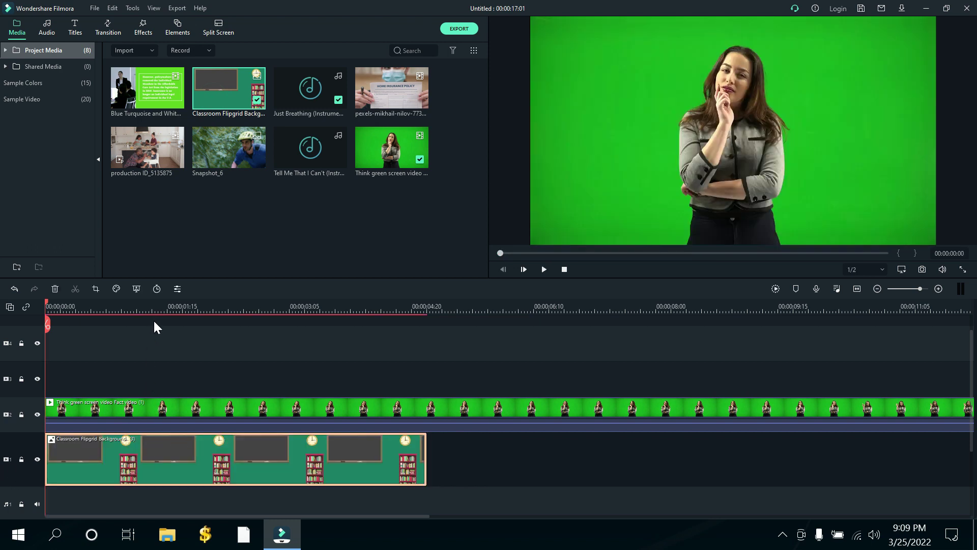
left_click(154, 308)
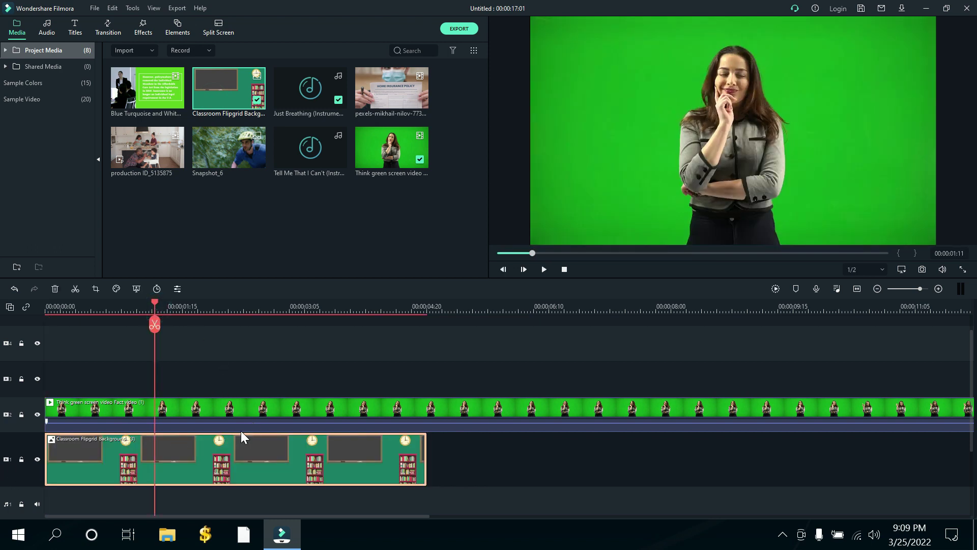
Apply the Green Screen chroma key to the clip on track 2 and play back the composite from the start
left_click(227, 412)
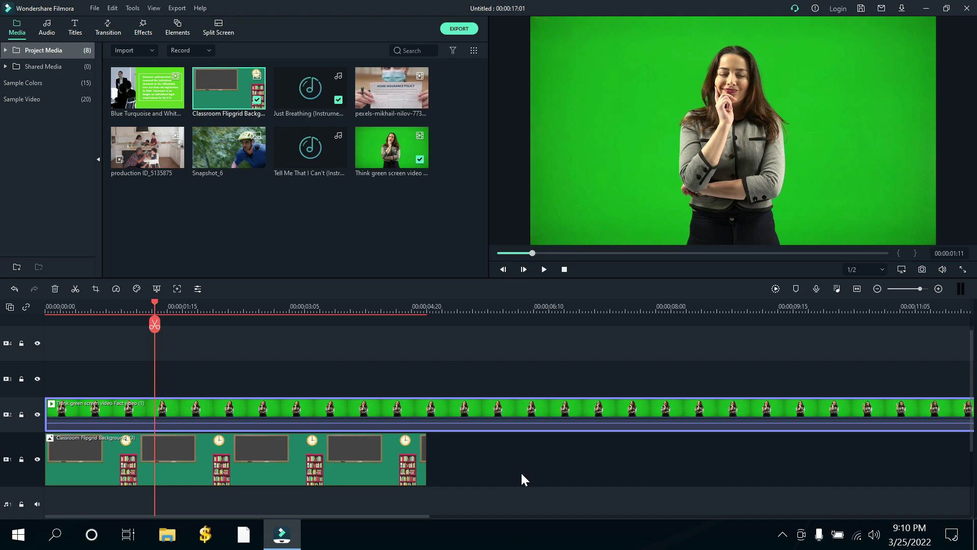
left_click(390, 410)
left_click(136, 289)
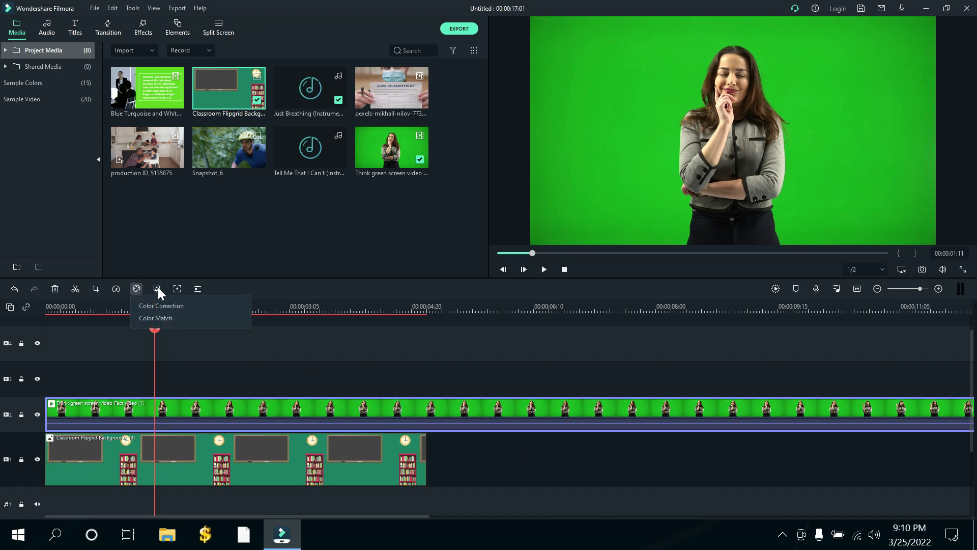
left_click(158, 288)
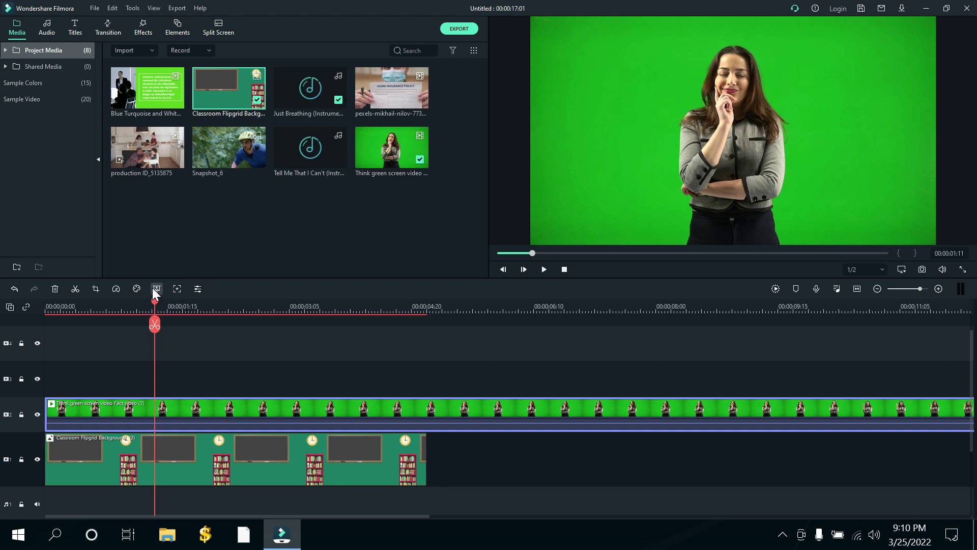
left_click(156, 289)
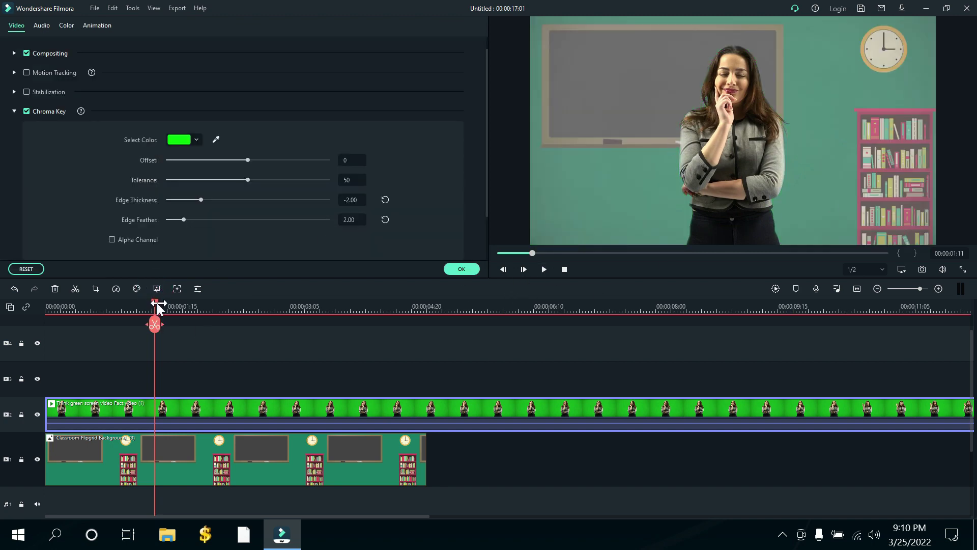
left_click(45, 305)
left_click(544, 270)
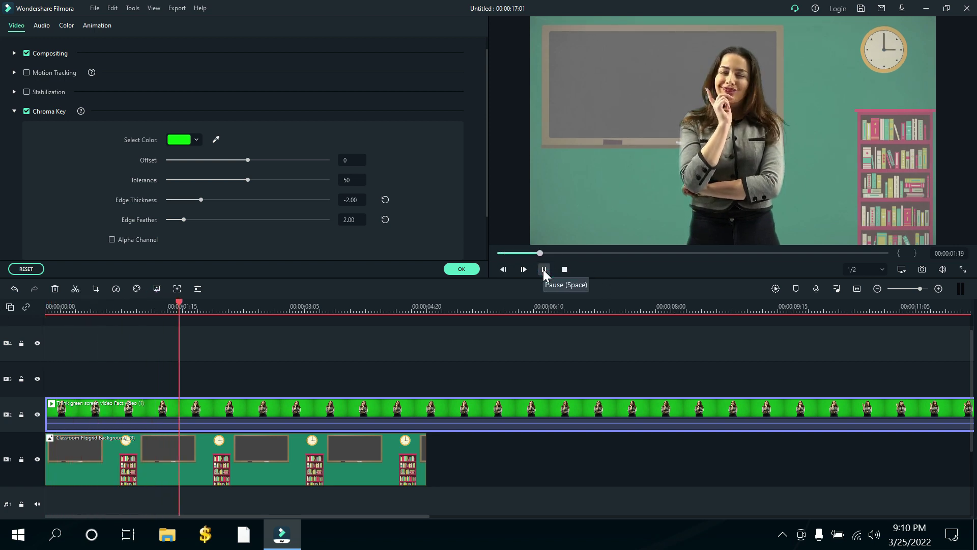
left_click(544, 269)
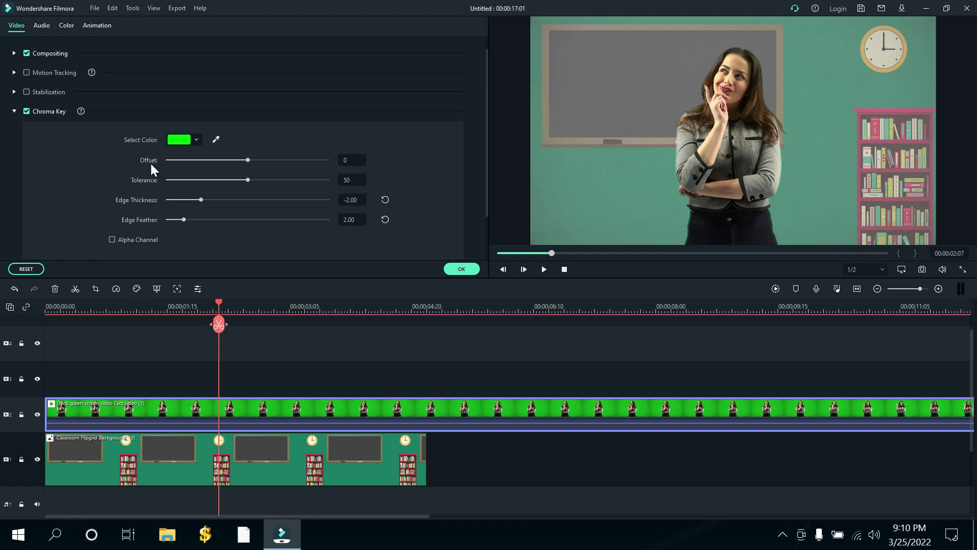
Set the chroma key's Offset to 15, slightly adjust its Edge Feather, and accept the settings
left_click_drag(248, 161, 260, 161)
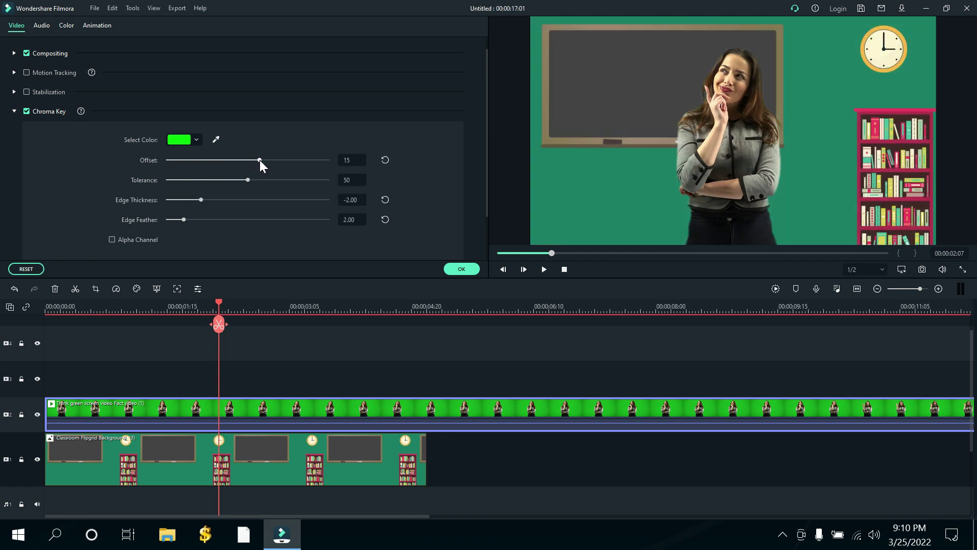
double_click(345, 160)
mouse_move(259, 161)
left_mouse_down()
mouse_move(176, 168)
mouse_move(264, 175)
left_mouse_up()
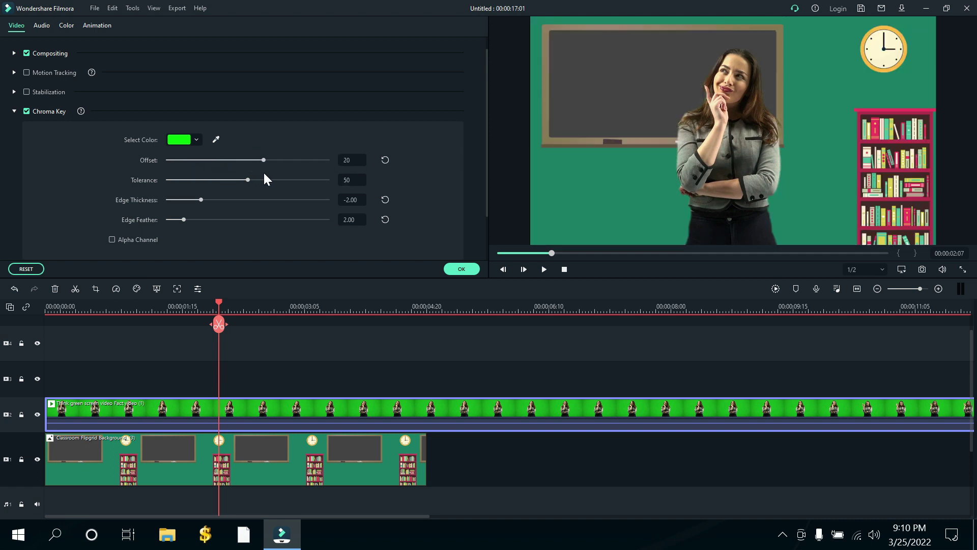
left_click(348, 159)
double_click(348, 159)
type("15")
key("Return")
left_click_drag(183, 221, 185, 220)
left_click(461, 269)
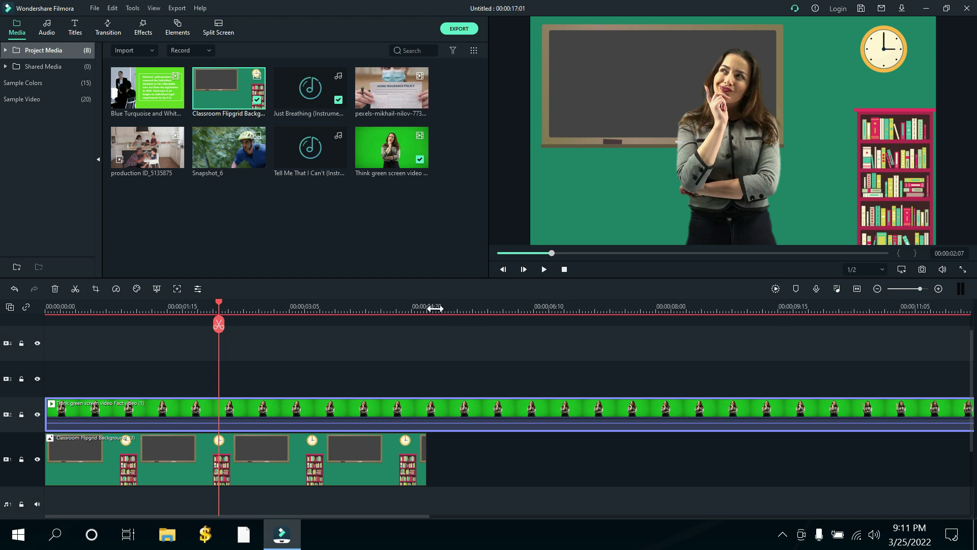
Render the timeline preview and play back the keyed clip over the classroom background
left_click(776, 289)
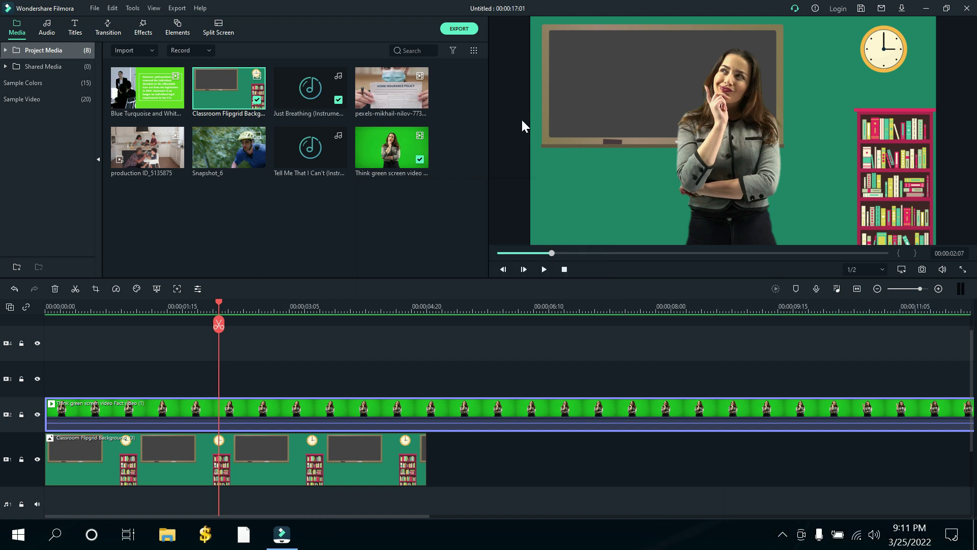
left_click(563, 269)
left_click(544, 270)
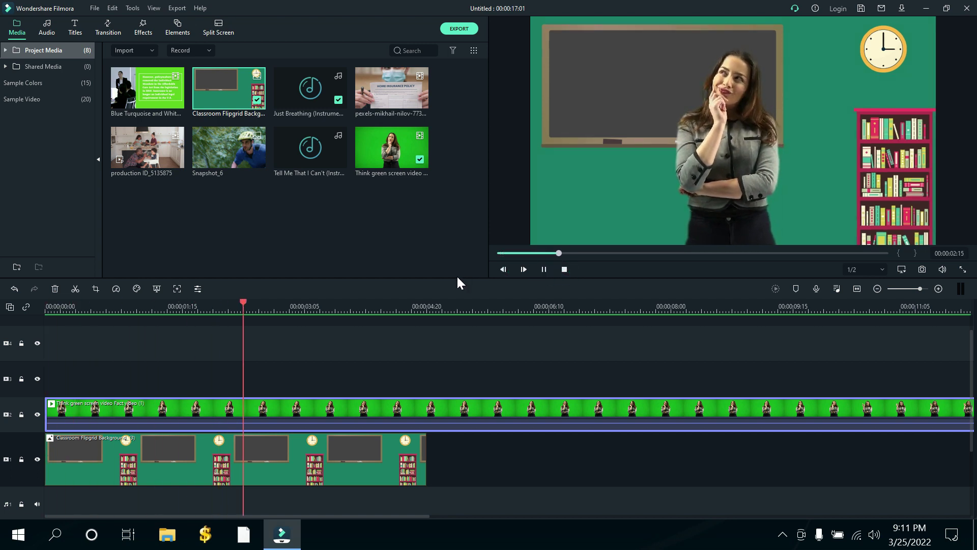
left_click(544, 269)
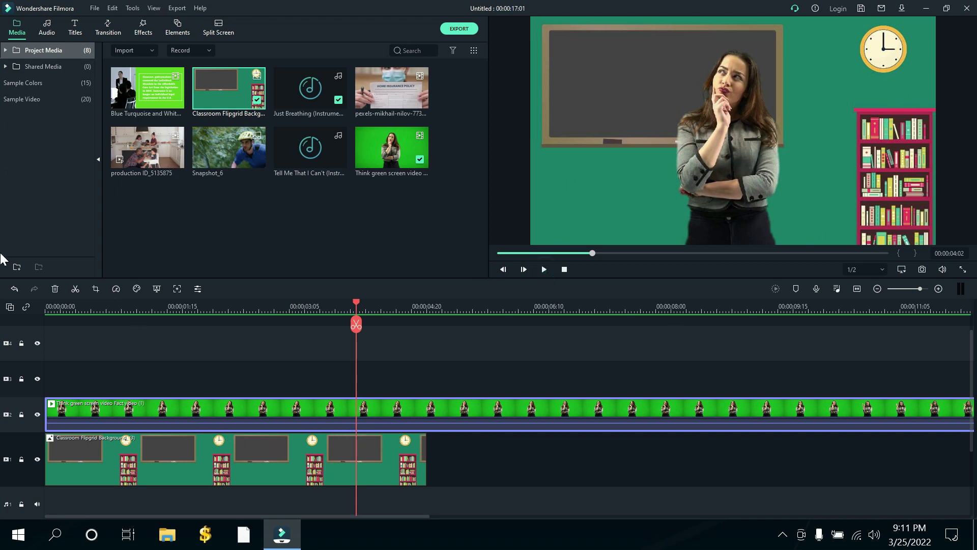
Delete all clips from the timeline
left_click(168, 481)
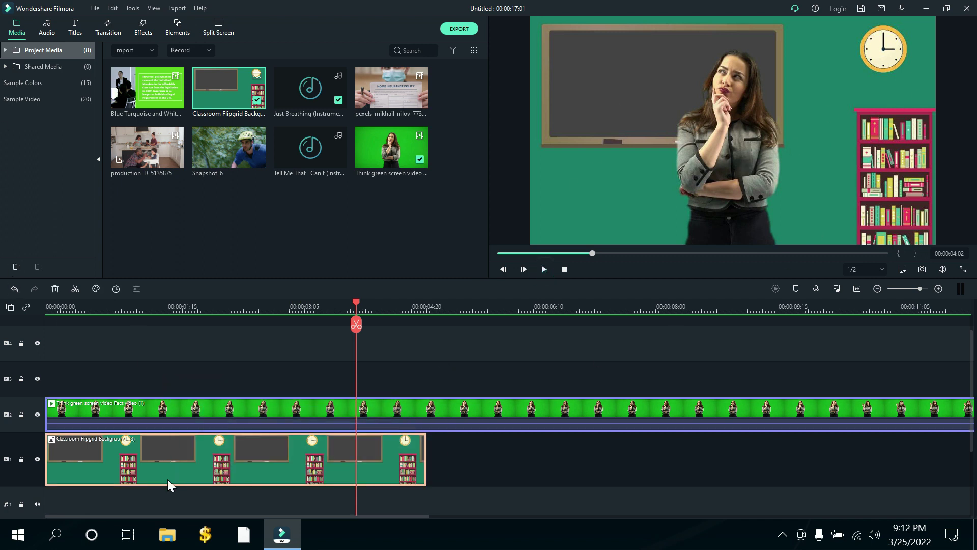
key("ctrl+a")
key("Delete")
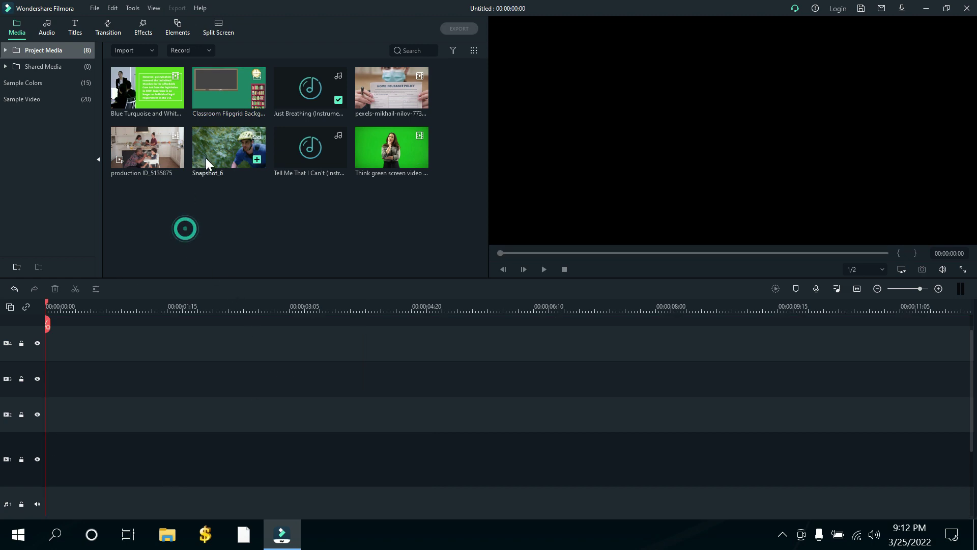
Place the sample videos Travel 01, Travel 02 and Travel 03 end to end on video track 2
left_click(29, 100)
left_click_drag(145, 90, 69, 413)
left_click_drag(216, 91, 148, 407)
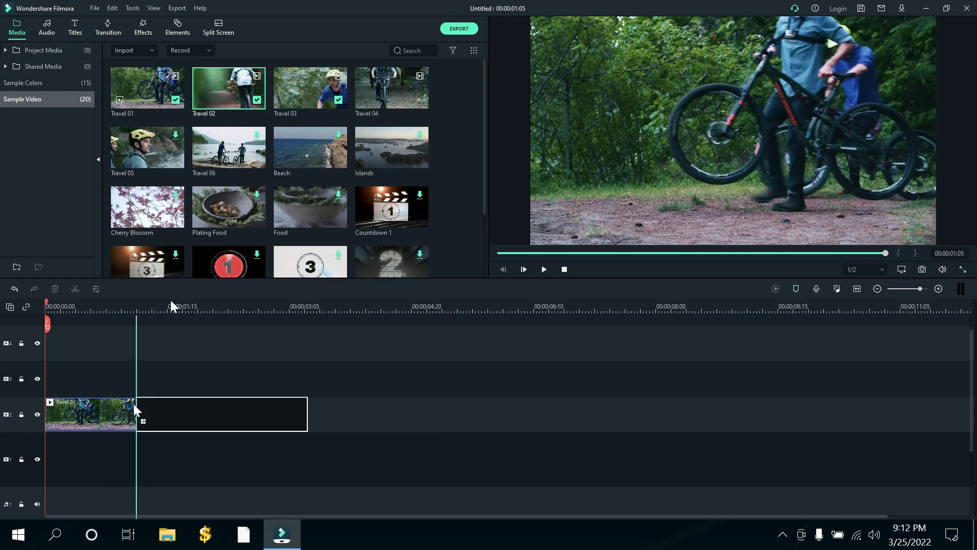
left_click_drag(304, 87, 318, 404)
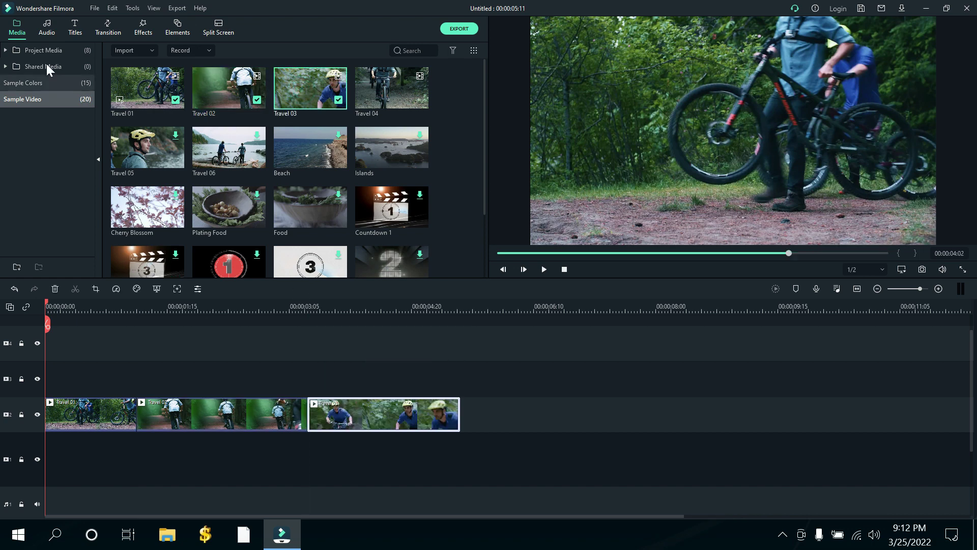
Add the Tell Me That I Can't music to audio track 1 and move the Travel clips down to video track 1
left_click(36, 50)
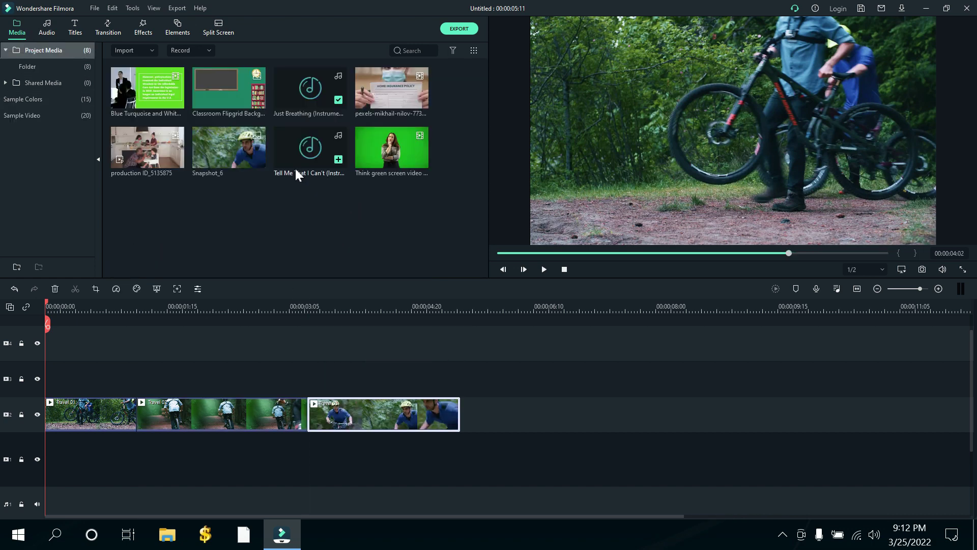
left_click_drag(296, 168, 92, 455)
left_click_drag(168, 420, 193, 461)
left_click_drag(351, 415, 356, 459)
scroll(458, 424, "down", 1)
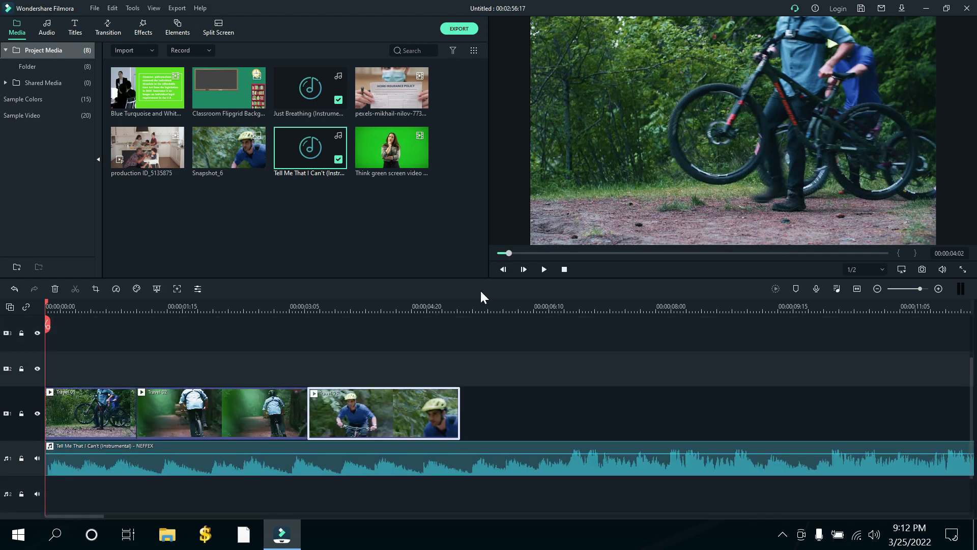
Split the music where the Travel 03 clip ends, delete the excess part, and return the playhead to the start
left_click(459, 300)
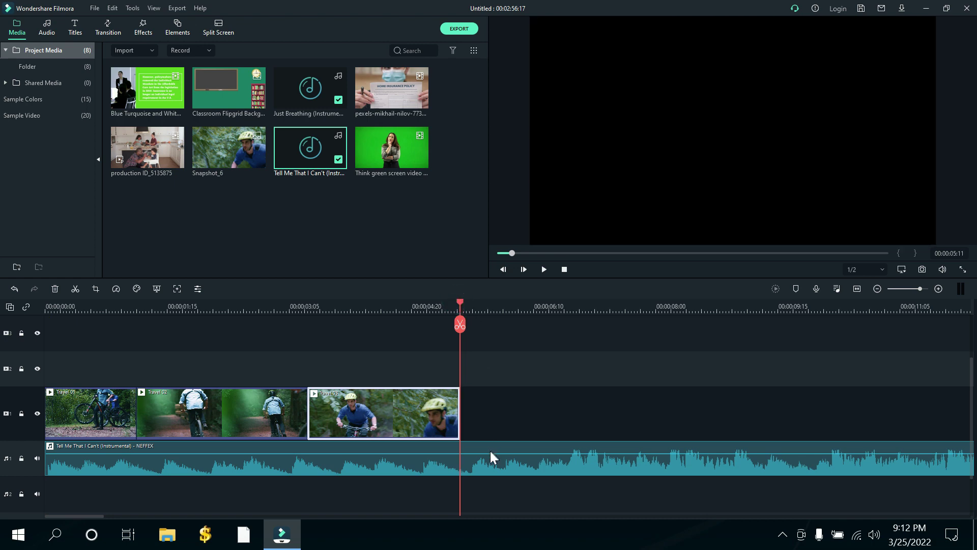
left_click(460, 324)
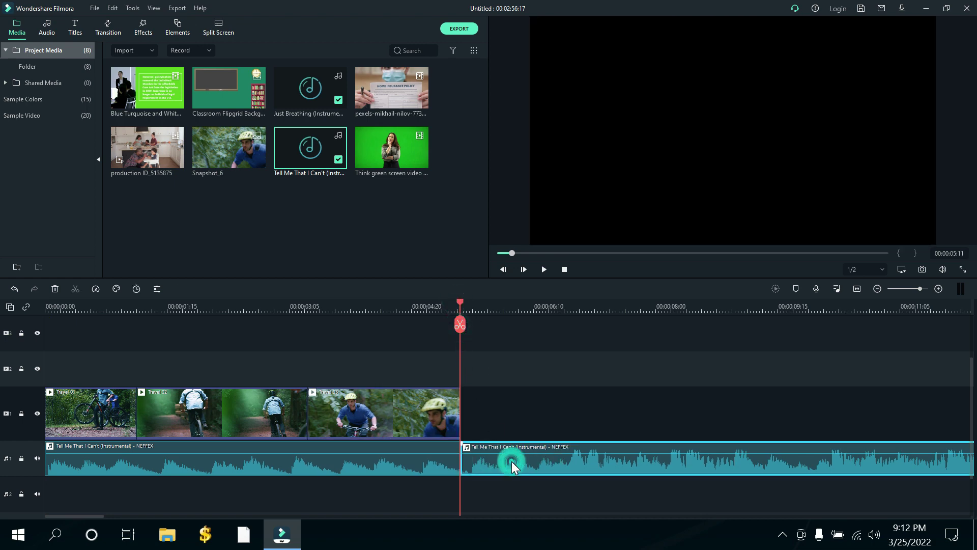
key("Delete")
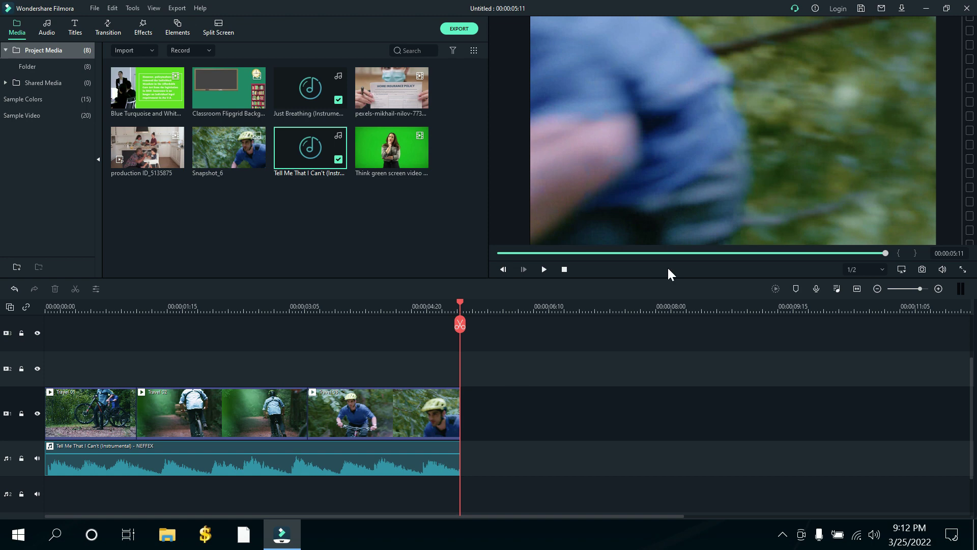
left_click(563, 270)
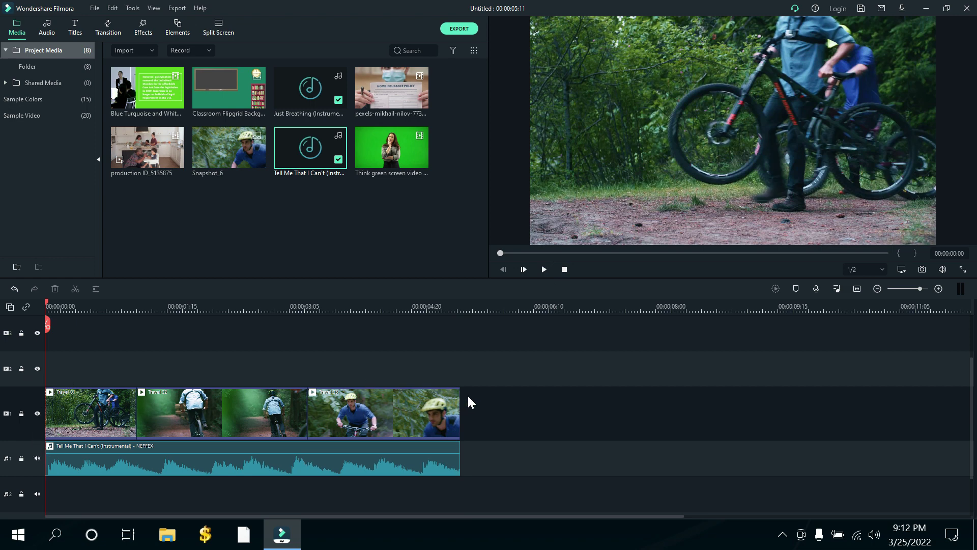
Lock video track 1, scrub through the timeline, and unlock the track again
left_click(21, 413)
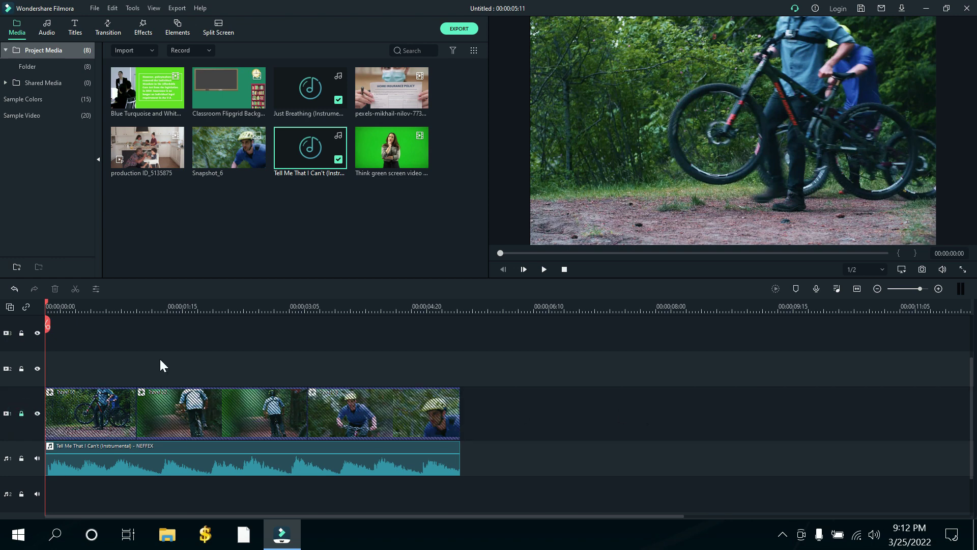
left_click(372, 307)
left_click(446, 308)
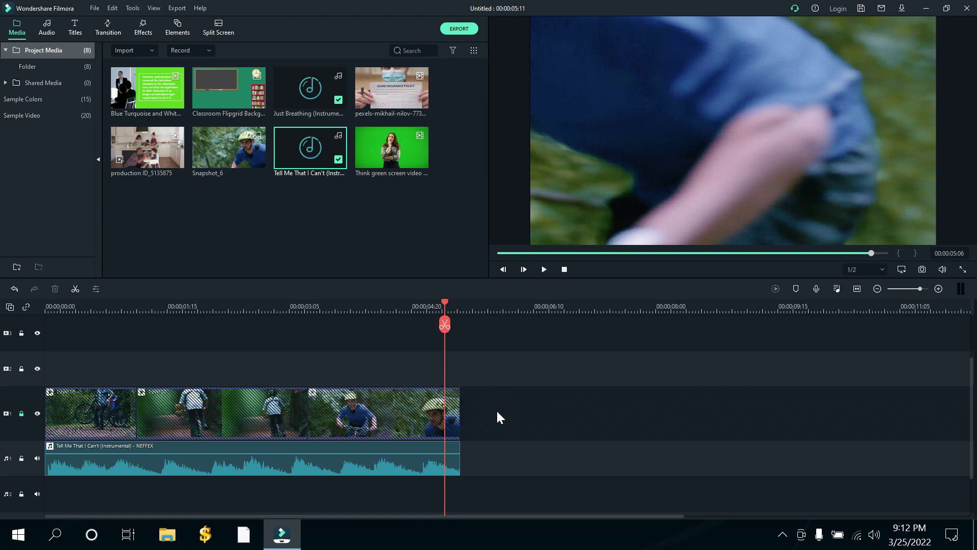
left_click(20, 414)
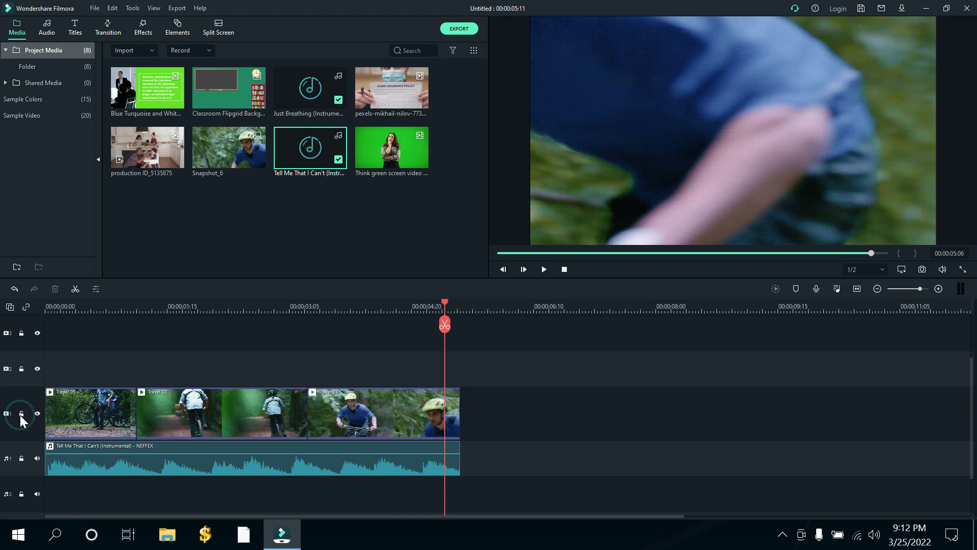
left_click(73, 402)
left_click(232, 418)
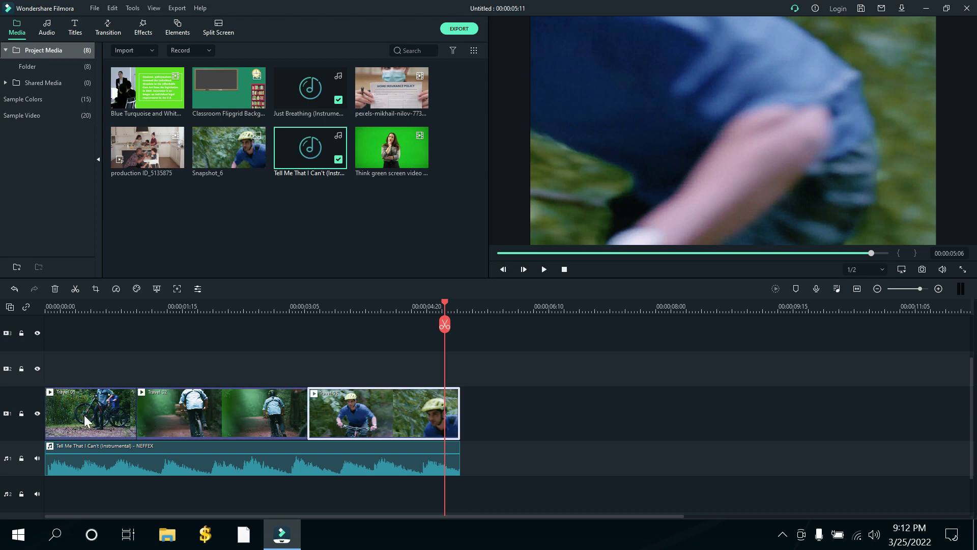
Move the Travel 02 clip to the start of video track 2 and play the timeline with video track 1 hidden
left_click_drag(217, 408, 130, 368)
left_click(63, 306)
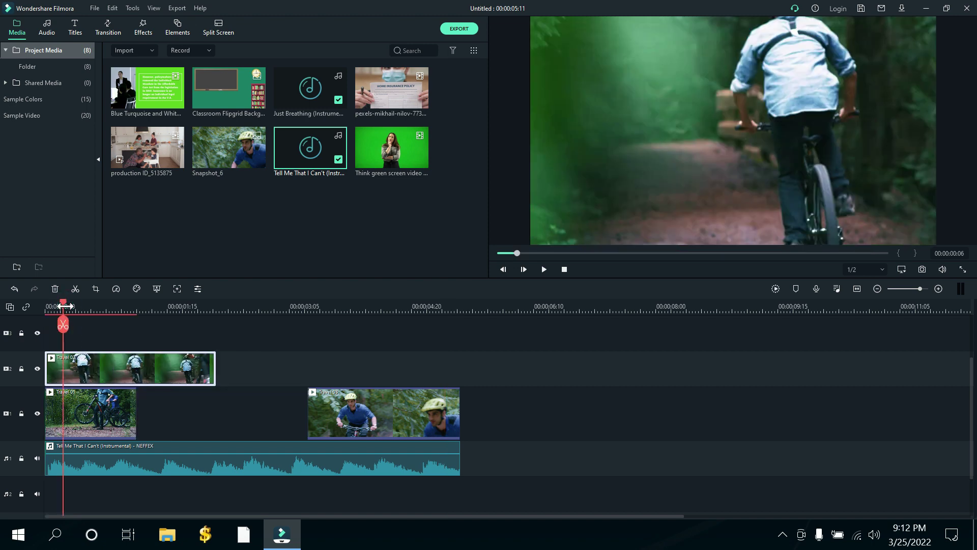
left_click(37, 413)
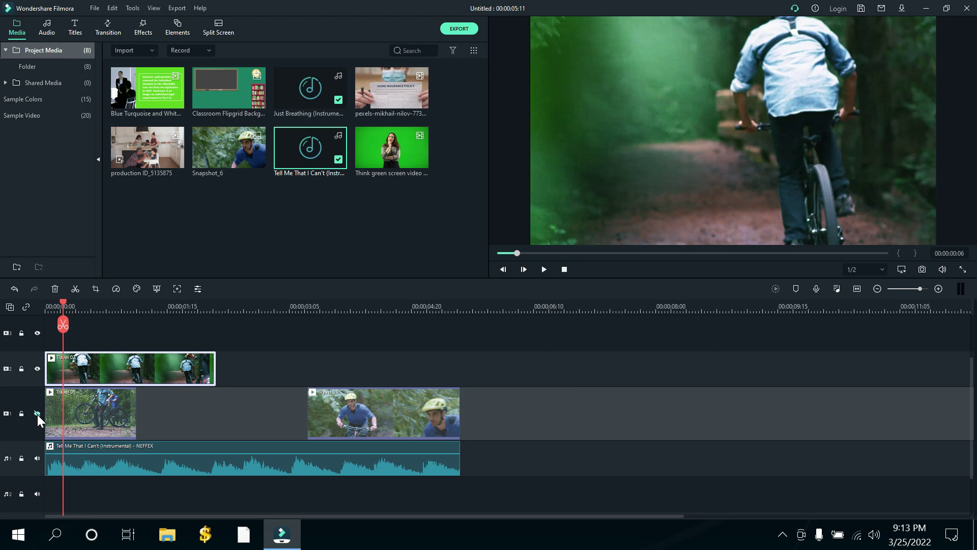
left_click(543, 270)
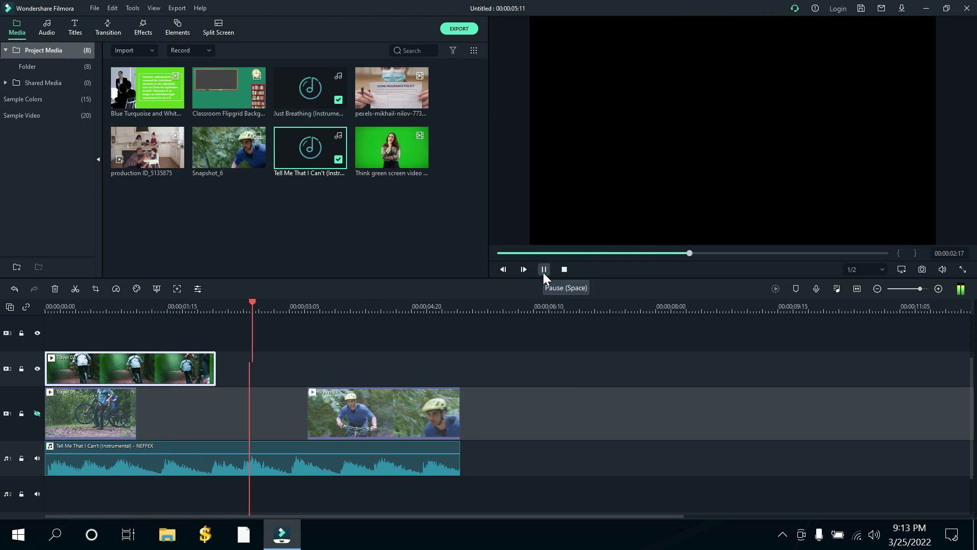
left_click(543, 269)
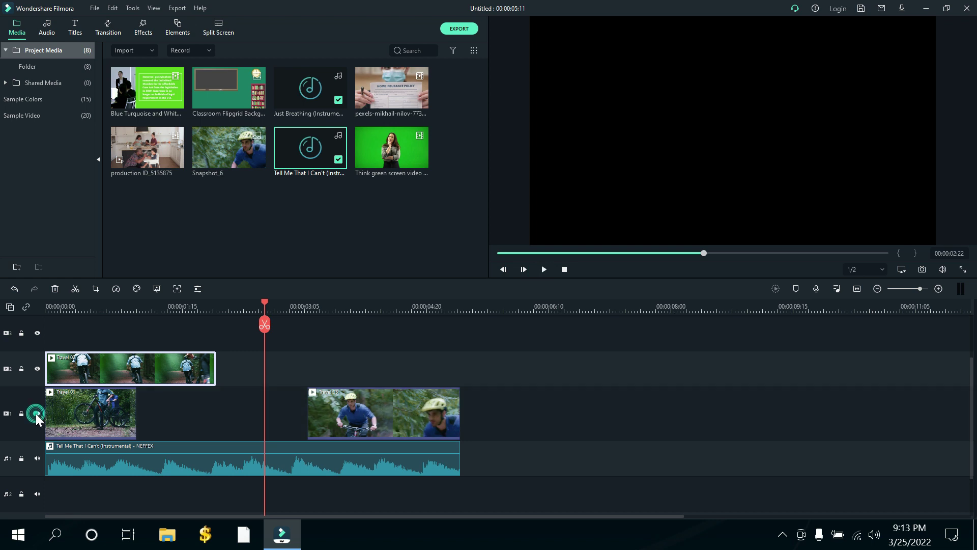
Play the timeline with video track 1 shown, and hide that track again
left_click(118, 309)
left_click(545, 269)
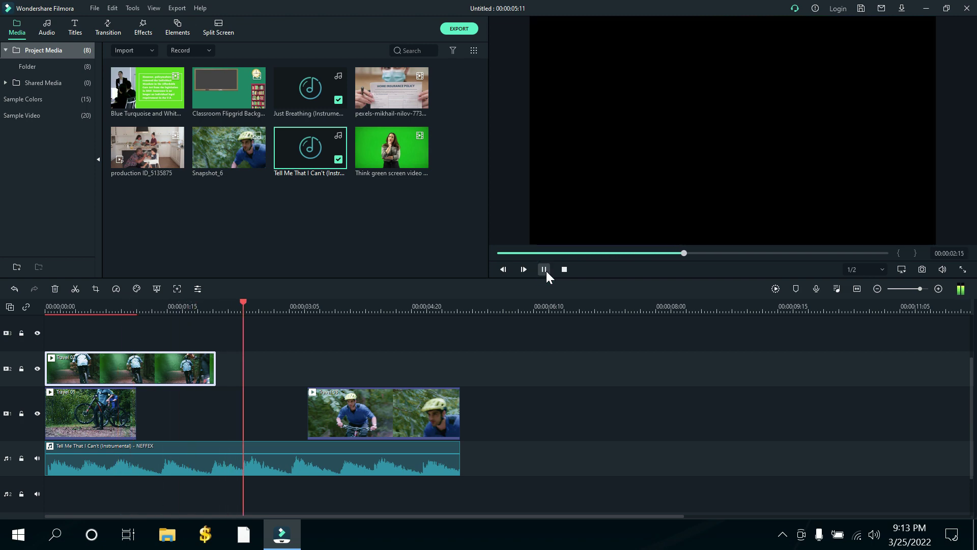
left_click(544, 270)
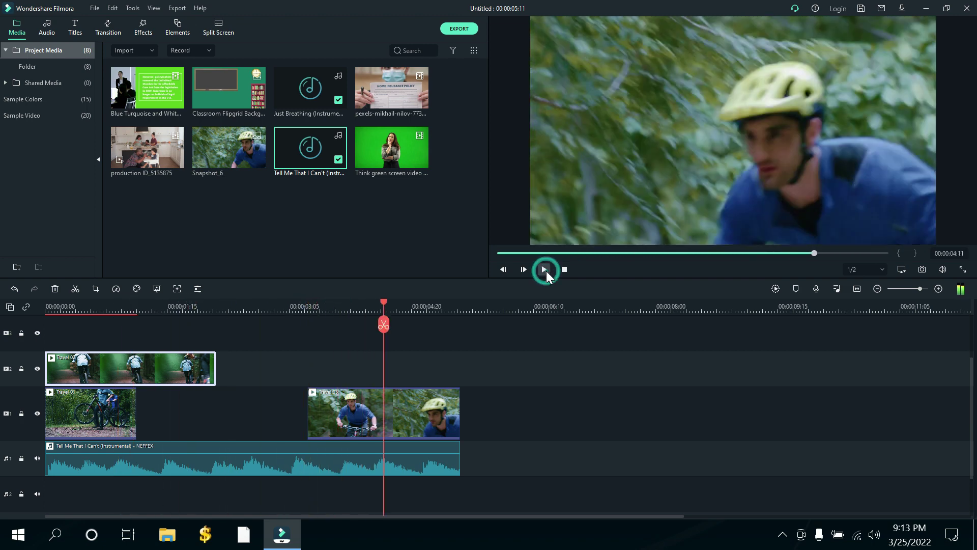
left_click(37, 413)
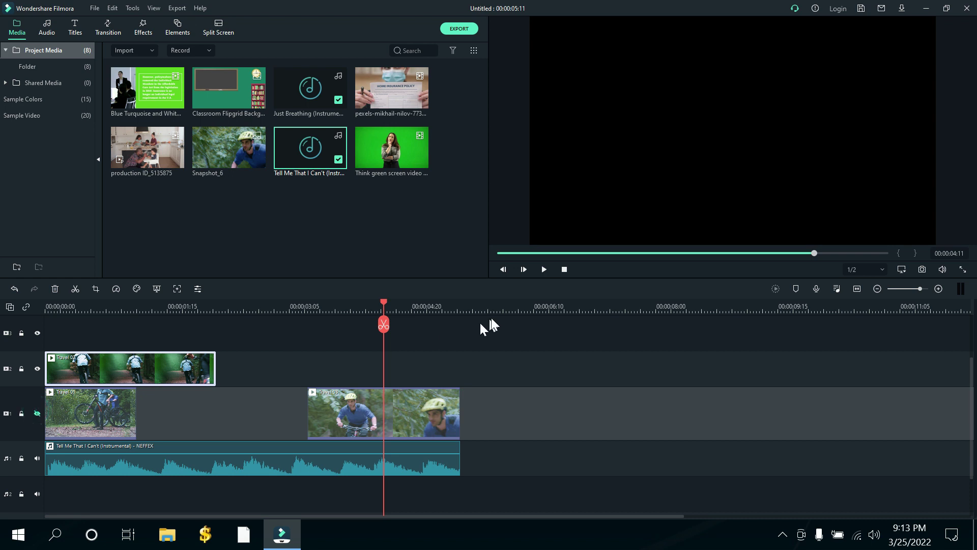
Ripple delete the Travel 02 clip, then unhide video track 1 and delete its remaining clips
left_click(123, 375)
key("shift+Delete")
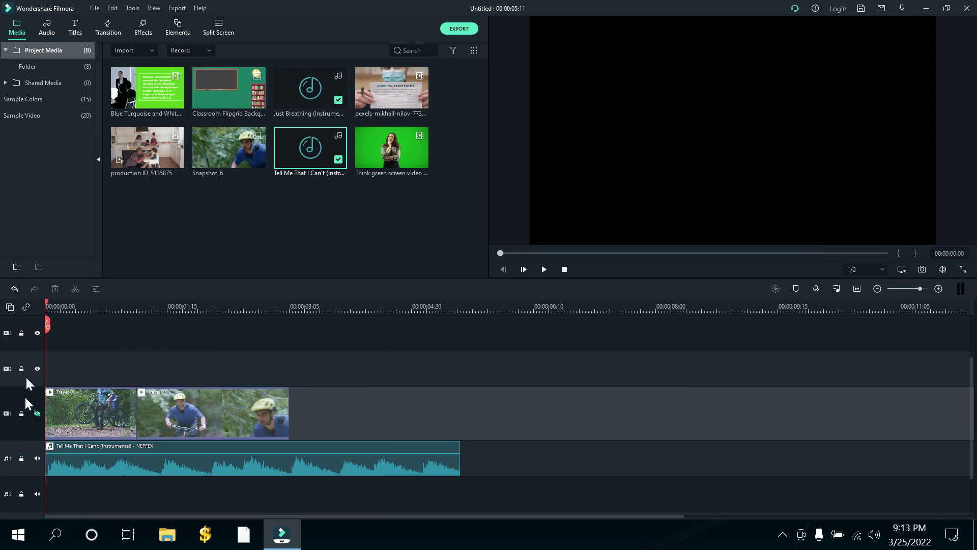
left_click(35, 414)
left_click_drag(341, 400, 109, 411)
key("Delete")
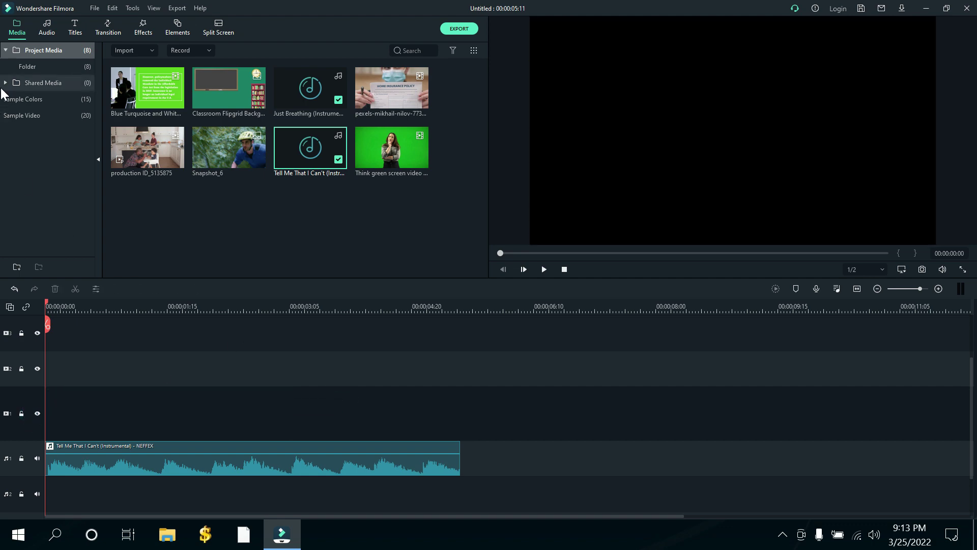
Place the sample videos Travel 01, Travel 02 and Travel 03 end to end on video track 1 above the music
left_click(35, 115)
left_click_drag(130, 93, 22, 385)
left_click_drag(230, 84, 142, 407)
left_click_drag(283, 93, 318, 417)
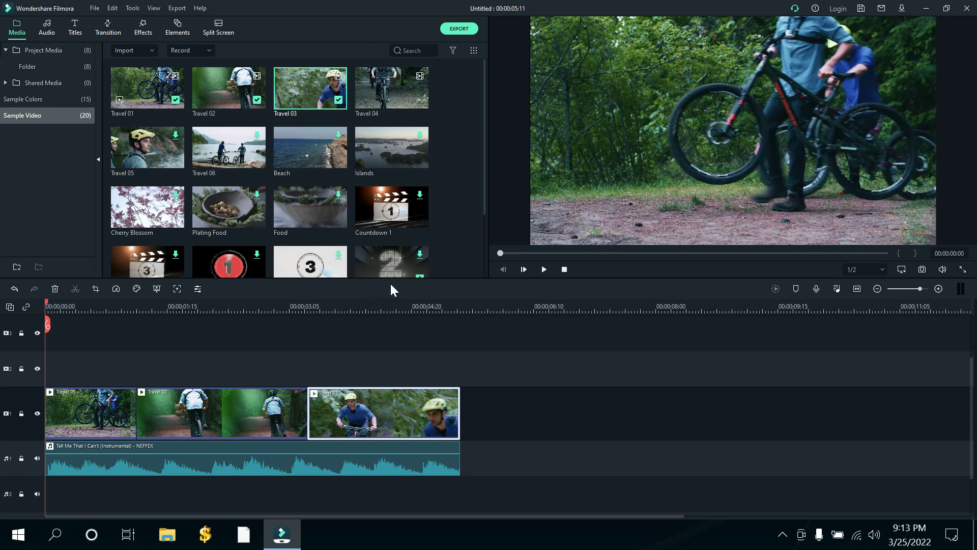
Examine the sample videos, the track management options and the available recording options
scroll(386, 239, "down", 2)
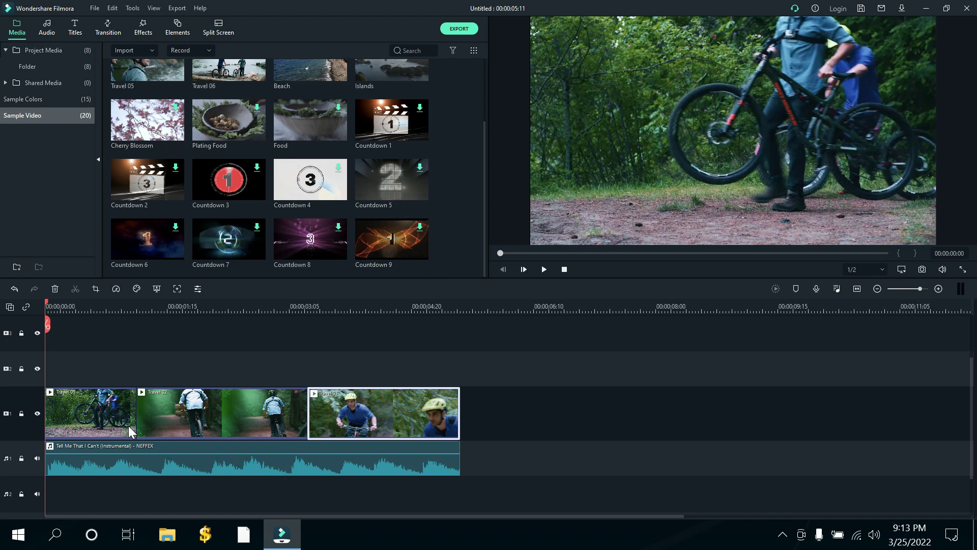
right_click(12, 351)
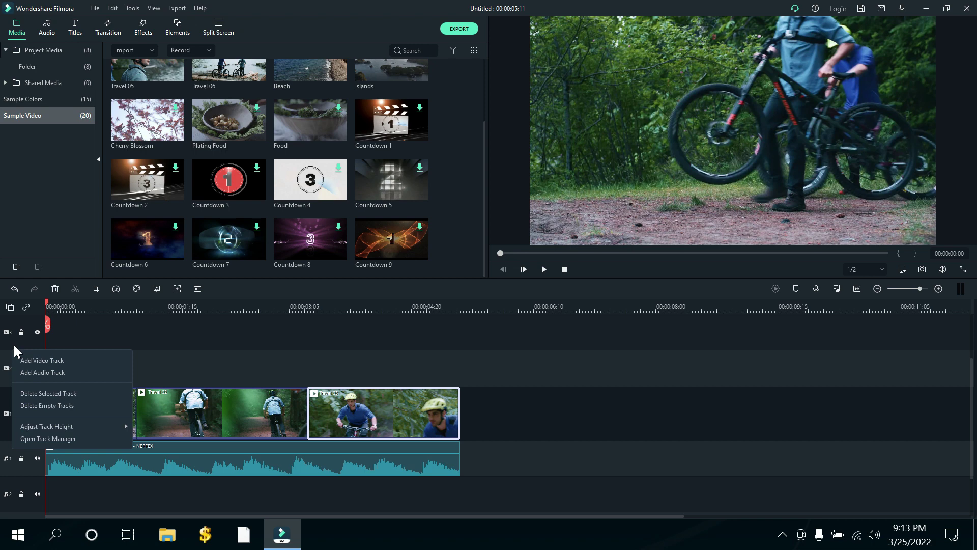
left_click(312, 300)
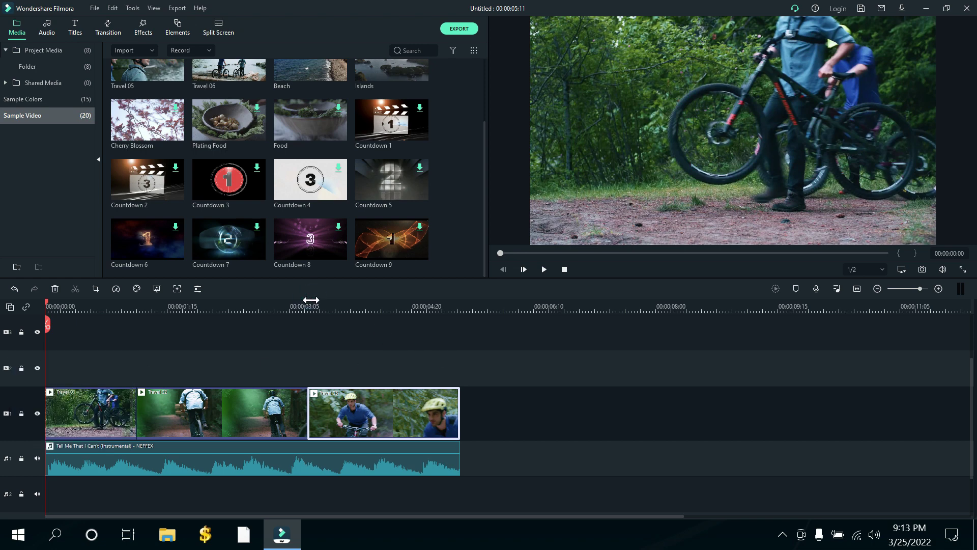
left_click(44, 51)
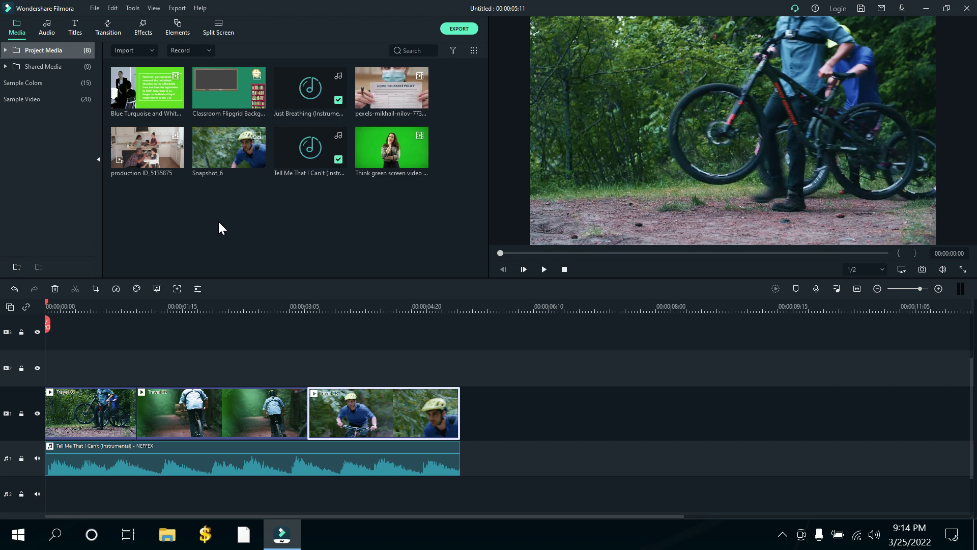
left_click(200, 49)
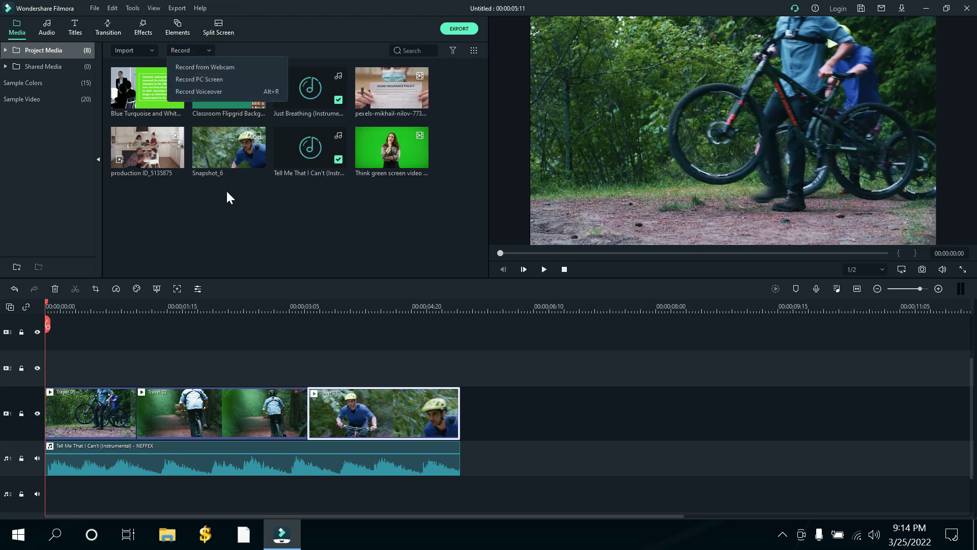
left_click(226, 207)
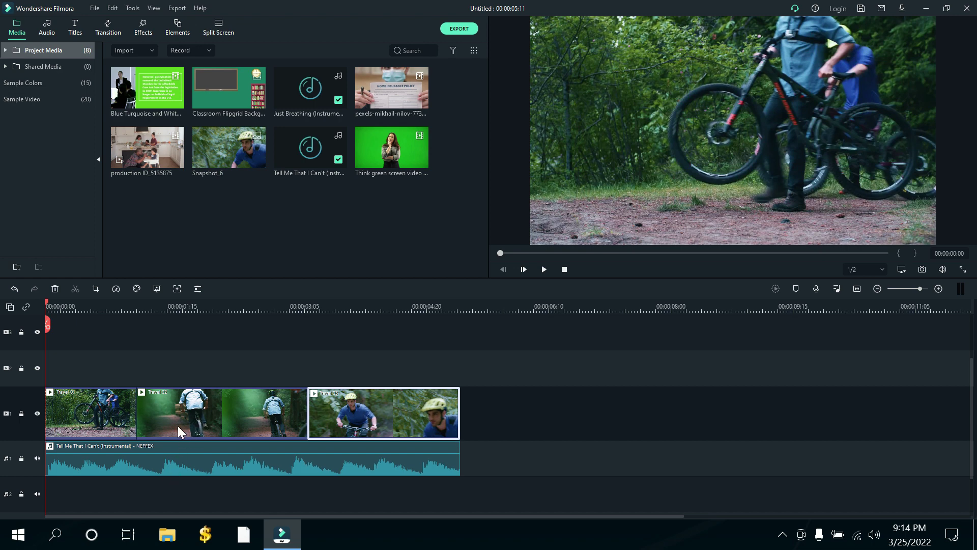
left_click(155, 408)
left_click(105, 401)
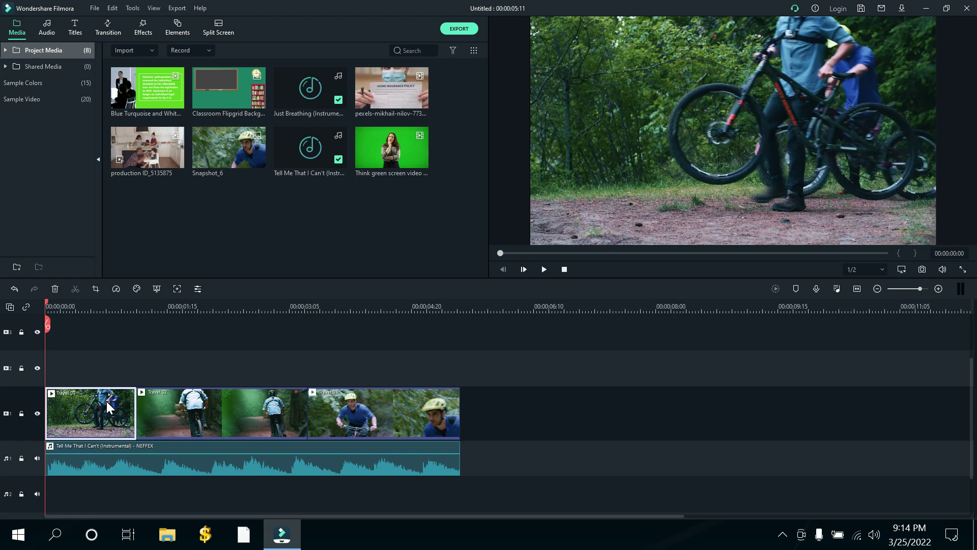
Open the audio adjustment settings of the music clip and lower its volume to about -10.32 dB
left_click(131, 472)
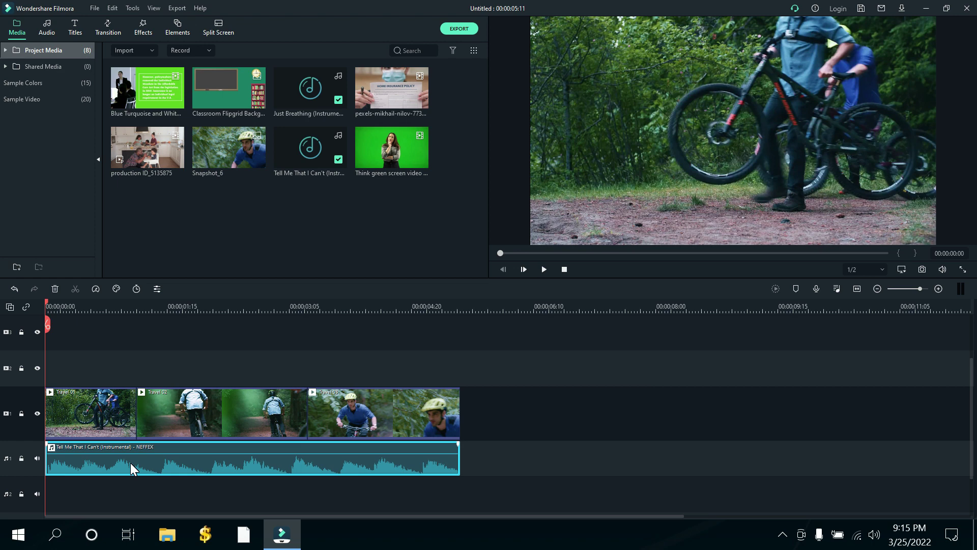
left_click(302, 501)
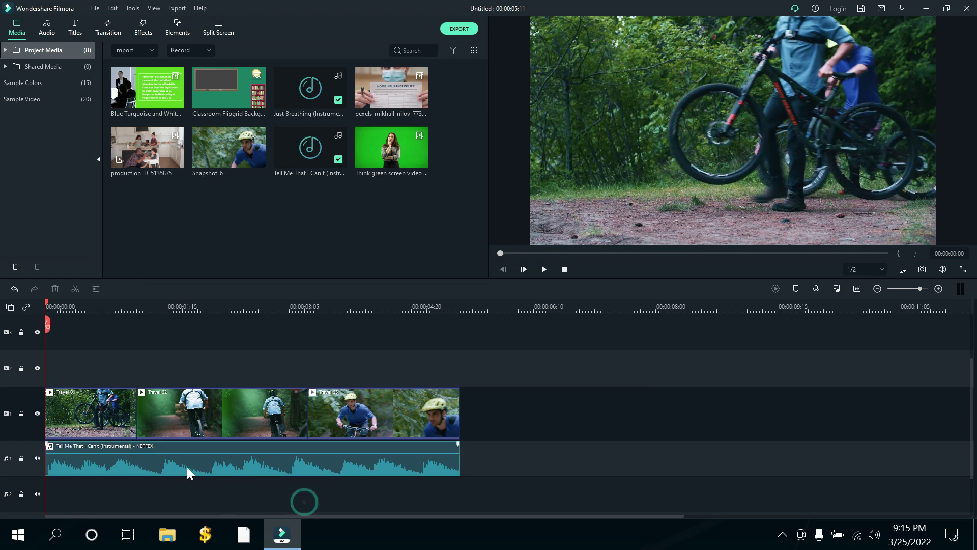
left_click(175, 463)
right_click(176, 463)
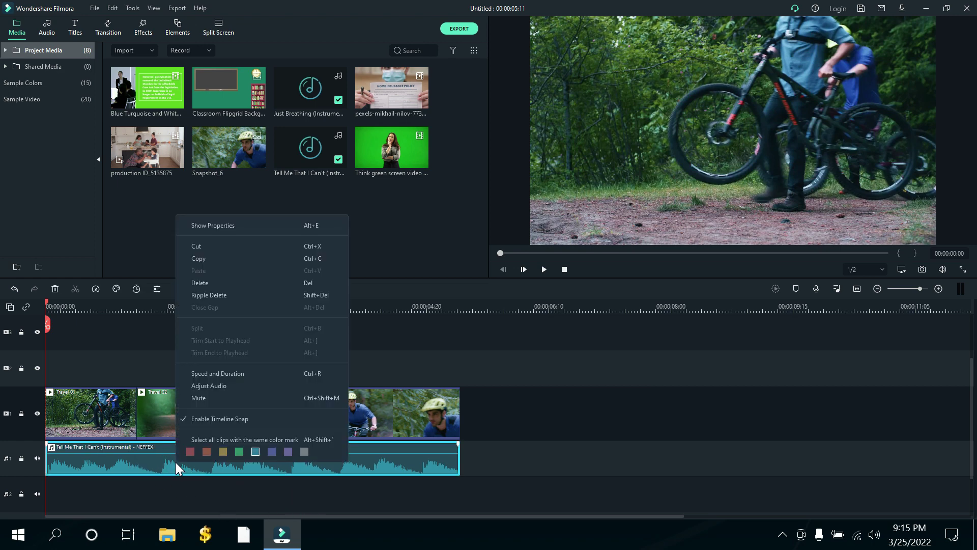
left_click(226, 387)
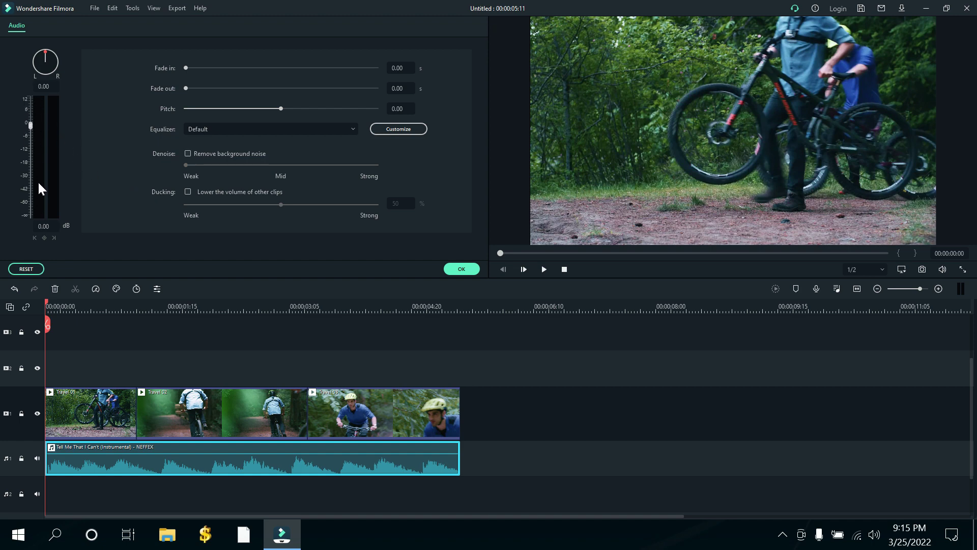
left_click_drag(30, 124, 28, 148)
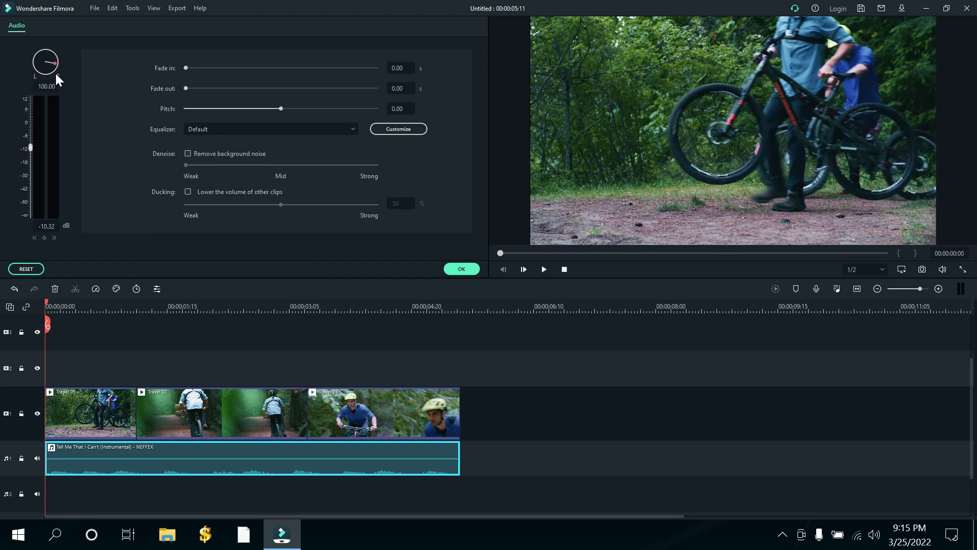
Swing the music clip's pan to the other side and back to 0.00, and raise its volume to 0.48 dB
left_click_drag(56, 74, 7, 72)
left_click_drag(17, 33, 45, 26)
left_click_drag(29, 147, 36, 124)
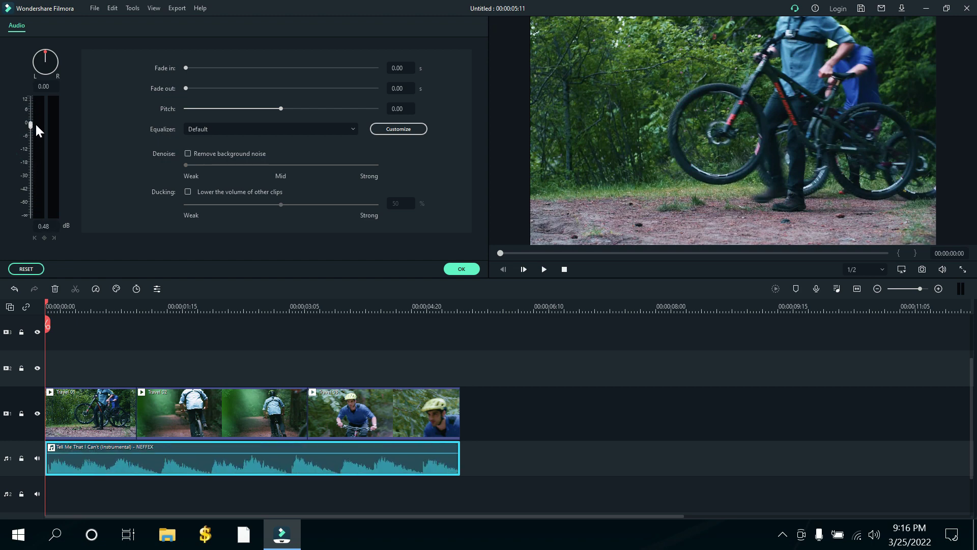
Reselect the music clip, return the playhead to the start, and raise the clip's volume to 8.40 dB
left_click(81, 403)
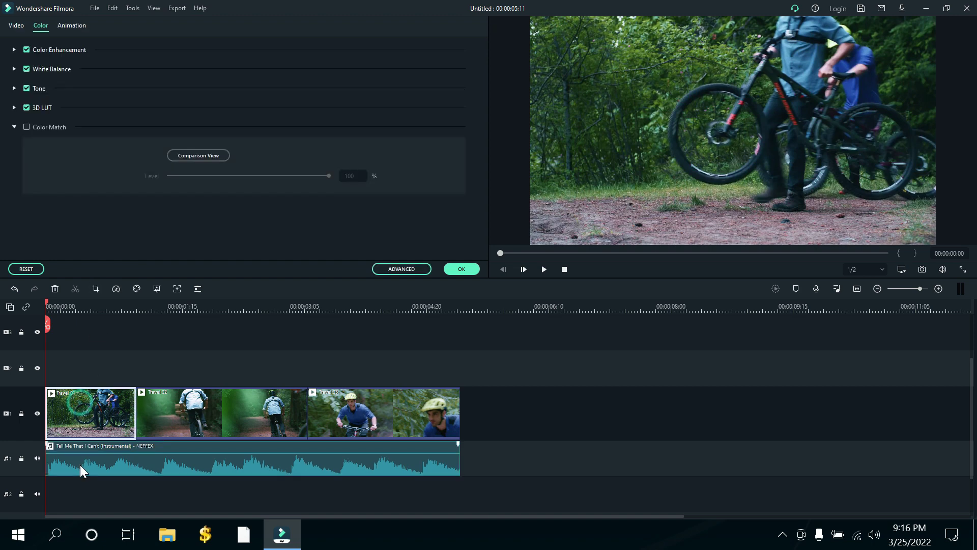
left_click(80, 464)
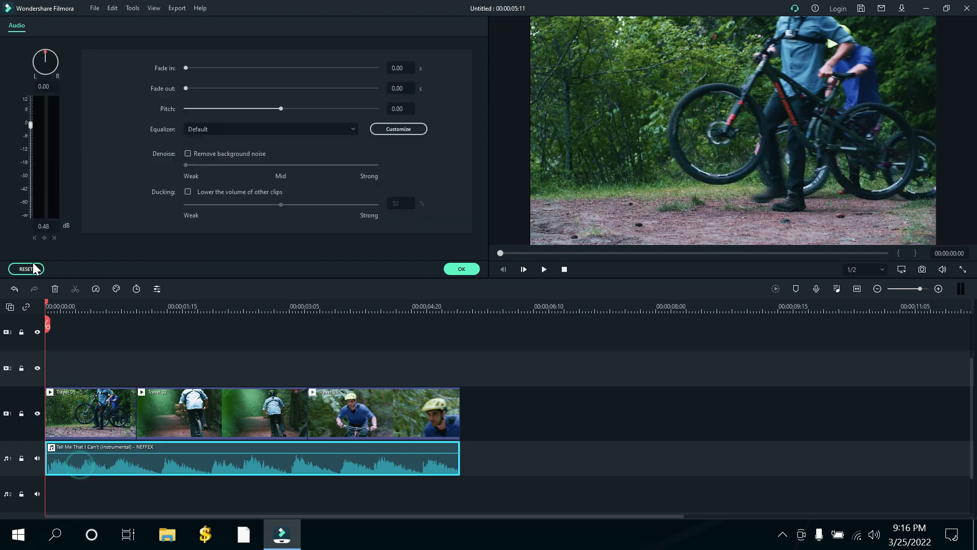
left_click(45, 305)
left_click_drag(45, 305, 75, 307)
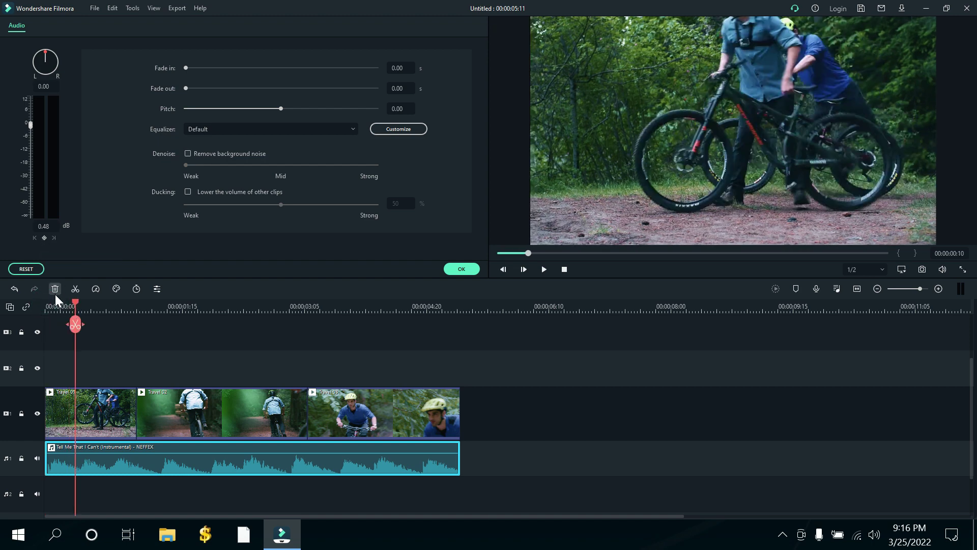
left_click_drag(75, 304, 25, 308)
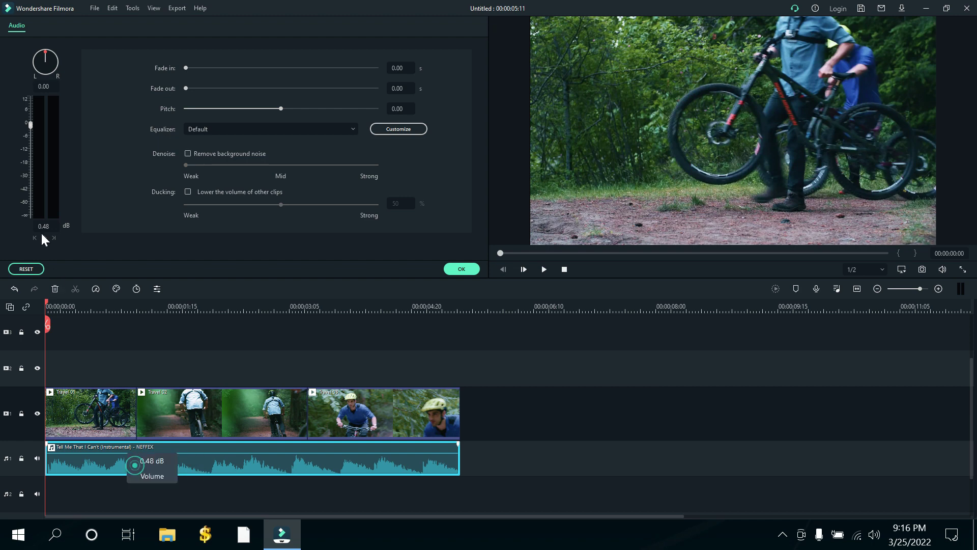
left_click_drag(27, 127, 29, 107)
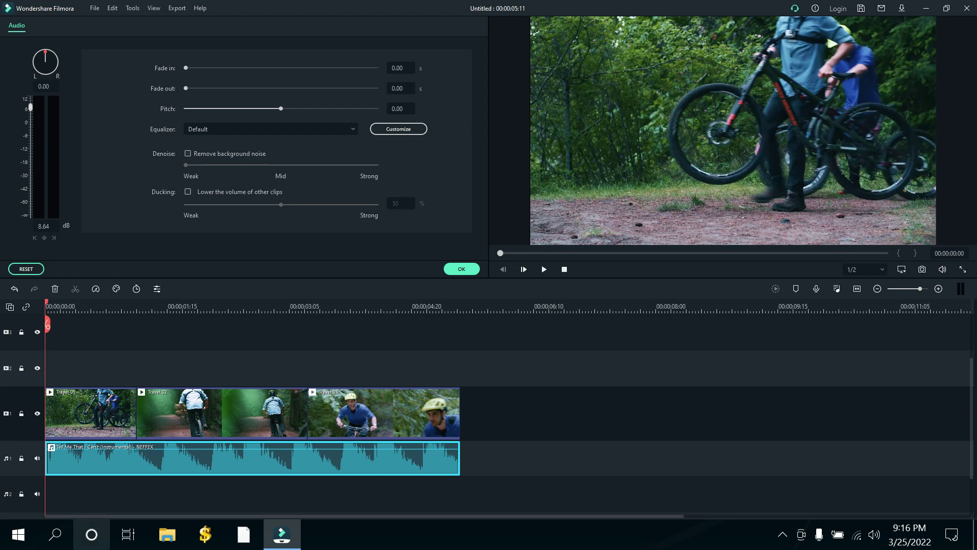
mouse_move(28, 111)
left_mouse_down()
mouse_move(29, 127)
mouse_move(32, 108)
left_mouse_up()
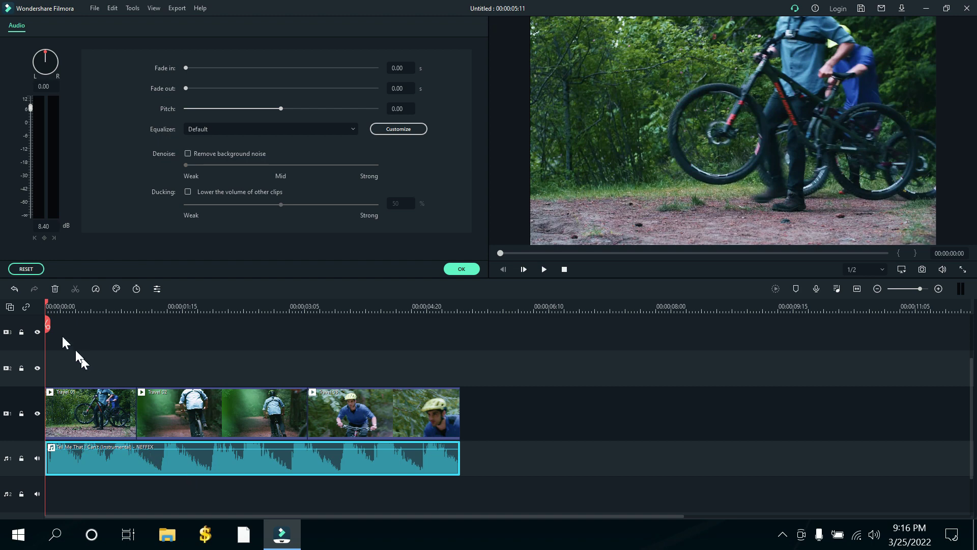
Add volume keyframes to the music clip at 00:00:01:13 and 00:00:02:05
left_click_drag(51, 311, 162, 329)
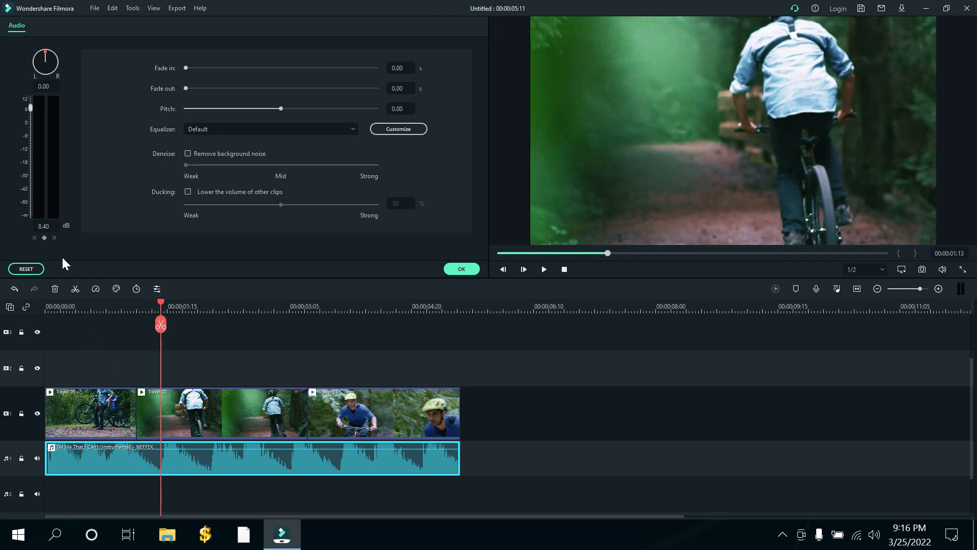
left_click(44, 238)
left_click_drag(164, 308, 213, 324)
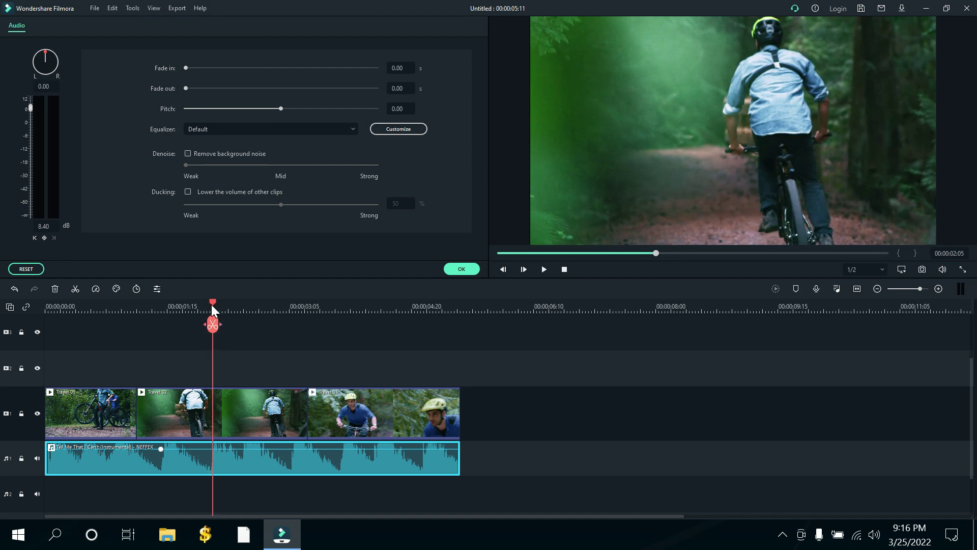
left_click(45, 239)
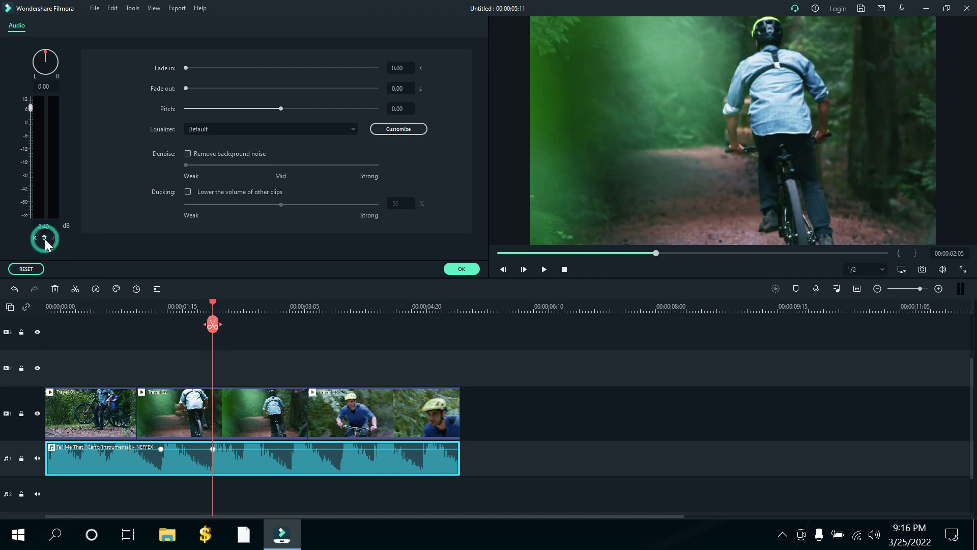
Lower the music volume to -3.36 dB at 00:00:00:21, ahead of the existing keyframes
left_click(109, 315)
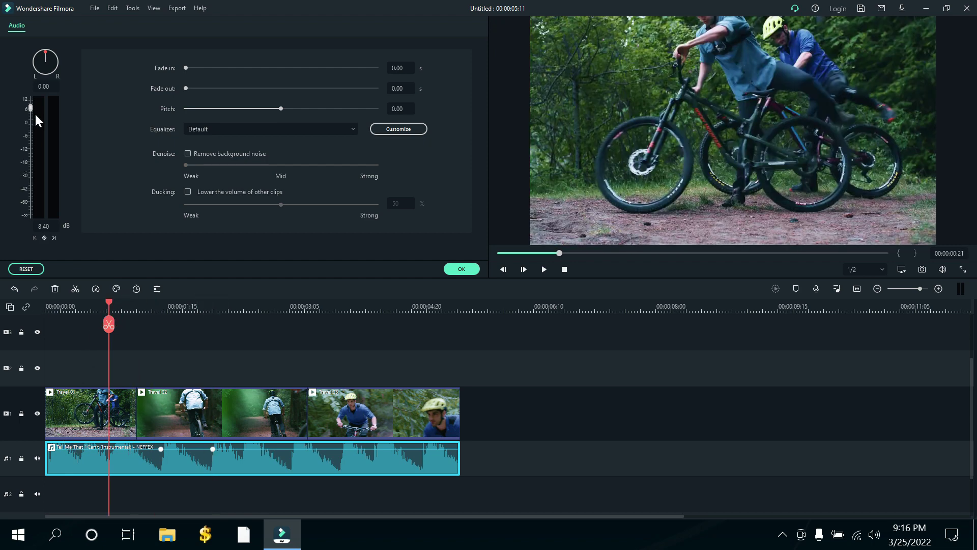
mouse_move(29, 109)
left_mouse_down()
mouse_move(29, 140)
mouse_move(31, 124)
left_mouse_up()
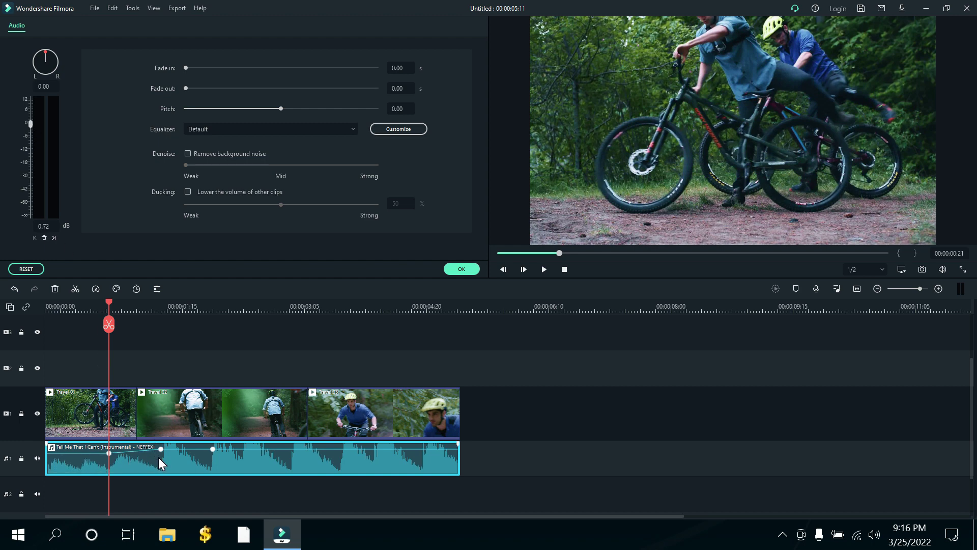
mouse_move(34, 126)
left_mouse_down()
mouse_move(34, 152)
mouse_move(36, 131)
left_mouse_up()
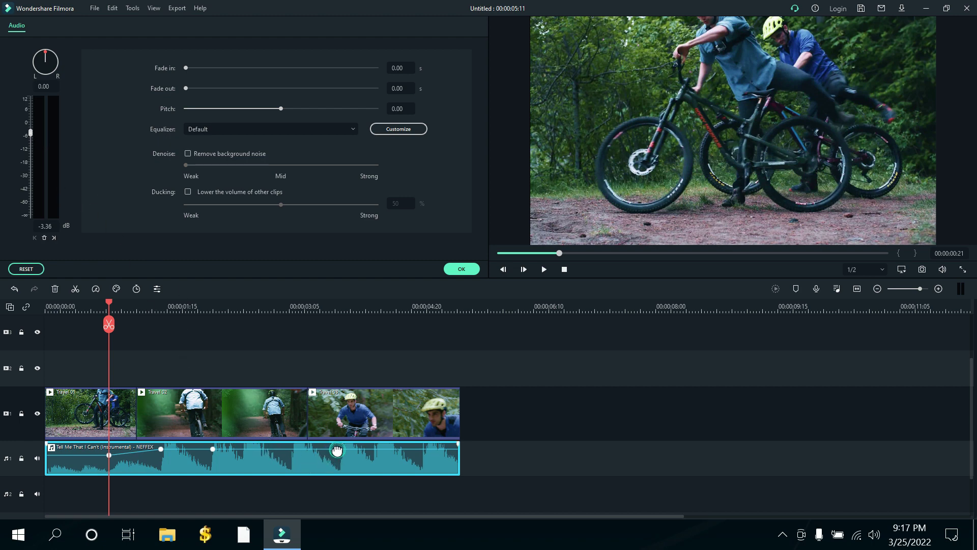
Raise the music volume to 12.00 dB from the 00:00:02:05 keyframe onward, and add two more keyframes, the last at 00:00:03:13
left_click_drag(334, 450, 337, 448)
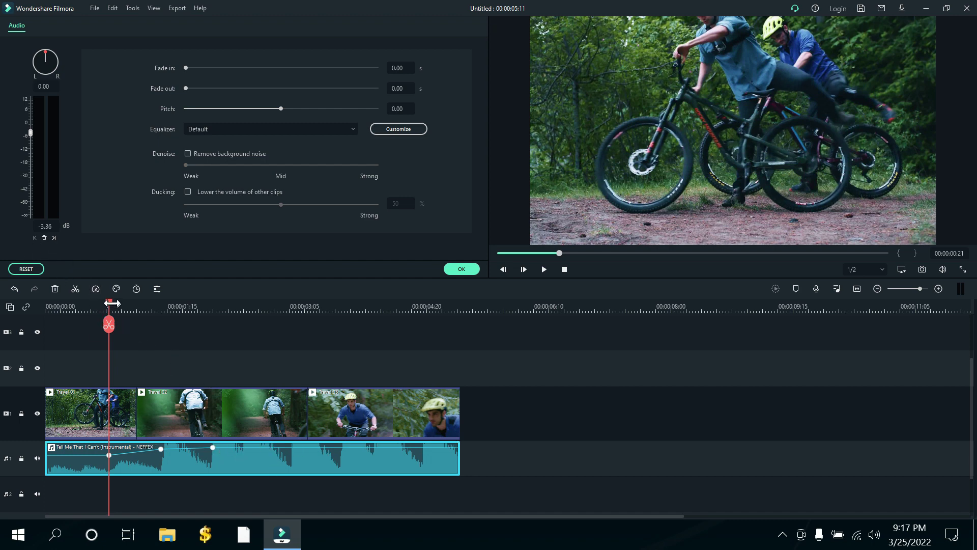
left_click_drag(110, 303, 314, 334)
left_click(43, 237)
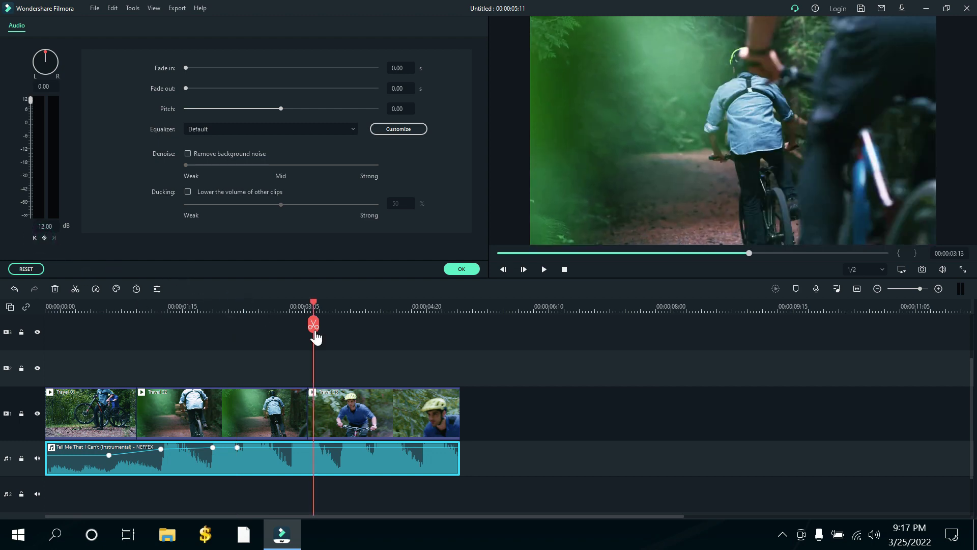
left_click(45, 237)
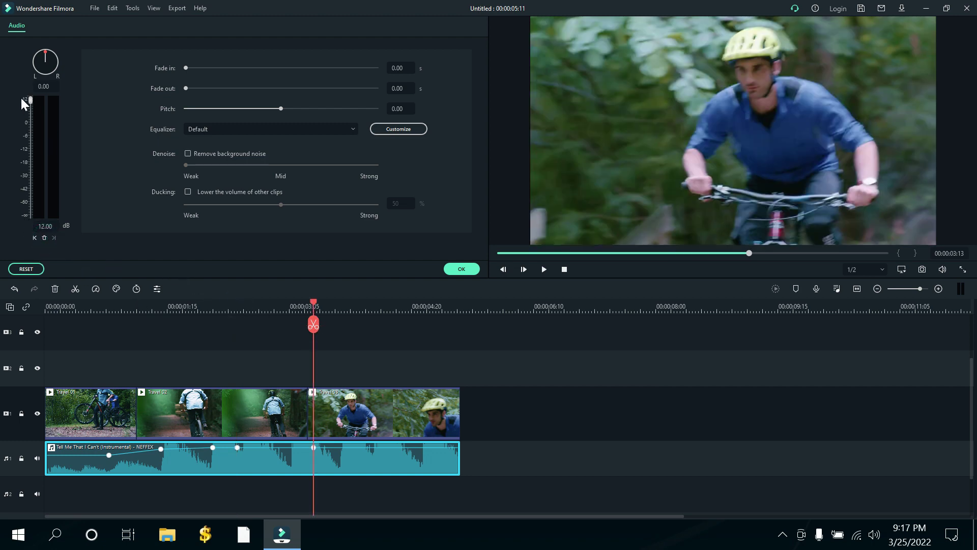
Lower the music volume between the last two keyframes to 2.36 dB, and clear all of the clip's volume keyframes
left_click_drag(256, 445, 260, 455)
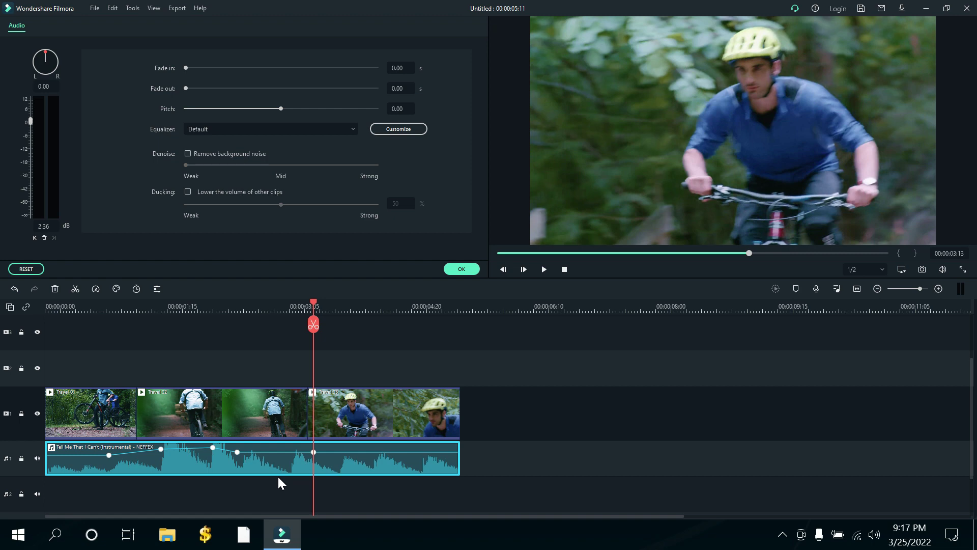
left_click(36, 269)
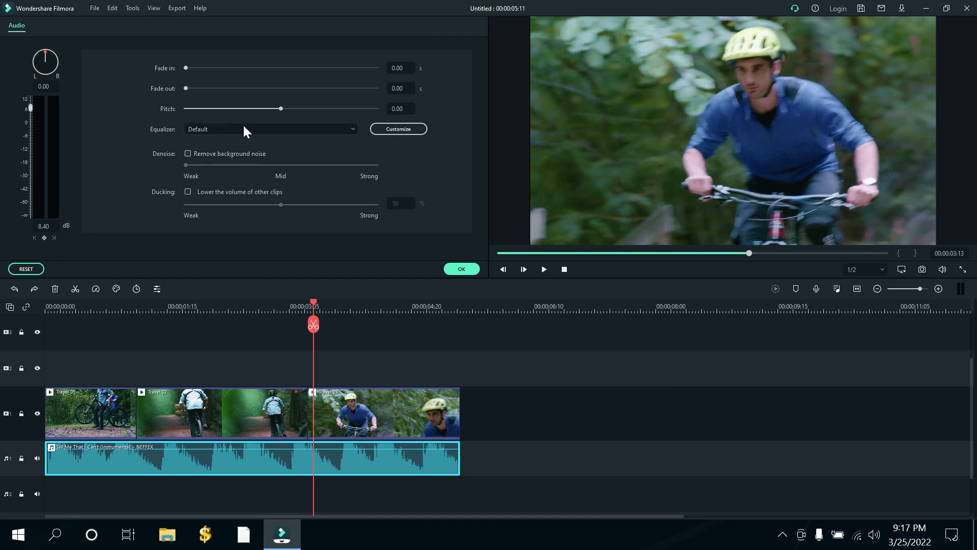
Examine the equalizer presets available for the music clip, from Default through Custom
left_click(325, 133)
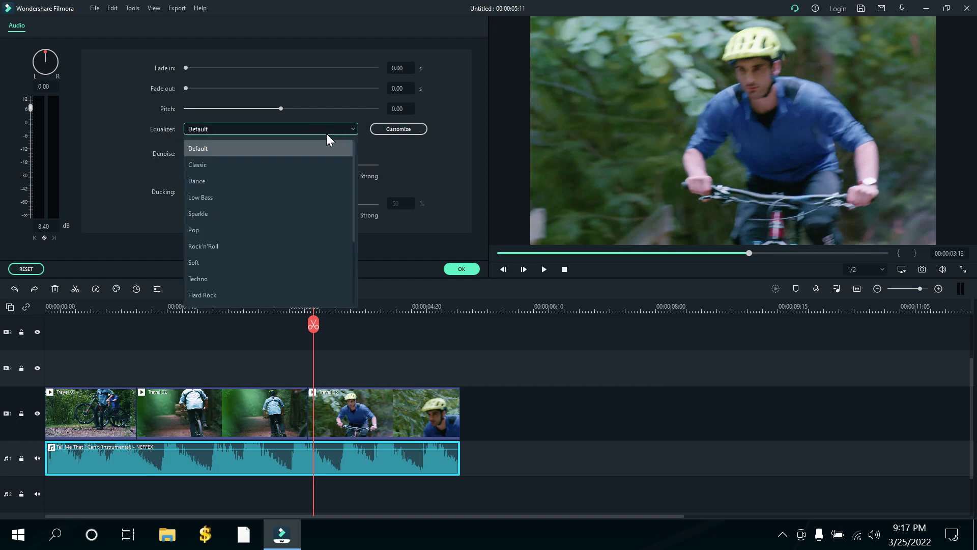
scroll(299, 273, "down", 2)
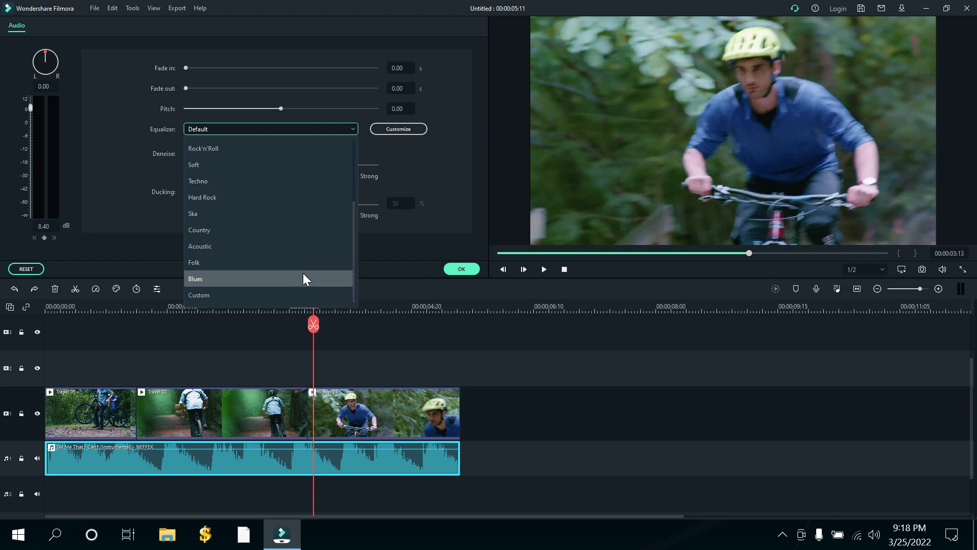
left_click(129, 157)
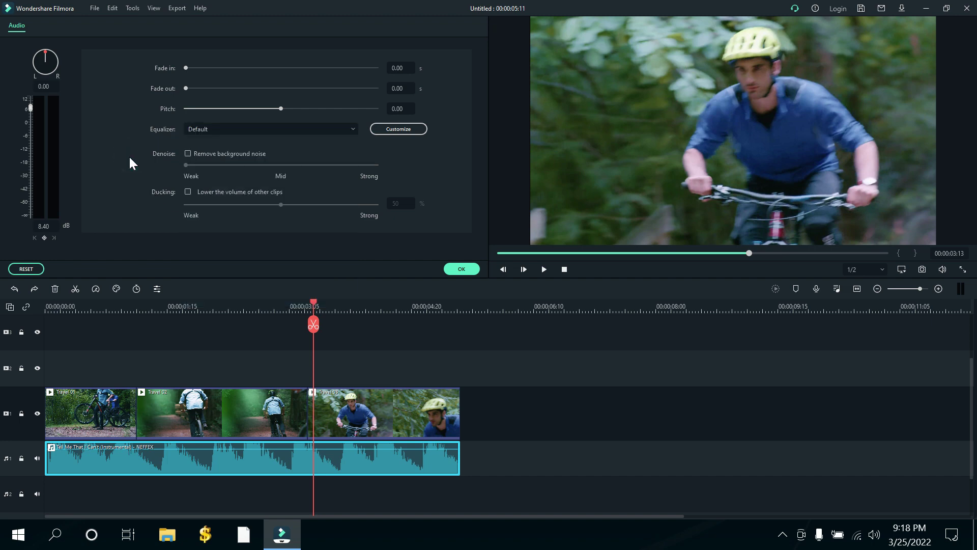
left_click(234, 471)
left_click(308, 127)
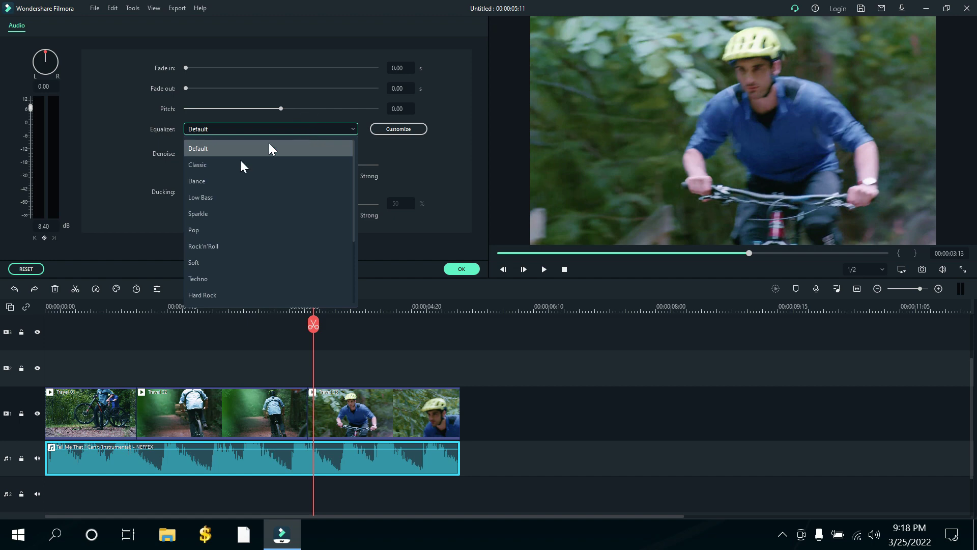
left_click(152, 160)
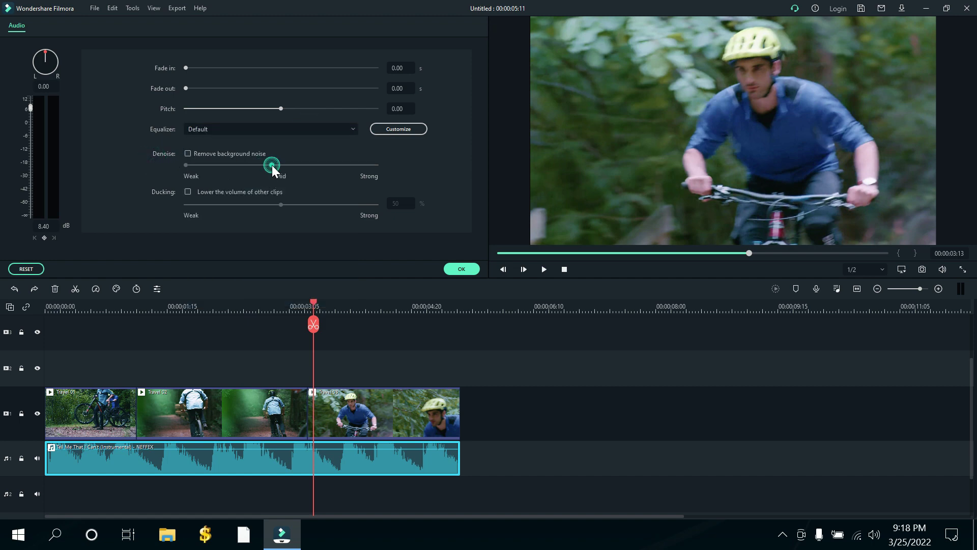
Try background noise removal on the music clip at different strengths, turn it off again, and confirm the audio settings
left_click(188, 154)
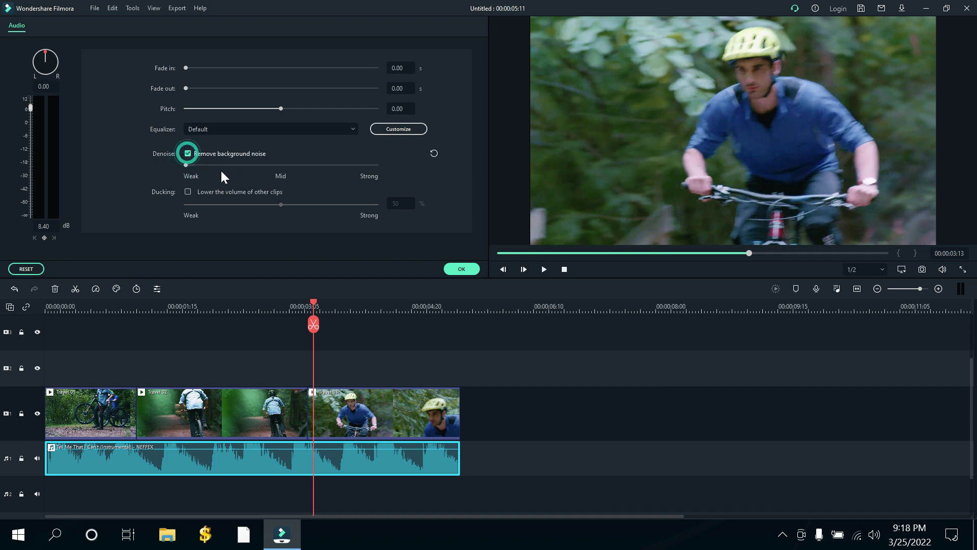
left_click_drag(187, 165, 343, 180)
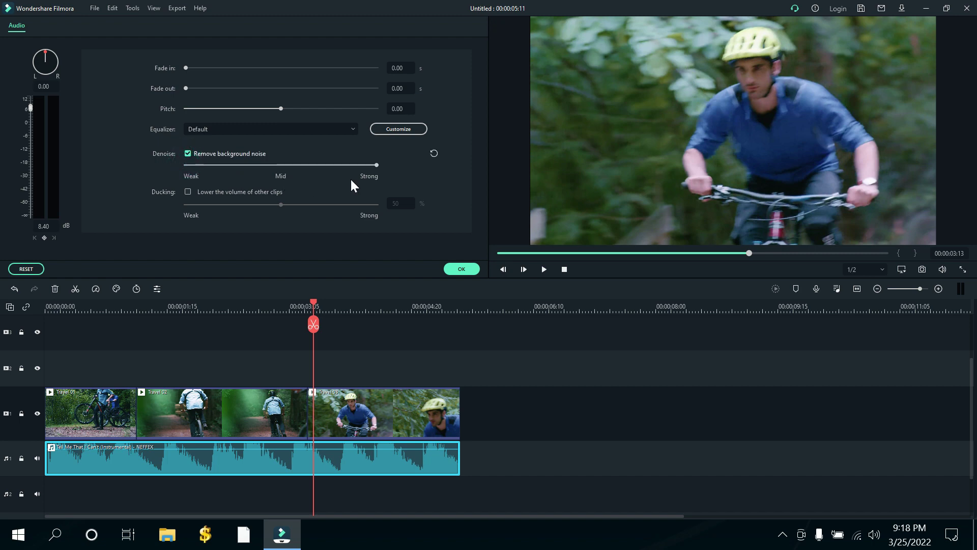
left_click(279, 164)
left_click(377, 166)
left_click(186, 166)
left_click(188, 154)
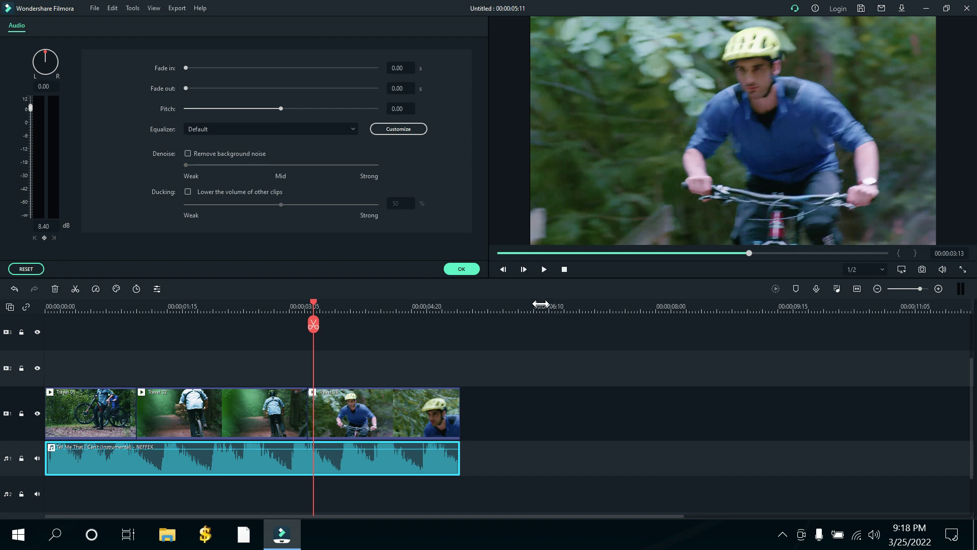
left_click(461, 269)
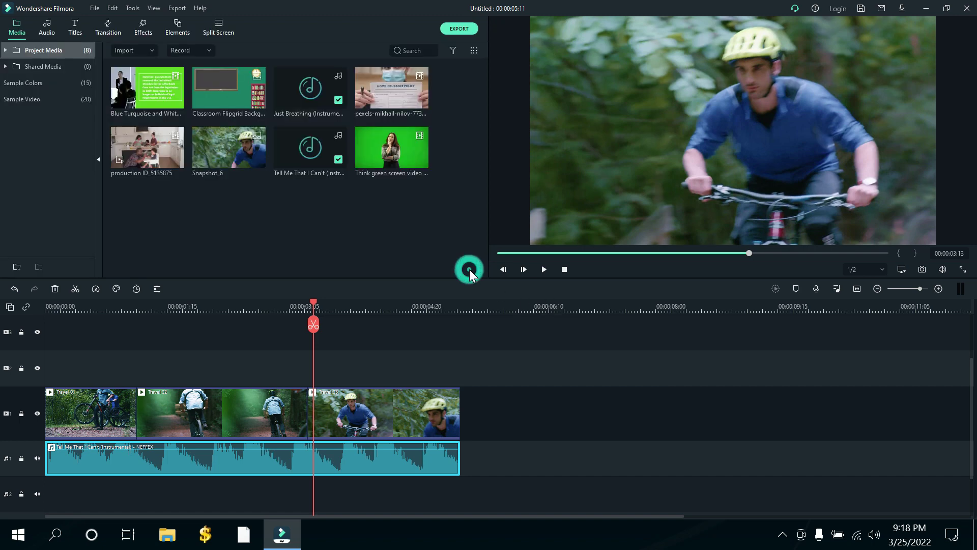
Preview frames of the Travel 01, Travel 02 and Travel 03 clips along the timeline
left_click(85, 306)
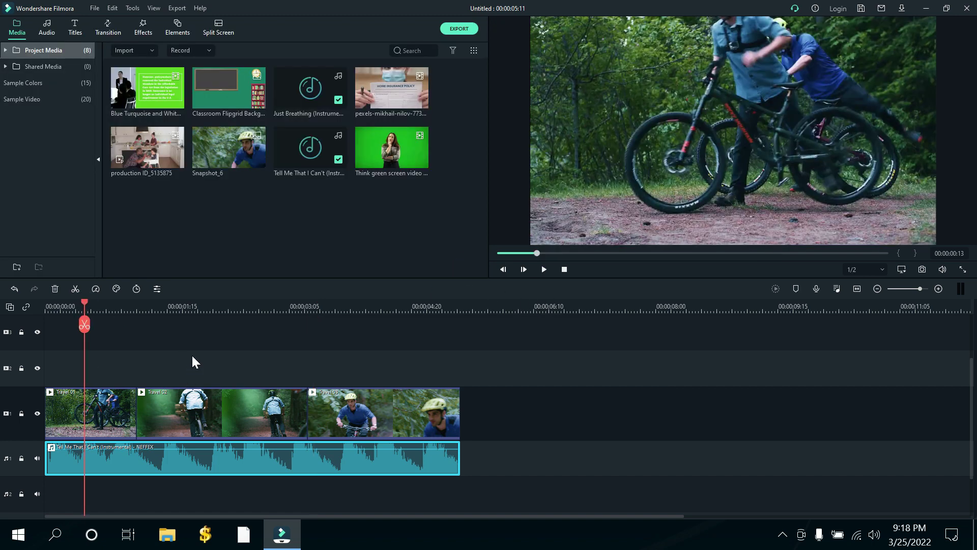
left_click(102, 401)
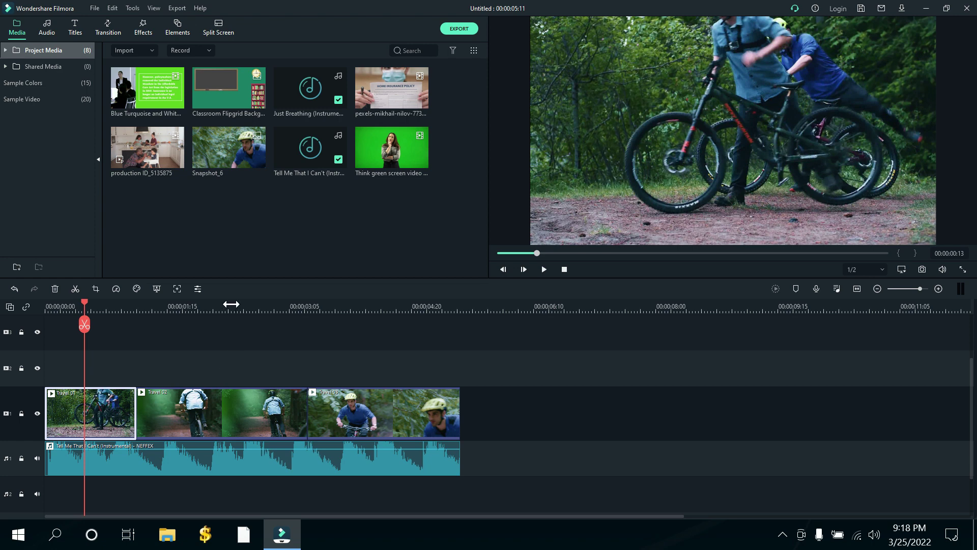
left_click(209, 305)
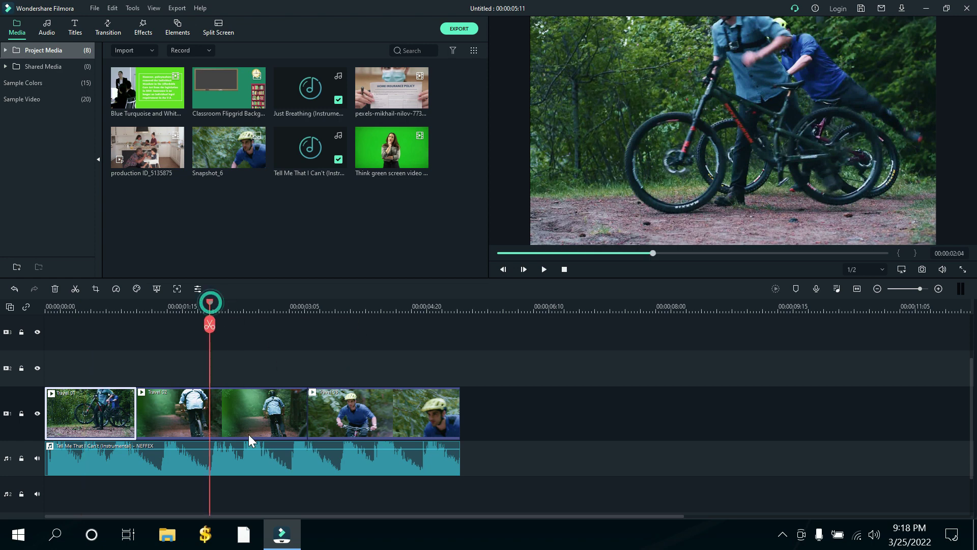
left_click(247, 414)
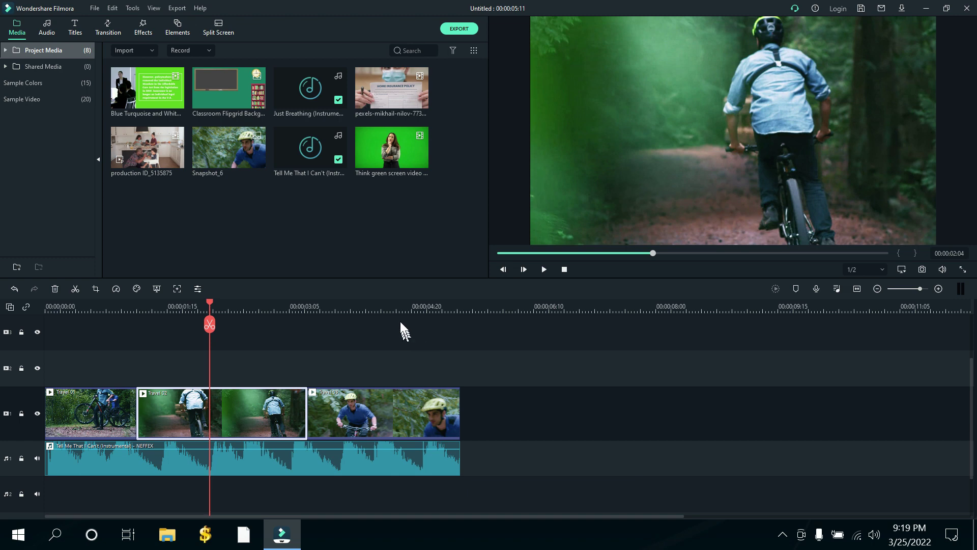
left_click(390, 304)
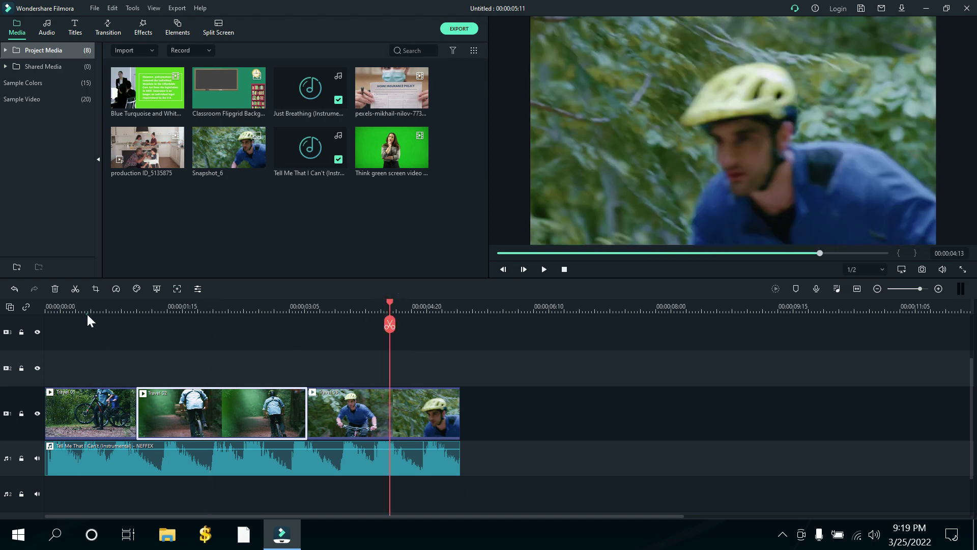
Return the playhead to 00:00:00:13 in Travel 01, and open that clip's Transform settings
left_click(85, 307)
left_click(110, 415)
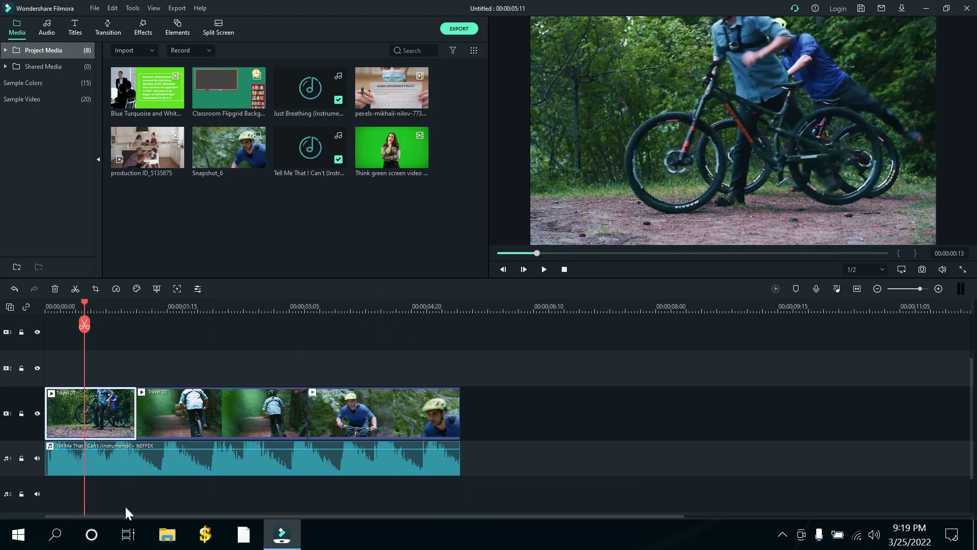
right_click(99, 416)
left_click(63, 411)
double_click(103, 421)
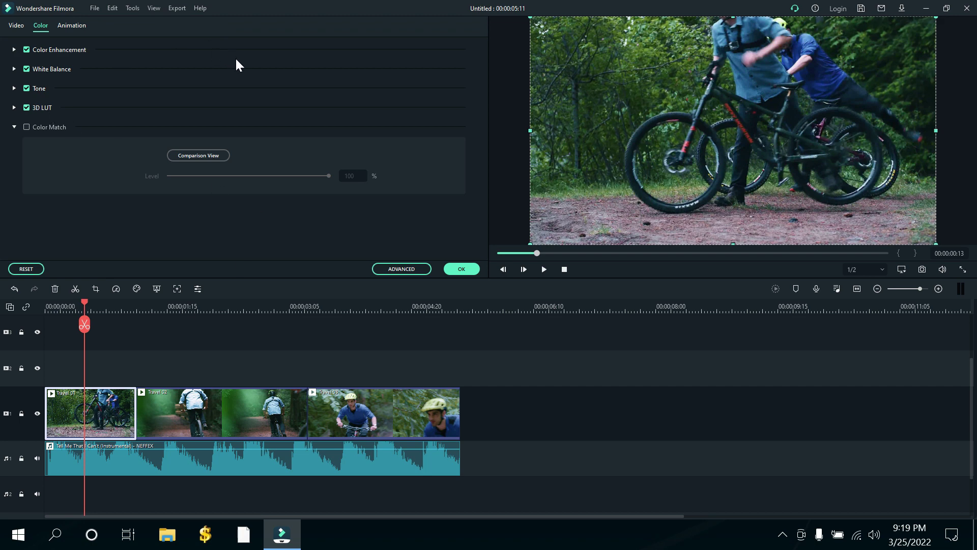
left_click(16, 26)
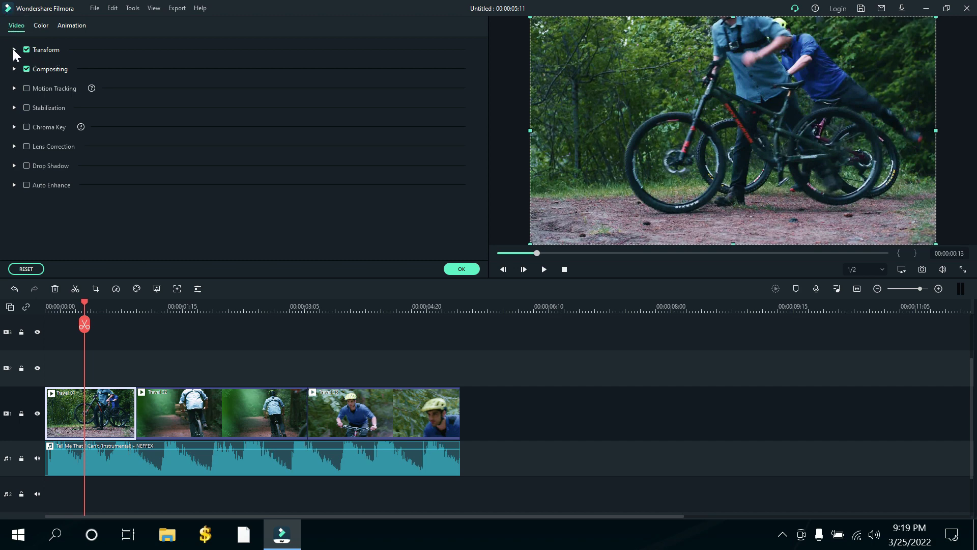
left_click(15, 49)
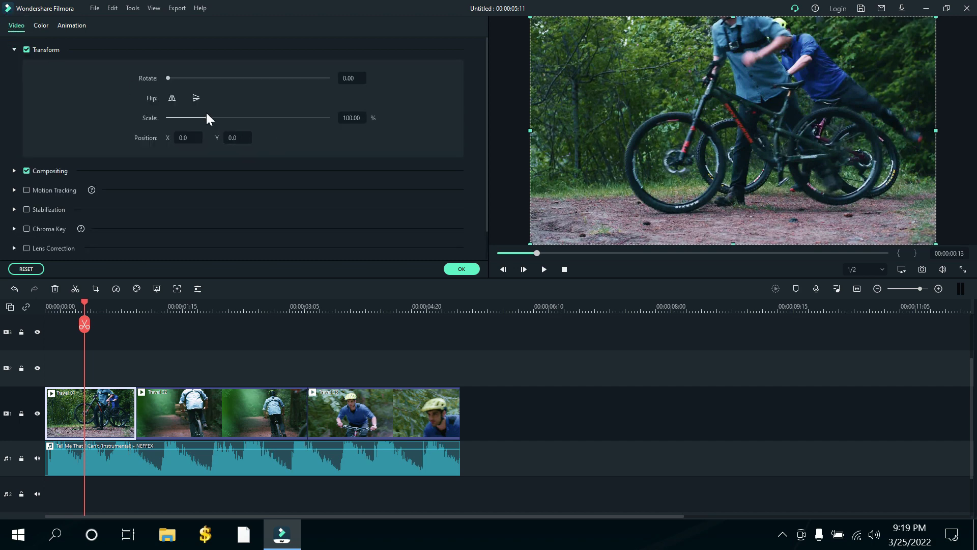
Try the horizontal and vertical flips on the Travel 01 clip and restore its original orientation
mouse_move(166, 78)
left_mouse_down()
mouse_move(348, 91)
mouse_move(160, 87)
left_mouse_up()
left_click(173, 98)
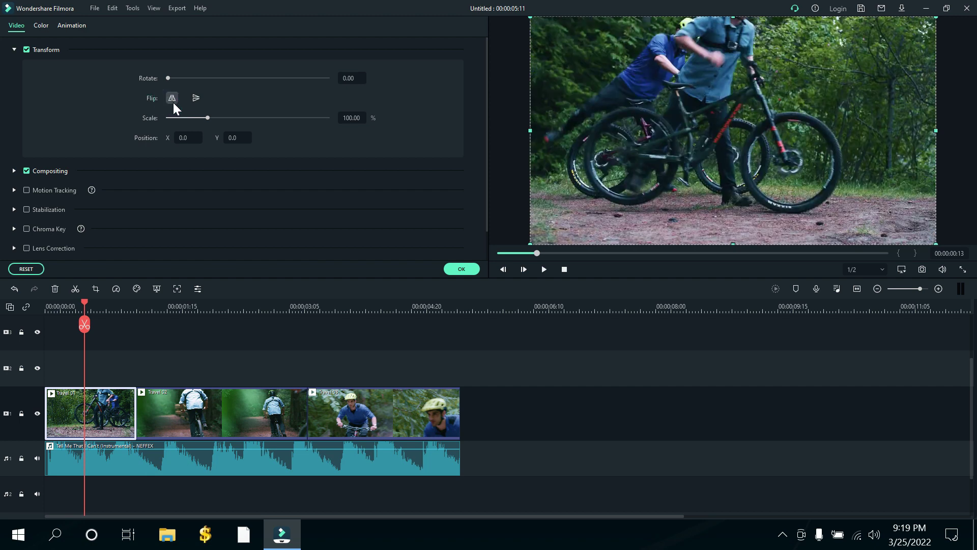
left_click(173, 104)
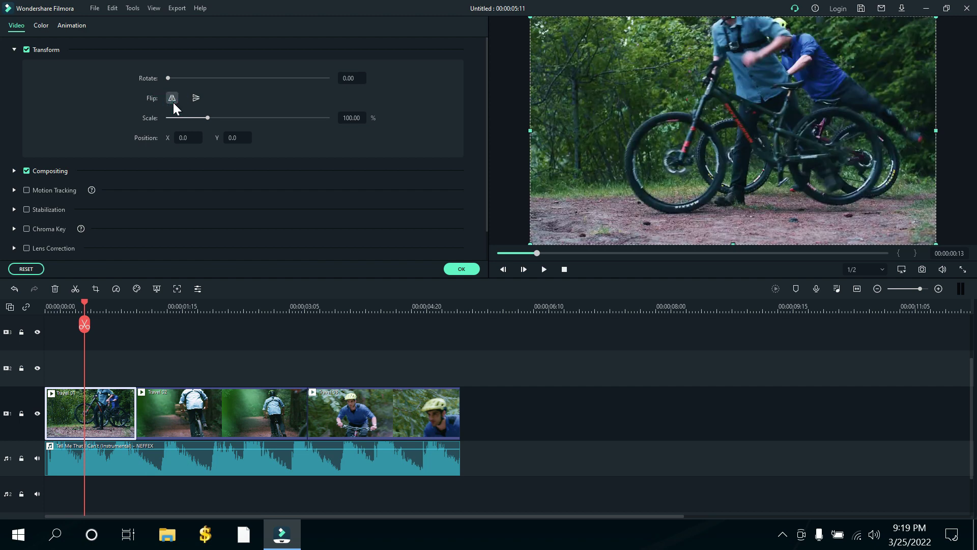
left_click(174, 104)
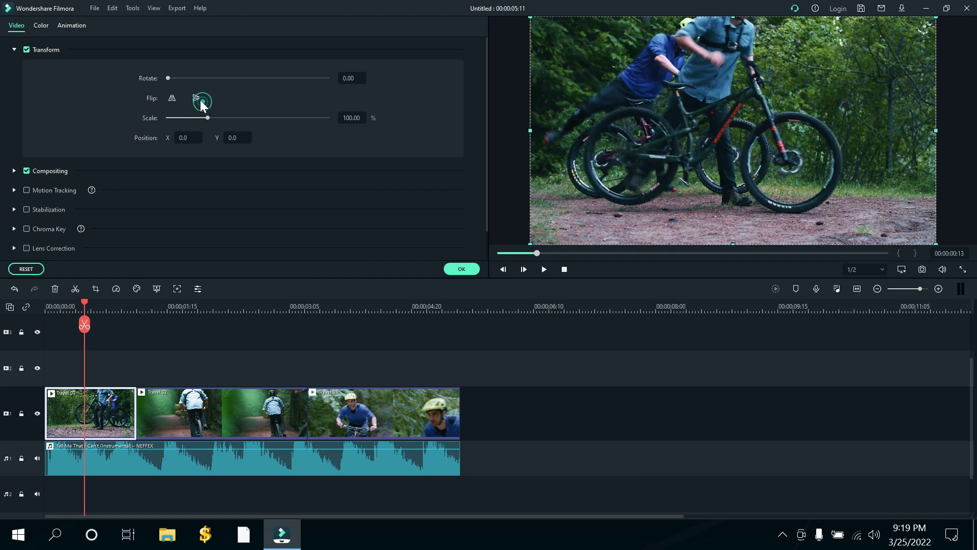
left_click(196, 98)
left_click(196, 98)
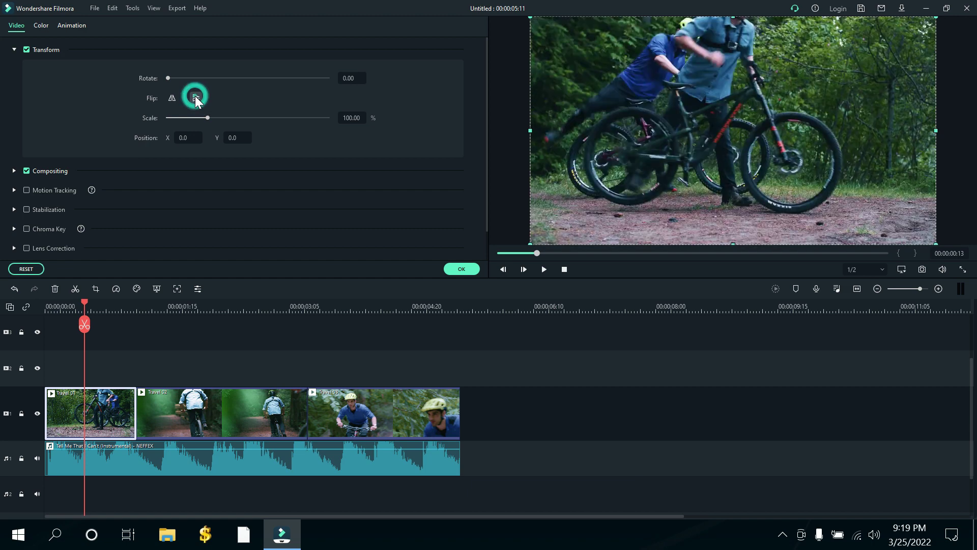
left_click(172, 98)
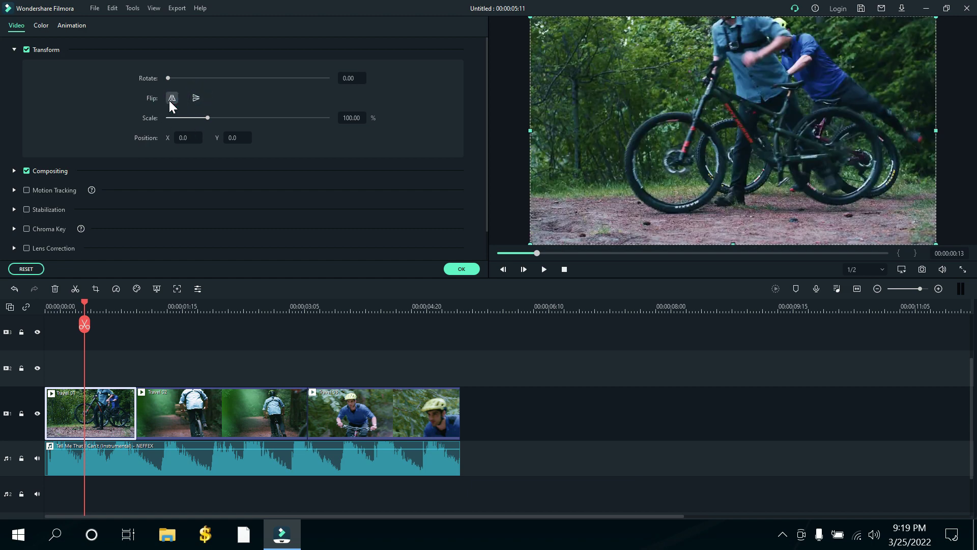
Try scaling Travel 01 to 141.40% and to 0%, and reset the clip's video settings
mouse_move(207, 117)
left_mouse_down()
mouse_move(332, 133)
mouse_move(215, 132)
left_mouse_up()
left_click_drag(252, 133, 225, 132)
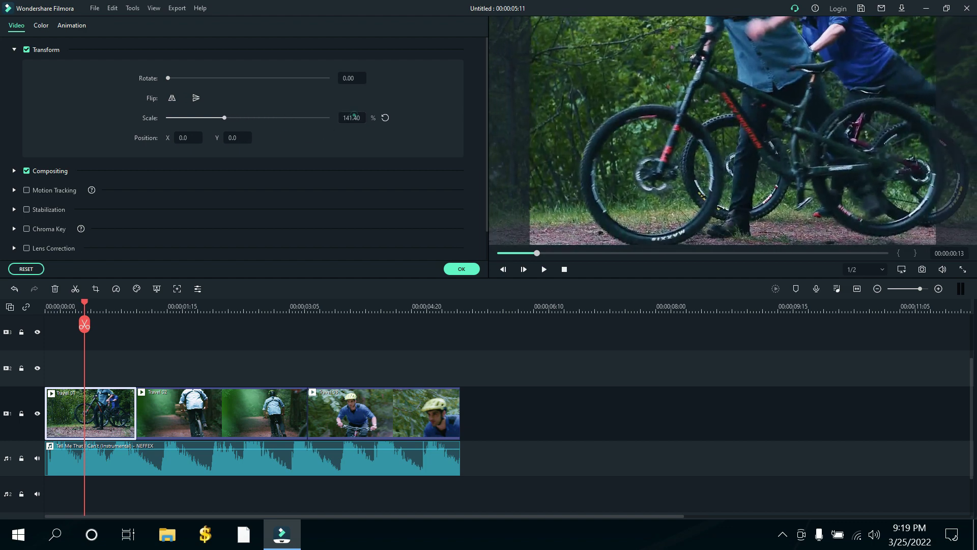
left_click(349, 117)
type("0")
key("Return")
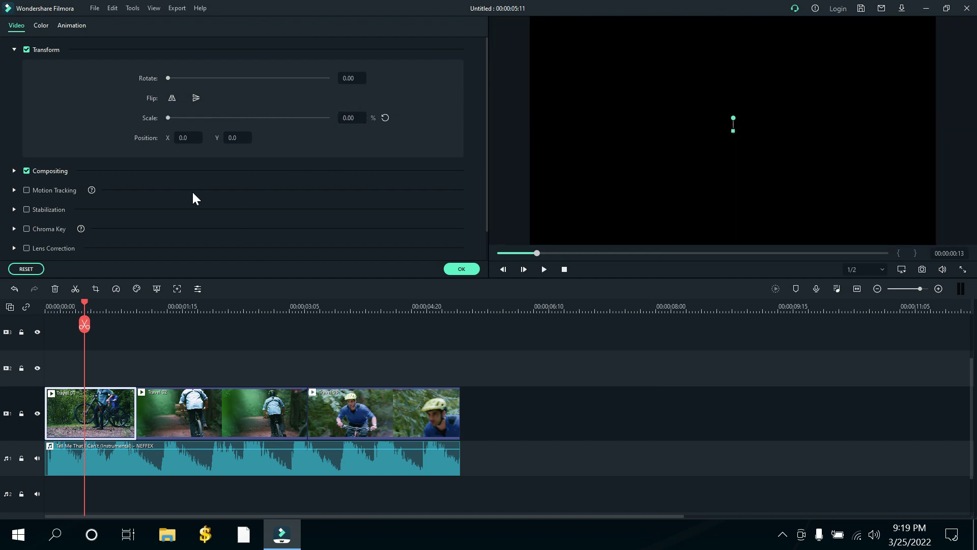
left_click(14, 172)
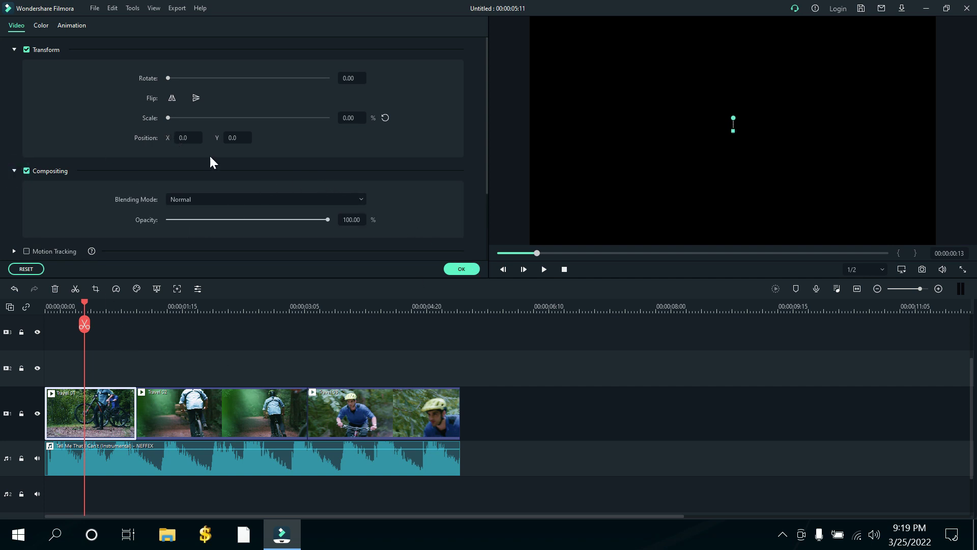
left_click(22, 268)
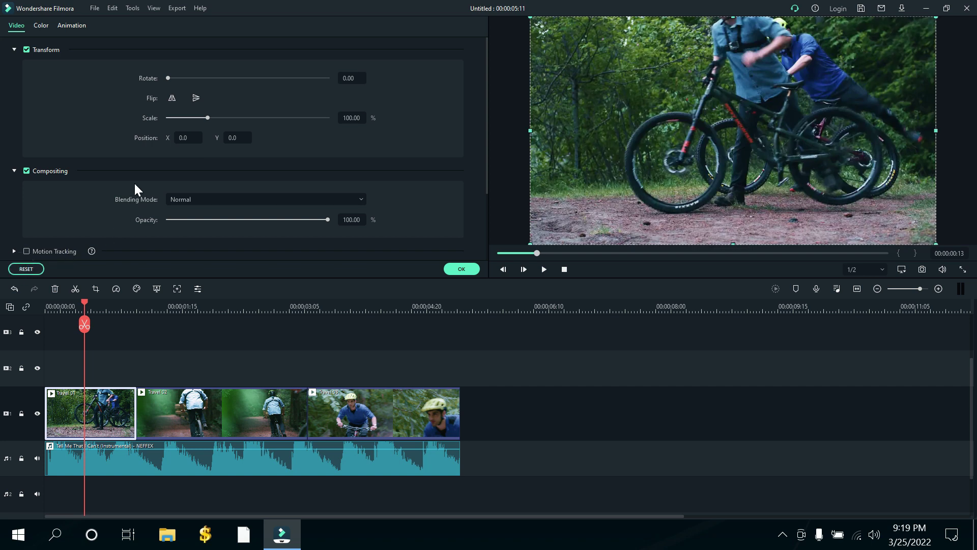
Examine the Compositing settings of Travel 01, including the available blending modes and the opacity
left_click(15, 49)
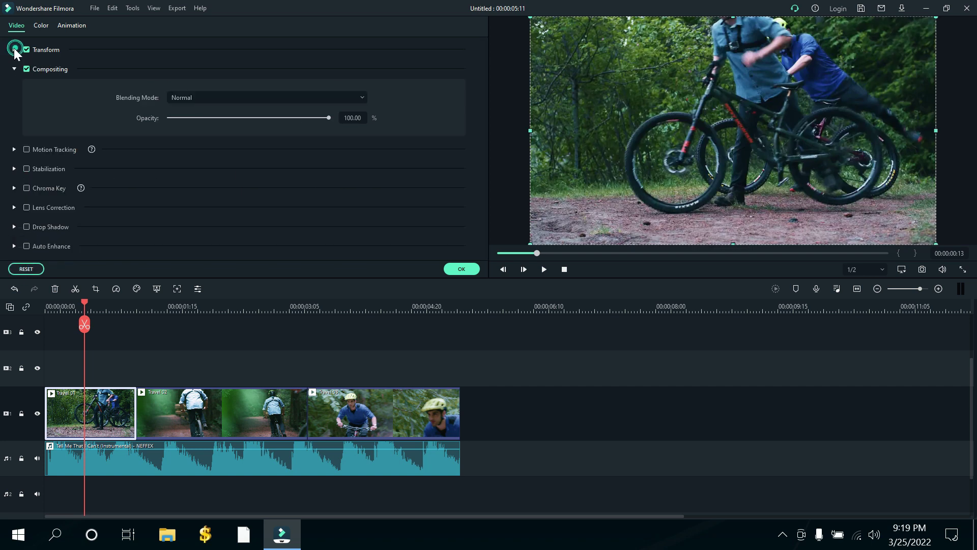
left_click(307, 95)
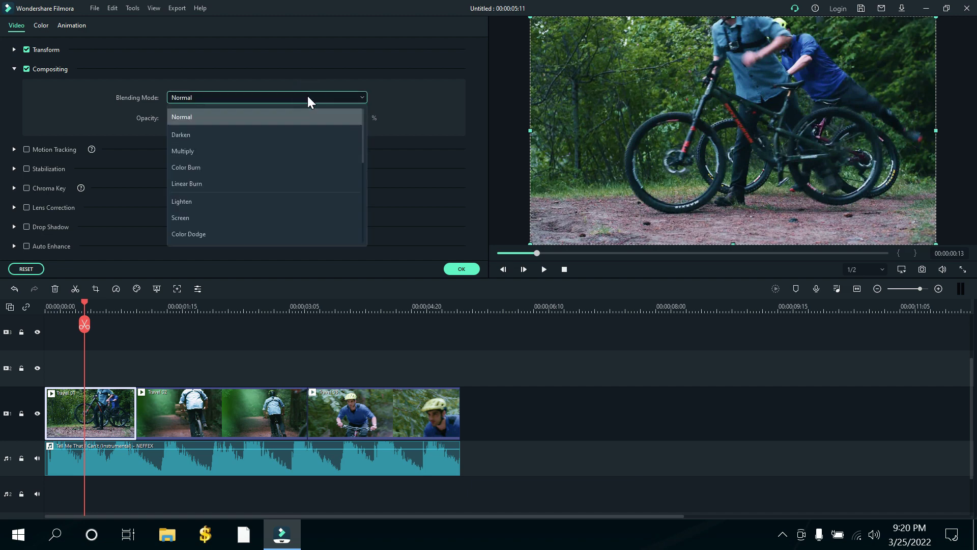
left_click(395, 96)
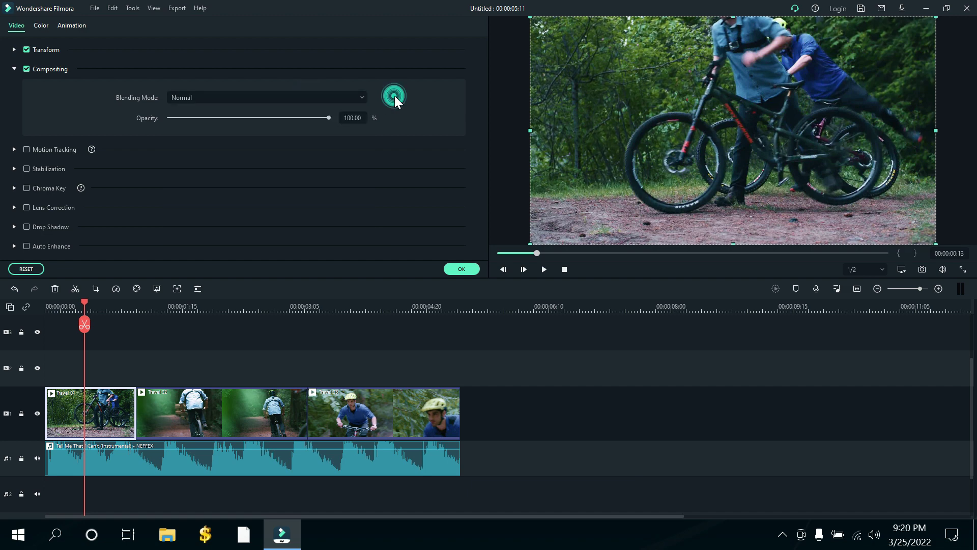
left_click(327, 118)
left_click_drag(327, 118, 358, 122)
Examine the Motion Tracking, Chroma Key, Lens Correction, Drop Shadow and Color settings for Travel 01
left_click(14, 149)
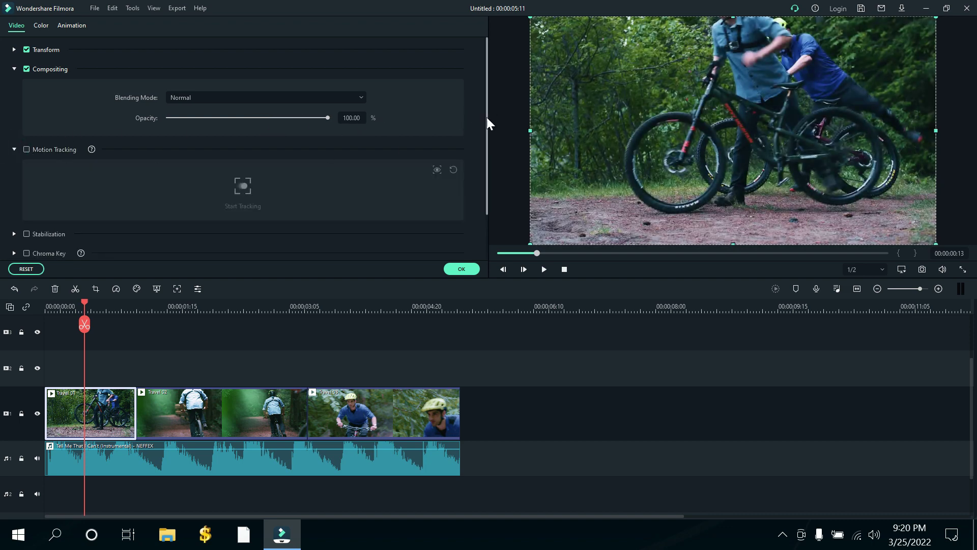
left_click_drag(487, 117, 489, 185)
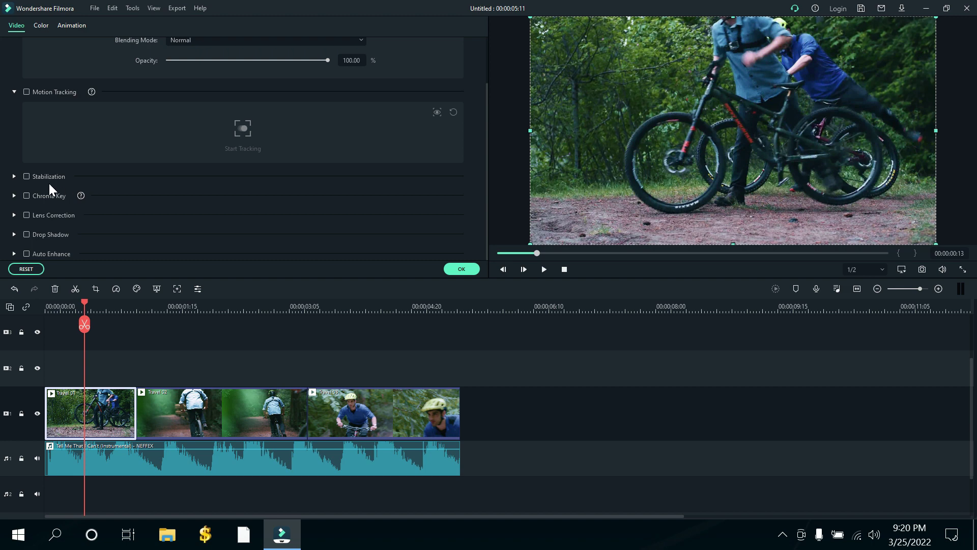
left_click(14, 196)
left_click_drag(488, 129, 489, 203)
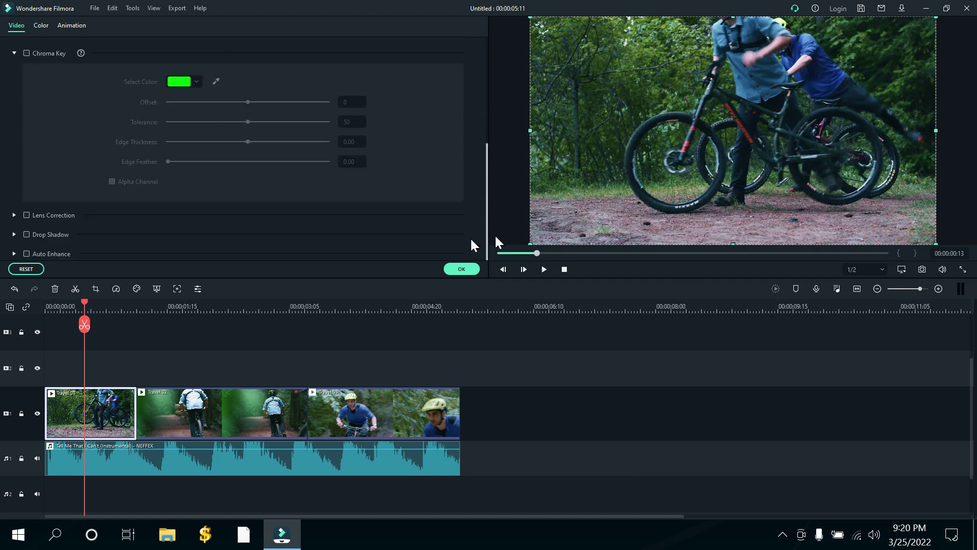
left_click(14, 215)
left_click_drag(488, 143, 481, 192)
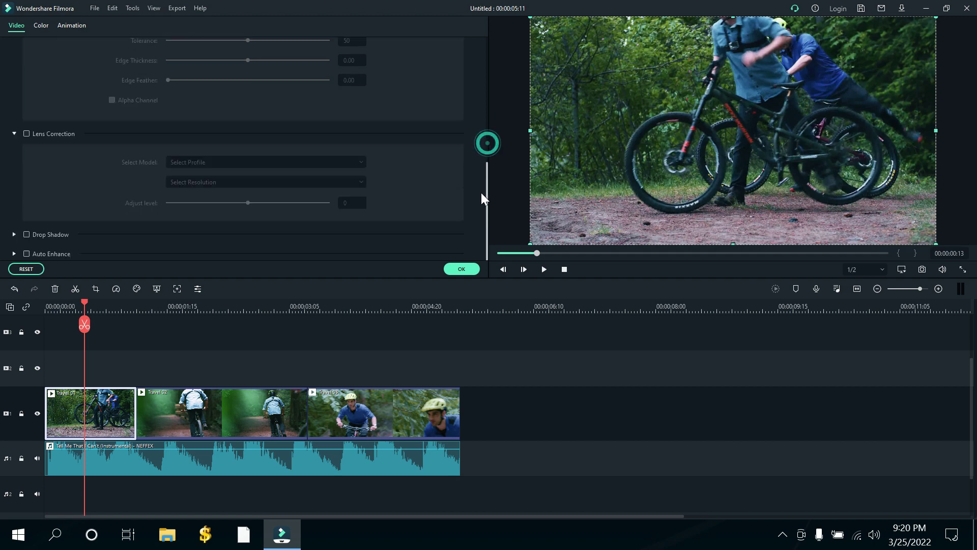
left_click(13, 234)
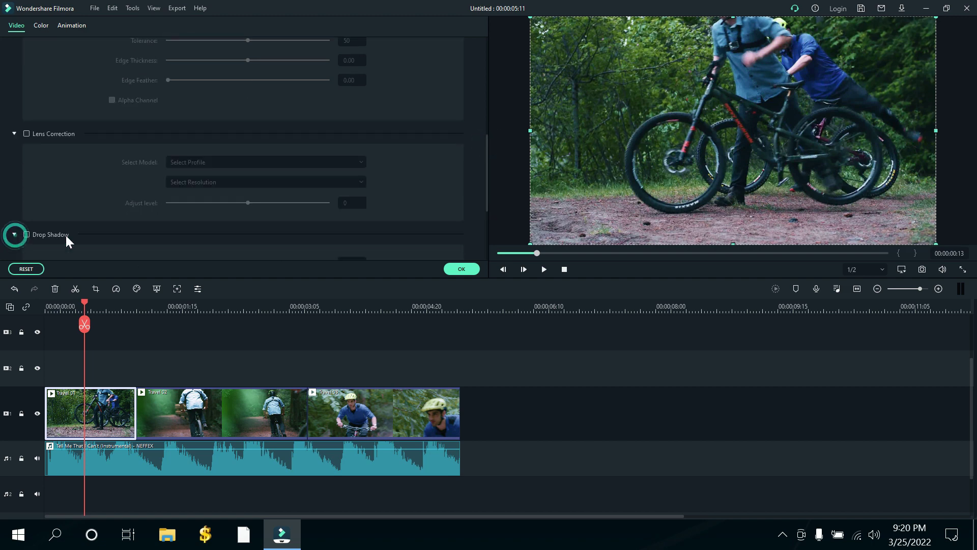
left_click_drag(486, 161, 495, 27)
left_click(39, 26)
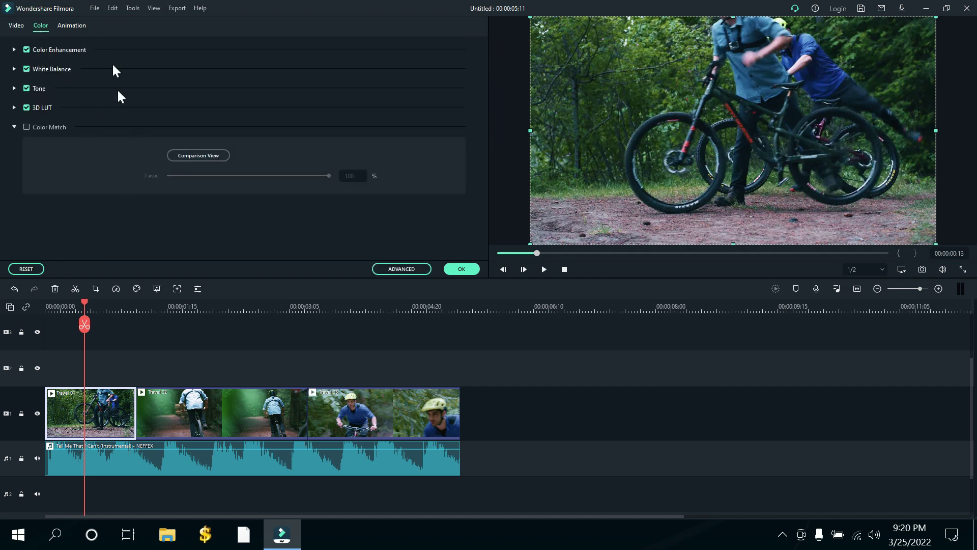
Try the Slide Right preset animation on Travel 01, reset it, and close the clip's settings
left_click(80, 30)
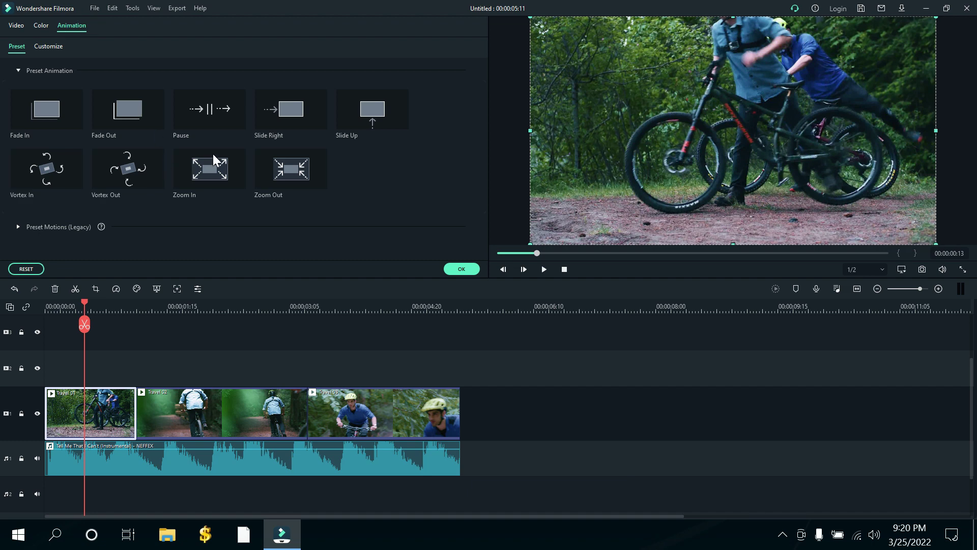
left_click(274, 118)
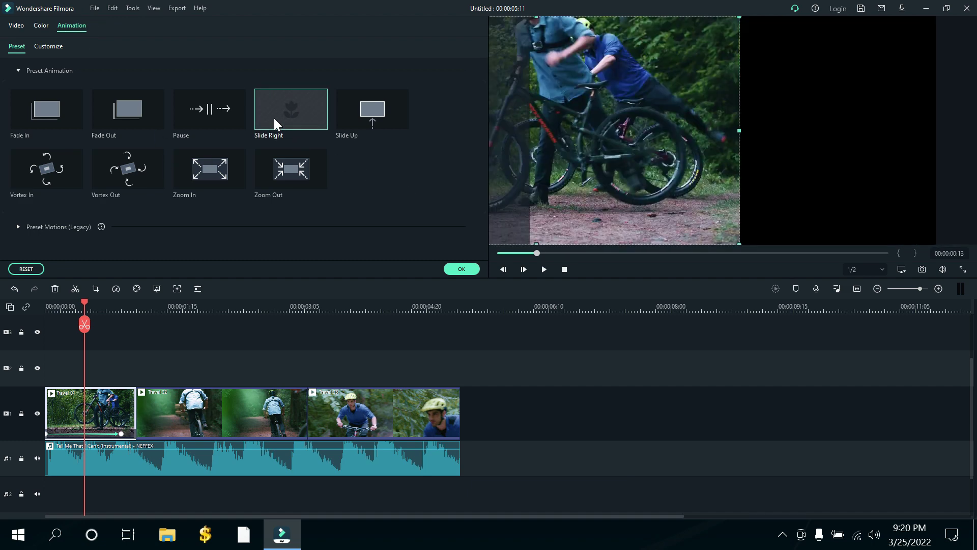
left_click(20, 270)
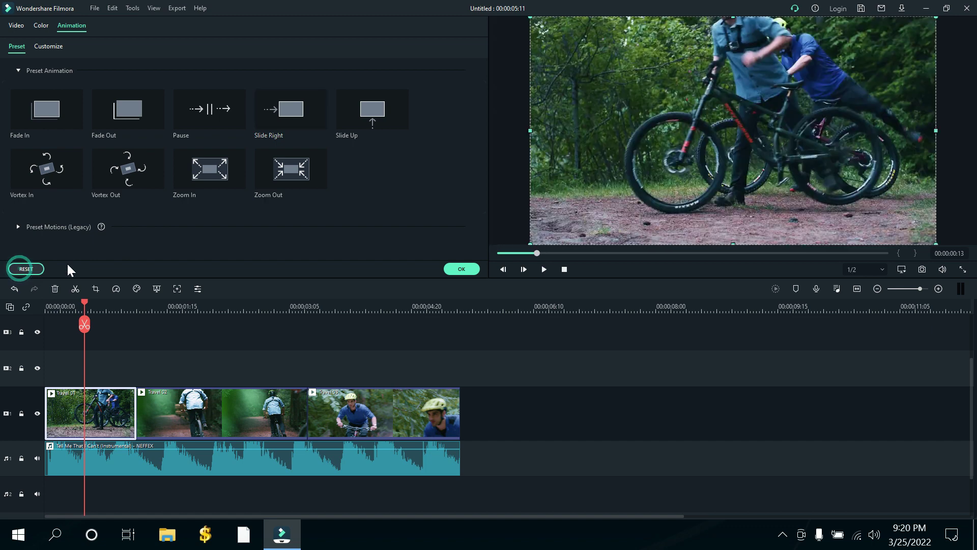
left_click(468, 269)
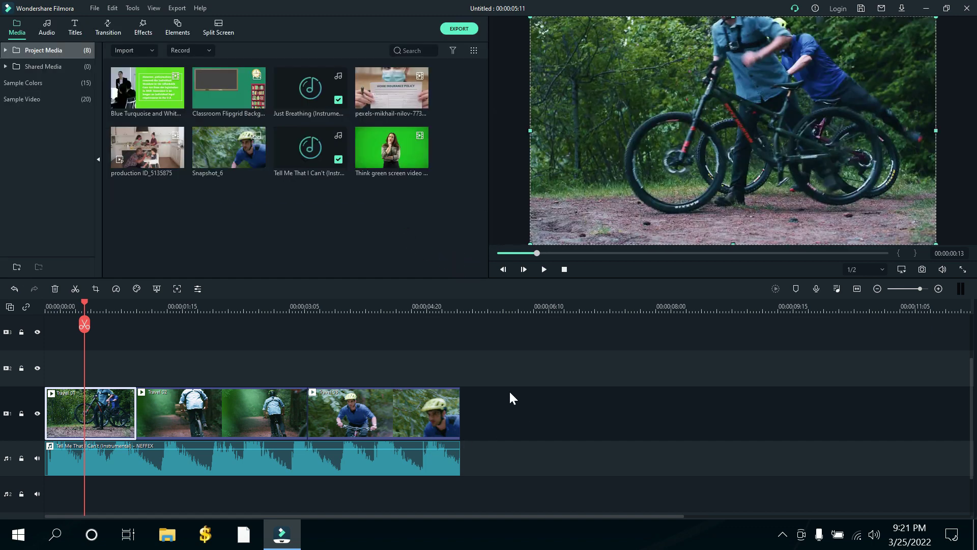
Delete all the video and music clips from the timeline
left_click(85, 448)
key("ctrl+a")
key("Delete")
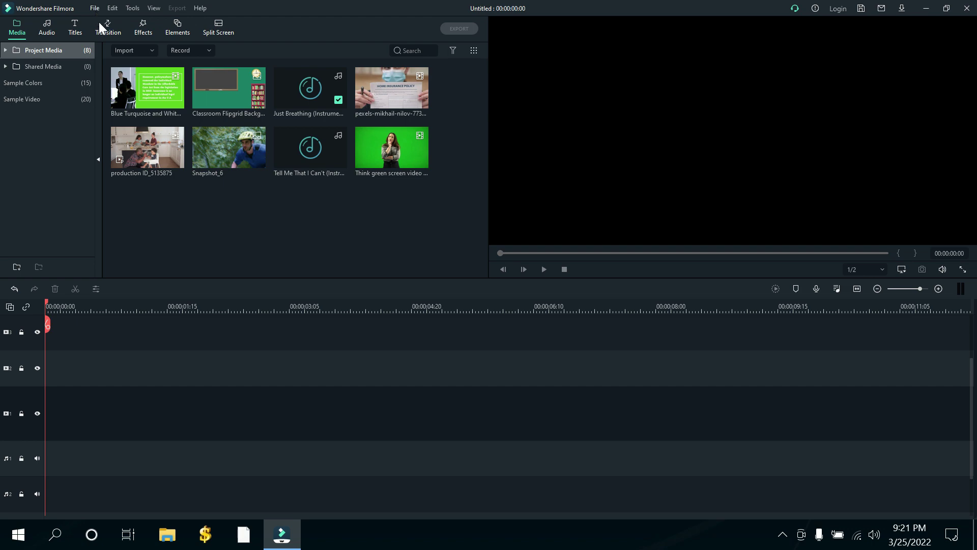
Start importing a media file and browse to the F: drive
left_click(143, 52)
left_click(145, 66)
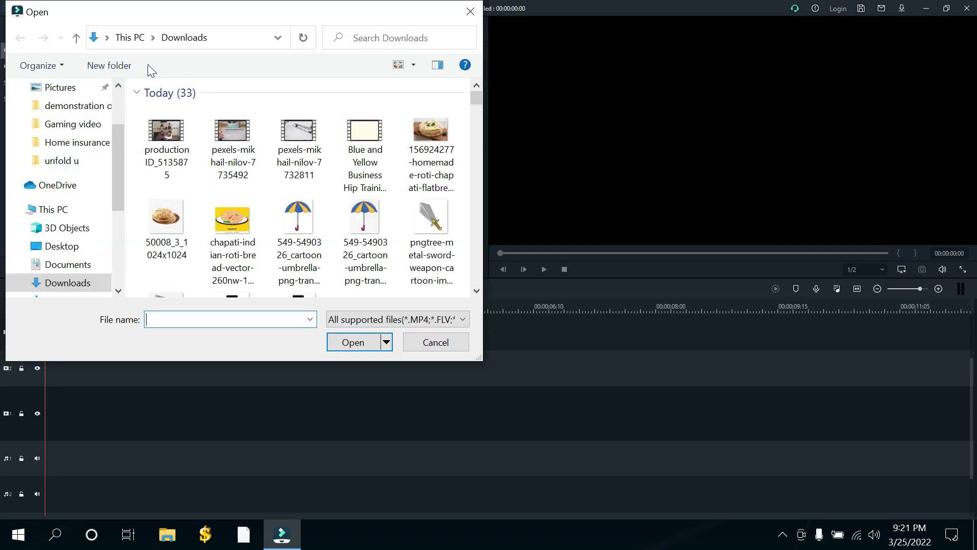
scroll(117, 160, "up", 2)
scroll(119, 158, "down", 4)
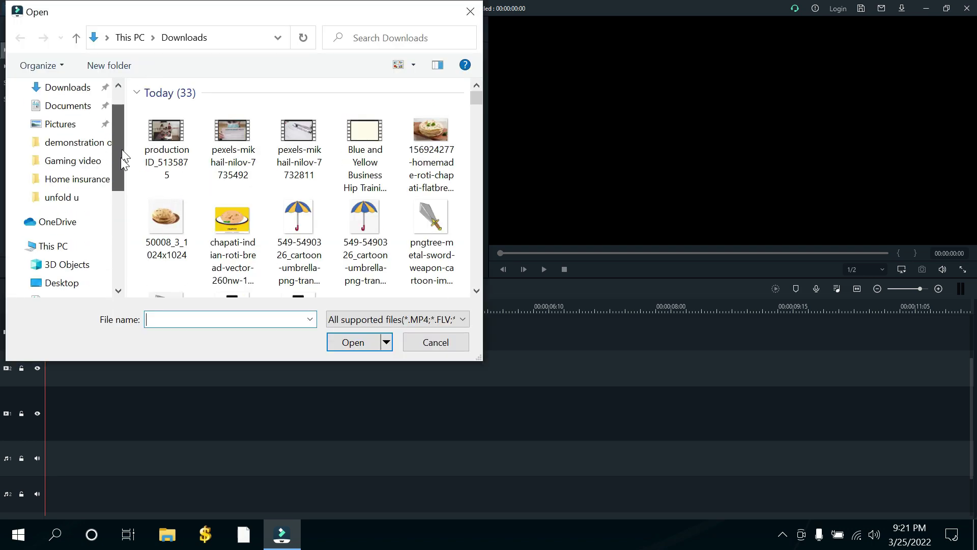
scroll(111, 228, "down", 1)
left_click(76, 234)
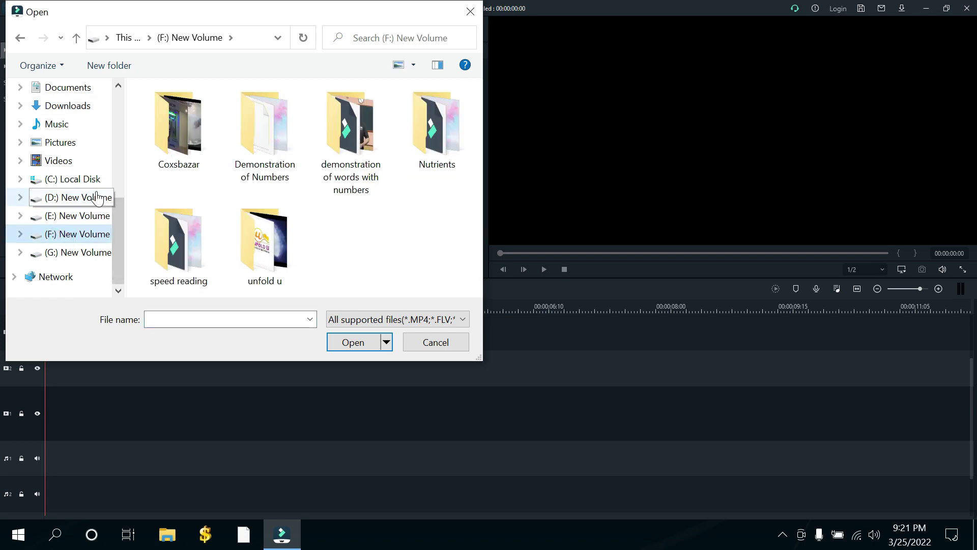
double_click(184, 145)
left_click_drag(477, 145, 477, 248)
key("Return")
scroll(409, 237, "down", 2)
scroll(408, 236, "up", 4)
left_click(76, 234)
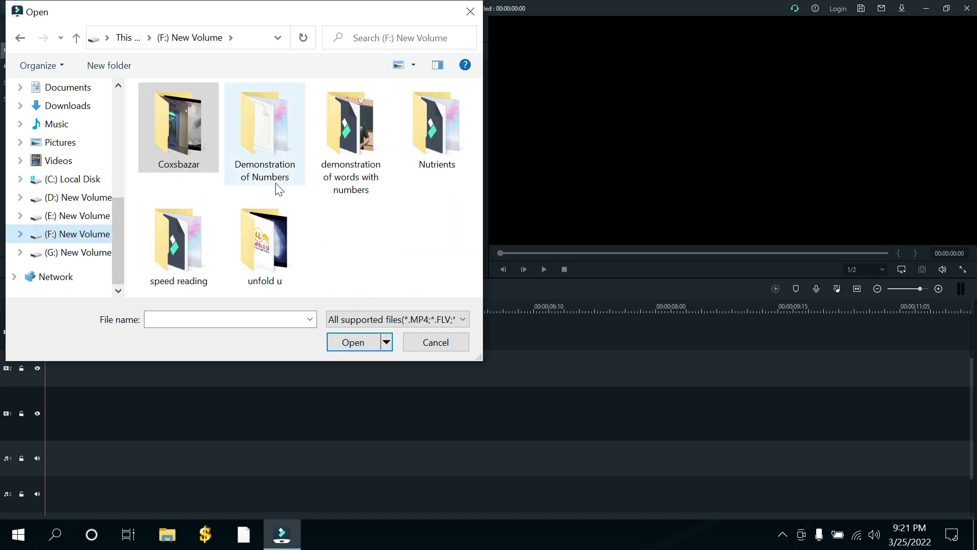
left_click(76, 252)
left_click(77, 216)
left_click(76, 233)
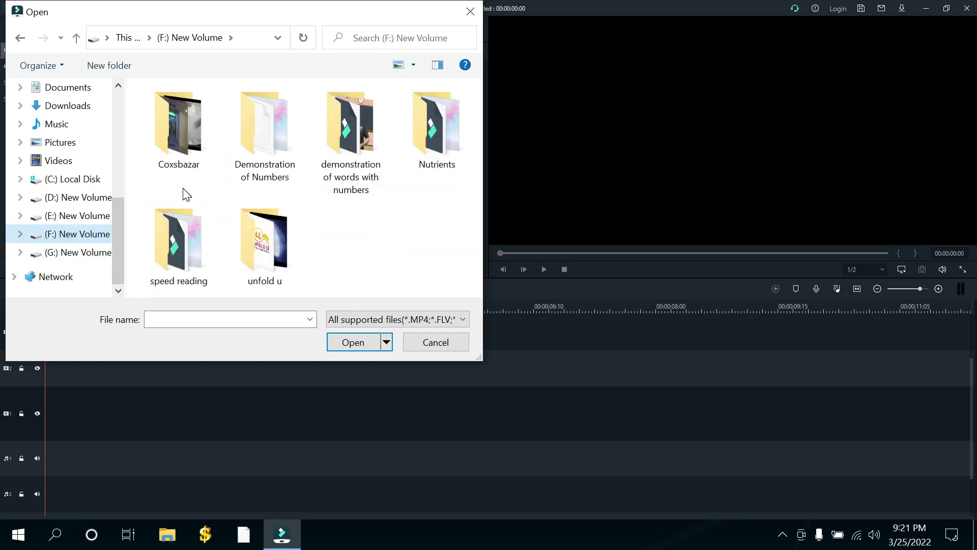
Import video 00004 from the Coxs bazar part 2 folder inside Coxsbazar
left_click(182, 166)
double_click(183, 165)
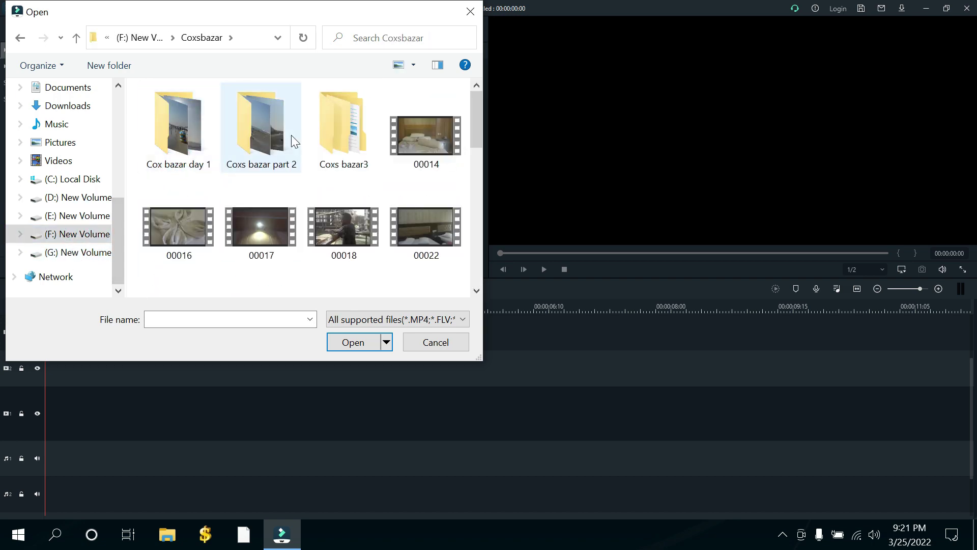
double_click(277, 159)
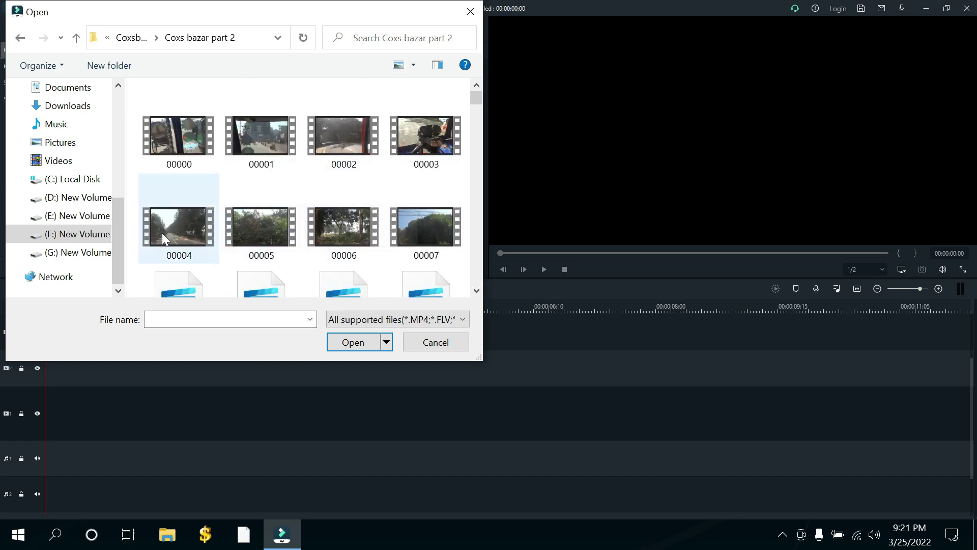
left_click(178, 231)
left_click(353, 342)
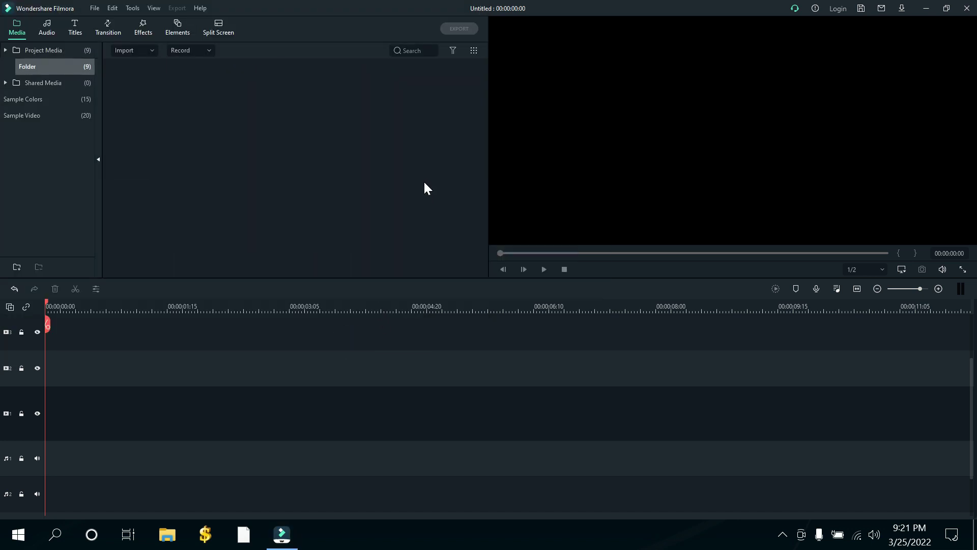
Place 00004 at the start of video track 1, split it at 00:00:07:08 and delete the remainder
left_click_drag(158, 230, 31, 428)
left_click(604, 306)
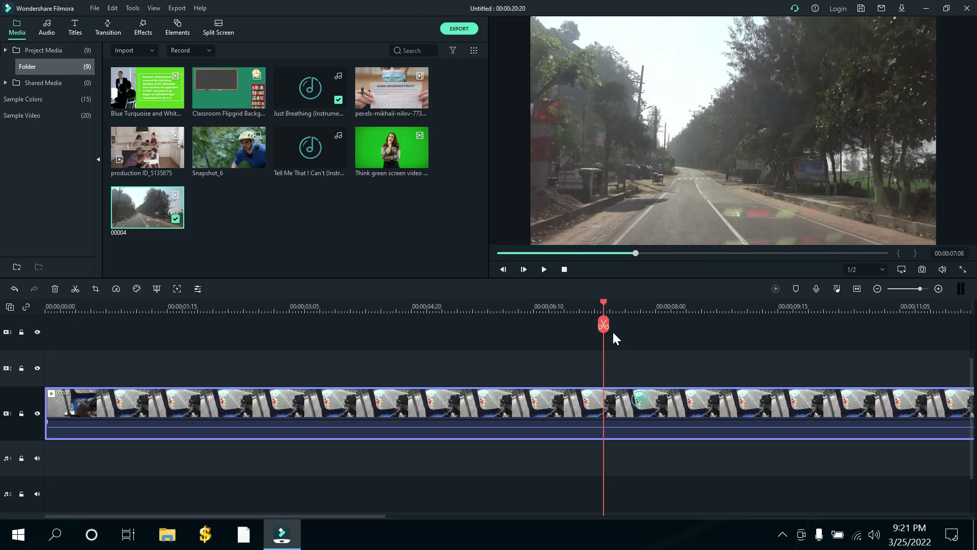
key("ctrl+b")
left_click(641, 408)
key("Delete")
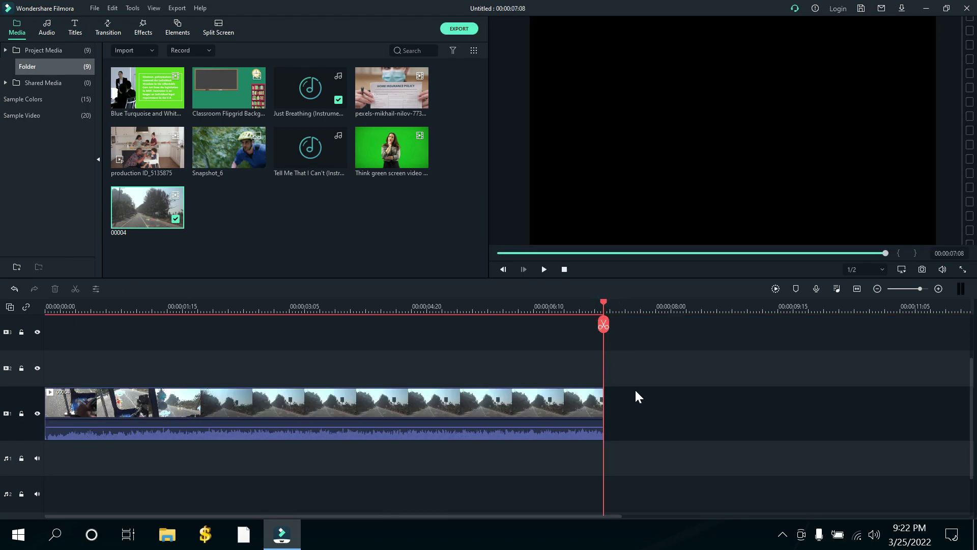
Detach the audio from the 00004 clip on video track 1 and delete the detached audio from audio track 1
left_click(323, 404)
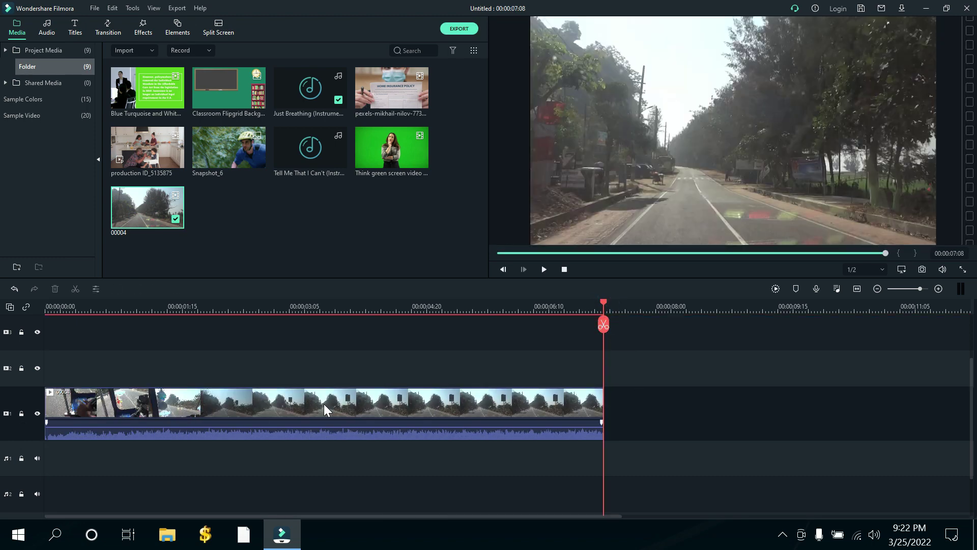
left_click(271, 307)
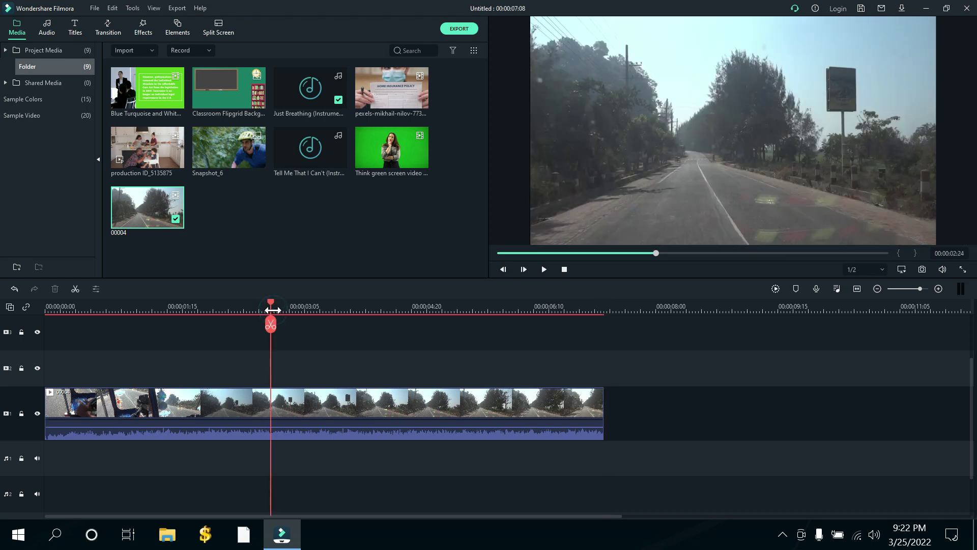
left_click(330, 413)
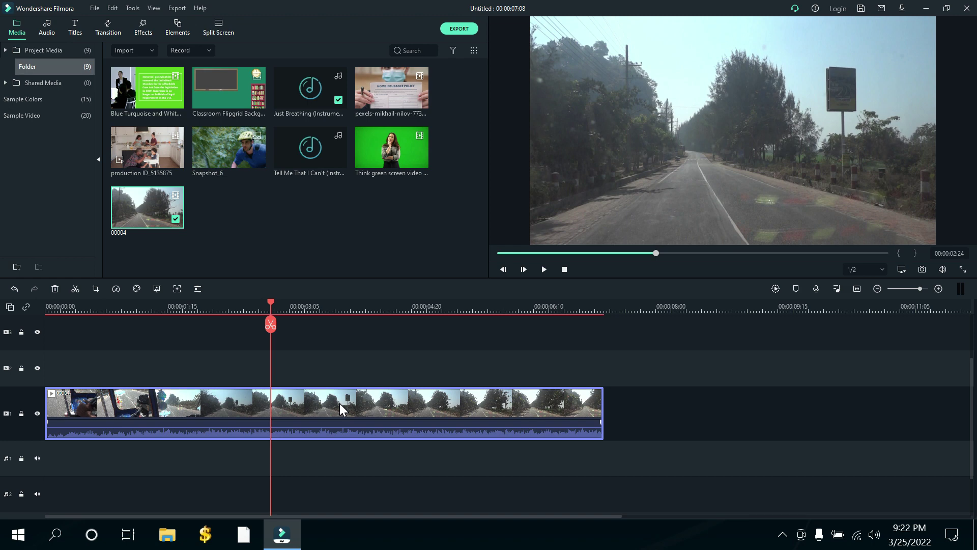
left_click(240, 300)
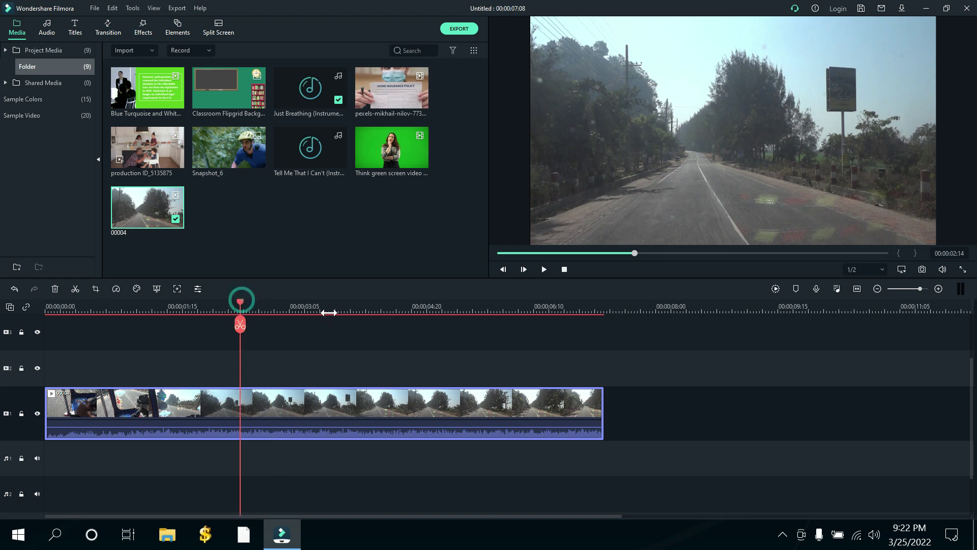
left_click(315, 404)
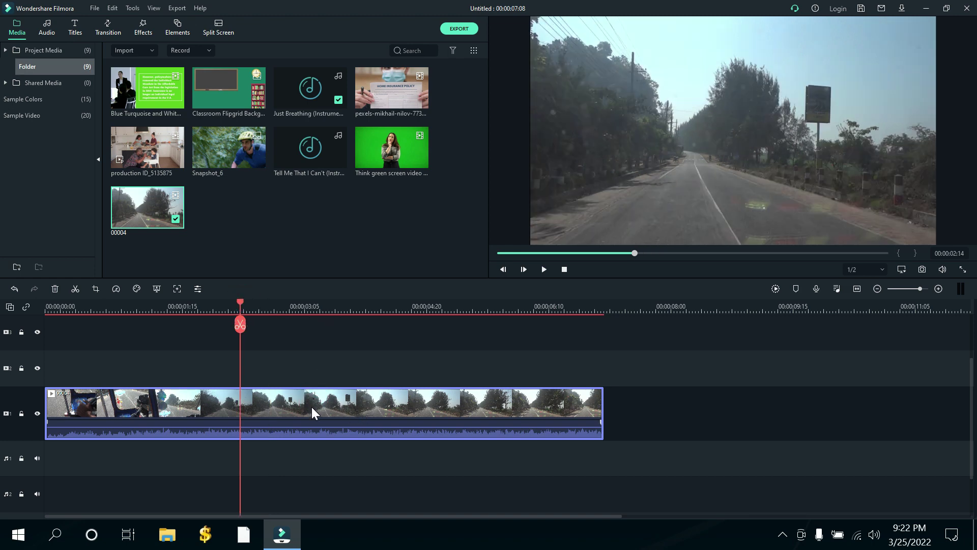
right_click(314, 412)
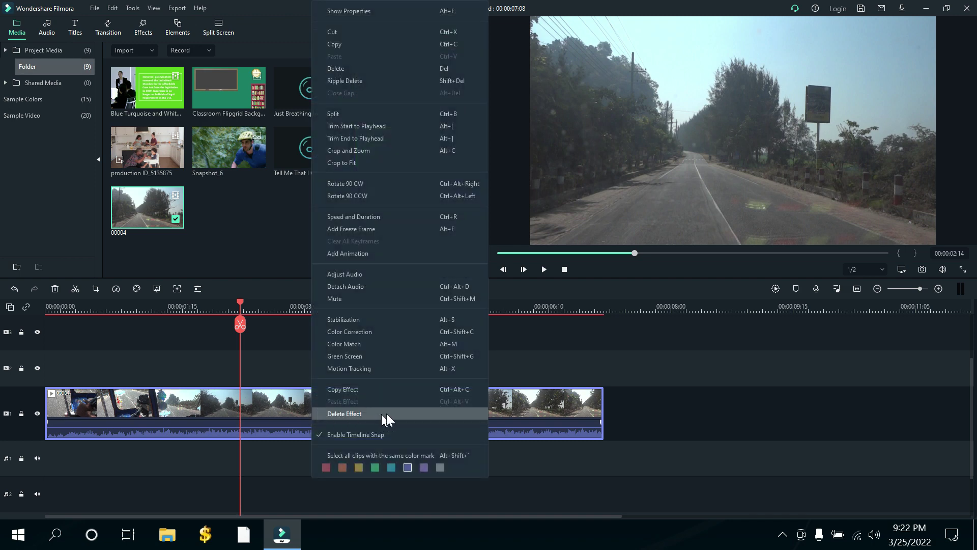
left_click(364, 287)
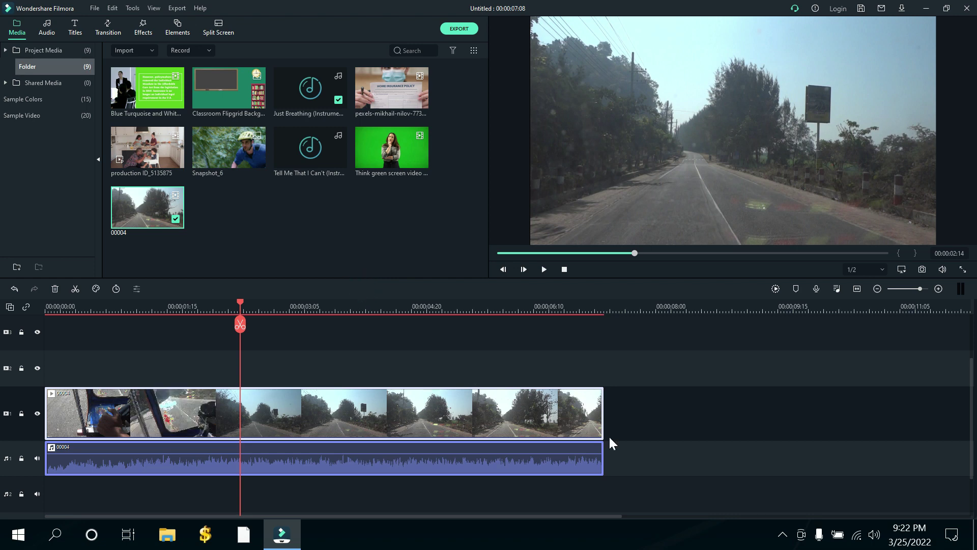
left_click(305, 465)
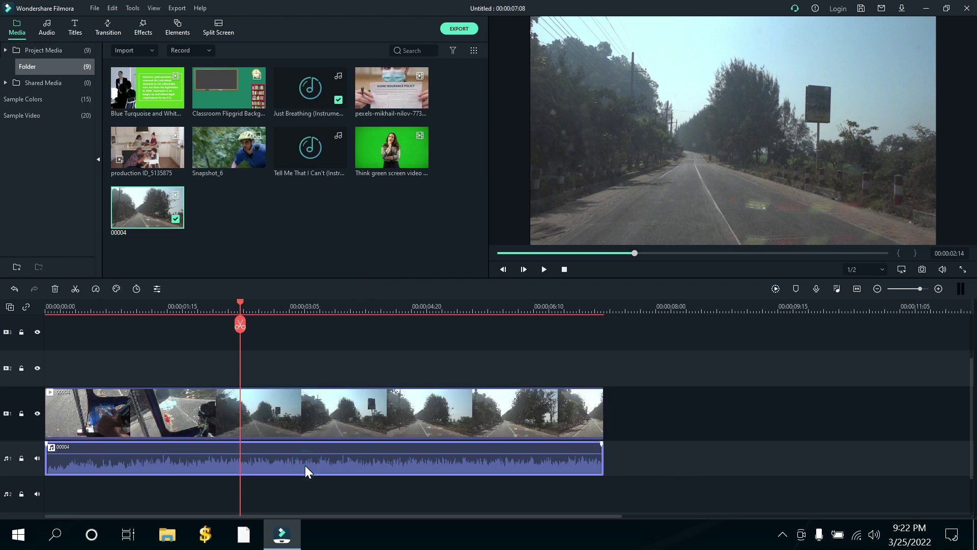
key("Delete")
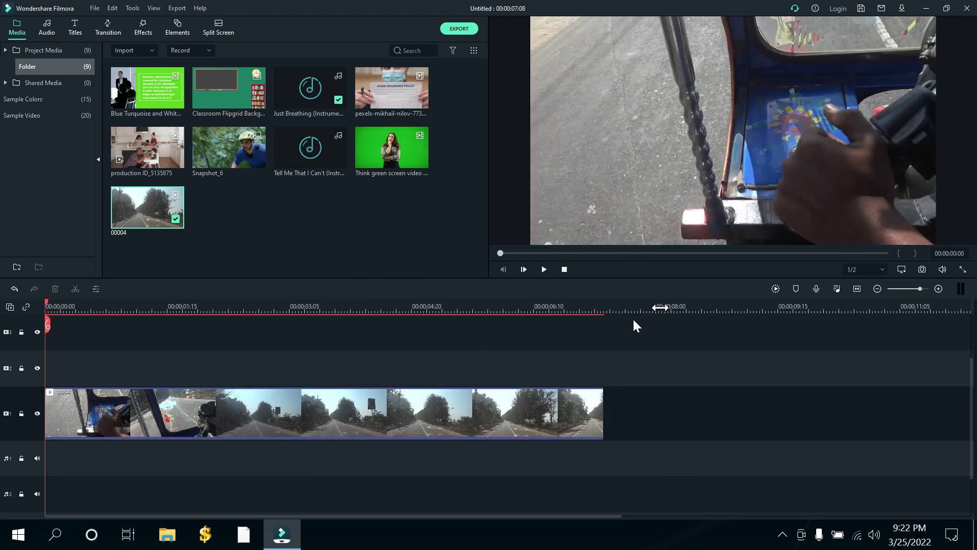
Render the timeline preview and play the silent 00004 clip from the start to check its shakiness
left_click(775, 289)
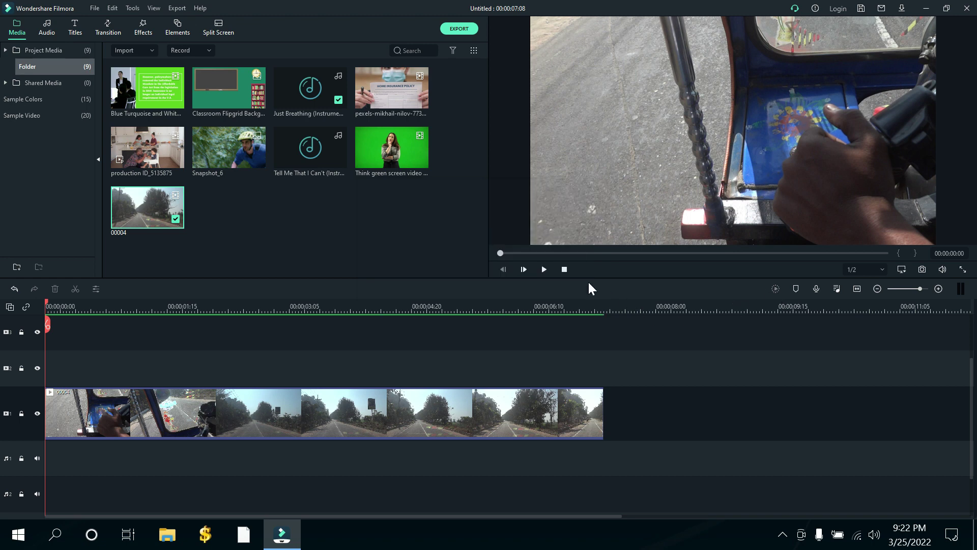
left_click(544, 270)
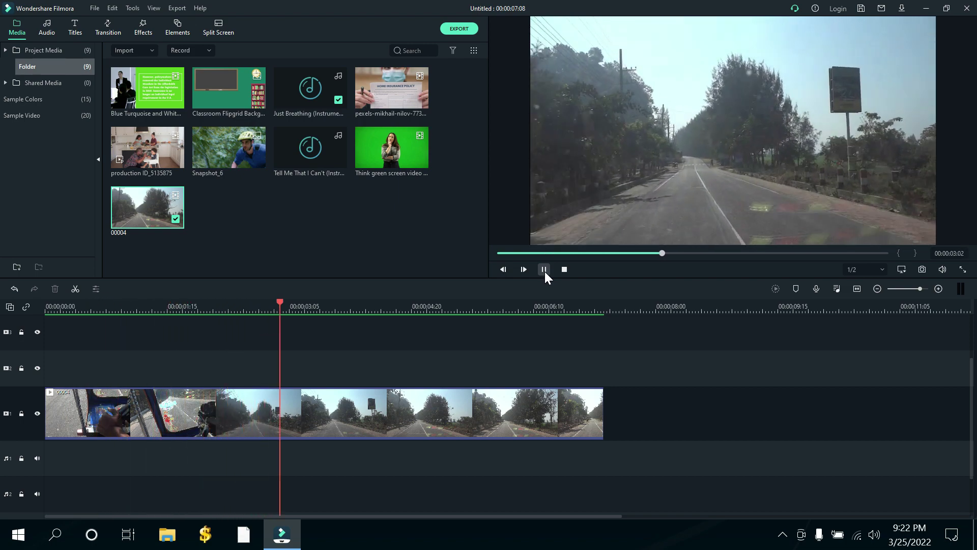
left_click(545, 270)
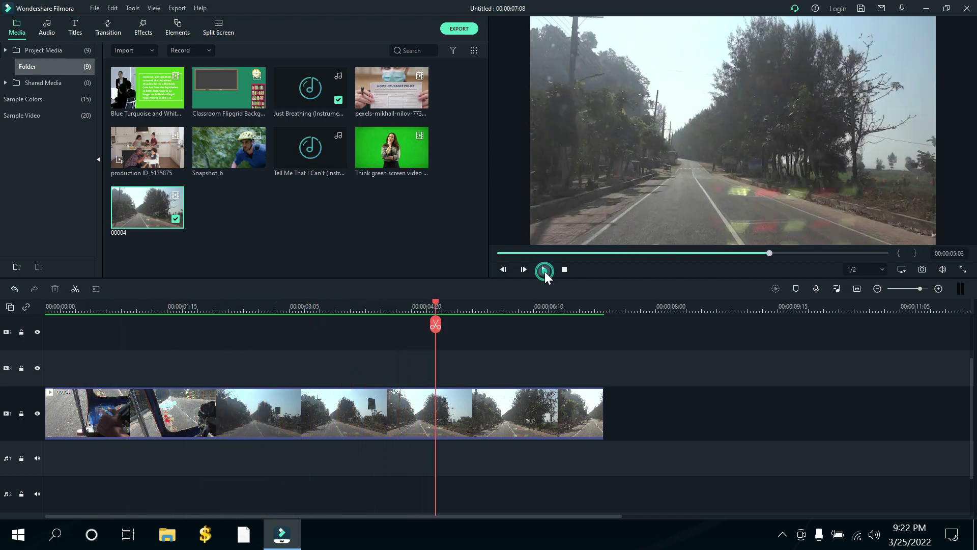
Split the 00004 clip at 00:00:02:20, delete the part before the split and play the remaining footage
left_click(258, 307)
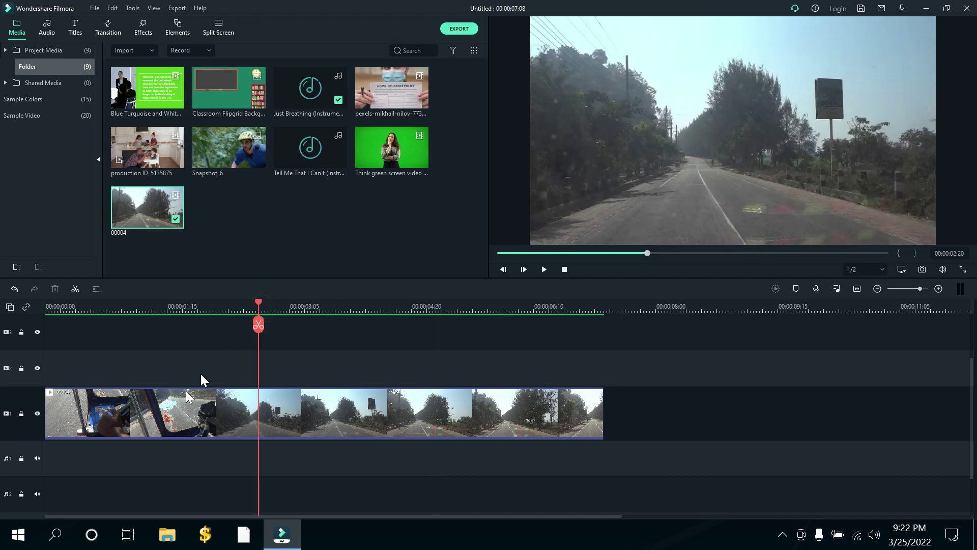
left_click(153, 419)
left_click(259, 325)
left_click(193, 420)
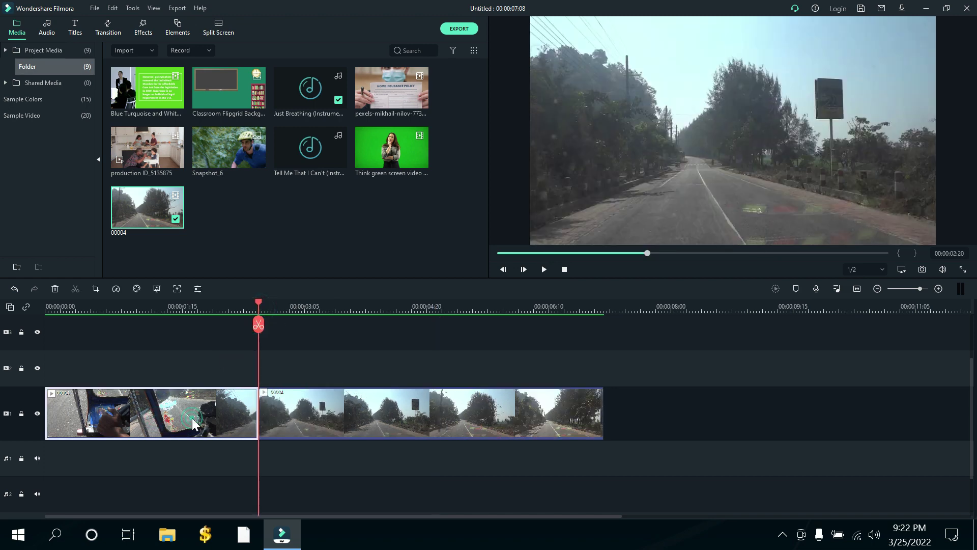
key("Delete")
left_click(544, 269)
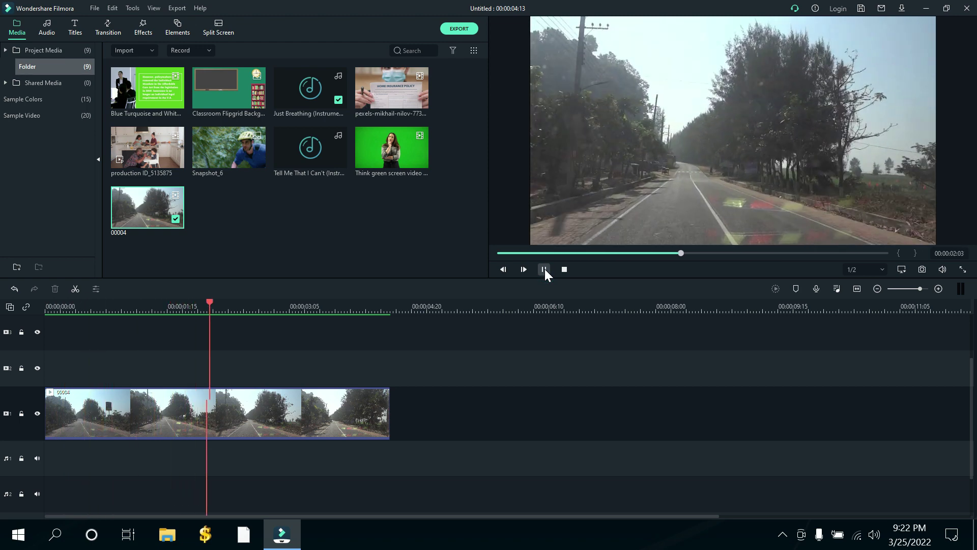
left_click(545, 269)
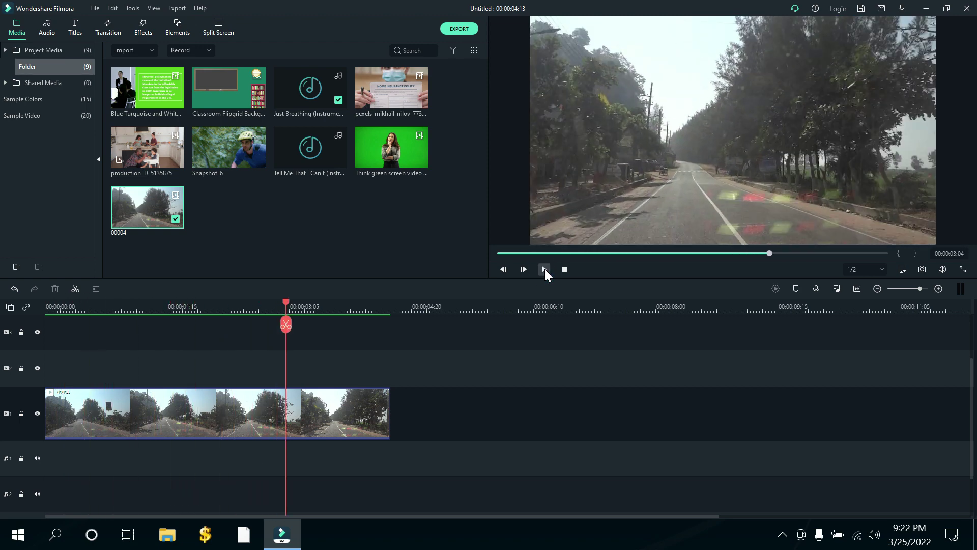
Open the clip's video settings and collapse the Compositing, Motion Tracking, Chroma Key, Lens Correction and Drop Shadow sections
double_click(166, 407)
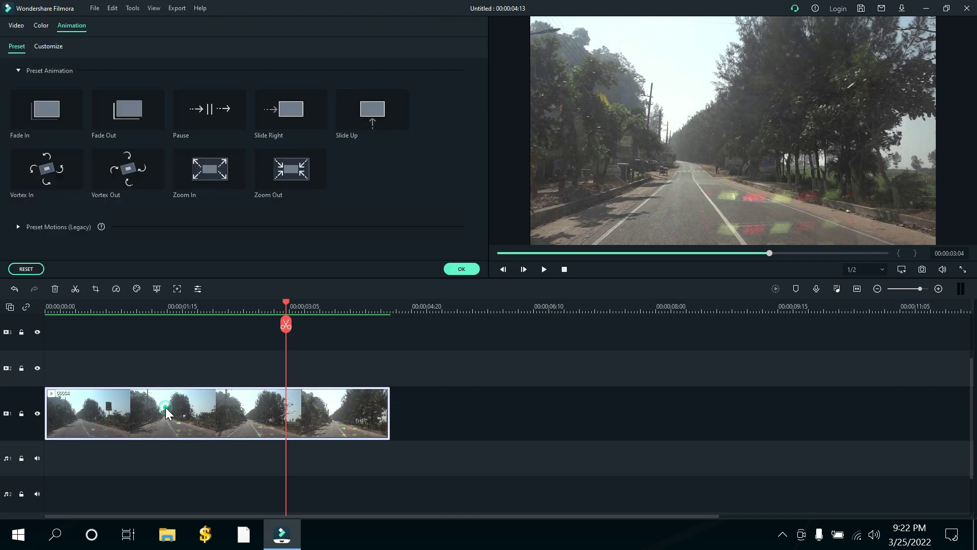
left_click(17, 25)
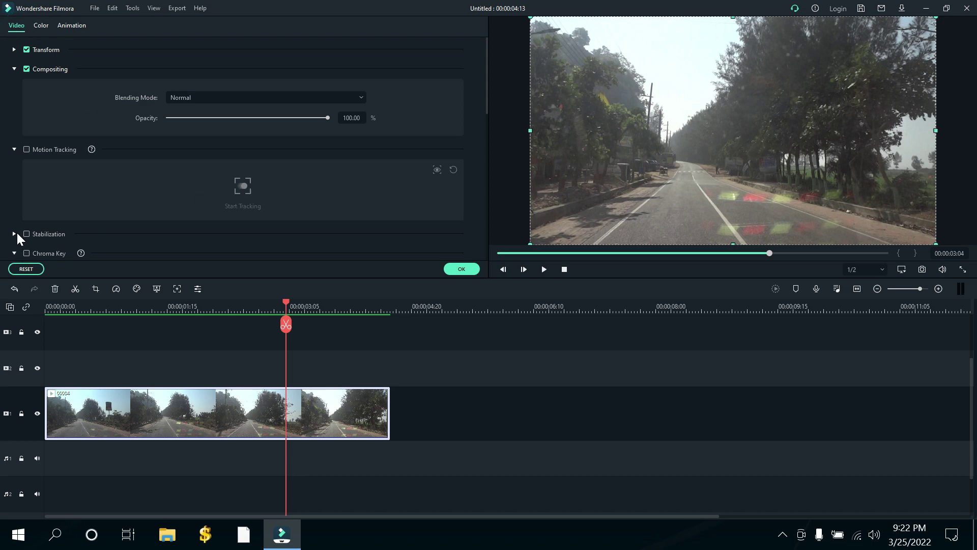
left_click(14, 69)
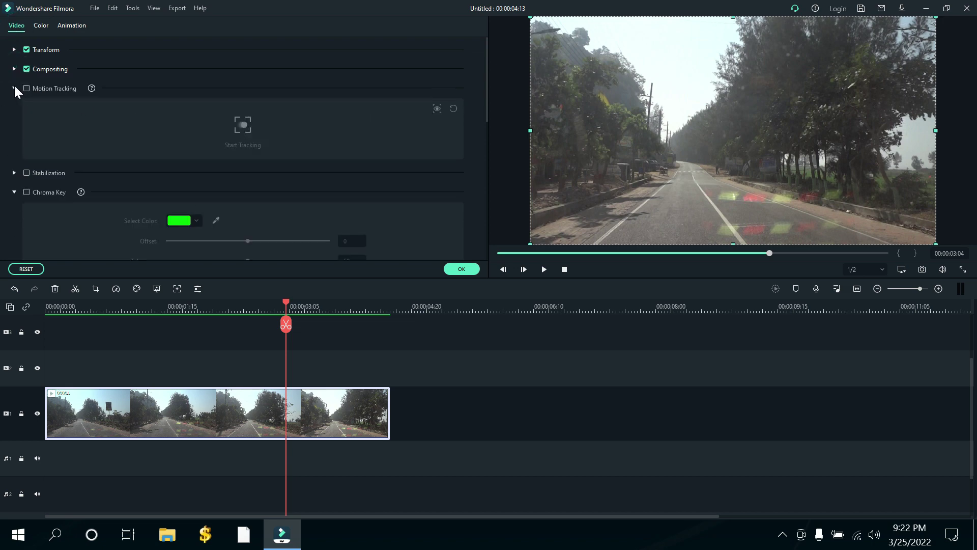
left_click(14, 88)
left_click(15, 127)
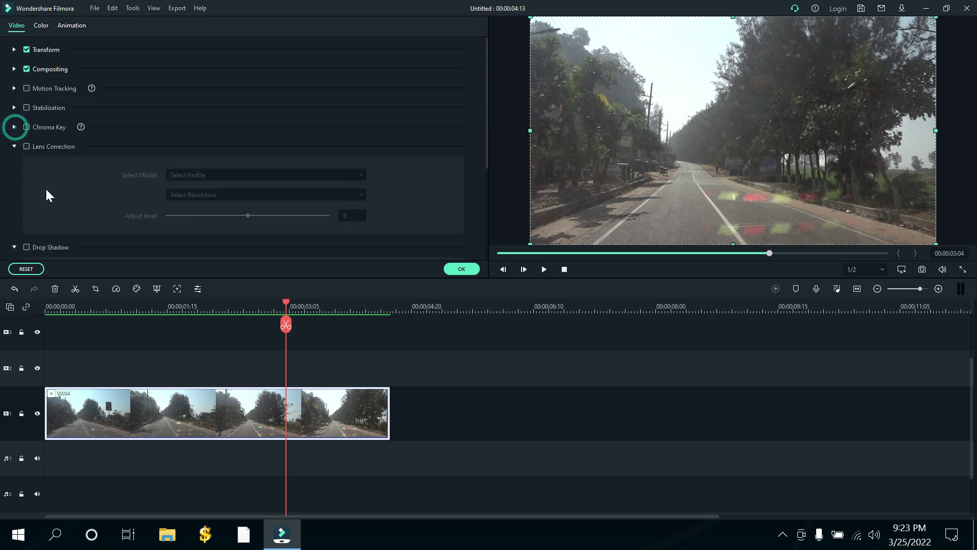
left_click(15, 147)
left_click(14, 165)
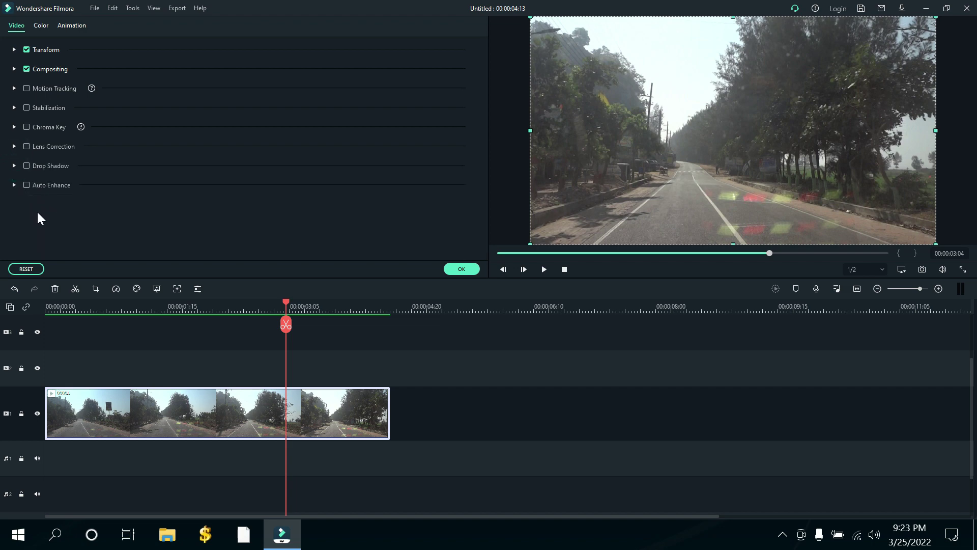
Enable Stabilization for the 00004 clip, let the analysis finish and show the available Edge Processing options
left_click(14, 107)
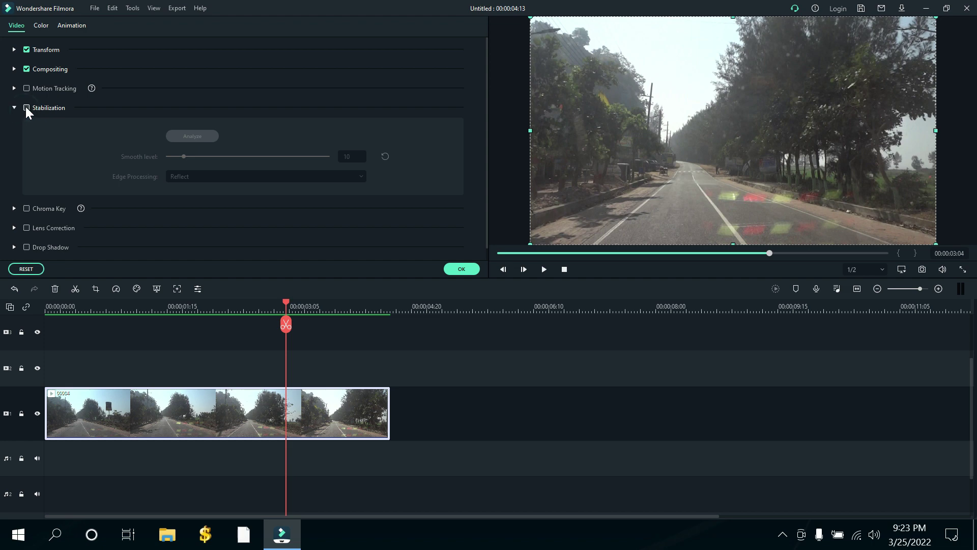
left_click(27, 108)
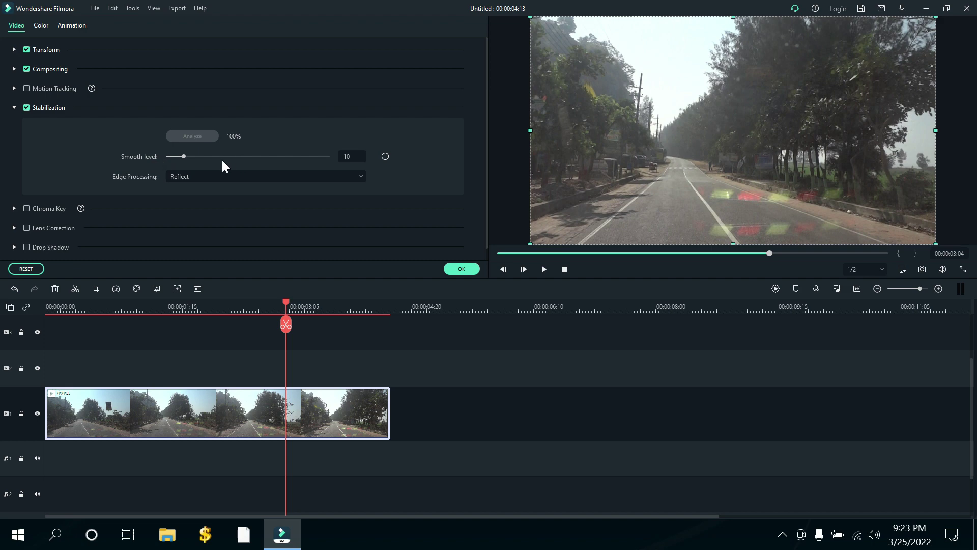
left_click(281, 176)
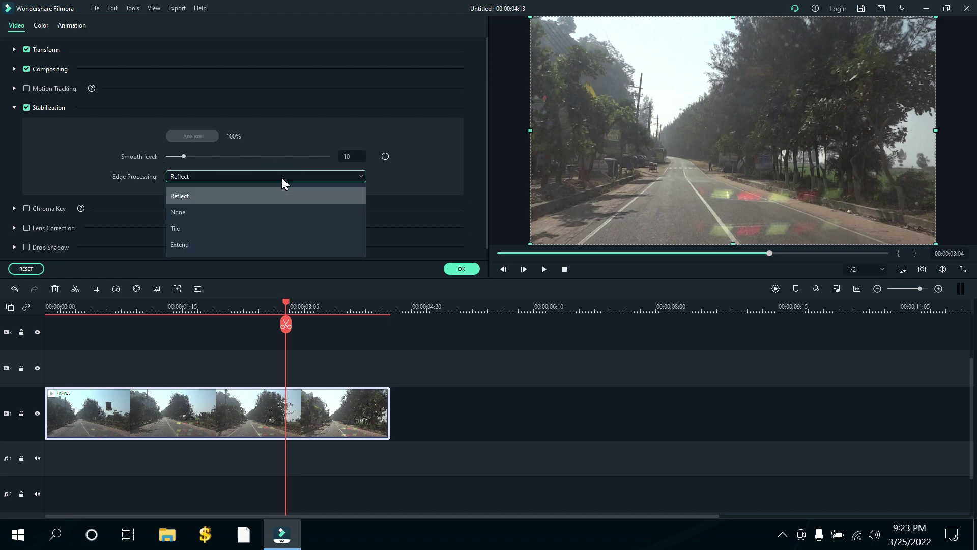
left_click(282, 177)
Try a stabilization smooth level of 14, set it to 10 instead and apply the clip settings
mouse_move(194, 159)
left_mouse_down()
mouse_move(311, 164)
mouse_move(190, 160)
left_mouse_up()
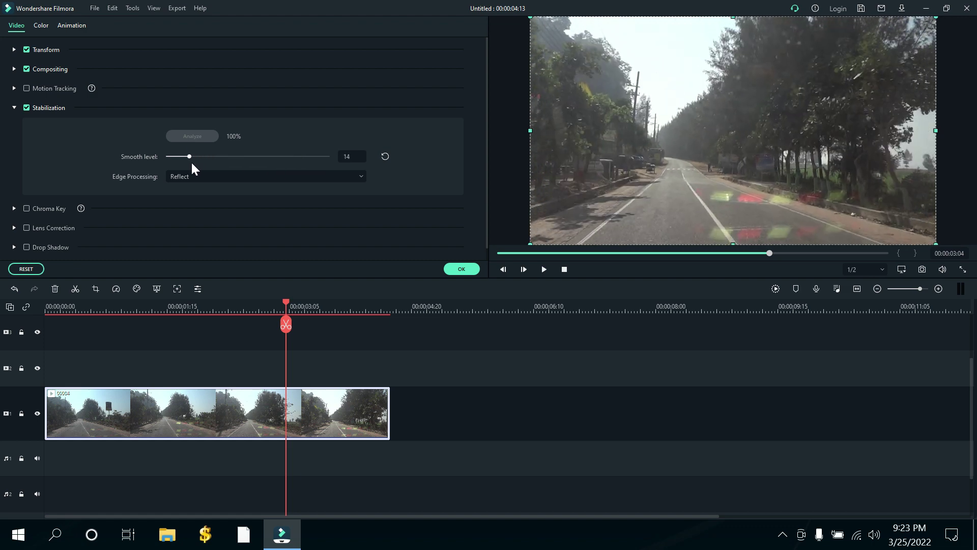
left_click(347, 155)
type("1")
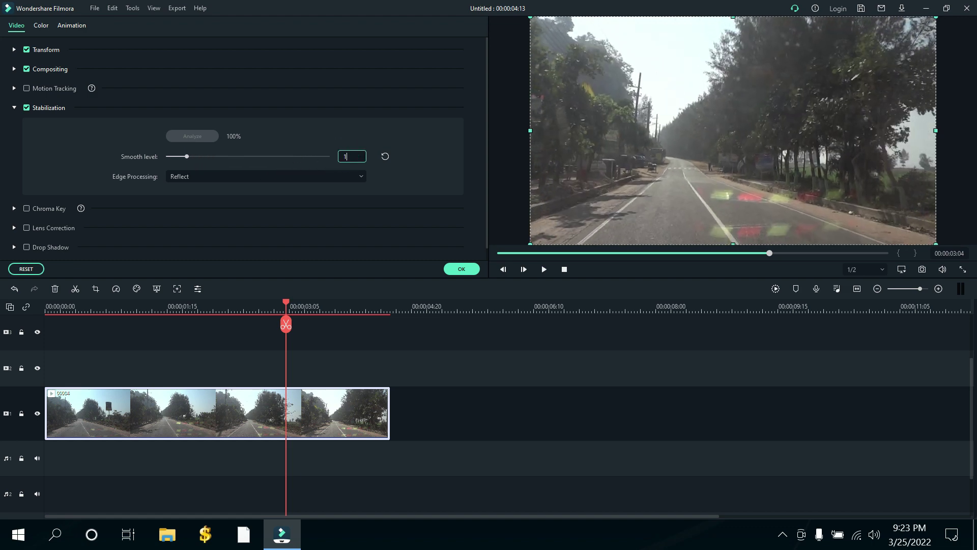
key("Return")
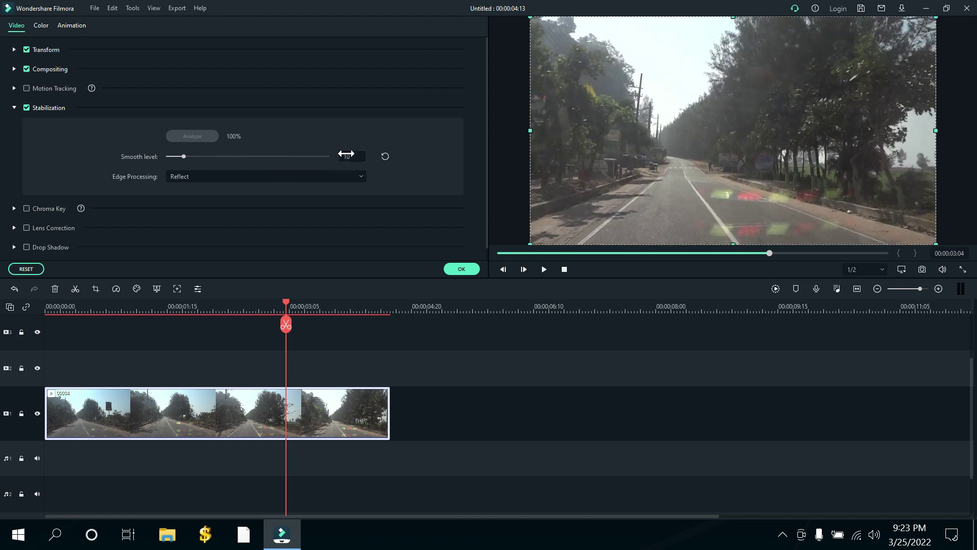
left_click(458, 269)
Render the timeline preview and play the stabilized 00004 clip from the start
left_click(773, 289)
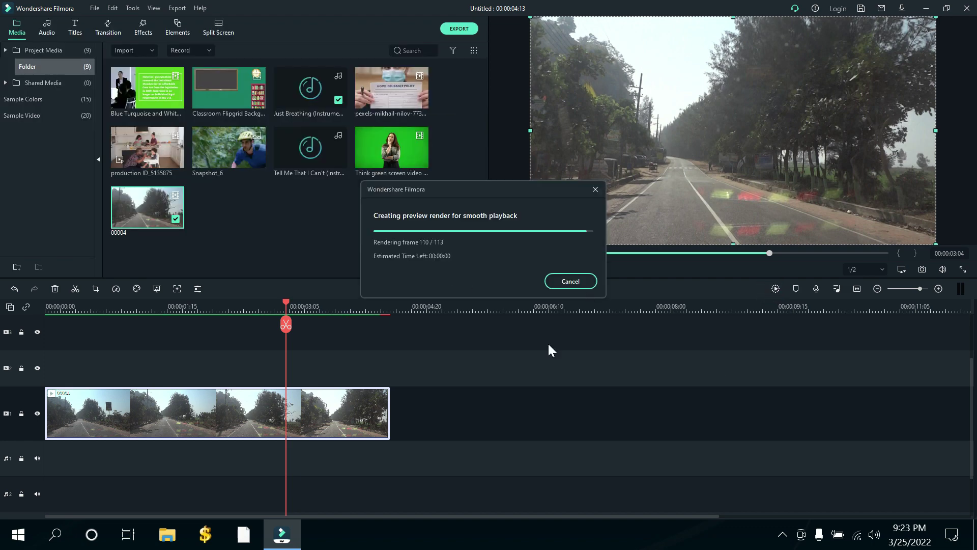
left_click(564, 269)
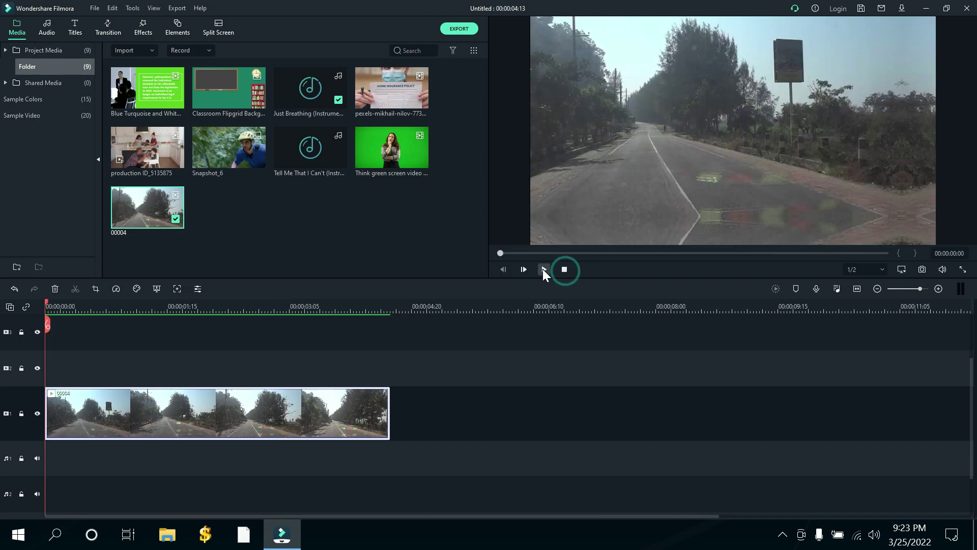
left_click(544, 269)
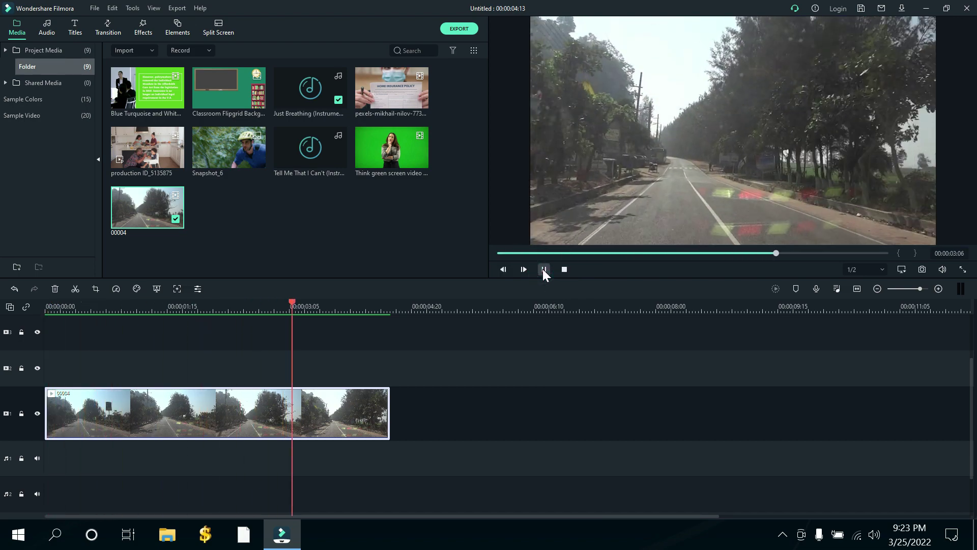
left_click(543, 269)
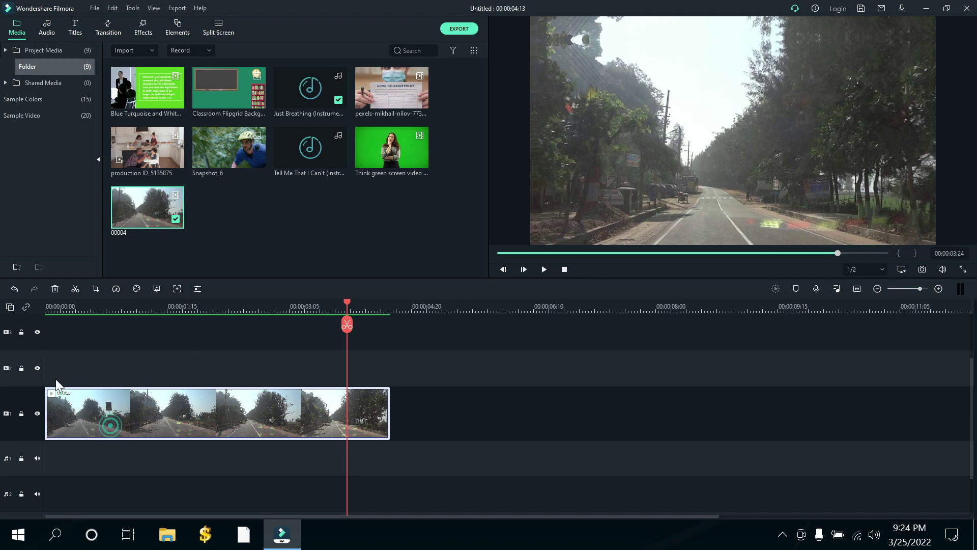
Undo the last stabilization change on the 00004 clip and play it from the start for comparison
left_click(14, 290)
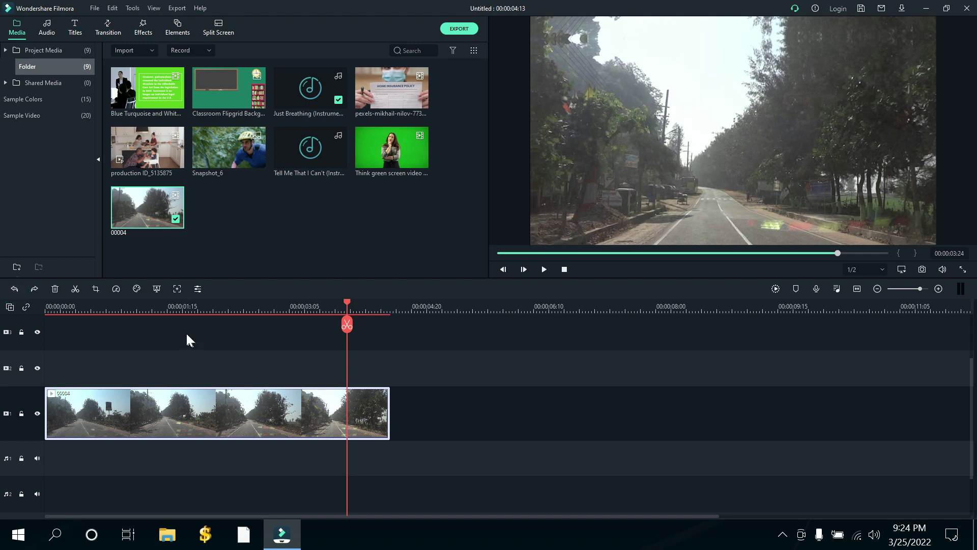
left_click(151, 306)
left_click(564, 269)
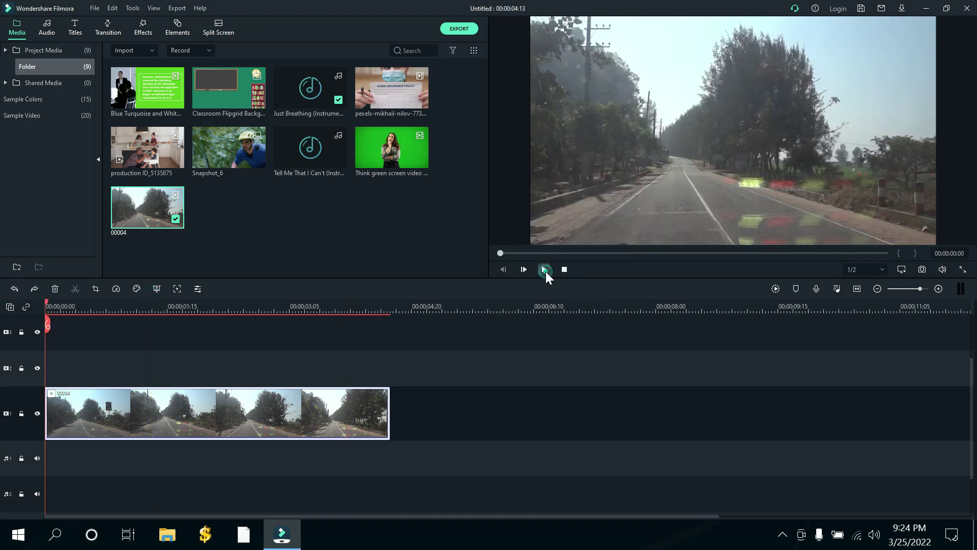
left_click(545, 269)
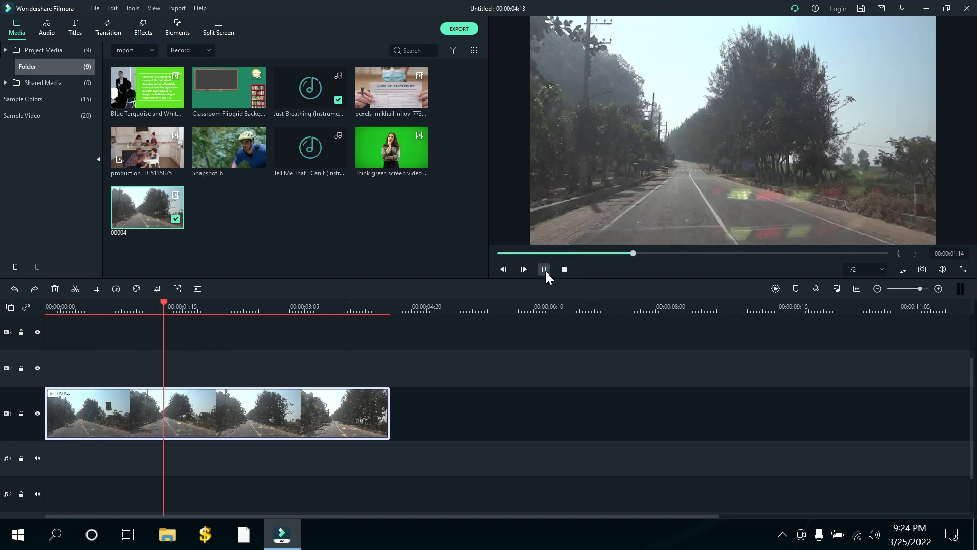
left_click(544, 269)
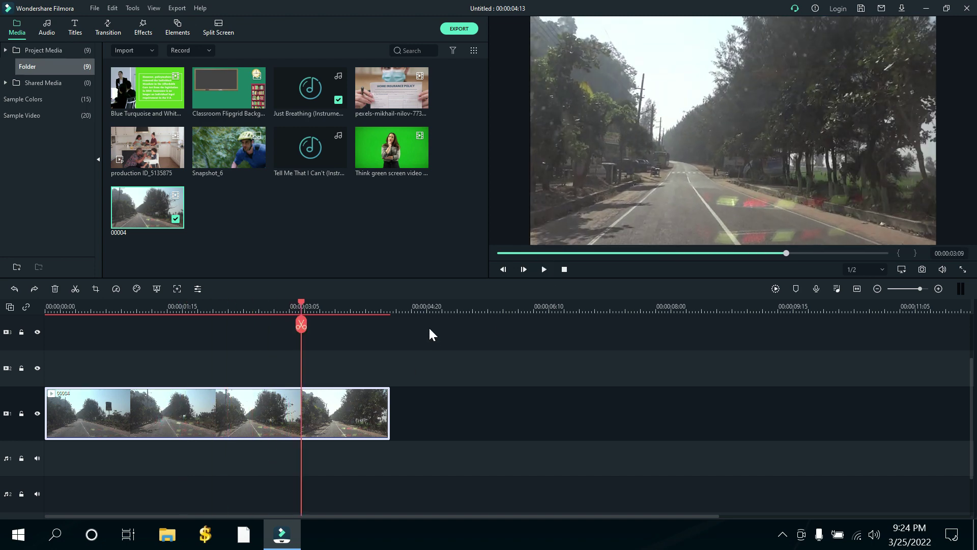
Paste a second copy of the 00004 clip and line both copies up end to end on video track 2
left_click(439, 308)
key("ctrl+v")
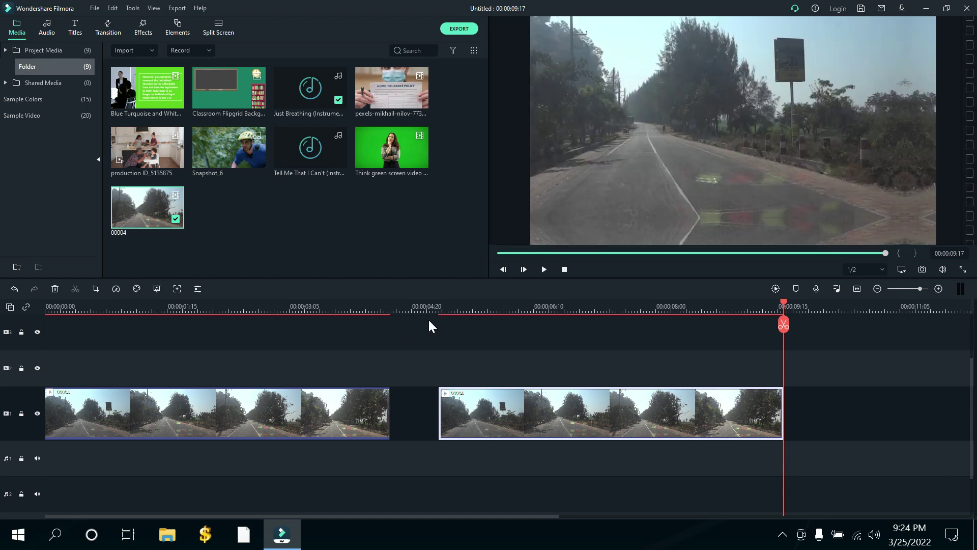
left_click(410, 310)
left_click_drag(210, 402, 182, 365)
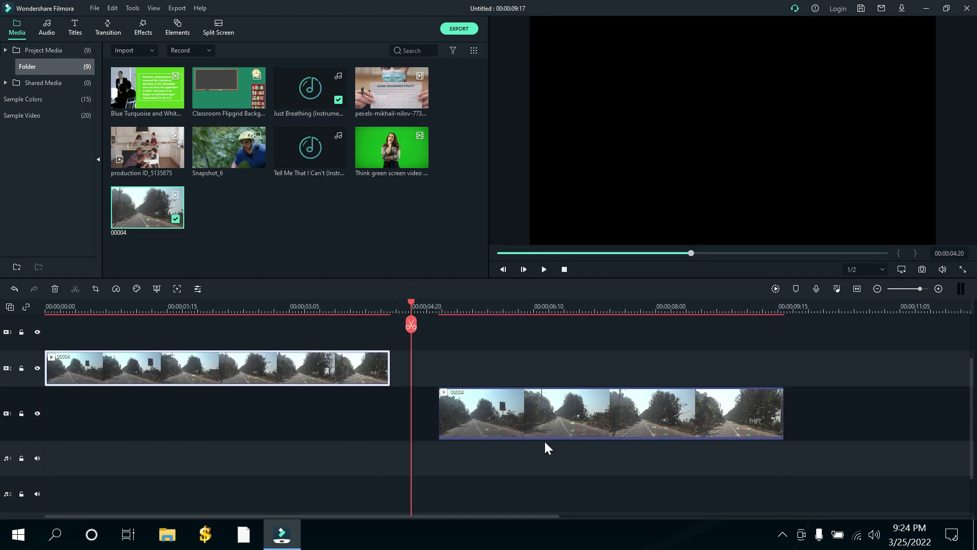
left_click_drag(545, 440, 481, 377)
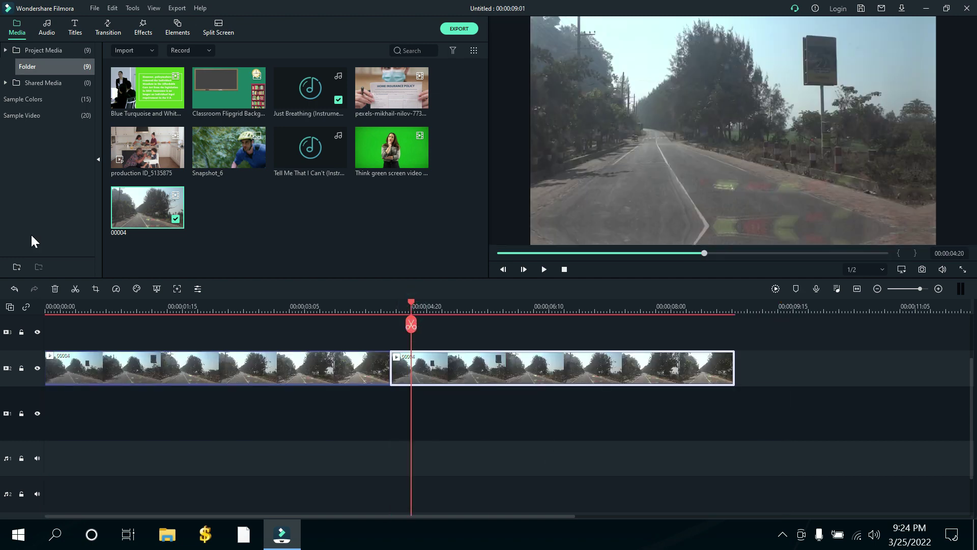
Place the Black sample color on video track 1, spanning the full length beneath both 00004 clips
left_click(22, 99)
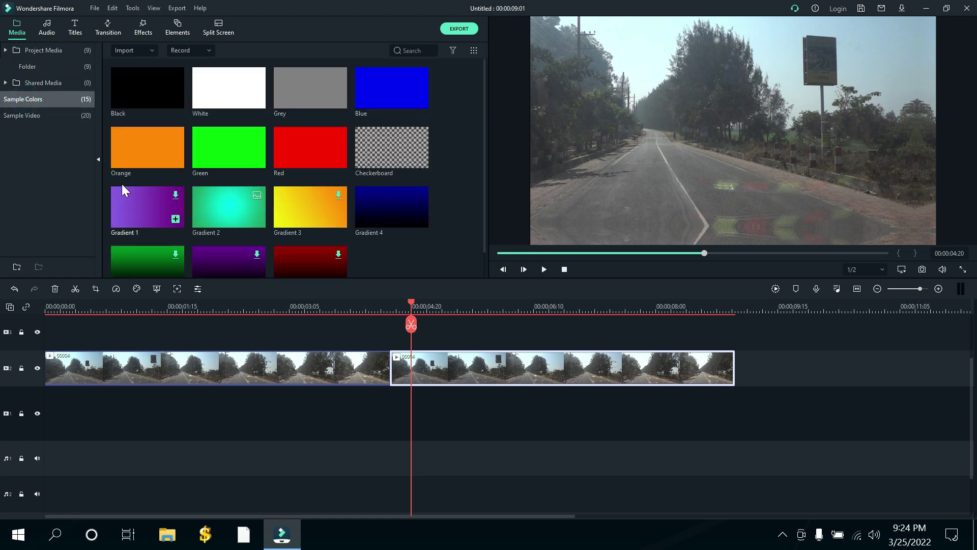
left_click_drag(129, 96, 736, 425)
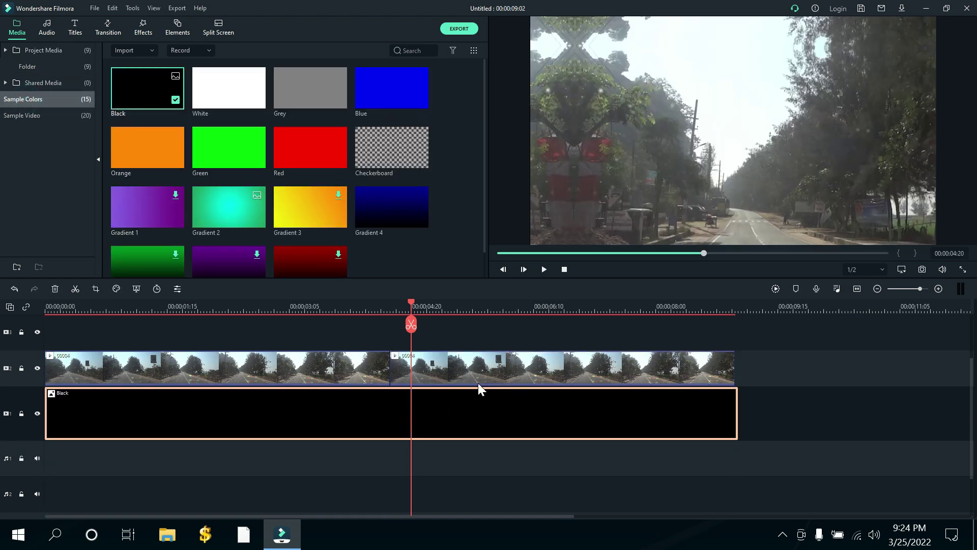
Scale the first 00004 clip down to about half the frame width and position it in the left half of the frame
left_click(274, 306)
left_click(291, 366)
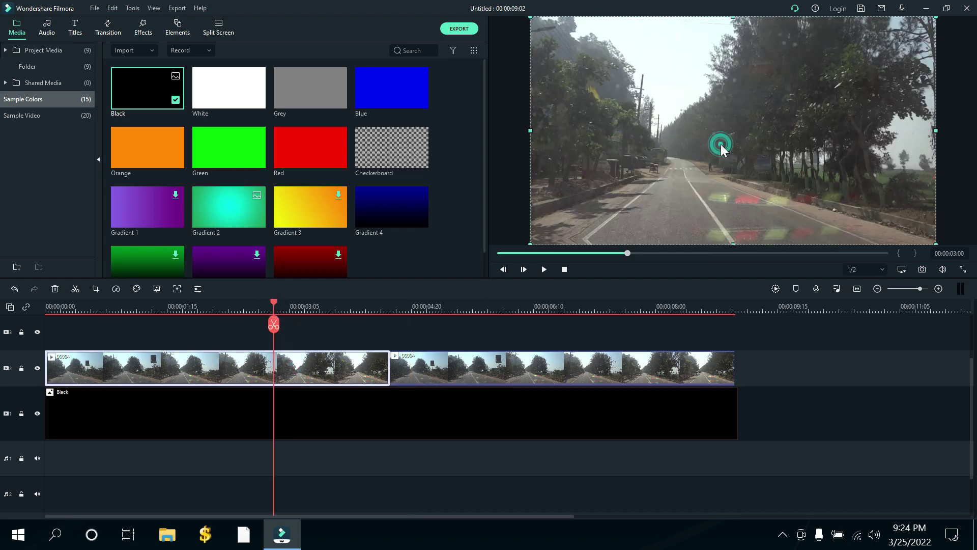
left_click_drag(936, 18, 729, 137)
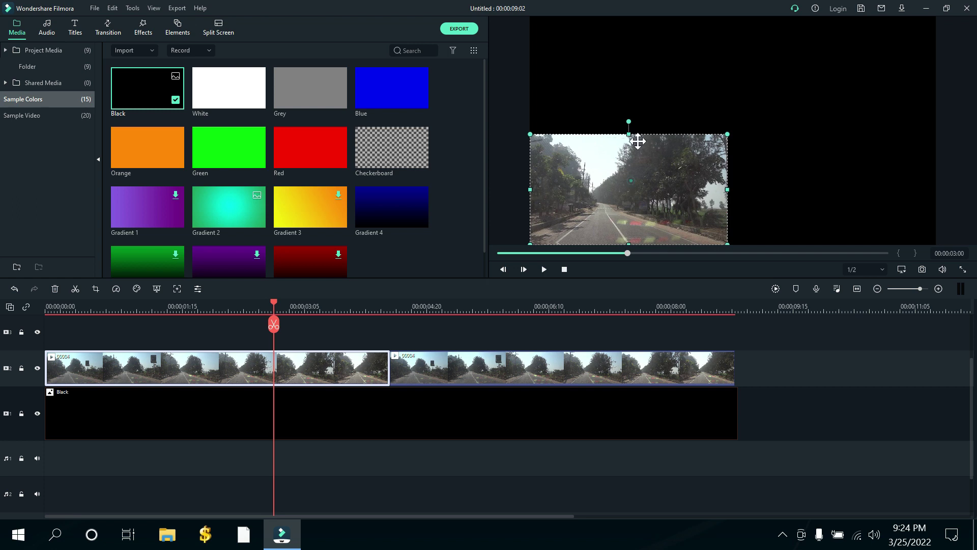
left_click_drag(637, 139, 640, 105)
Shrink the second 00004 clip into the right half of the frame and stack it on track 3 above the first, starting at zero
left_click(507, 302)
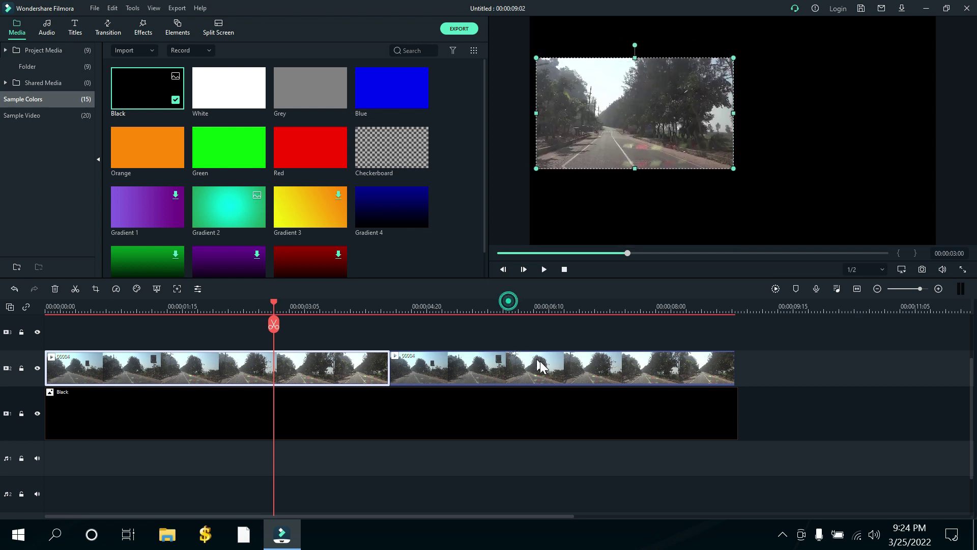
left_click(883, 69)
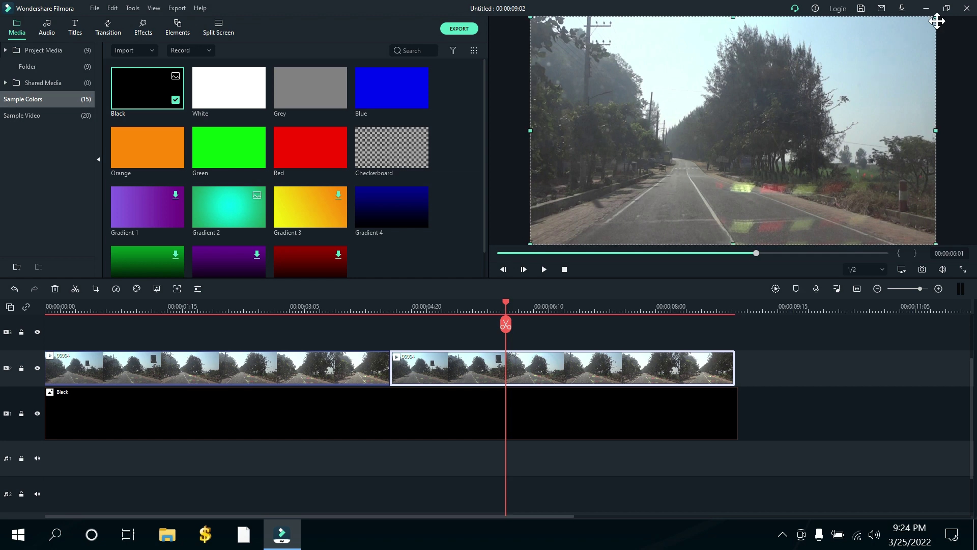
left_click_drag(862, 75, 865, 111)
left_click_drag(561, 369, 164, 407)
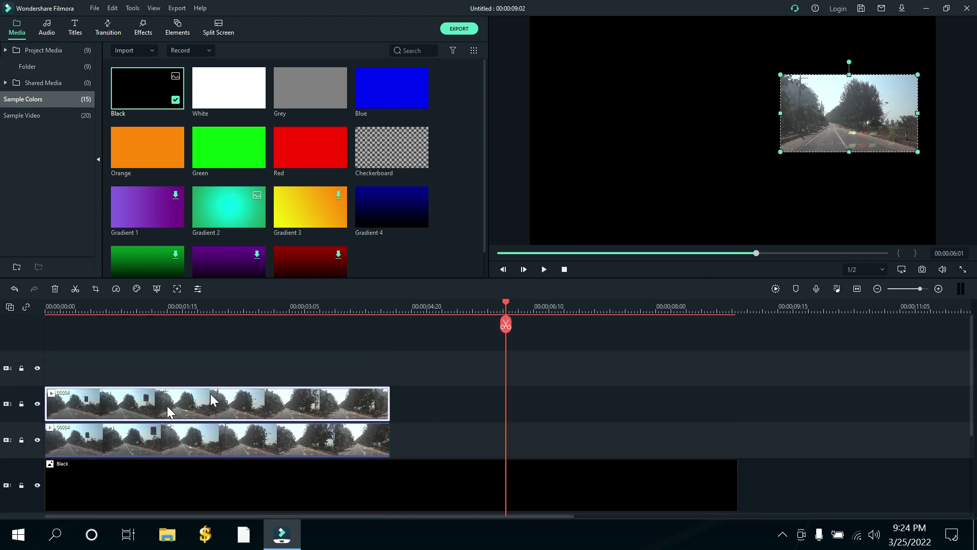
Enlarge the right-hand picture to about the left one's size and align the two side by side
left_click(176, 311)
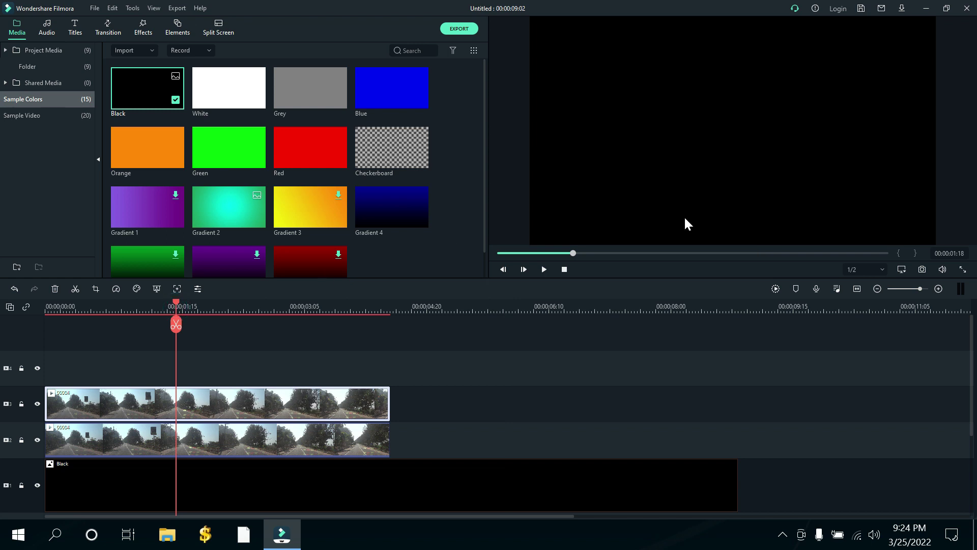
left_click(820, 111)
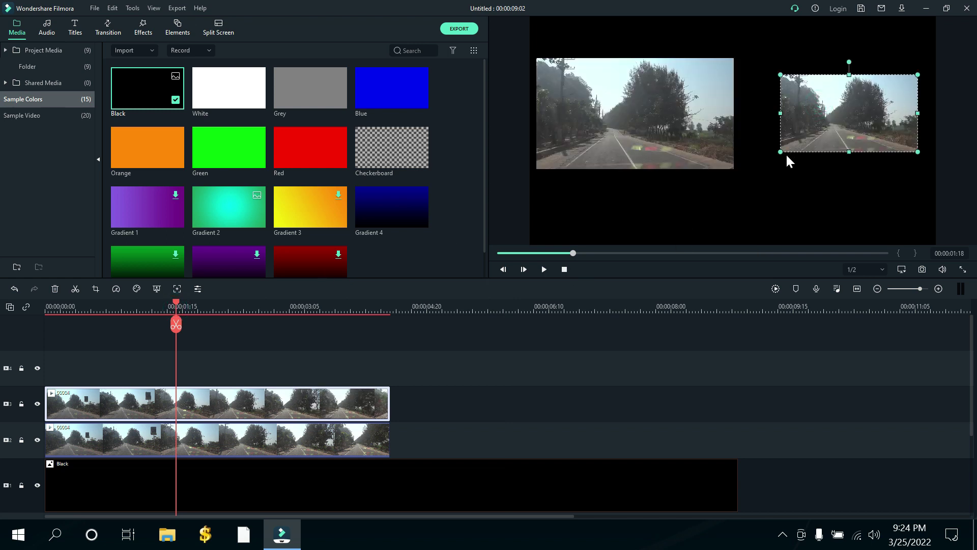
left_click_drag(784, 151, 746, 188)
left_click_drag(791, 132, 834, 105)
left_click(666, 126)
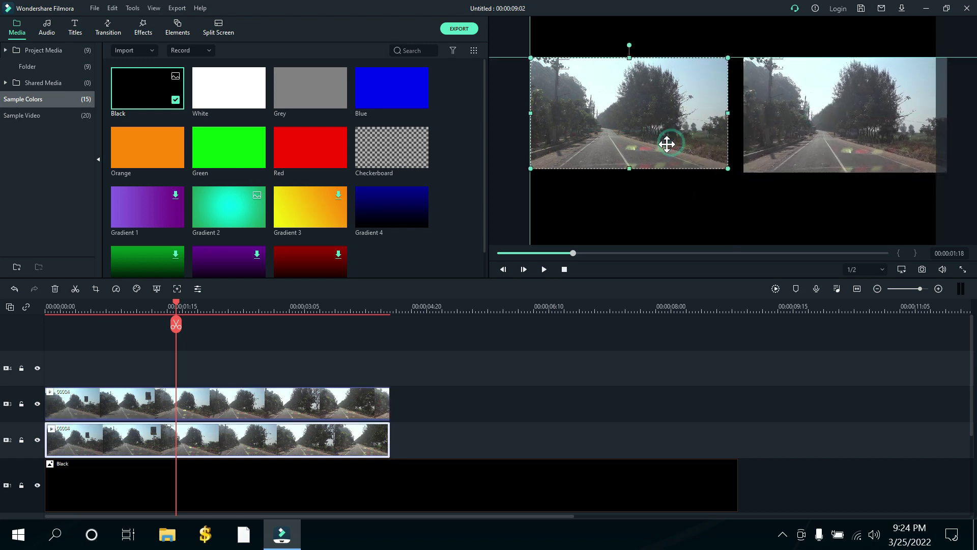
left_click_drag(674, 144, 802, 137)
left_click(802, 136)
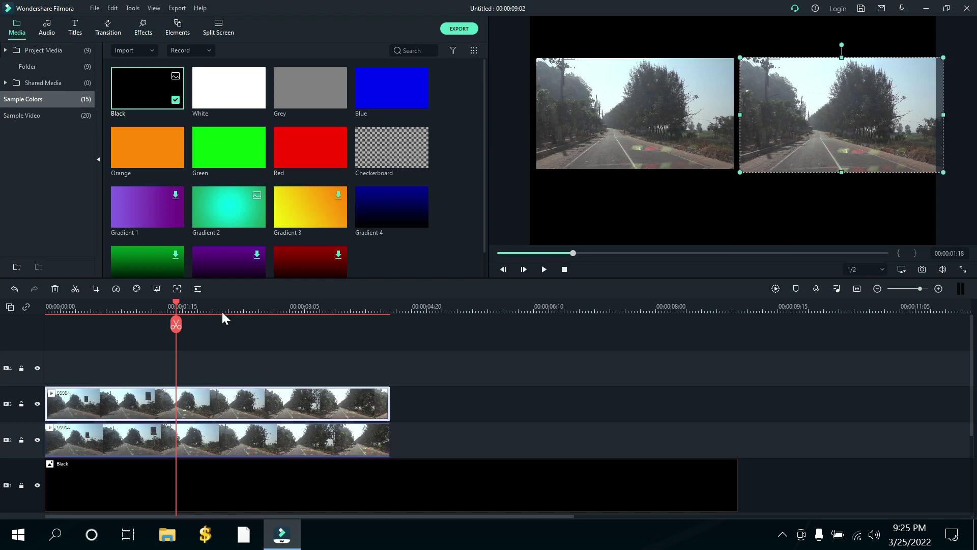
Render the timeline preview and play the side-by-side comparison of the two 00004 clips, pausing partway through
left_click(94, 305)
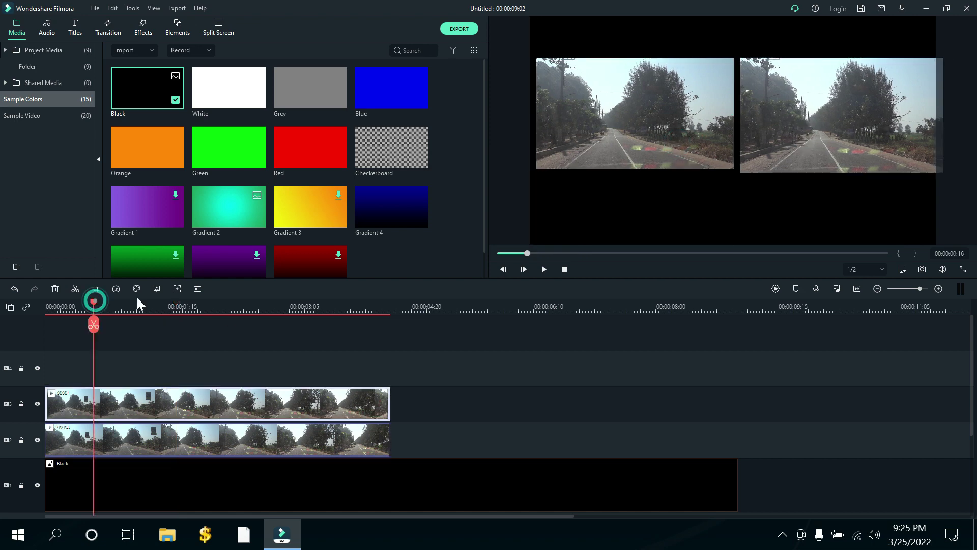
left_click(644, 115)
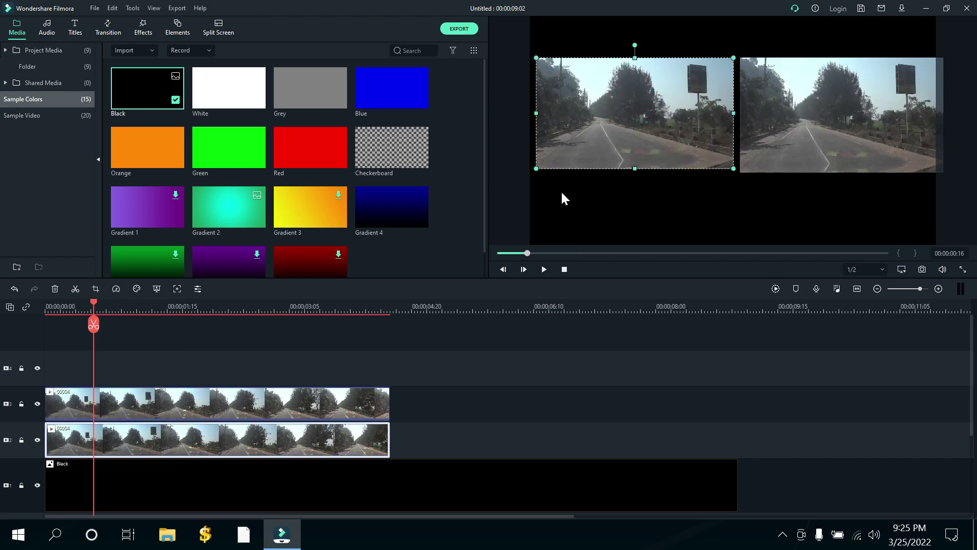
left_click(564, 269)
left_click(779, 289)
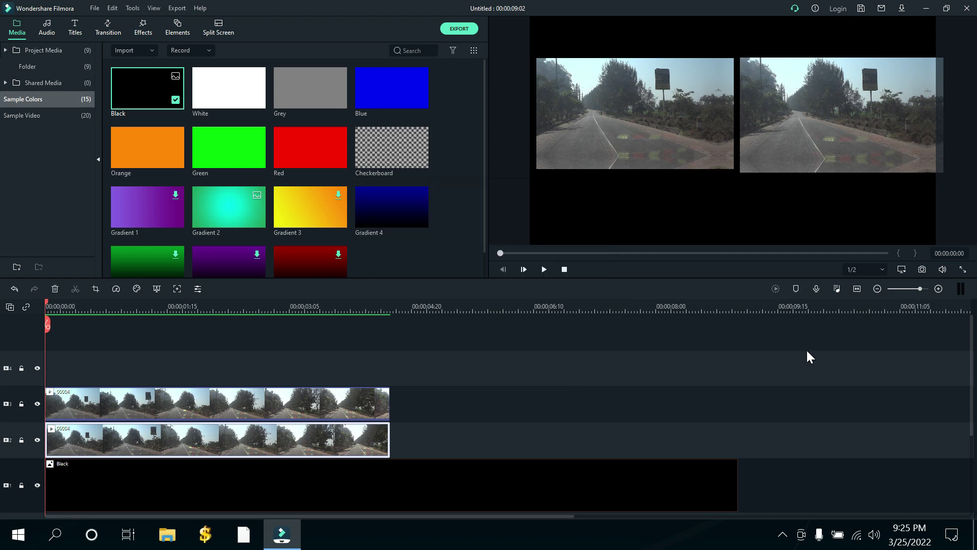
left_click(546, 270)
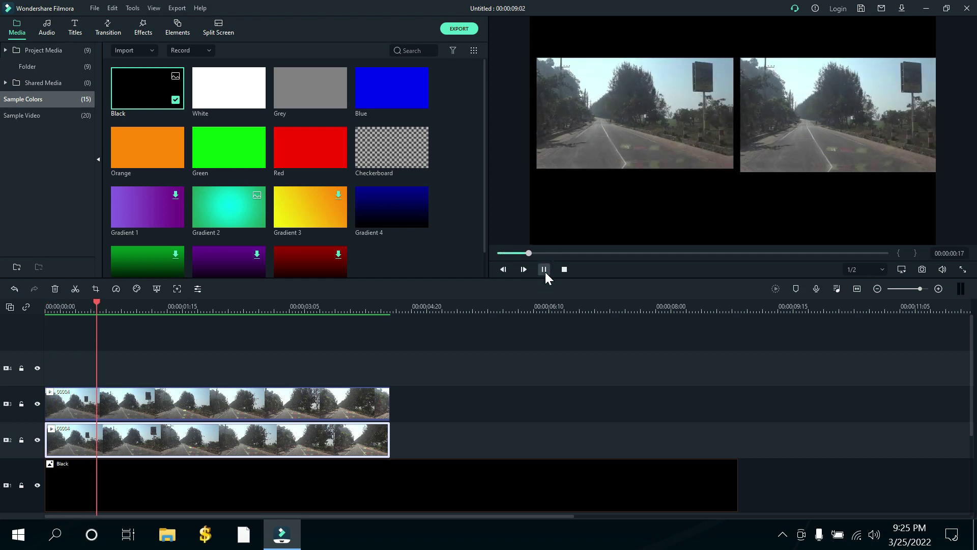
left_click(544, 270)
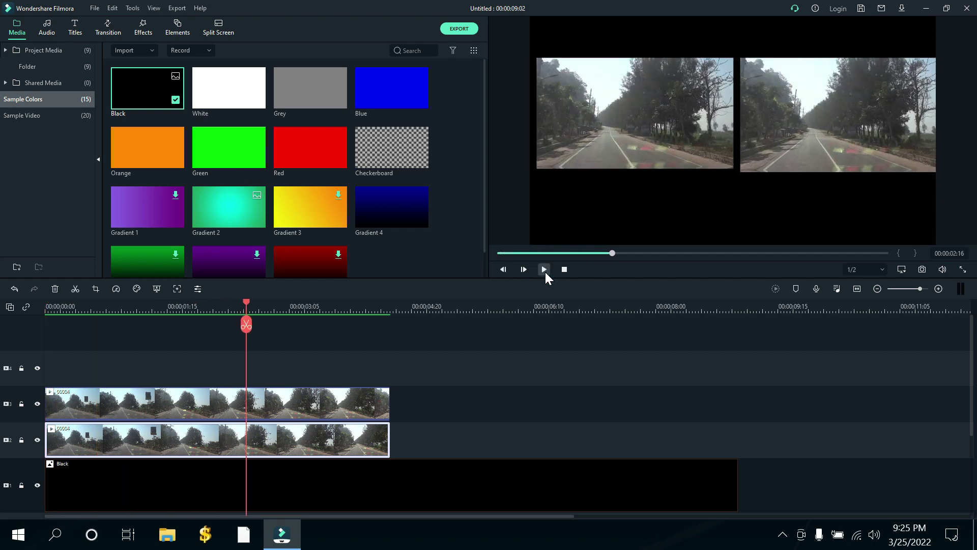
Compare the two 00004 clips and check the Stabilization settings of the upper one, closing them without changes
left_click(146, 306)
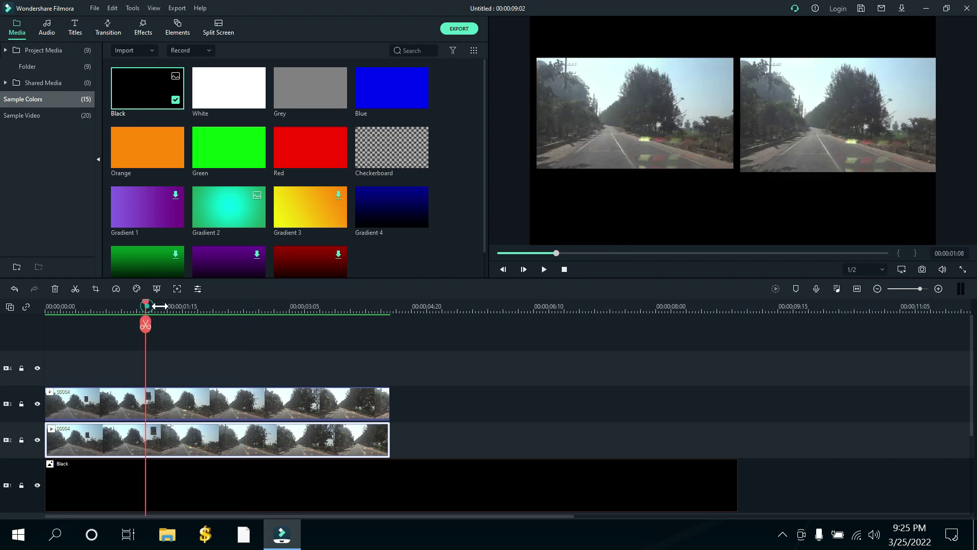
left_click(186, 401)
left_click(783, 134)
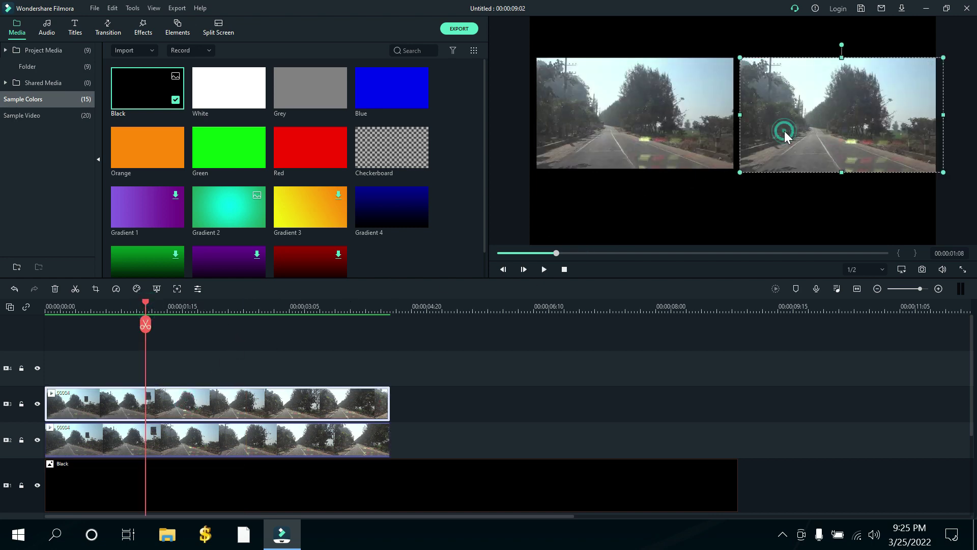
left_click(642, 138)
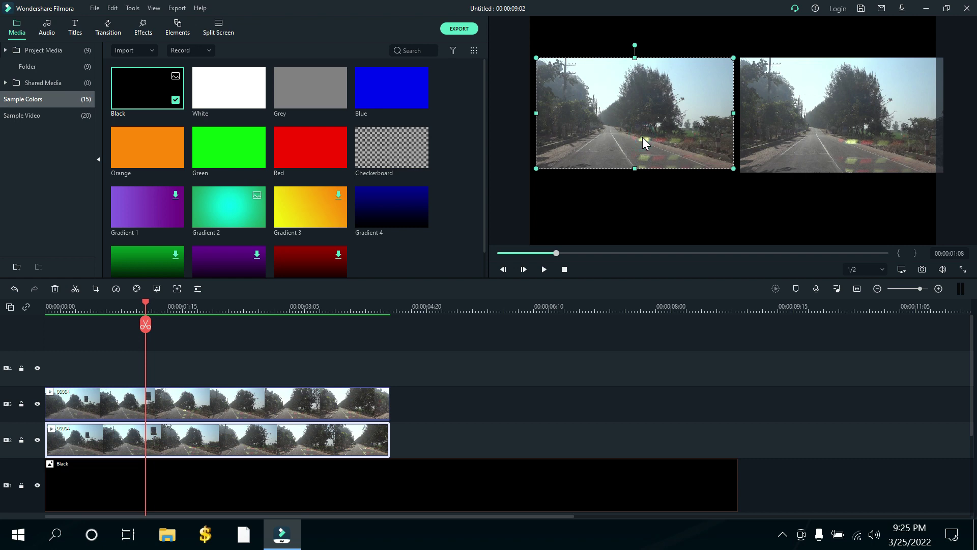
left_click(260, 401)
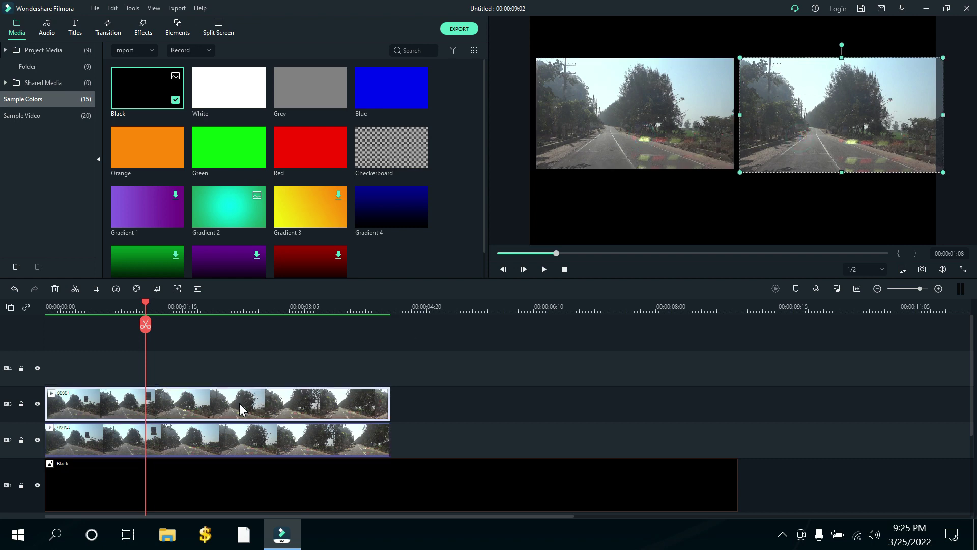
double_click(241, 406)
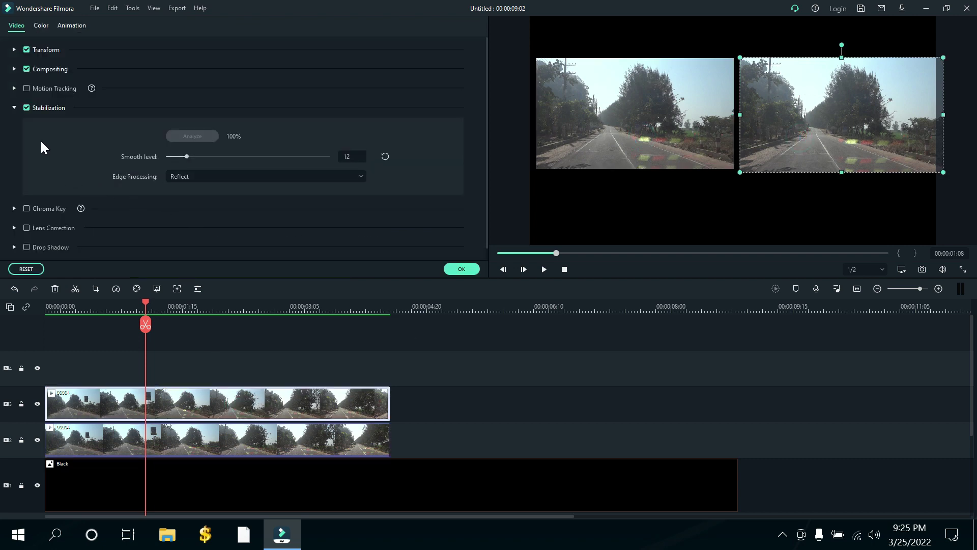
left_click(14, 108)
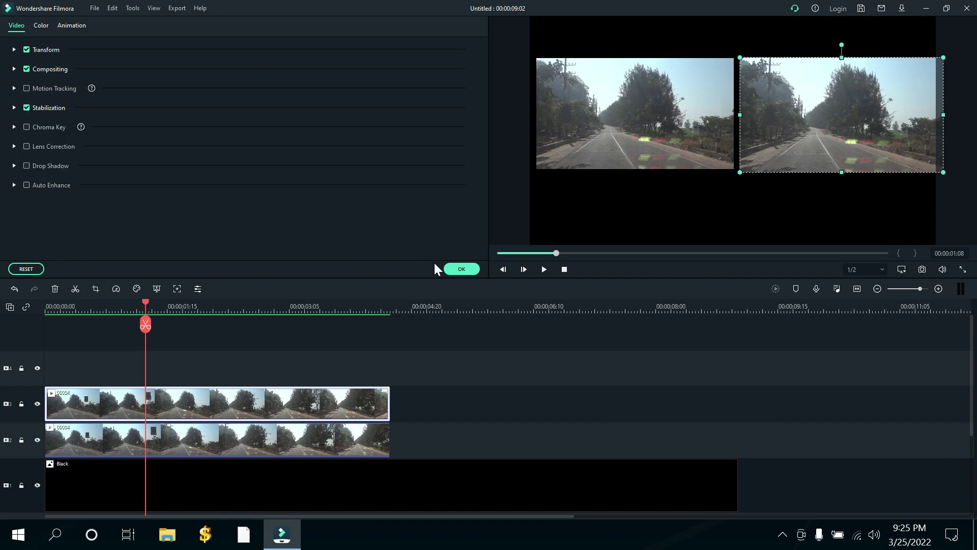
left_click(461, 270)
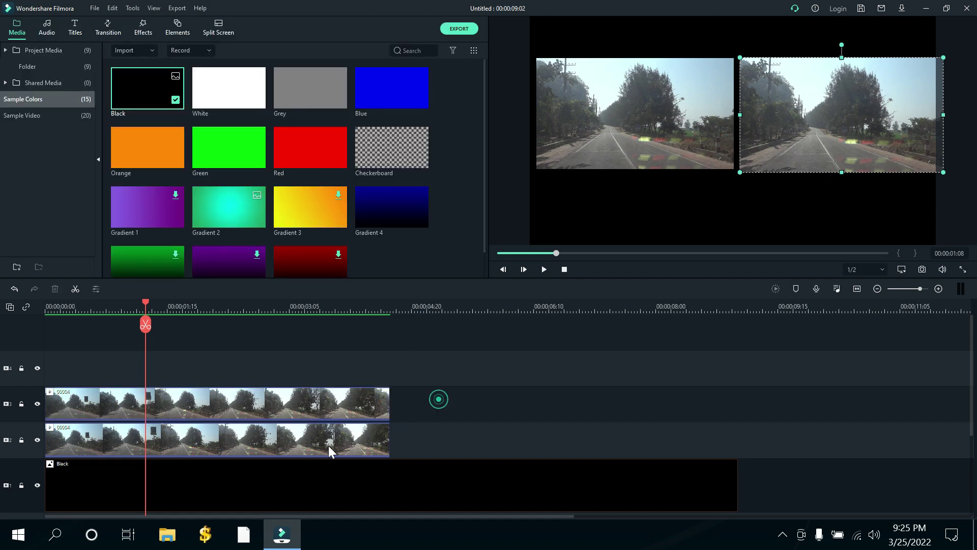
Delete both 00004 clips from the timeline and add the original 00004 footage to video track 2 from the start
left_click(328, 445, "ctrl")
key("Delete")
left_click(49, 51)
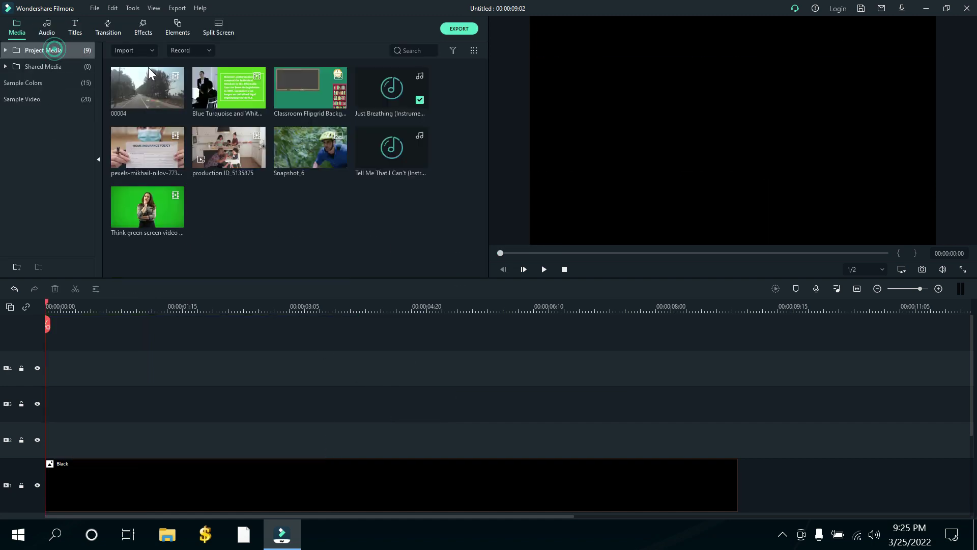
left_click_drag(145, 89, 117, 402)
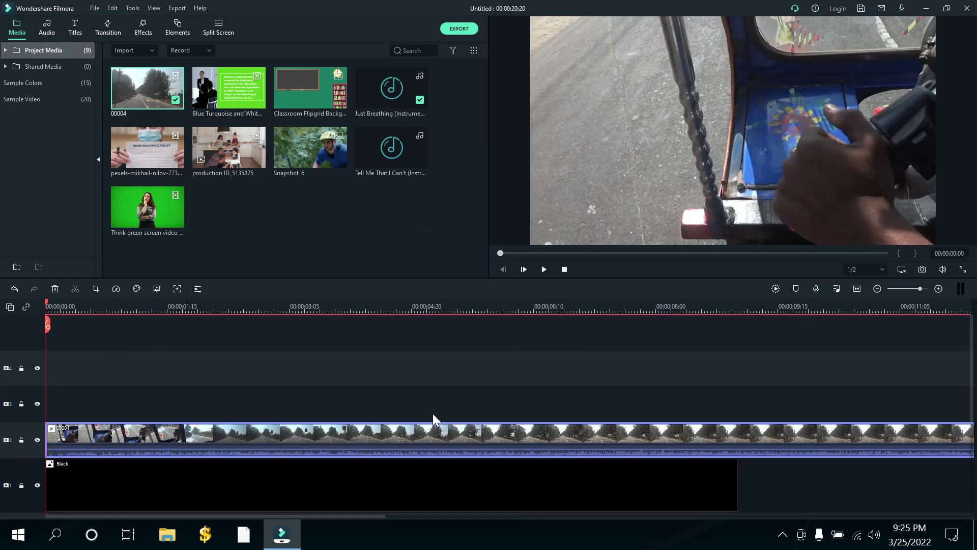
Detach the audio from the 00004 clip and delete it
right_click(425, 436)
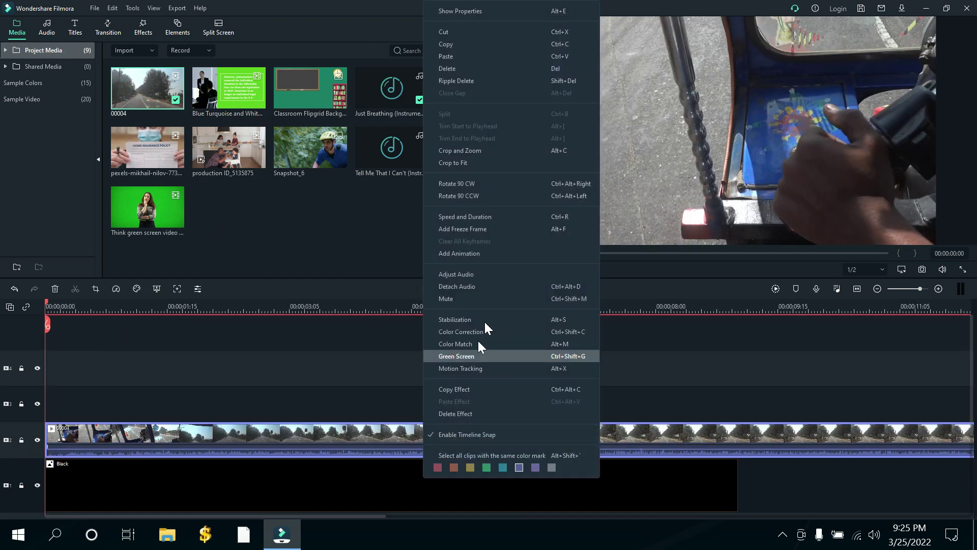
left_click(486, 286)
key("Delete")
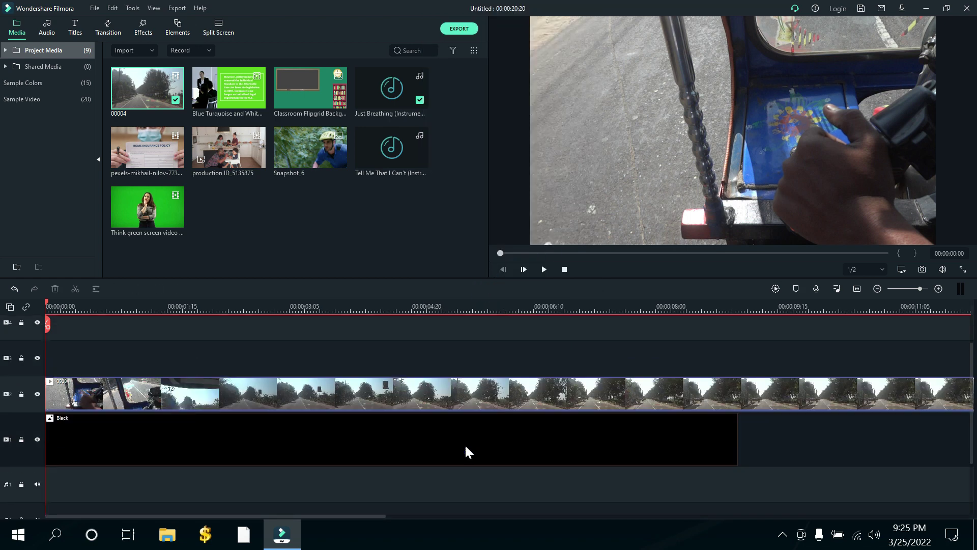
Split the 00004 clip at 00:00:03:03 and remove the opening part
left_click(284, 305)
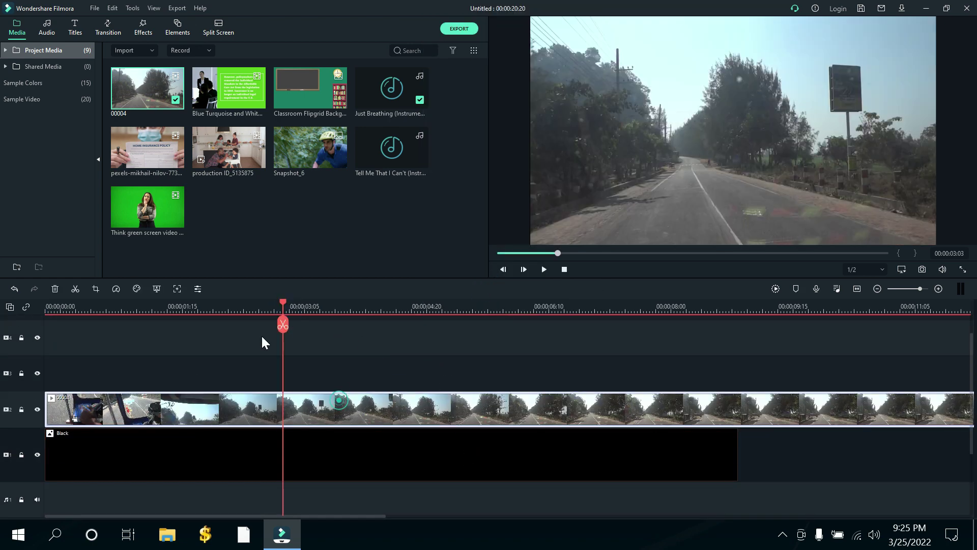
left_click(233, 409)
key("ctrl+b")
key("Delete")
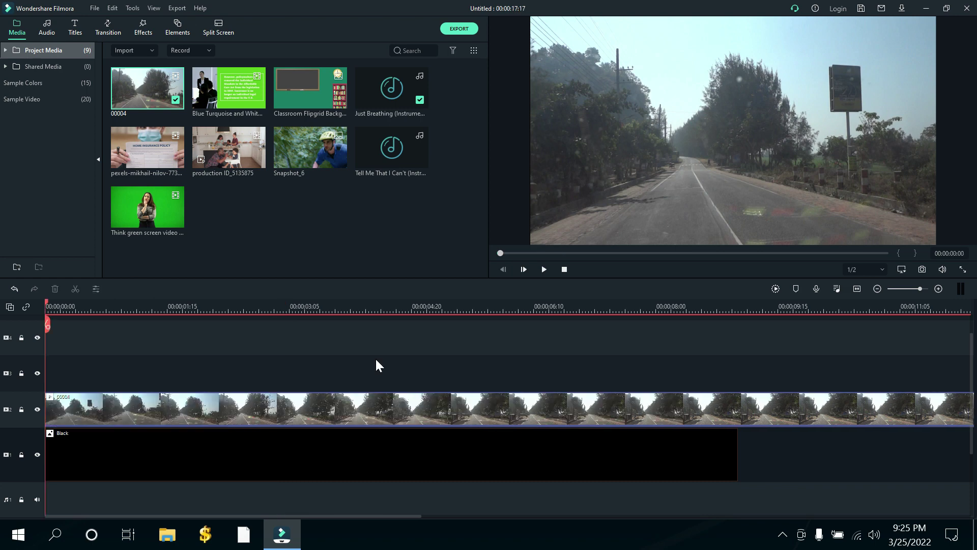
Cut the 00004 and Black clips at 00:00:07:08 and delete the remainder of both
left_click(606, 307)
left_click(603, 325)
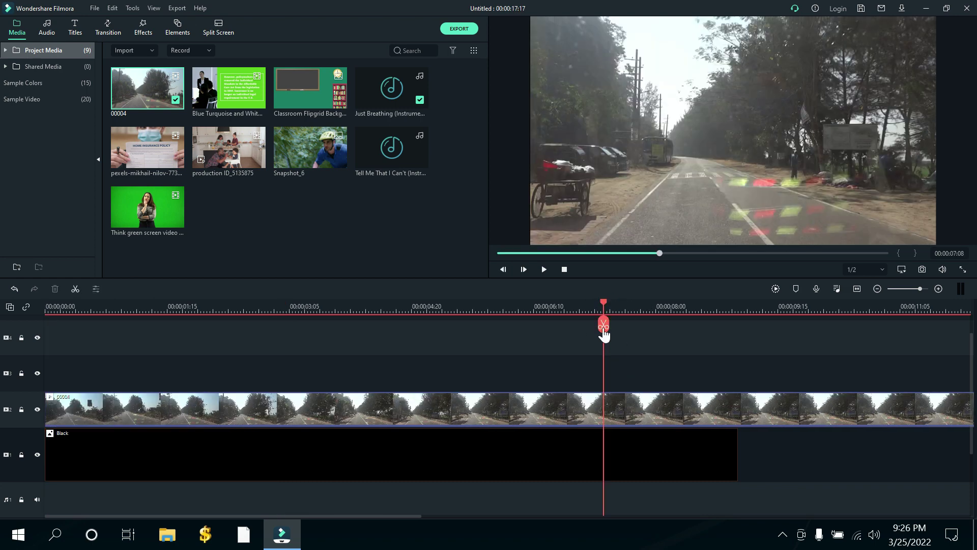
left_click(629, 444)
left_click(670, 410)
key("Delete")
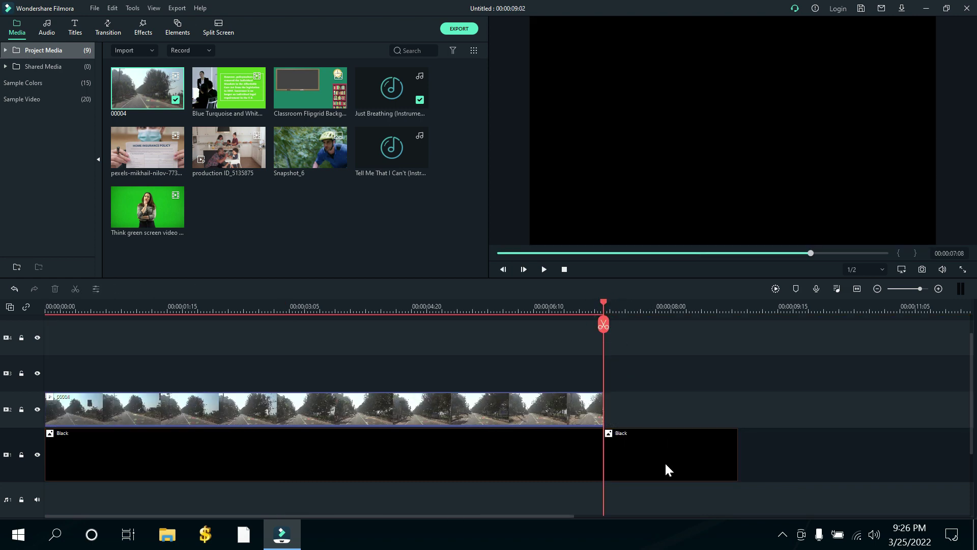
left_click(666, 458)
key("Delete")
Duplicate the trimmed 00004 clip and place the copy on video track 3 from the start
left_click(295, 306)
left_click(305, 402)
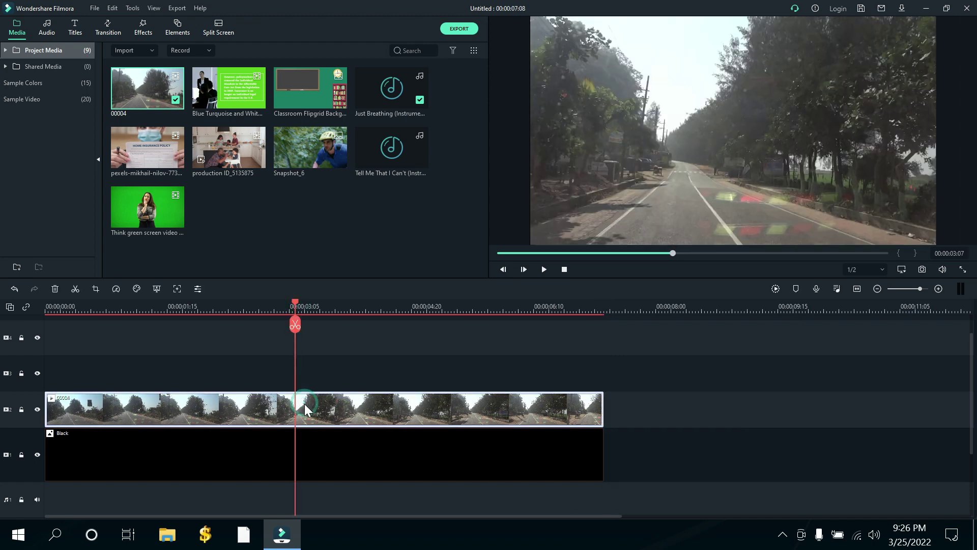
left_click(686, 306)
key("ctrl+v")
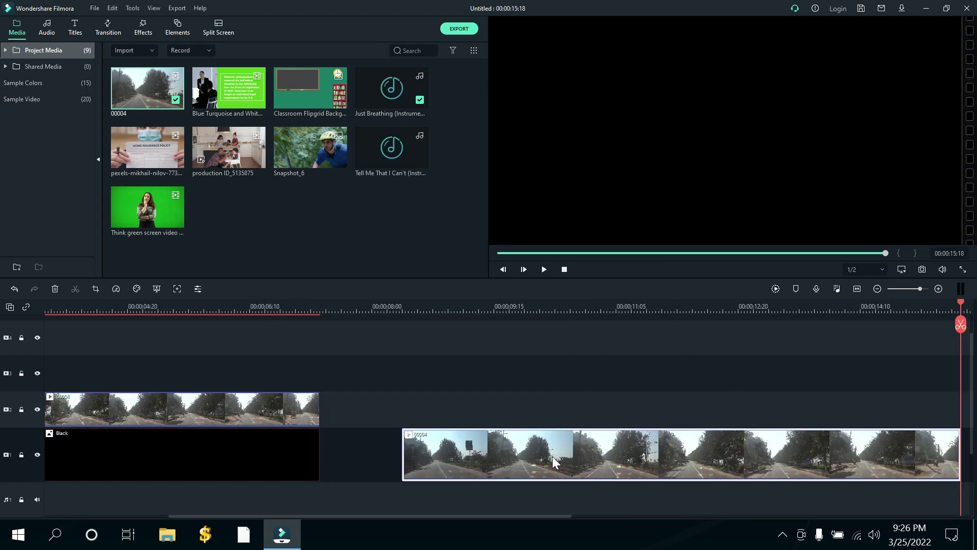
left_click_drag(560, 455, 5, 374)
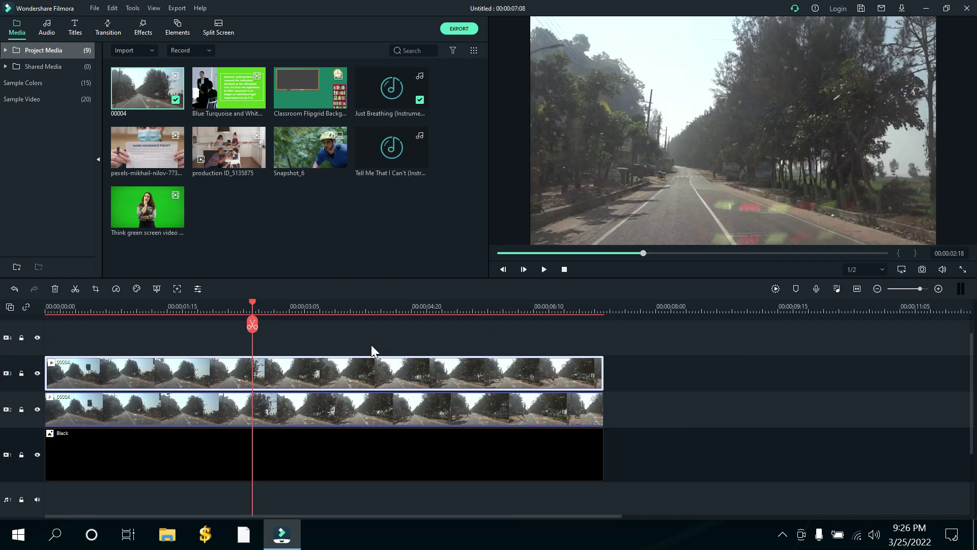
Shrink the track 3 picture to under half the frame width and place it midway up the frame's left edge
left_click(350, 411)
left_click(725, 147)
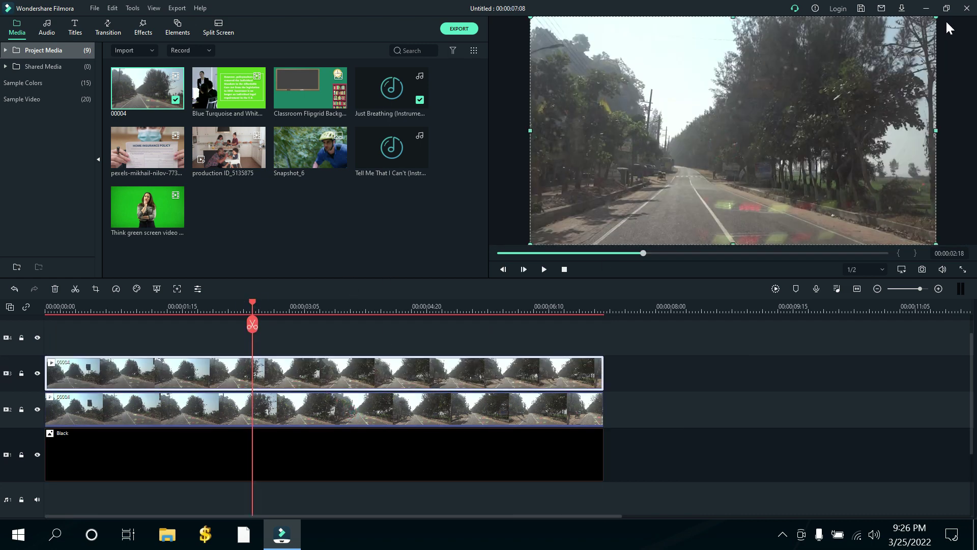
left_click_drag(935, 17, 681, 151)
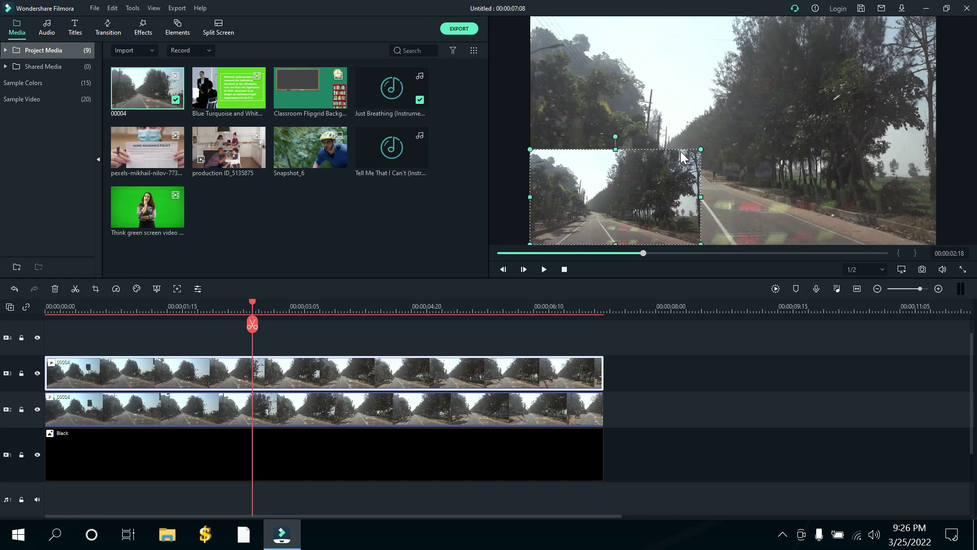
left_click_drag(629, 175, 636, 127)
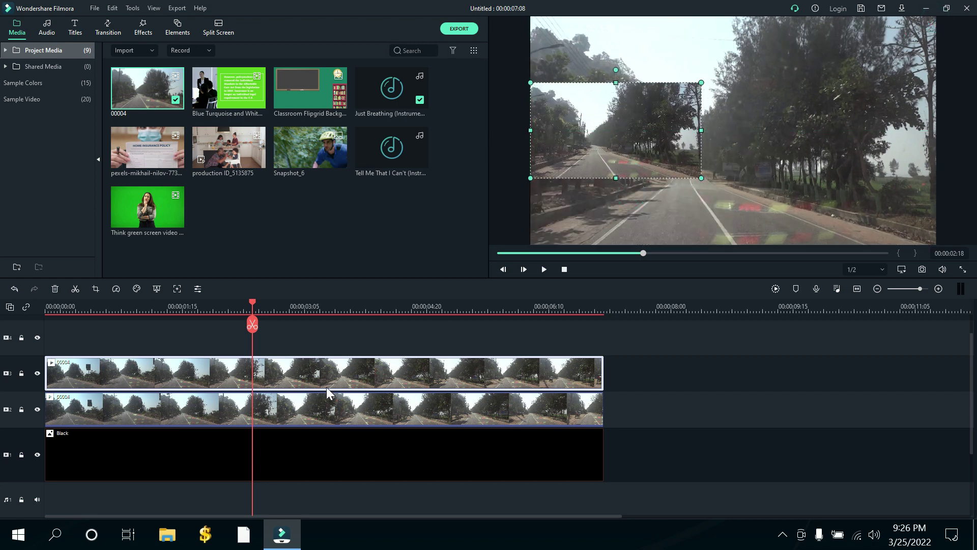
Scale down the track 2 picture and place it on the right half of the frame, then enlarge the left picture
left_click(311, 421)
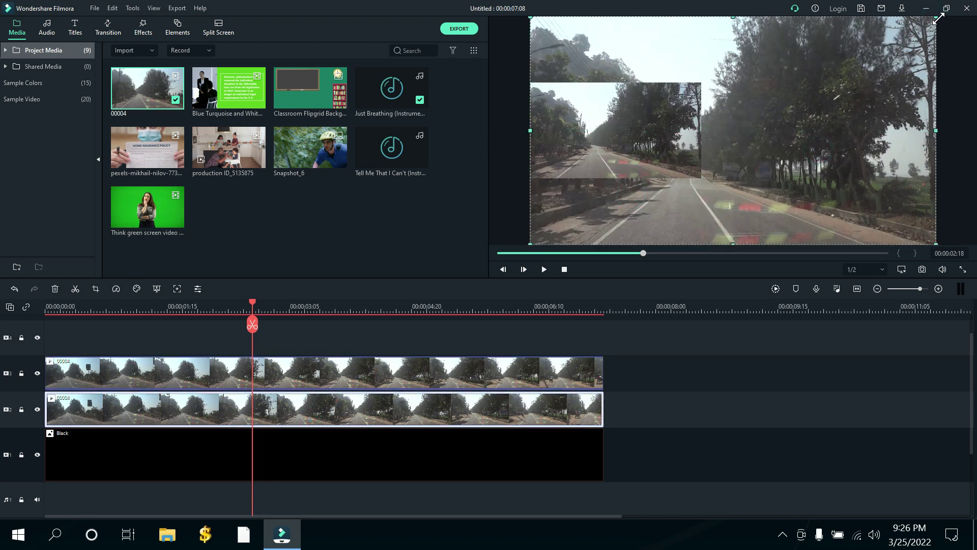
left_click_drag(939, 19, 662, 174)
left_click_drag(587, 220, 814, 119)
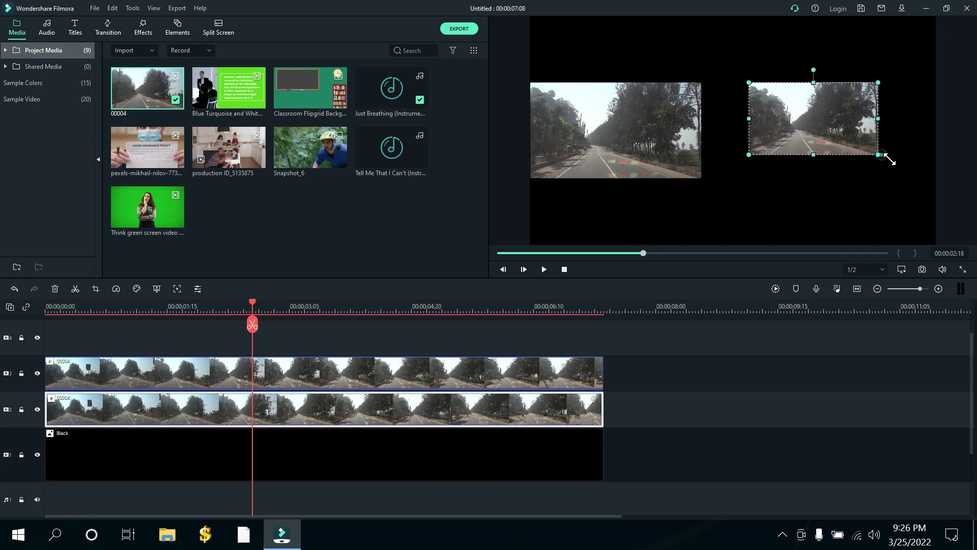
left_click_drag(886, 157, 922, 188)
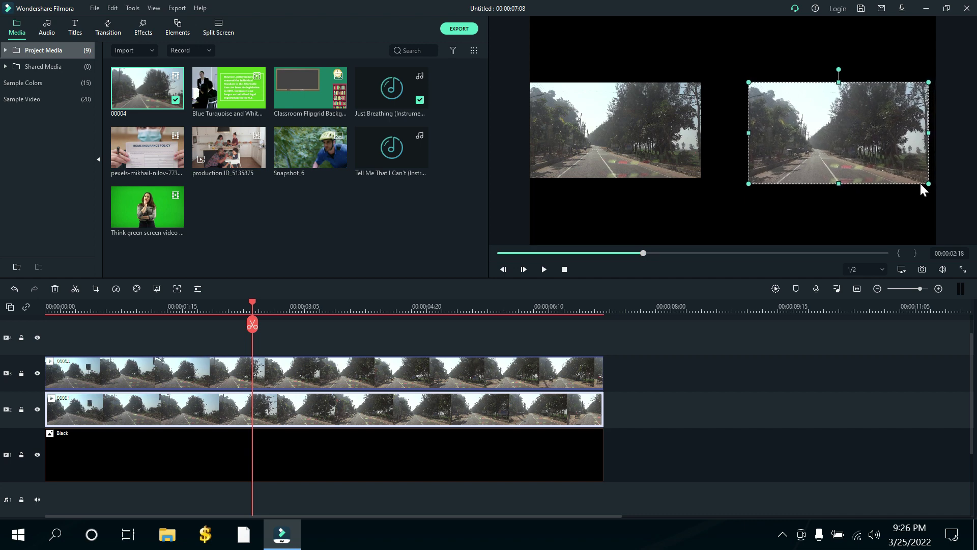
left_click(683, 165)
left_click_drag(701, 178, 739, 204)
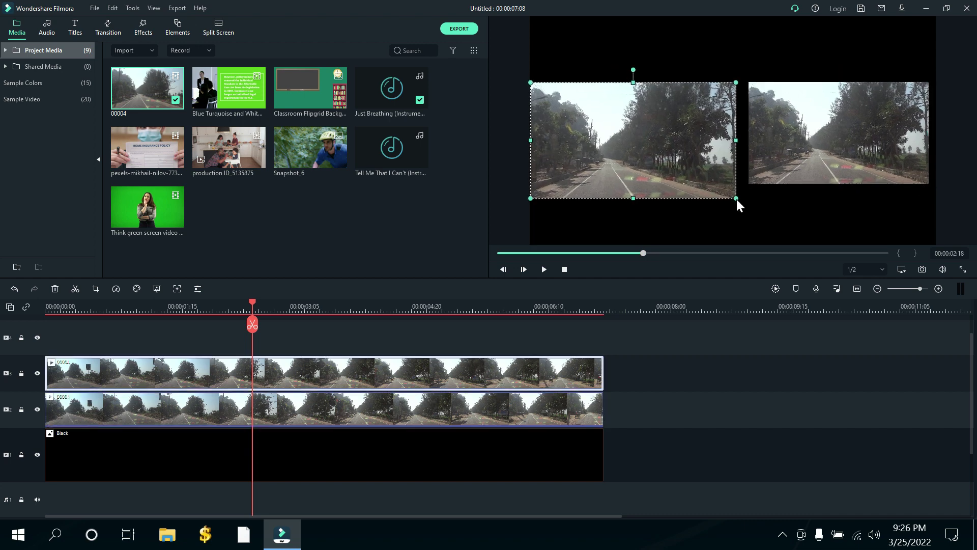
Render the preview from the start of the timeline and play the side-by-side pictures
left_click(47, 306)
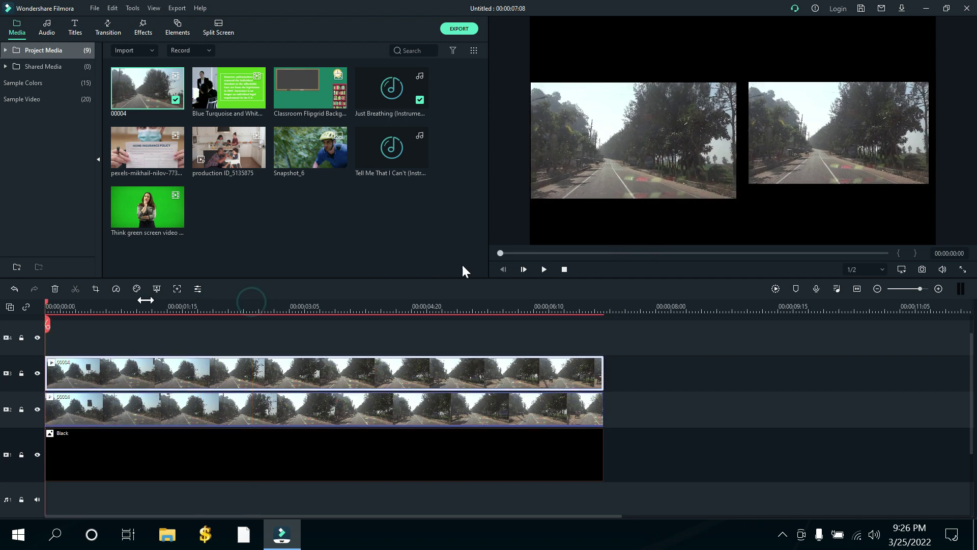
left_click(776, 289)
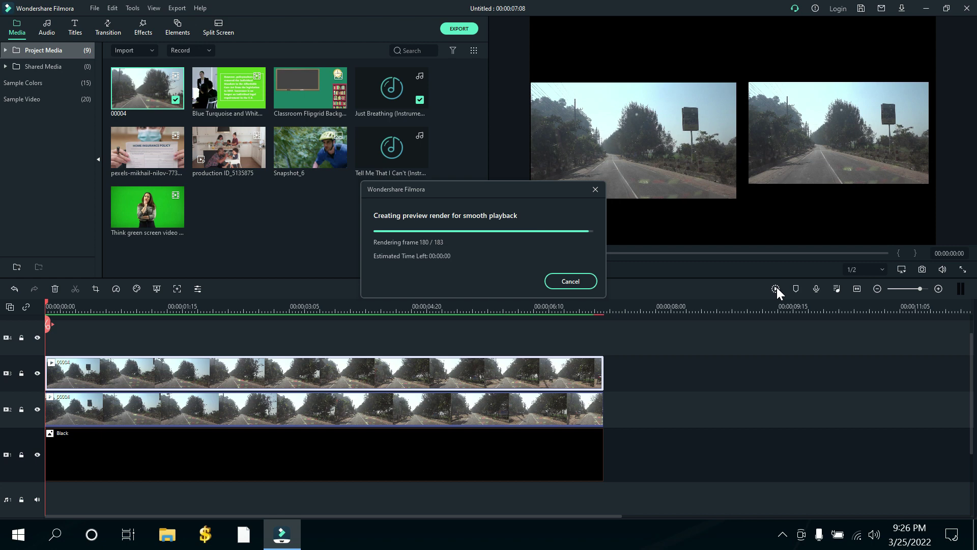
left_click(543, 270)
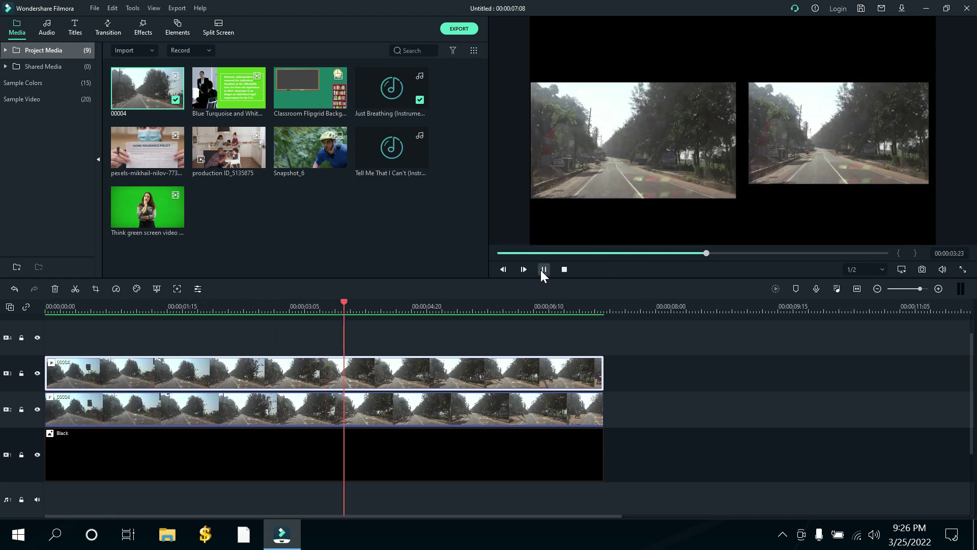
left_click(541, 269)
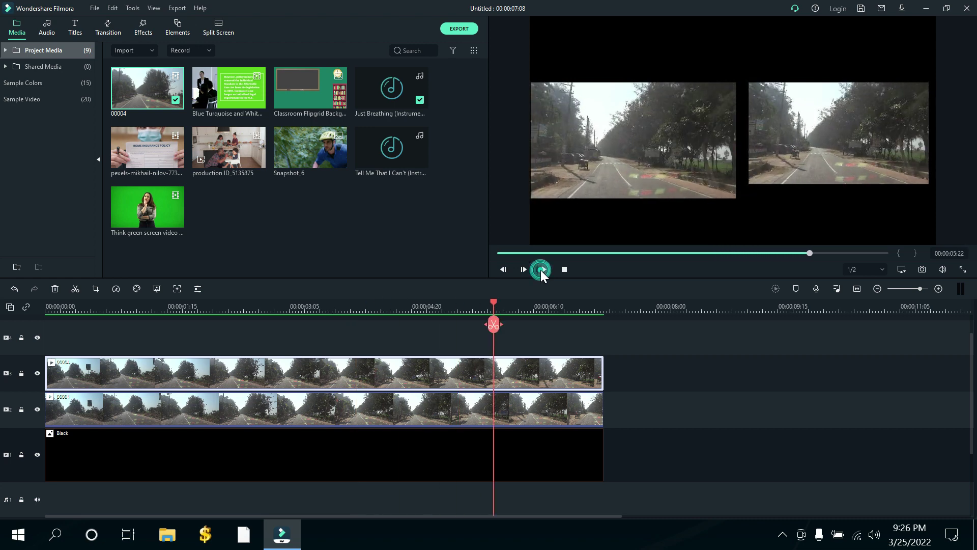
Enlarge the right picture and stagger the pair, with the left one raised and the right one lowered beside it
left_click(620, 151)
left_click(800, 127)
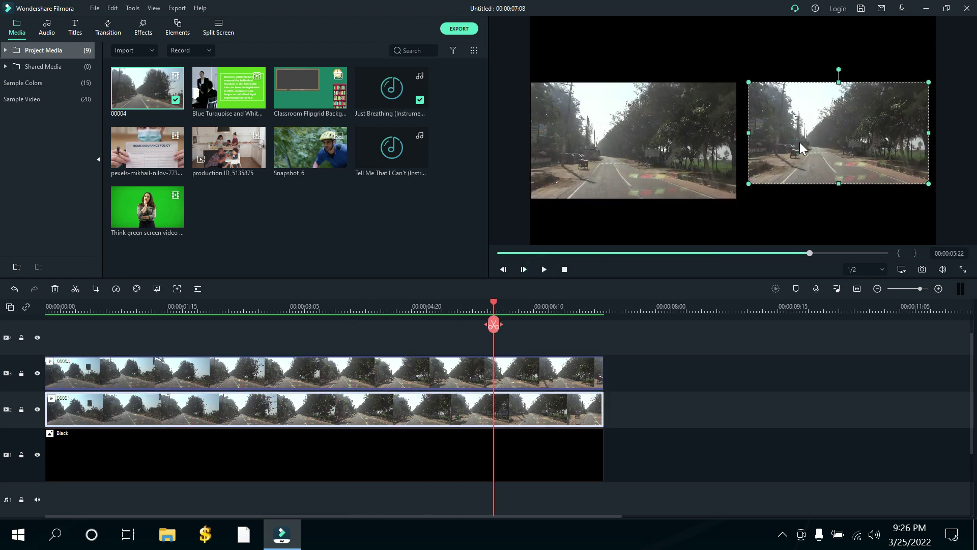
left_click_drag(748, 185, 753, 192)
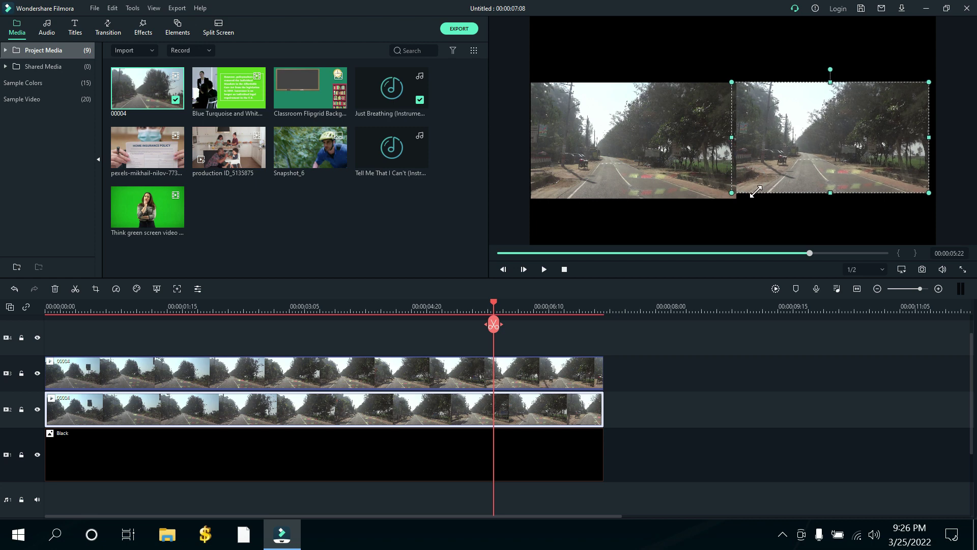
left_click_drag(635, 182, 635, 133)
mouse_move(796, 173)
left_mouse_down()
mouse_move(805, 162)
mouse_move(814, 178)
left_mouse_up()
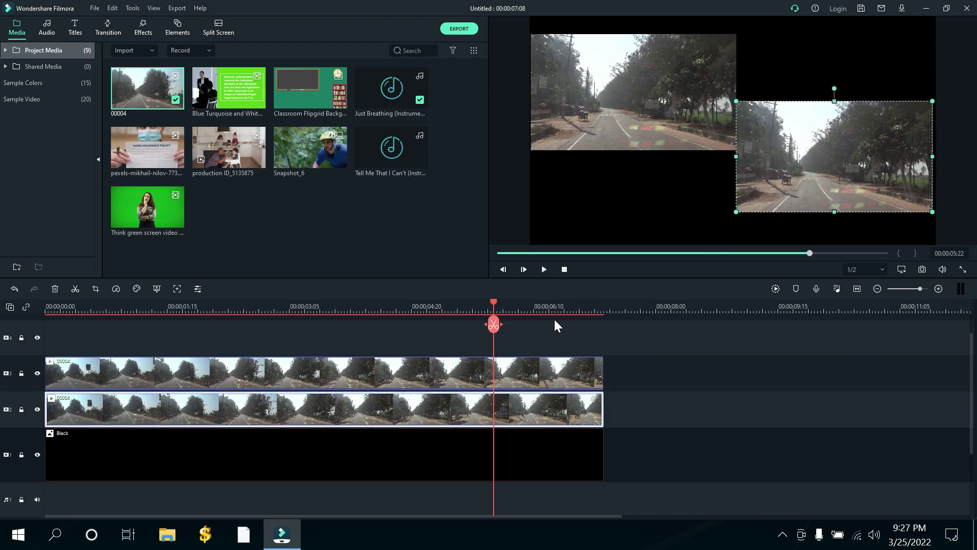
Apply stabilization to the 00004 clip on video track 2 with smooth level 10 and Reflect edge processing
left_click(407, 371)
left_click(799, 184)
double_click(349, 414)
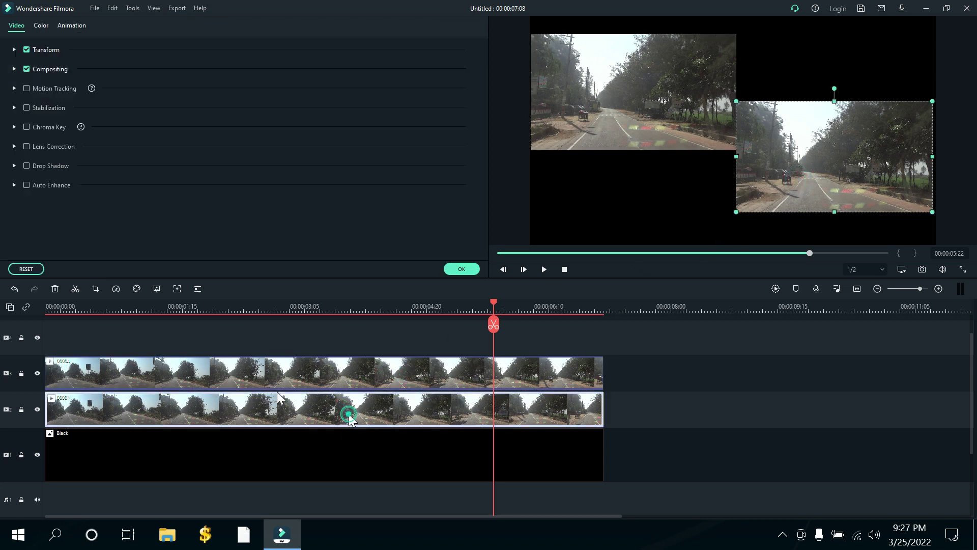
left_click(26, 108)
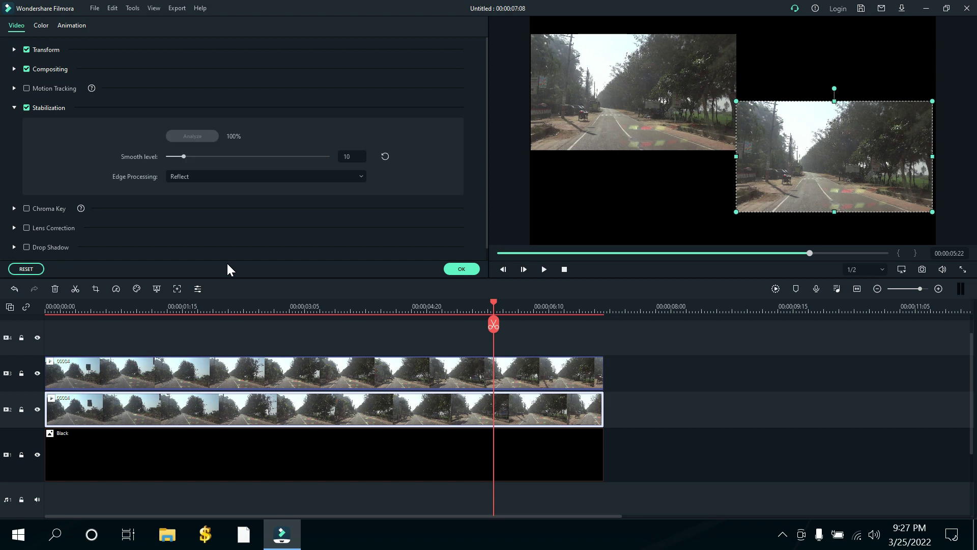
left_click(461, 270)
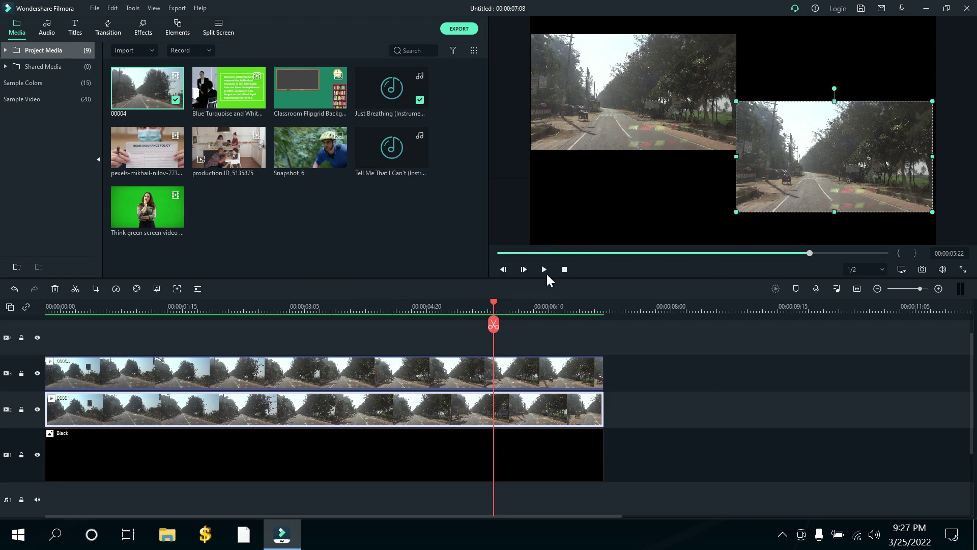
Play the timeline from the start to compare the original left picture with the stabilized right picture
left_click(545, 270)
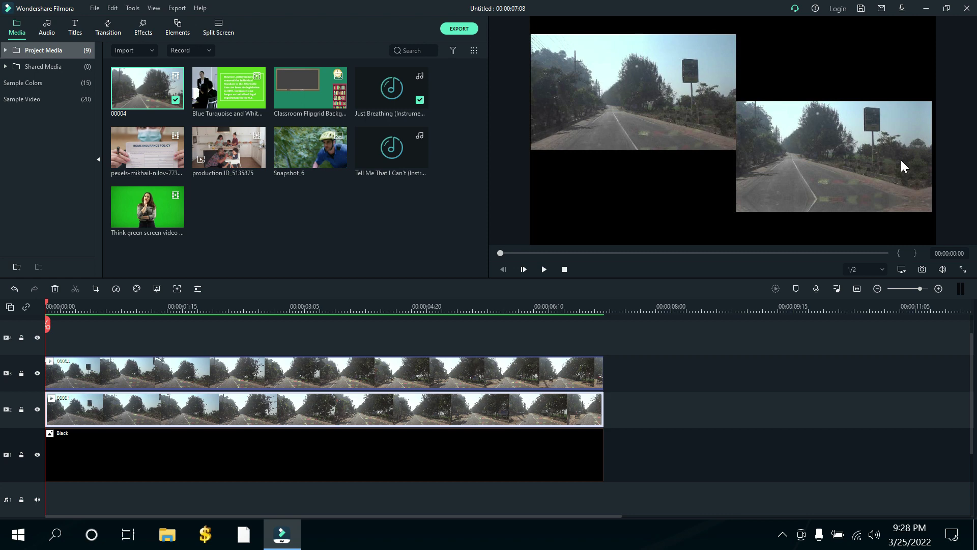
left_click(835, 161)
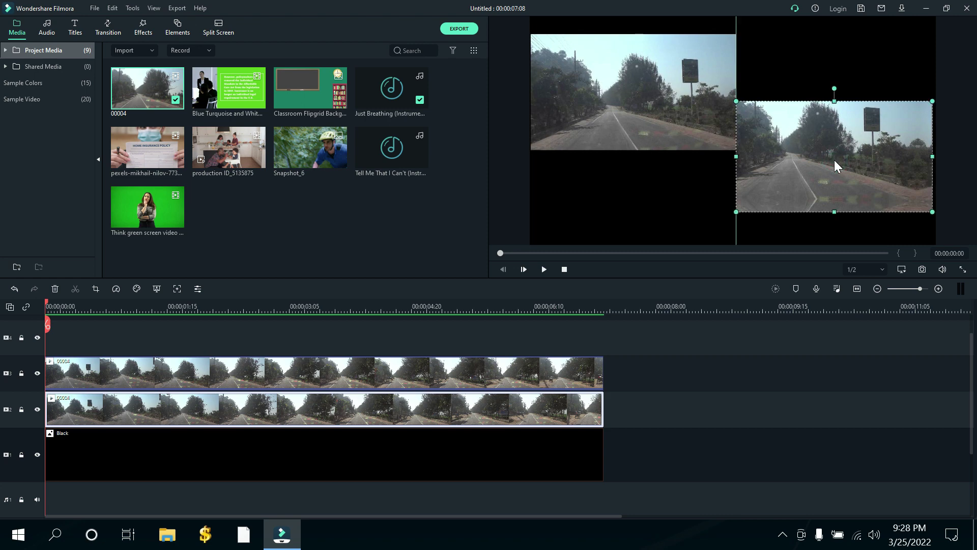
left_click(649, 127)
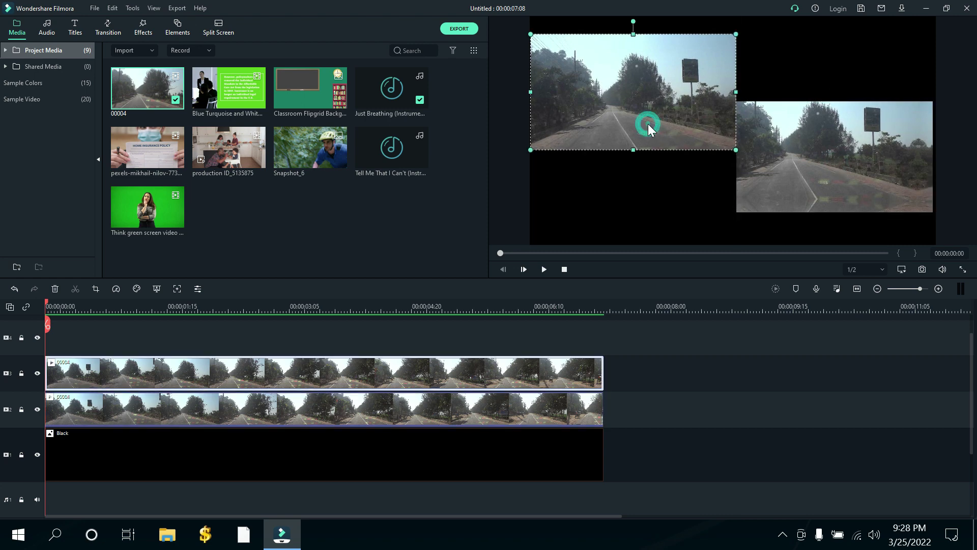
left_click(544, 269)
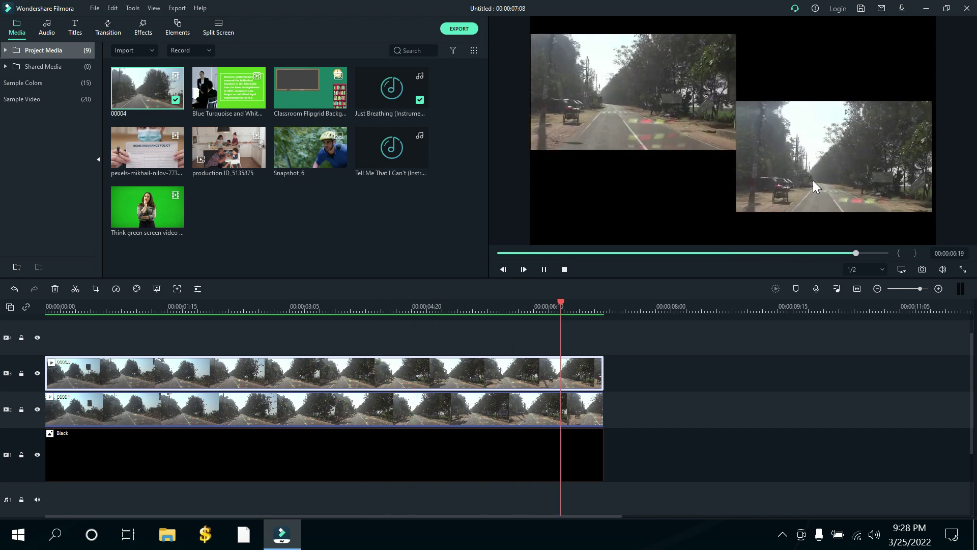
Clear all clips from the timeline and place sample videos Travel 01, Travel 02 and Travel 03 in sequence on video track 2
left_click_drag(651, 363, 513, 468)
key("Delete")
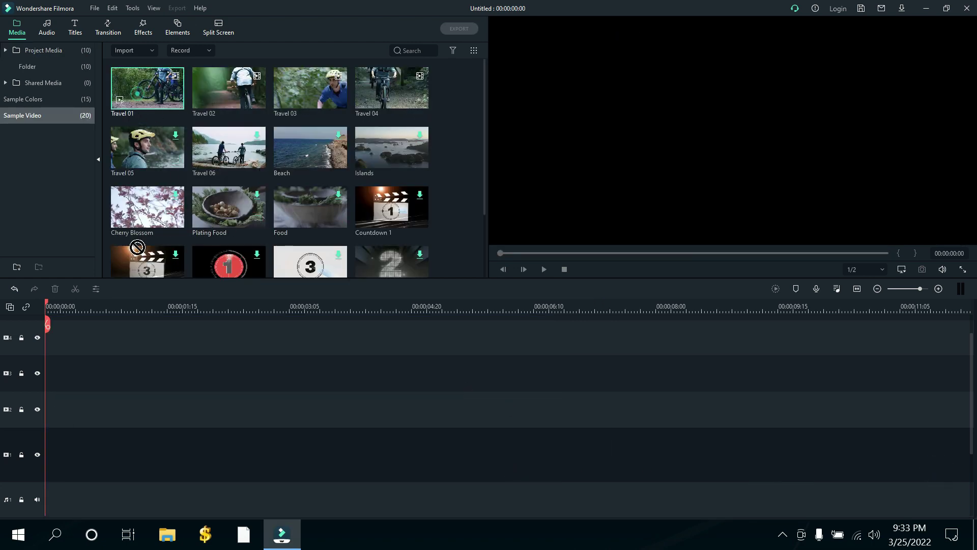
left_click_drag(137, 248, 4, 426)
left_click_drag(209, 94, 148, 414)
left_click_drag(291, 99, 312, 408)
scroll(296, 215, "down", 3)
Add the Tell Me That I Can't music to audio track 1 and move the three Travel clips down to video track 1
left_click(65, 53)
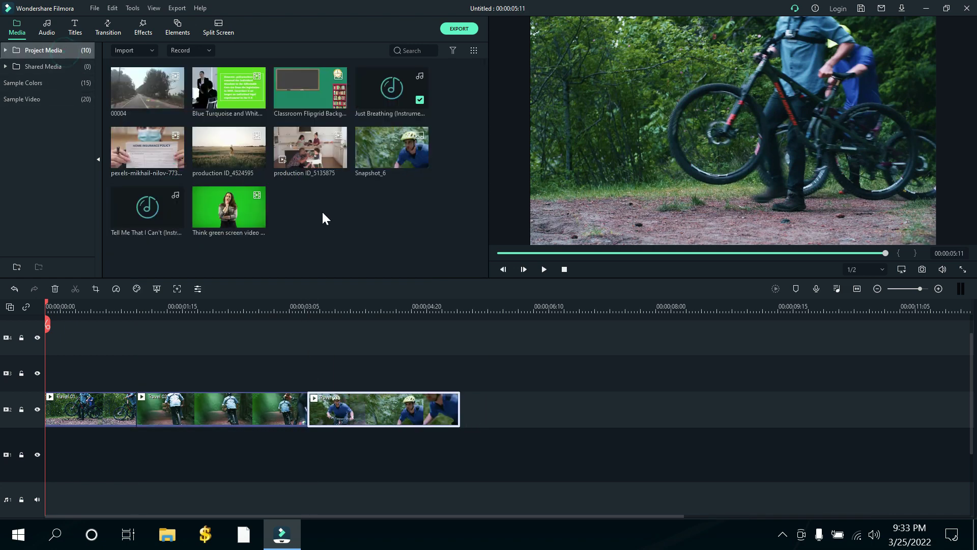
left_click_drag(124, 213, 70, 454)
left_click_drag(177, 408, 179, 455)
left_click_drag(363, 407, 370, 455)
Split the music at the end of the Travel 03 clip, 00:00:05:11, and delete the remainder
left_click(466, 303)
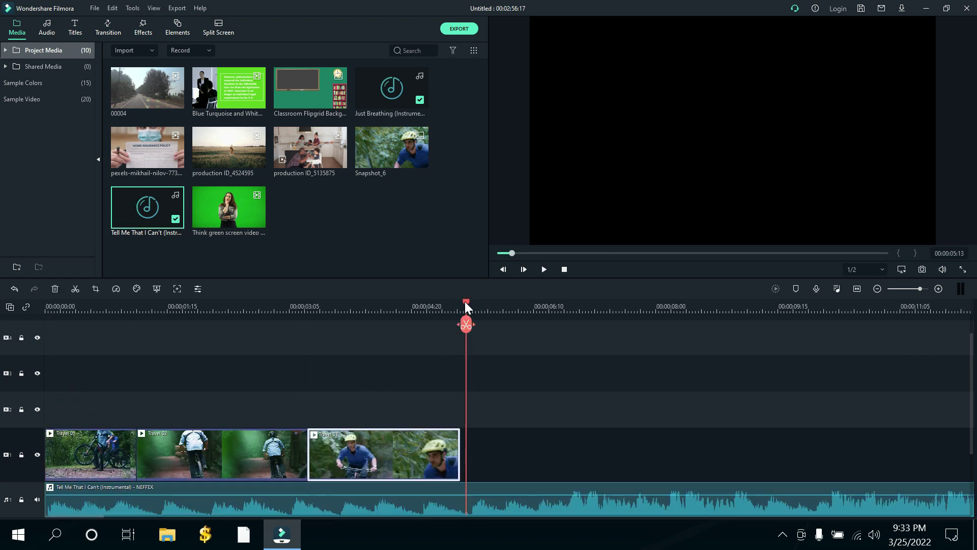
left_click_drag(466, 302, 462, 307)
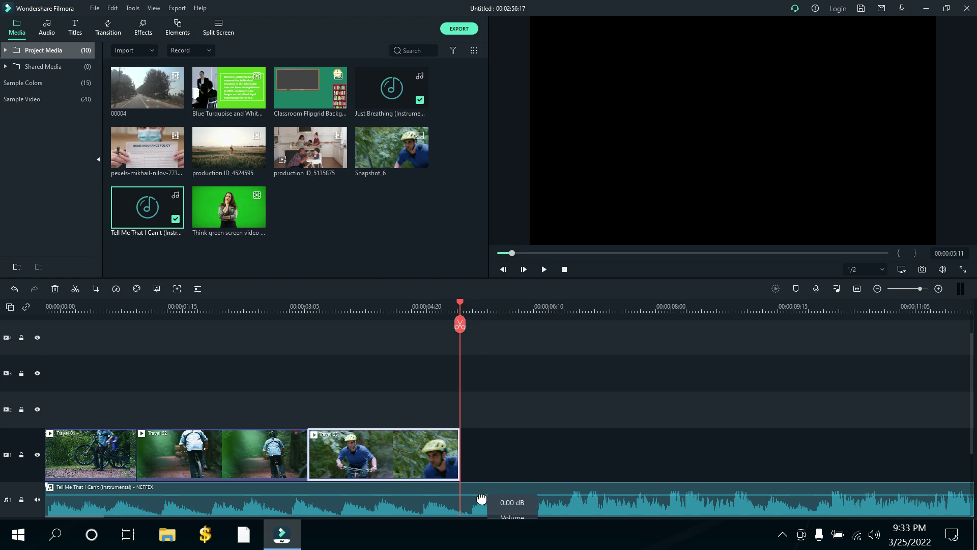
left_click(481, 497)
left_click(459, 324)
left_click(541, 508)
key("Delete")
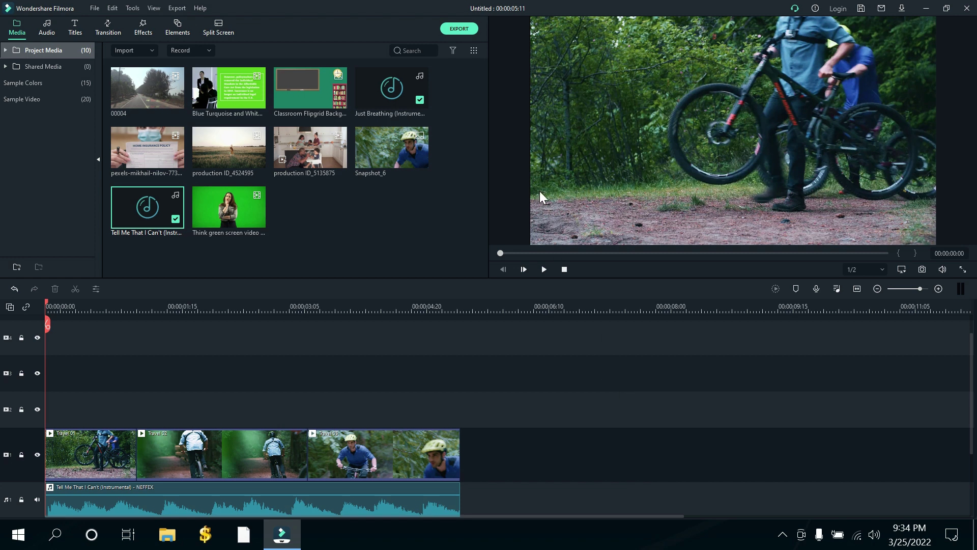
Play the Travel sequence briefly and check it in full-screen preview from its first frame
left_click(546, 269)
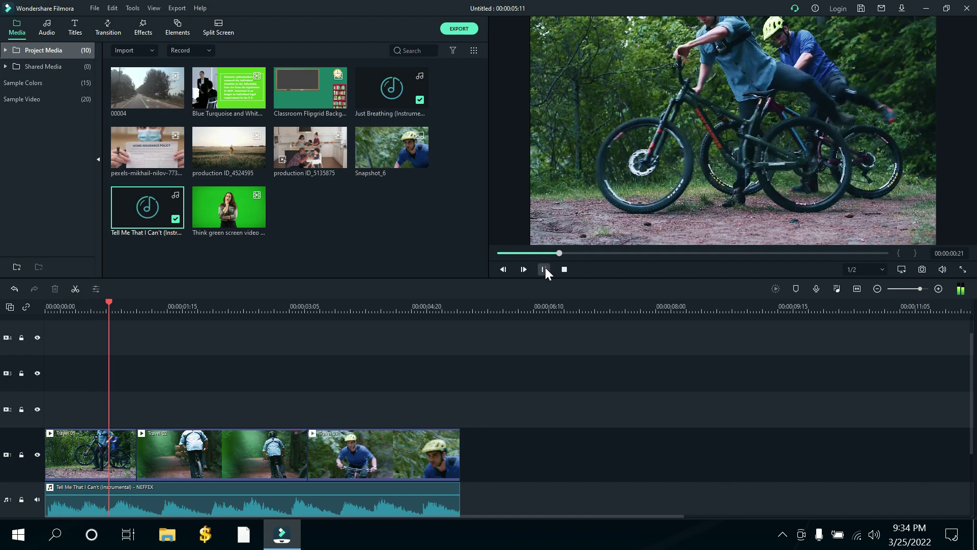
left_click(544, 269)
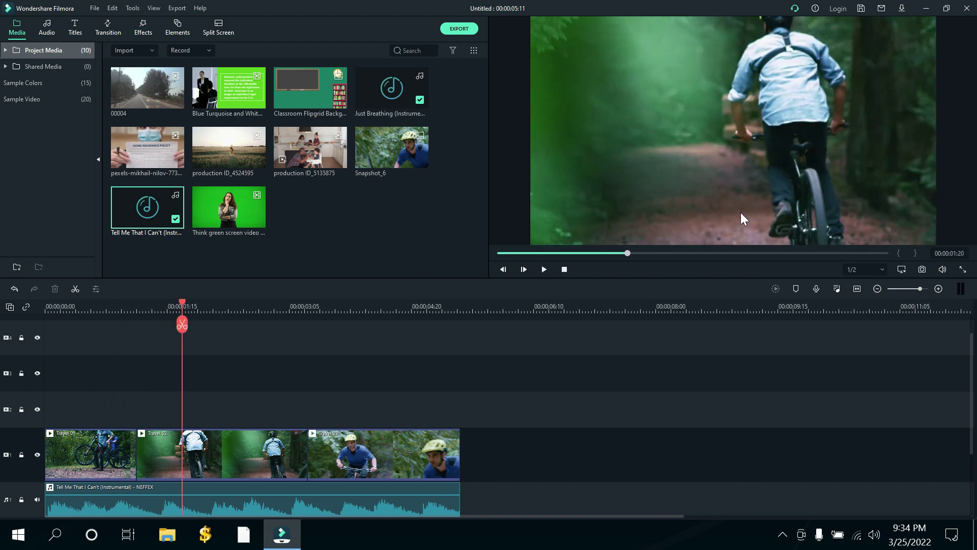
left_click(963, 270)
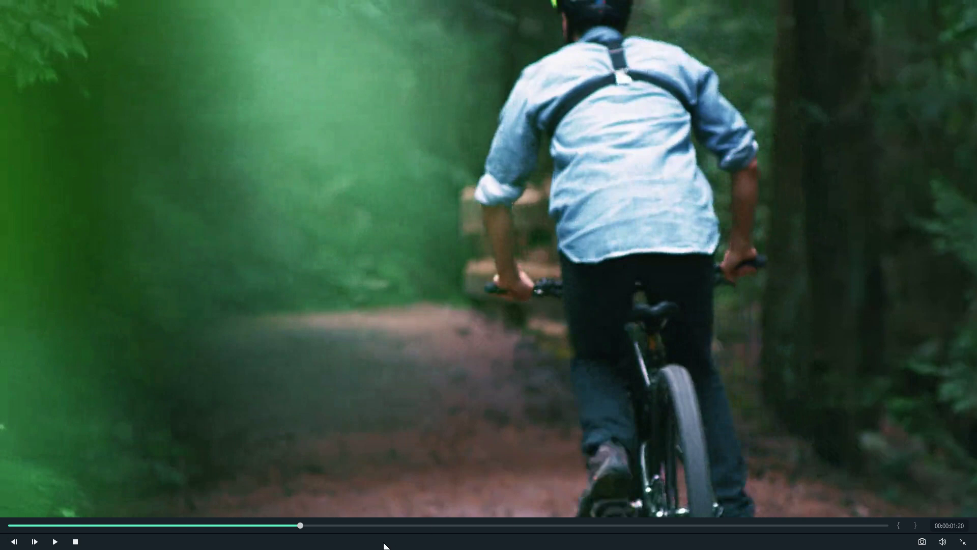
left_click(10, 525)
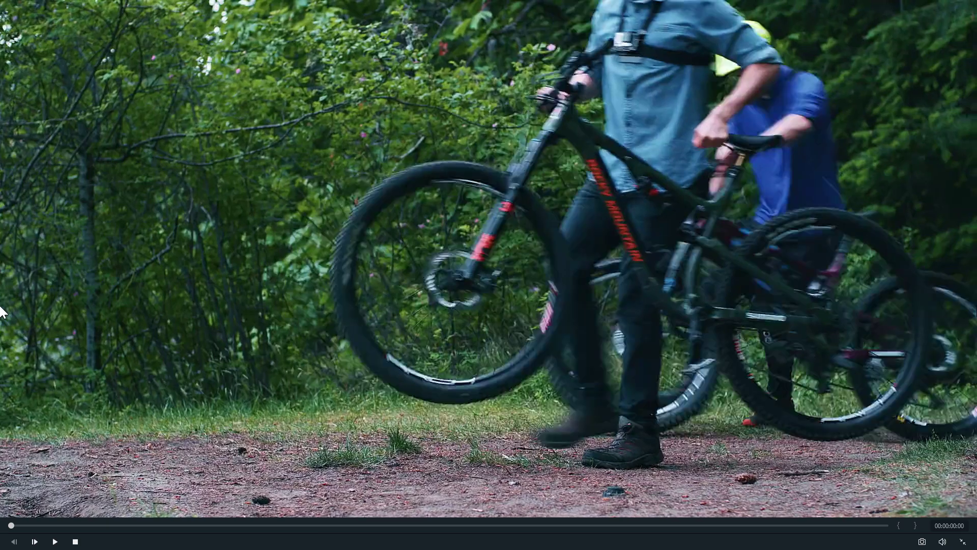
left_click(962, 542)
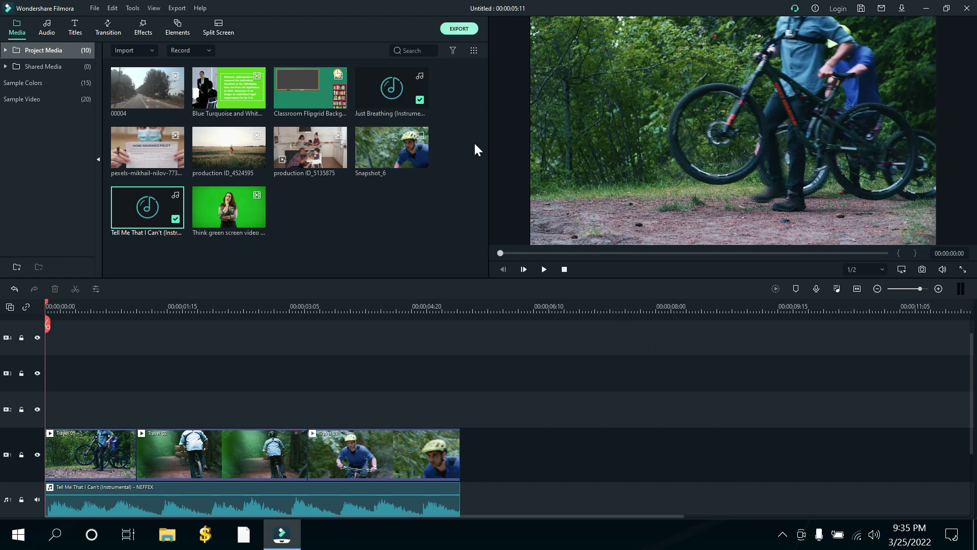
Open the export options and review the Device, YouTube, Vimeo and DVD targets, returning to Local MP4
key("ctrl+e")
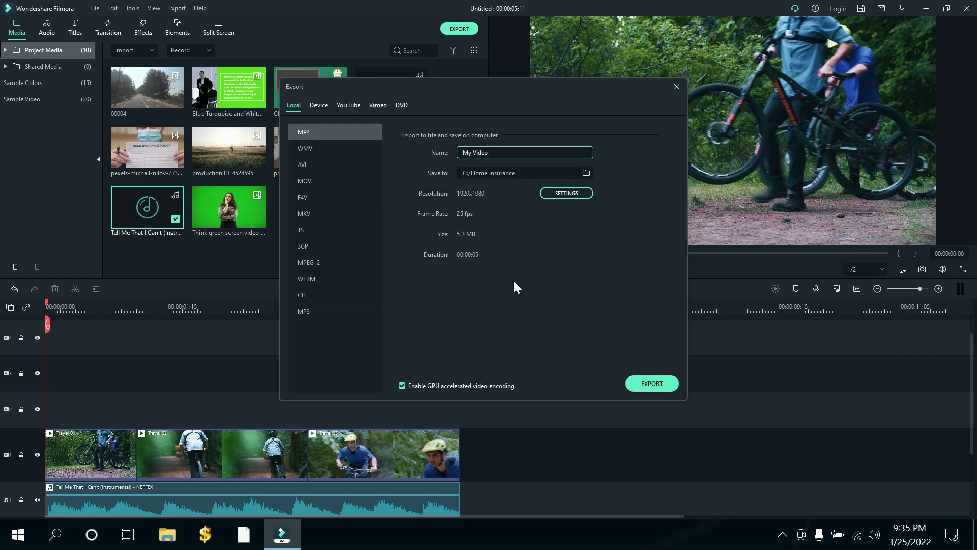
left_click(312, 105)
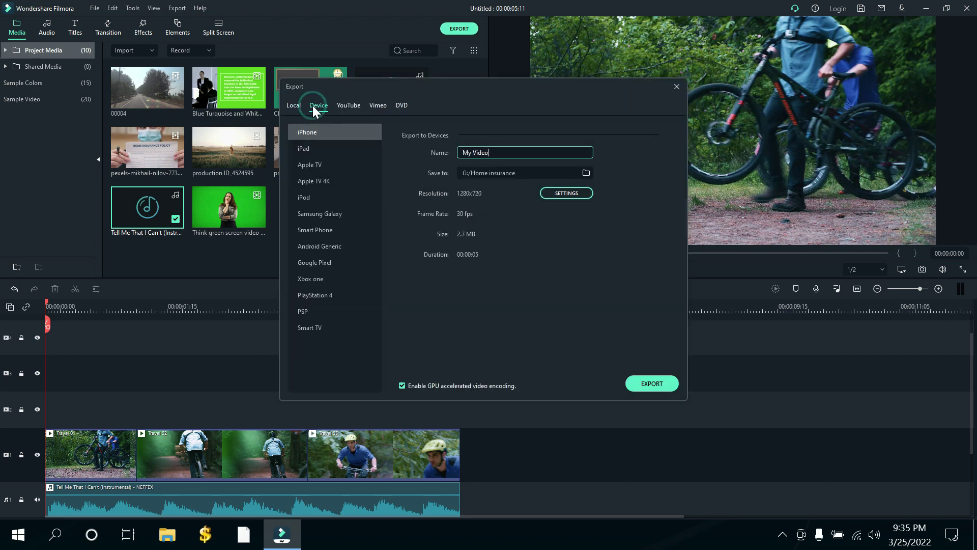
left_click(299, 107)
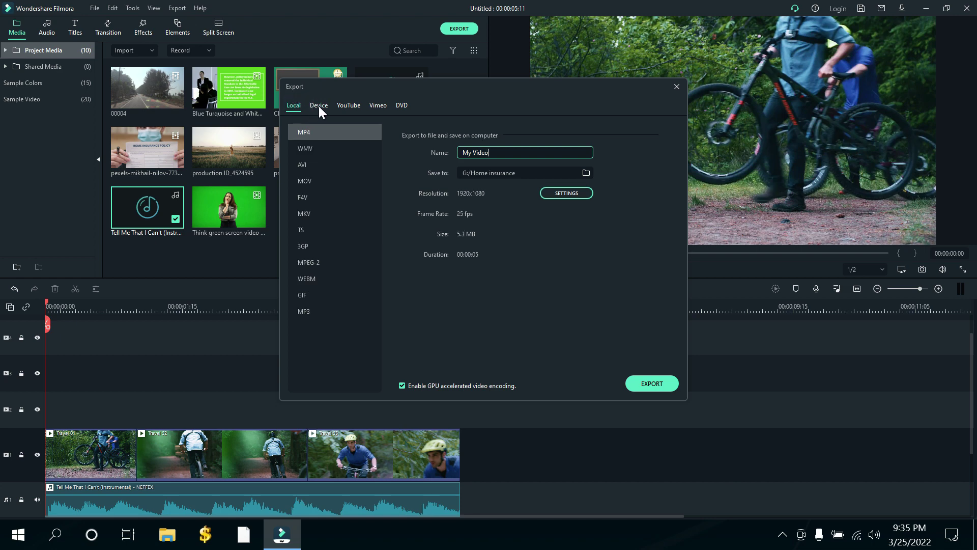
left_click(319, 106)
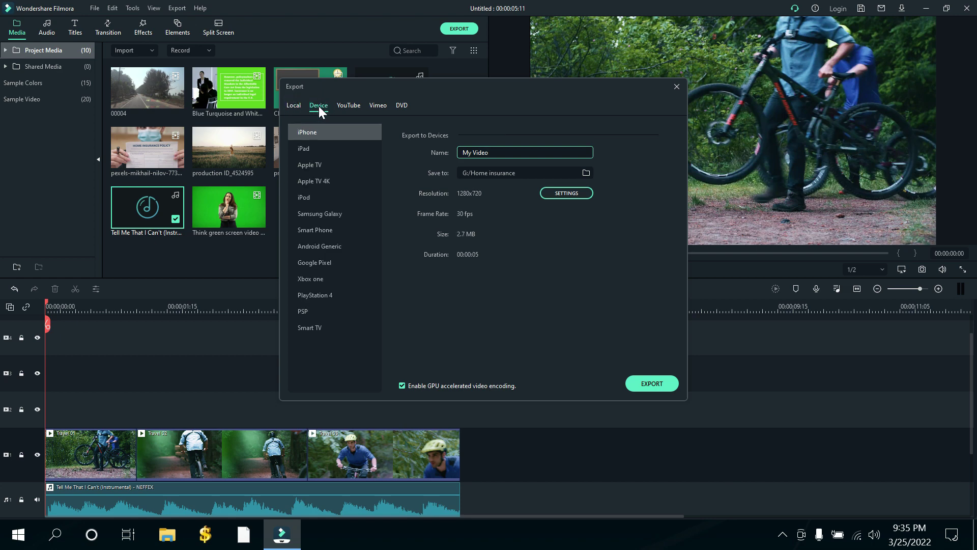
left_click(346, 106)
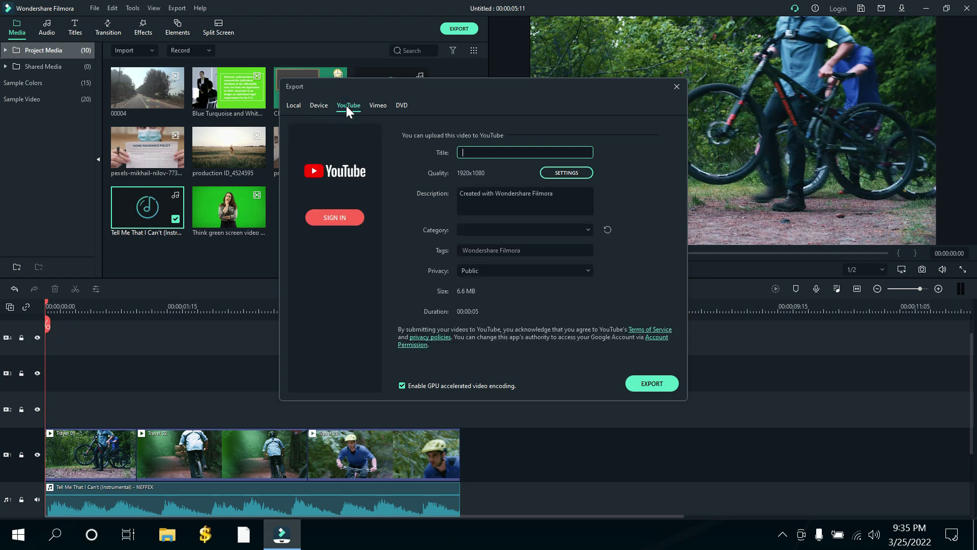
left_click(379, 107)
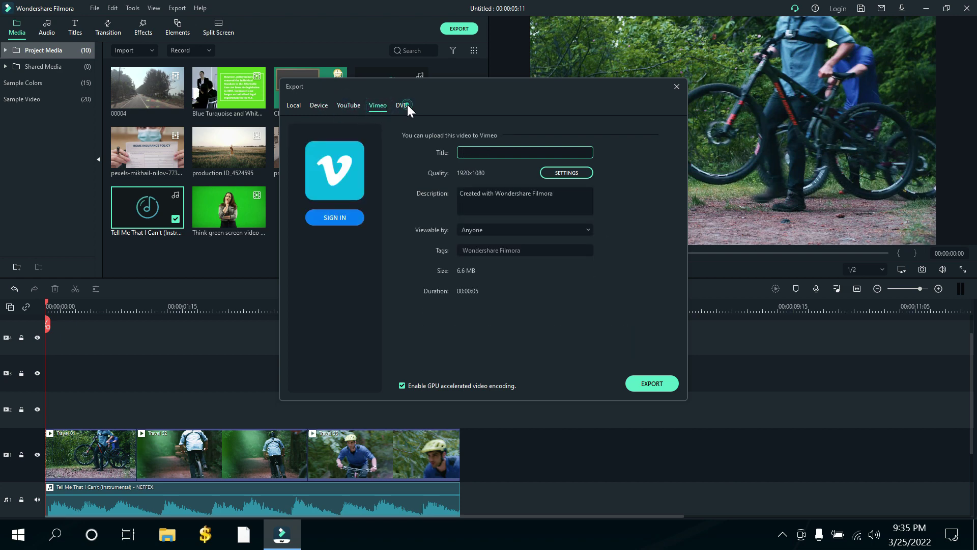
left_click(402, 106)
left_click(291, 105)
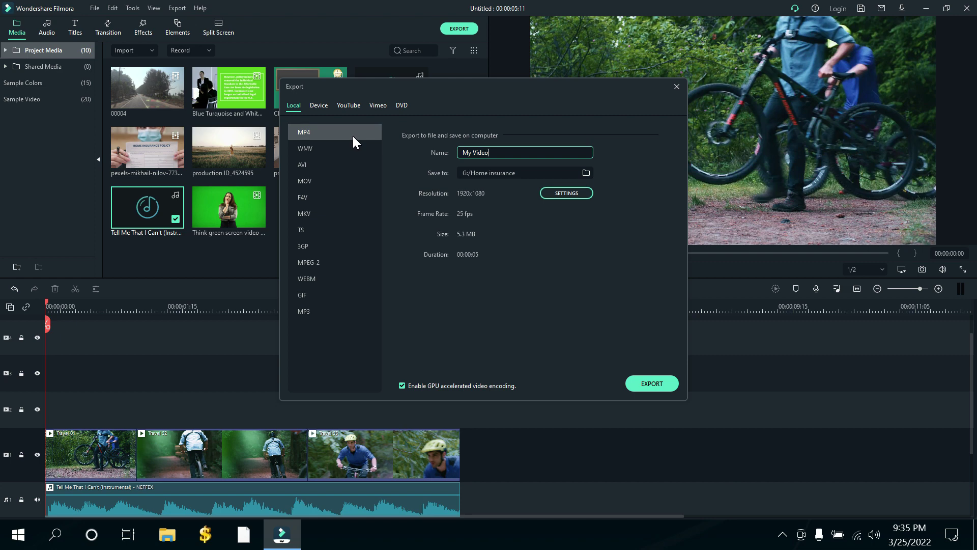
Keep the export name My Video and set its save location to the Downloads folder
left_click(505, 152)
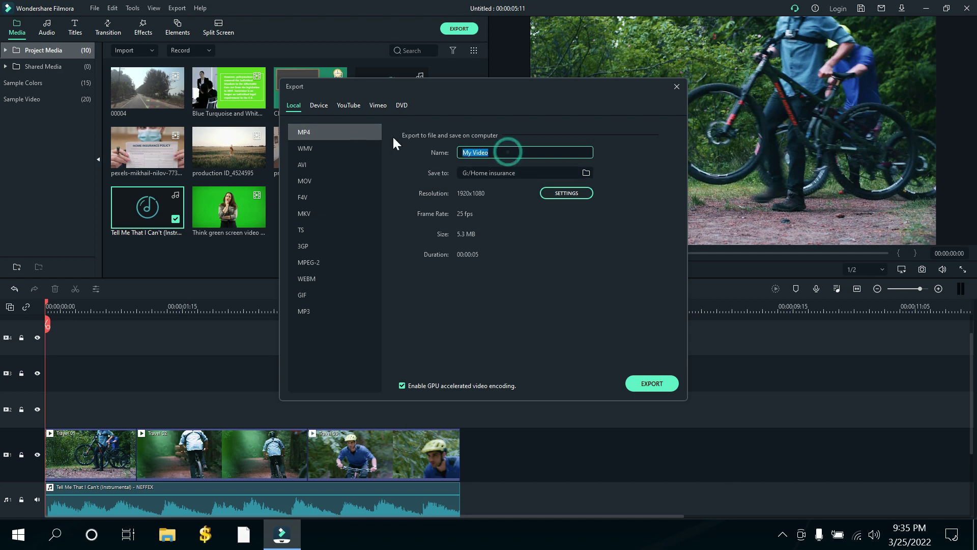
left_click(514, 152)
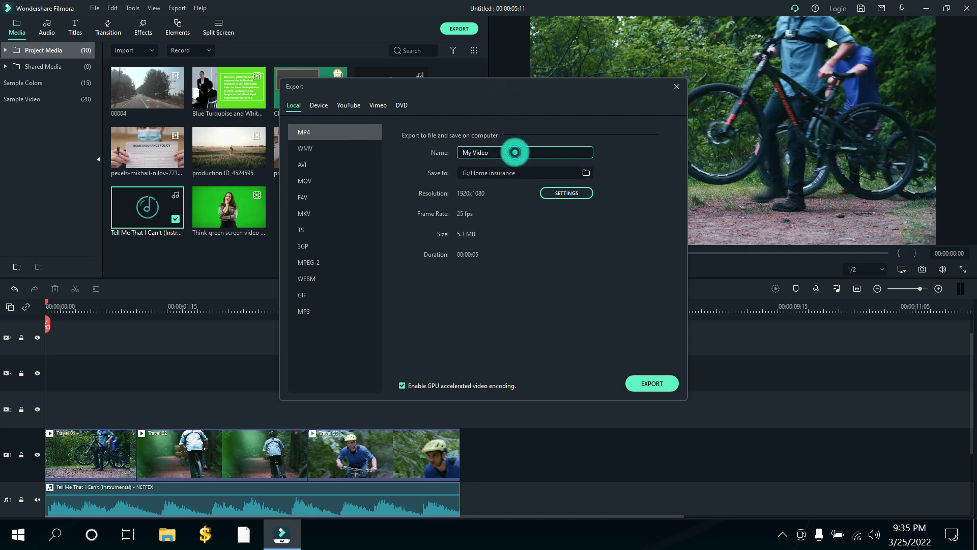
left_click(587, 173)
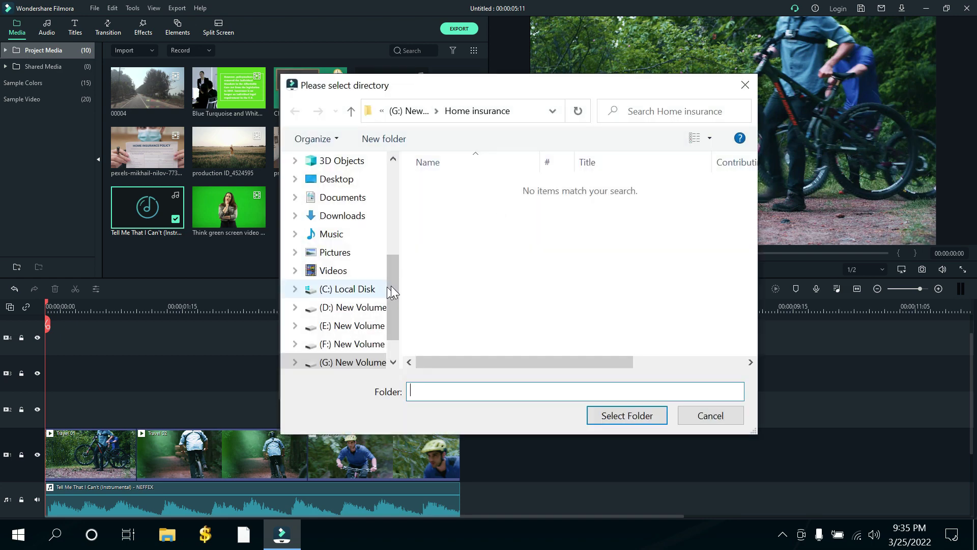
left_click(355, 216)
left_click(607, 417)
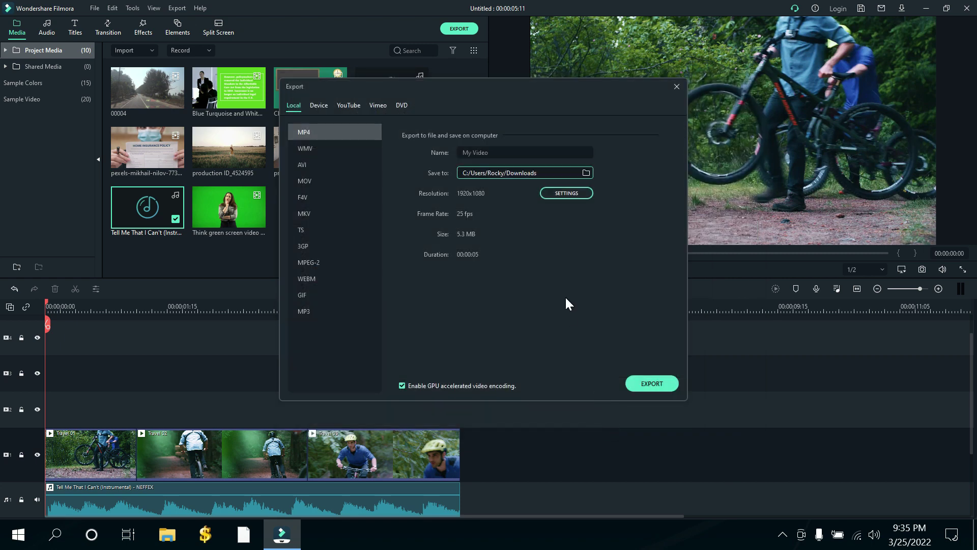
In the MP4 export settings, choose Best quality and select the H.264 video encoder
left_click(573, 194)
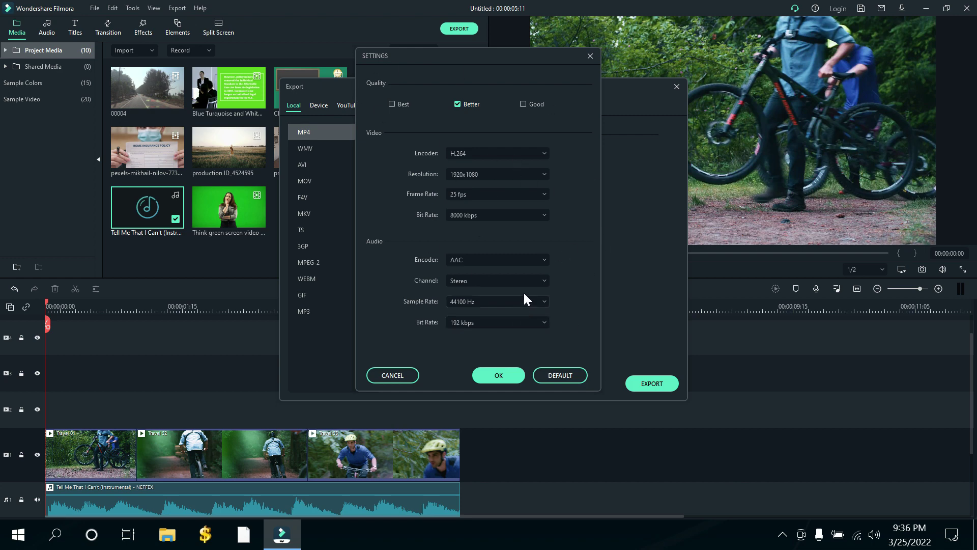
left_click_drag(480, 57, 489, 70)
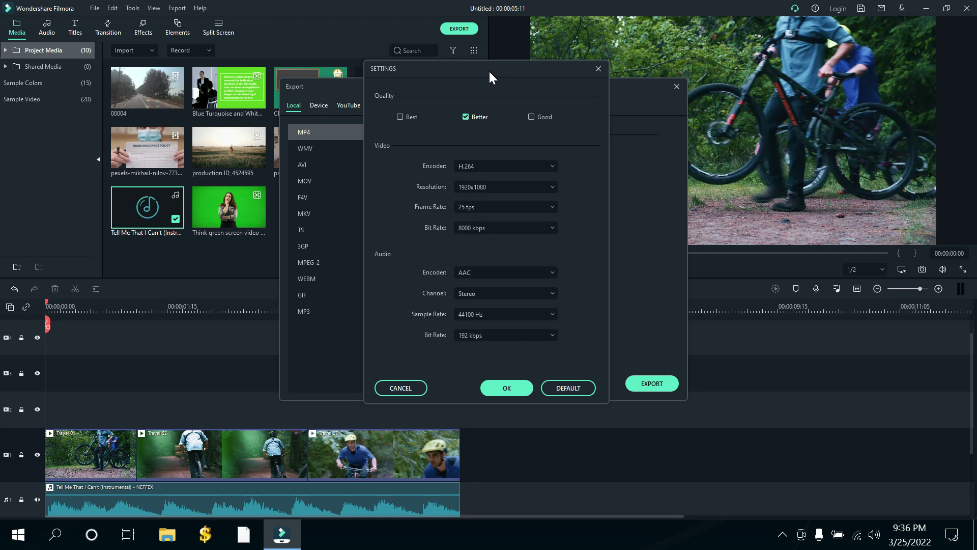
left_click_drag(489, 69, 493, 63)
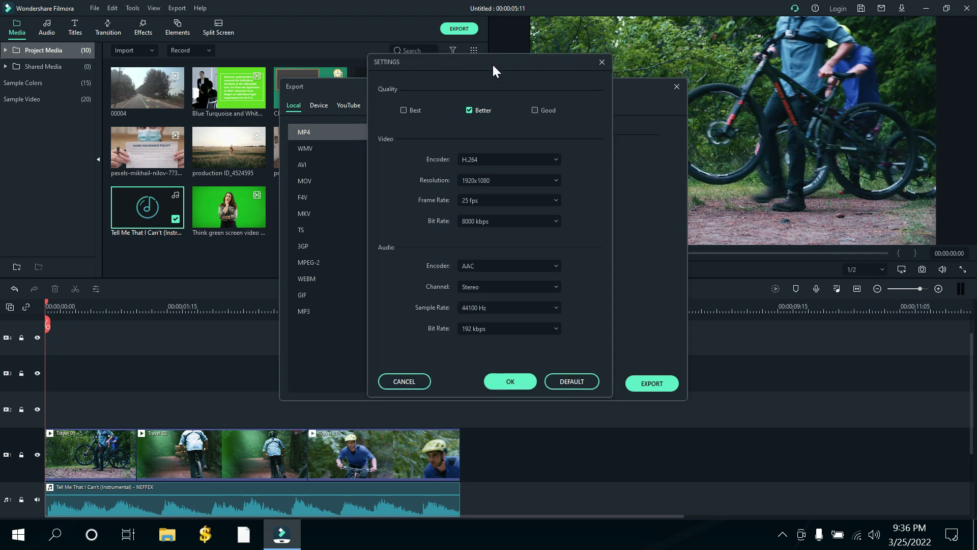
left_click(403, 110)
left_click(538, 159)
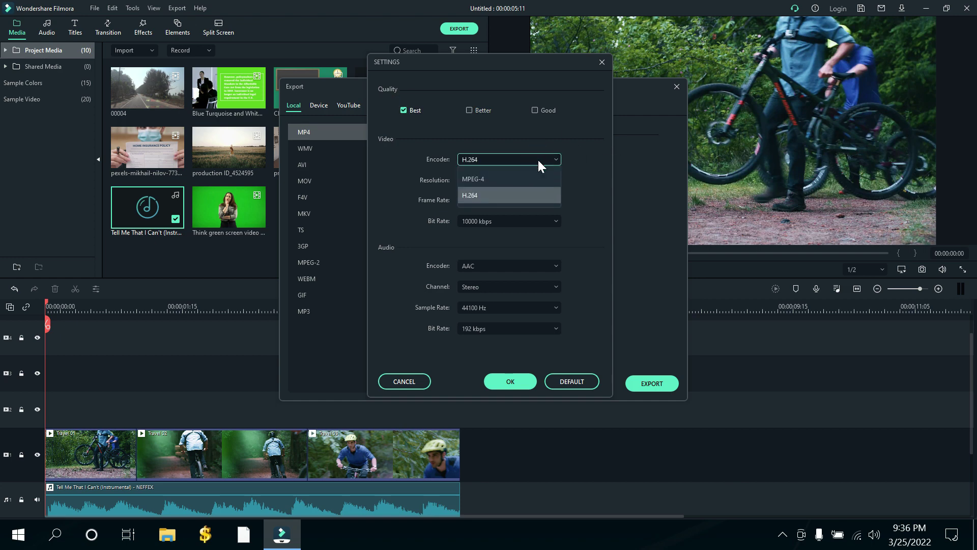
left_click(482, 196)
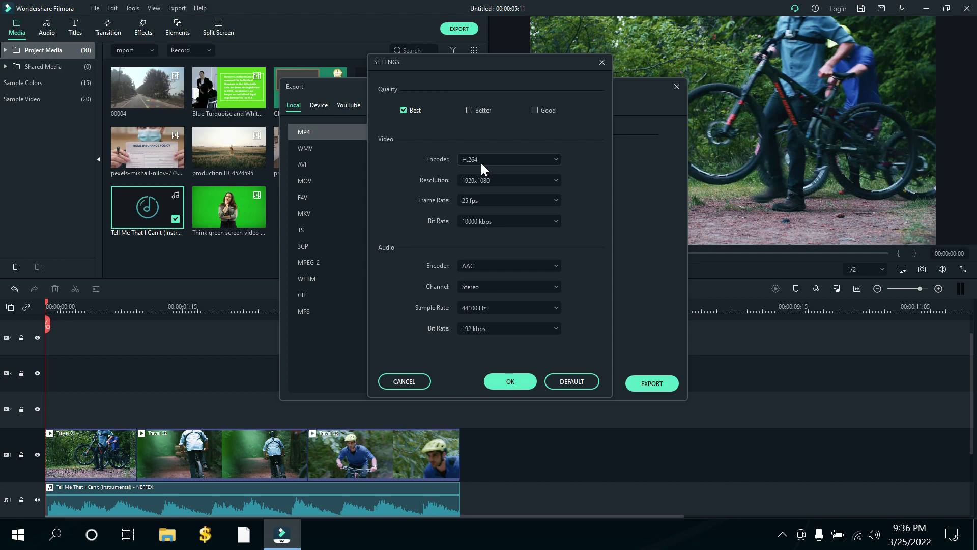
Set the export resolution to 3840x2160 and the frame rate to 60 fps, and apply the settings
left_click(555, 180)
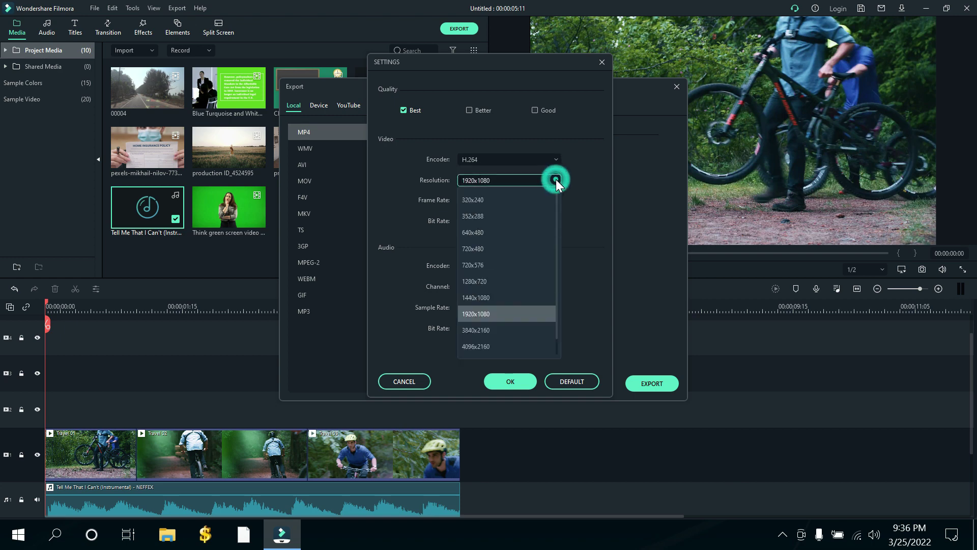
left_click(495, 331)
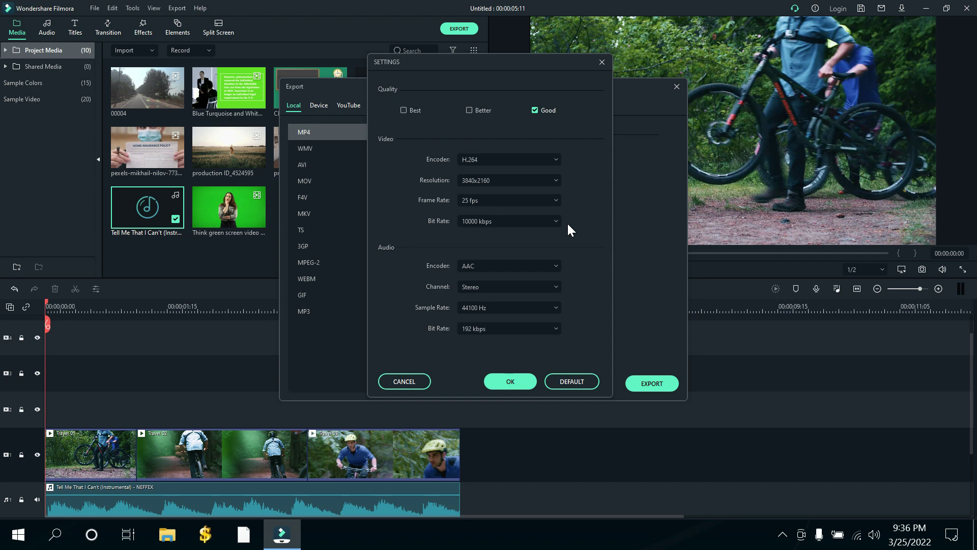
left_click(537, 199)
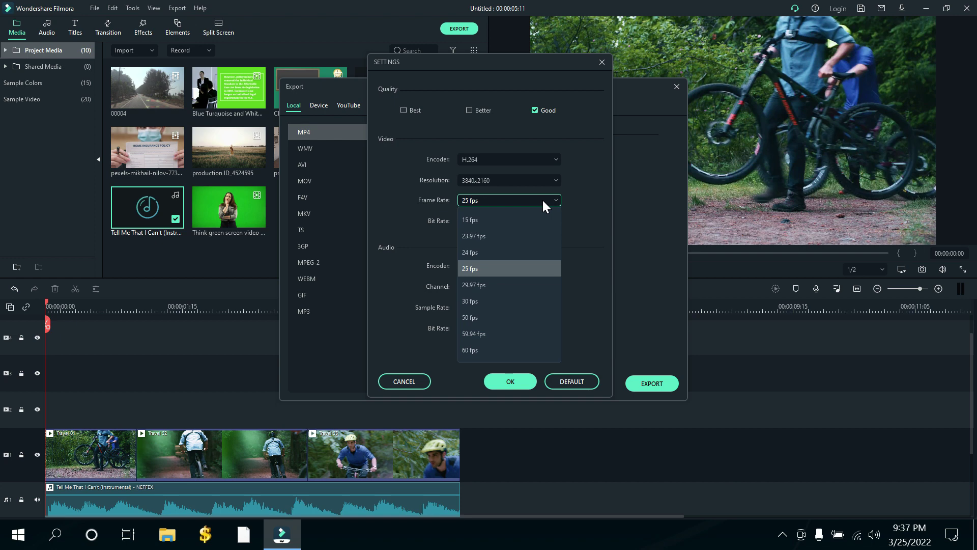
left_click(473, 347)
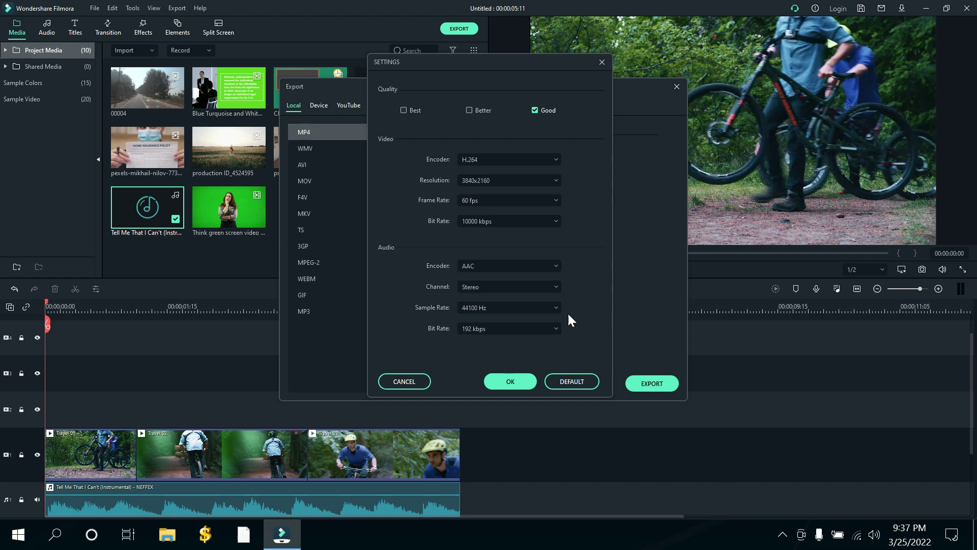
left_click(551, 221)
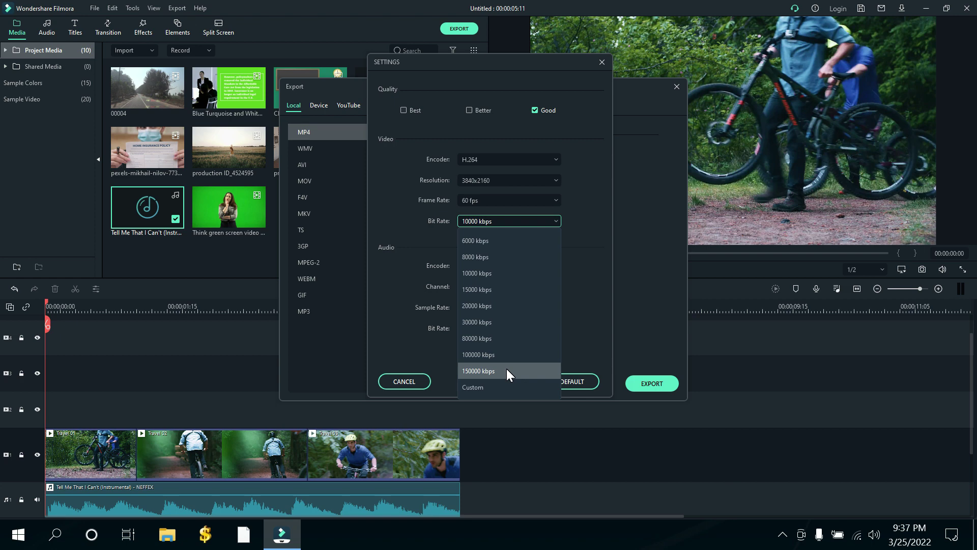
left_click(595, 276)
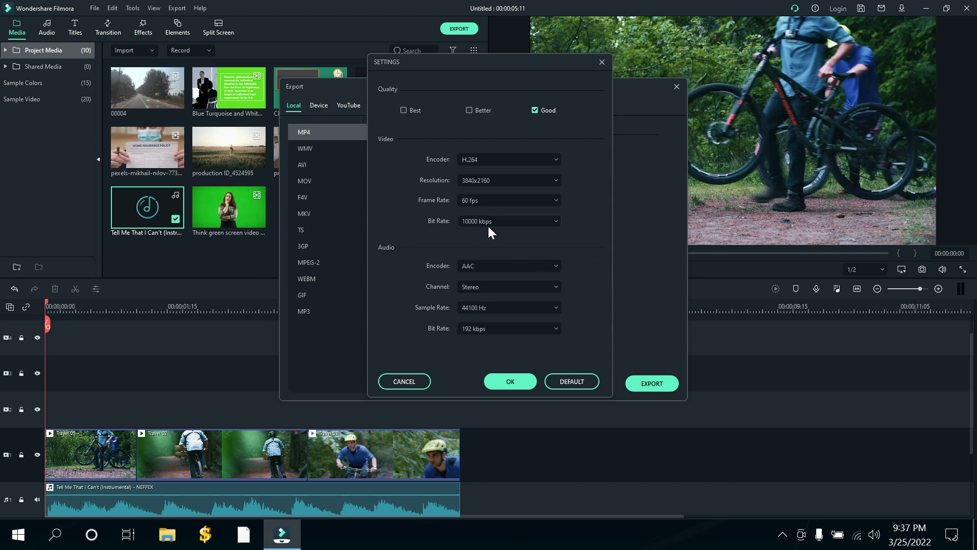
left_click(501, 380)
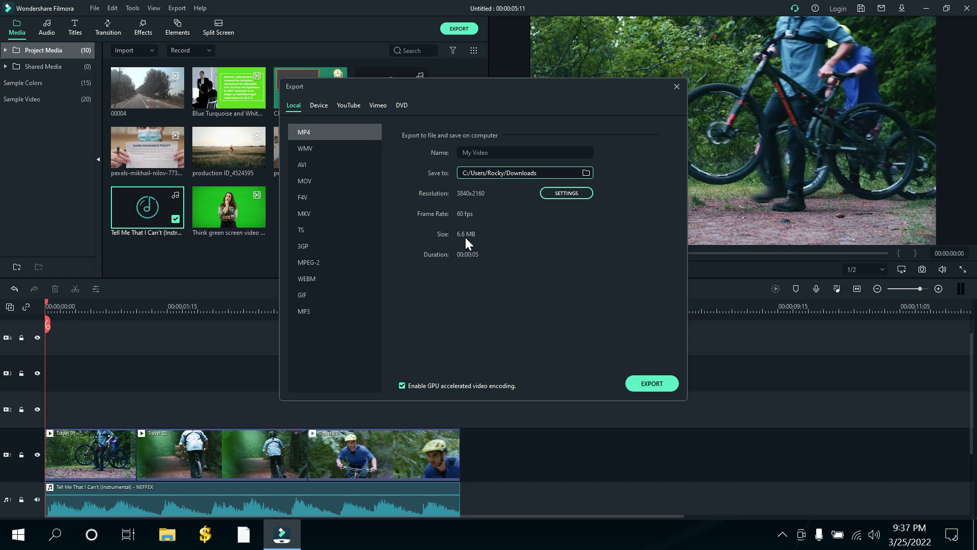
Raise the export's video bit rate to 150000 kbps and apply it to check the estimated file size
left_click(561, 192)
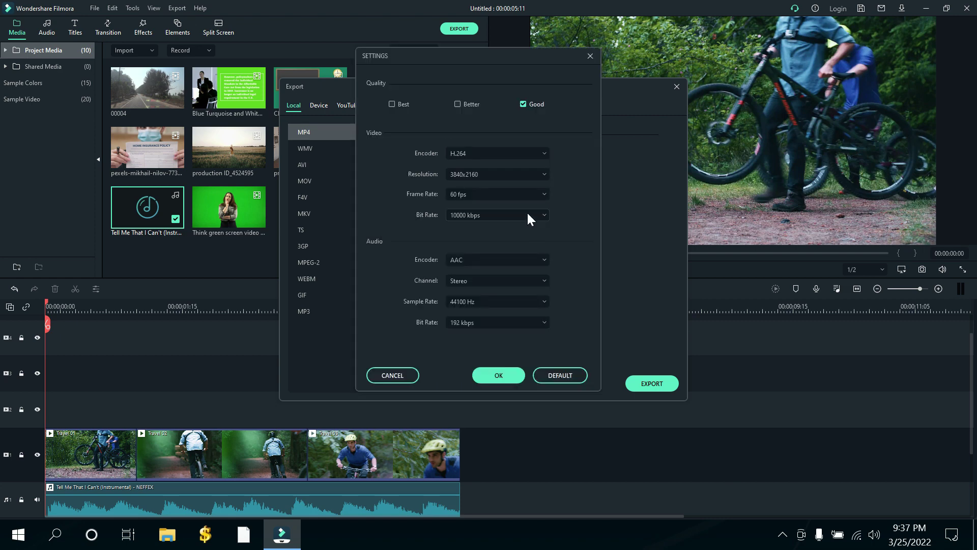
left_click(528, 212)
left_click(484, 365)
left_click(501, 374)
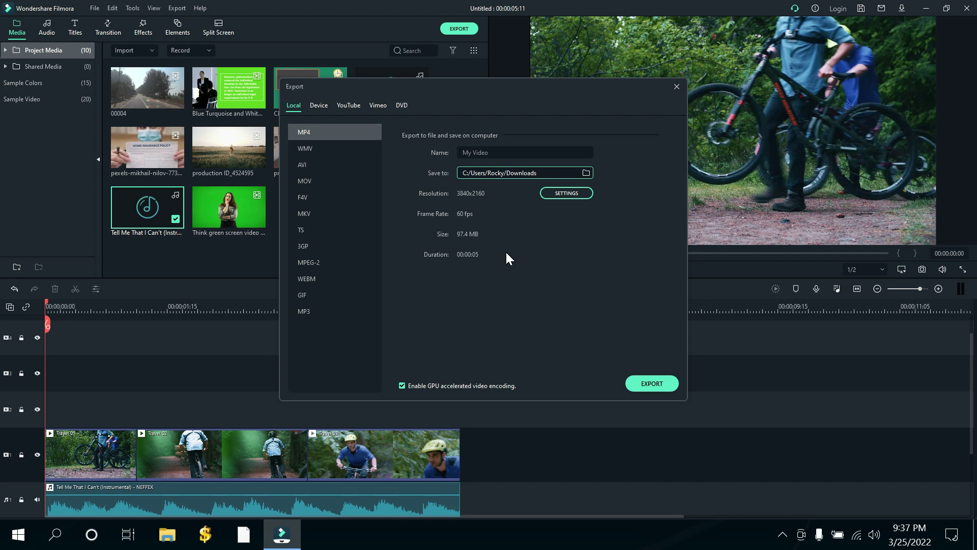
Reopen the export settings and set the video bit rate to 10000 kbps
left_click(561, 193)
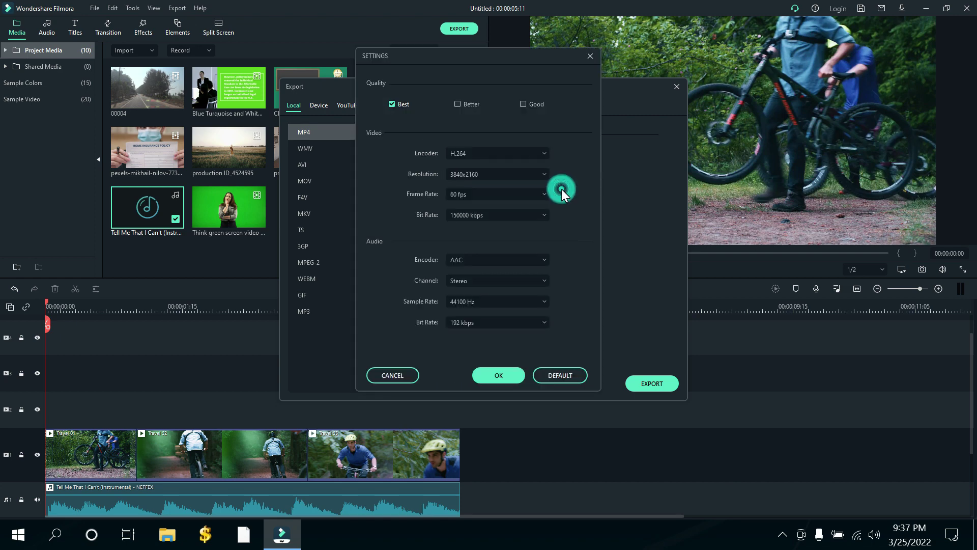
left_click(507, 216)
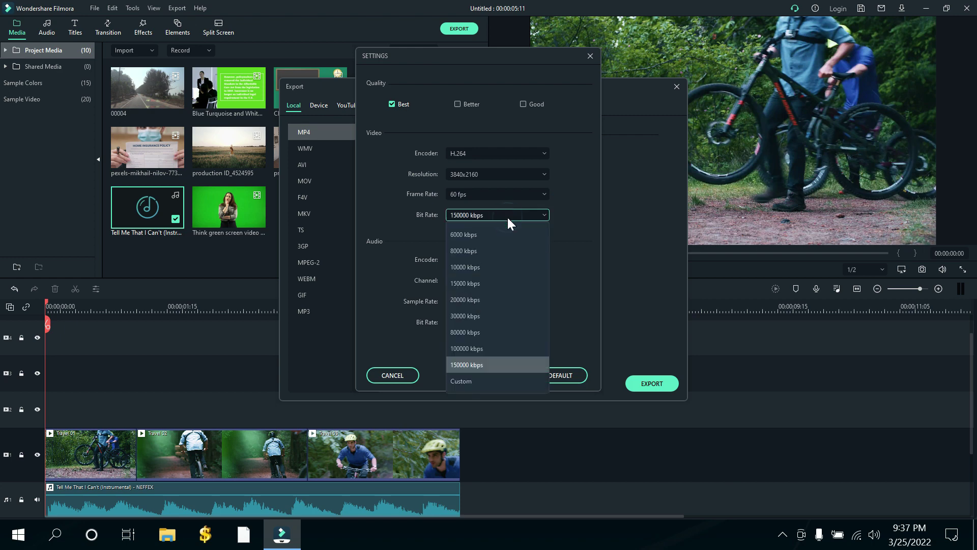
left_click(507, 268)
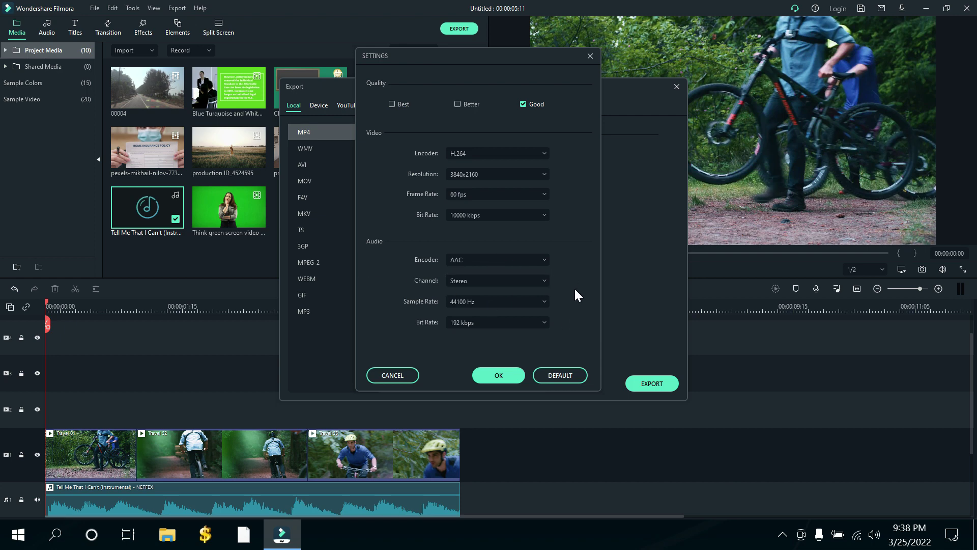
Select Stereo as the export's audio channel and AAC as its audio encoder
left_click(531, 282)
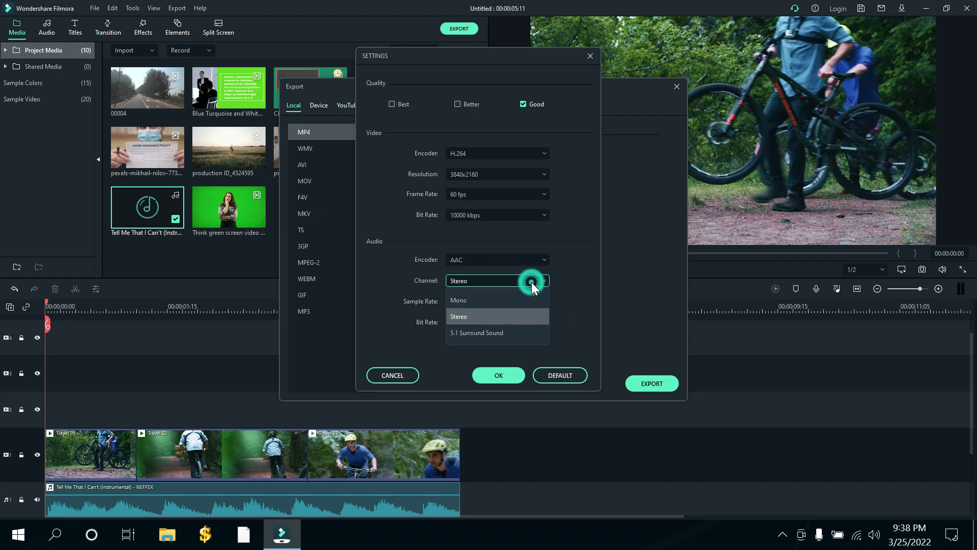
left_click(479, 319)
left_click(512, 263)
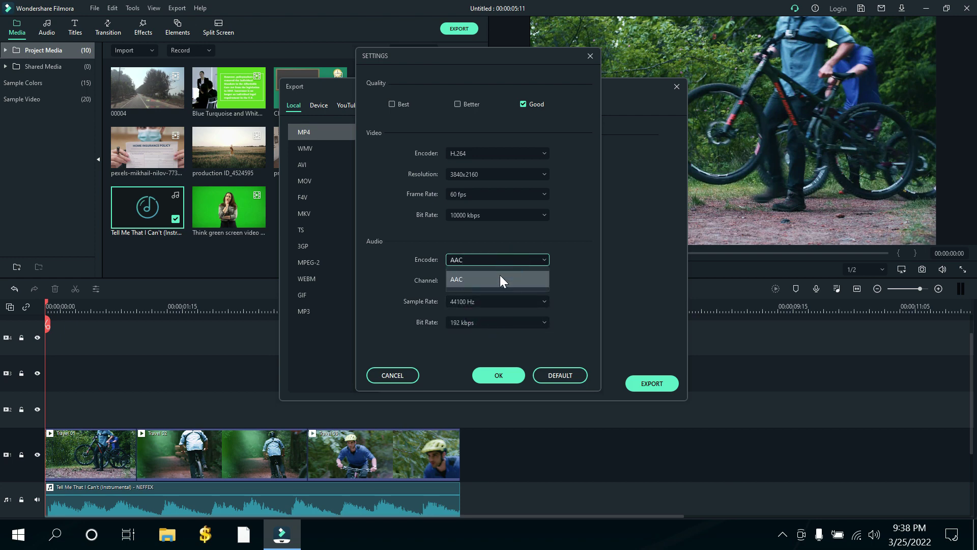
left_click(494, 280)
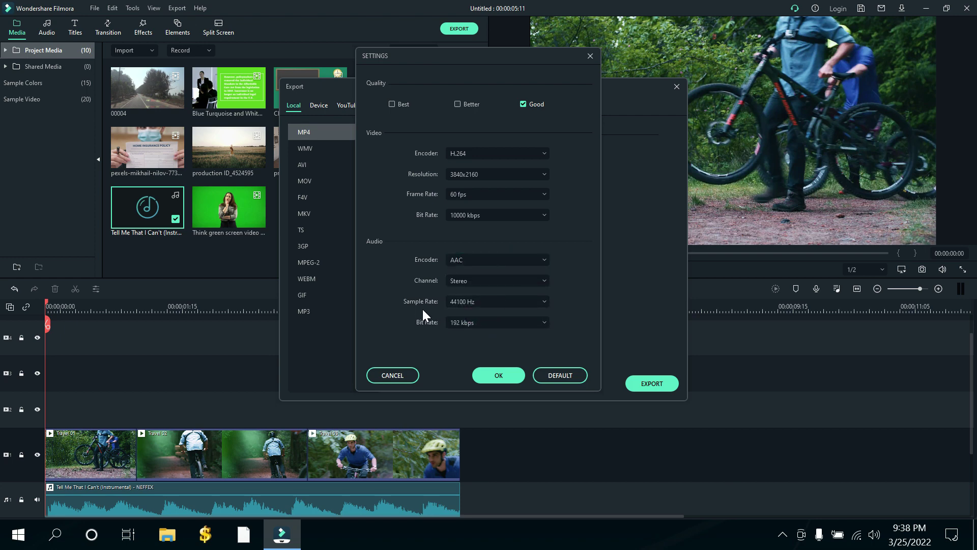
Set the audio sample rate to 48000 Hz and the audio bit rate to 320 kbps, and apply the settings
left_click(528, 300)
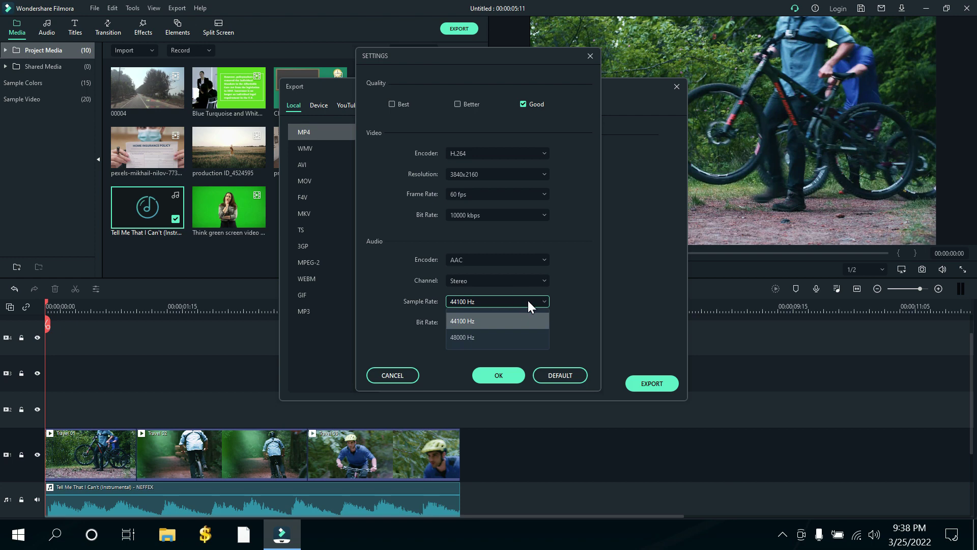
left_click(513, 344)
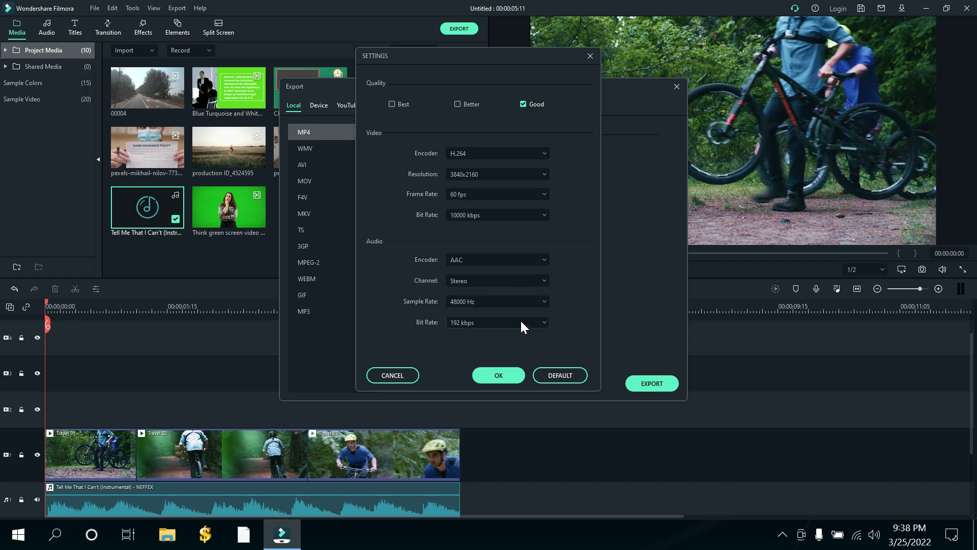
left_click(521, 320)
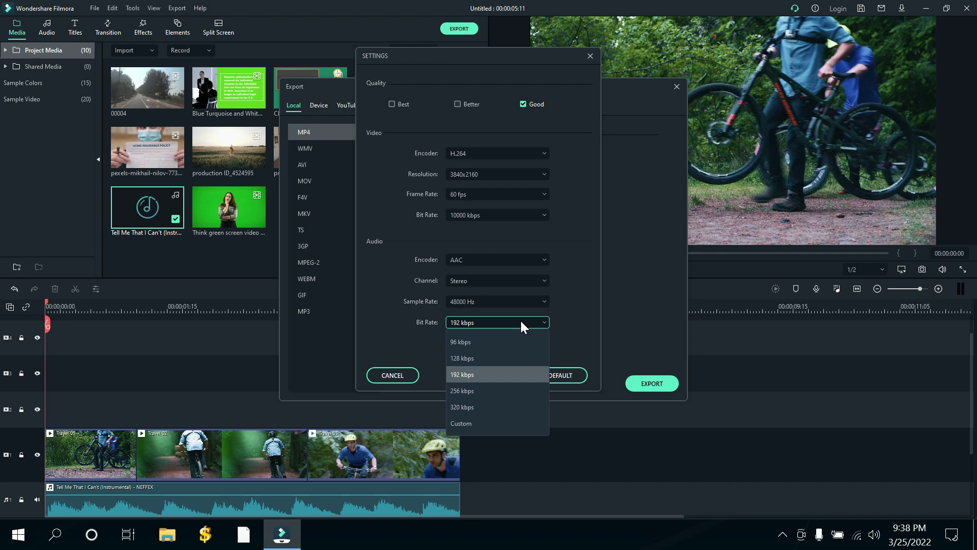
left_click(476, 407)
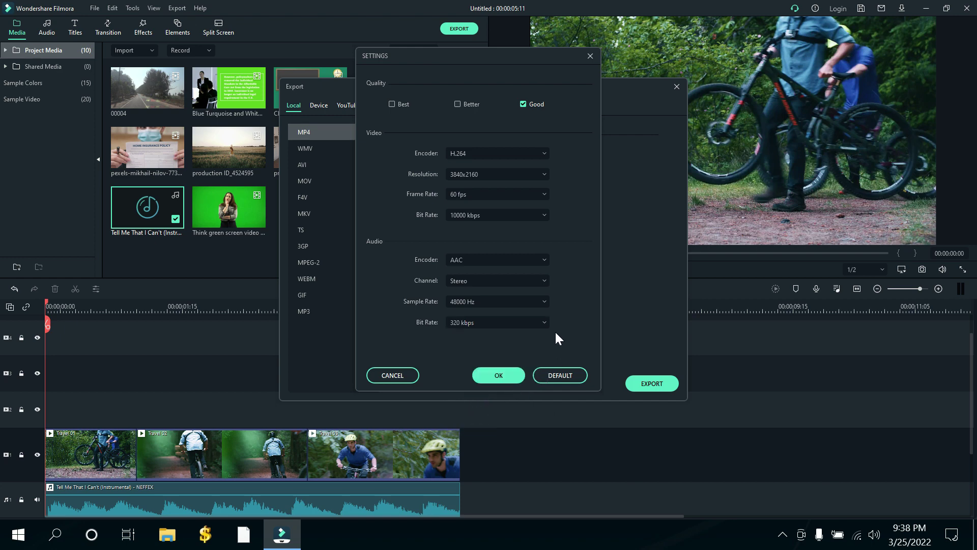
left_click(499, 307)
left_click(475, 339)
left_click(575, 310)
left_click(498, 375)
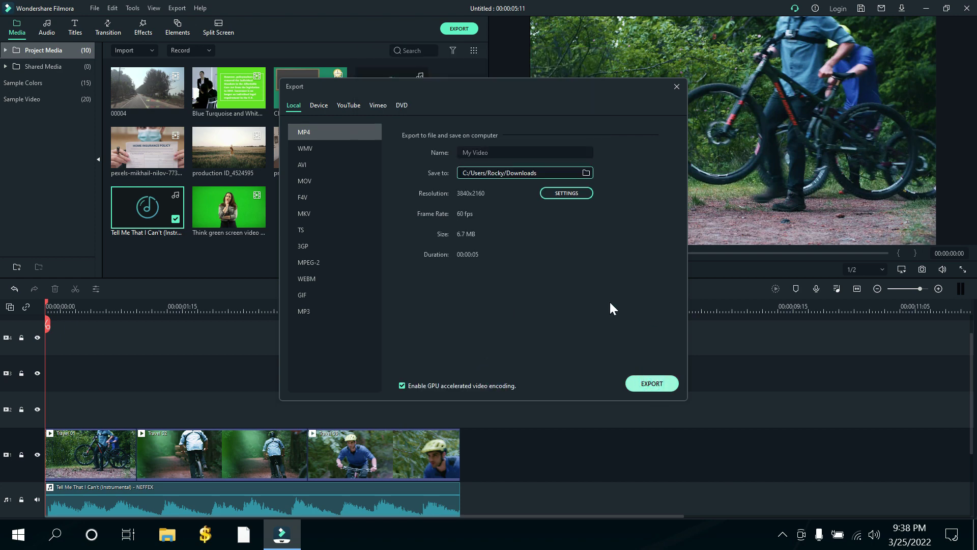
Start exporting the Travel sequence as My Video.mp4
key("Escape")
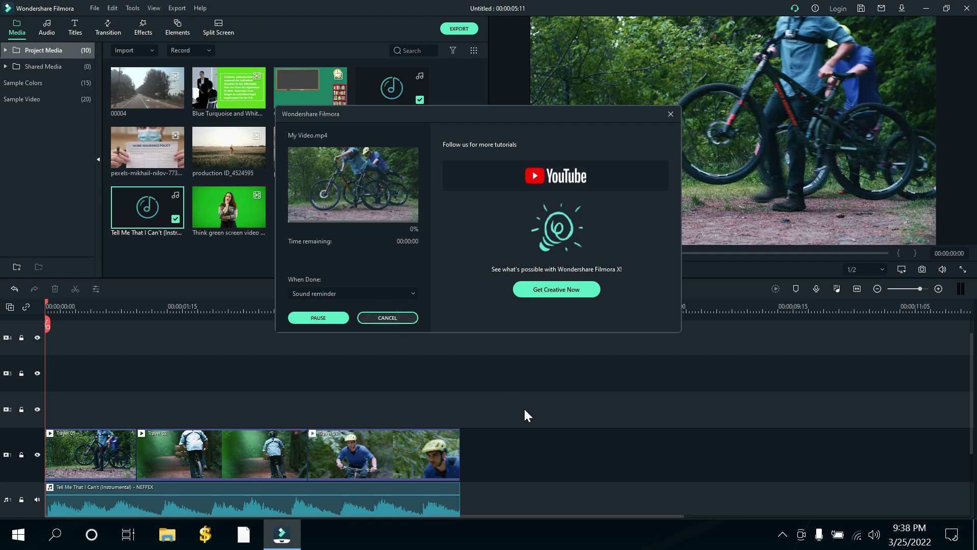
left_click(522, 226)
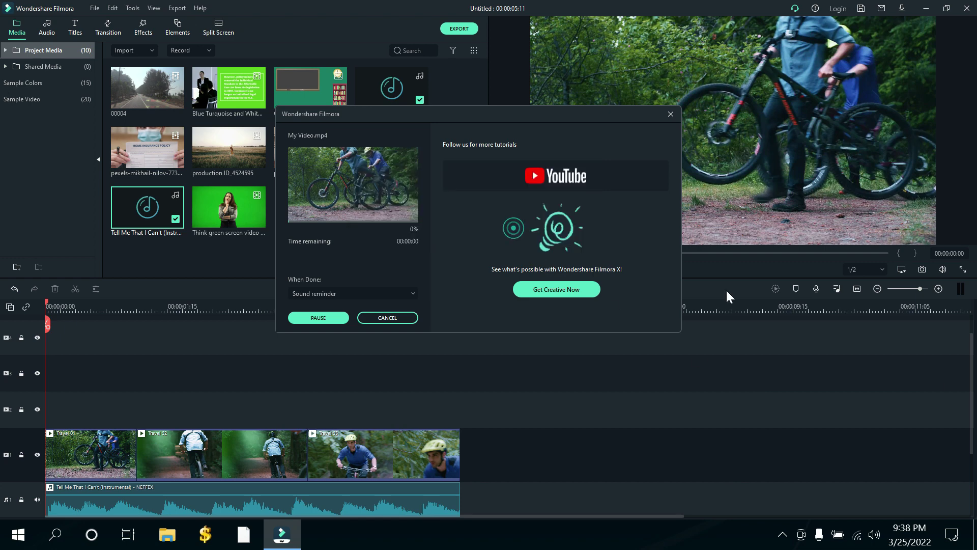